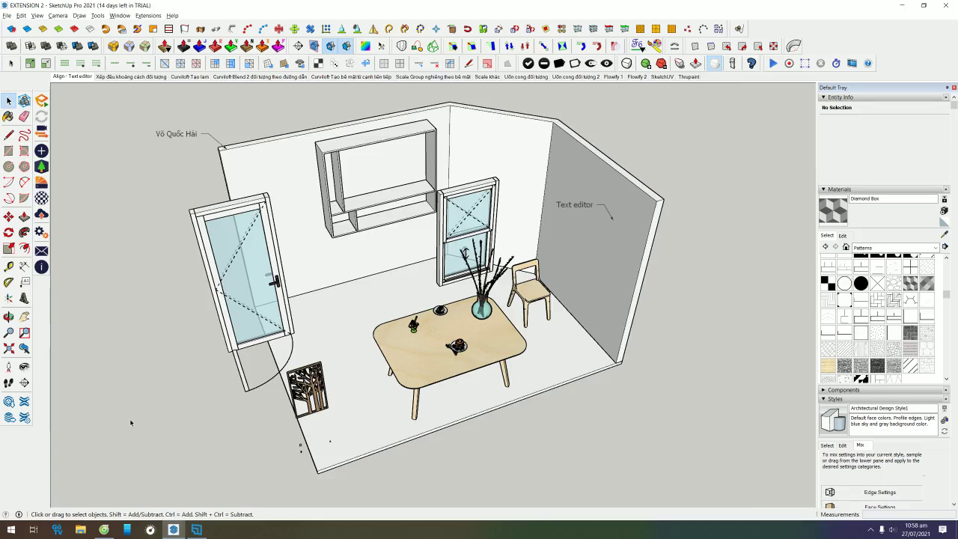
# - Try the Line tool briefly, then open the taskbar's audio playback device list
pyautogui.press('l')
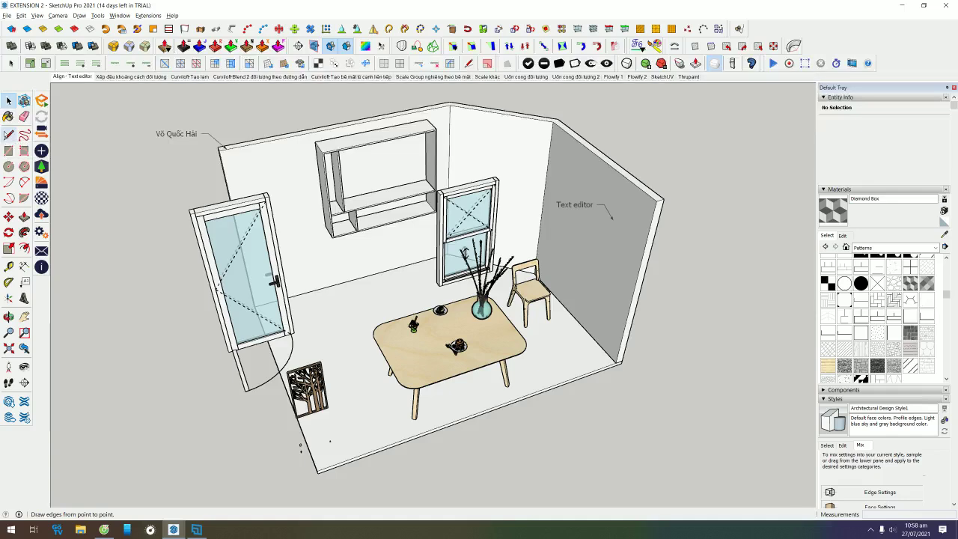
pyautogui.press('space')
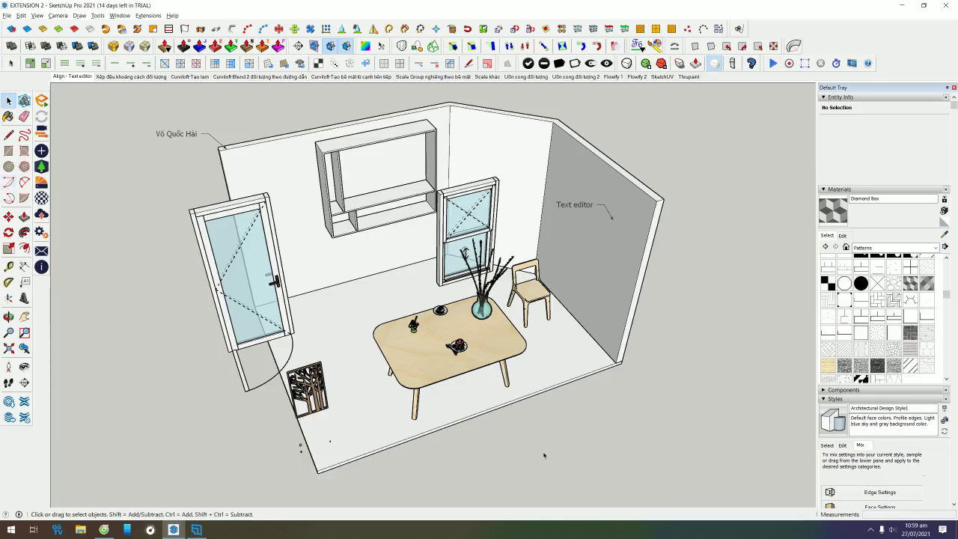
pyautogui.click(882, 479)
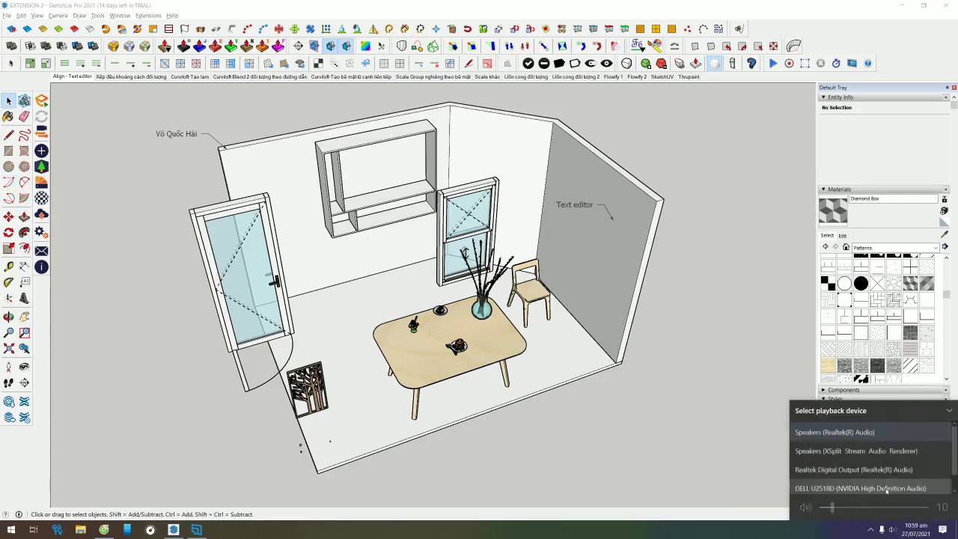
# - Switch sound output to Realtek HD Audio 2nd output and set the volume to 19
pyautogui.click(881, 484)
pyautogui.moveTo(830, 508); pyautogui.dragTo(842, 508)
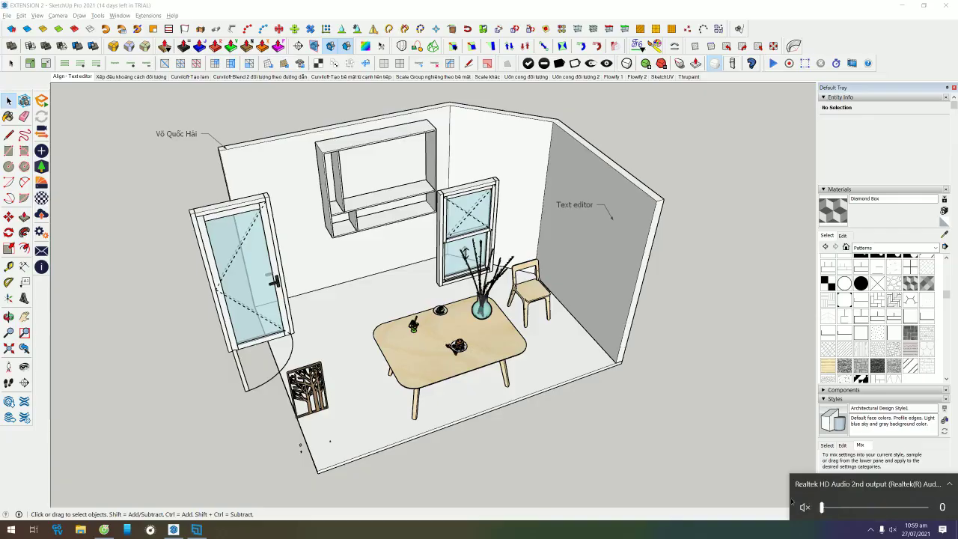
pyautogui.moveTo(842, 508); pyautogui.dragTo(844, 508)
# - Dismiss the volume flyout and select the glass door component
pyautogui.click(721, 401)
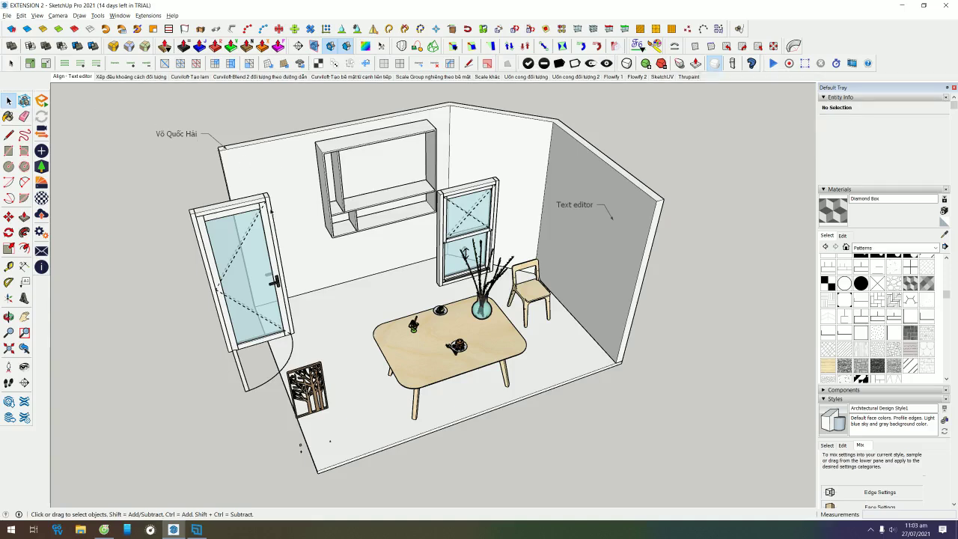
pyautogui.click(272, 200)
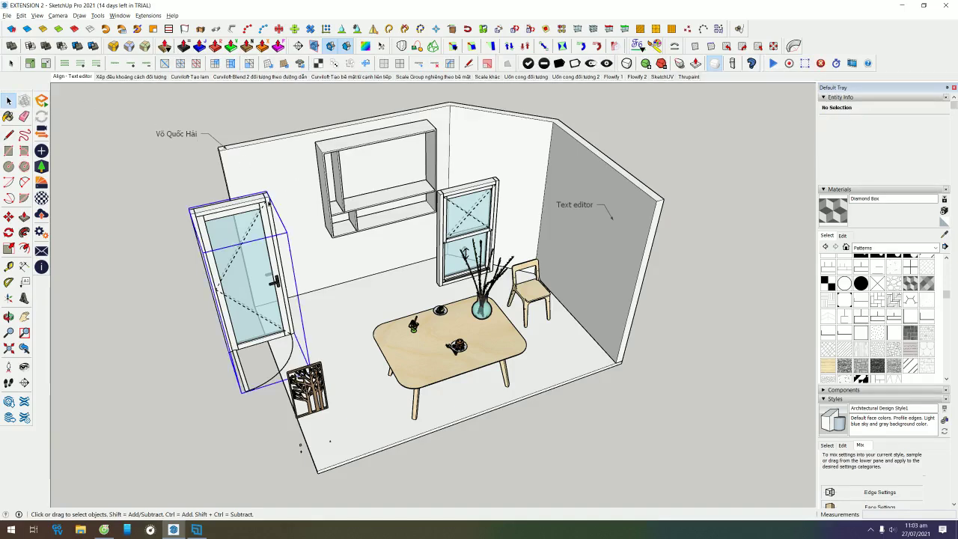
# - Zoom toward the glass door and move it from its top corner about 321 mm
pyautogui.moveTo(172, 224); pyautogui.dragTo(320, 219, button='middle')
pyautogui.scroll(1, 320, 219)
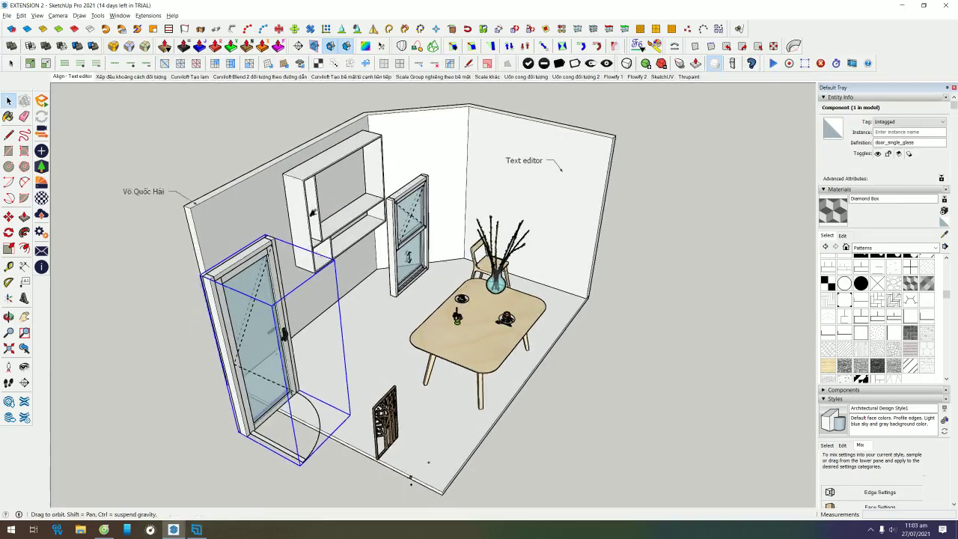
pyautogui.scroll(2, 321, 217)
pyautogui.scroll(3, 343, 204)
pyautogui.press('m')
pyautogui.click(342, 199)
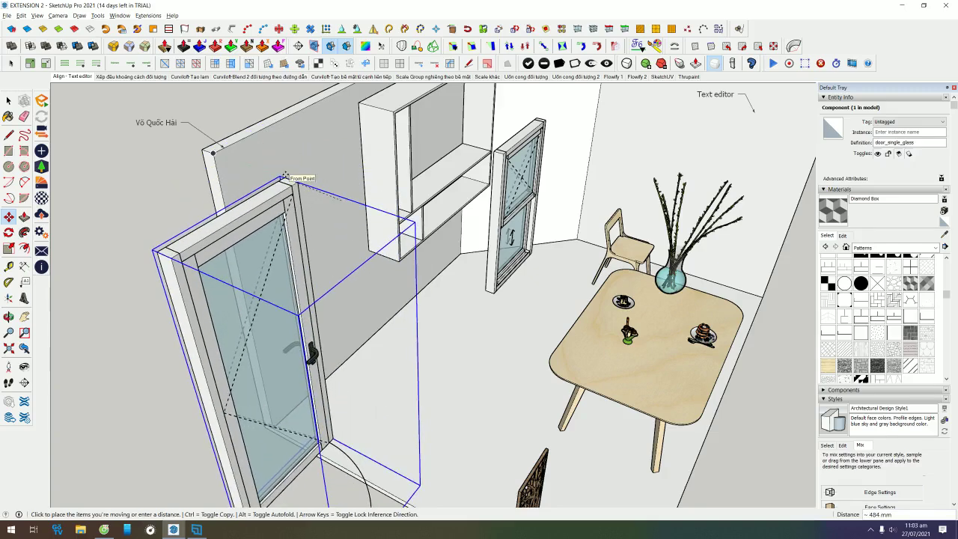
pyautogui.moveTo(339, 171); pyautogui.dragTo(344, 192, button='middle')
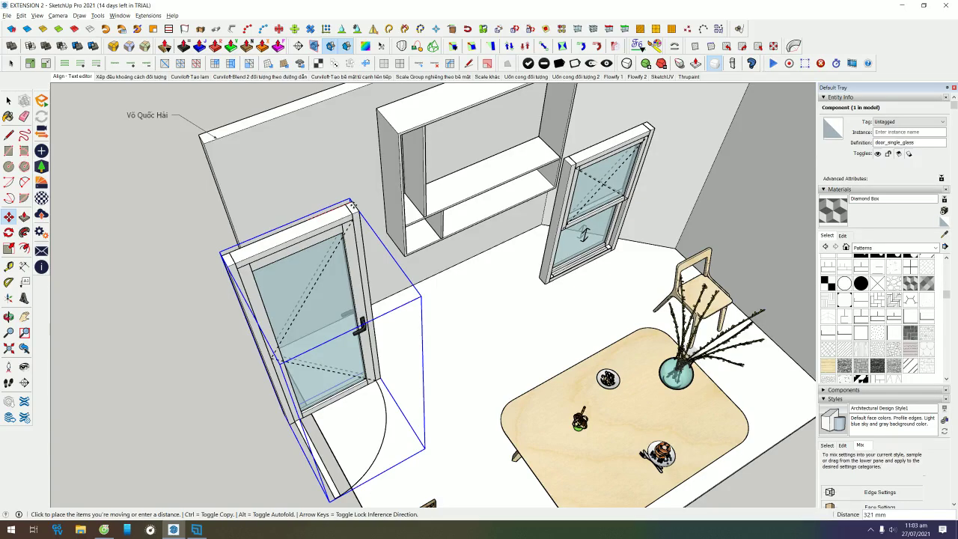
pyautogui.press('space')
# - Orbit and zoom out to a top-down view of the room, back in Select
pyautogui.moveTo(315, 284); pyautogui.dragTo(285, 307, button='middle')
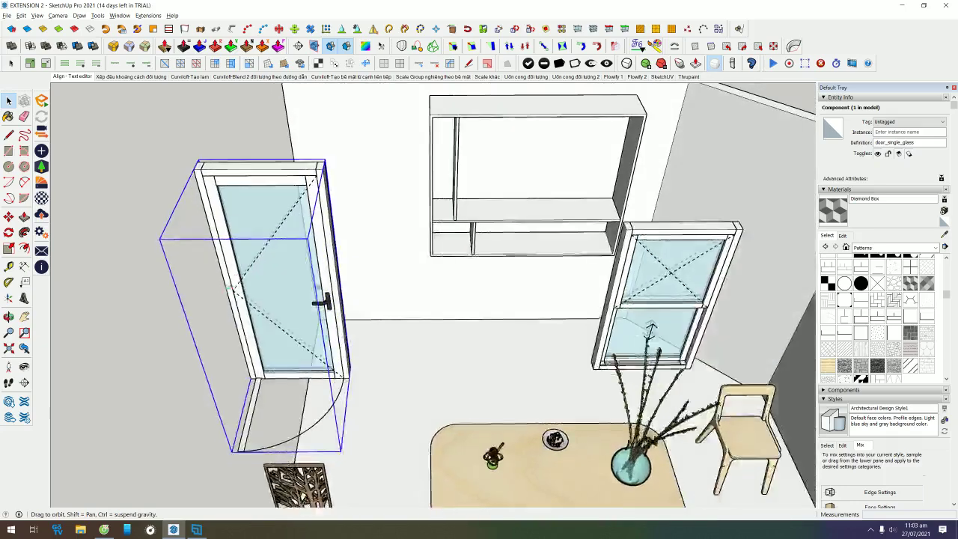
pyautogui.scroll(-3, 285, 307)
pyautogui.moveTo(372, 289); pyautogui.dragTo(366, 252, button='middle')
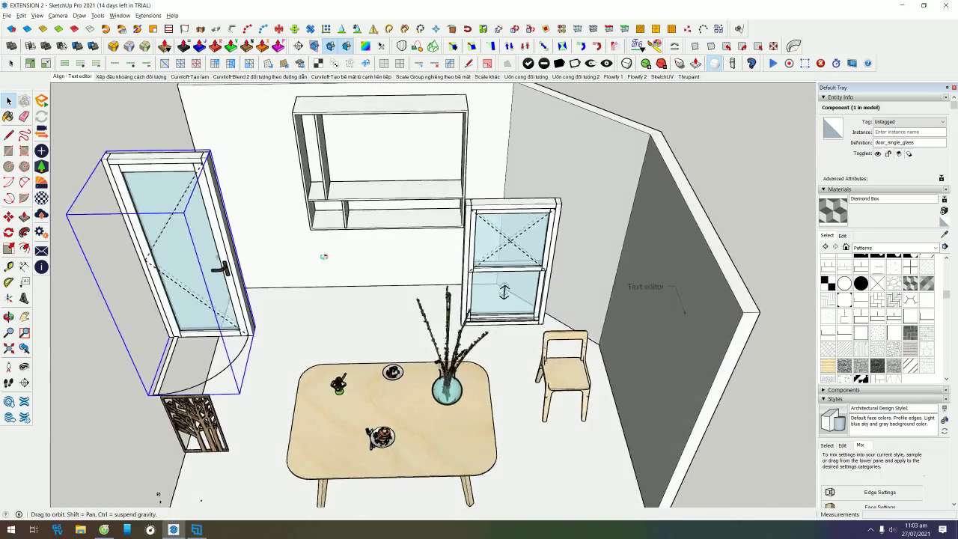
pyautogui.scroll(-3, 366, 252)
pyautogui.moveTo(329, 449); pyautogui.dragTo(288, 462, button='middle')
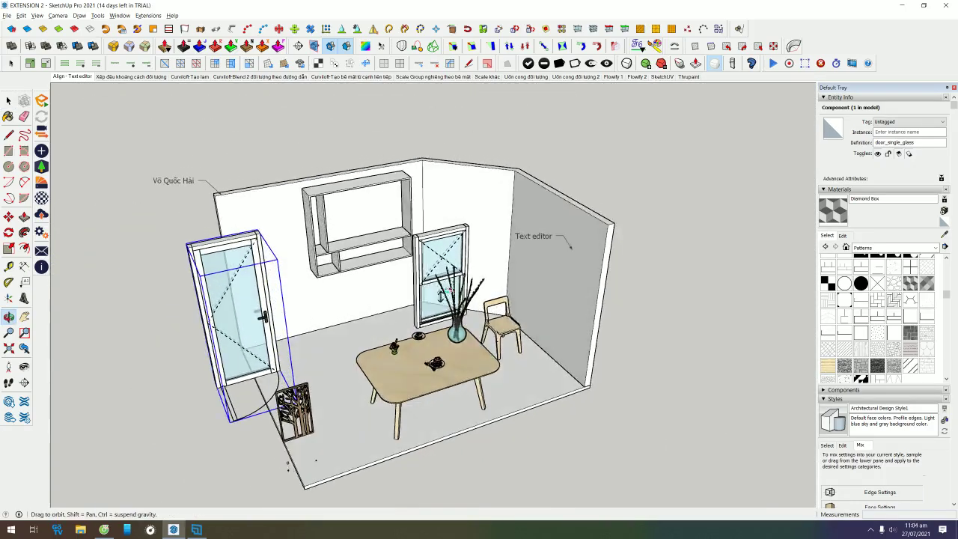
pyautogui.moveTo(329, 314); pyautogui.dragTo(334, 345, button='middle')
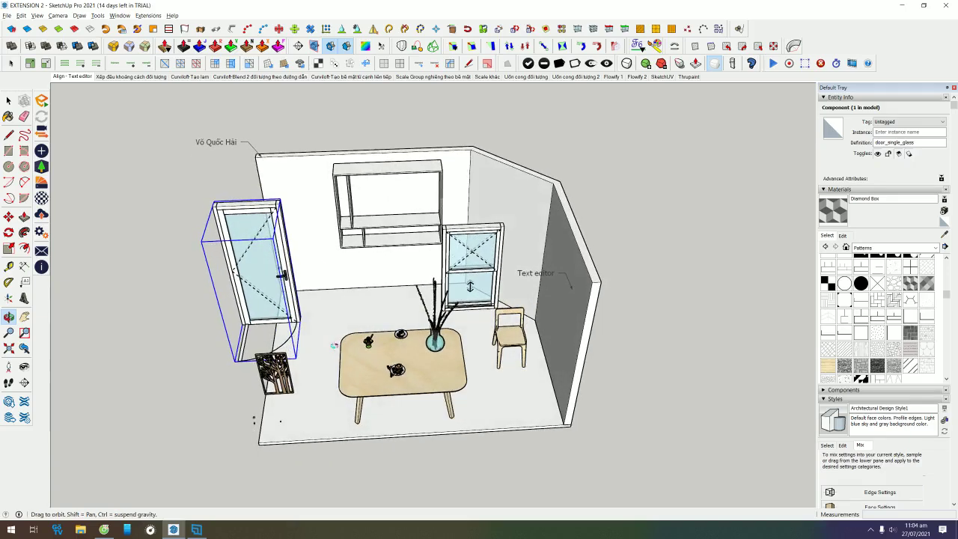
pyautogui.press('space')
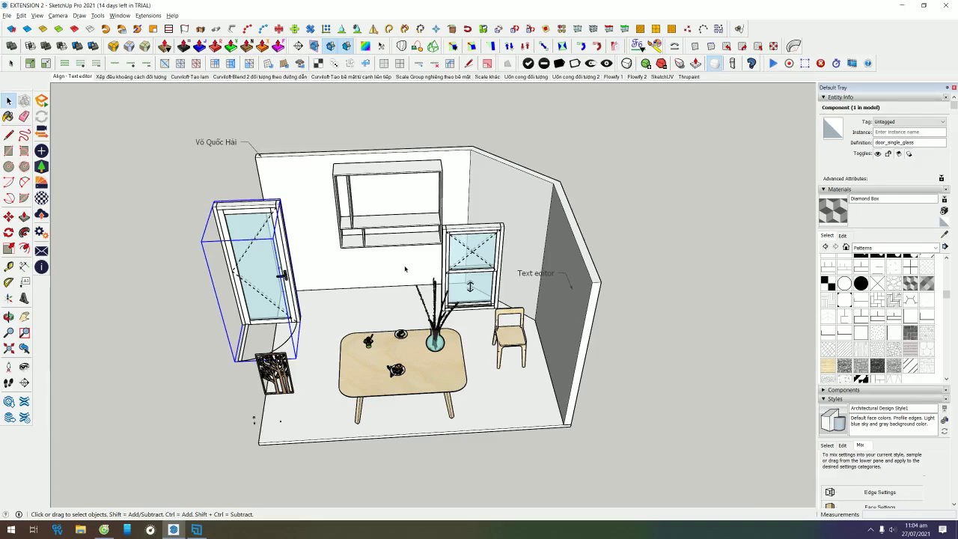
# - Orbit down to a near eye-level front view, zooming toward the wall shelf
pyautogui.moveTo(265, 273); pyautogui.dragTo(506, 315, button='middle')
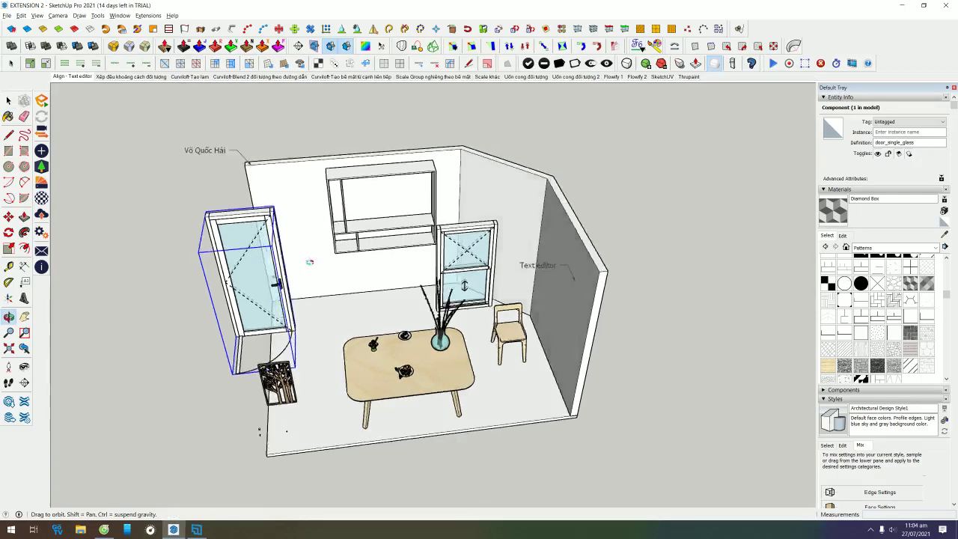
pyautogui.moveTo(506, 315); pyautogui.dragTo(288, 233, button='middle')
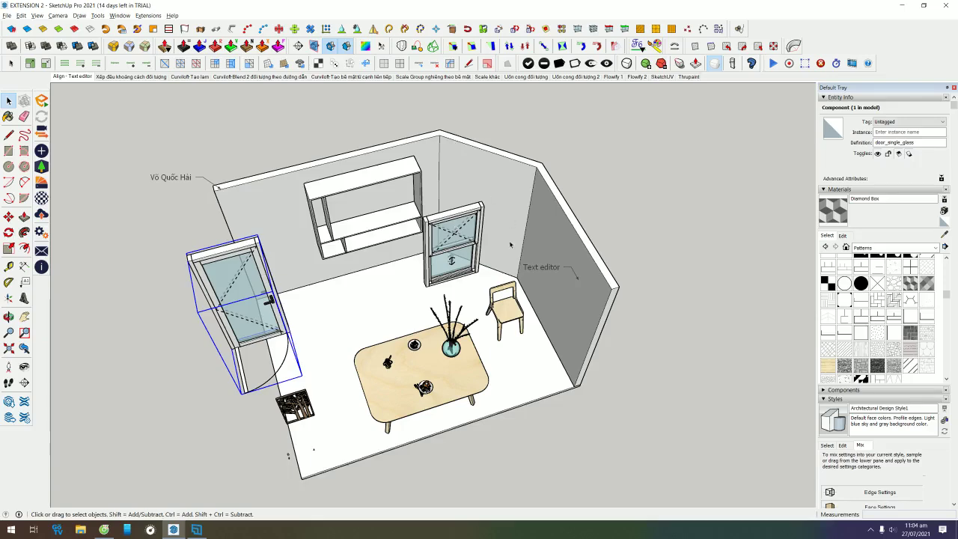
pyautogui.moveTo(510, 222)
pyautogui.mouseDown(button='middle')
pyautogui.moveTo(389, 245)
pyautogui.moveTo(492, 363)
pyautogui.mouseUp(button='middle')
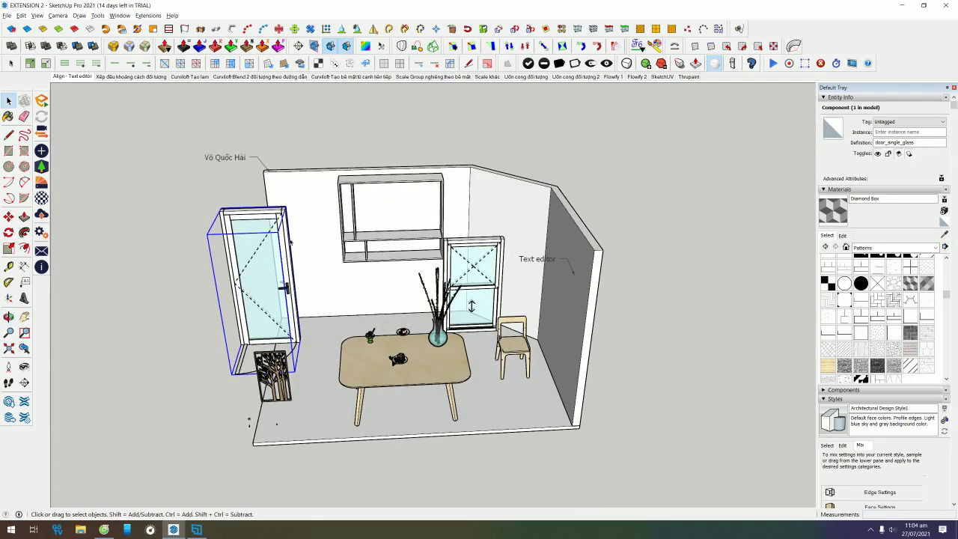
pyautogui.moveTo(112, 209); pyautogui.dragTo(339, 210, button='middle')
pyautogui.scroll(1, 362, 202)
pyautogui.scroll(3, 367, 198)
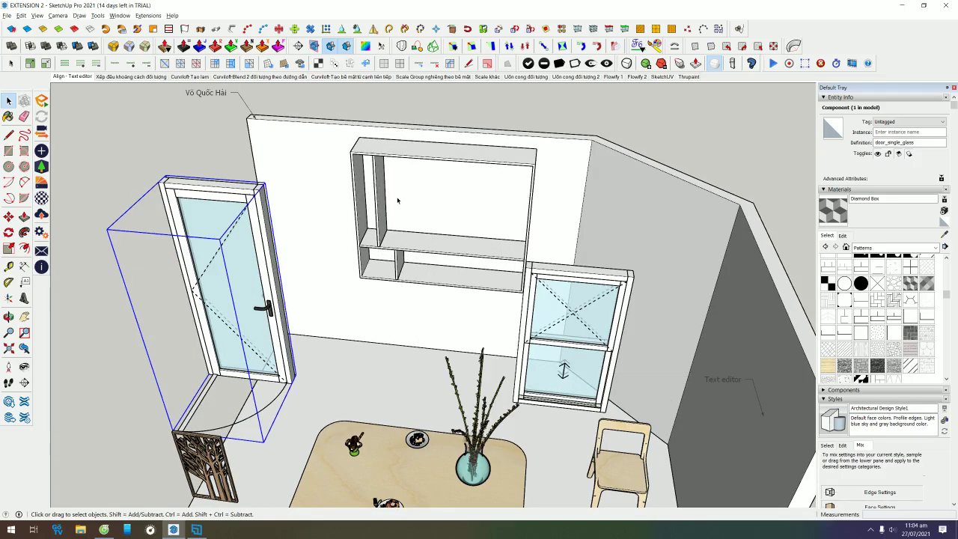
pyautogui.moveTo(221, 217); pyautogui.dragTo(350, 217, button='middle')
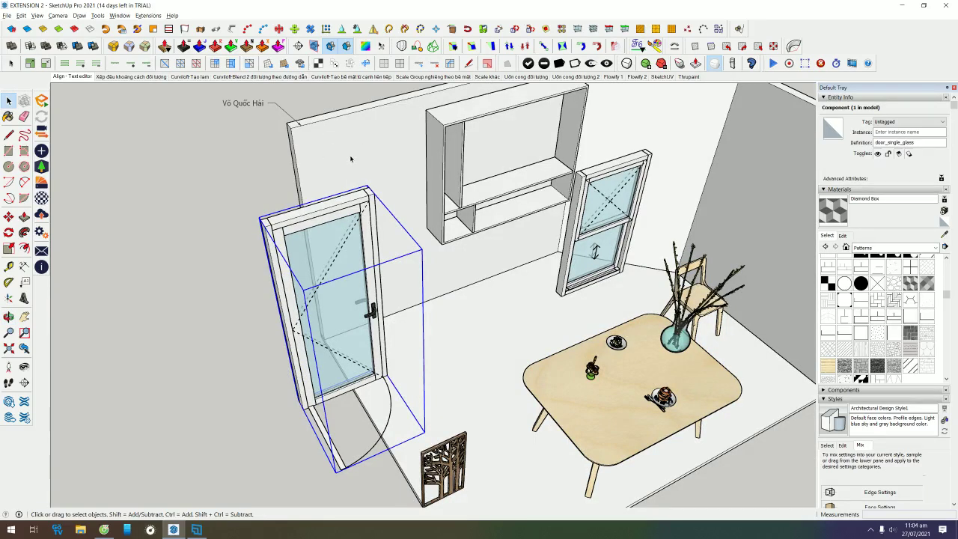
# - Enable and position the Curic Align toolbar, then reselect the glass door
pyautogui.rightClick(796, 35)
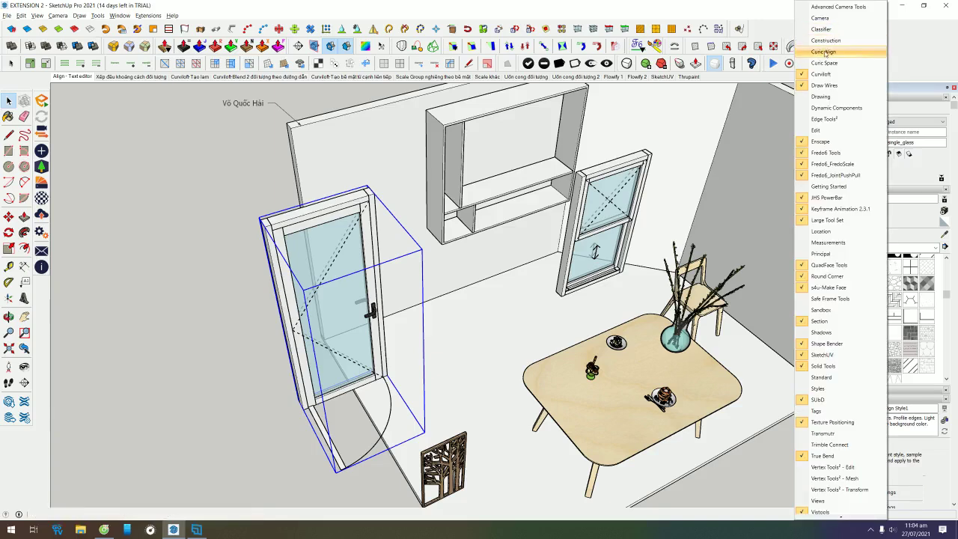
pyautogui.click(823, 52)
pyautogui.moveTo(92, 70); pyautogui.dragTo(101, 123)
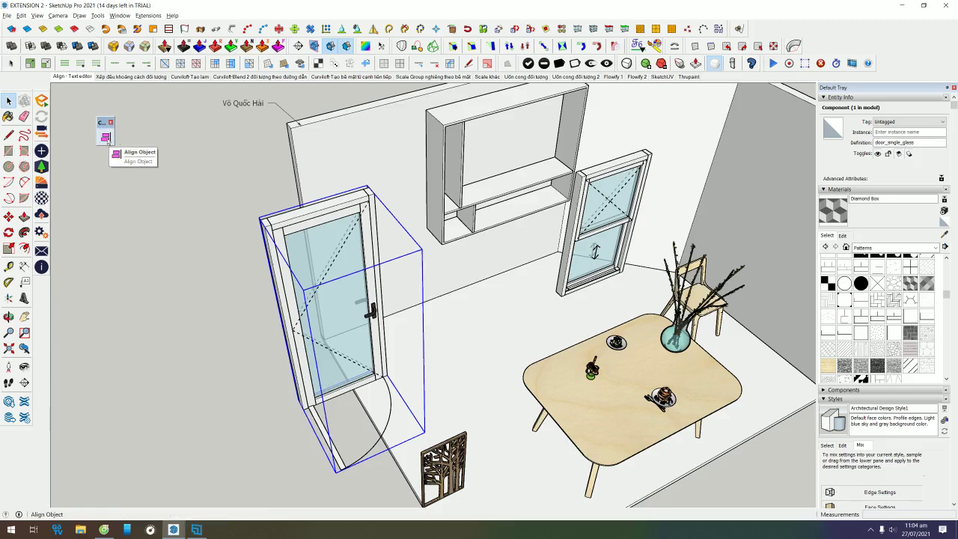
pyautogui.click(210, 187)
pyautogui.click(306, 235)
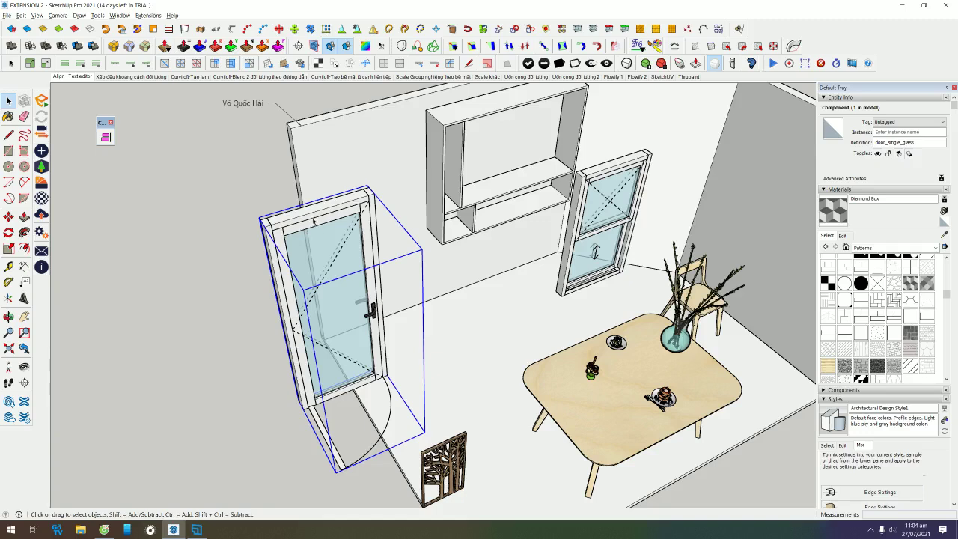
# - Start Align Object on the door and orbit around the wall and glass face
pyautogui.click(106, 137)
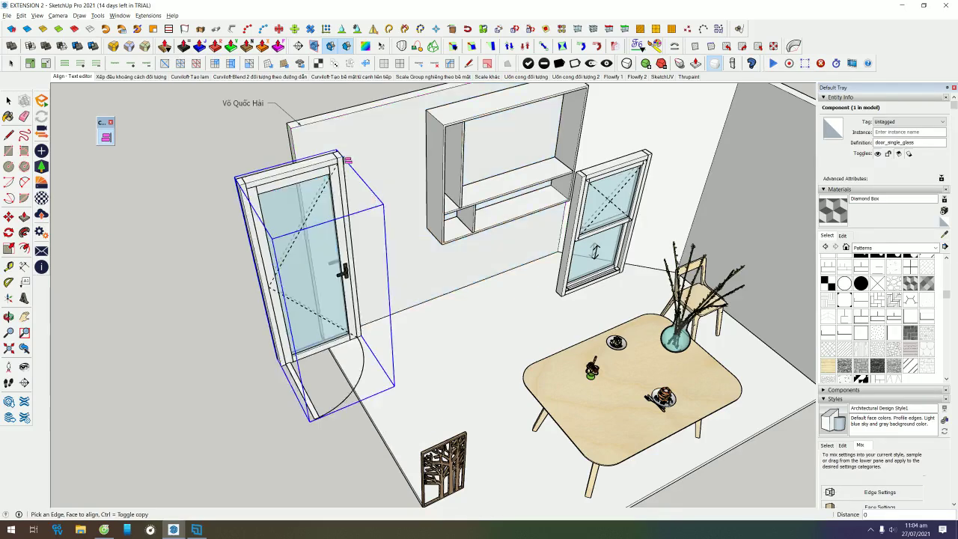
pyautogui.moveTo(182, 214); pyautogui.dragTo(576, 171, button='middle')
pyautogui.scroll(2, 385, 230)
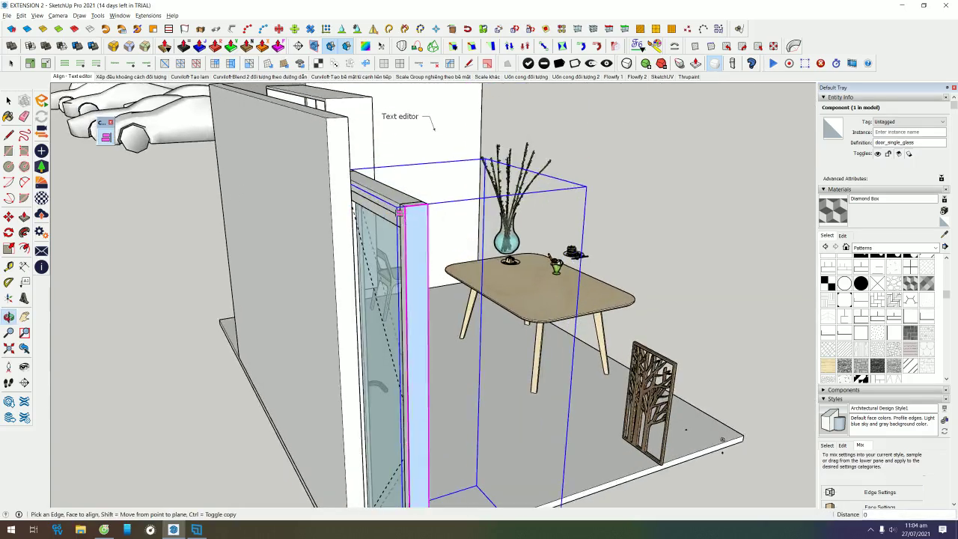
pyautogui.scroll(1, 384, 217)
pyautogui.scroll(2, 383, 200)
pyautogui.moveTo(362, 190)
pyautogui.mouseDown(button='middle')
pyautogui.moveTo(393, 209)
pyautogui.moveTo(212, 255)
pyautogui.mouseUp(button='middle')
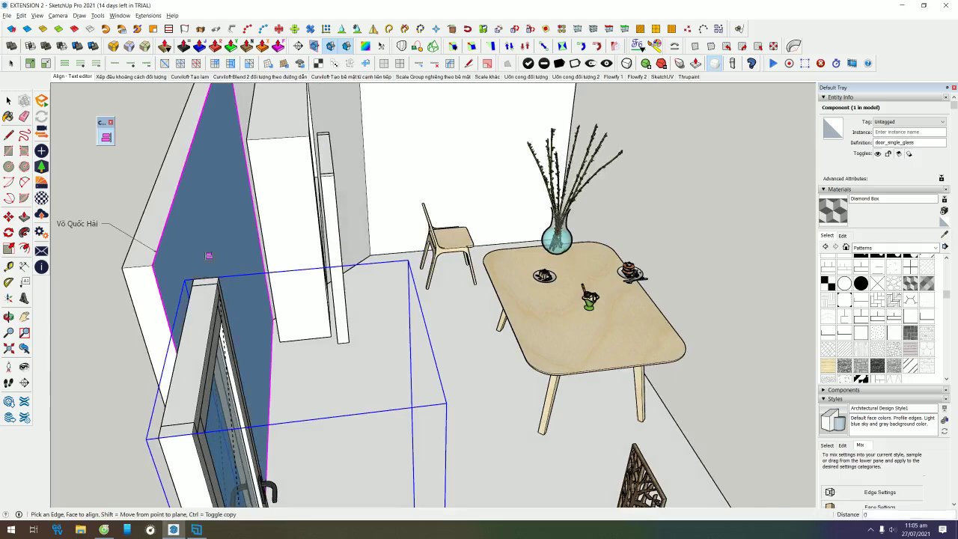
pyautogui.moveTo(198, 308); pyautogui.dragTo(311, 421, button='middle')
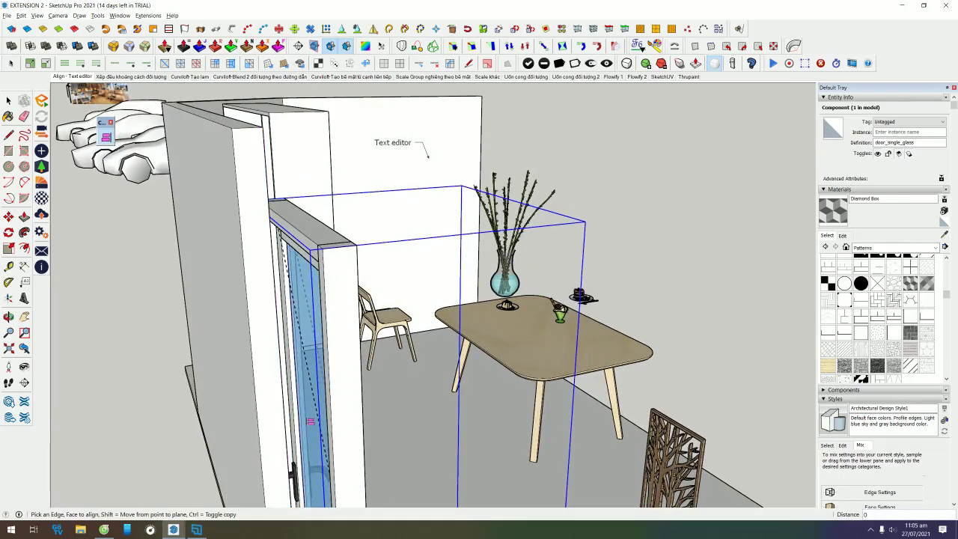
# - Orbit and zoom in close on the door frame and handle
pyautogui.moveTo(316, 253)
pyautogui.mouseDown(button='middle')
pyautogui.moveTo(255, 217)
pyautogui.moveTo(224, 248)
pyautogui.mouseUp(button='middle')
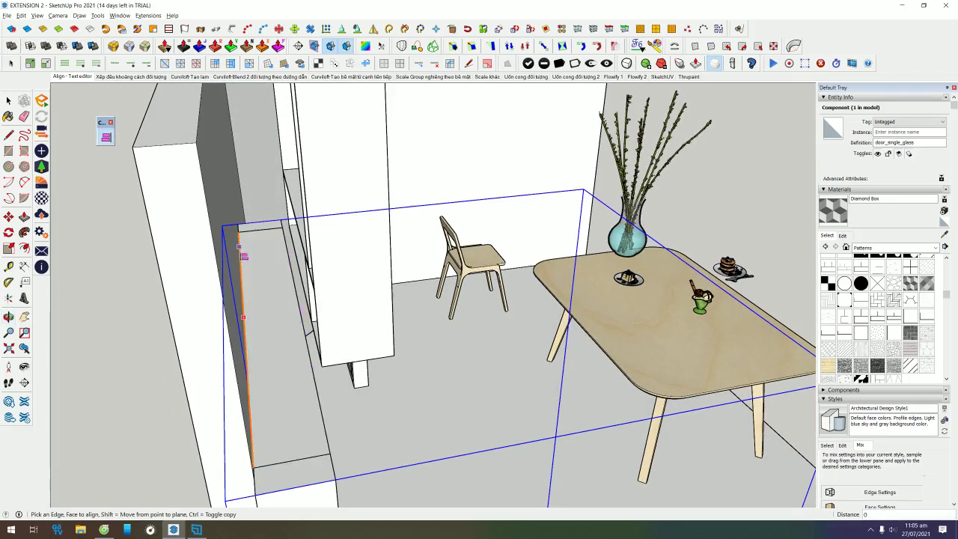
pyautogui.moveTo(244, 341); pyautogui.dragTo(316, 390, button='middle')
pyautogui.scroll(3, 284, 366)
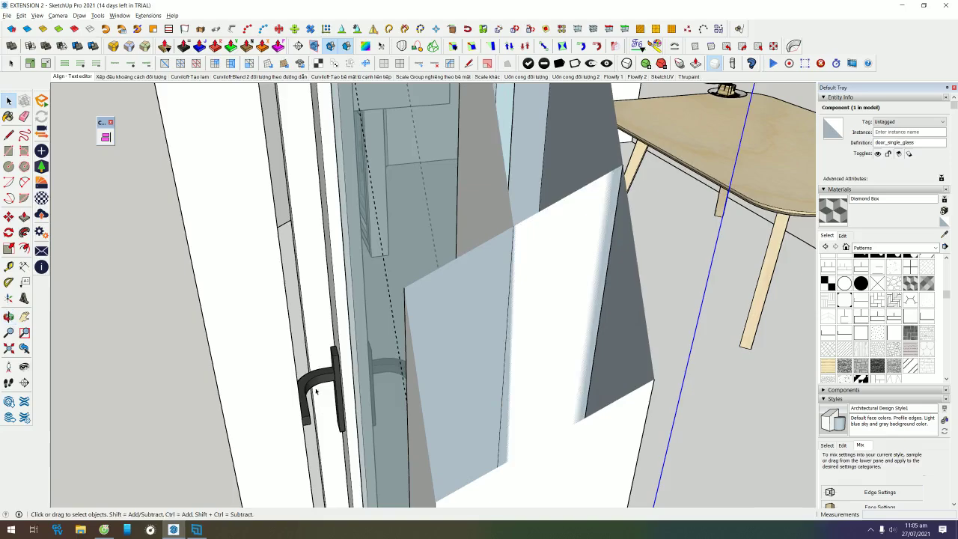
pyautogui.scroll(-3, 315, 402)
pyautogui.scroll(-2, 315, 402)
pyautogui.scroll(-2, 350, 354)
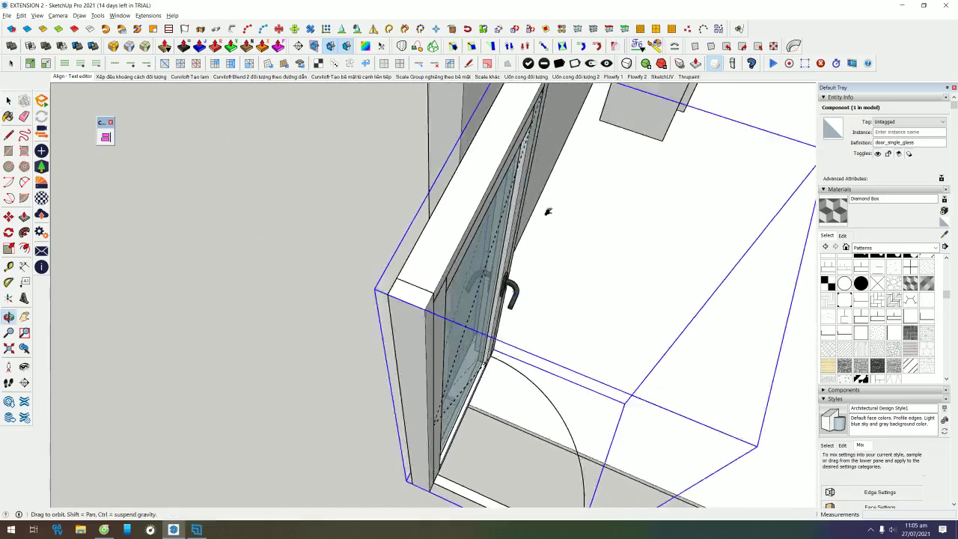
pyautogui.scroll(-2, 351, 354)
pyautogui.scroll(-2, 350, 354)
pyautogui.moveTo(351, 353)
pyautogui.mouseDown(button='middle')
pyautogui.moveTo(449, 315)
pyautogui.moveTo(576, 344)
pyautogui.moveTo(423, 327)
pyautogui.moveTo(495, 241)
pyautogui.mouseUp(button='middle')
# - Use Curic Align to set the door head face flush against the back wall face
pyautogui.press('m')
pyautogui.scroll(5, 581, 346)
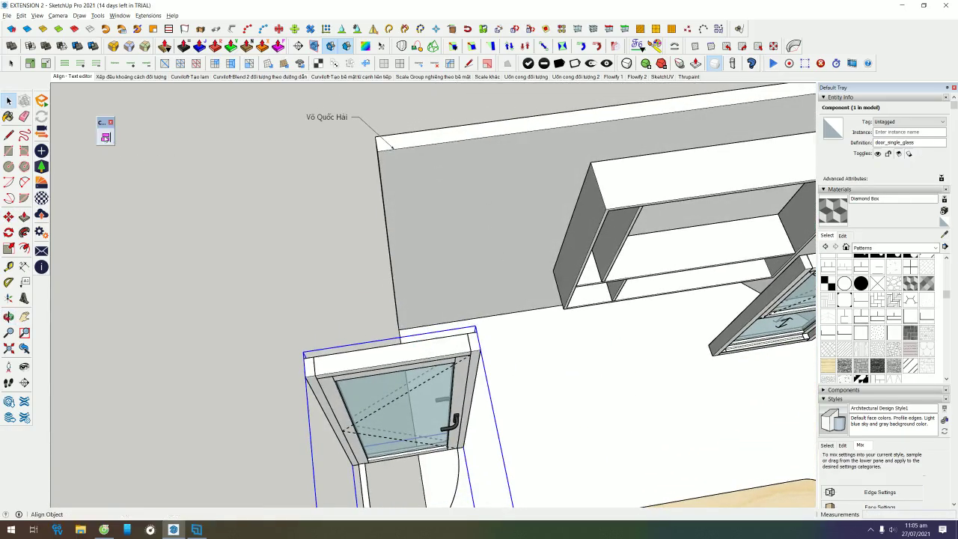
pyautogui.click(104, 137)
pyautogui.click(474, 216)
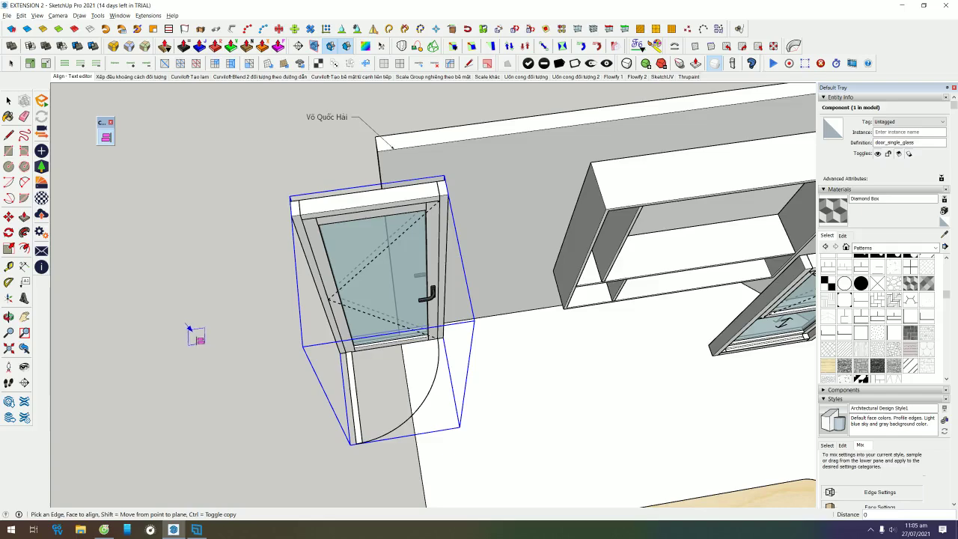
pyautogui.moveTo(193, 335); pyautogui.dragTo(317, 228, button='middle')
pyautogui.scroll(4, 317, 228)
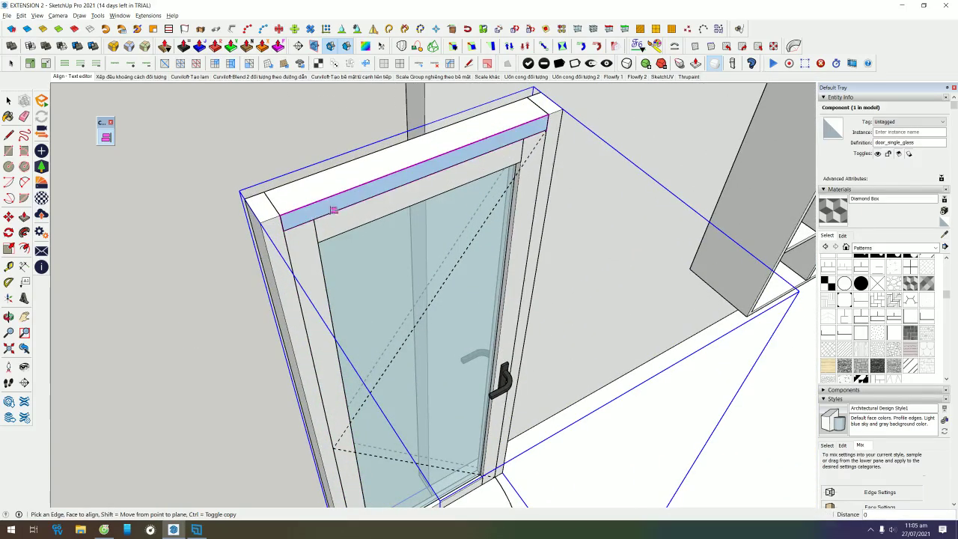
pyautogui.click(317, 214)
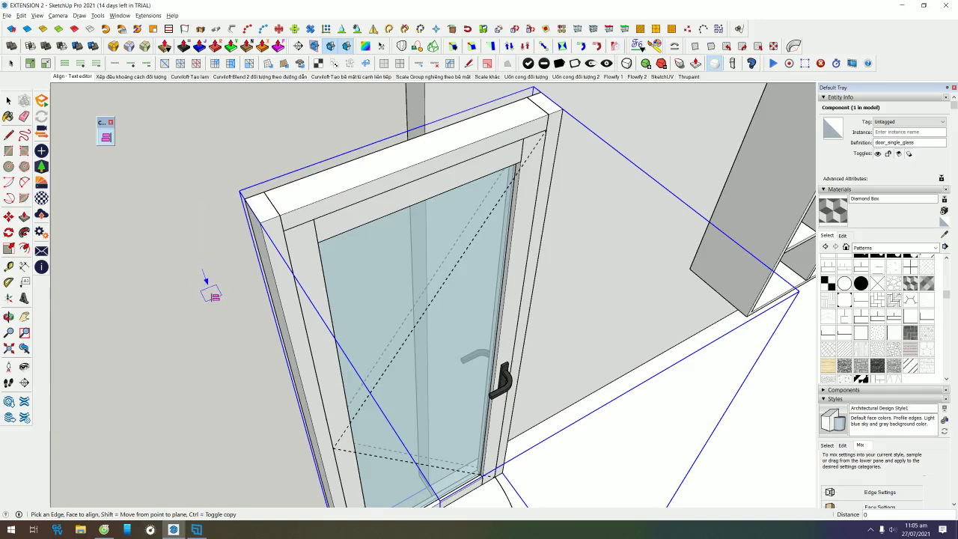
pyautogui.click(308, 220)
pyautogui.moveTo(310, 218); pyautogui.dragTo(305, 213, button='middle')
pyautogui.moveTo(613, 160); pyautogui.dragTo(490, 203, button='middle')
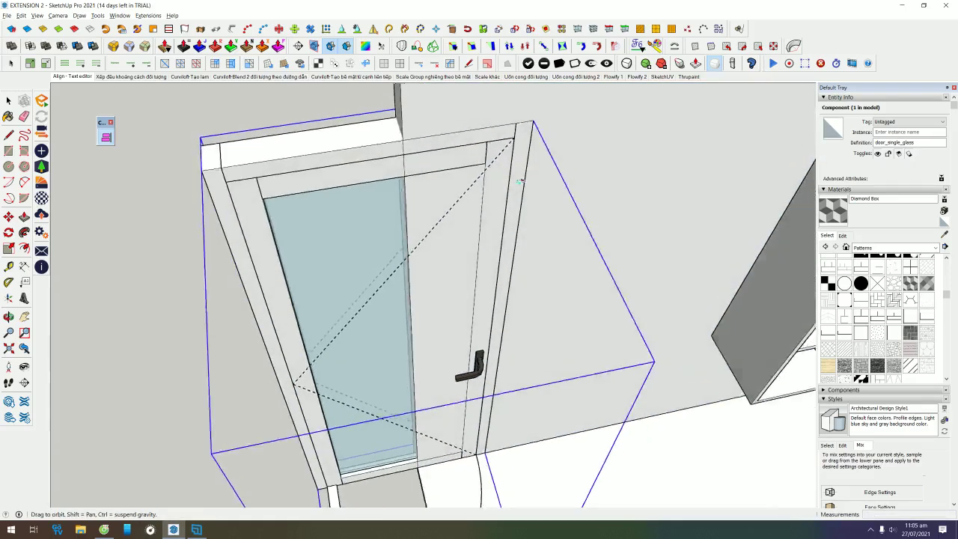
pyautogui.press('space')
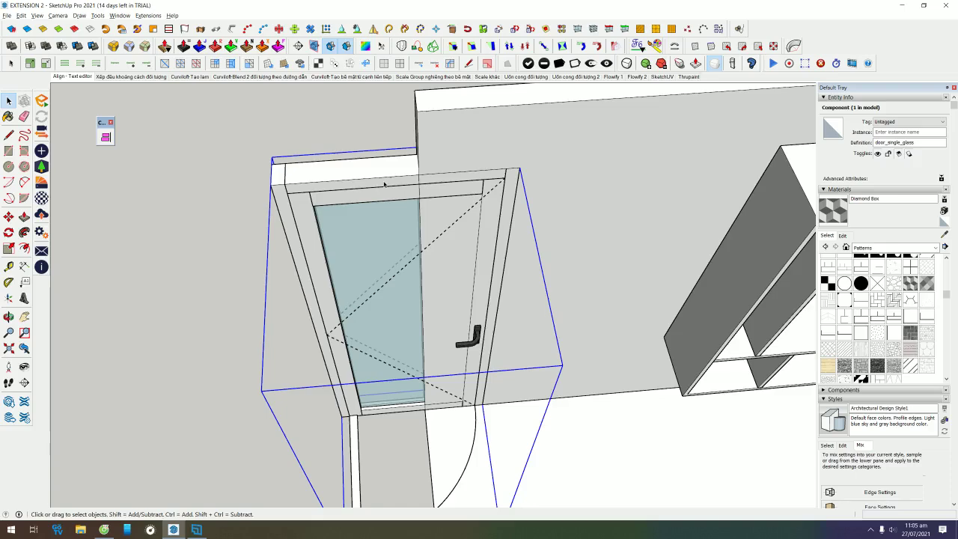
pyautogui.moveTo(376, 183)
pyautogui.mouseDown(button='middle')
pyautogui.moveTo(537, 217)
pyautogui.moveTo(460, 203)
pyautogui.mouseUp(button='middle')
# - Hide the door and draw a rectangle covering the door frame opening
pyautogui.press('h')
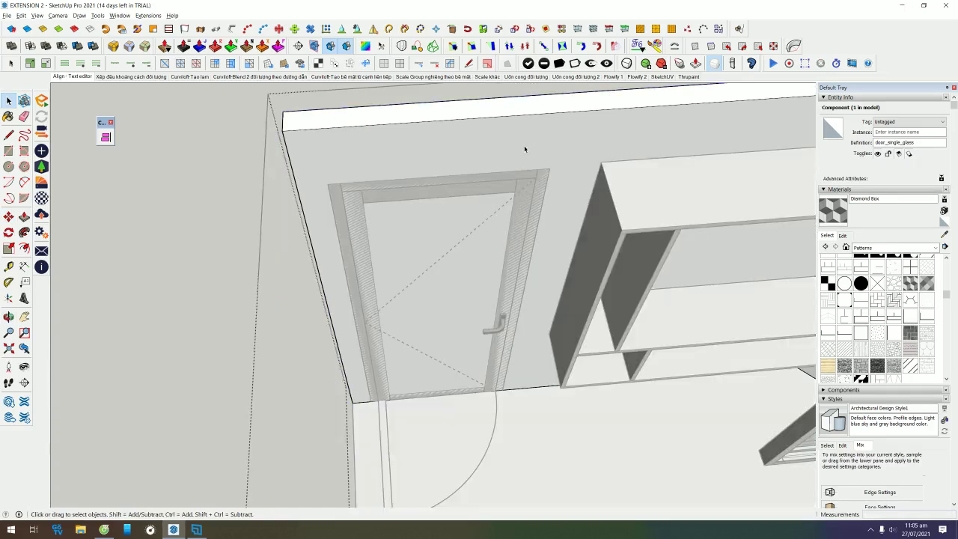
pyautogui.press('r')
pyautogui.click(328, 183)
pyautogui.click(503, 385)
pyautogui.press('space')
pyautogui.click(389, 314)
pyautogui.moveTo(285, 306); pyautogui.dragTo(420, 300, button='middle')
# - Push the rectangle 100 mm into the wall to form the door opening
pyautogui.press('p')
pyautogui.click(420, 300)
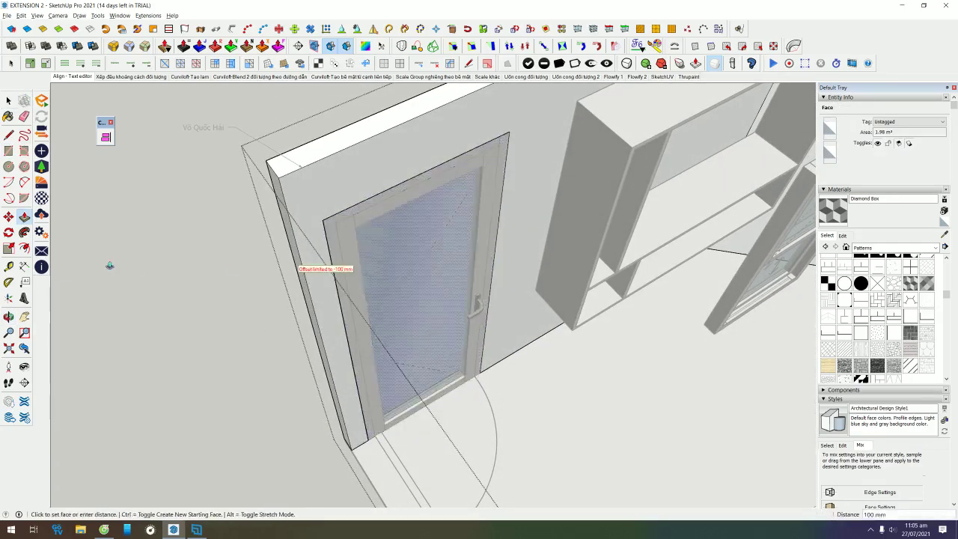
pyautogui.moveTo(288, 223); pyautogui.dragTo(391, 196, button='middle')
pyautogui.click(351, 166)
pyautogui.moveTo(573, 304)
pyautogui.mouseDown(button='middle')
pyautogui.moveTo(537, 505)
pyautogui.moveTo(398, 291)
pyautogui.mouseUp(button='middle')
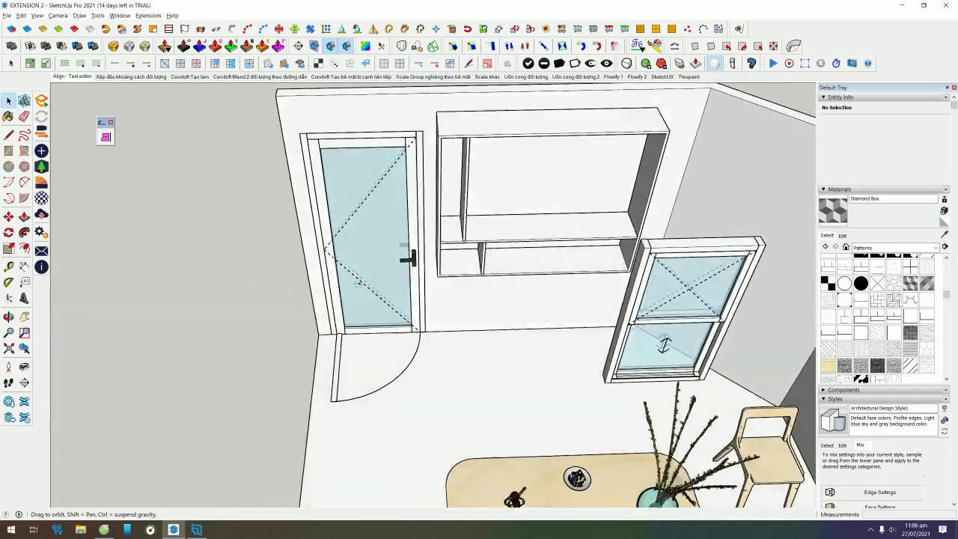
# - Inside the shelf cabinet, shift the inner side panel and shelf plank to the right
pyautogui.moveTo(536, 279)
pyautogui.mouseDown(button='middle')
pyautogui.moveTo(494, 196)
pyautogui.moveTo(558, 212)
pyautogui.moveTo(445, 272)
pyautogui.mouseUp(button='middle')
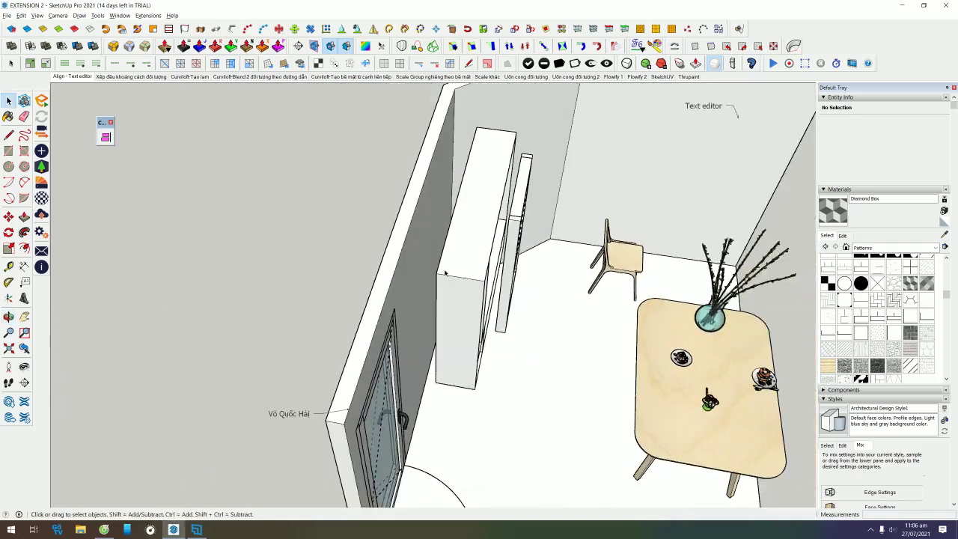
pyautogui.click(445, 272)
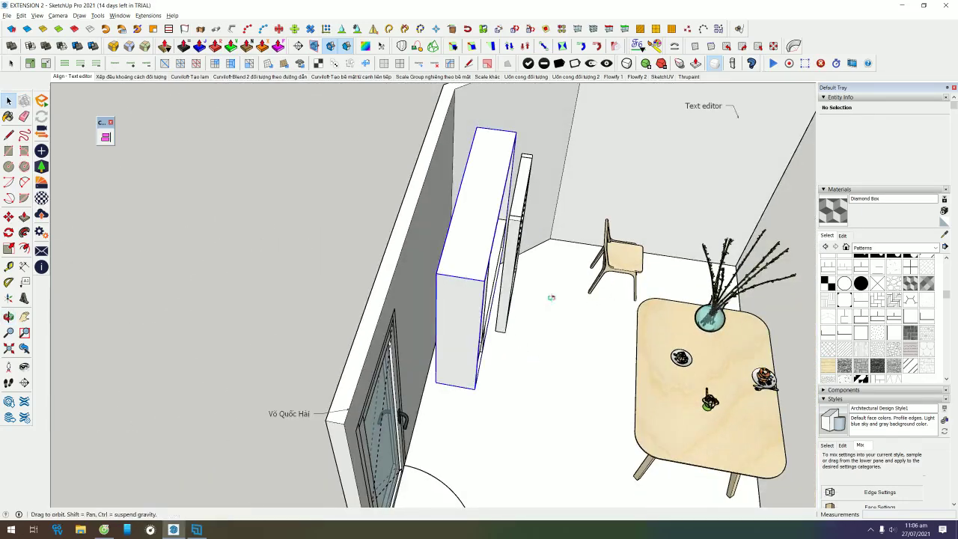
pyautogui.moveTo(572, 294); pyautogui.dragTo(420, 321, button='middle')
pyautogui.doubleClick(404, 325)
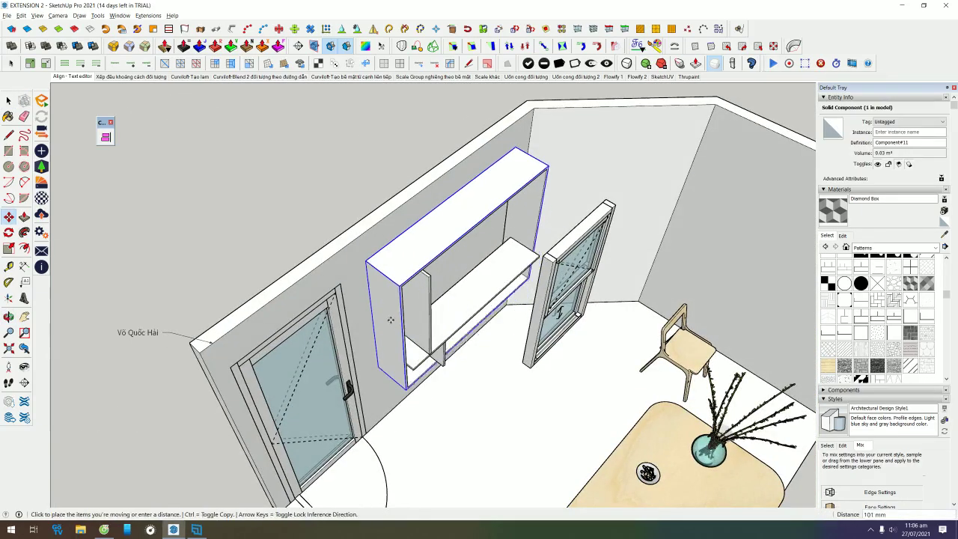
pyautogui.click(420, 315)
pyautogui.press('m')
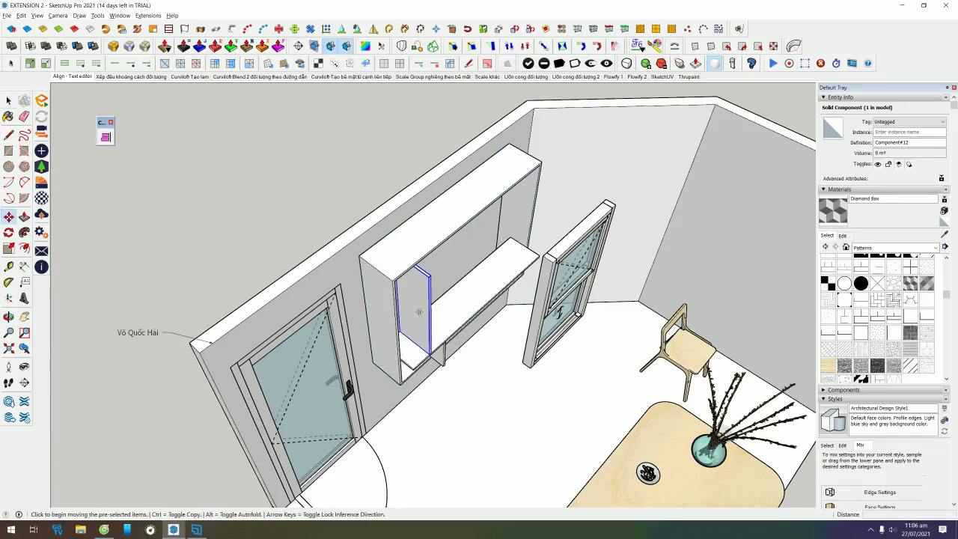
pyautogui.click(420, 316)
pyautogui.click(473, 314)
pyautogui.press('space')
pyautogui.click(473, 313)
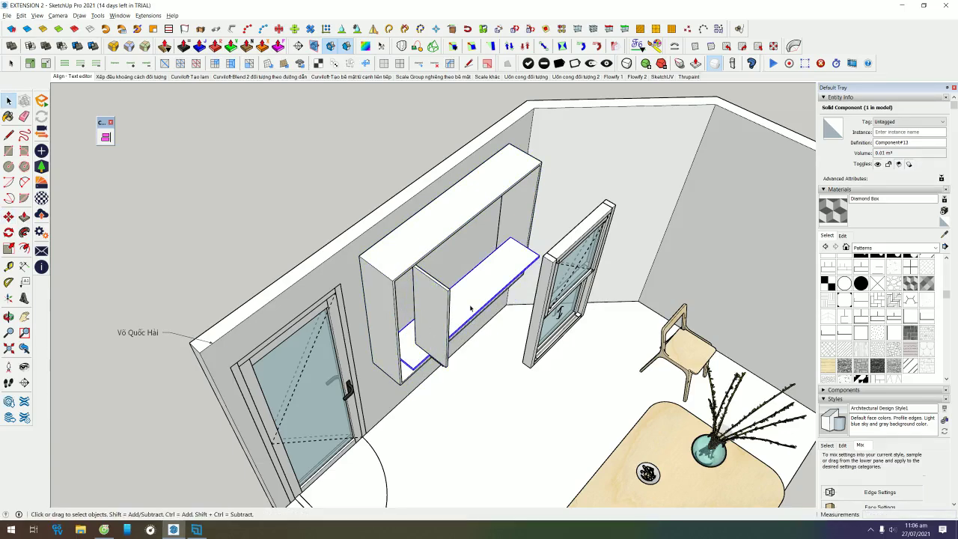
pyautogui.press('m')
pyautogui.click(473, 312)
pyautogui.press('space')
# - Window-select the whole shelf cabinet and move it out beside the table
pyautogui.moveTo(473, 309); pyautogui.dragTo(331, 229, button='middle')
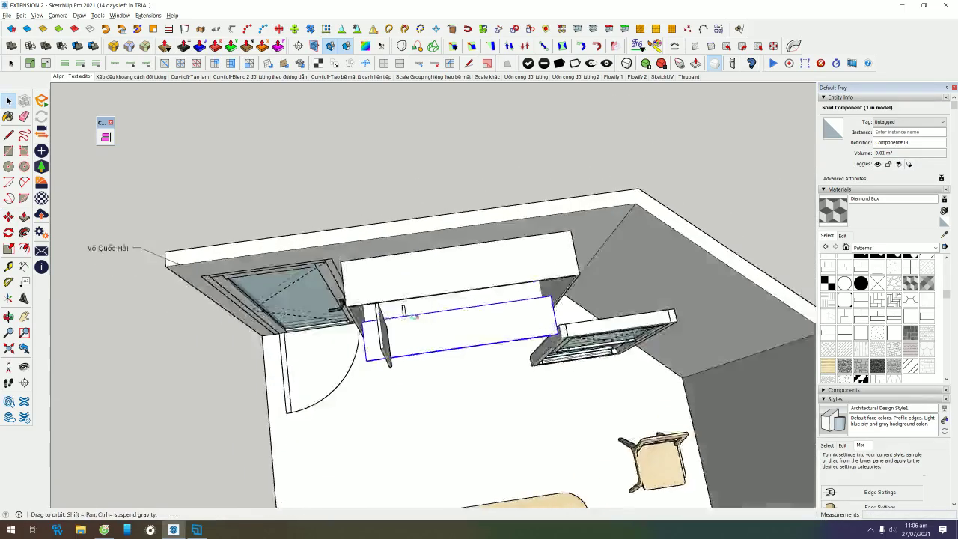
pyautogui.moveTo(336, 229); pyautogui.dragTo(565, 387)
pyautogui.moveTo(192, 405); pyautogui.dragTo(546, 261, button='middle')
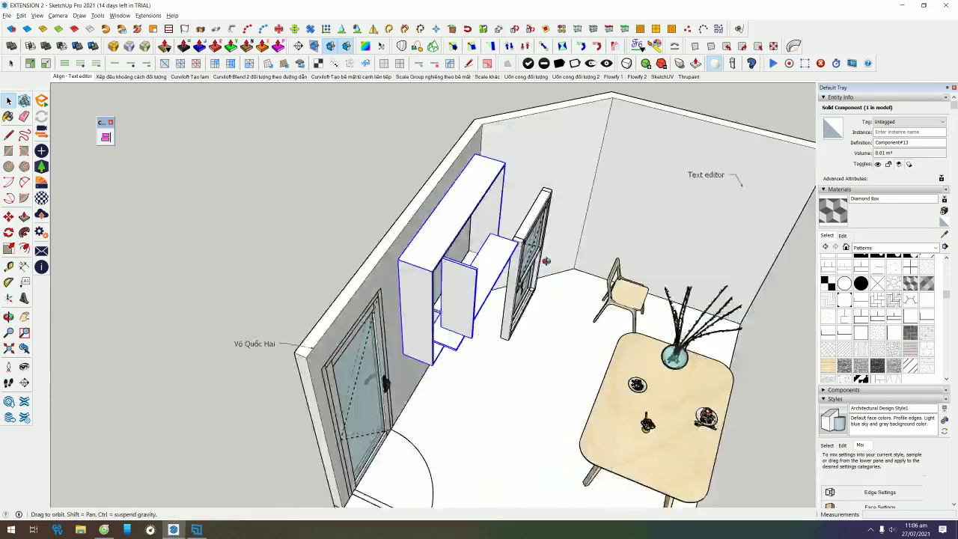
pyautogui.scroll(-3, 545, 262)
pyautogui.scroll(-1, 546, 261)
pyautogui.press('m')
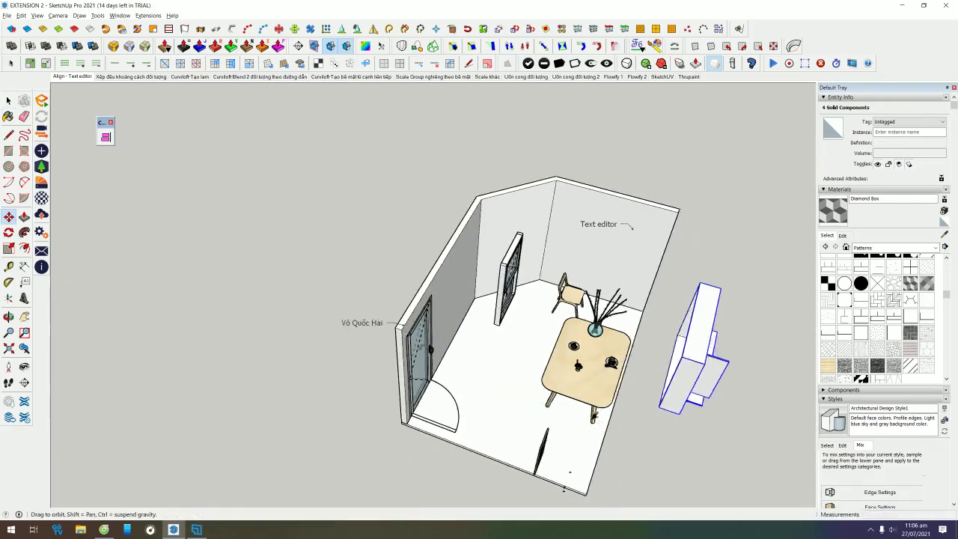
pyautogui.moveTo(674, 404); pyautogui.dragTo(601, 417, button='middle')
pyautogui.click(666, 402)
pyautogui.press('space')
pyautogui.moveTo(665, 401)
pyautogui.mouseDown(button='middle')
pyautogui.moveTo(566, 324)
pyautogui.moveTo(558, 277)
pyautogui.mouseUp(button='middle')
pyautogui.scroll(2, 557, 277)
pyautogui.scroll(3, 554, 269)
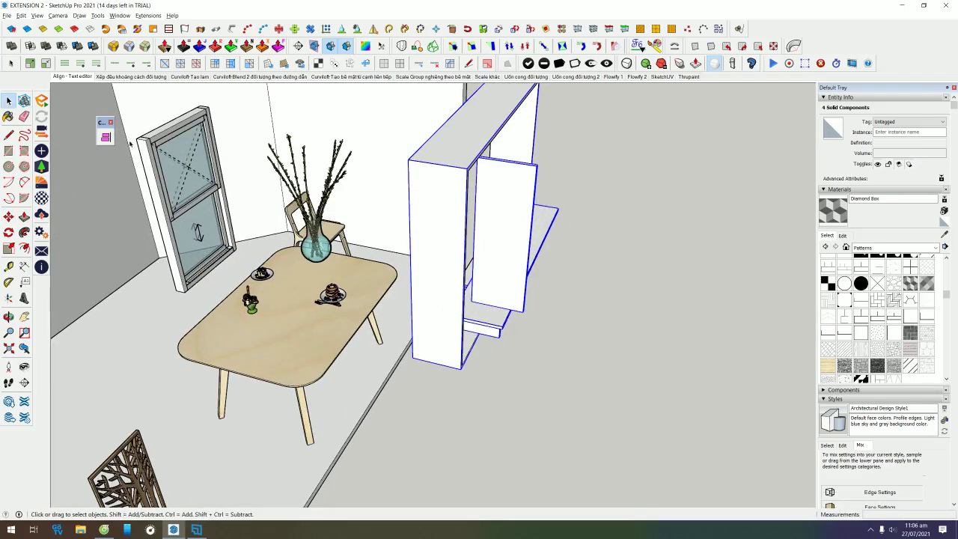
pyautogui.moveTo(496, 257)
pyautogui.mouseDown(button='middle')
pyautogui.moveTo(552, 245)
pyautogui.moveTo(315, 476)
pyautogui.mouseUp(button='middle')
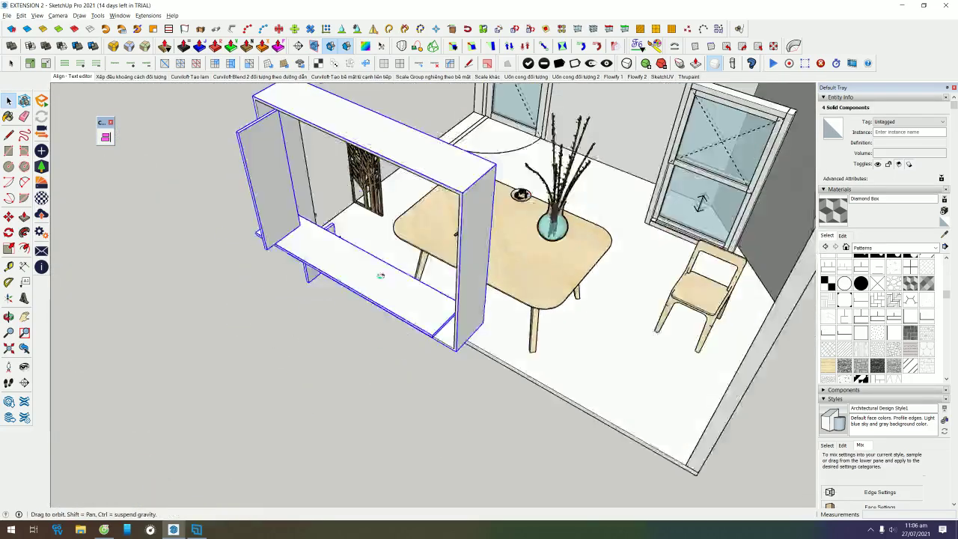
pyautogui.moveTo(444, 452); pyautogui.dragTo(380, 275, button='middle')
pyautogui.click(107, 137)
pyautogui.click(106, 137)
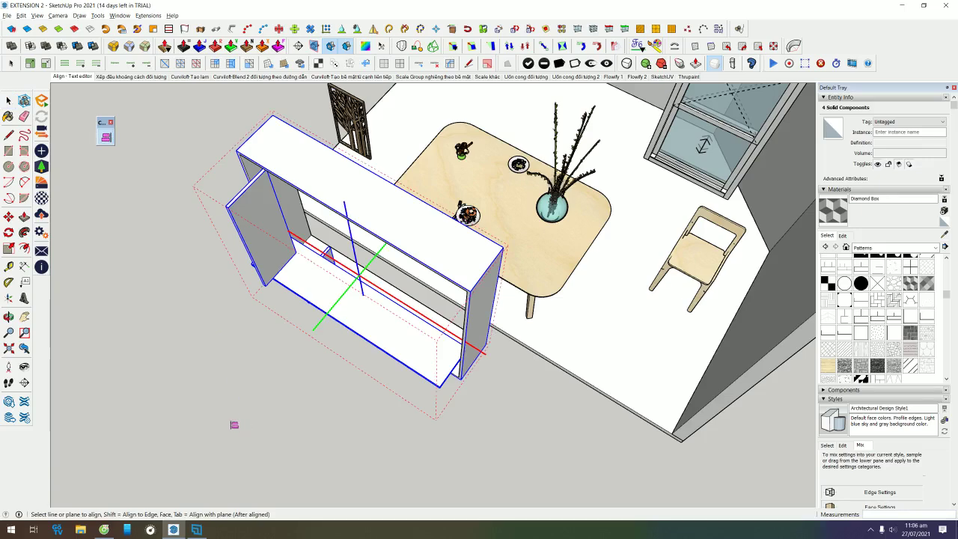
pyautogui.moveTo(443, 439); pyautogui.dragTo(519, 406, button='middle')
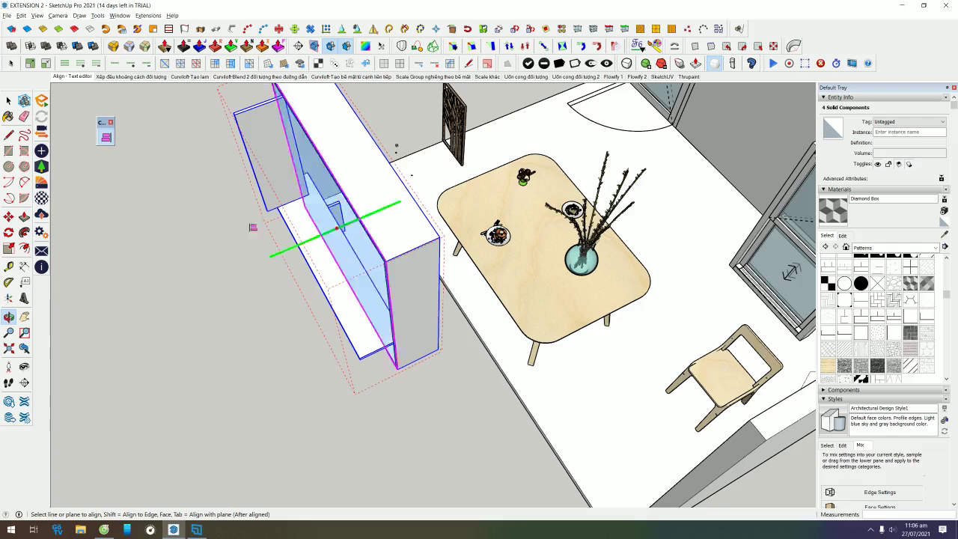
pyautogui.moveTo(229, 163); pyautogui.dragTo(378, 140, button='middle')
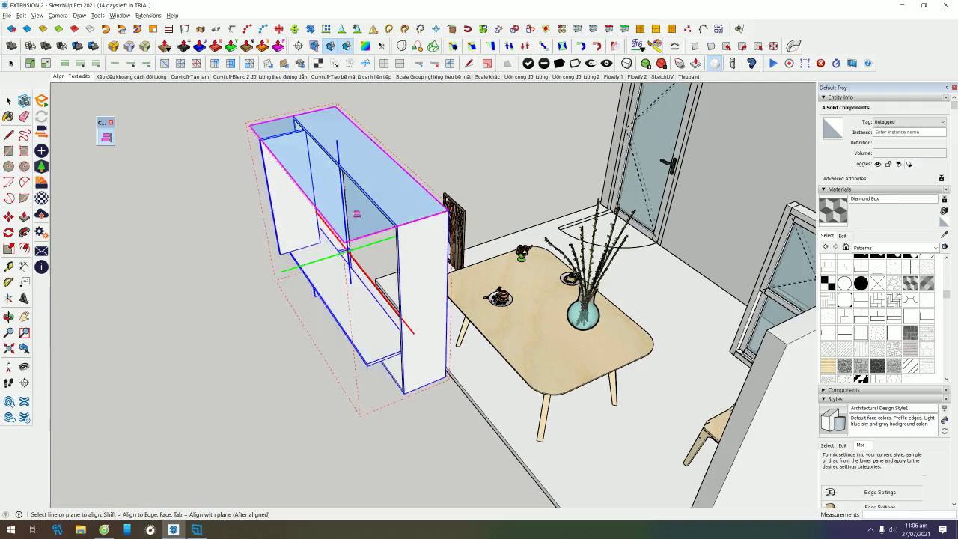
pyautogui.moveTo(464, 214); pyautogui.dragTo(301, 218, button='middle')
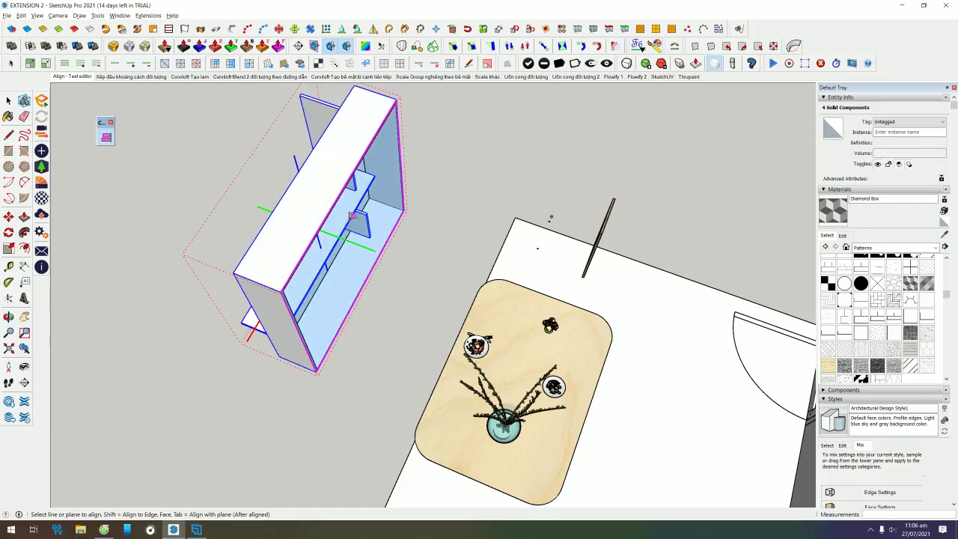
pyautogui.moveTo(363, 215); pyautogui.dragTo(360, 202, button='middle')
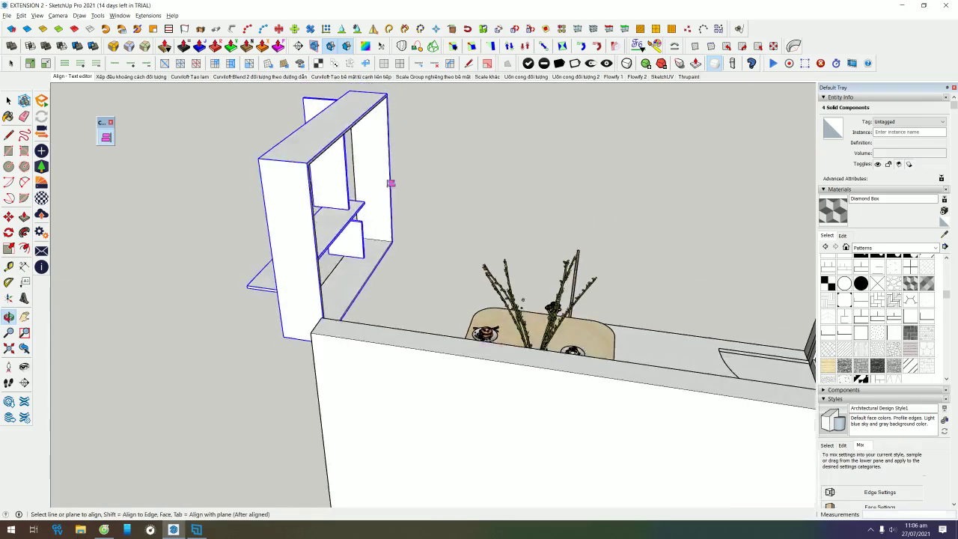
pyautogui.moveTo(352, 210); pyautogui.dragTo(342, 231, button='middle')
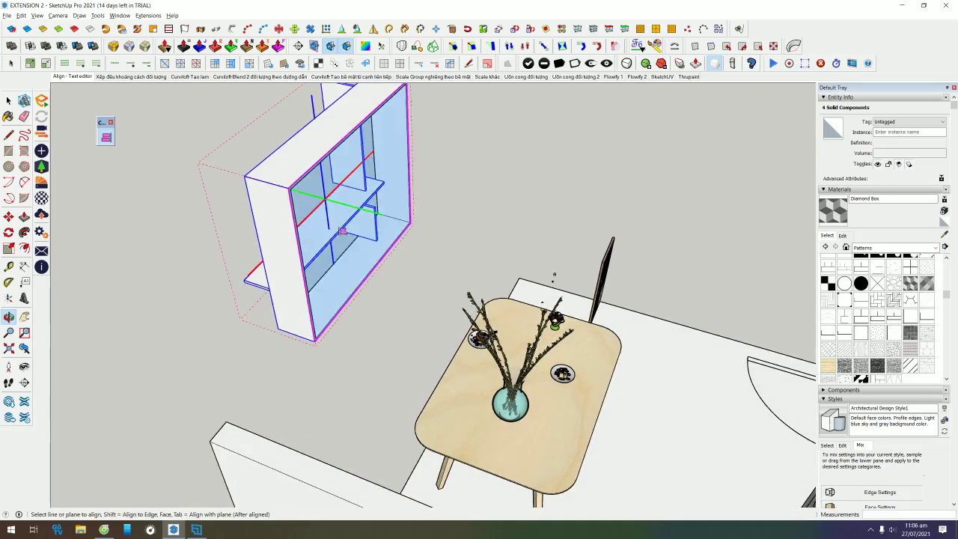
pyautogui.moveTo(347, 276); pyautogui.dragTo(357, 268, button='middle')
pyautogui.scroll(1, 356, 268)
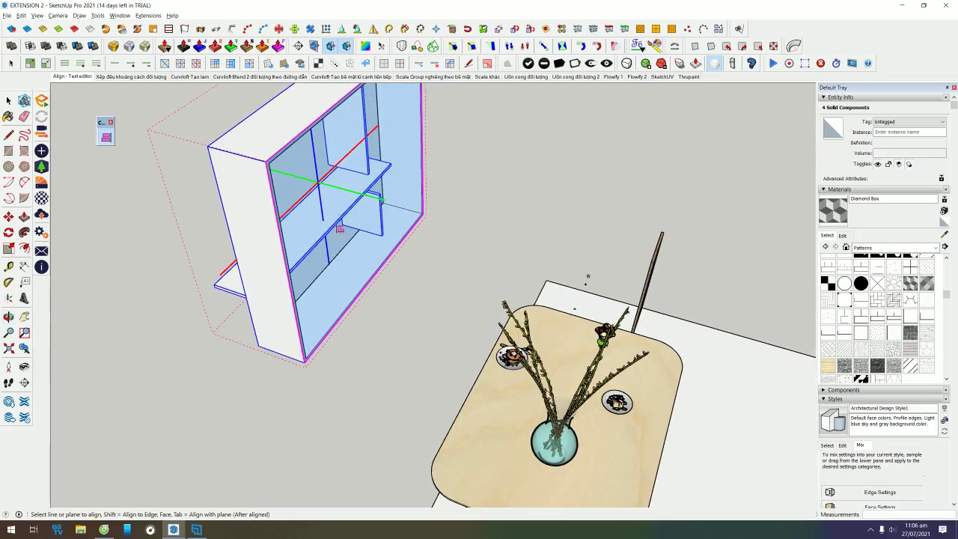
pyautogui.scroll(2, 416, 173)
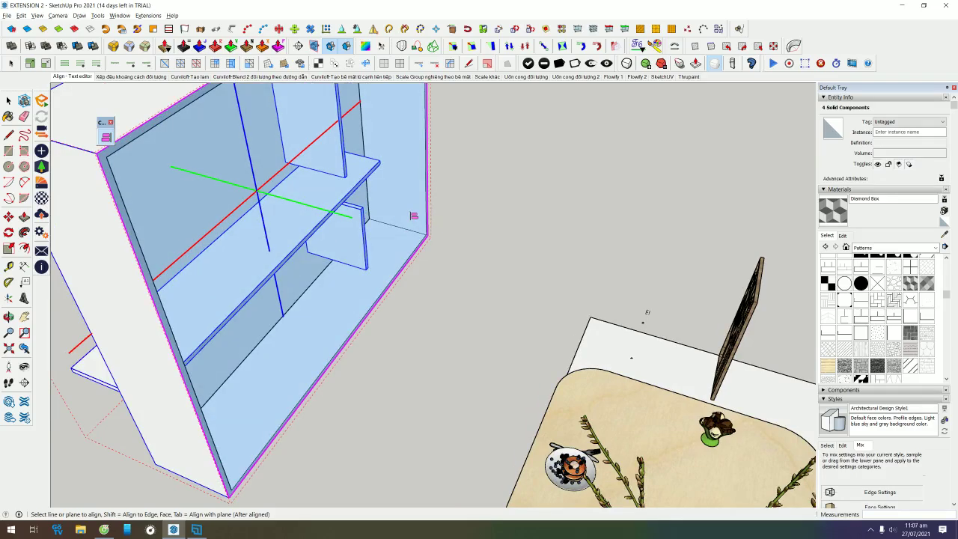
pyautogui.scroll(-3, 414, 216)
pyautogui.moveTo(122, 292)
pyautogui.mouseDown(button='middle')
pyautogui.moveTo(433, 258)
pyautogui.moveTo(212, 321)
pyautogui.moveTo(336, 247)
pyautogui.mouseUp(button='middle')
pyautogui.scroll(-3, 434, 259)
pyautogui.press('space')
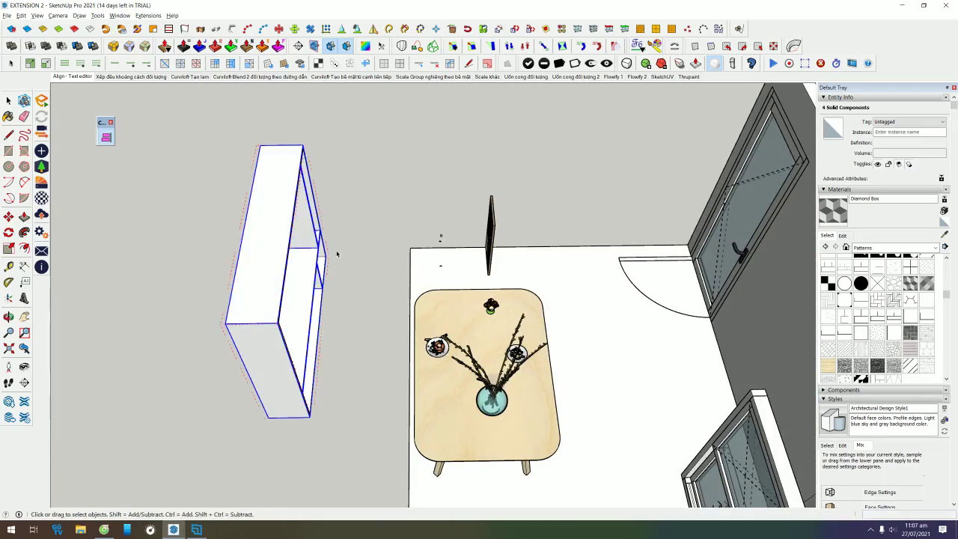
pyautogui.moveTo(160, 316)
pyautogui.mouseDown(button='middle')
pyautogui.moveTo(406, 242)
pyautogui.moveTo(413, 259)
pyautogui.mouseUp(button='middle')
pyautogui.press('s')
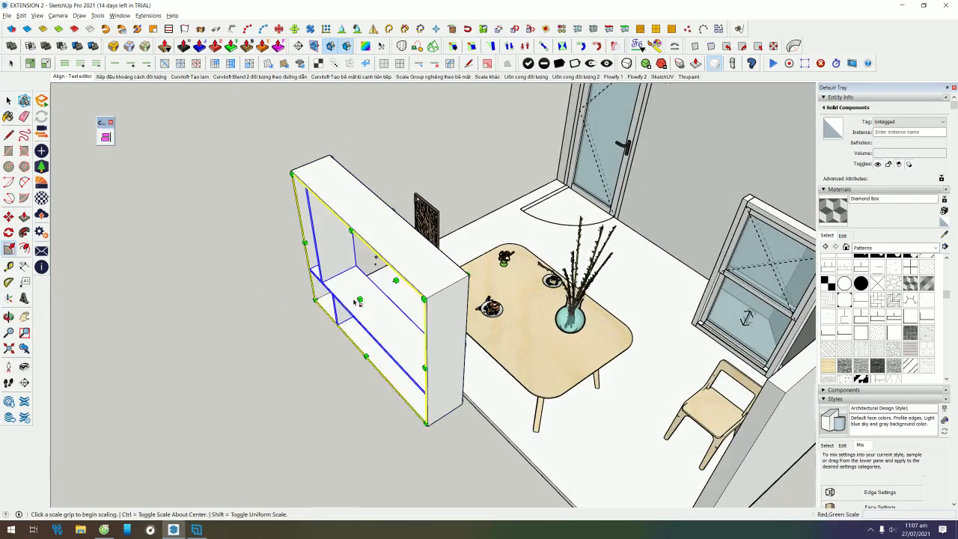
pyautogui.scroll(2, 357, 302)
pyautogui.press('space')
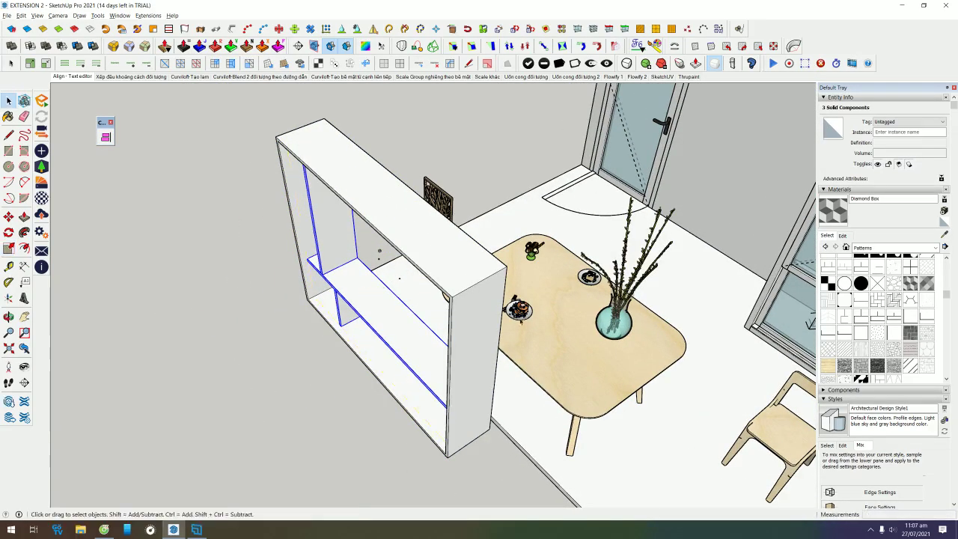
pyautogui.keyDown('shift'); pyautogui.click(434, 240); pyautogui.keyUp('shift')
pyautogui.moveTo(433, 239); pyautogui.dragTo(397, 327, button='middle')
pyautogui.click(106, 136)
pyautogui.moveTo(343, 251)
pyautogui.mouseDown(button='middle')
pyautogui.moveTo(326, 307)
pyautogui.moveTo(368, 228)
pyautogui.mouseUp(button='middle')
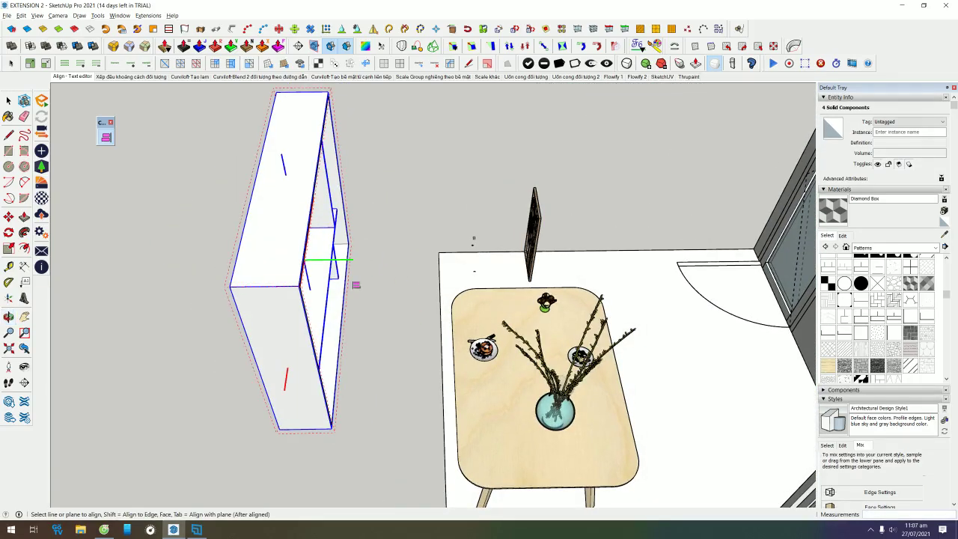
pyautogui.moveTo(363, 273); pyautogui.dragTo(390, 265, button='middle')
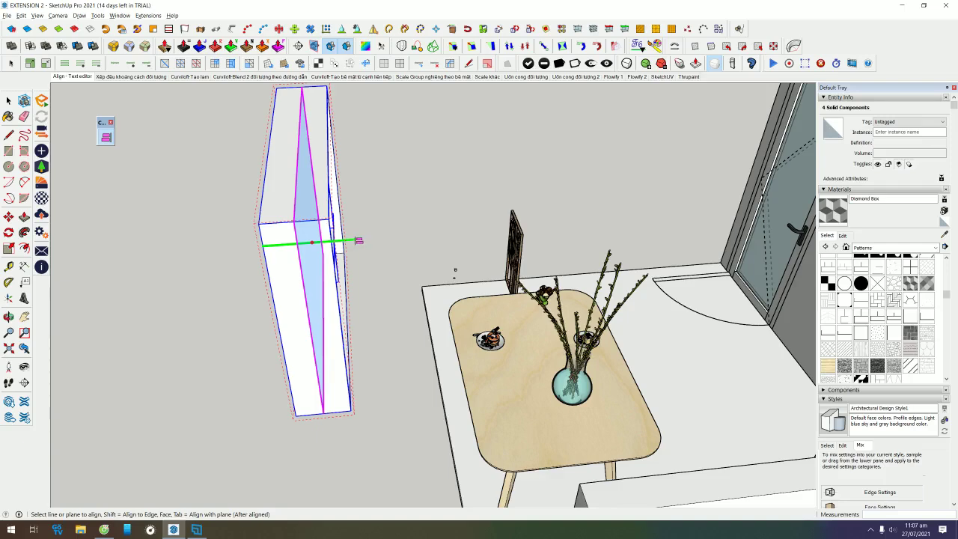
pyautogui.moveTo(355, 241); pyautogui.dragTo(375, 265, button='middle')
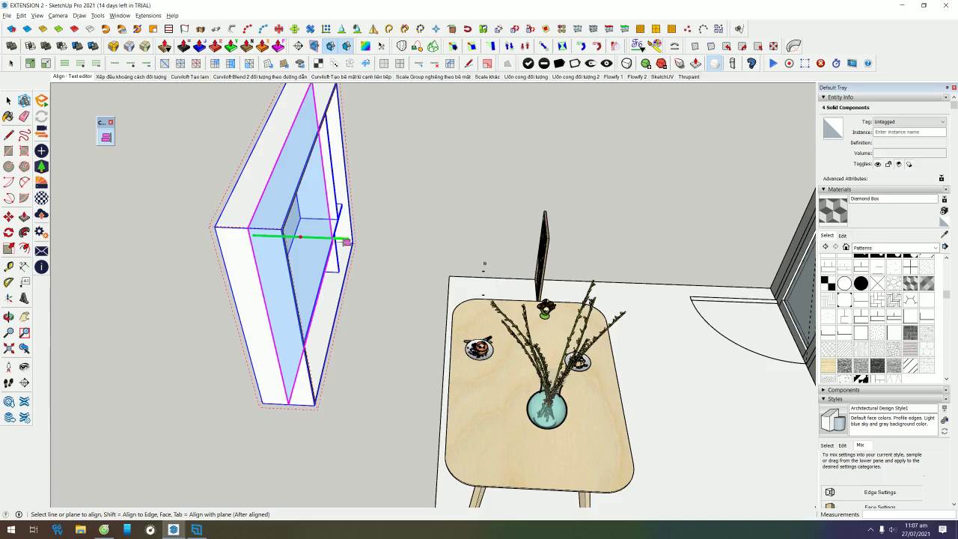
pyautogui.moveTo(347, 241)
pyautogui.mouseDown(button='middle')
pyautogui.moveTo(381, 245)
pyautogui.moveTo(374, 253)
pyautogui.moveTo(405, 243)
pyautogui.mouseUp(button='middle')
pyautogui.moveTo(414, 238); pyautogui.dragTo(401, 242, button='middle')
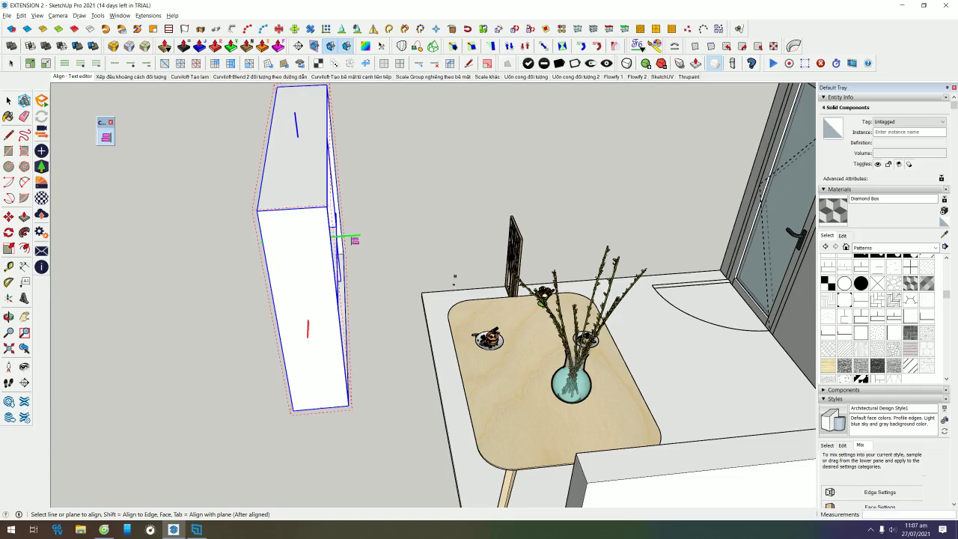
pyautogui.moveTo(122, 380)
pyautogui.mouseDown(button='middle')
pyautogui.moveTo(313, 361)
pyautogui.moveTo(255, 331)
pyautogui.moveTo(256, 202)
pyautogui.mouseUp(button='middle')
pyautogui.press('space')
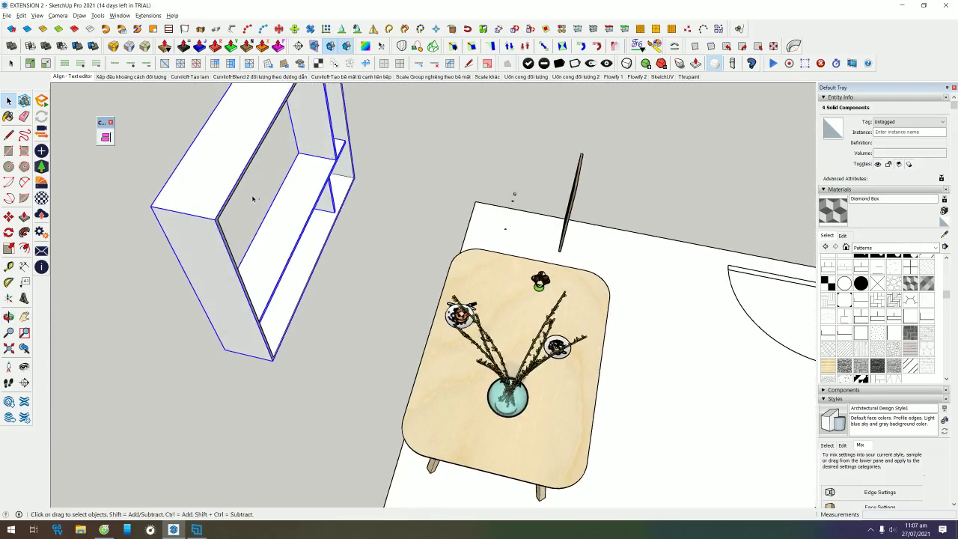
pyautogui.press('a')
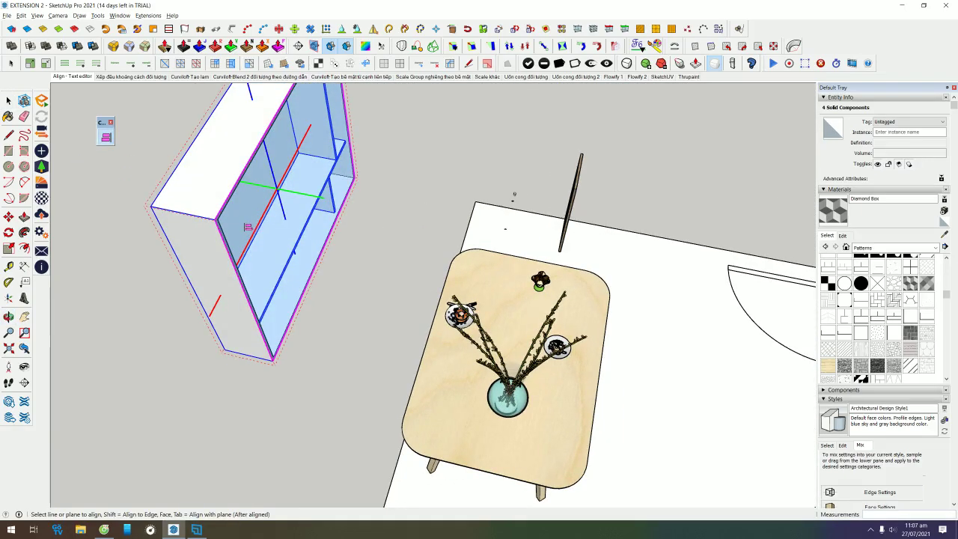
pyautogui.press('space')
pyautogui.press('pagedown')
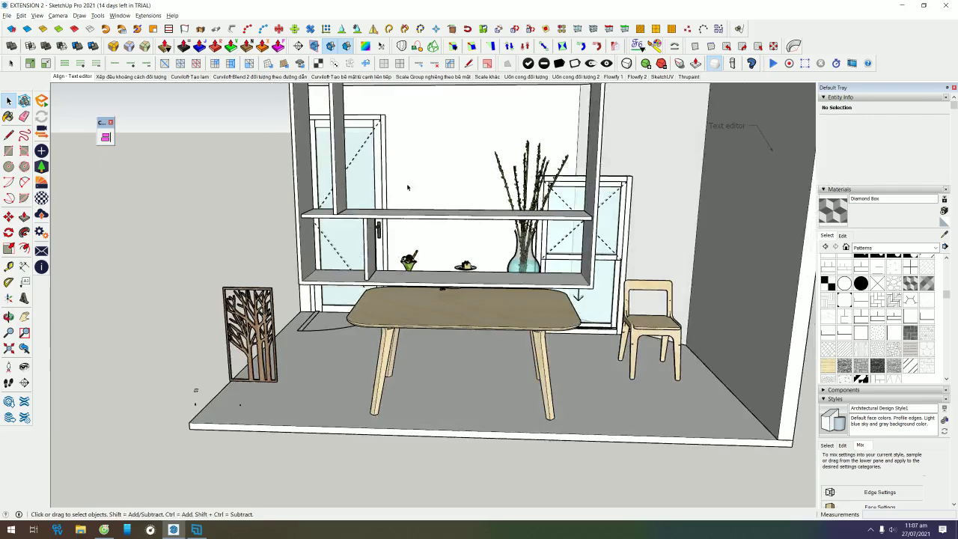
# - Select the shelf's left partition board and orbit to a frontal view of the shelf
pyautogui.press('o')
pyautogui.moveTo(357, 231); pyautogui.dragTo(322, 187)
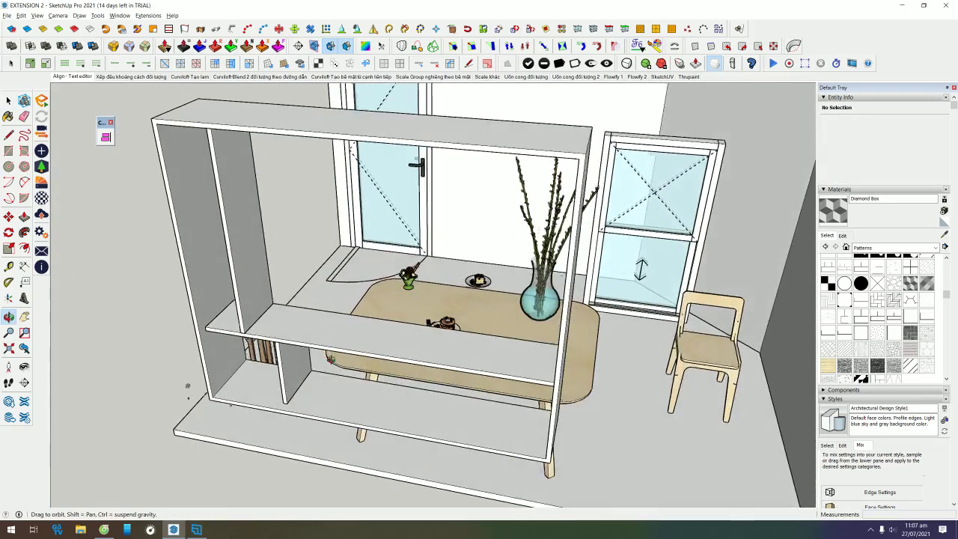
pyautogui.press('space')
pyautogui.click(228, 239)
pyautogui.scroll(4, 298, 260)
pyautogui.press('a')
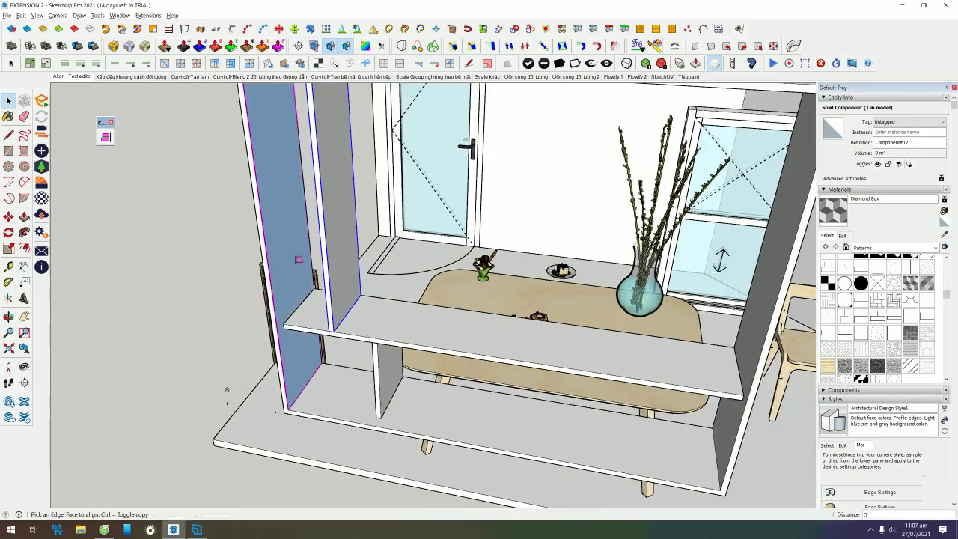
pyautogui.press('space')
pyautogui.moveTo(299, 260); pyautogui.dragTo(474, 304, button='middle')
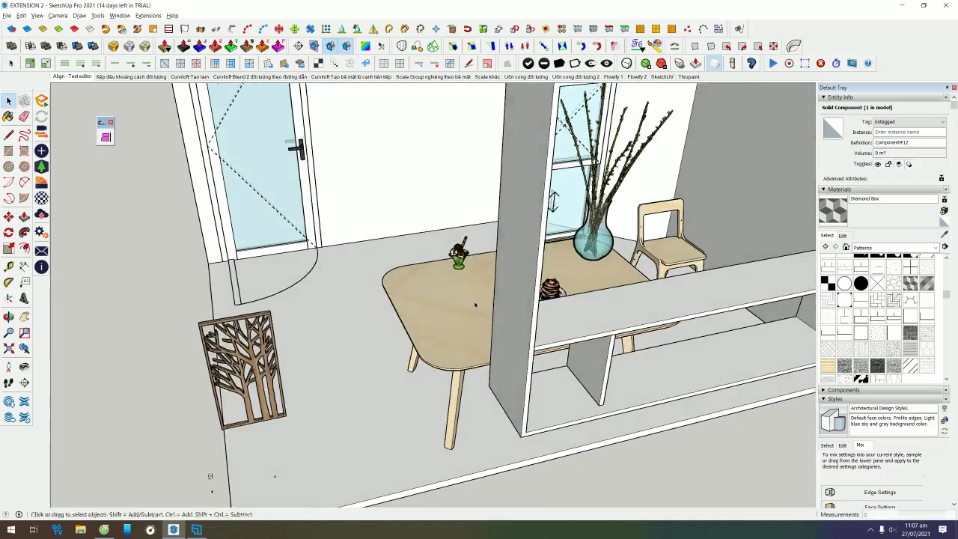
pyautogui.moveTo(519, 272); pyautogui.dragTo(296, 253, button='middle')
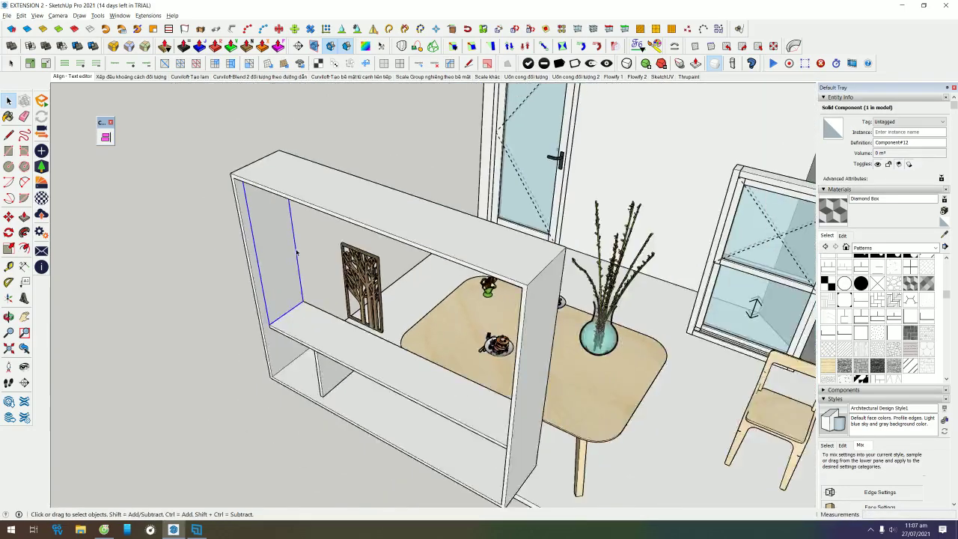
pyautogui.moveTo(388, 303)
pyautogui.mouseDown(button='middle')
pyautogui.moveTo(360, 240)
pyautogui.moveTo(276, 224)
pyautogui.mouseUp(button='middle')
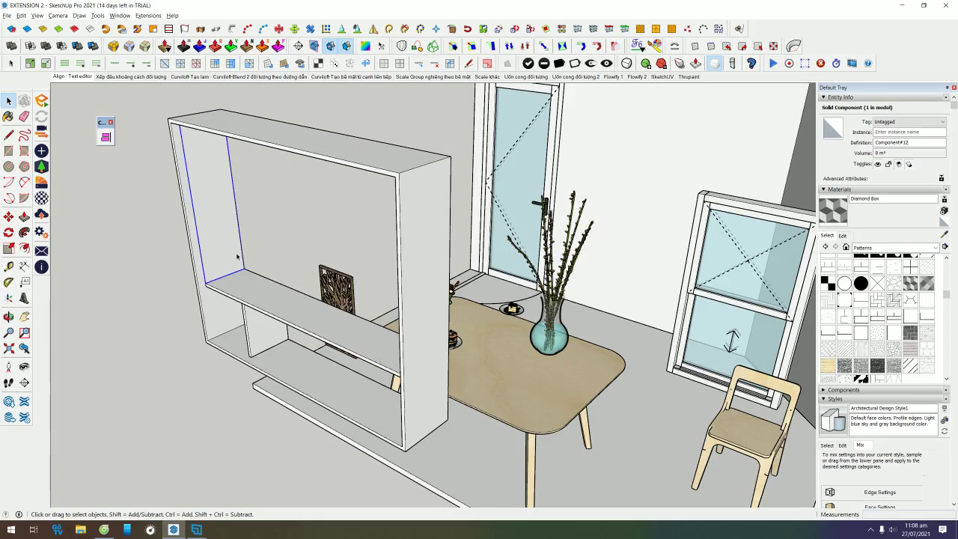
# - Align-copy the partition to the shelf's far side face, creating evenly spaced dividers (/4)
pyautogui.click(105, 137)
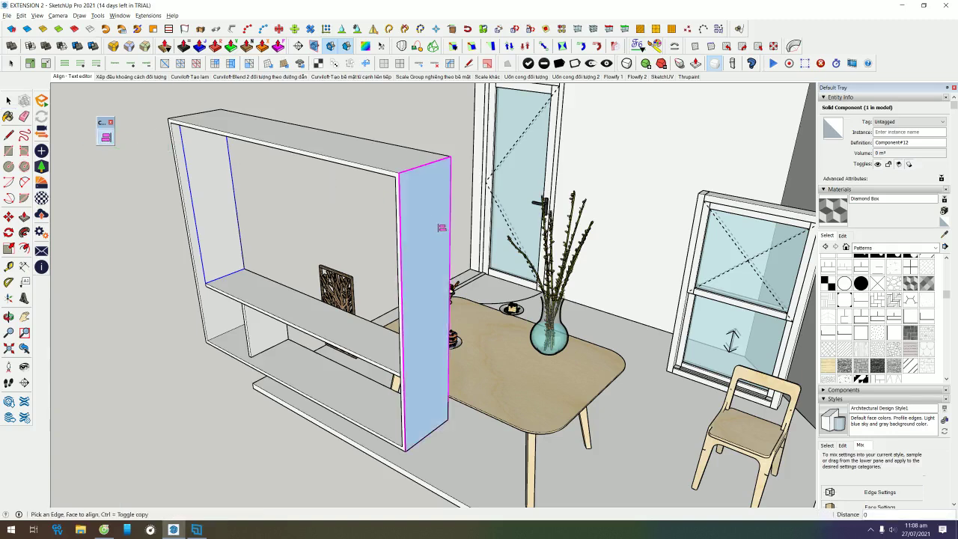
pyautogui.click(440, 228)
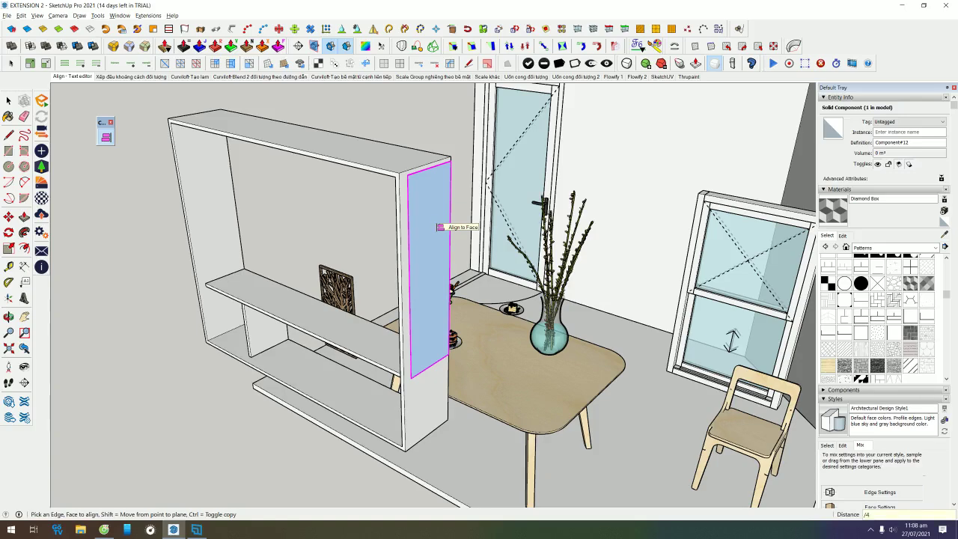
pyautogui.moveTo(252, 238)
pyautogui.mouseDown(button='middle')
pyautogui.moveTo(341, 248)
pyautogui.moveTo(150, 241)
pyautogui.moveTo(284, 232)
pyautogui.mouseUp(button='middle')
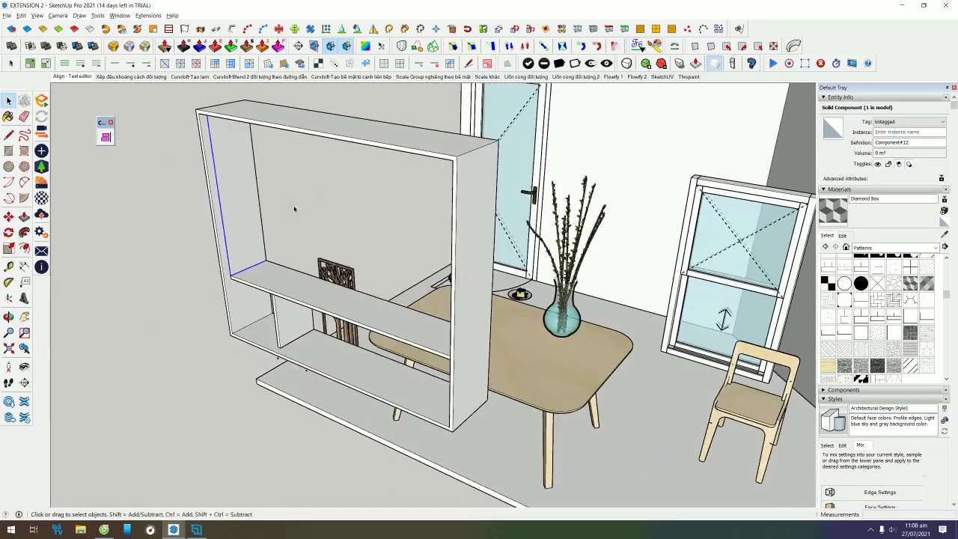
pyautogui.click(106, 137)
pyautogui.click(472, 220)
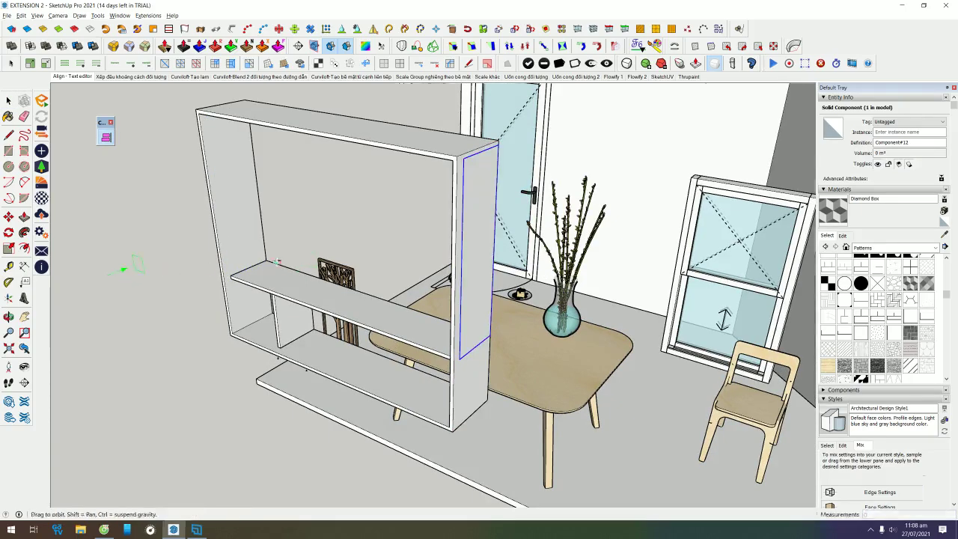
pyautogui.moveTo(789, 217); pyautogui.dragTo(419, 247, button='middle')
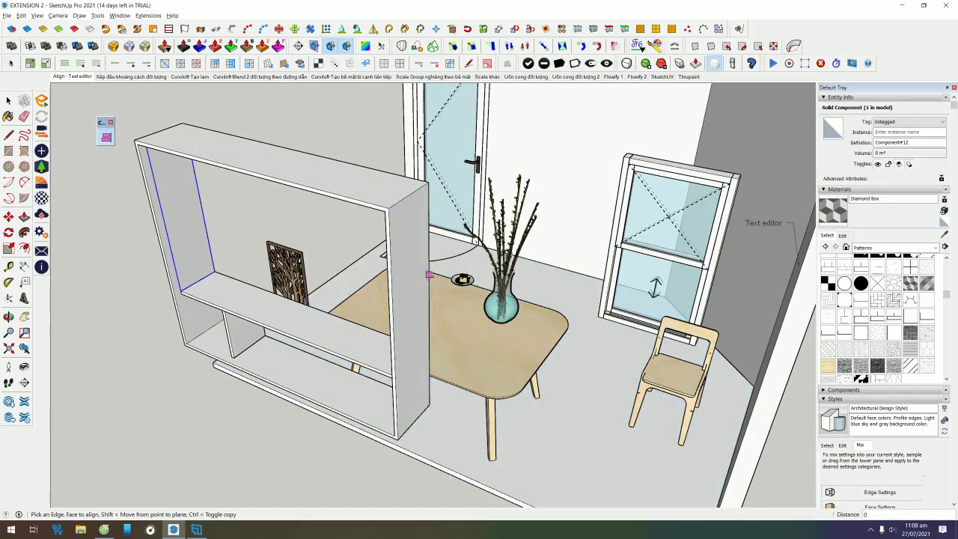
pyautogui.click(408, 314)
pyautogui.click(105, 137)
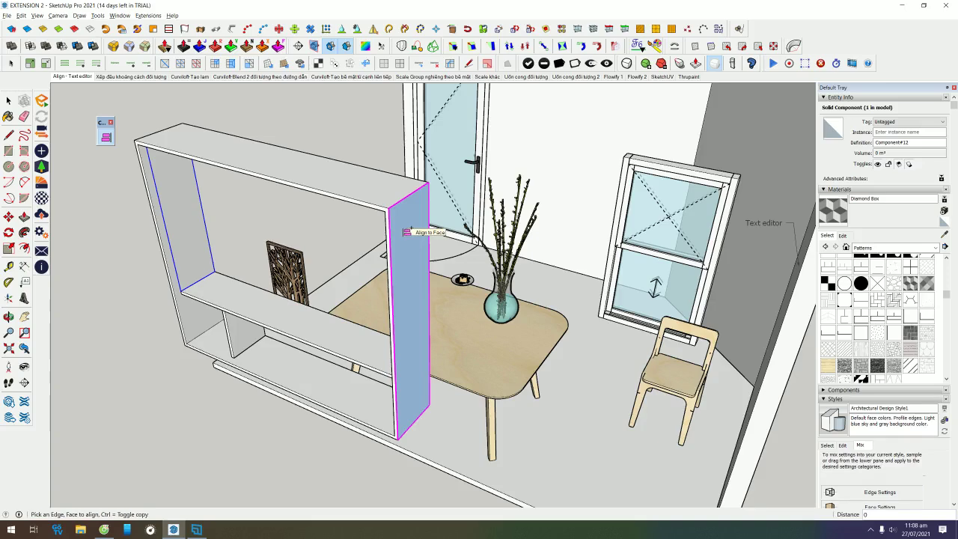
pyautogui.moveTo(404, 231); pyautogui.dragTo(382, 234, button='middle')
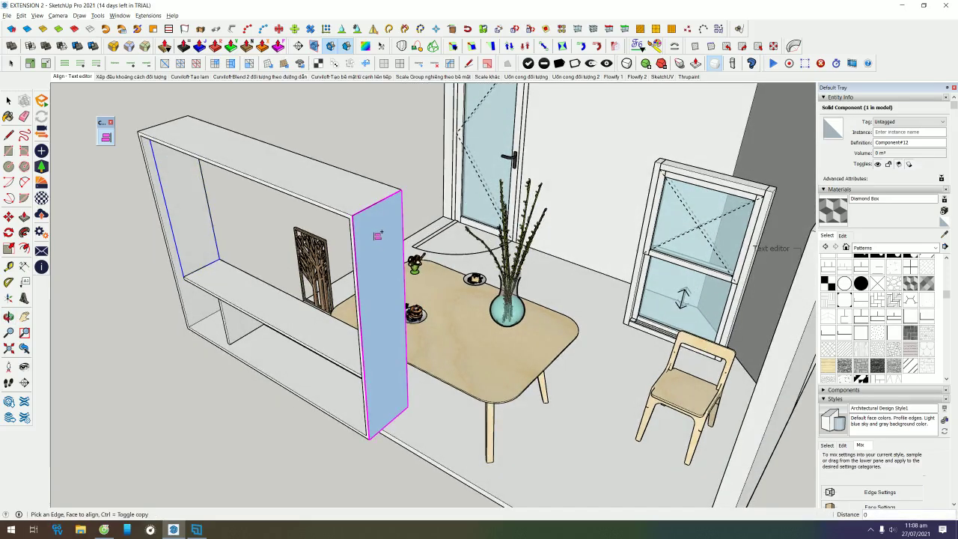
pyautogui.click(376, 236)
pyautogui.write('/4')
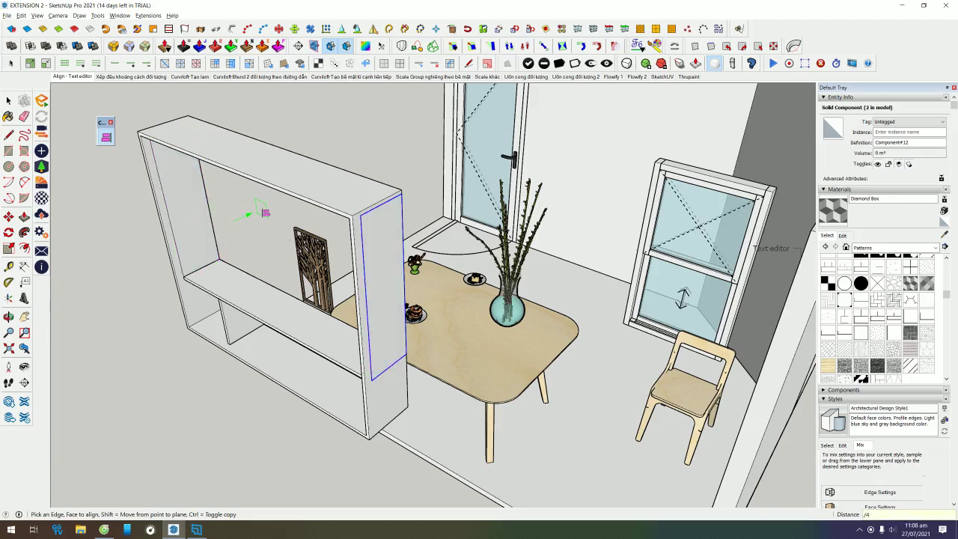
pyautogui.click(262, 213)
# - Orbit to inspect the new partitions and select the shelf's left side panel
pyautogui.press('space')
pyautogui.moveTo(299, 188)
pyautogui.mouseDown(button='middle')
pyautogui.moveTo(338, 120)
pyautogui.moveTo(253, 172)
pyautogui.mouseUp(button='middle')
pyautogui.keyDown('shift'); pyautogui.click(169, 191); pyautogui.keyUp('shift')
pyautogui.moveTo(256, 238); pyautogui.dragTo(299, 194, button='middle')
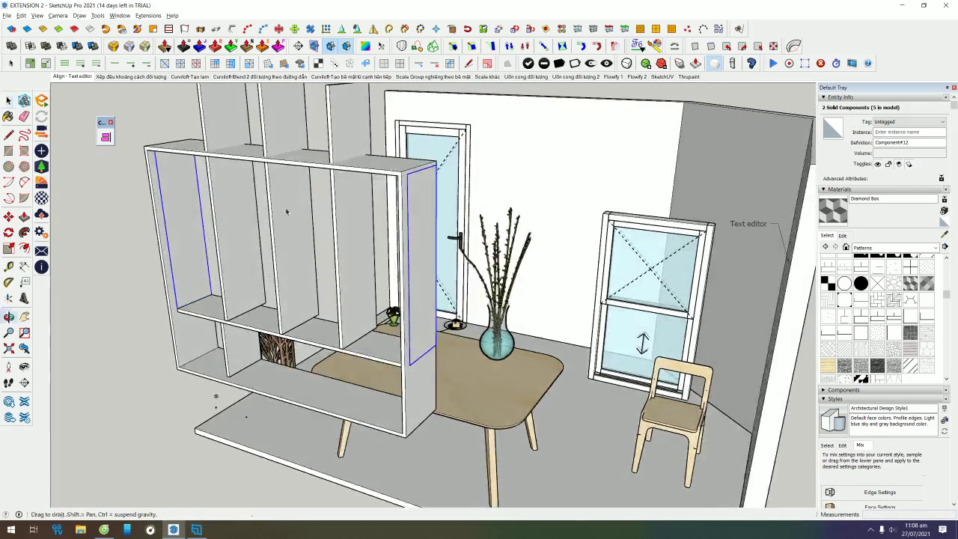
# - Scale three inner shelf partitions down to 0.72 of their height
pyautogui.click(358, 126)
pyautogui.keyDown('shift'); pyautogui.click(284, 126); pyautogui.keyUp('shift')
pyautogui.keyDown('shift'); pyautogui.click(238, 126); pyautogui.keyUp('shift')
pyautogui.moveTo(238, 126); pyautogui.dragTo(269, 135, button='middle')
pyautogui.press('s')
pyautogui.moveTo(274, 133); pyautogui.dragTo(278, 205)
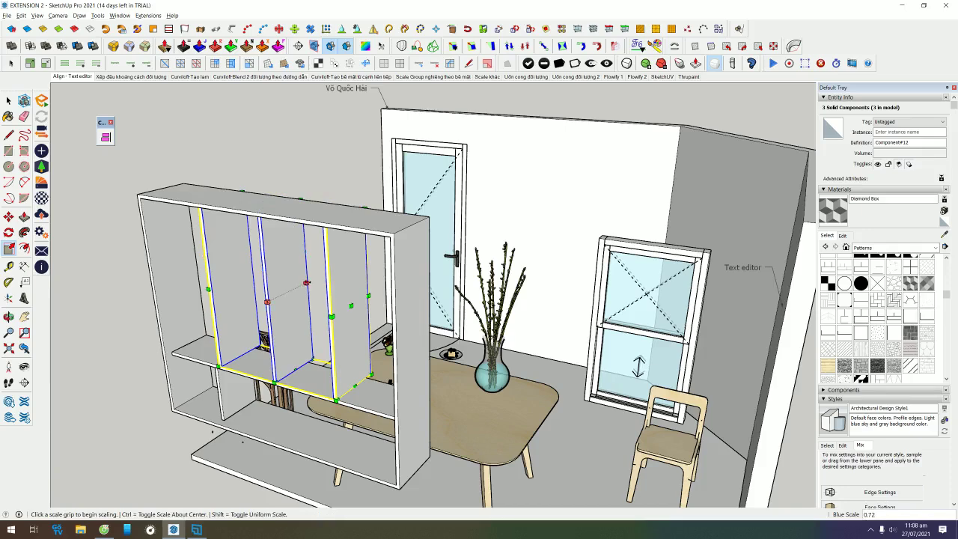
# - Clear the selection, orbit toward the shelf unit and select a lower partition
pyautogui.press('space')
pyautogui.click(253, 268)
pyautogui.moveTo(253, 268)
pyautogui.mouseDown(button='middle')
pyautogui.moveTo(233, 339)
pyautogui.moveTo(488, 390)
pyautogui.mouseUp(button='middle')
pyautogui.click(239, 314)
pyautogui.click(233, 340)
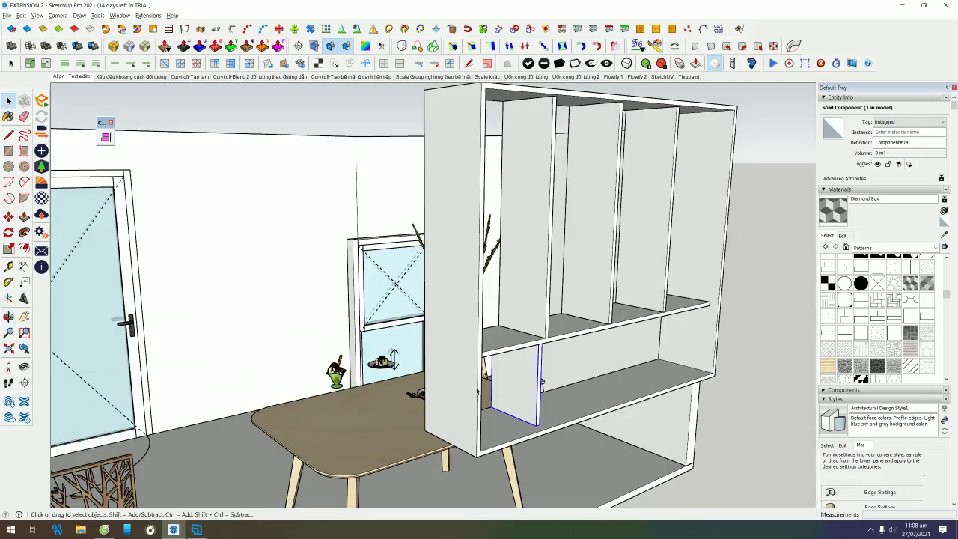
# - Align-copy a partition into the shelf's lower section against the outer side face
pyautogui.press('a')
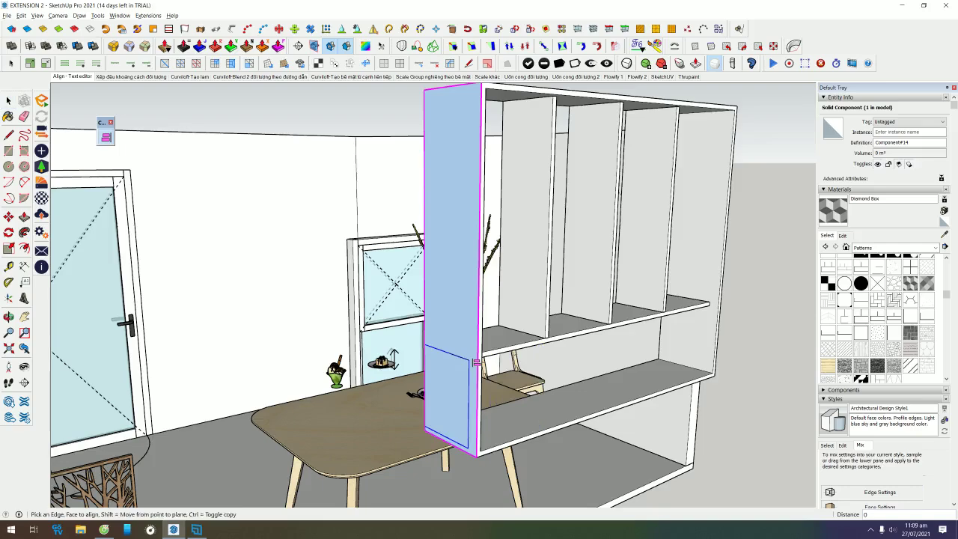
pyautogui.moveTo(471, 359)
pyautogui.mouseDown(button='middle')
pyautogui.moveTo(276, 358)
pyautogui.moveTo(314, 390)
pyautogui.mouseUp(button='middle')
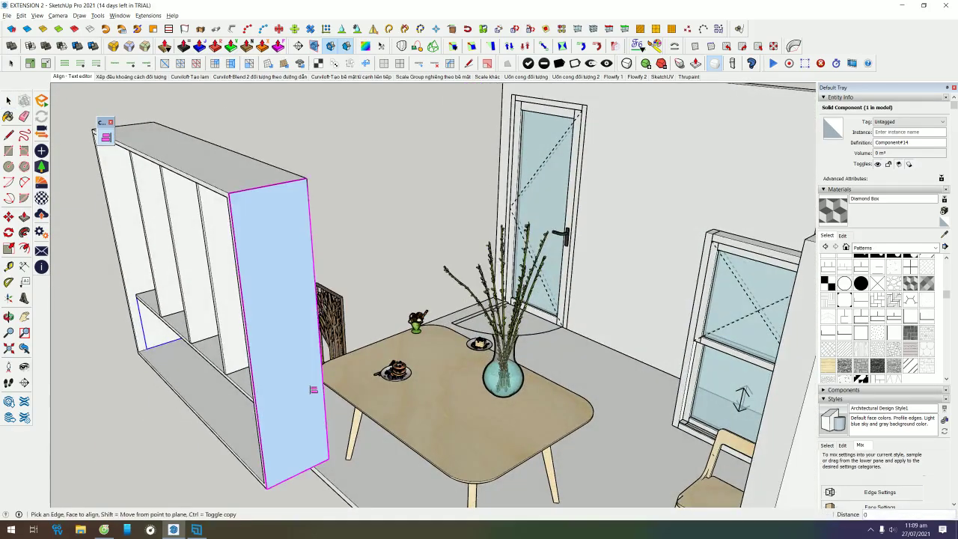
pyautogui.click(282, 416)
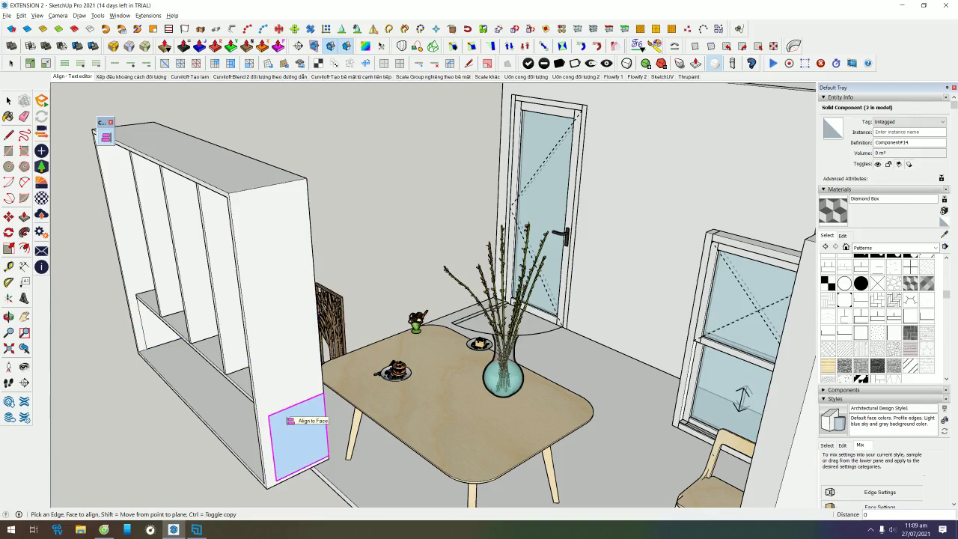
pyautogui.click(288, 420)
pyautogui.moveTo(288, 421); pyautogui.dragTo(225, 335, button='middle')
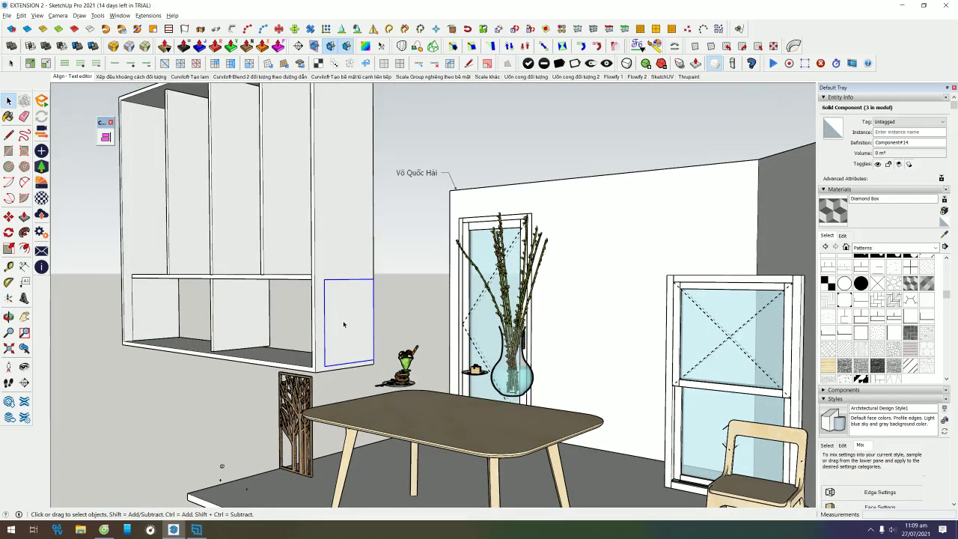
pyautogui.press('Escape')
# - Align the plain panel inside the shelf unit to the compartment's centre edge
pyautogui.moveTo(152, 306); pyautogui.dragTo(672, 392, button='middle')
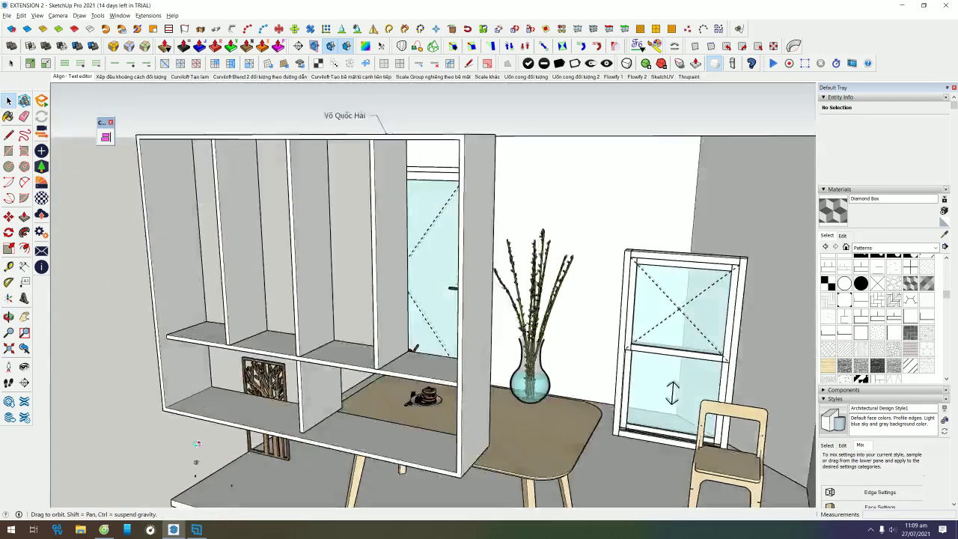
pyautogui.moveTo(197, 444)
pyautogui.mouseDown(button='middle')
pyautogui.moveTo(171, 379)
pyautogui.moveTo(306, 336)
pyautogui.moveTo(288, 333)
pyautogui.mouseUp(button='middle')
pyautogui.moveTo(166, 384); pyautogui.dragTo(247, 383, button='middle')
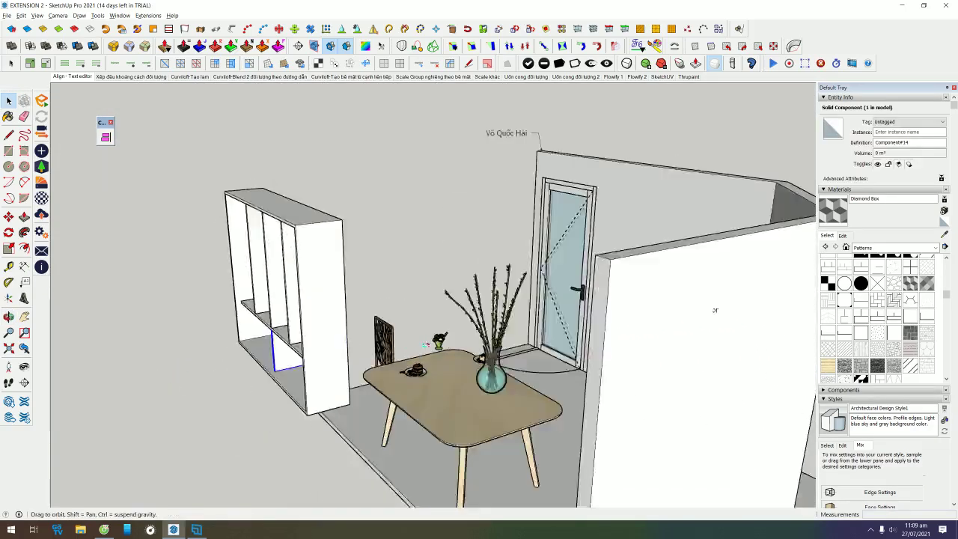
pyautogui.scroll(3, 333, 382)
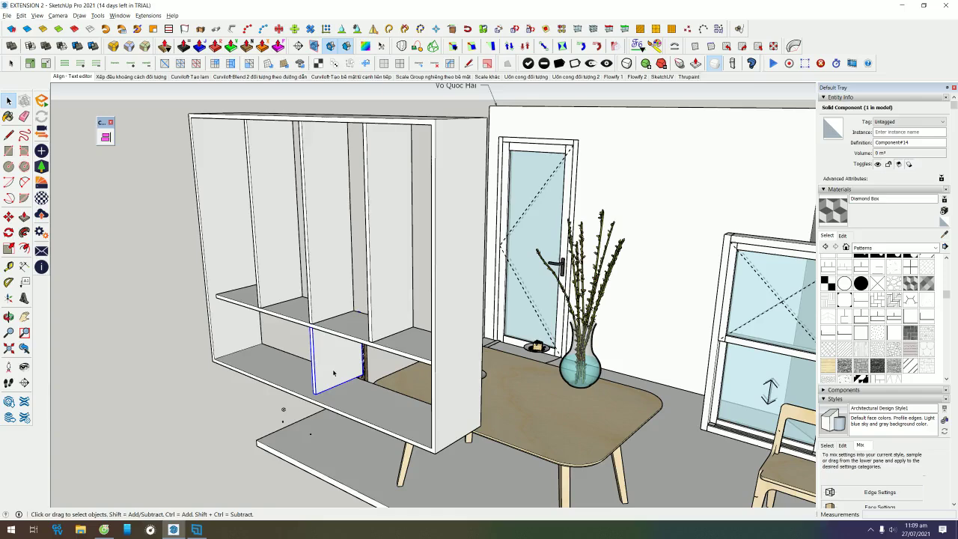
pyautogui.click(105, 137)
pyautogui.moveTo(279, 184); pyautogui.dragTo(375, 242, button='middle')
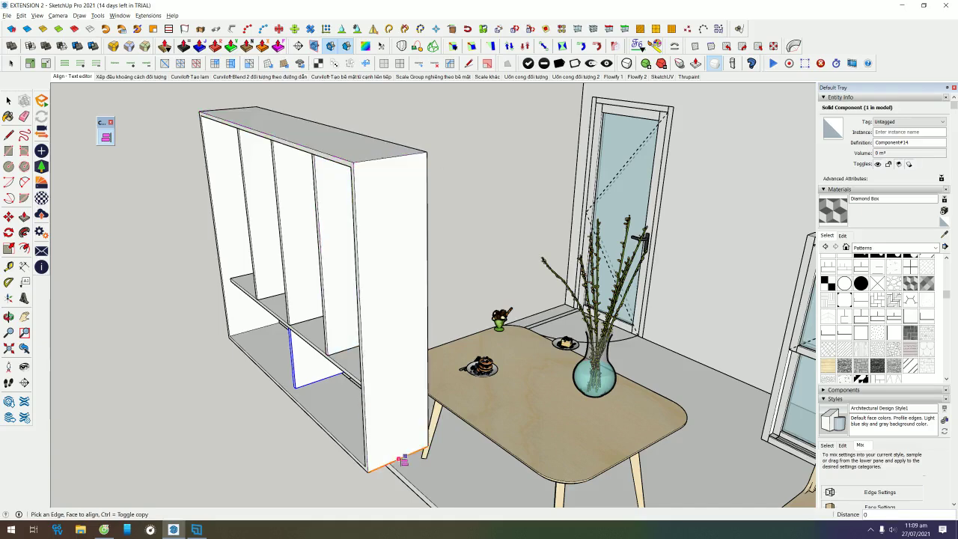
pyautogui.scroll(2, 399, 460)
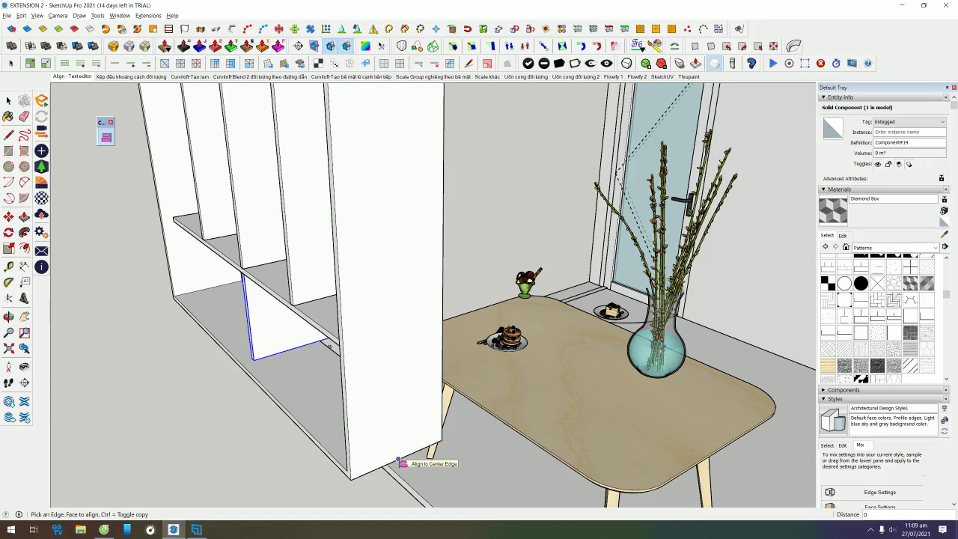
pyautogui.click(399, 460)
# - Scale the panel down to 0.85 so it fits beneath the shelf plank
pyautogui.moveTo(399, 460); pyautogui.dragTo(214, 367, button='middle')
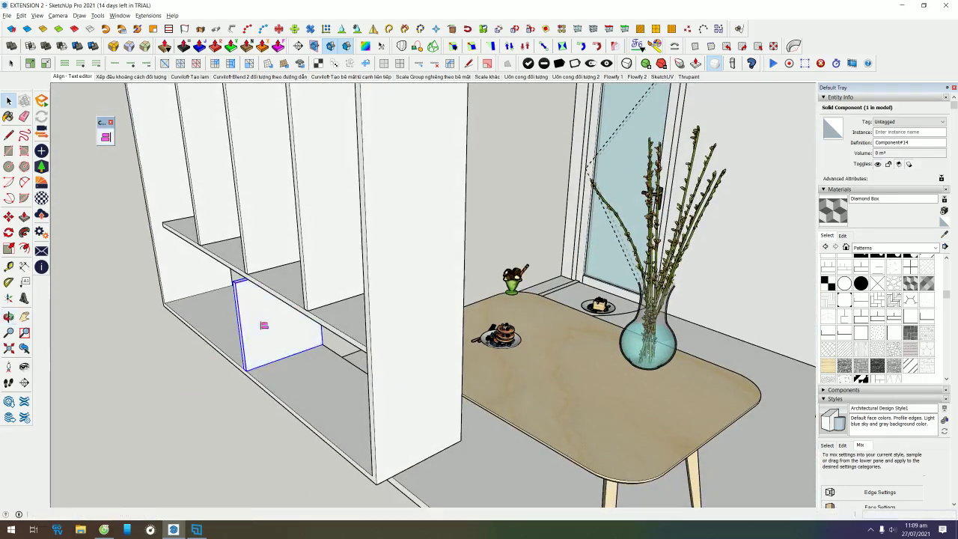
pyautogui.press('s')
pyautogui.moveTo(213, 367); pyautogui.dragTo(240, 330, button='middle')
pyautogui.click(235, 328)
pyautogui.click(106, 386)
pyautogui.press('space')
pyautogui.moveTo(106, 386)
pyautogui.mouseDown(button='middle')
pyautogui.moveTo(490, 398)
pyautogui.moveTo(313, 345)
pyautogui.moveTo(192, 160)
pyautogui.mouseUp(button='middle')
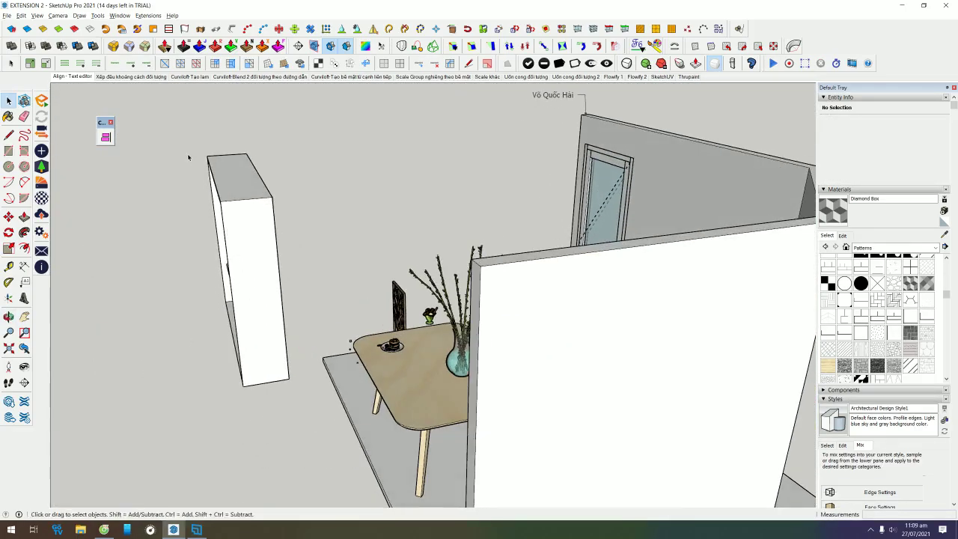
# - Box-select all the shelf cabinet parts and make them one group
pyautogui.moveTo(177, 118); pyautogui.dragTo(299, 423)
pyautogui.rightClick(267, 331)
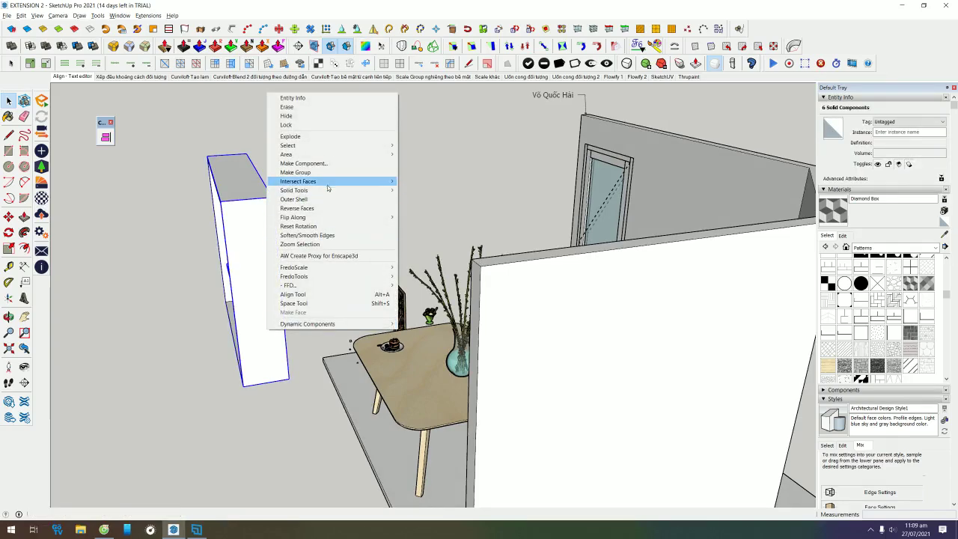
pyautogui.click(295, 172)
pyautogui.moveTo(115, 227)
pyautogui.mouseDown(button='middle')
pyautogui.moveTo(259, 391)
pyautogui.moveTo(235, 155)
pyautogui.mouseUp(button='middle')
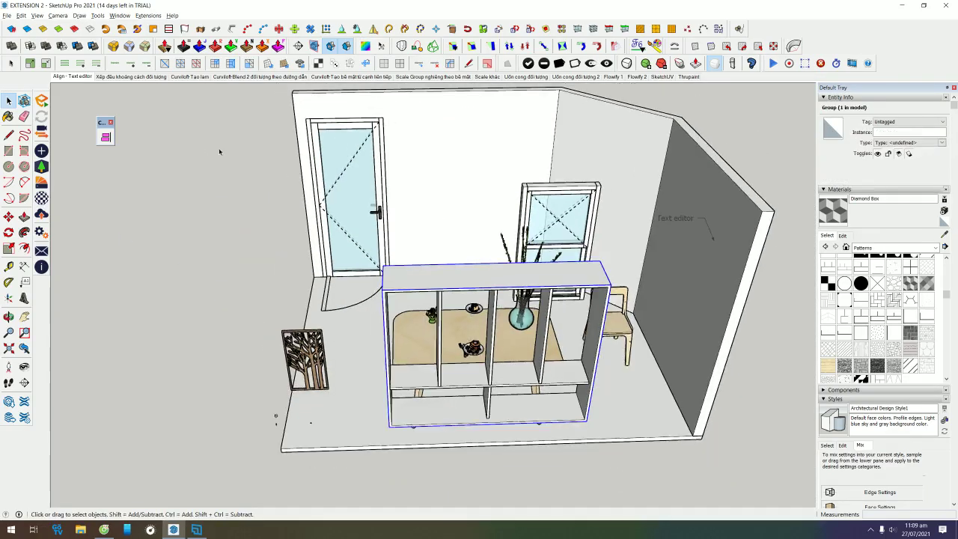
# - Align the cabinet group onto the back wall of the room
pyautogui.click(106, 137)
pyautogui.click(437, 176)
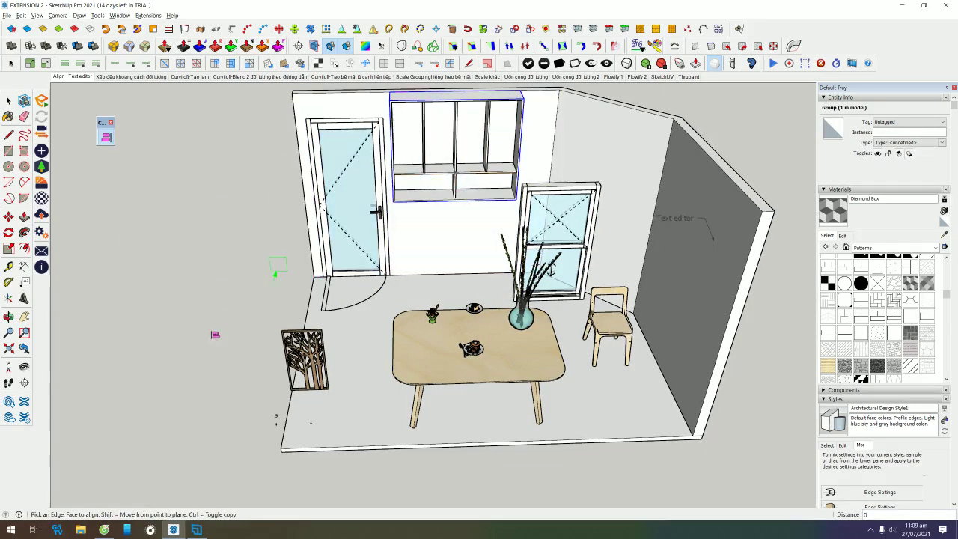
pyautogui.moveTo(274, 272); pyautogui.dragTo(353, 324, button='middle')
pyautogui.scroll(3, 354, 256)
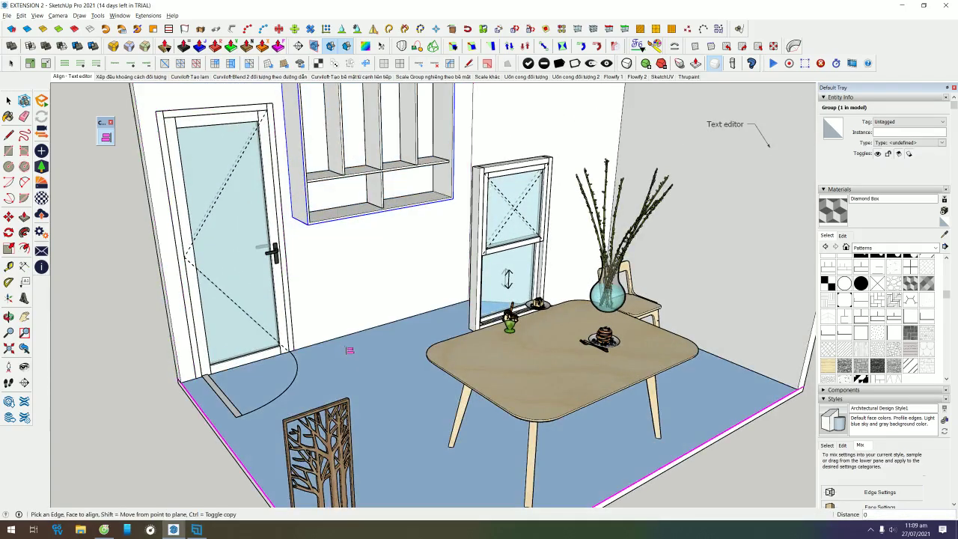
pyautogui.scroll(-2, 352, 352)
pyautogui.moveTo(352, 352)
pyautogui.mouseDown(button='middle')
pyautogui.moveTo(381, 337)
pyautogui.moveTo(341, 220)
pyautogui.moveTo(313, 329)
pyautogui.mouseUp(button='middle')
# - Select the glass door and bring up its context menu
pyautogui.press('space')
pyautogui.scroll(3, 341, 219)
pyautogui.click(322, 232)
pyautogui.rightClick(313, 329)
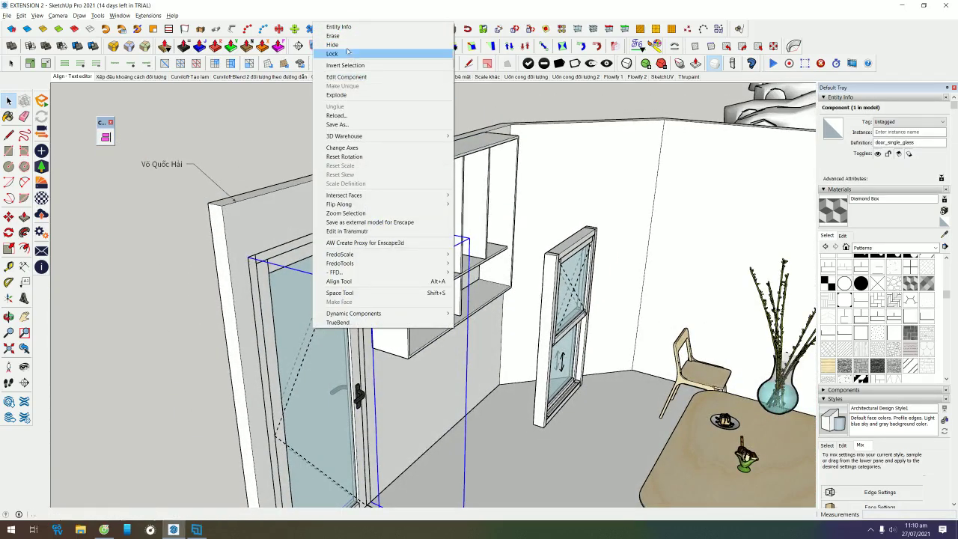
# - Hide the glass door and select the shelf cabinet
pyautogui.click(374, 44)
pyautogui.click(392, 180)
pyautogui.moveTo(392, 180); pyautogui.dragTo(419, 225, button='middle')
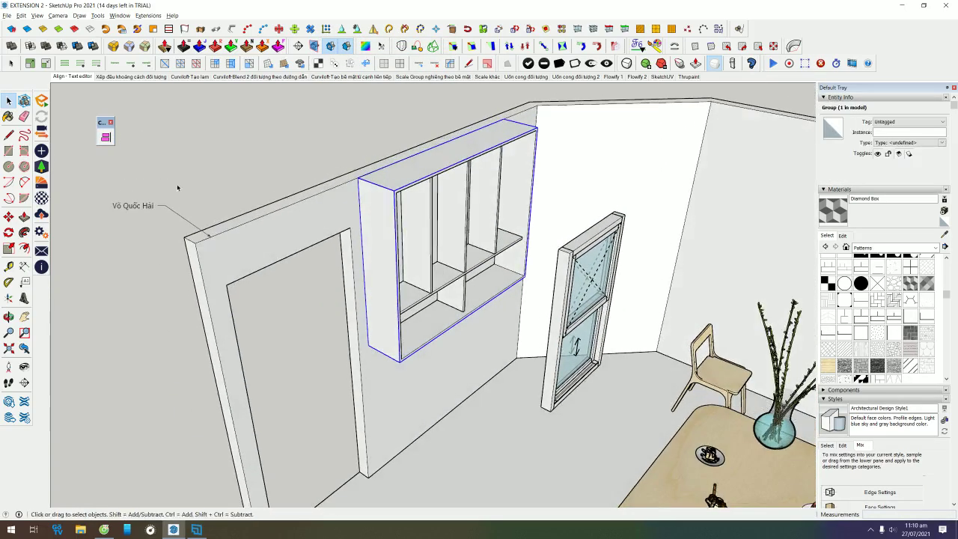
# - Align the cabinet flat against the wall face between door and window, then check it
pyautogui.click(106, 137)
pyautogui.moveTo(499, 446); pyautogui.dragTo(370, 305, button='middle')
pyautogui.scroll(3, 398, 194)
pyautogui.moveTo(397, 195)
pyautogui.mouseDown(button='middle')
pyautogui.moveTo(352, 187)
pyautogui.moveTo(241, 307)
pyautogui.mouseUp(button='middle')
pyautogui.click(352, 188)
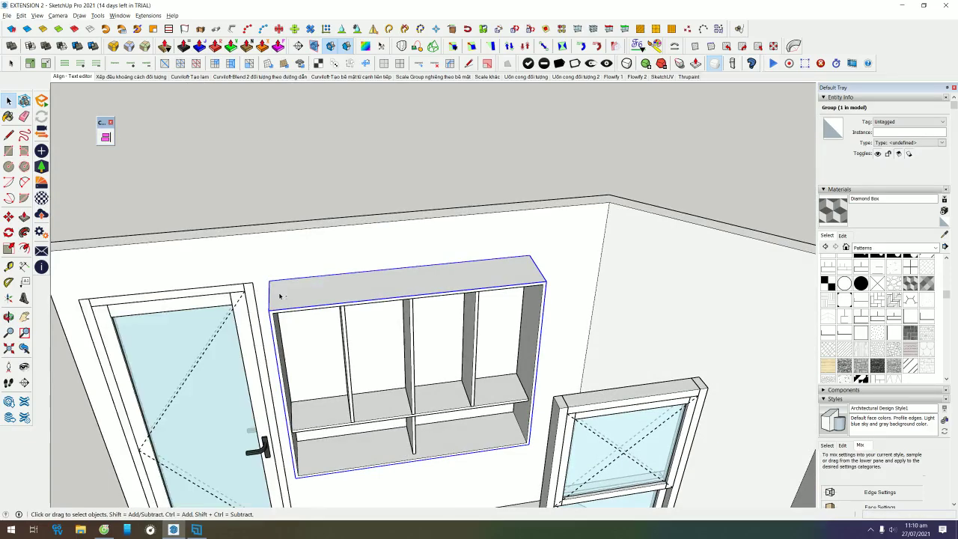
pyautogui.moveTo(278, 290); pyautogui.dragTo(424, 220, button='middle')
pyautogui.click(523, 122)
pyautogui.moveTo(522, 122)
pyautogui.mouseDown(button='middle')
pyautogui.moveTo(350, 266)
pyautogui.moveTo(395, 305)
pyautogui.moveTo(516, 308)
pyautogui.moveTo(324, 269)
pyautogui.moveTo(467, 419)
pyautogui.mouseUp(button='middle')
pyautogui.scroll(-5, 467, 419)
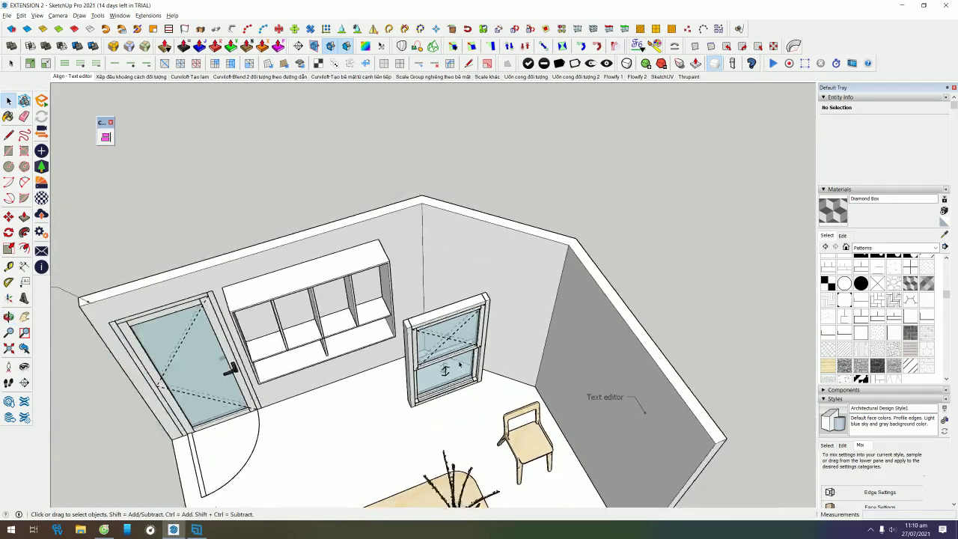
# - Select the sash window and align it onto the back wall, sliding it along
pyautogui.press('space')
pyautogui.click(449, 355)
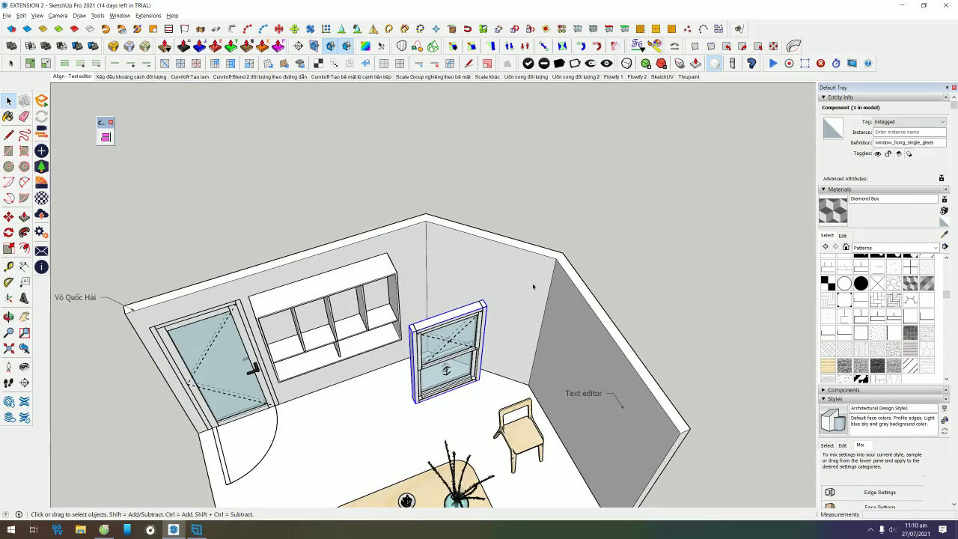
pyautogui.click(106, 137)
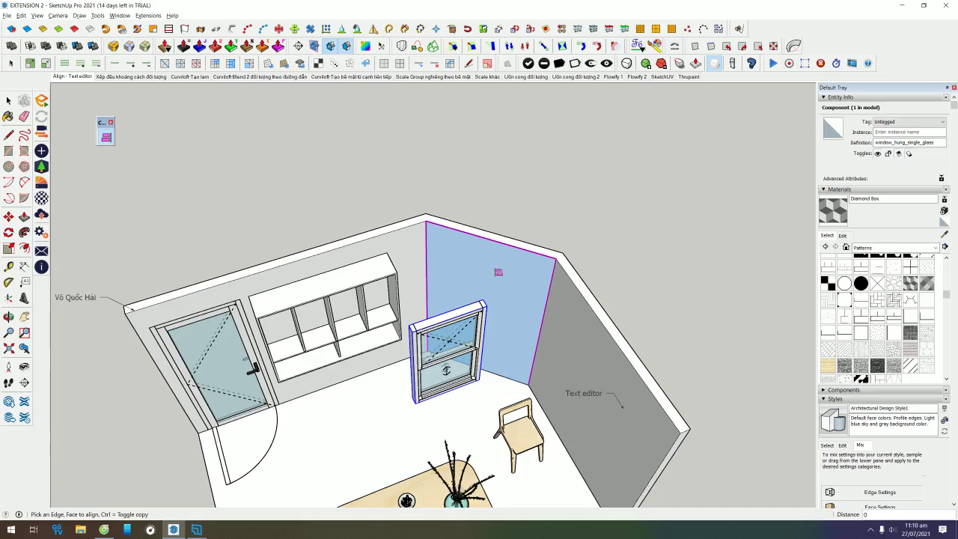
pyautogui.click(497, 272)
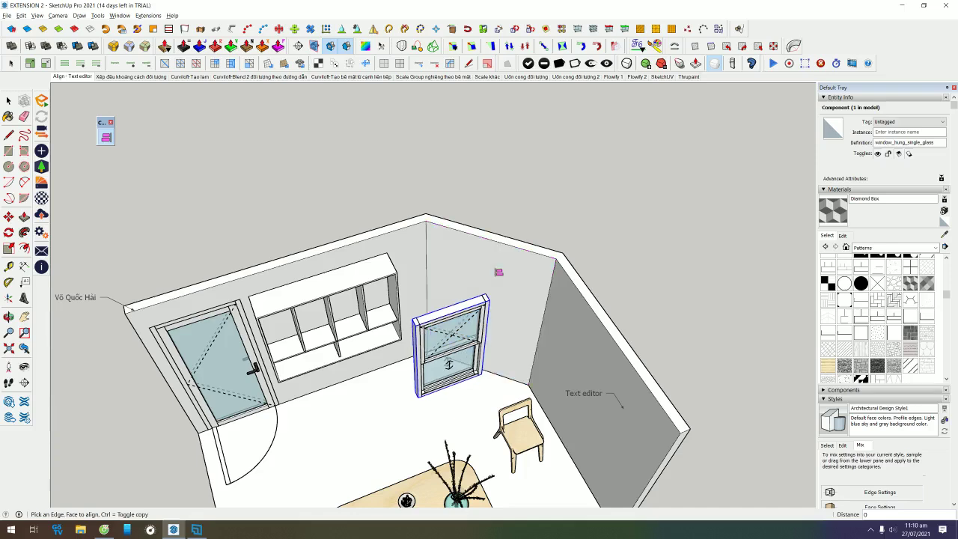
pyautogui.click(499, 272)
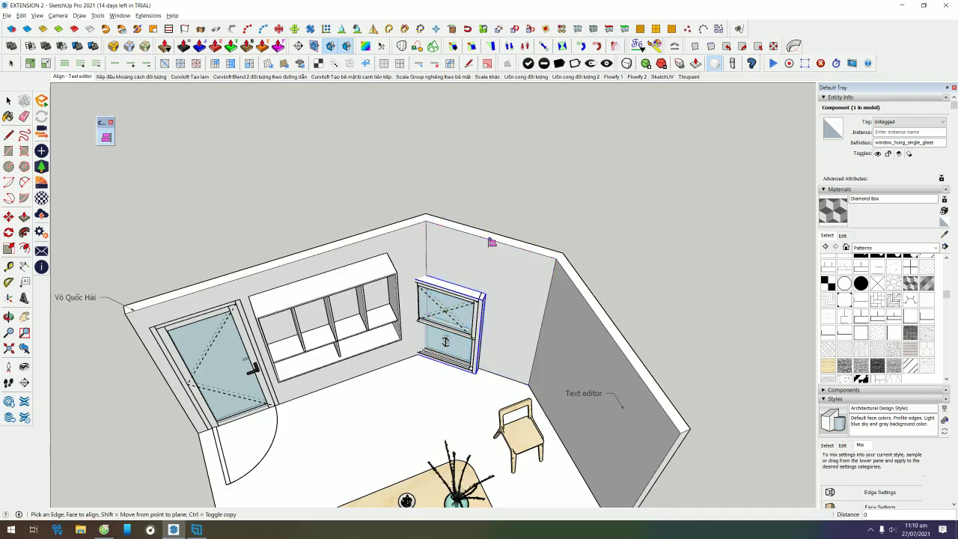
pyautogui.click(496, 248)
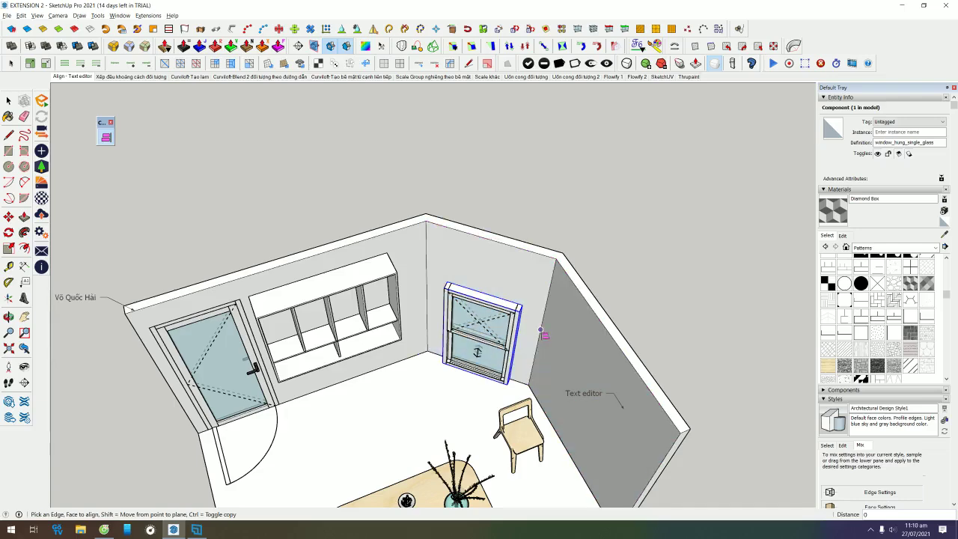
# - Align the window to the wall face with a 0 mm offset
pyautogui.moveTo(543, 235)
pyautogui.mouseDown(button='middle')
pyautogui.moveTo(511, 259)
pyautogui.moveTo(514, 274)
pyautogui.moveTo(536, 273)
pyautogui.mouseUp(button='middle')
pyautogui.scroll(3, 511, 259)
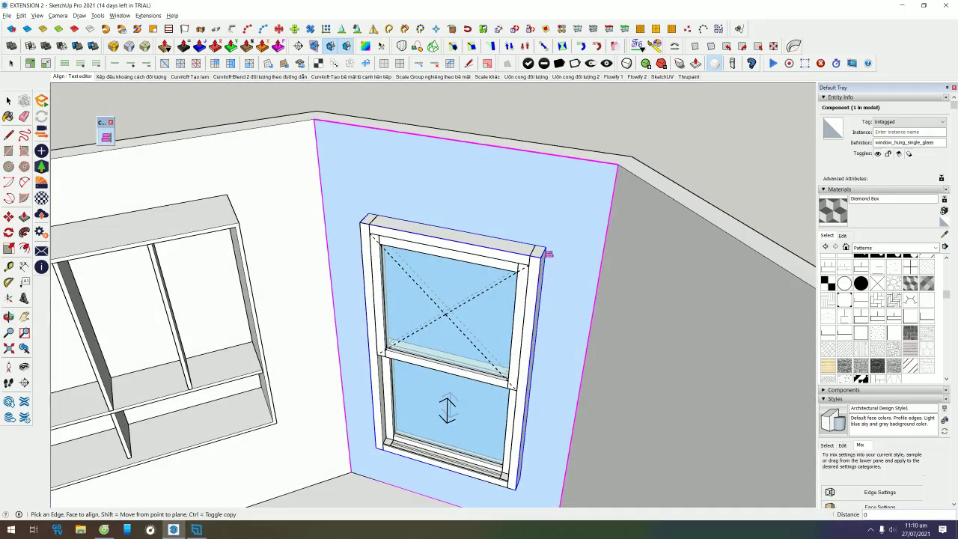
pyautogui.click(537, 270)
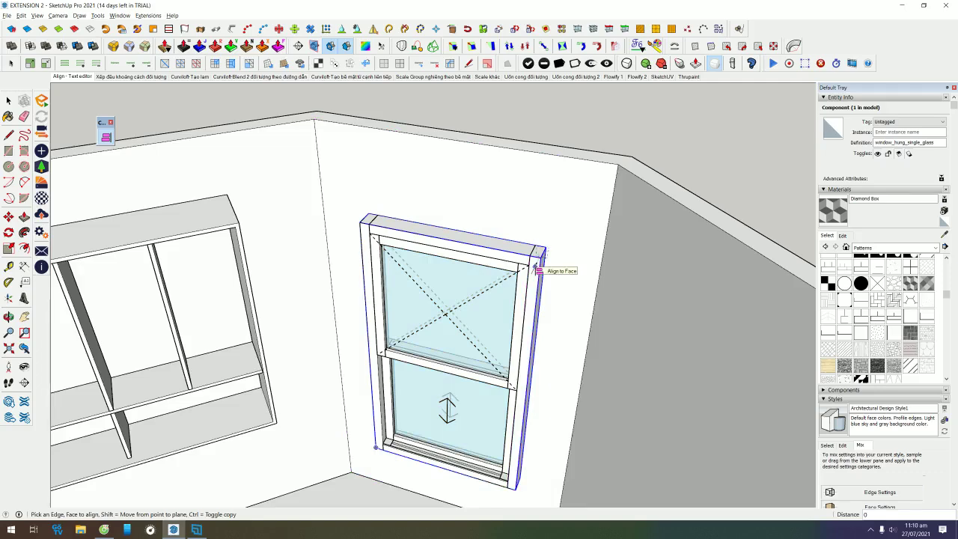
pyautogui.scroll(3, 537, 273)
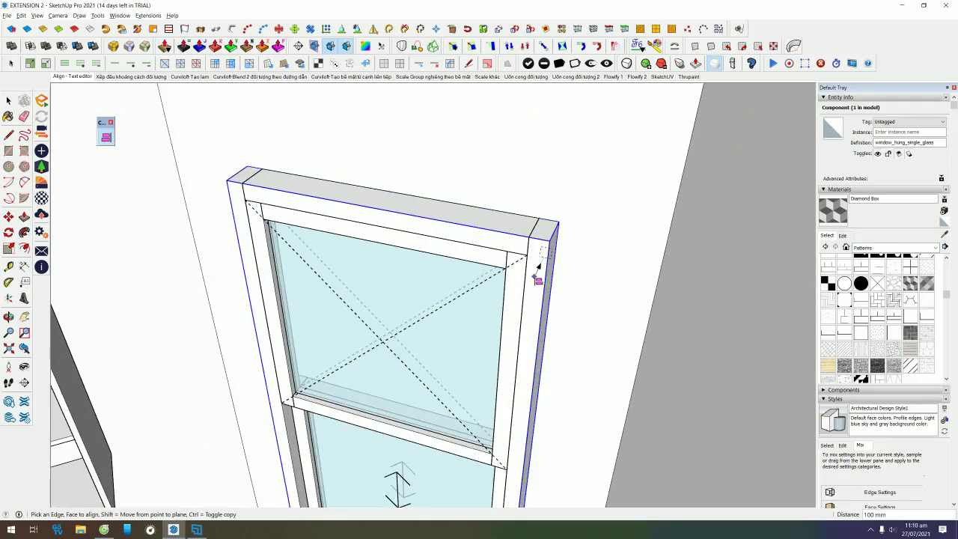
pyautogui.write('0')
pyautogui.press('Return')
pyautogui.scroll(-5, 575, 248)
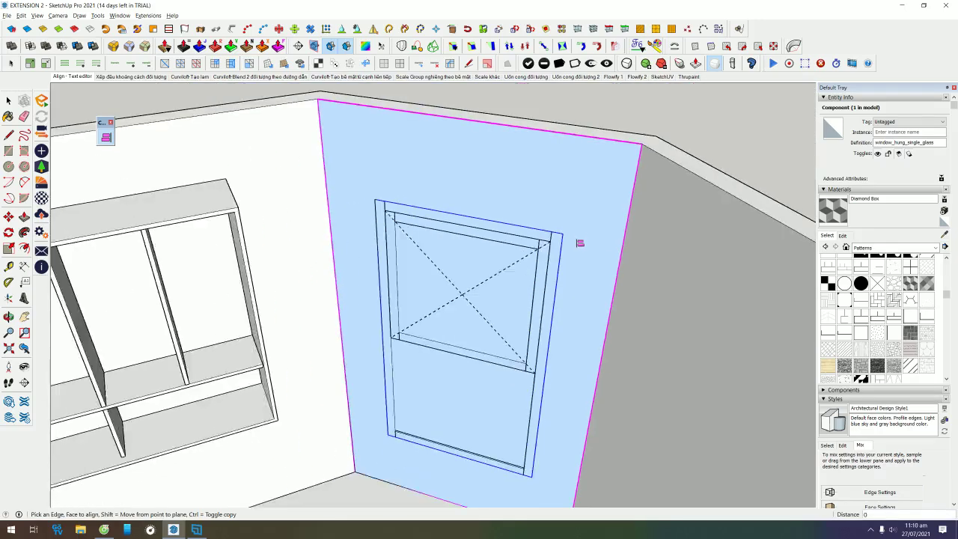
pyautogui.moveTo(577, 241); pyautogui.dragTo(579, 189, button='middle')
pyautogui.press('space')
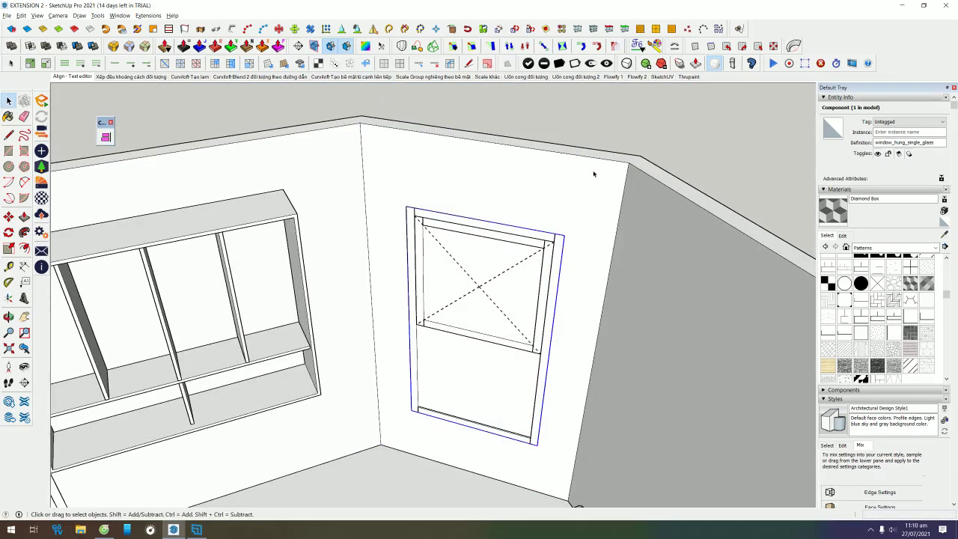
# - Draw a 900 × 1600 mm rectangle over the window frame on the wall
pyautogui.click(546, 175)
pyautogui.press('r')
pyautogui.click(405, 206)
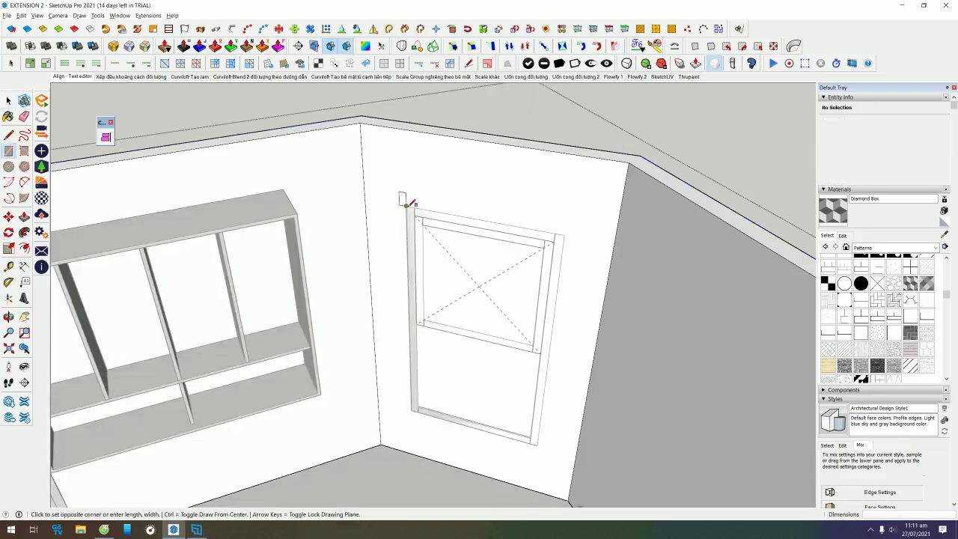
pyautogui.click(537, 446)
pyautogui.press('space')
# - Push the rectangle 100 mm into the wall to open it behind the window
pyautogui.click(482, 382)
pyautogui.moveTo(481, 382)
pyautogui.mouseDown(button='middle')
pyautogui.moveTo(465, 251)
pyautogui.moveTo(410, 140)
pyautogui.moveTo(537, 261)
pyautogui.moveTo(633, 227)
pyautogui.moveTo(449, 357)
pyautogui.mouseUp(button='middle')
pyautogui.press('p')
pyautogui.press('space')
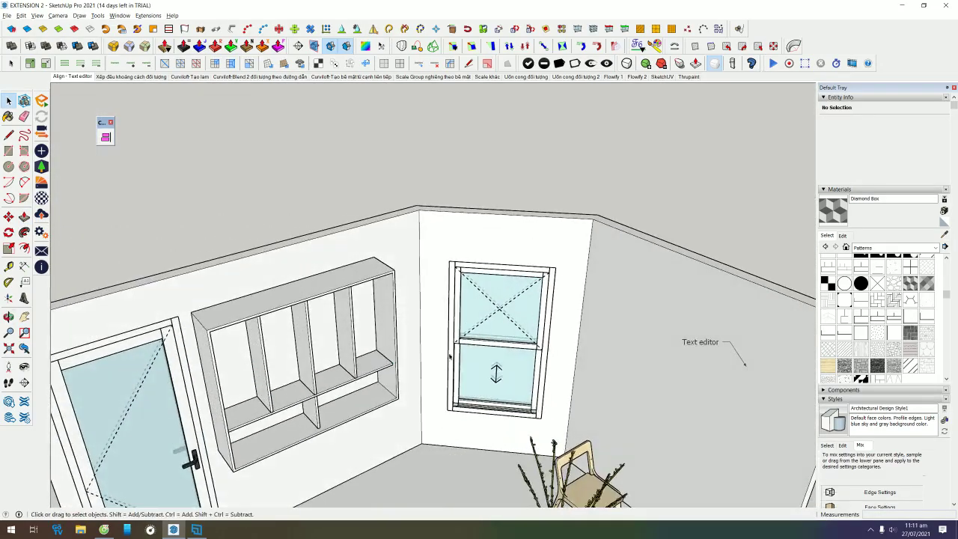
pyautogui.moveTo(633, 416); pyautogui.dragTo(502, 313, button='middle')
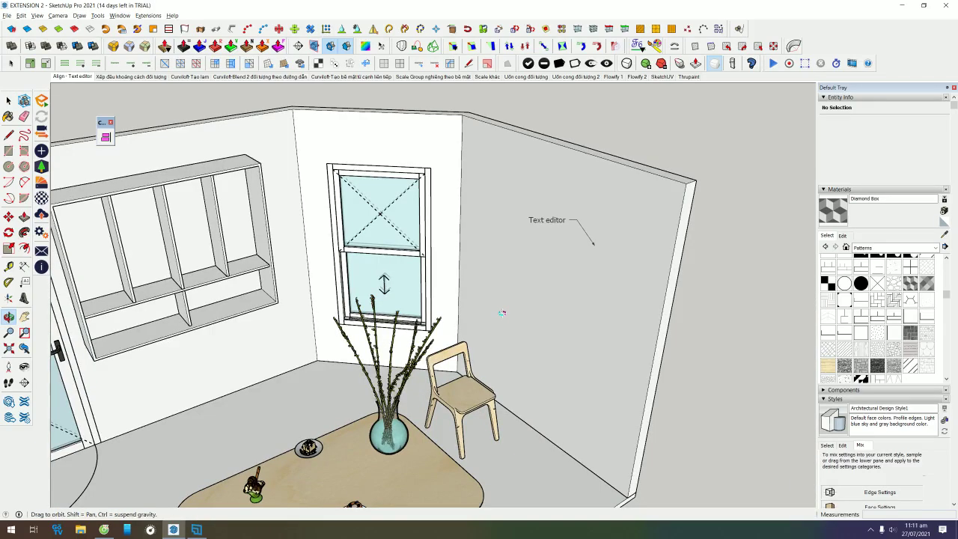
# - Move the chair to the table's top end and place a copy beside it
pyautogui.moveTo(508, 322)
pyautogui.mouseDown(button='middle')
pyautogui.moveTo(546, 281)
pyautogui.moveTo(398, 308)
pyautogui.moveTo(600, 343)
pyautogui.mouseUp(button='middle')
pyautogui.scroll(2, 398, 308)
pyautogui.press('m')
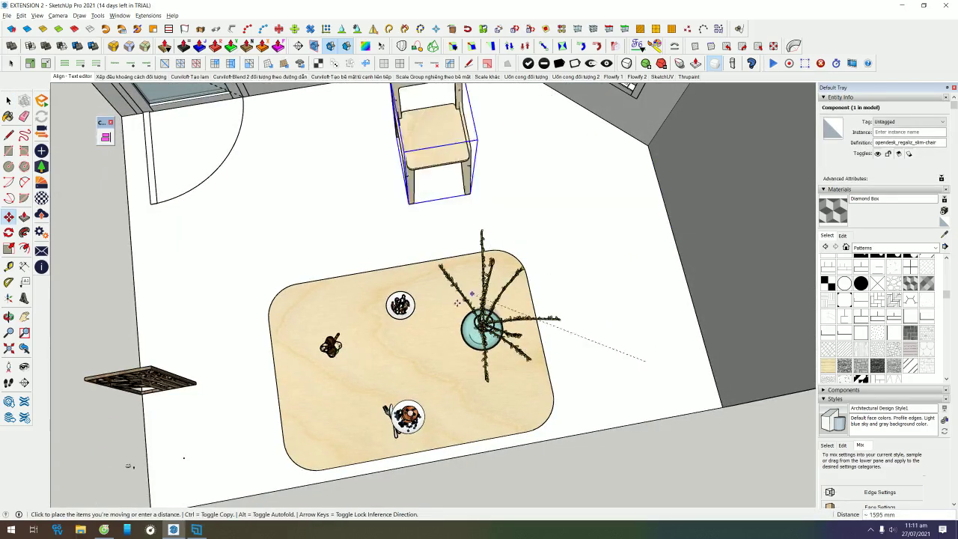
pyautogui.moveTo(638, 342); pyautogui.dragTo(470, 159)
pyautogui.scroll(1, 470, 160)
pyautogui.scroll(1, 471, 164)
pyautogui.press('ctrl')
pyautogui.click(606, 183)
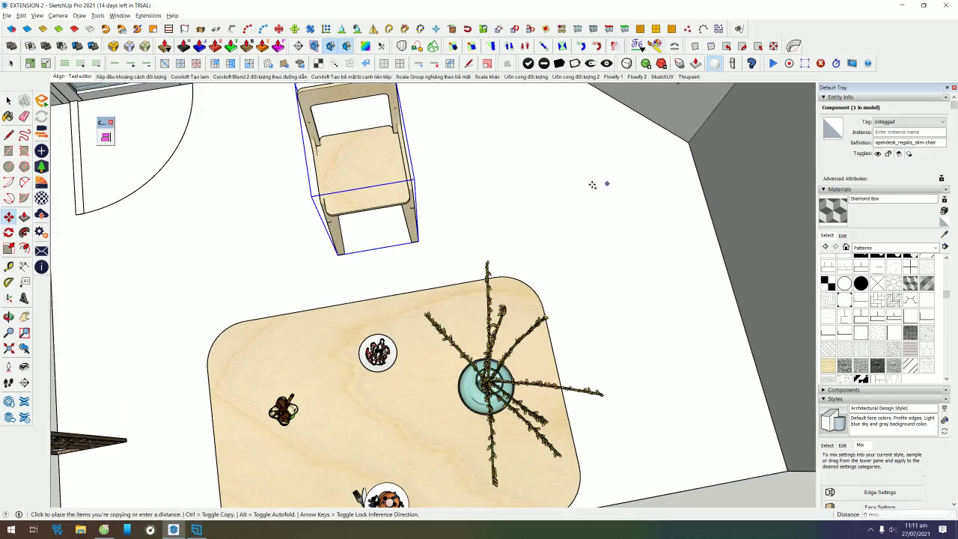
pyautogui.click(520, 202)
# - Select both chairs and combine them into one group
pyautogui.press('space')
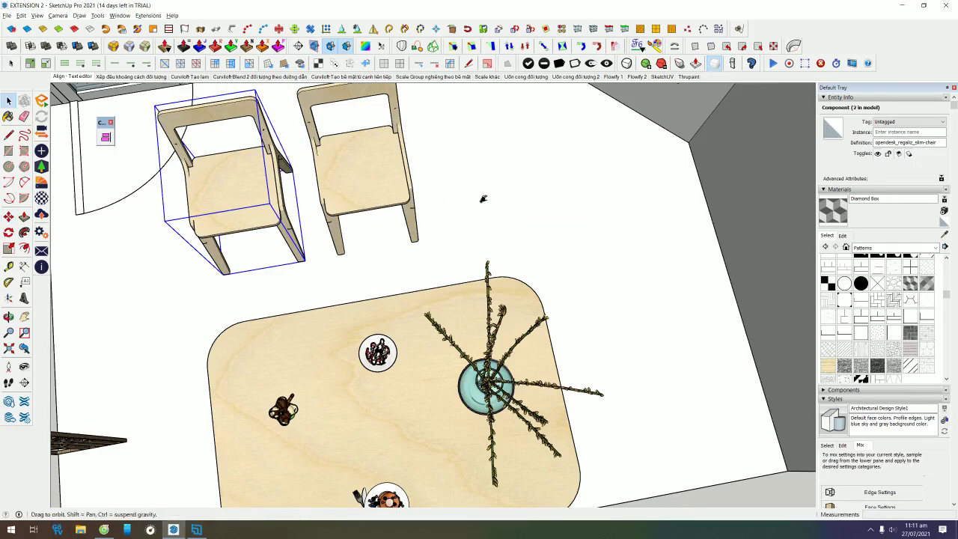
pyautogui.moveTo(481, 199); pyautogui.dragTo(513, 197, button='middle')
pyautogui.rightClick(509, 201)
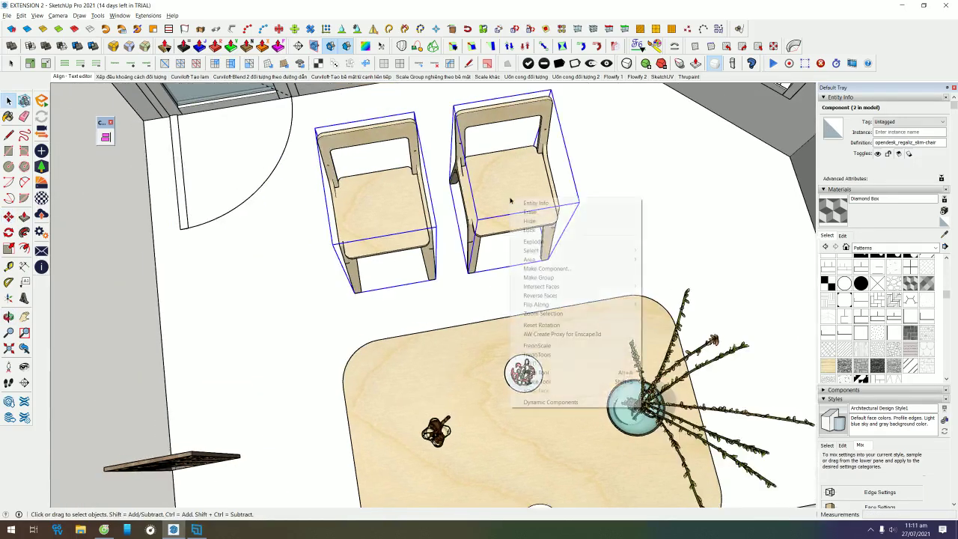
pyautogui.click(541, 277)
# - Align the chair group beside the dining table's long side
pyautogui.click(106, 137)
pyautogui.moveTo(359, 299)
pyautogui.mouseDown(button='middle')
pyautogui.moveTo(412, 302)
pyautogui.moveTo(561, 264)
pyautogui.mouseUp(button='middle')
pyautogui.scroll(5, 413, 302)
pyautogui.scroll(2, 466, 284)
pyautogui.moveTo(467, 285); pyautogui.dragTo(400, 270, button='middle')
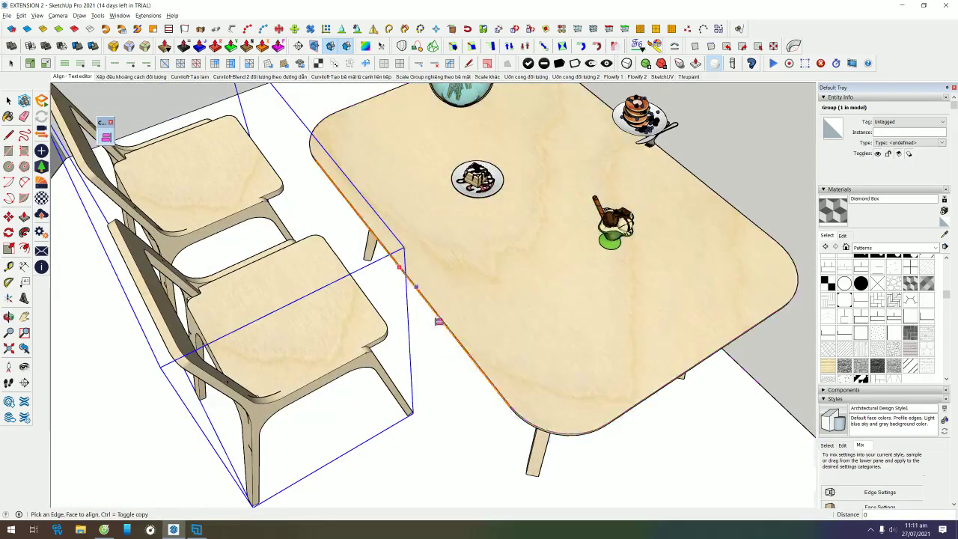
pyautogui.moveTo(388, 246); pyautogui.dragTo(217, 248, button='middle')
pyautogui.scroll(-6, 218, 248)
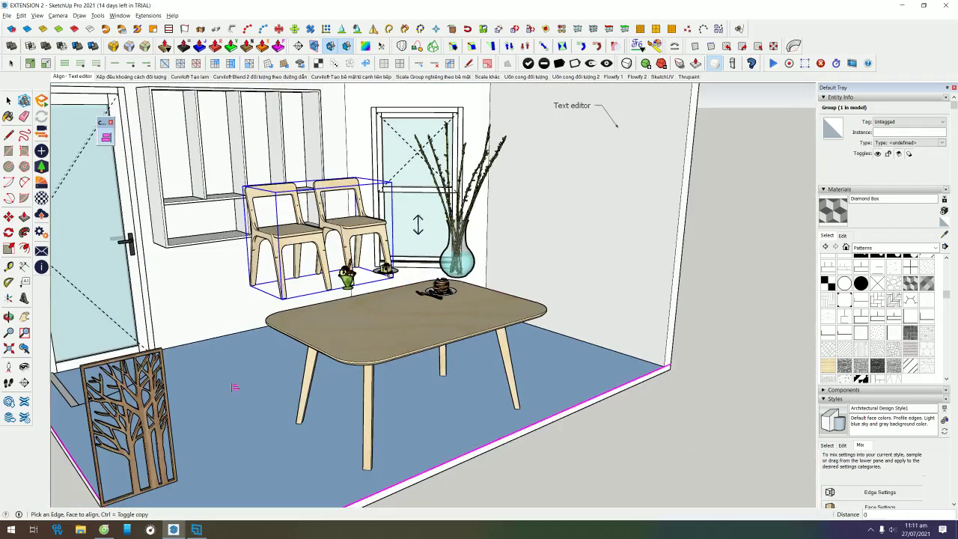
pyautogui.moveTo(238, 386); pyautogui.dragTo(306, 362, button='middle')
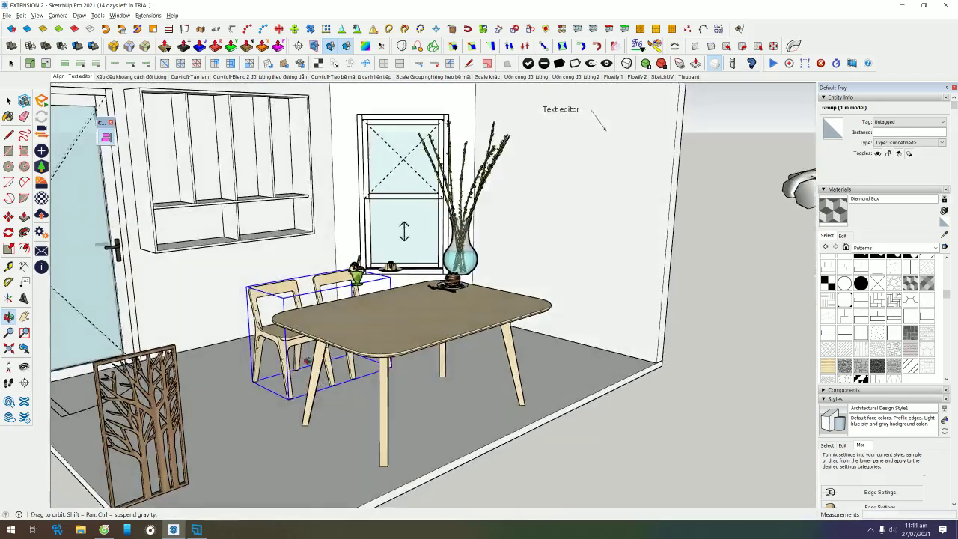
# - Select the dining table from an overhead view to reposition it
pyautogui.press('space')
pyautogui.moveTo(307, 361)
pyautogui.mouseDown(button='middle')
pyautogui.moveTo(342, 399)
pyautogui.moveTo(366, 480)
pyautogui.mouseUp(button='middle')
pyautogui.click(342, 398)
pyautogui.press('m')
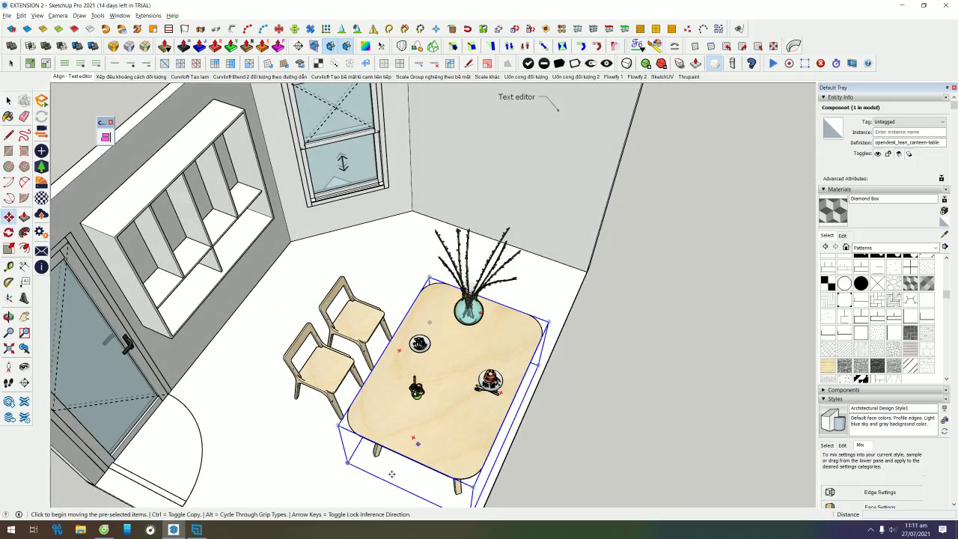
# - Align the small cake plate onto a surface and move it to a new spot on the table
pyautogui.moveTo(367, 480); pyautogui.dragTo(341, 479)
pyautogui.press('space')
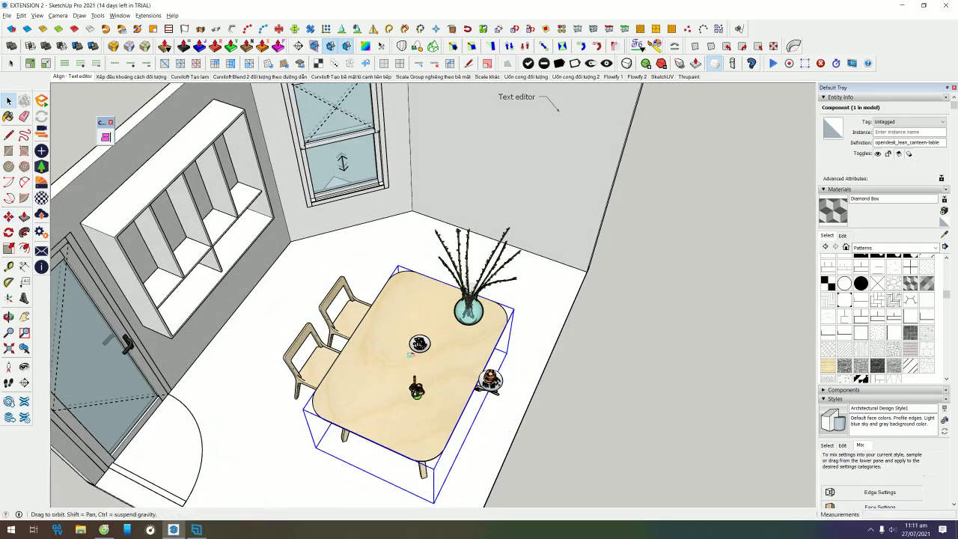
pyautogui.moveTo(341, 478); pyautogui.dragTo(392, 345, button='middle')
pyautogui.click(378, 309)
pyautogui.scroll(3, 385, 314)
pyautogui.scroll(2, 385, 314)
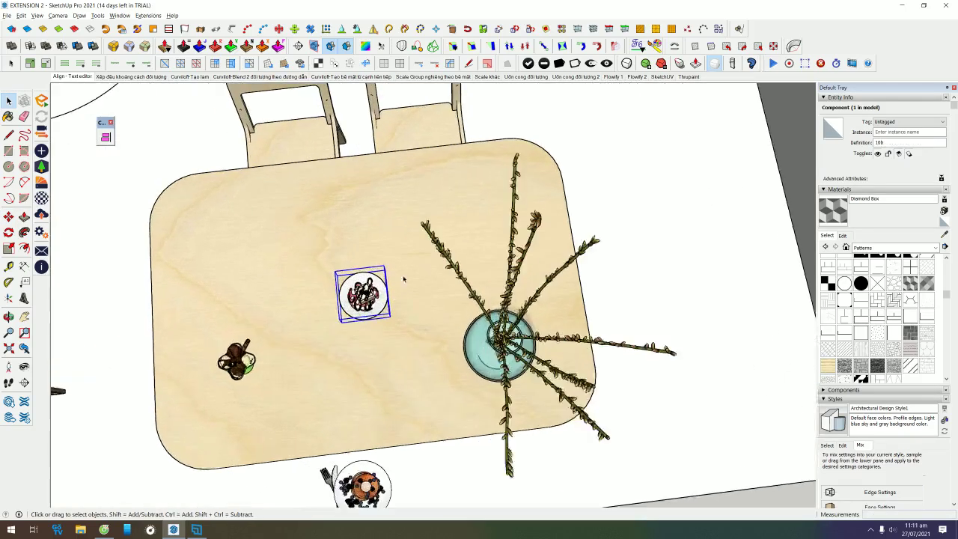
pyautogui.click(106, 136)
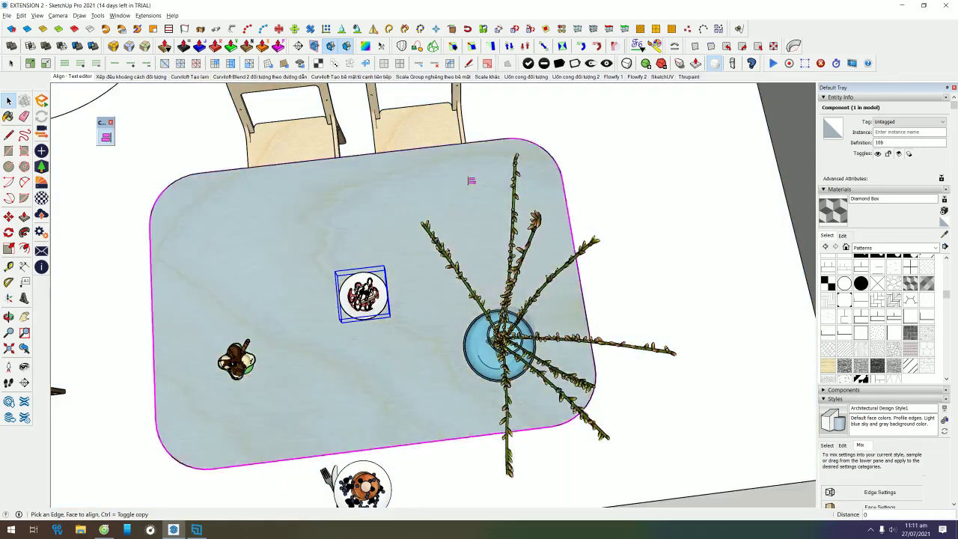
pyautogui.moveTo(471, 180); pyautogui.dragTo(424, 201, button='middle')
pyautogui.click(425, 200)
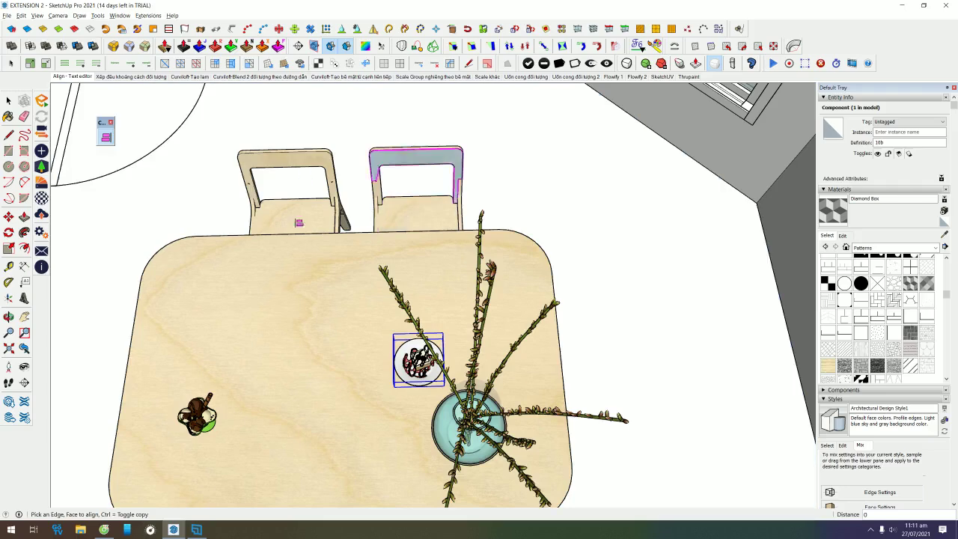
pyautogui.press('m')
pyautogui.click(457, 348)
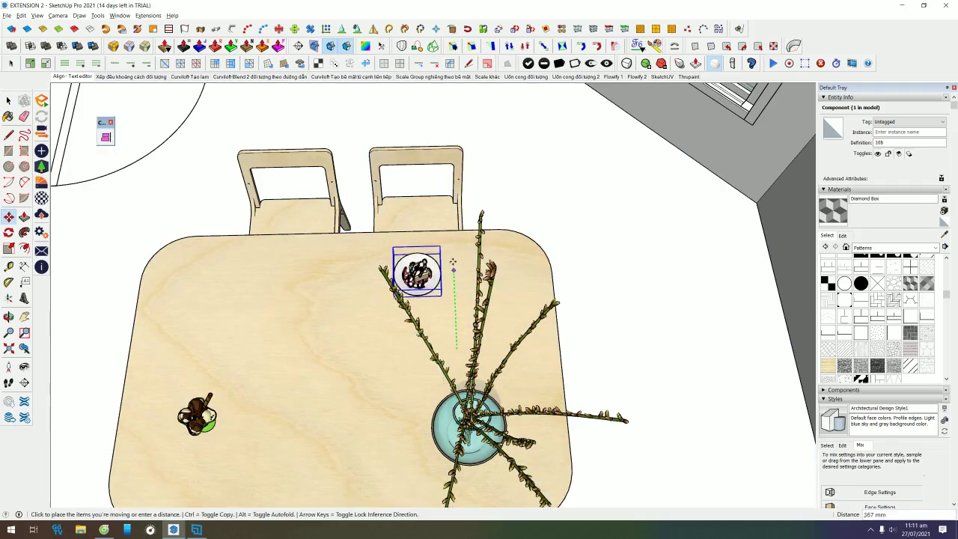
pyautogui.click(454, 275)
# - Move the ice-cream glass and the windowsill cake and drop both onto the table top
pyautogui.press('space')
pyautogui.click(197, 416)
pyautogui.click(106, 137)
pyautogui.click(312, 303)
pyautogui.press('m')
pyautogui.click(279, 457)
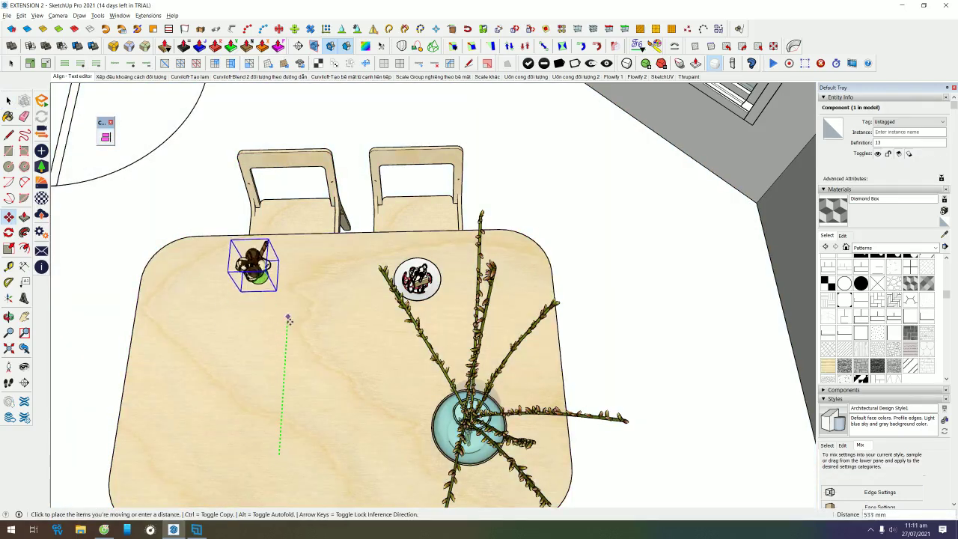
pyautogui.moveTo(288, 322)
pyautogui.mouseDown(button='middle')
pyautogui.moveTo(434, 198)
pyautogui.moveTo(225, 187)
pyautogui.mouseUp(button='middle')
pyautogui.click(106, 137)
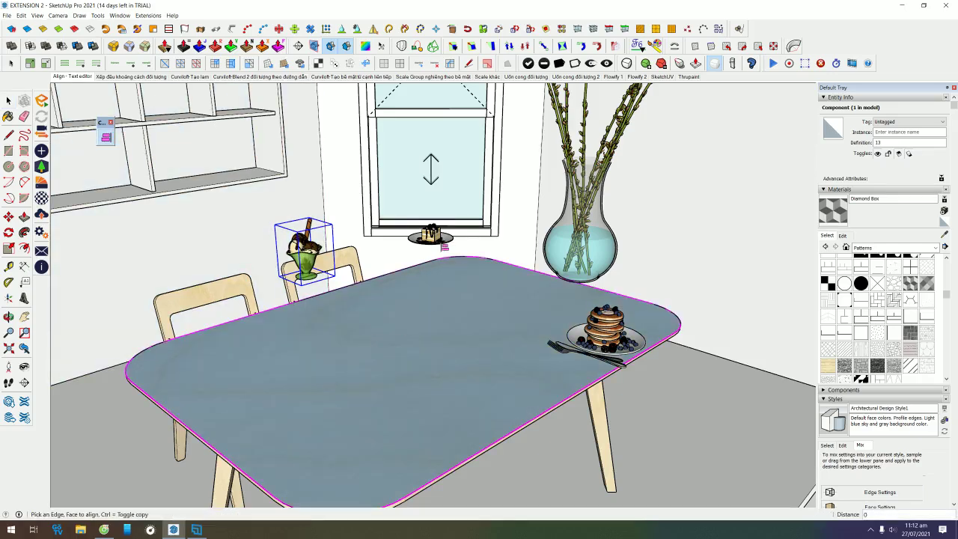
pyautogui.click(440, 241)
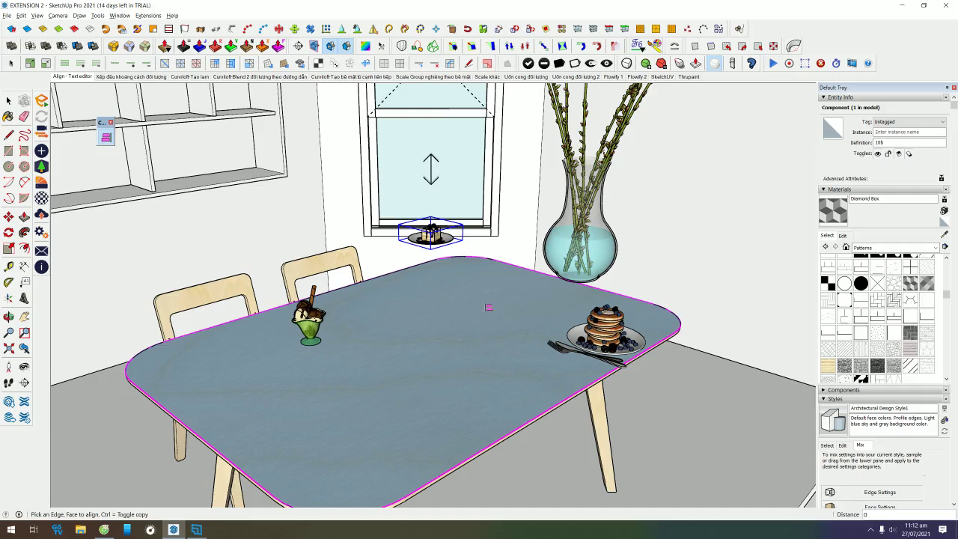
pyautogui.click(489, 307)
# - Move the vase about 503 mm inward toward the table centre
pyautogui.press('space')
pyautogui.moveTo(498, 284); pyautogui.dragTo(509, 302, button='middle')
pyautogui.click(536, 291)
pyautogui.press('m')
pyautogui.click(482, 306)
pyautogui.click(375, 303)
pyautogui.press('a')
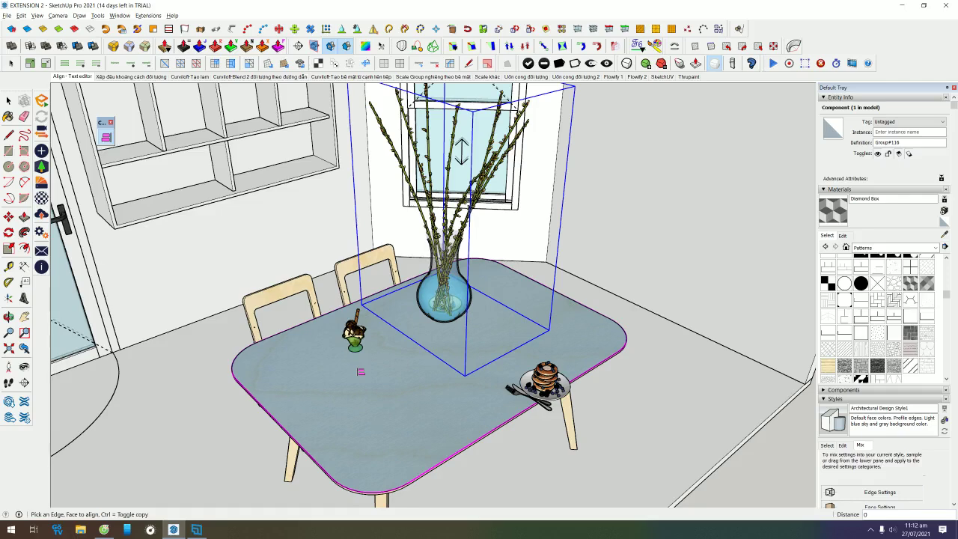
# - Set the vase down onto the table top with the Align tool
pyautogui.click(360, 371)
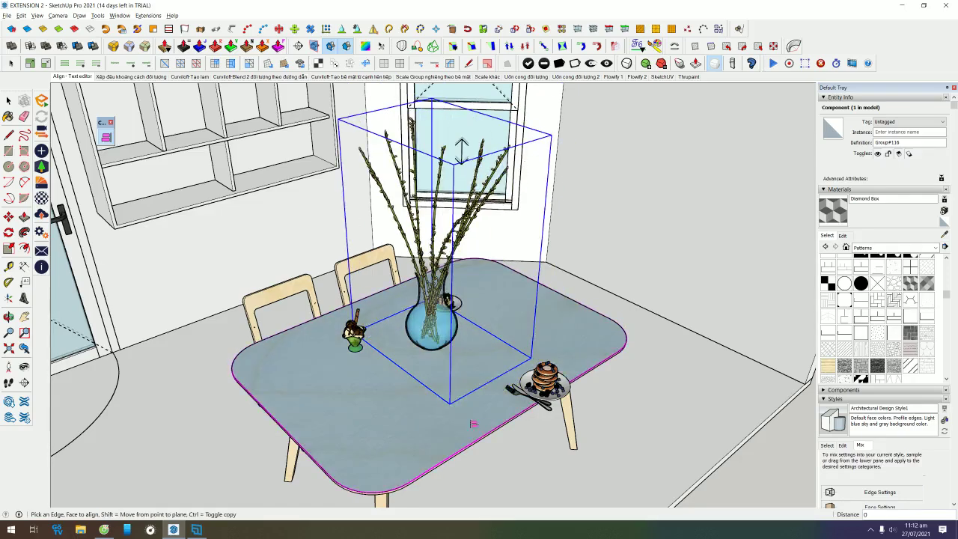
pyautogui.click(554, 411)
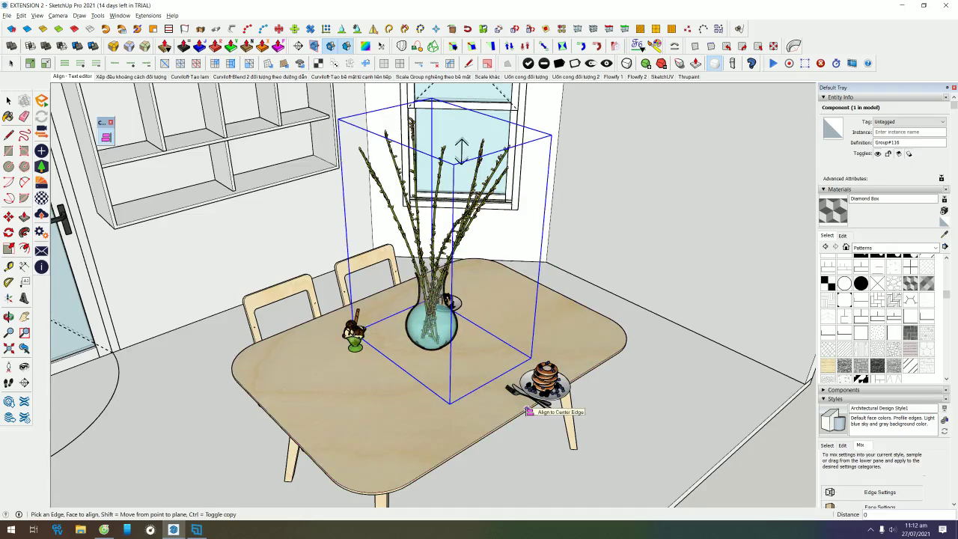
pyautogui.press('space')
# - Move the pancake plate with cutlery and align it onto the table top in front of the vase
pyautogui.click(545, 382)
pyautogui.moveTo(649, 336); pyautogui.dragTo(464, 359, button='middle')
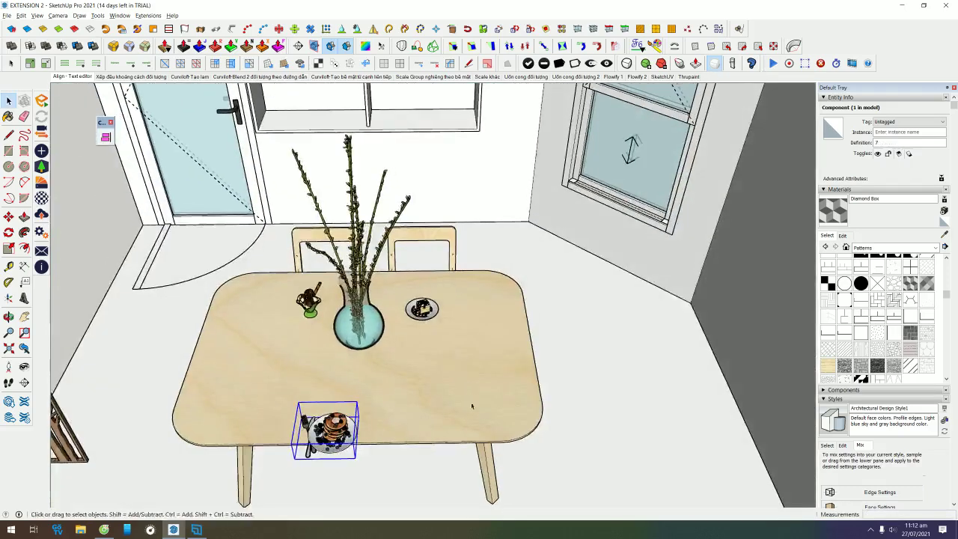
pyautogui.press('m')
pyautogui.click(401, 443)
pyautogui.press('a')
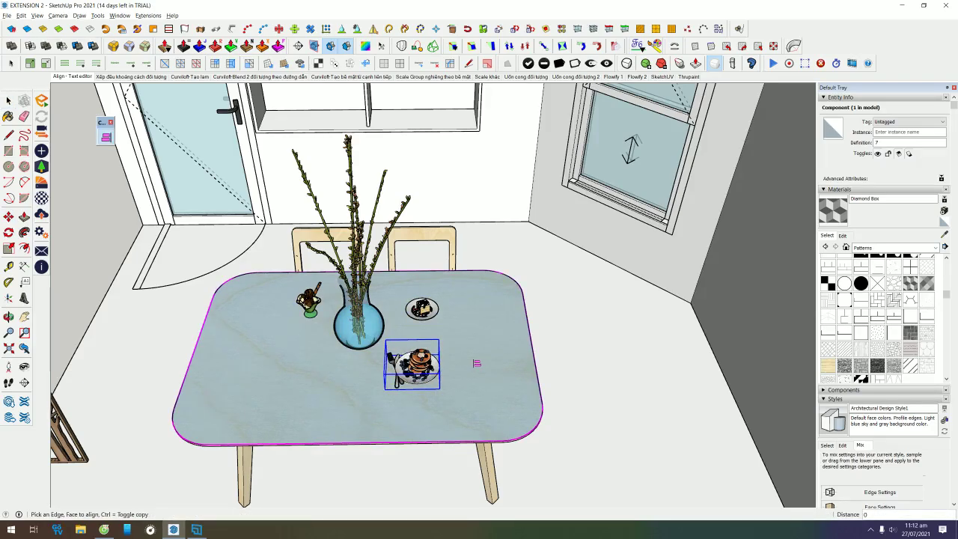
pyautogui.click(476, 363)
pyautogui.press('space')
pyautogui.click(424, 234)
pyautogui.moveTo(326, 199); pyautogui.dragTo(299, 157, button='middle')
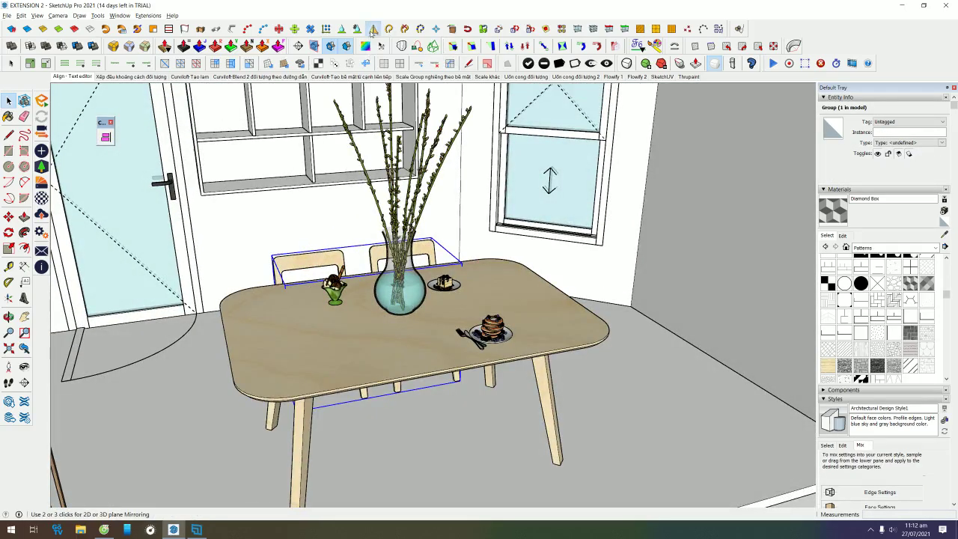
# - Mirror the pair of chairs to the opposite side of the table using three plane points
pyautogui.click(372, 30)
pyautogui.moveTo(524, 292); pyautogui.dragTo(552, 323, button='middle')
pyautogui.click(502, 340)
pyautogui.click(607, 318)
pyautogui.click(495, 300)
pyautogui.moveTo(479, 300); pyautogui.dragTo(442, 245, button='middle')
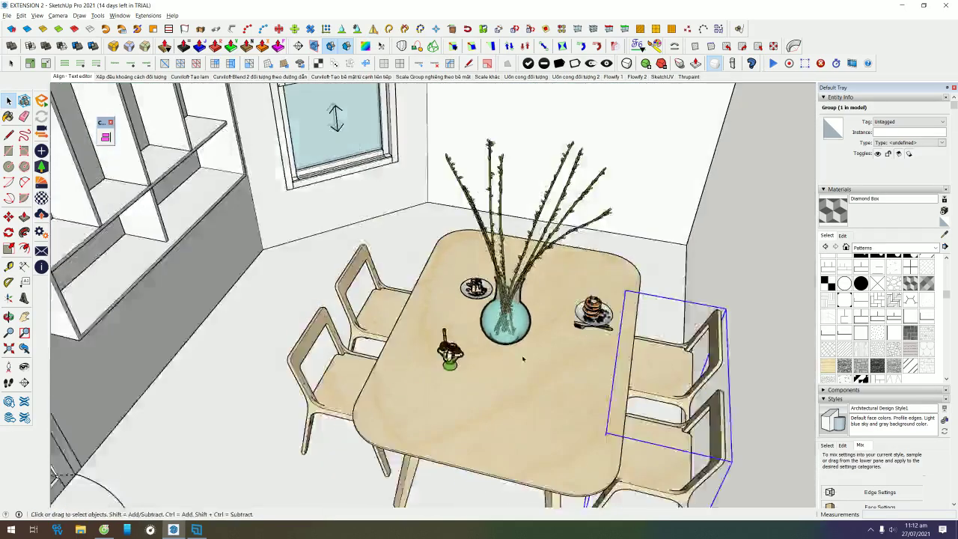
pyautogui.scroll(-3, 442, 245)
pyautogui.scroll(-4, 442, 246)
pyautogui.scroll(-2, 442, 245)
# - Window-select the table, chairs and tableware and move the set to the room's middle
pyautogui.moveTo(443, 247); pyautogui.dragTo(628, 390)
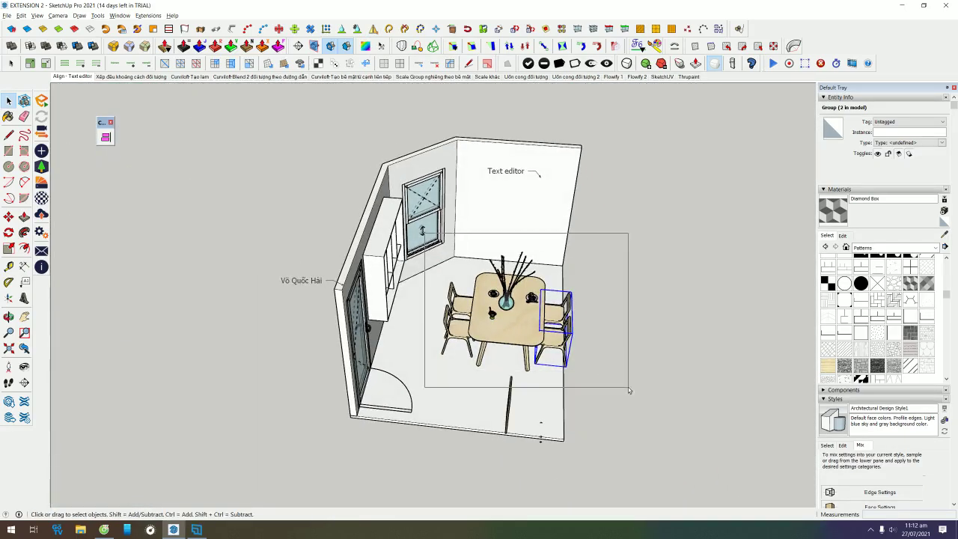
pyautogui.scroll(2, 628, 391)
pyautogui.press('m')
pyautogui.click(555, 382)
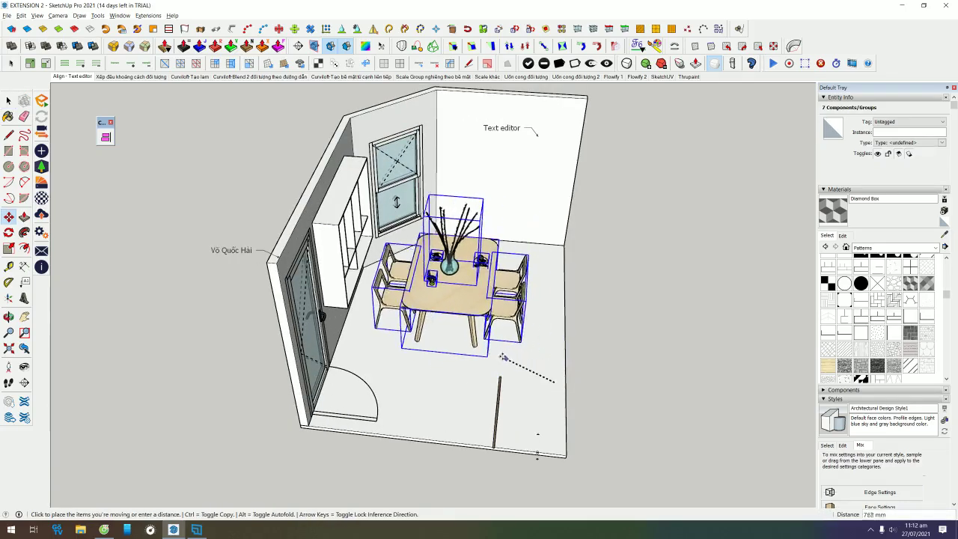
pyautogui.click(513, 353)
pyautogui.press('o')
pyautogui.moveTo(668, 316); pyautogui.dragTo(524, 299)
pyautogui.press('space')
pyautogui.moveTo(523, 299)
pyautogui.mouseDown(button='middle')
pyautogui.moveTo(377, 282)
pyautogui.moveTo(250, 371)
pyautogui.mouseUp(button='middle')
pyautogui.scroll(2, 250, 371)
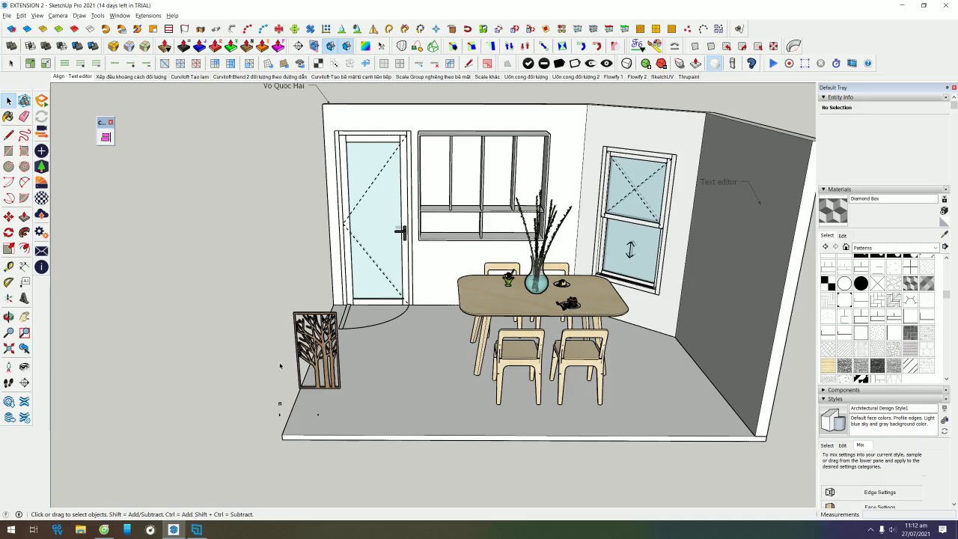
pyautogui.click(331, 367)
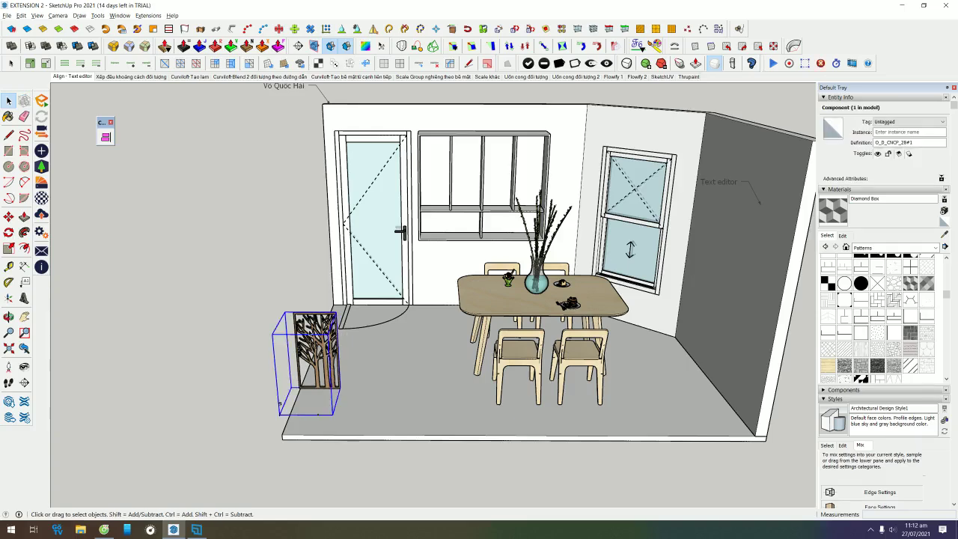
pyautogui.scroll(2, 331, 363)
pyautogui.scroll(1, 331, 363)
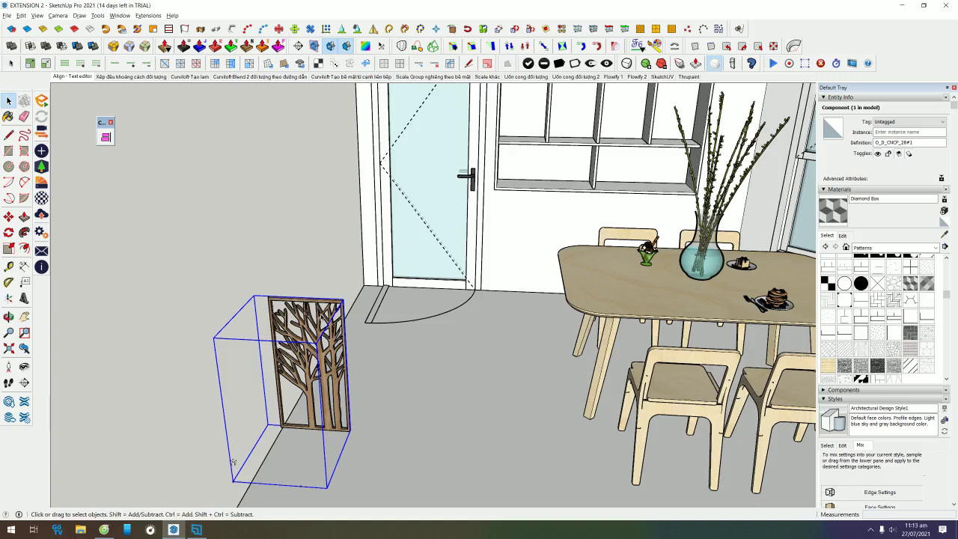
pyautogui.scroll(-2, 233, 461)
pyautogui.moveTo(557, 224)
pyautogui.mouseDown(button='middle')
pyautogui.moveTo(459, 261)
pyautogui.moveTo(452, 312)
pyautogui.mouseUp(button='middle')
pyautogui.moveTo(375, 354); pyautogui.dragTo(216, 376, button='middle')
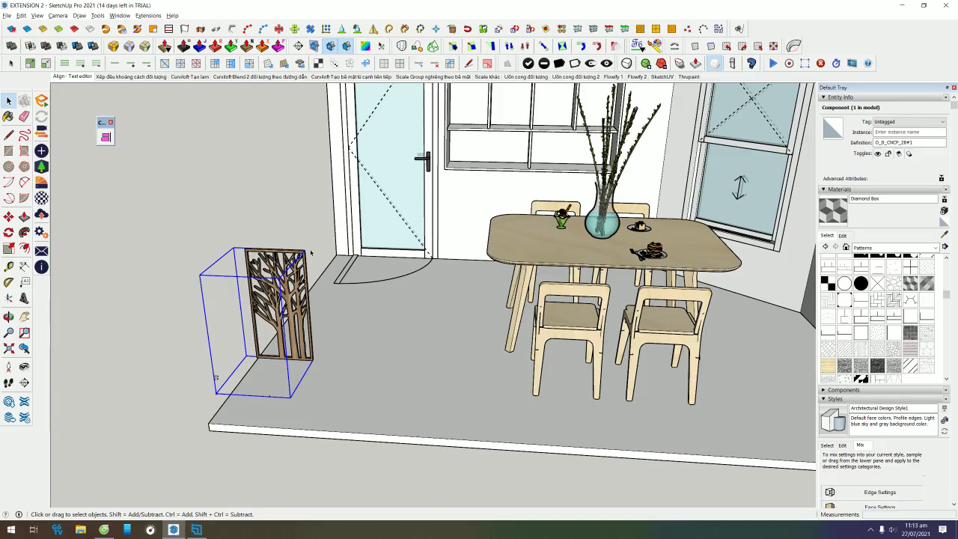
pyautogui.scroll(-5, 216, 377)
pyautogui.scroll(-3, 215, 376)
pyautogui.moveTo(215, 376); pyautogui.dragTo(620, 300, button='middle')
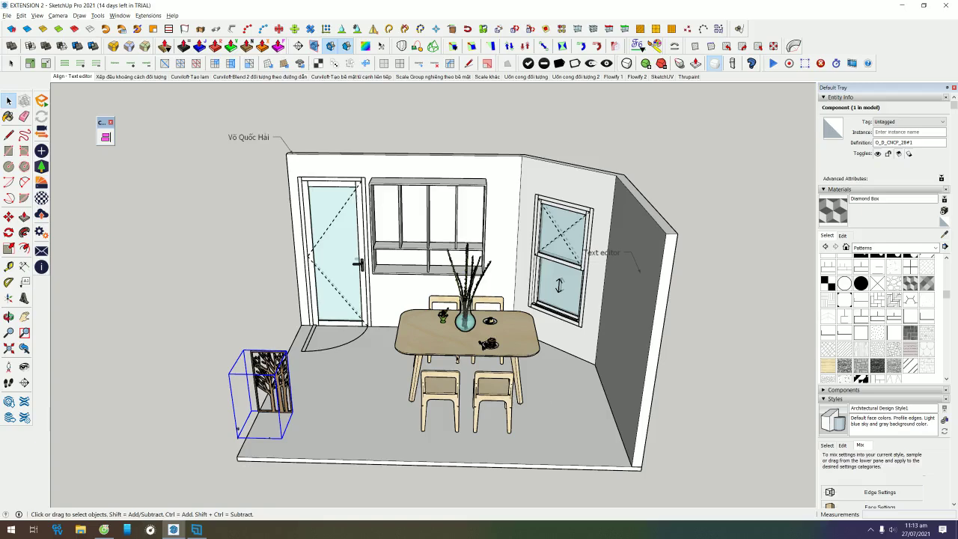
pyautogui.scroll(3, 255, 366)
pyautogui.scroll(3, 255, 367)
pyautogui.press('s')
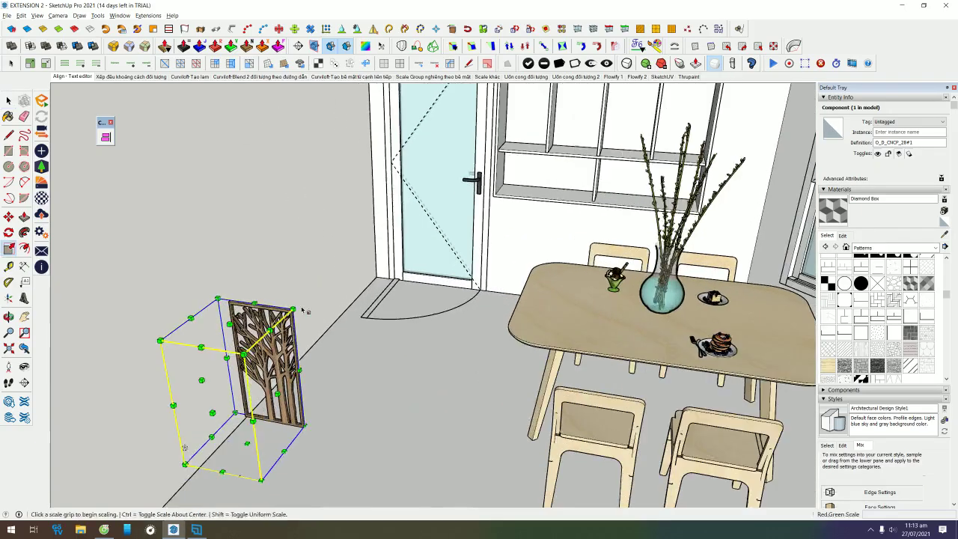
pyautogui.click(184, 464)
pyautogui.press('Escape')
pyautogui.scroll(-2, 288, 317)
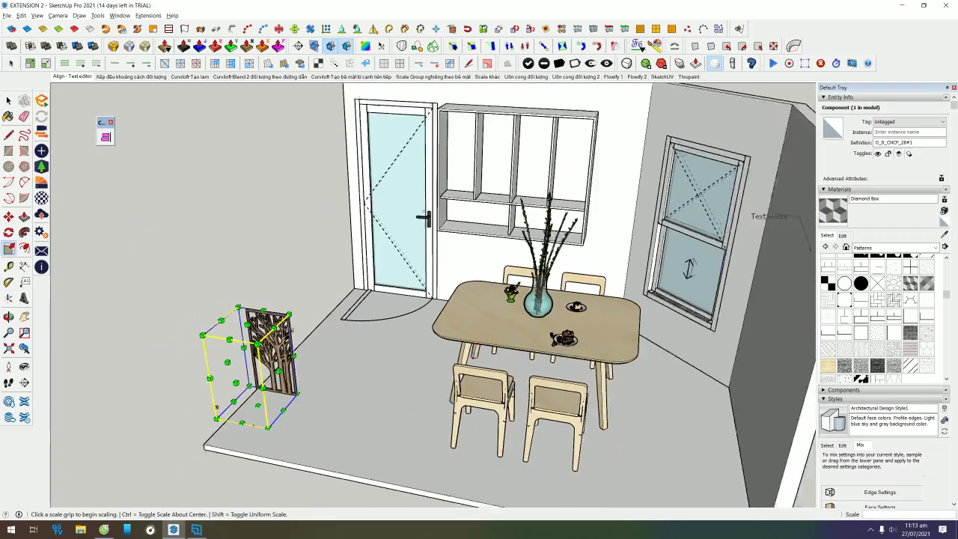
pyautogui.scroll(-1, 289, 318)
pyautogui.click(288, 316)
pyautogui.press('Escape')
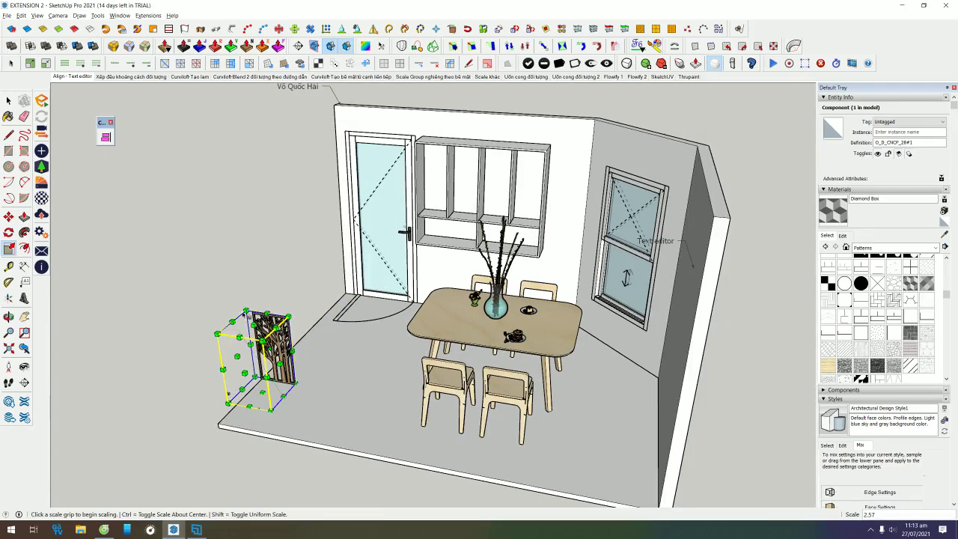
pyautogui.click(241, 318)
pyautogui.click(256, 422)
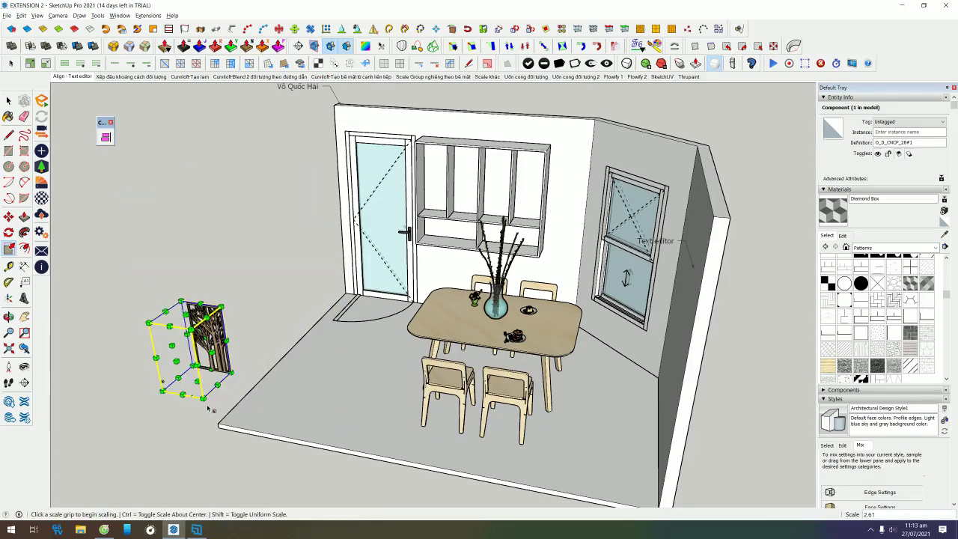
pyautogui.click(222, 308)
pyautogui.press('Escape')
pyautogui.click(222, 308)
pyautogui.press('Escape')
pyautogui.click(221, 308)
pyautogui.press('Escape')
pyautogui.scroll(3, 246, 337)
pyautogui.press('space')
pyautogui.scroll(2, 362, 323)
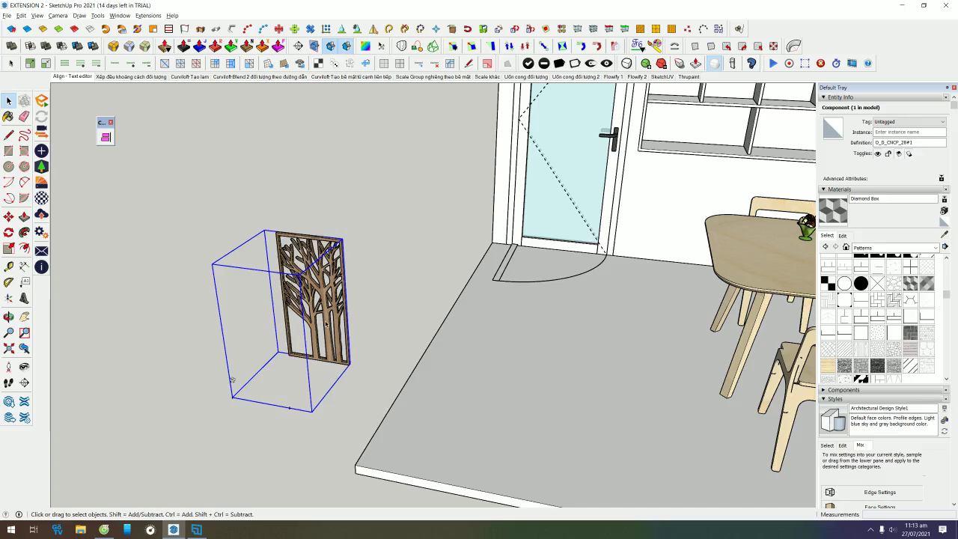
# - Explode the tree-panel component, then trial a scale on the carved panel and cancel it
pyautogui.rightClick(326, 324)
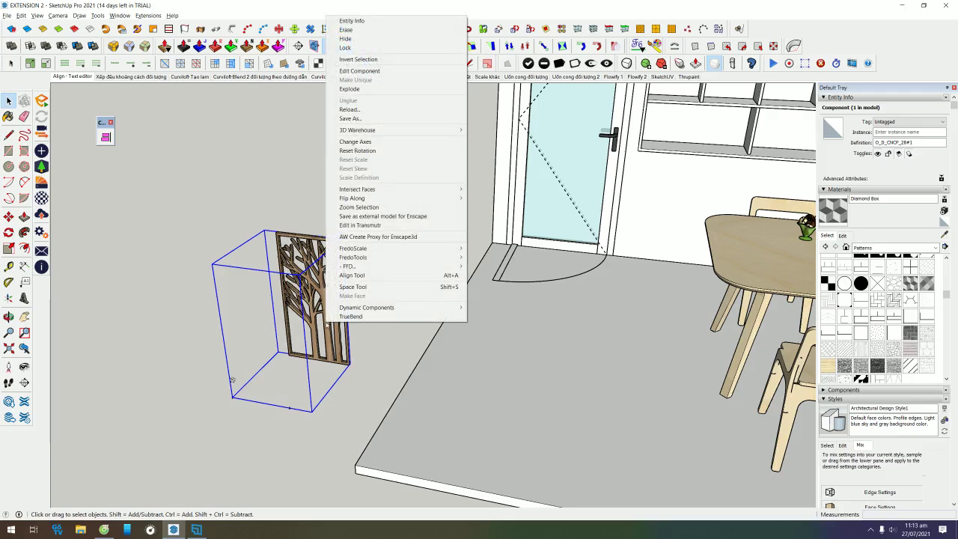
pyautogui.click(349, 88)
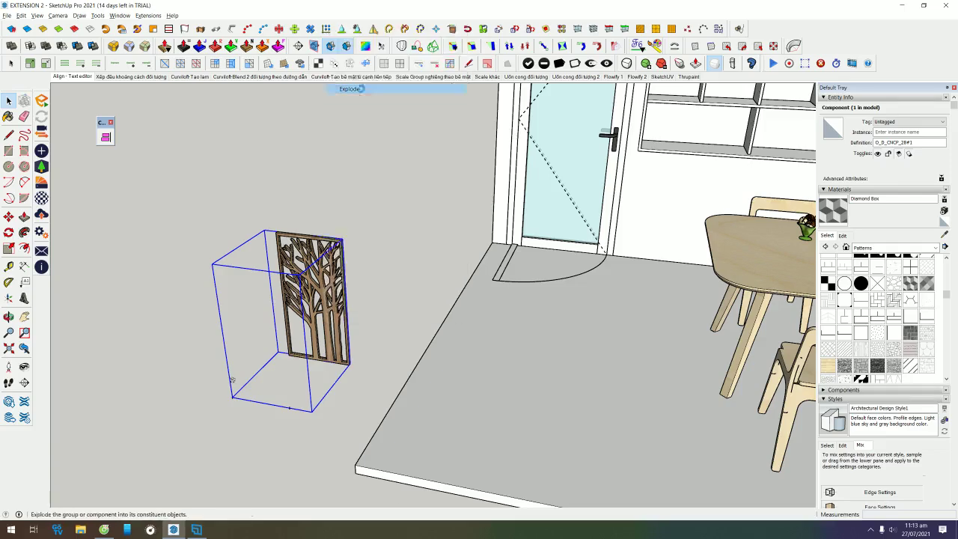
pyautogui.moveTo(397, 276); pyautogui.dragTo(362, 259, button='middle')
pyautogui.click(342, 268)
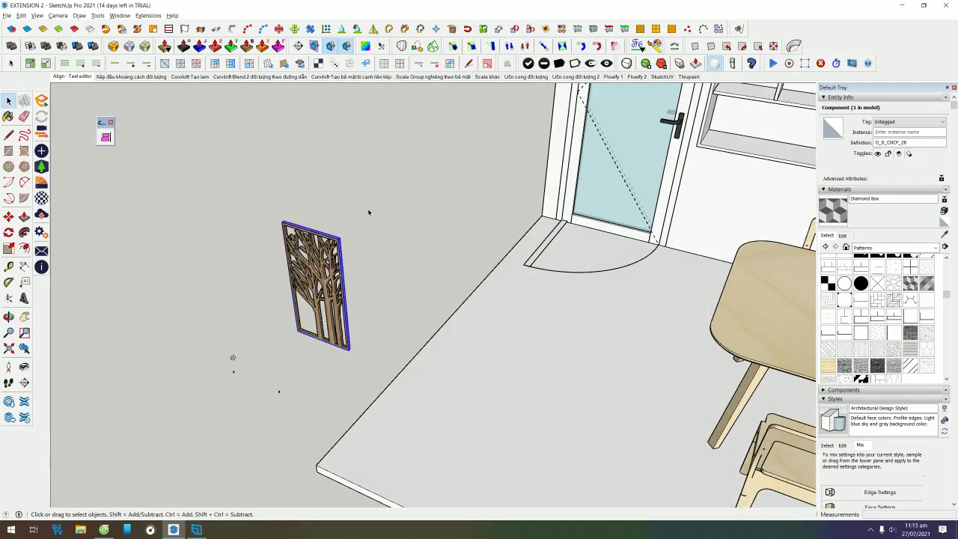
pyautogui.press('s')
pyautogui.click(340, 238)
pyautogui.press('Escape')
pyautogui.press('space')
# - Select the whole carved panel and scale it to 1.62 times its size
pyautogui.rightClick(342, 256)
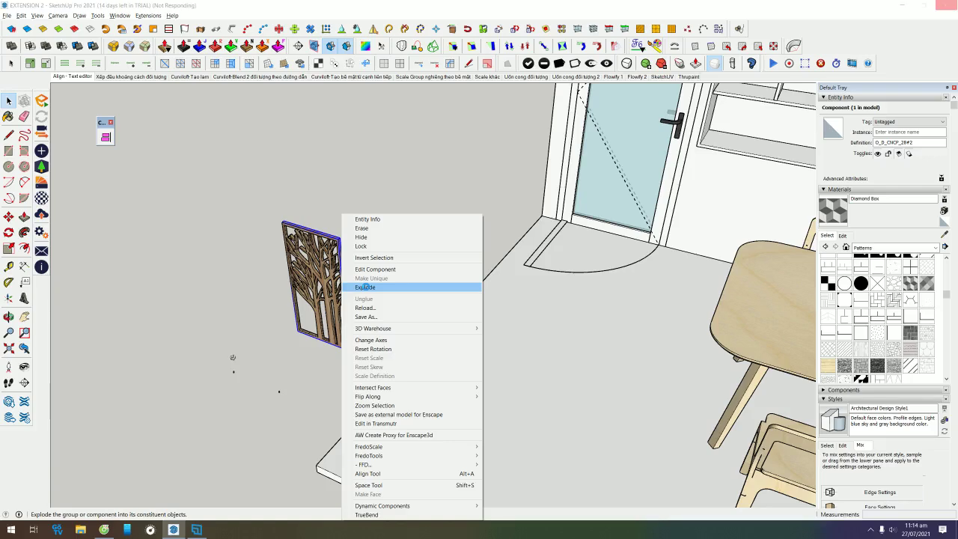
pyautogui.moveTo(279, 190); pyautogui.dragTo(378, 365)
pyautogui.press('s')
pyautogui.click(349, 220)
pyautogui.click(378, 161)
pyautogui.scroll(-1, 405, 327)
pyautogui.scroll(-2, 374, 299)
# - Explode the carved panel a second time into loose geometry
pyautogui.press('space')
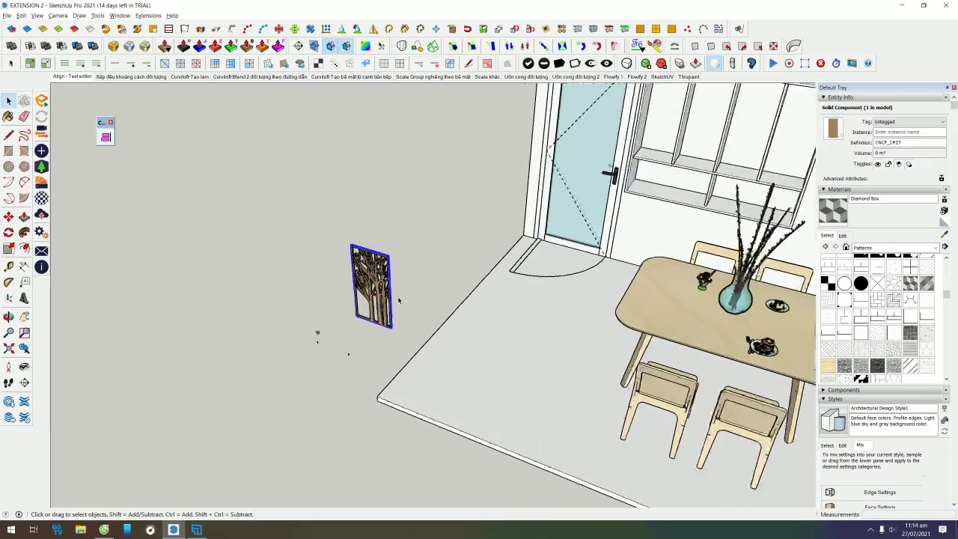
pyautogui.scroll(3, 283, 347)
pyautogui.rightClick(371, 258)
pyautogui.click(415, 275)
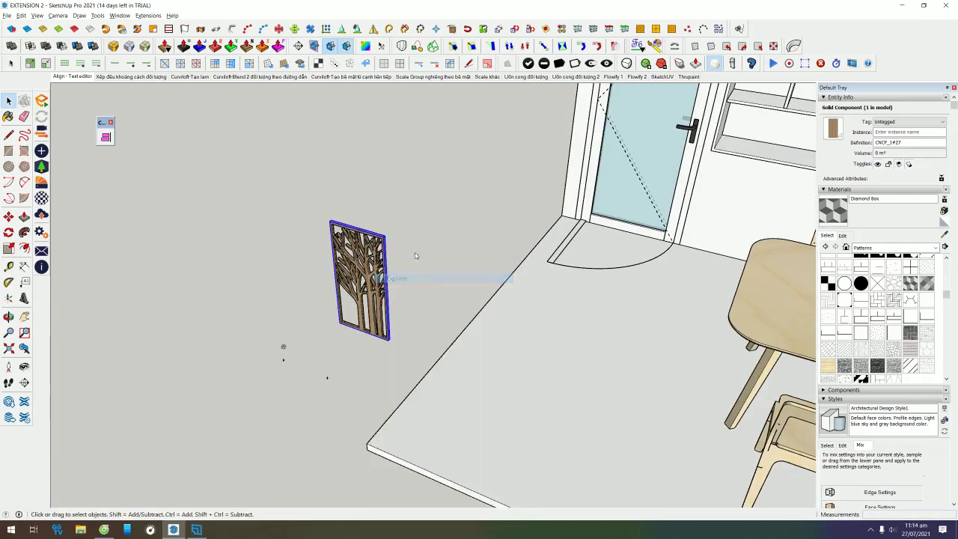
pyautogui.scroll(2, 399, 240)
pyautogui.scroll(1, 399, 239)
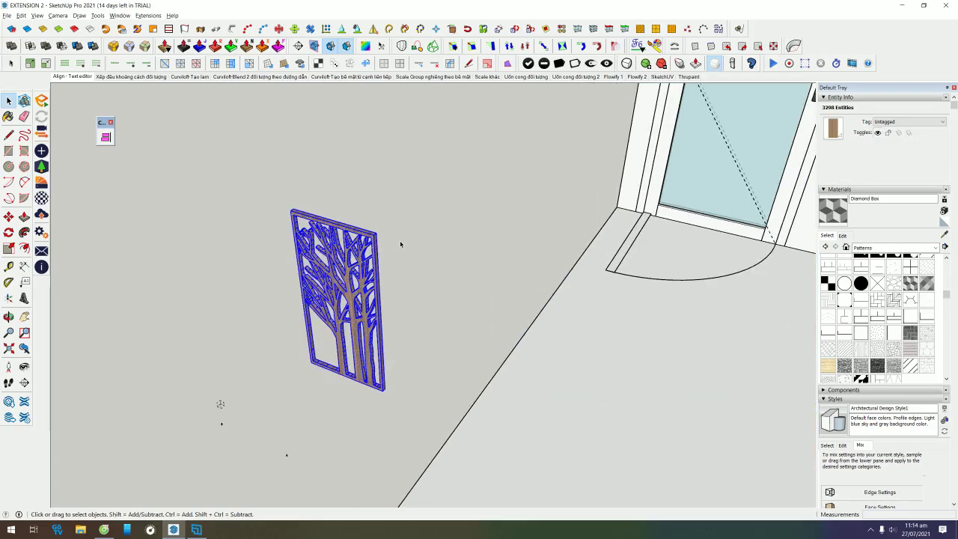
# - Group the loose panel geometry, try enlarging it, and undo the enlargement
pyautogui.rightClick(380, 245)
pyautogui.click(412, 314)
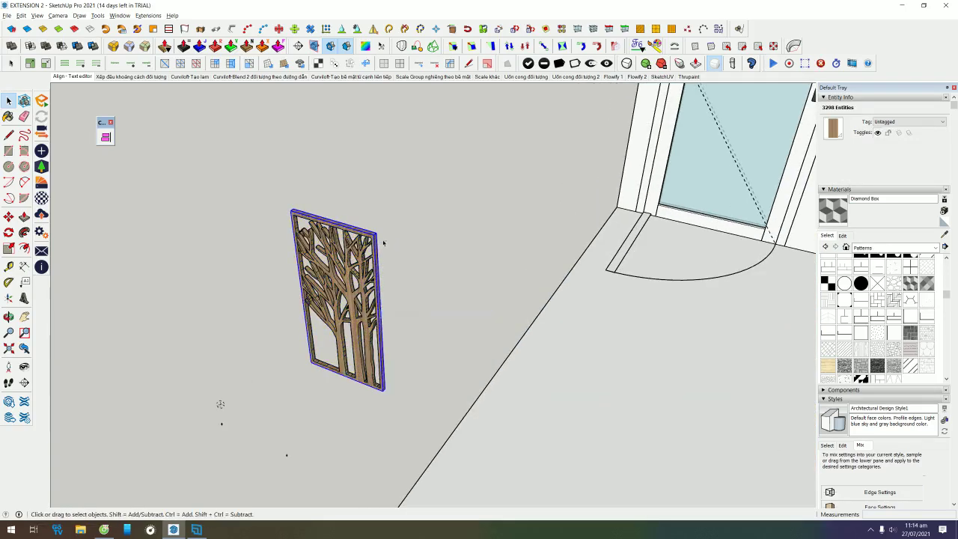
pyautogui.press('s')
pyautogui.scroll(3, 304, 364)
pyautogui.scroll(-3, 487, 275)
pyautogui.scroll(-2, 487, 280)
pyautogui.moveTo(459, 172); pyautogui.dragTo(528, 109)
pyautogui.hotkey('ctrl', 'z')
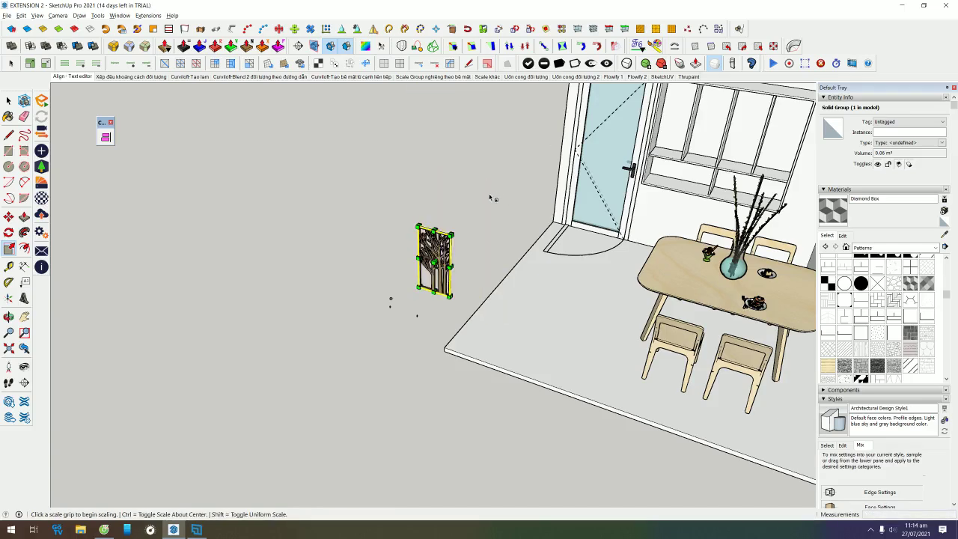
# - Scale the tree panel up and back down, then view it edge-on
pyautogui.press('o')
pyautogui.scroll(3, 449, 247)
pyautogui.scroll(3, 428, 224)
pyautogui.scroll(-4, 428, 224)
pyautogui.press('s')
pyautogui.scroll(3, 367, 269)
pyautogui.scroll(-2, 518, 223)
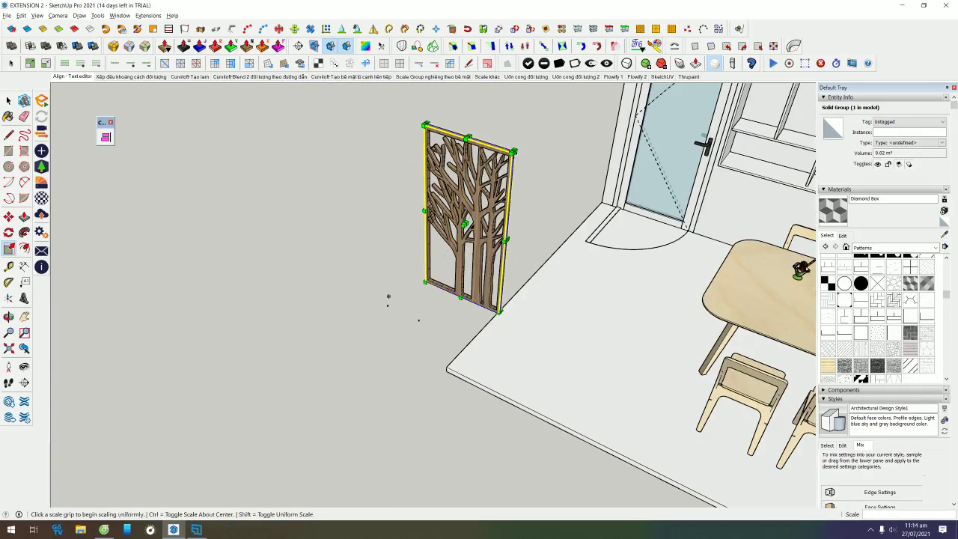
pyautogui.moveTo(424, 283); pyautogui.dragTo(410, 323)
pyautogui.scroll(3, 452, 261)
pyautogui.scroll(3, 454, 261)
pyautogui.moveTo(454, 262); pyautogui.dragTo(389, 322)
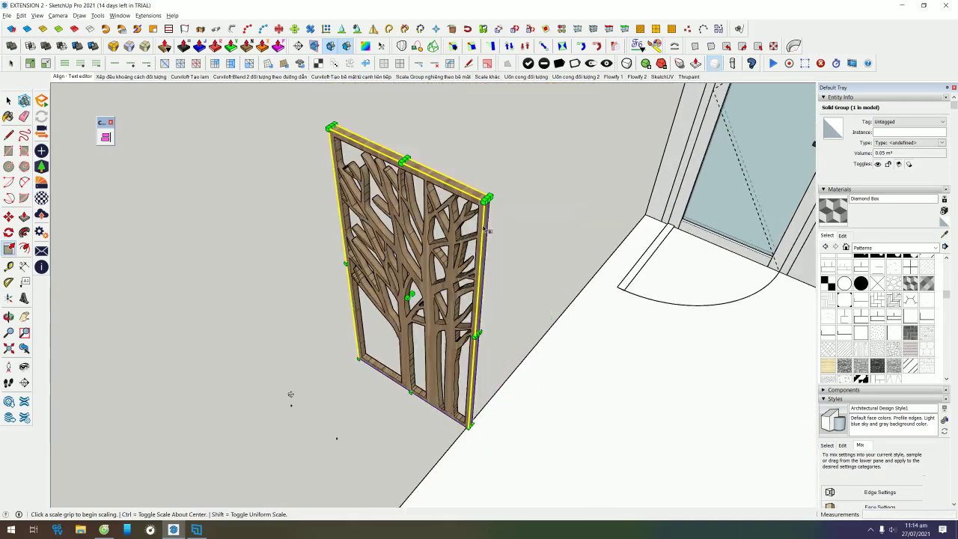
pyautogui.press('space')
pyautogui.scroll(2, 389, 352)
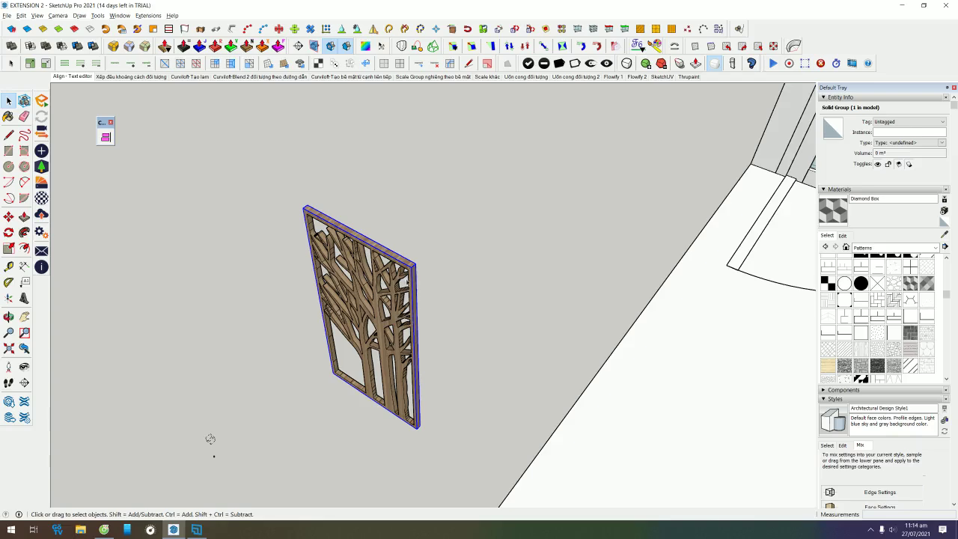
pyautogui.scroll(1, 389, 352)
pyautogui.scroll(1, 389, 351)
pyautogui.scroll(1, 385, 353)
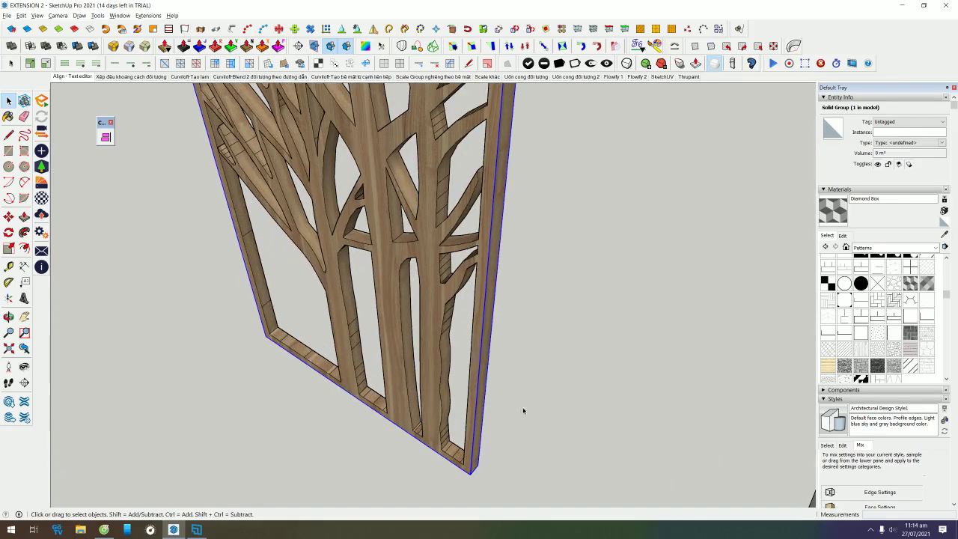
pyautogui.moveTo(507, 390); pyautogui.dragTo(443, 421, button='middle')
# - Start a Dimension at the panel corner to measure its thickness
pyautogui.press('d')
pyautogui.click(431, 473)
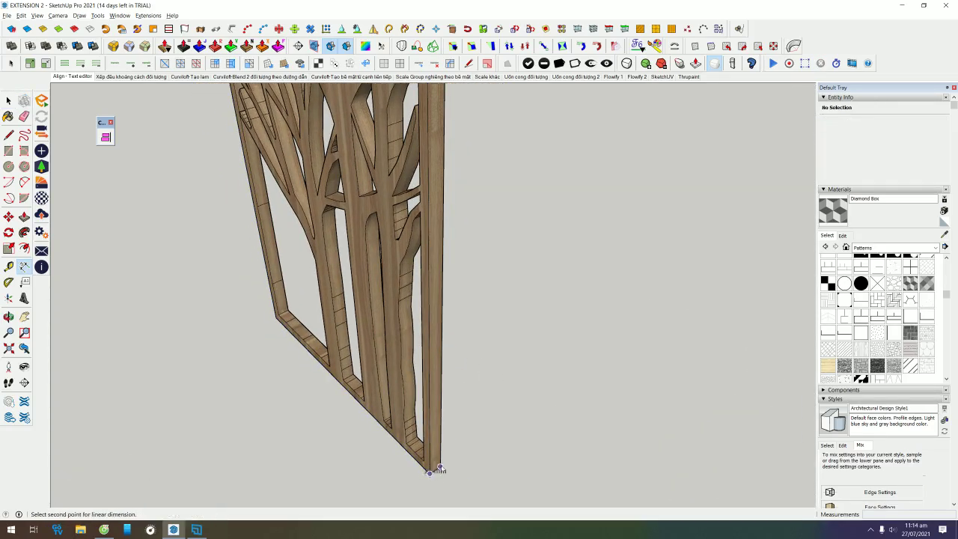
pyautogui.moveTo(471, 486); pyautogui.dragTo(389, 341, button='middle')
pyautogui.scroll(-2, 389, 340)
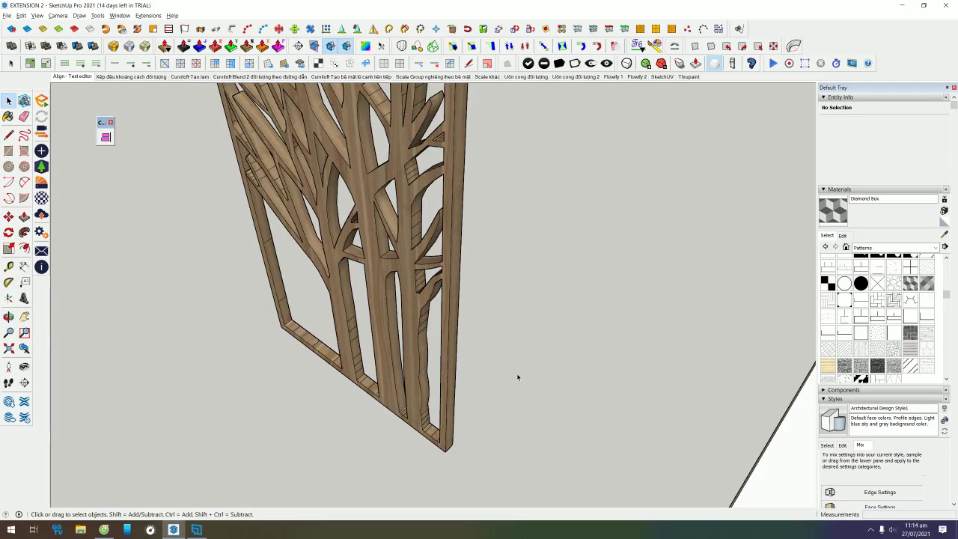
pyautogui.scroll(-2, 516, 379)
pyautogui.scroll(-3, 390, 360)
pyautogui.press('space')
# - Scale the panel group up slightly, then undo the resize
pyautogui.click(425, 200)
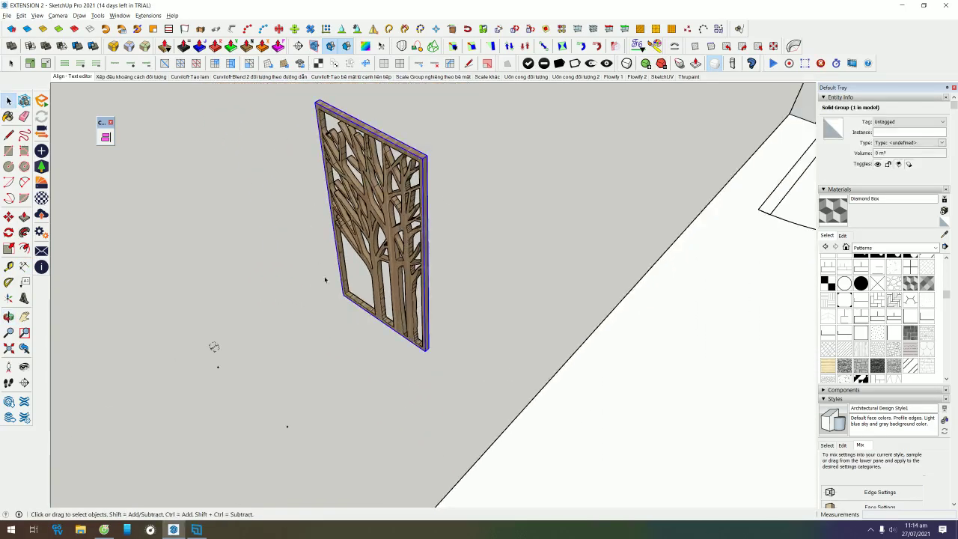
pyautogui.rightClick(404, 178)
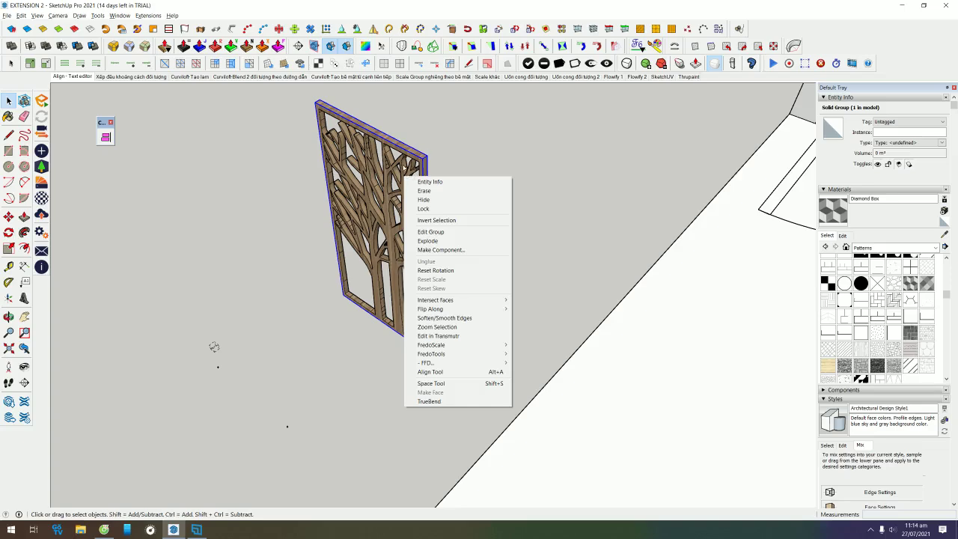
pyautogui.press('Escape')
pyautogui.scroll(1, 215, 347)
pyautogui.press('s')
pyautogui.scroll(2, 216, 362)
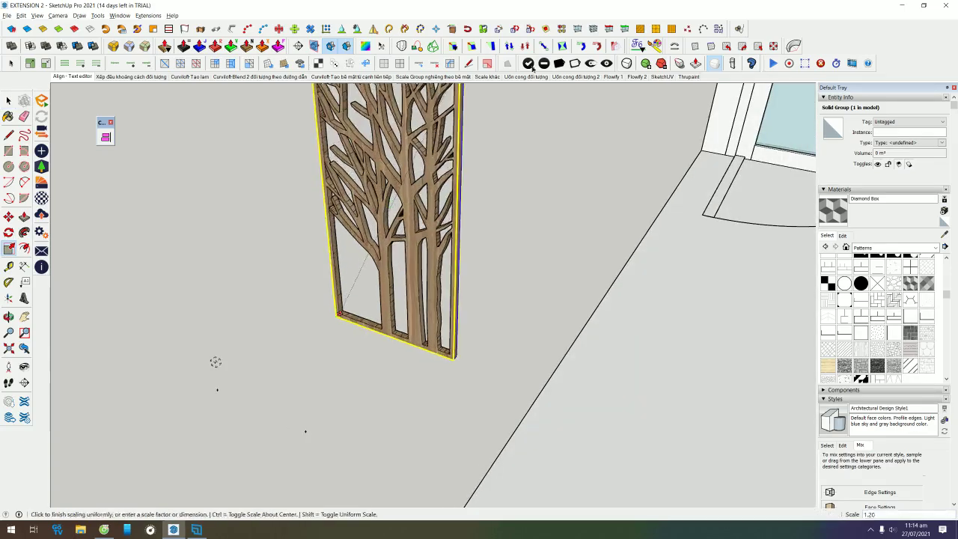
pyautogui.moveTo(188, 417)
pyautogui.mouseDown(button='middle')
pyautogui.moveTo(184, 449)
pyautogui.moveTo(186, 441)
pyautogui.mouseUp(button='middle')
pyautogui.click(184, 449)
pyautogui.hotkey('ctrl', 'z')
pyautogui.press('space')
# - Reset the panel group's rotation, explode it, and begin Make Component as Component#17
pyautogui.rightClick(367, 252)
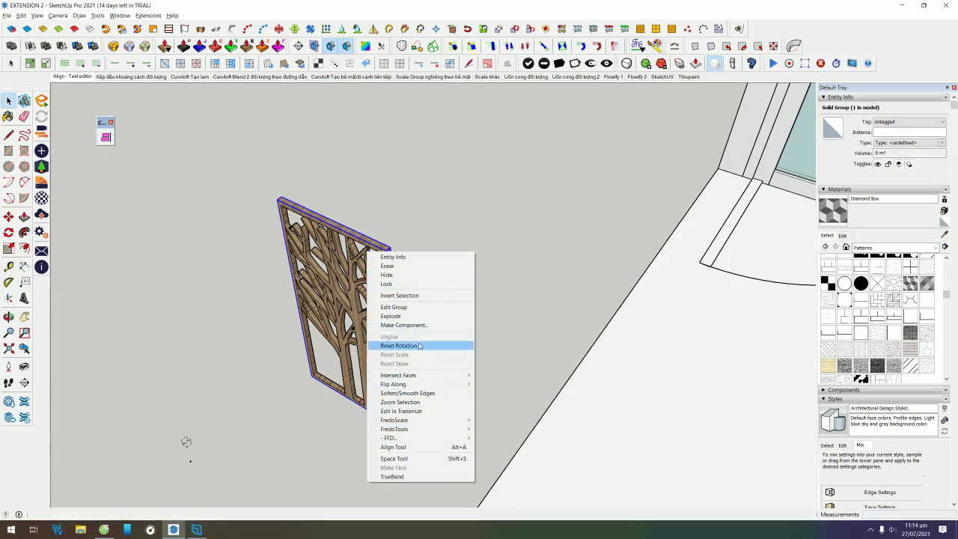
pyautogui.click(186, 442)
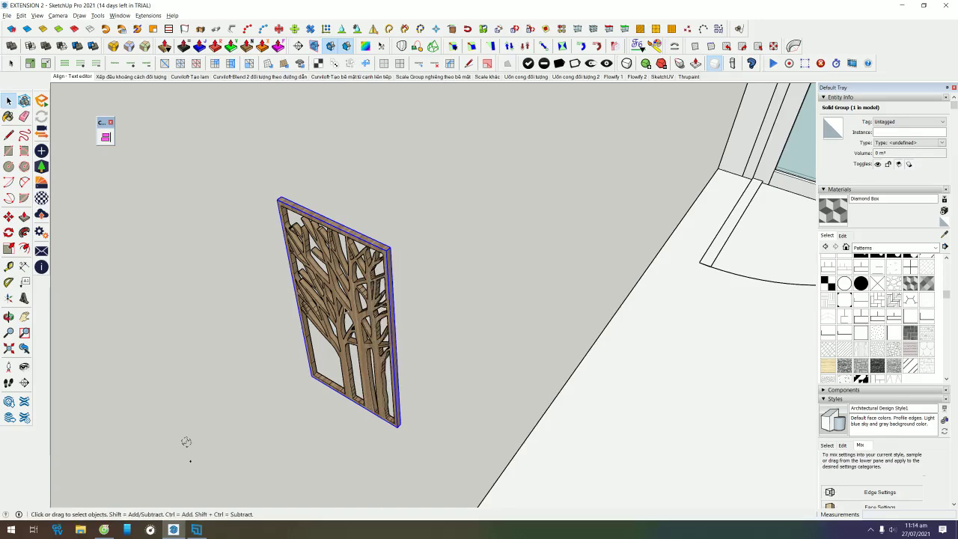
pyautogui.hotkey('ctrl', 'e')
pyautogui.press('g')
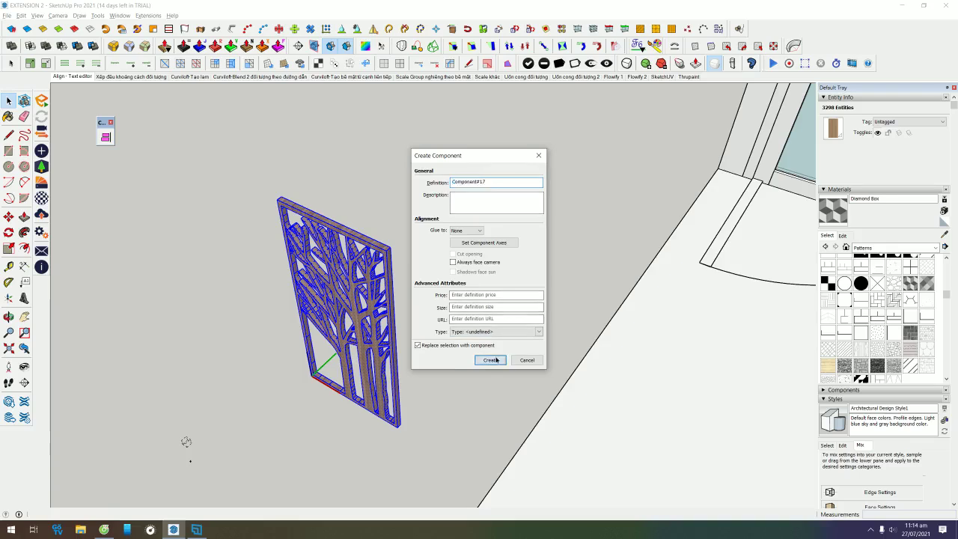
# - Create Component#17 and add size attributes with LenY fixed at =1.8 cm
pyautogui.click(483, 361)
pyautogui.rightClick(374, 205)
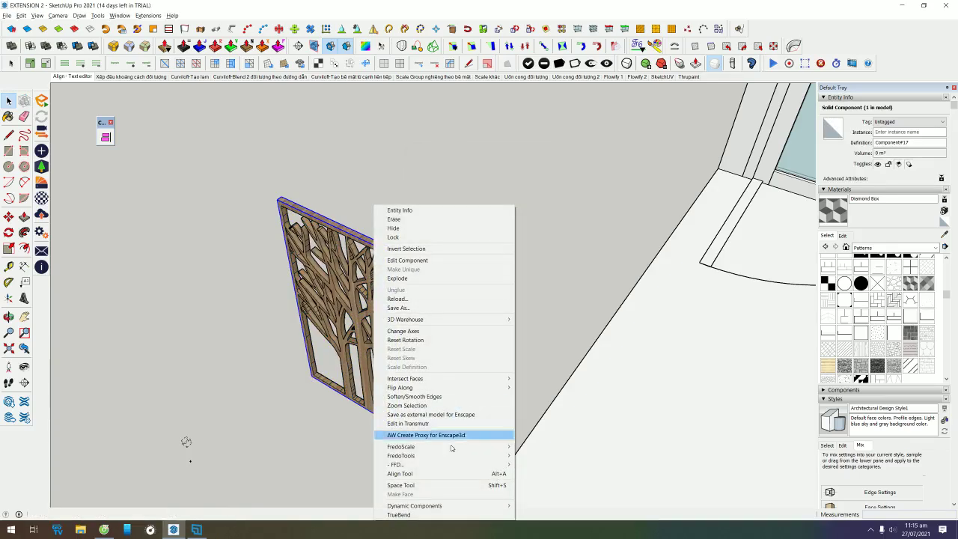
pyautogui.moveTo(414, 505)
pyautogui.click(554, 486)
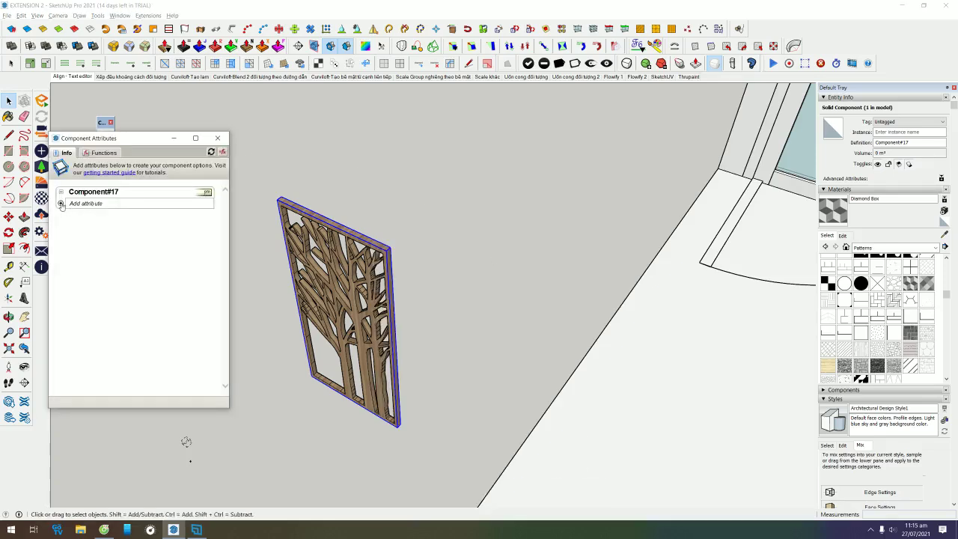
pyautogui.click(60, 204)
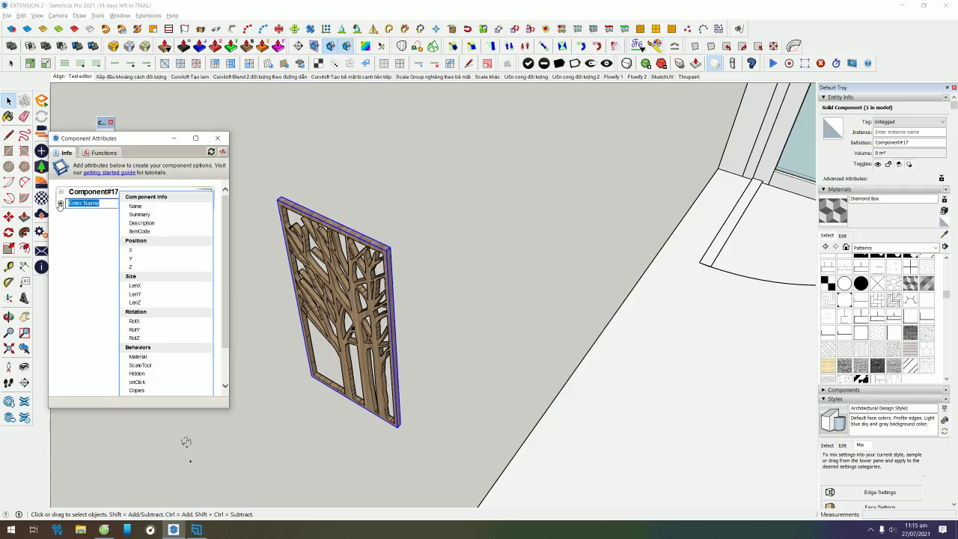
pyautogui.click(140, 279)
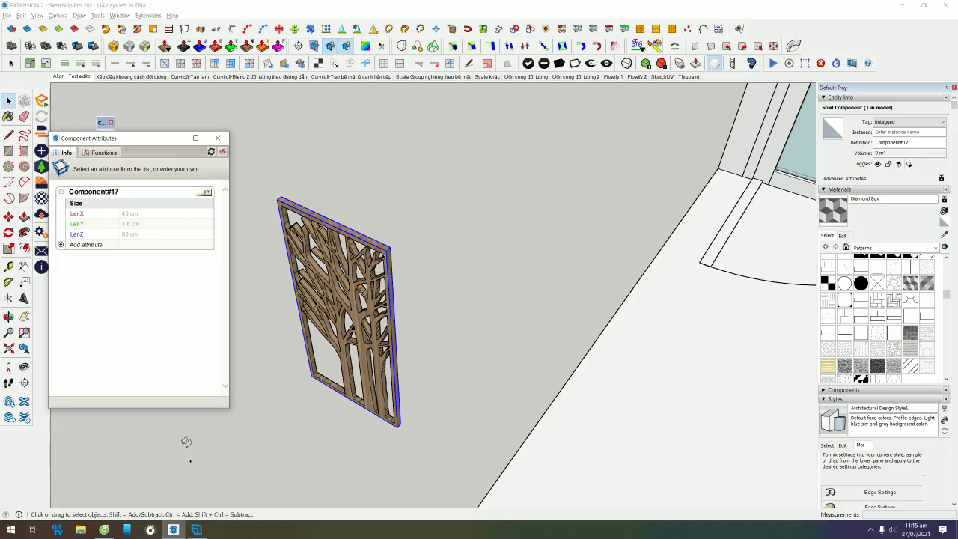
pyautogui.click(144, 224)
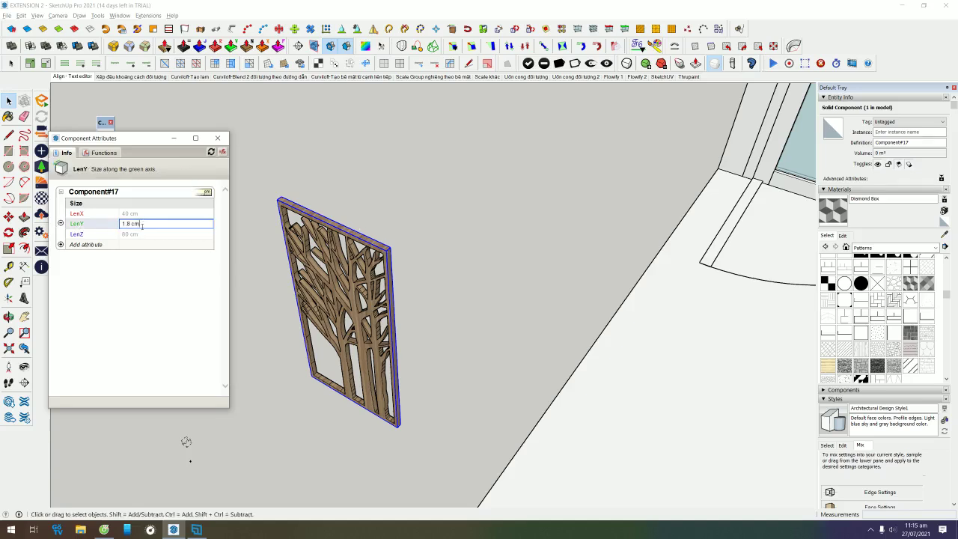
pyautogui.moveTo(131, 224); pyautogui.dragTo(161, 223)
pyautogui.press('Return')
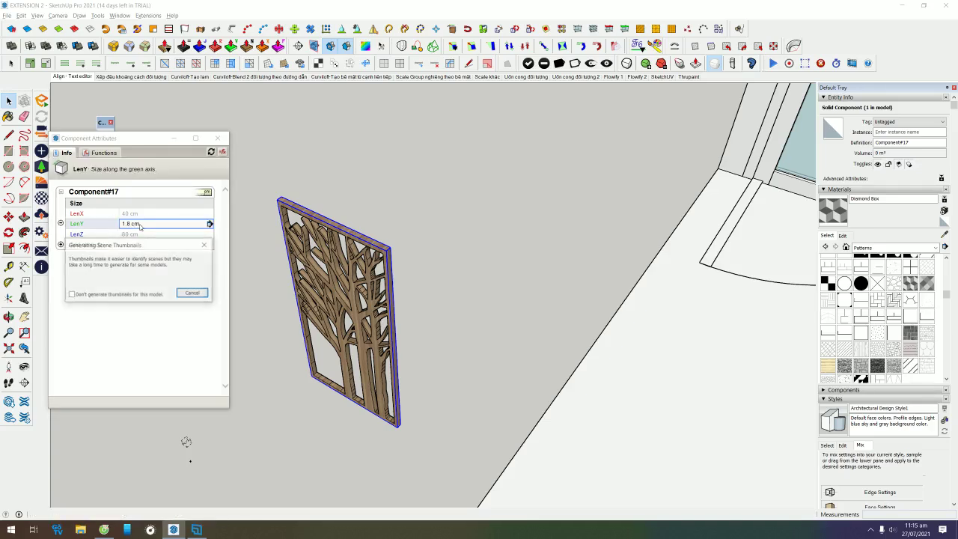
pyautogui.click(193, 293)
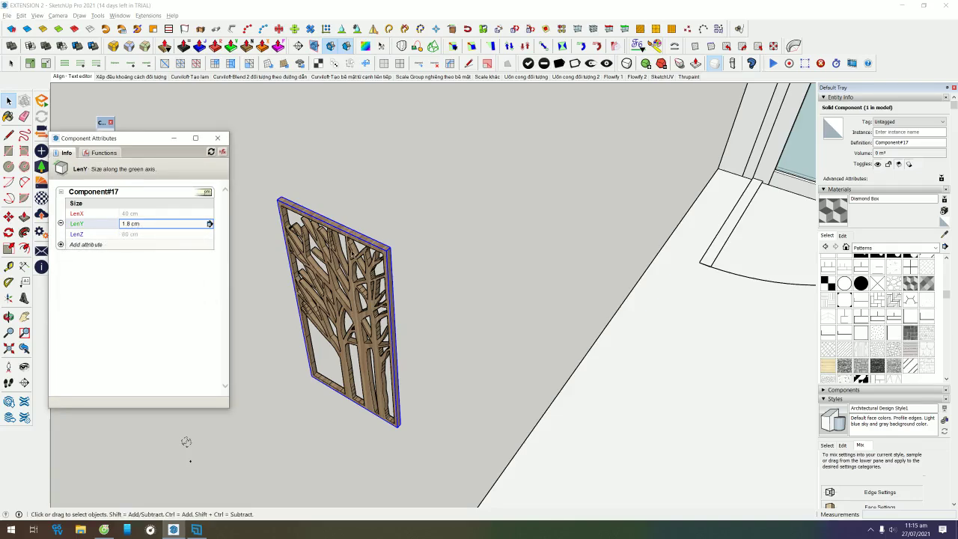
# - Scale the tree panel 2.5 times with S
pyautogui.scroll(-3, 262, 359)
pyautogui.write('s')
pyautogui.write('2.5')
pyautogui.press('Return')
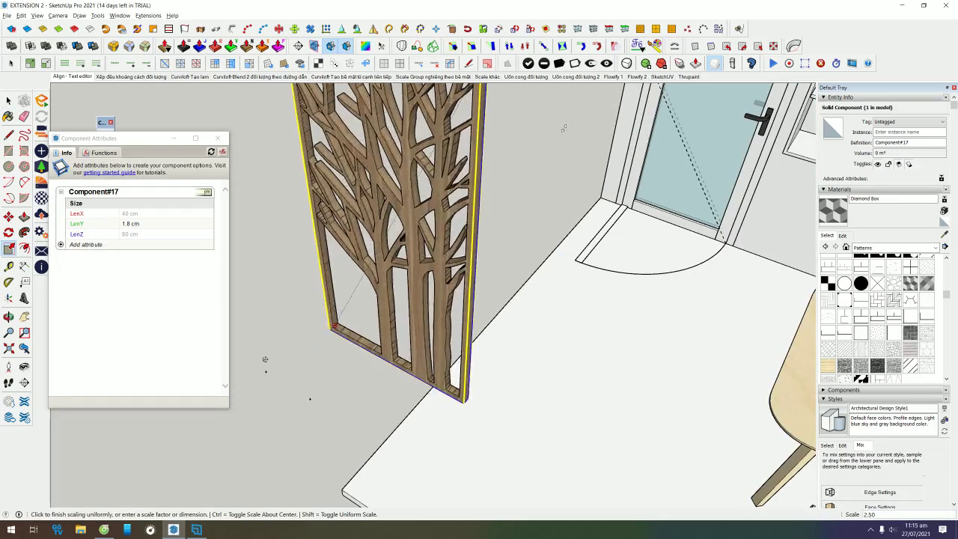
# - Rotate the enlarged tree panel so it stands upright
pyautogui.scroll(-1, 498, 247)
pyautogui.scroll(-3, 498, 247)
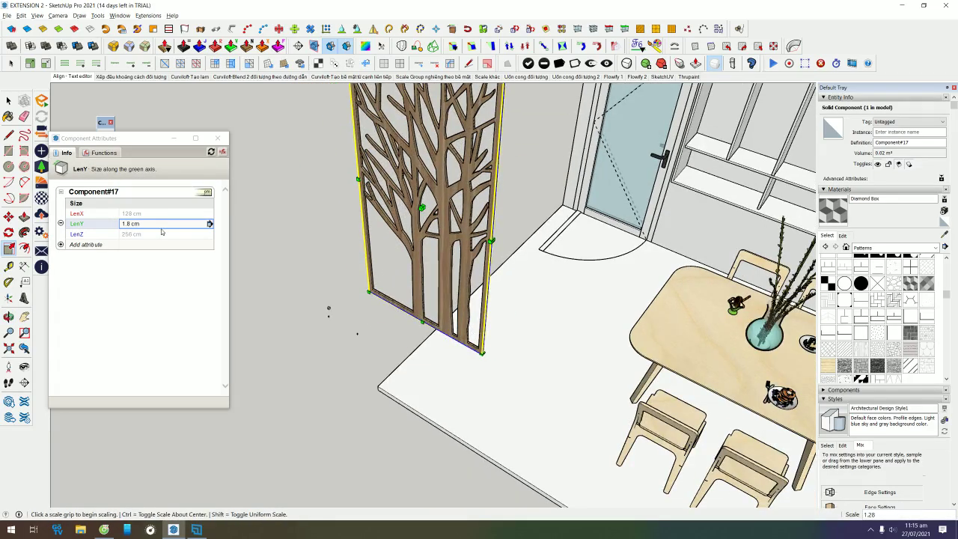
pyautogui.moveTo(328, 307)
pyautogui.mouseDown(button='middle')
pyautogui.moveTo(309, 390)
pyautogui.moveTo(502, 428)
pyautogui.moveTo(462, 445)
pyautogui.mouseUp(button='middle')
pyautogui.press('space')
pyautogui.press('q')
pyautogui.click(462, 444)
pyautogui.click(495, 468)
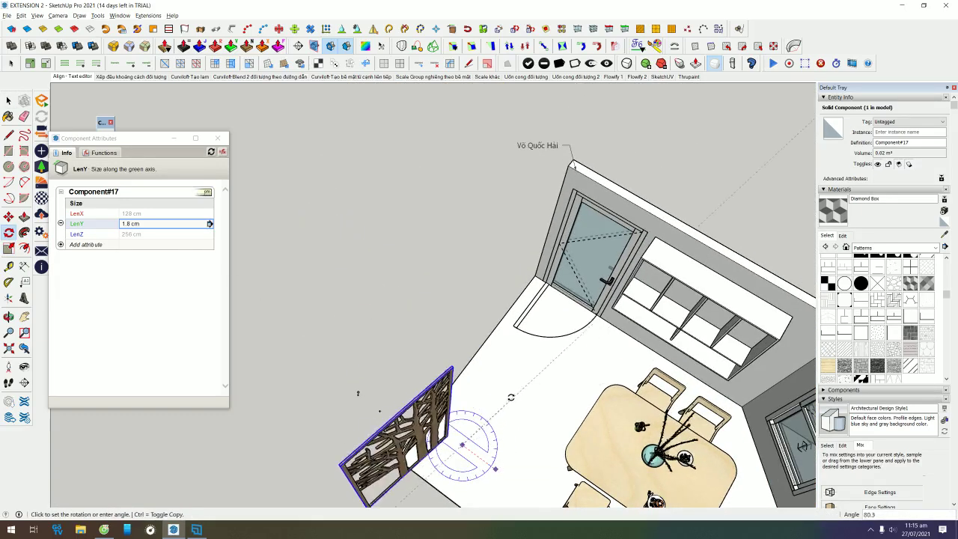
pyautogui.press('space')
# - Align the tree panel onto the wall beside the glass door
pyautogui.scroll(3, 552, 198)
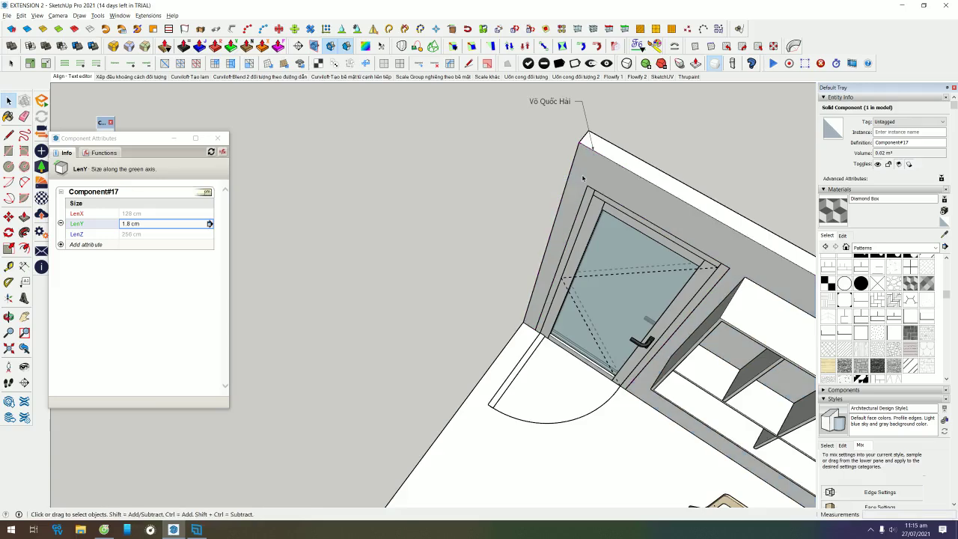
pyautogui.click(583, 177)
pyautogui.scroll(-3, 406, 325)
pyautogui.scroll(-2, 299, 454)
pyautogui.click(318, 468)
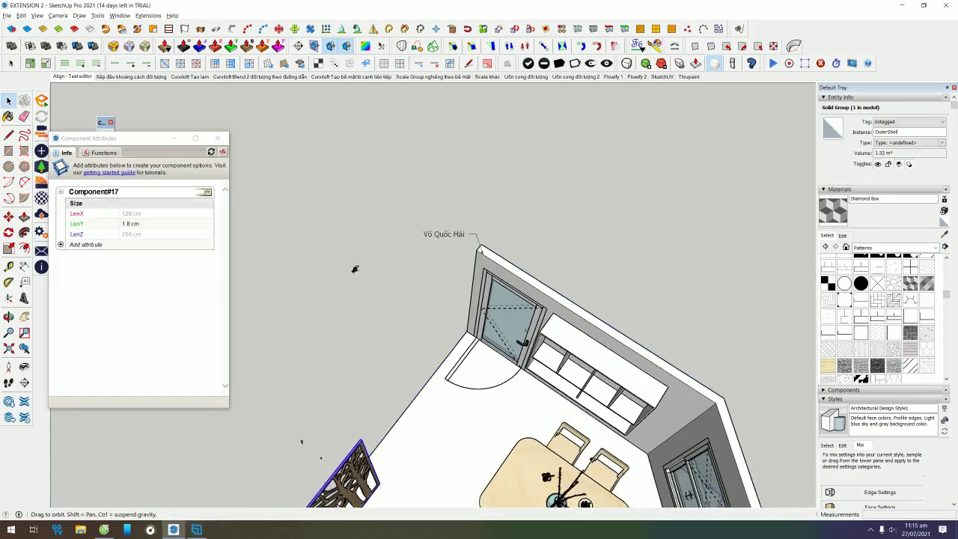
pyautogui.moveTo(352, 267); pyautogui.dragTo(242, 150, button='middle')
pyautogui.click(217, 137)
pyautogui.click(105, 137)
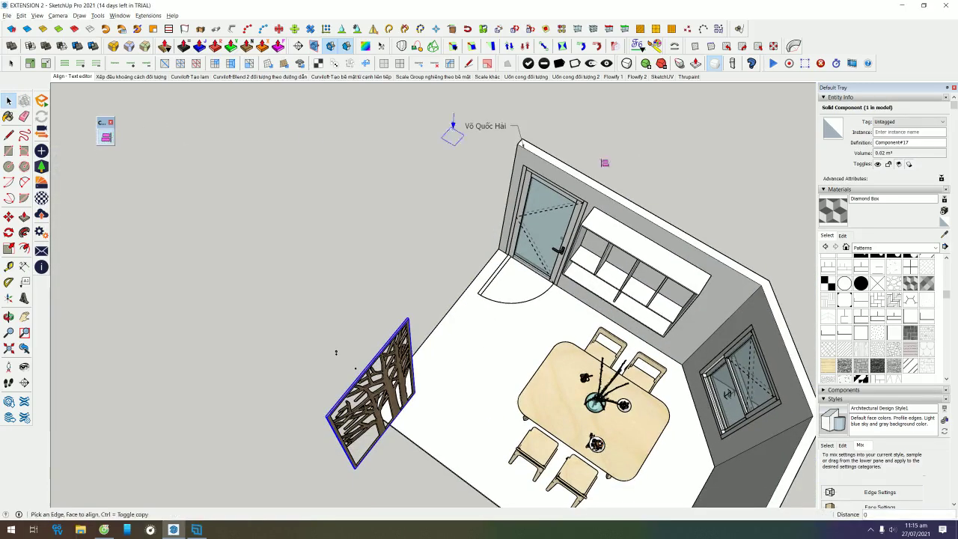
pyautogui.click(542, 172)
# - Scale the panel's height along the blue axis by 0.98
pyautogui.moveTo(289, 338)
pyautogui.mouseDown(button='middle')
pyautogui.moveTo(307, 329)
pyautogui.moveTo(616, 444)
pyautogui.moveTo(313, 157)
pyautogui.mouseUp(button='middle')
pyautogui.scroll(3, 311, 330)
pyautogui.scroll(2, 312, 330)
pyautogui.scroll(-3, 616, 445)
pyautogui.press('space')
pyautogui.scroll(2, 312, 157)
pyautogui.press('s')
pyautogui.click(315, 220)
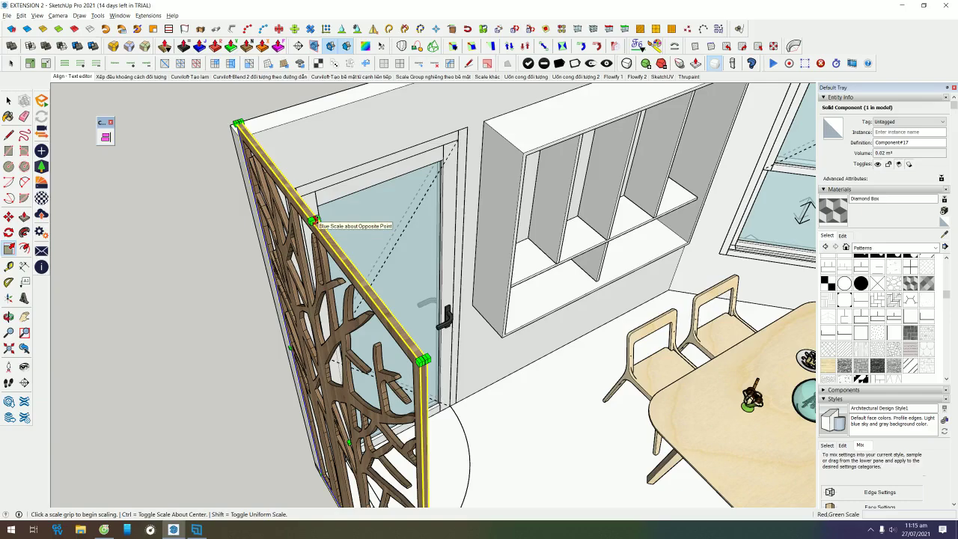
pyautogui.click(255, 230)
pyautogui.moveTo(256, 230)
pyautogui.mouseDown(button='middle')
pyautogui.moveTo(344, 224)
pyautogui.moveTo(573, 352)
pyautogui.moveTo(304, 328)
pyautogui.mouseUp(button='middle')
pyautogui.press('space')
pyautogui.scroll(-3, 410, 259)
pyautogui.scroll(-1, 301, 287)
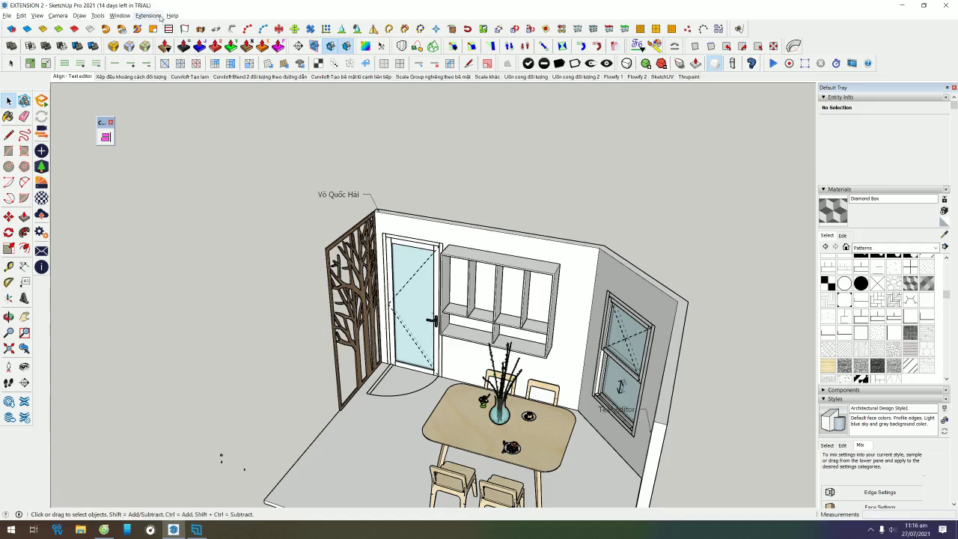
# - Look up the Align Tool shortcut in Preferences > Shortcuts, finding Alt+A
pyautogui.click(120, 15)
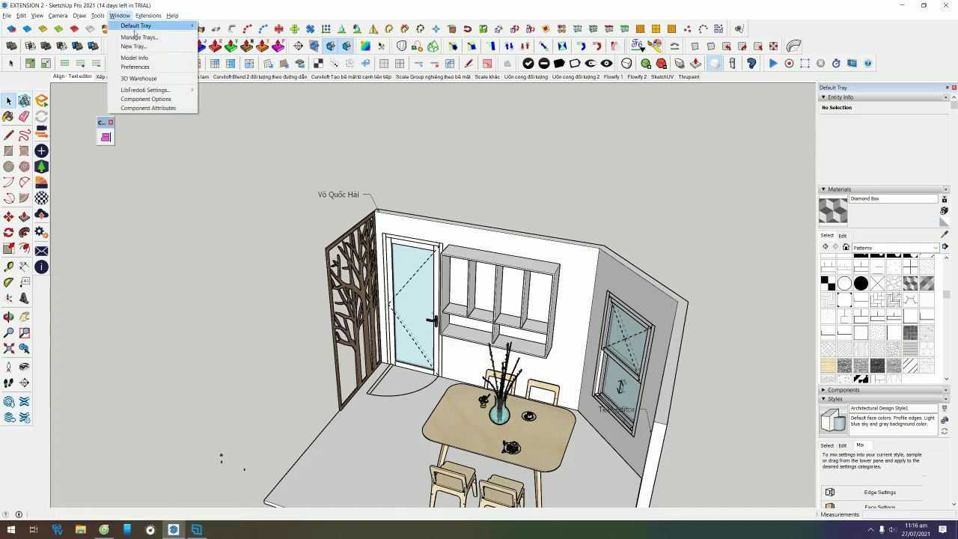
pyautogui.click(134, 67)
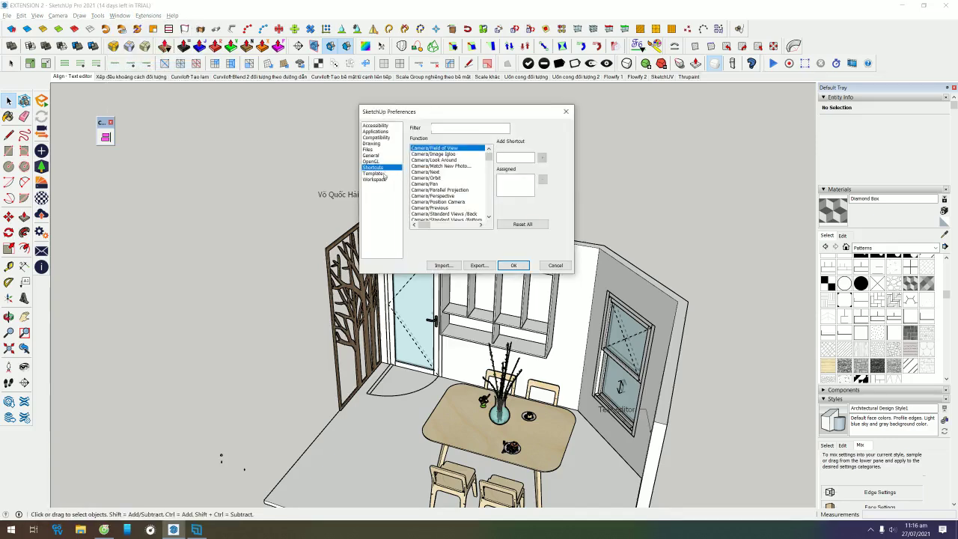
pyautogui.write('align')
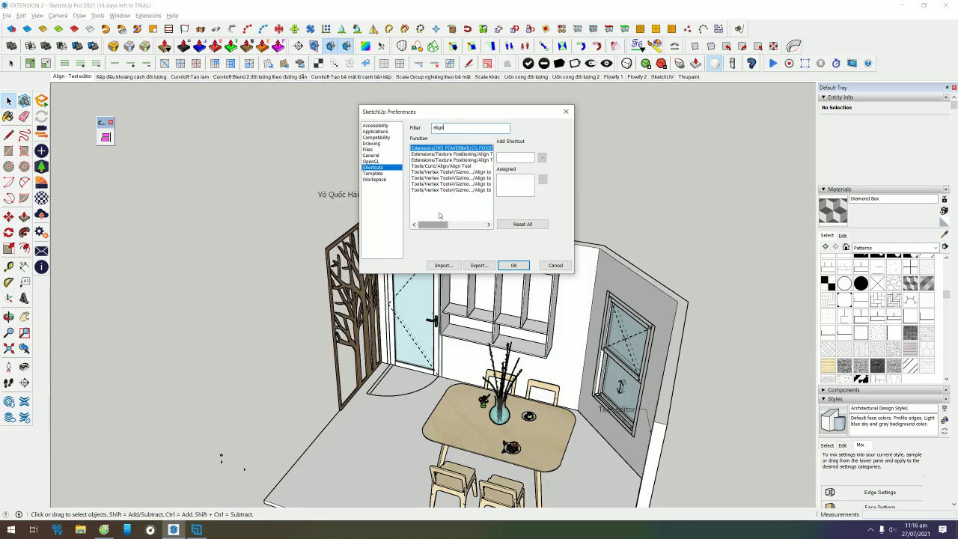
pyautogui.click(456, 166)
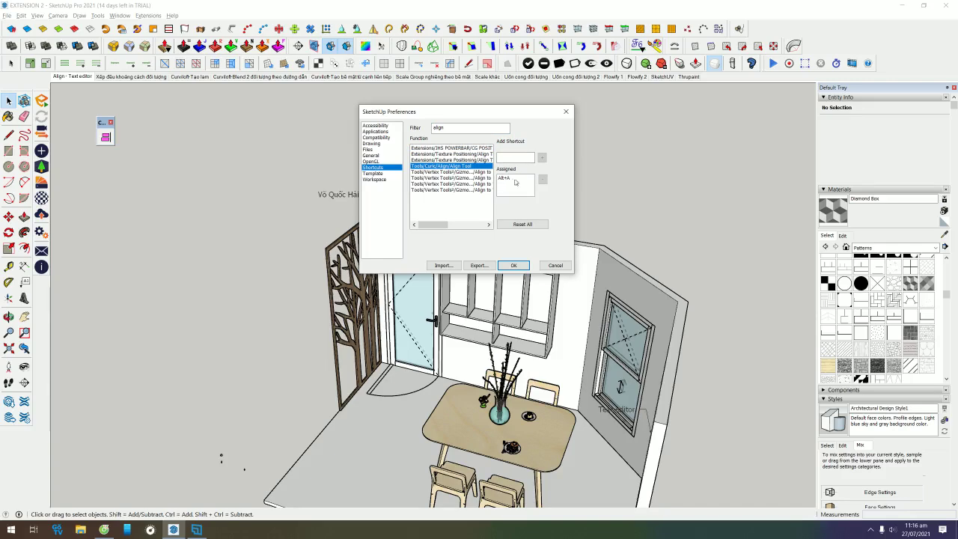
pyautogui.click(513, 265)
# - Align the tree panel to the floor edge using Alt+A
pyautogui.moveTo(345, 419)
pyautogui.mouseDown(button='middle')
pyautogui.moveTo(383, 357)
pyautogui.moveTo(321, 247)
pyautogui.mouseUp(button='middle')
pyautogui.click(316, 236)
pyautogui.hotkey('alt', 'a')
pyautogui.moveTo(554, 224)
pyautogui.mouseDown(button='middle')
pyautogui.moveTo(563, 234)
pyautogui.moveTo(165, 282)
pyautogui.moveTo(430, 320)
pyautogui.moveTo(310, 482)
pyautogui.moveTo(143, 282)
pyautogui.moveTo(411, 328)
pyautogui.moveTo(644, 305)
pyautogui.mouseUp(button='middle')
pyautogui.click(310, 483)
# - Open the tree panel's Dynamic Components attributes
pyautogui.click(142, 282)
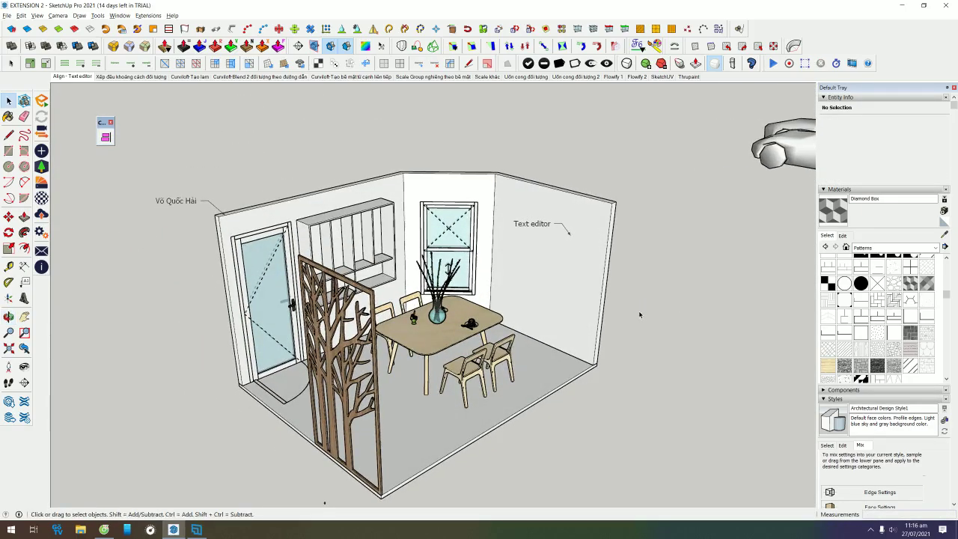
pyautogui.keyDown('shift'); pyautogui.moveTo(580, 304); pyautogui.dragTo(577, 264, button='middle'); pyautogui.keyUp('shift')
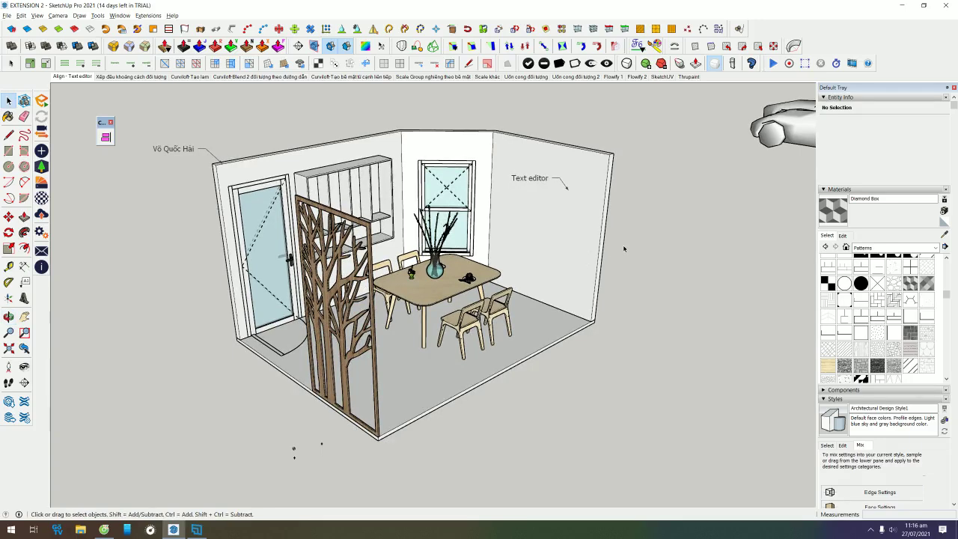
pyautogui.moveTo(623, 245); pyautogui.dragTo(582, 256, button='middle')
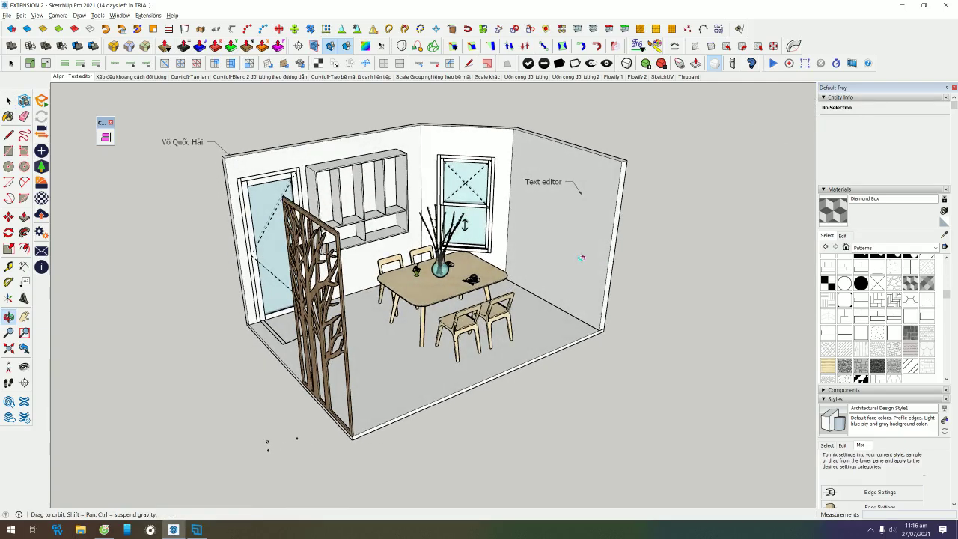
pyautogui.click(302, 210)
pyautogui.rightClick(302, 204)
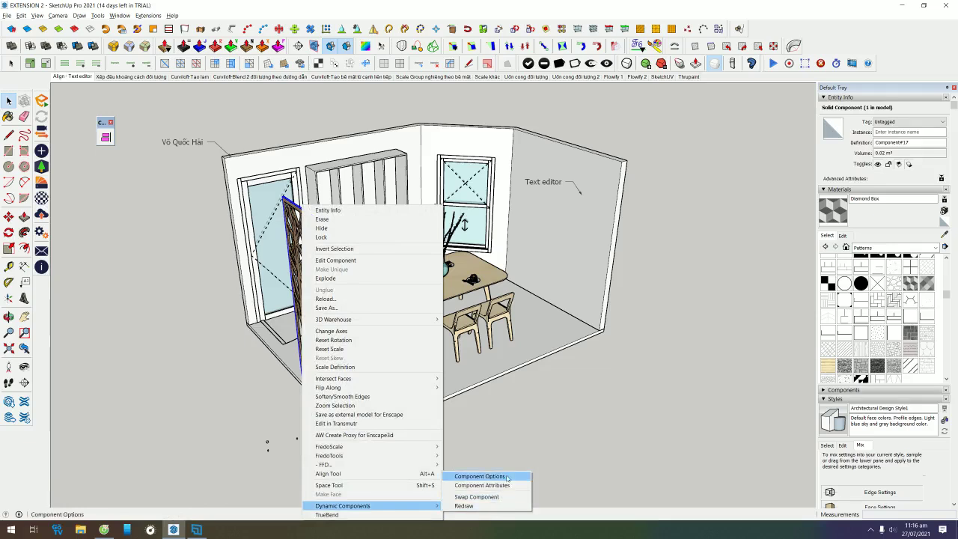
pyautogui.click(515, 487)
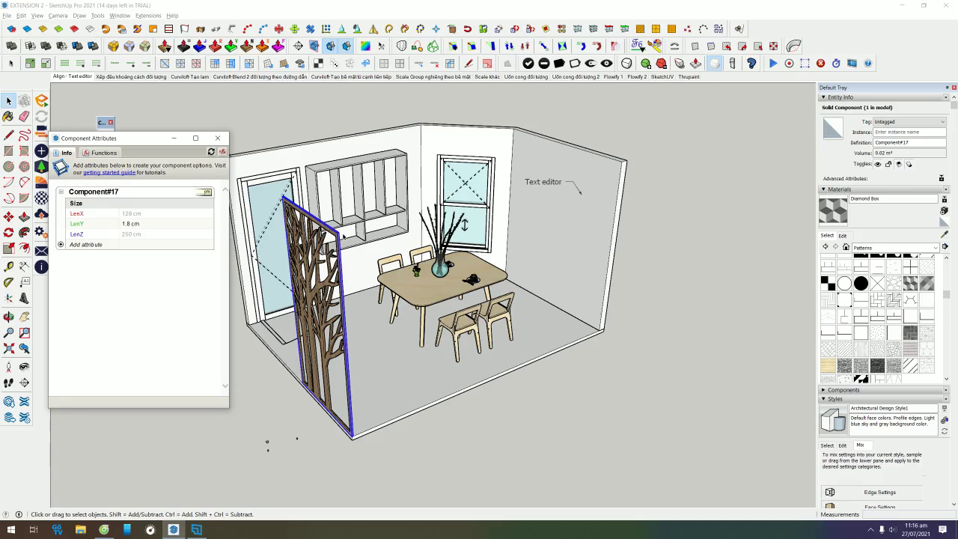
# - Set the panel's LenY thickness to a fixed 1.8 cm and close the attributes window
pyautogui.click(157, 225)
pyautogui.click(119, 225)
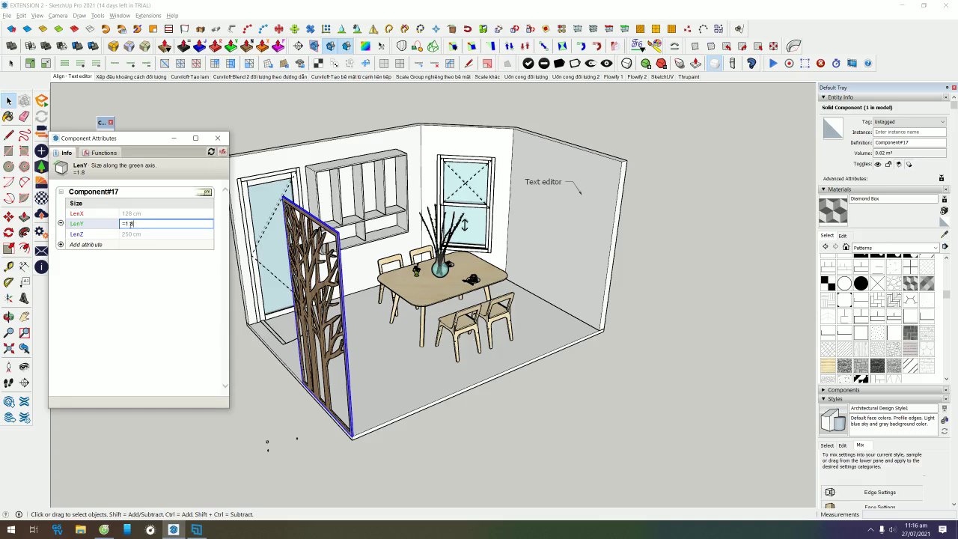
pyautogui.write('cm')
pyautogui.press('Return')
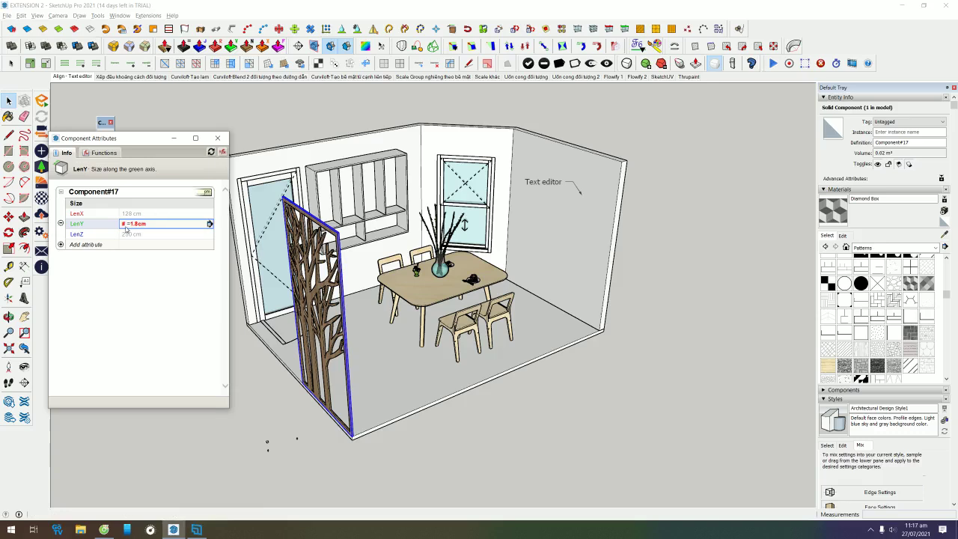
pyautogui.click(151, 225)
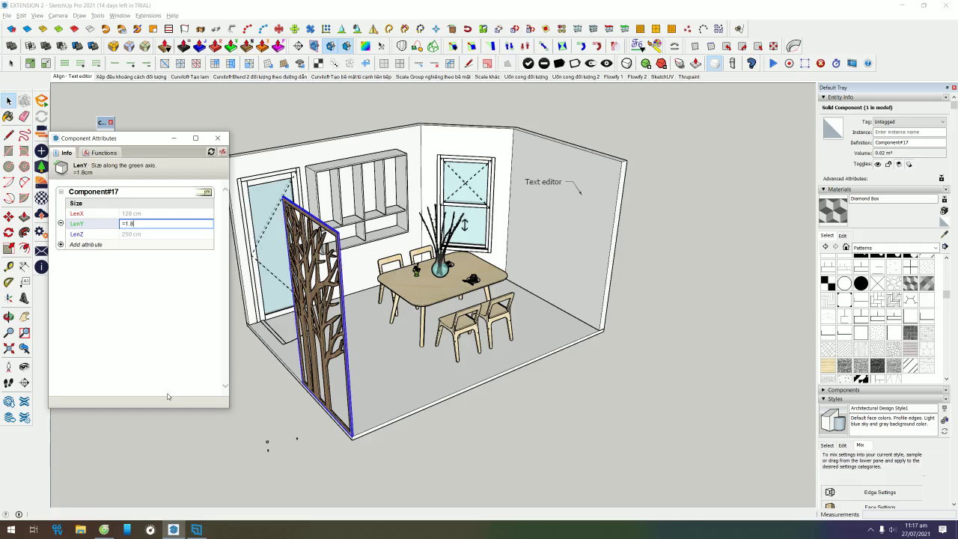
pyautogui.press('Return')
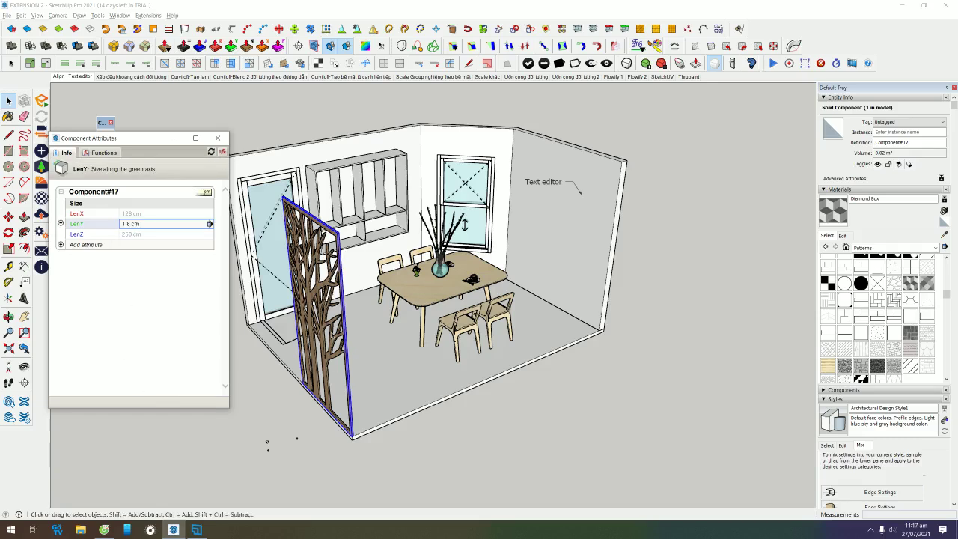
pyautogui.scroll(1, 337, 252)
pyautogui.scroll(1, 337, 251)
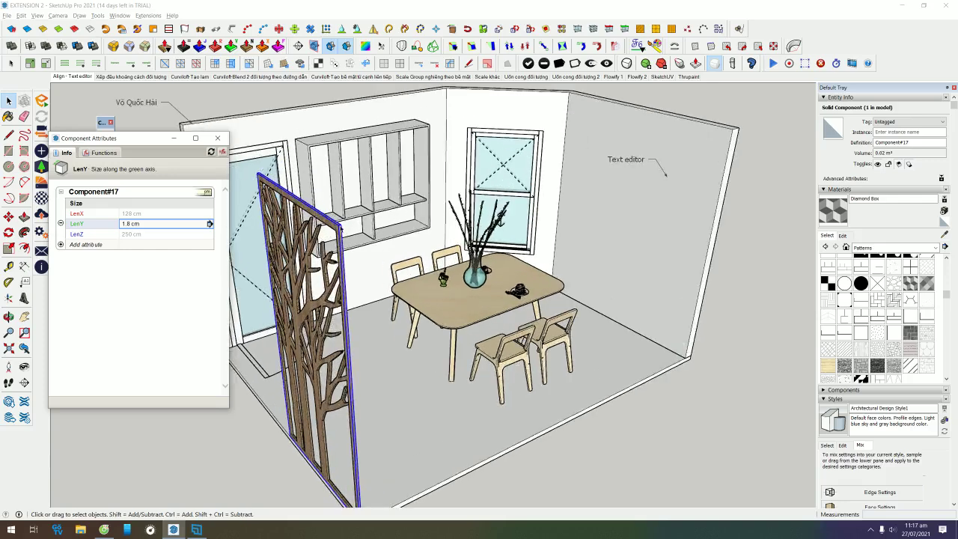
pyautogui.click(217, 138)
# - Place the extruded 'MY HOUSE' 3D text on the room wall
pyautogui.moveTo(449, 336); pyautogui.dragTo(367, 387, button='middle')
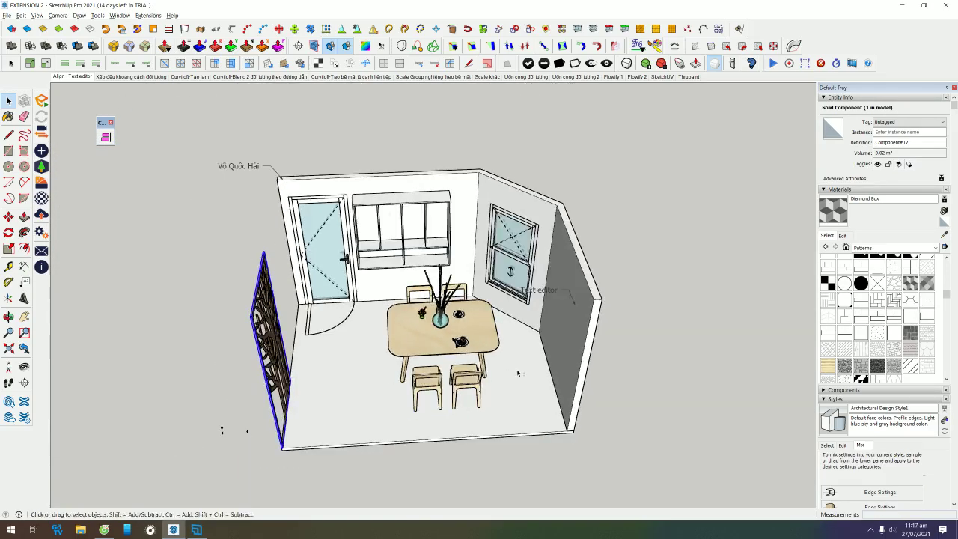
pyautogui.moveTo(517, 373); pyautogui.dragTo(559, 288, button='middle')
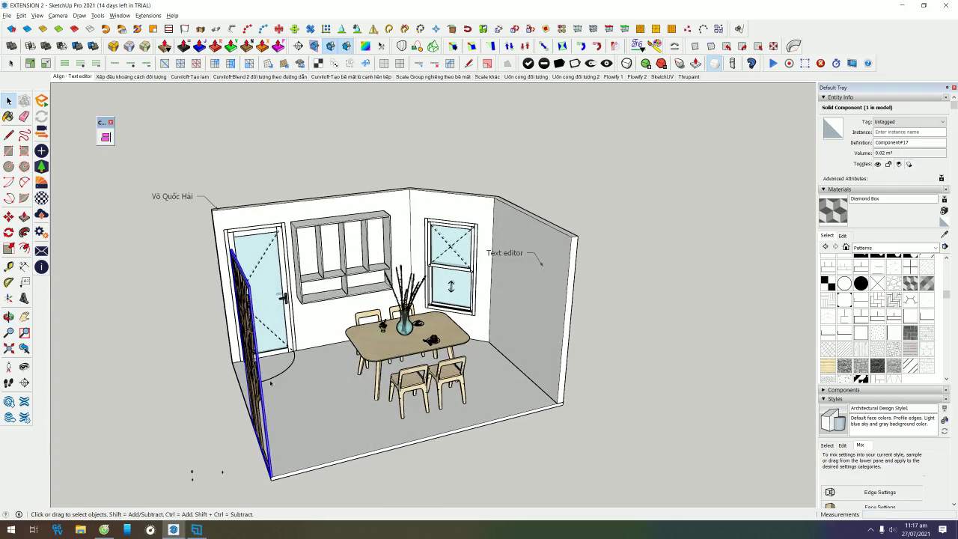
pyautogui.scroll(1, 513, 261)
pyautogui.scroll(1, 513, 254)
pyautogui.scroll(1, 514, 240)
pyautogui.scroll(1, 514, 227)
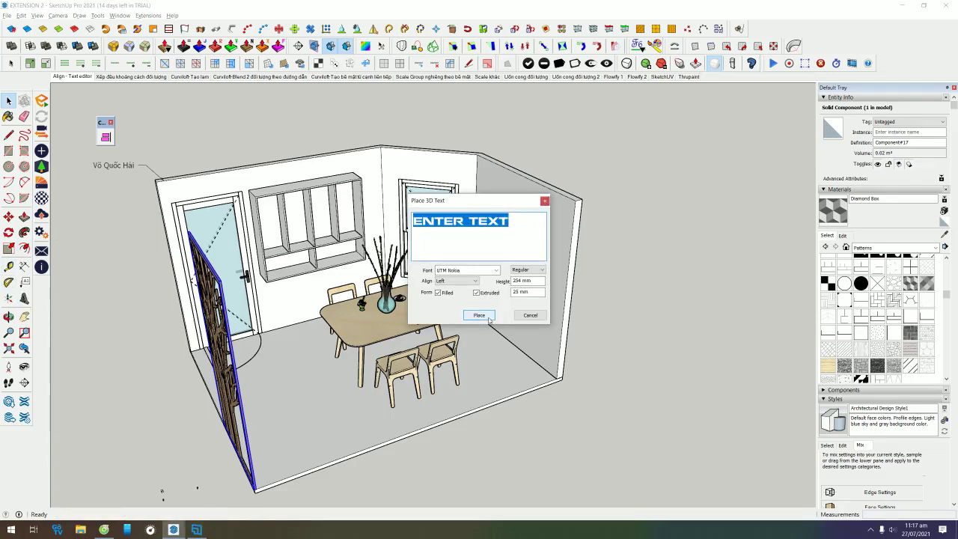
pyautogui.write('MY HOUSE')
pyautogui.click(479, 315)
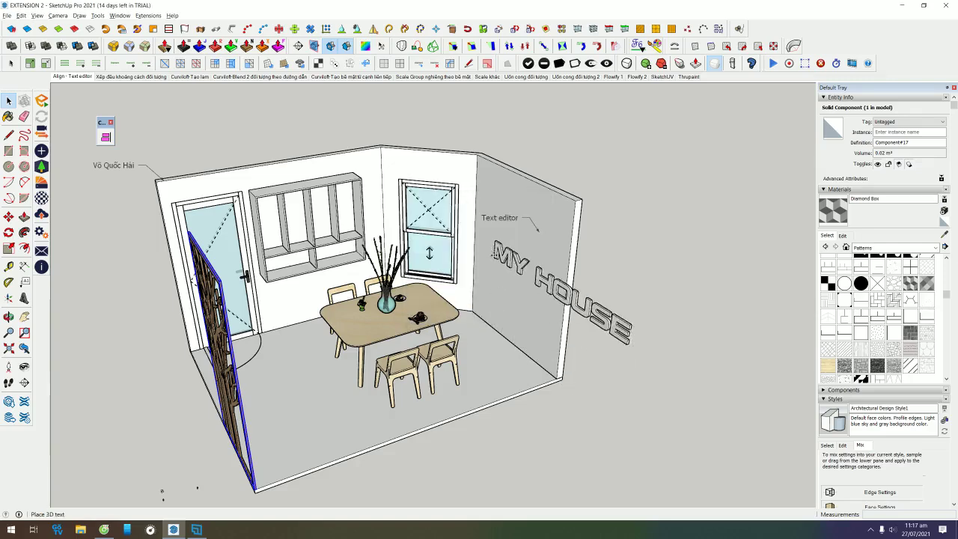
pyautogui.click(480, 252)
# - Orbit around the room to inspect the MY HOUSE text on the wall
pyautogui.moveTo(480, 252); pyautogui.dragTo(735, 307, button='middle')
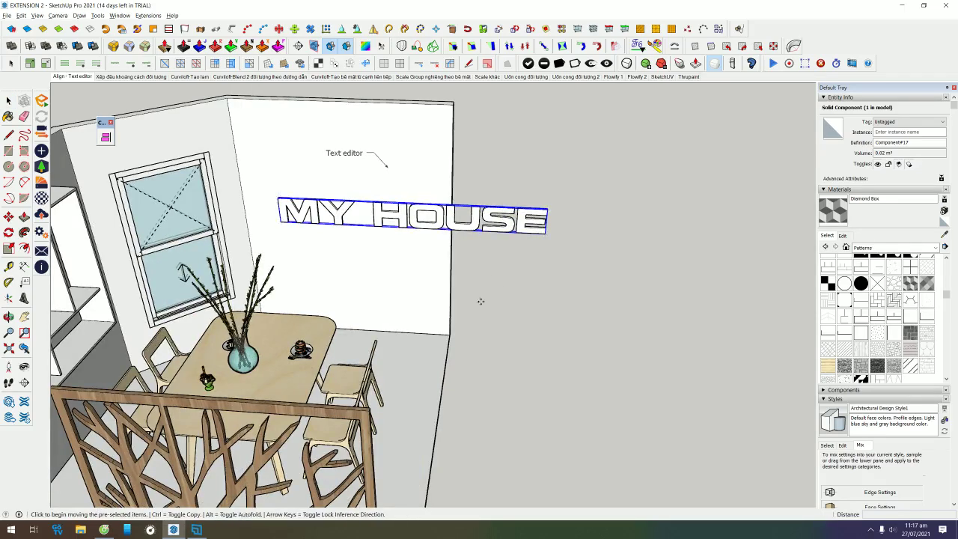
pyautogui.scroll(2, 384, 231)
pyautogui.scroll(1, 384, 230)
pyautogui.moveTo(384, 230); pyautogui.dragTo(434, 221, button='middle')
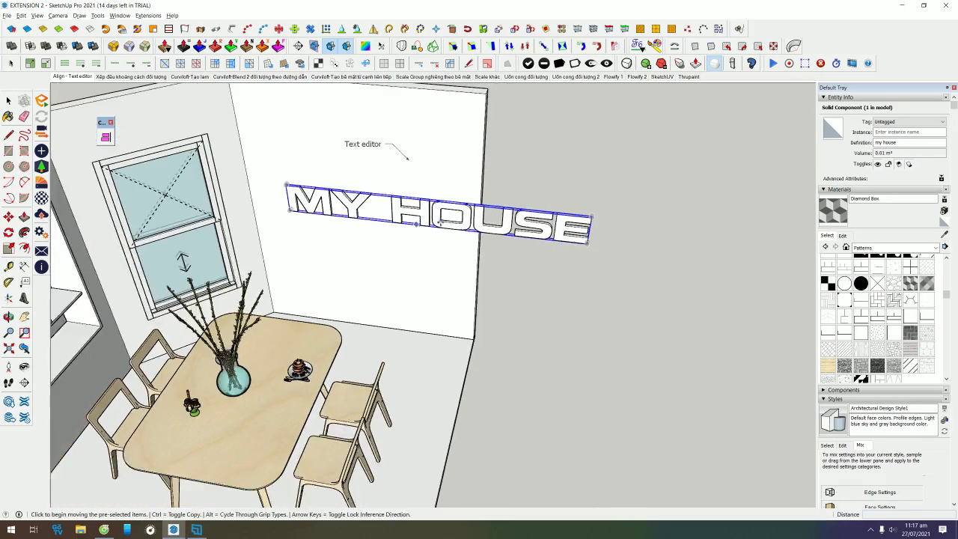
pyautogui.press('m')
pyautogui.press('space')
# - Cancel a new 3D text and delete the MY HOUSE text
pyautogui.keyDown('shift'); pyautogui.moveTo(437, 219); pyautogui.dragTo(404, 286, button='middle'); pyautogui.keyUp('shift')
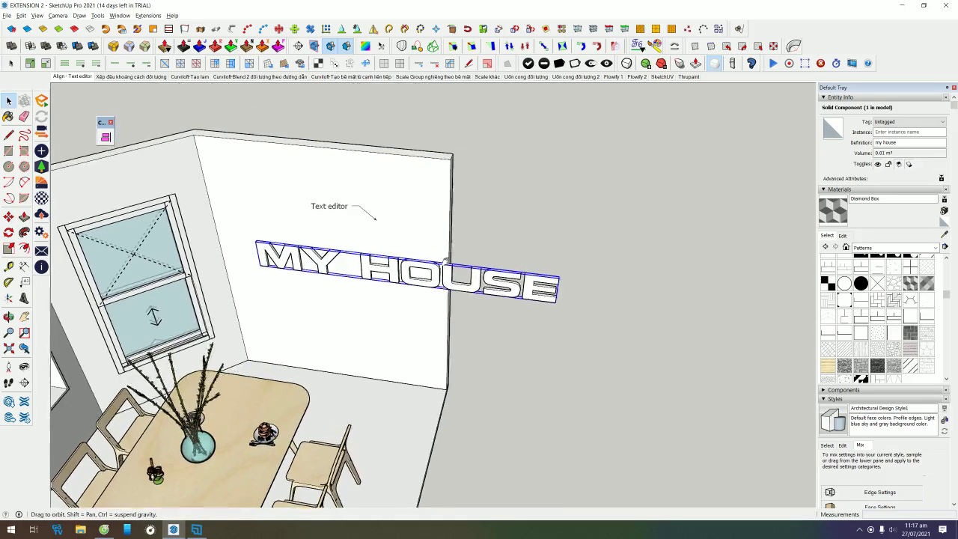
pyautogui.click(25, 298)
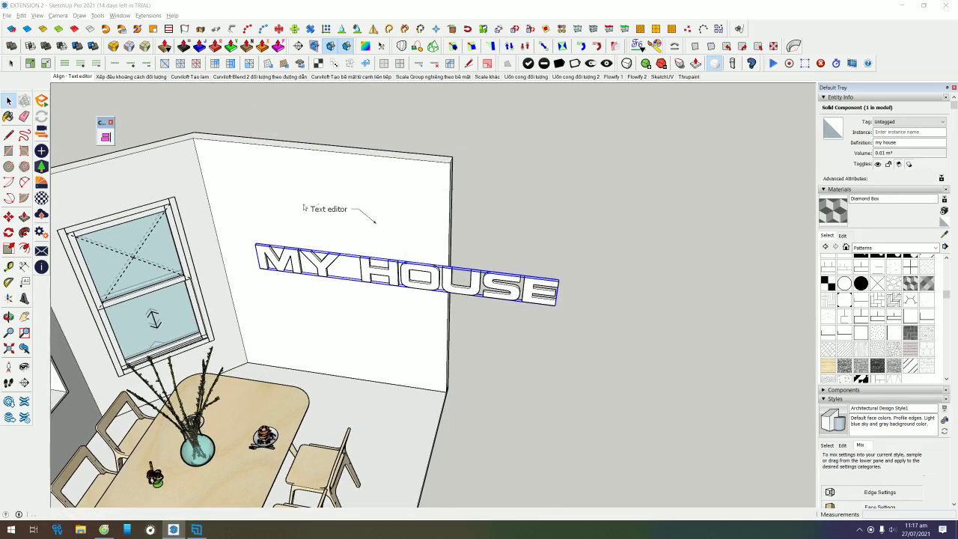
pyautogui.moveTo(446, 202); pyautogui.dragTo(497, 165)
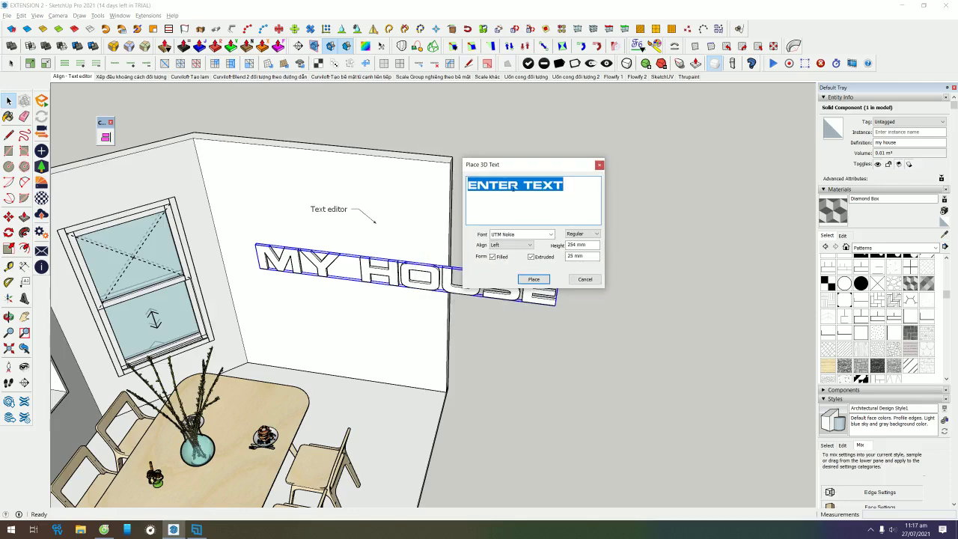
pyautogui.click(582, 282)
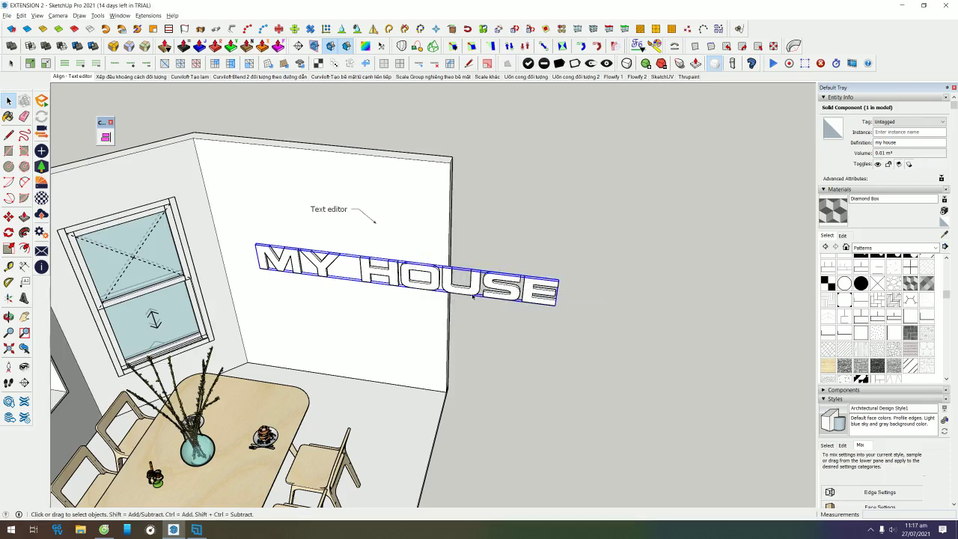
pyautogui.press('Delete')
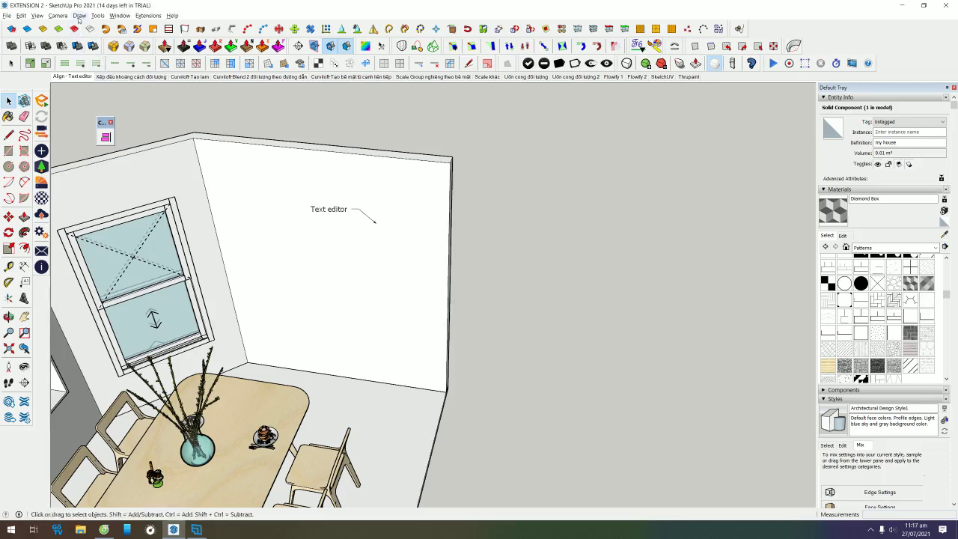
# - Start Editable 3D Text on the wall and enter 'my house'
pyautogui.click(79, 15)
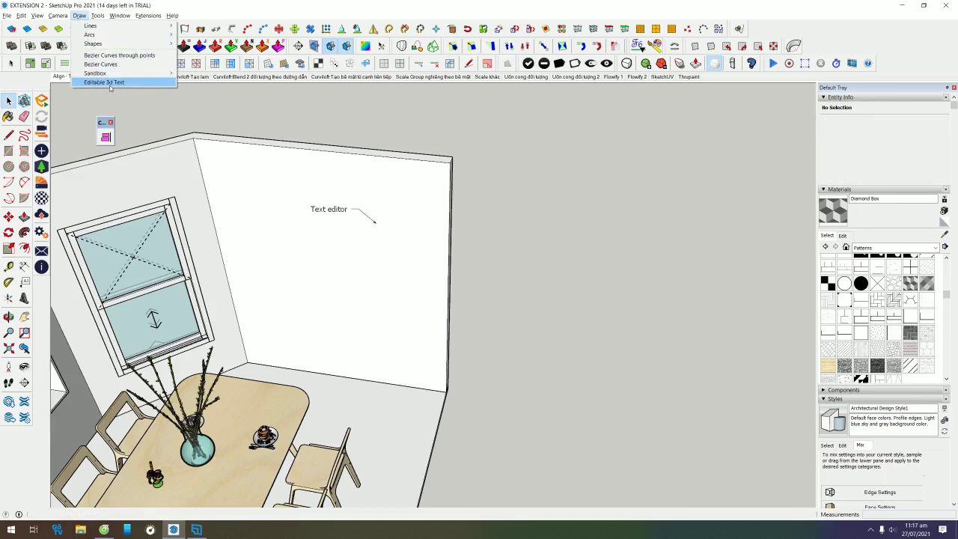
pyautogui.click(111, 82)
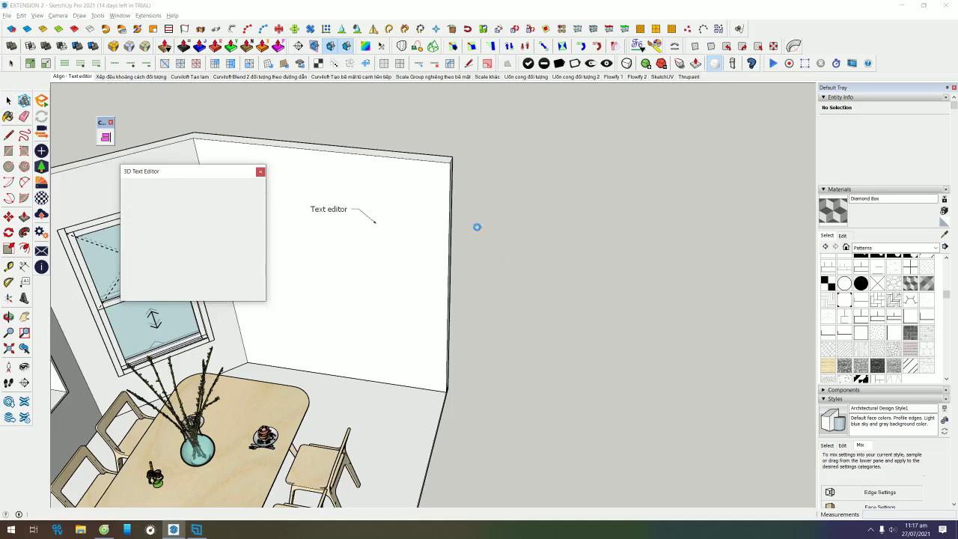
pyautogui.moveTo(167, 172); pyautogui.dragTo(607, 174)
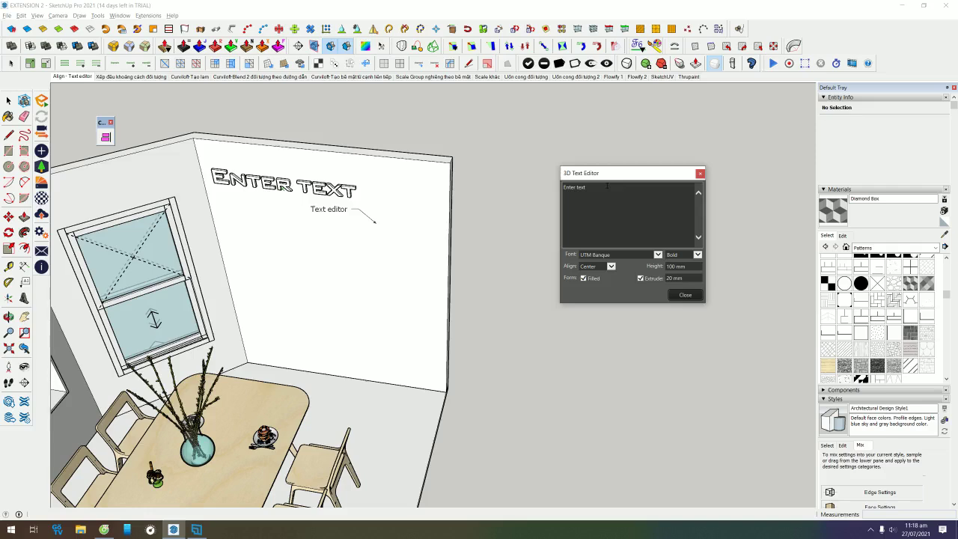
pyautogui.moveTo(605, 177)
pyautogui.mouseDown()
pyautogui.moveTo(558, 176)
pyautogui.moveTo(579, 183)
pyautogui.mouseUp()
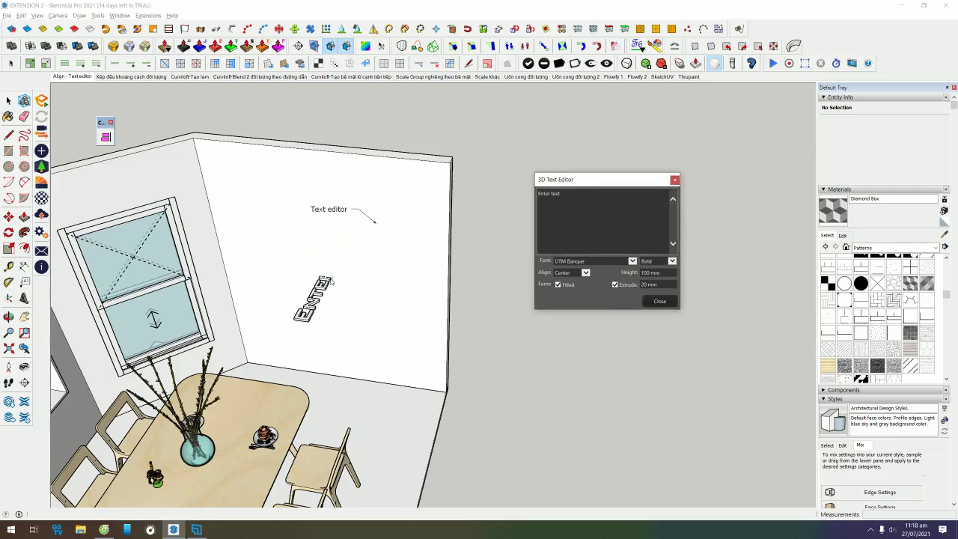
pyautogui.click(412, 205)
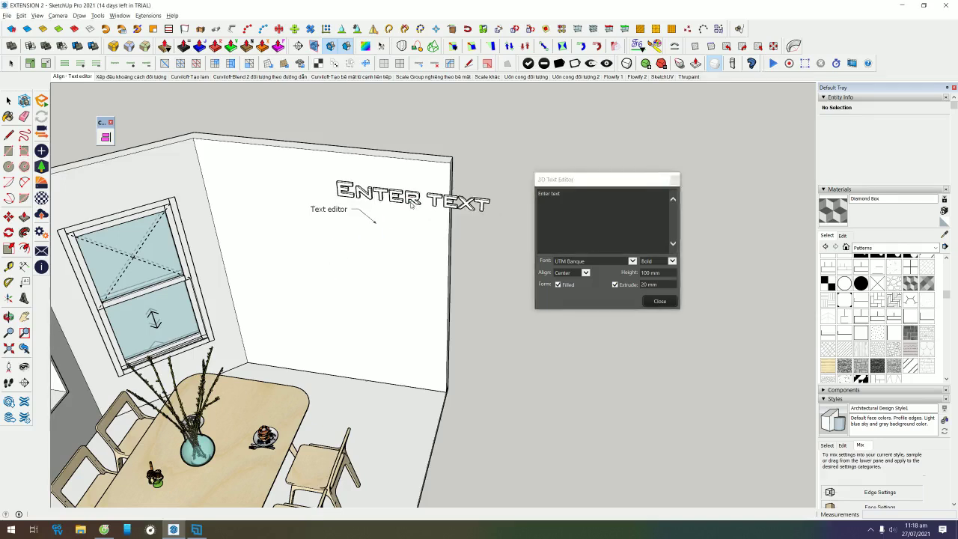
pyautogui.click(632, 228)
pyautogui.write('my house')
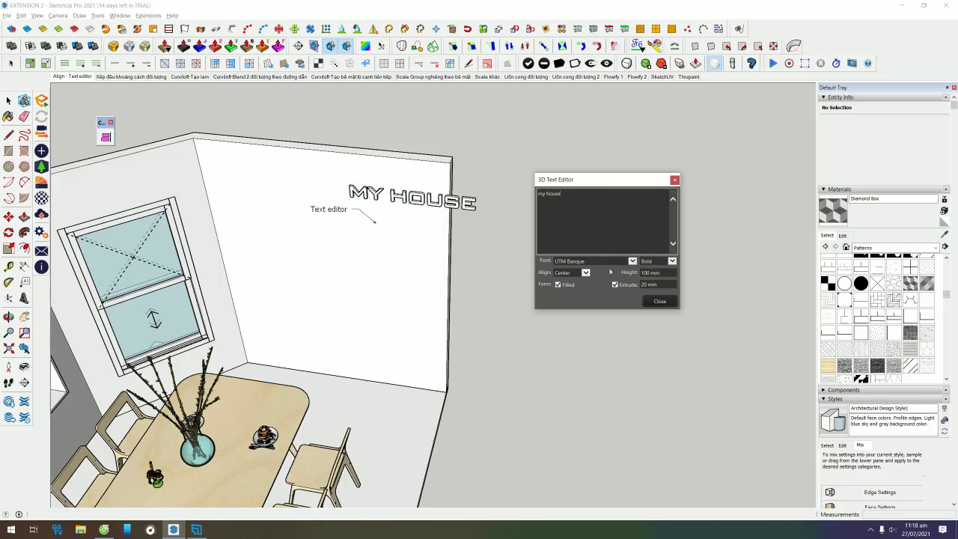
# - Style the text UTM Banque Bold, filled and extruded 20 mm, then close the editor
pyautogui.click(632, 260)
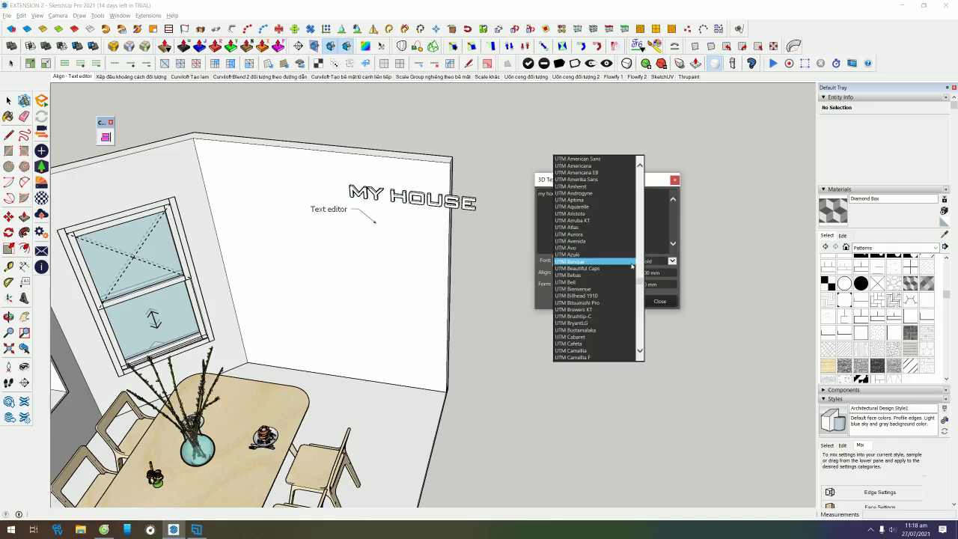
pyautogui.click(672, 260)
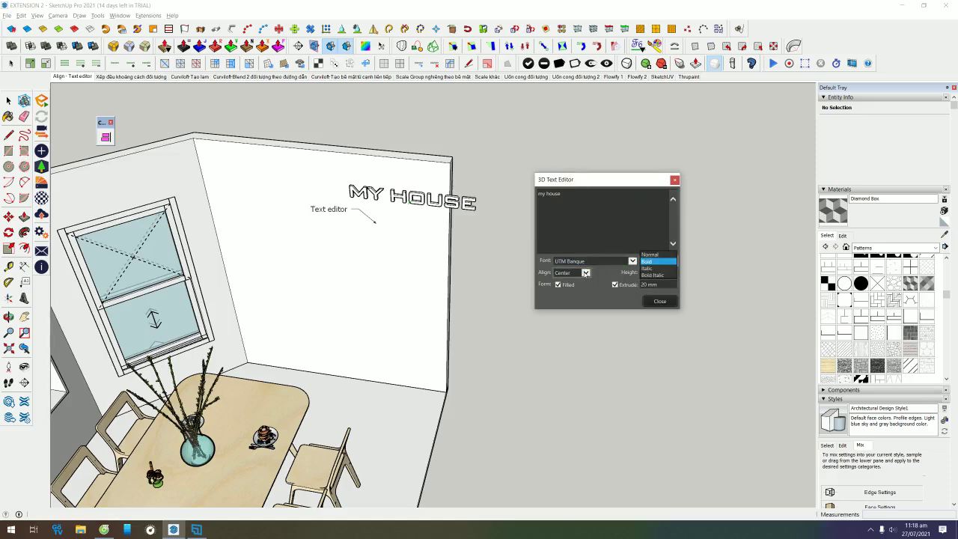
pyautogui.click(599, 300)
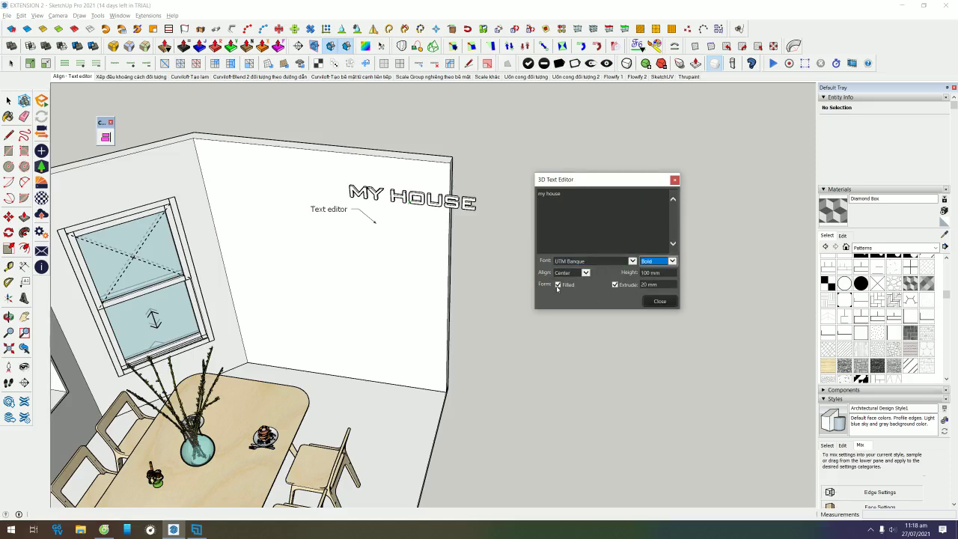
pyautogui.click(557, 285)
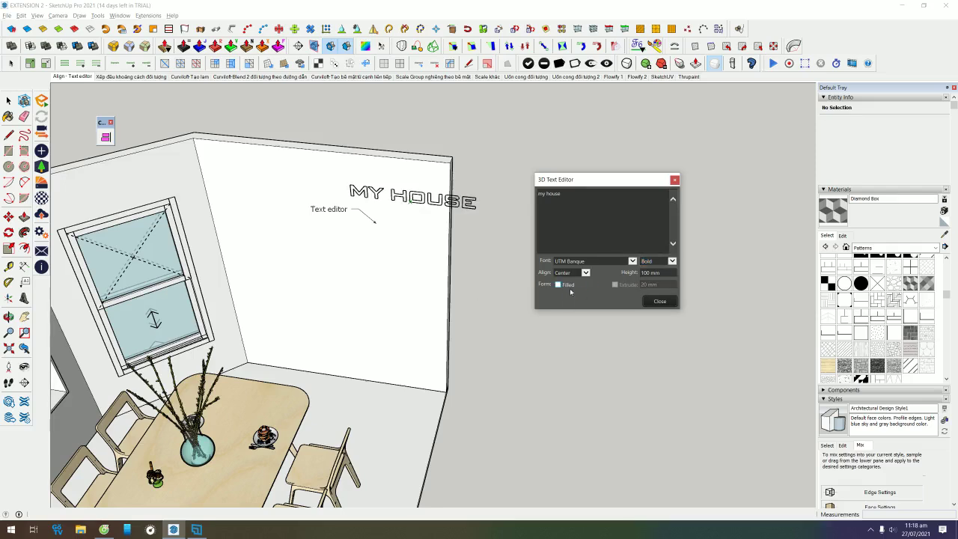
pyautogui.scroll(5, 456, 220)
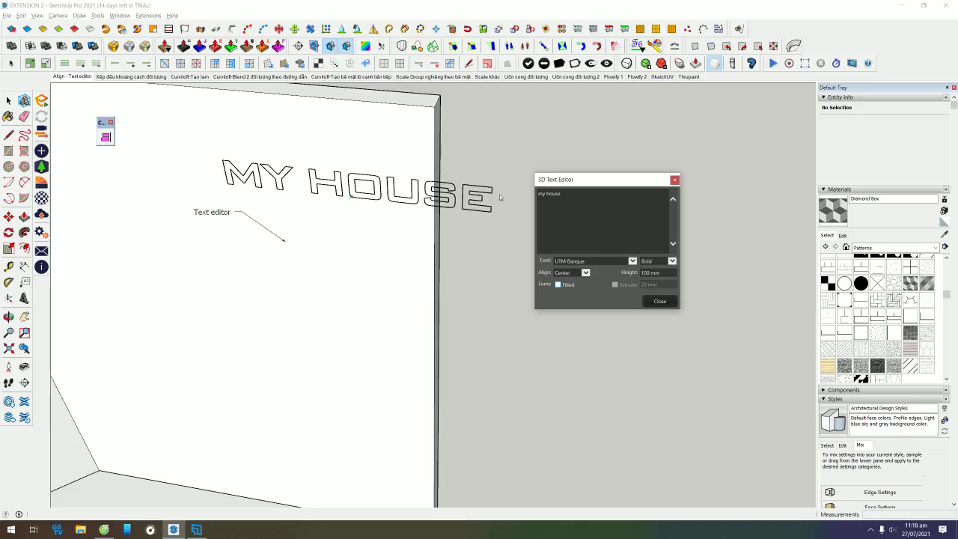
pyautogui.click(558, 285)
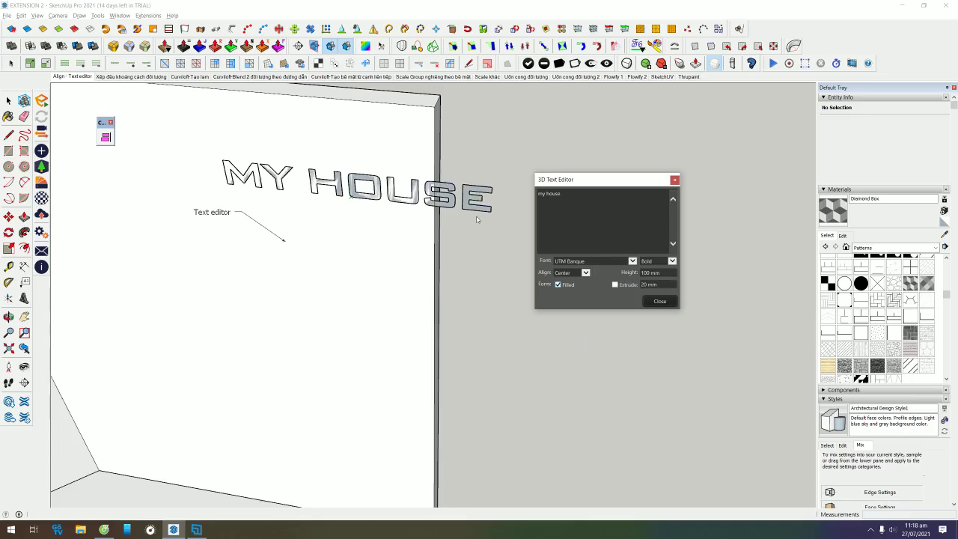
pyautogui.click(615, 284)
pyautogui.moveTo(489, 160); pyautogui.dragTo(481, 202, button='middle')
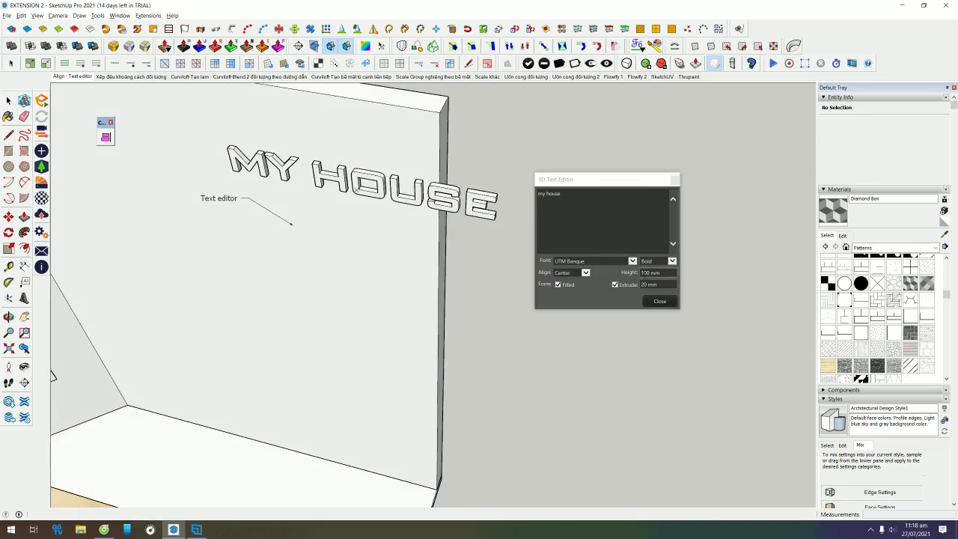
pyautogui.click(659, 301)
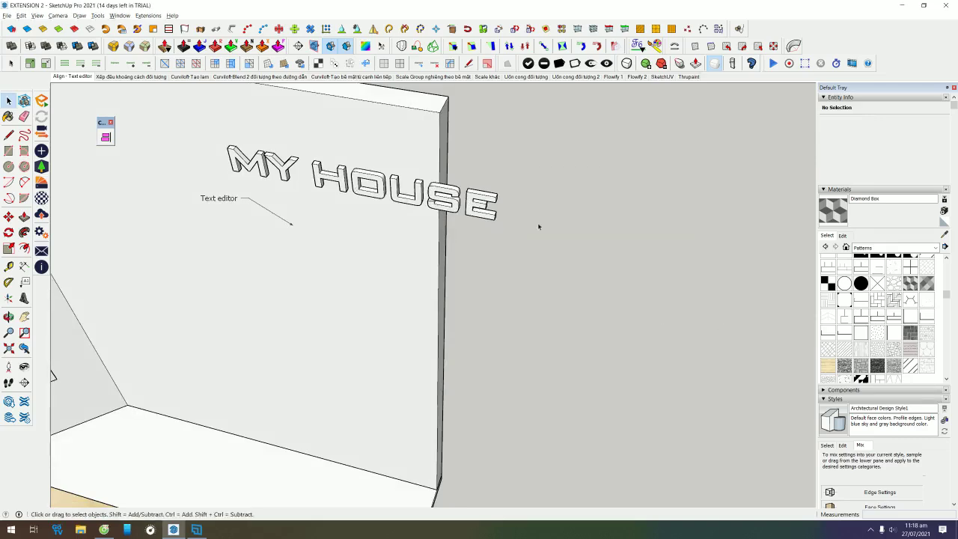
# - Move the MY HOUSE text left along the wall
pyautogui.moveTo(537, 222); pyautogui.dragTo(513, 223, button='middle')
pyautogui.click(514, 225)
pyautogui.press('m')
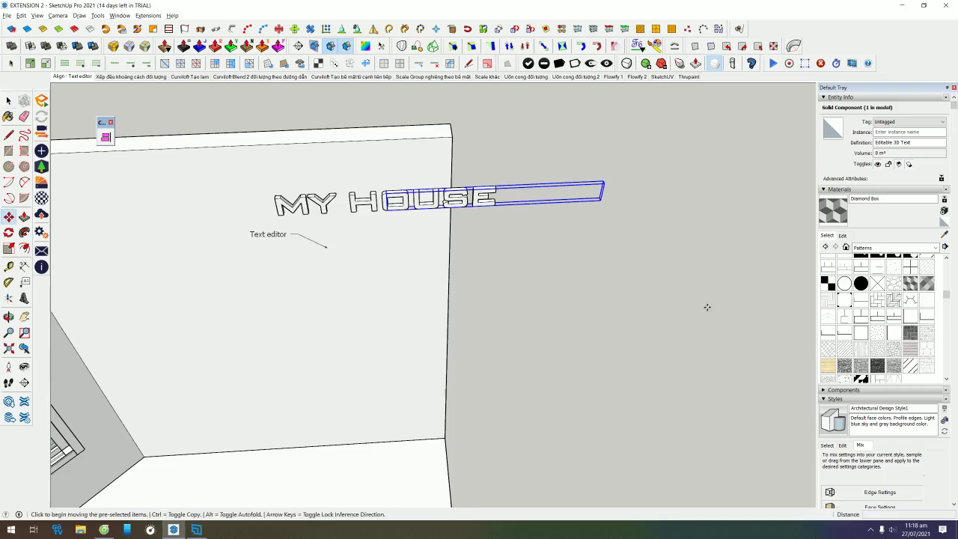
pyautogui.click(704, 308)
pyautogui.press('space')
pyautogui.moveTo(637, 316); pyautogui.dragTo(434, 207, button='middle')
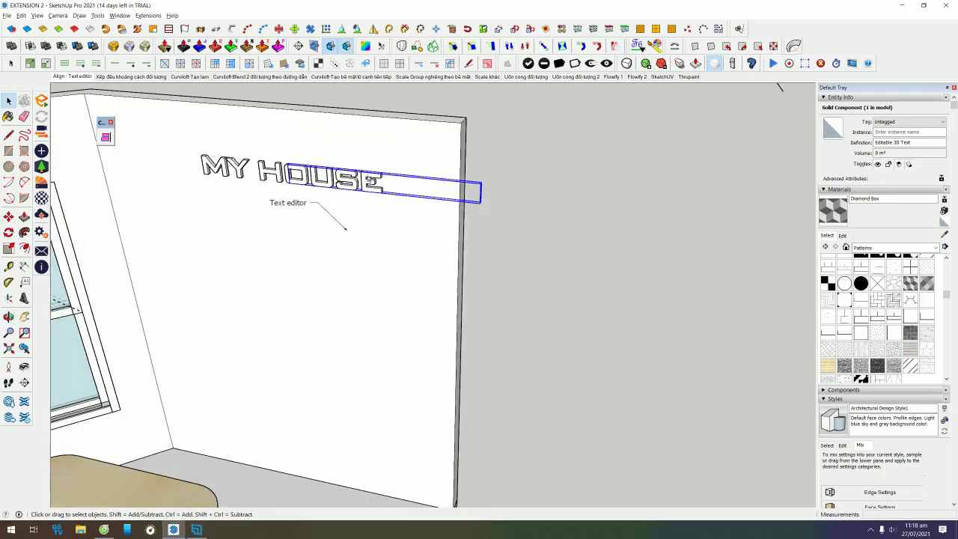
# - Reopen the MY HOUSE text in the 3D Text Editor and select its wording
pyautogui.rightClick(367, 179)
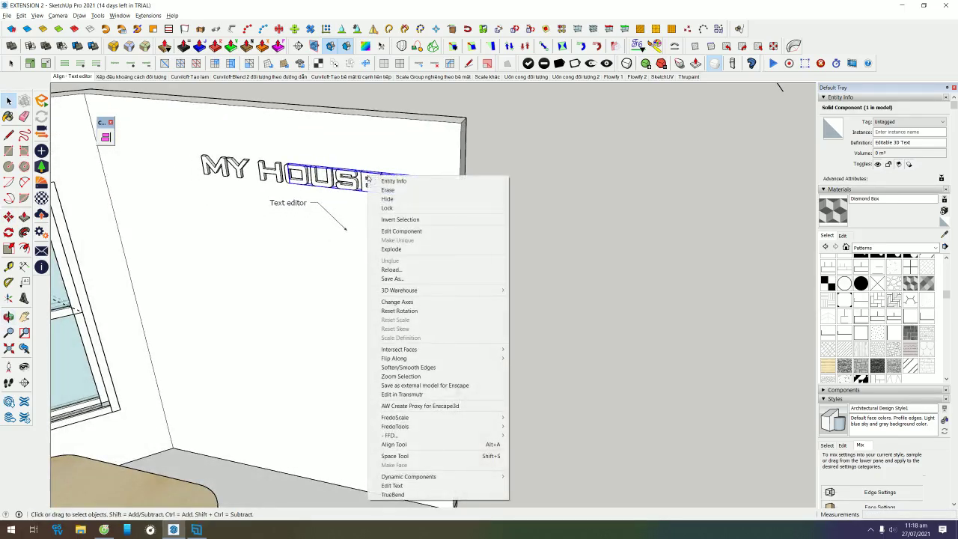
pyautogui.click(393, 486)
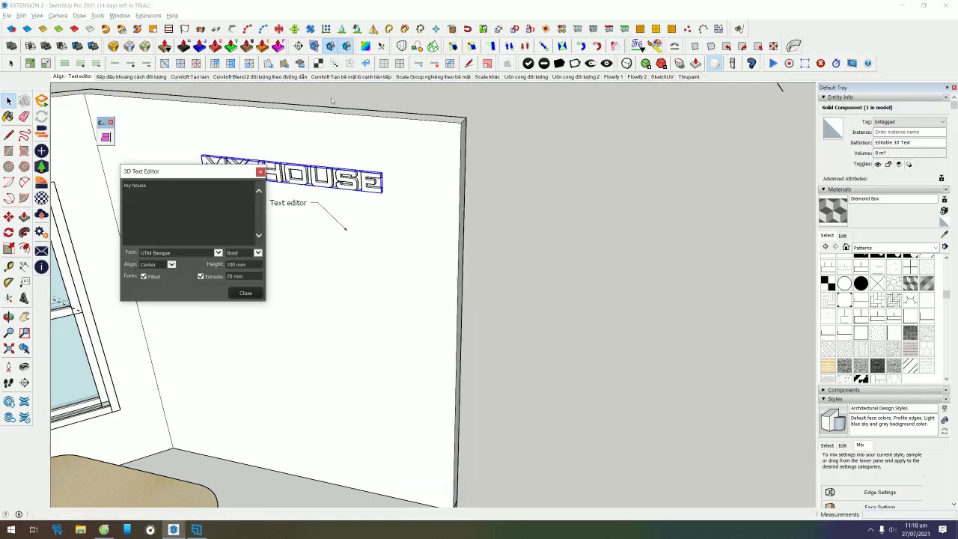
pyautogui.moveTo(182, 171); pyautogui.dragTo(618, 154)
pyautogui.tripleClick(595, 175)
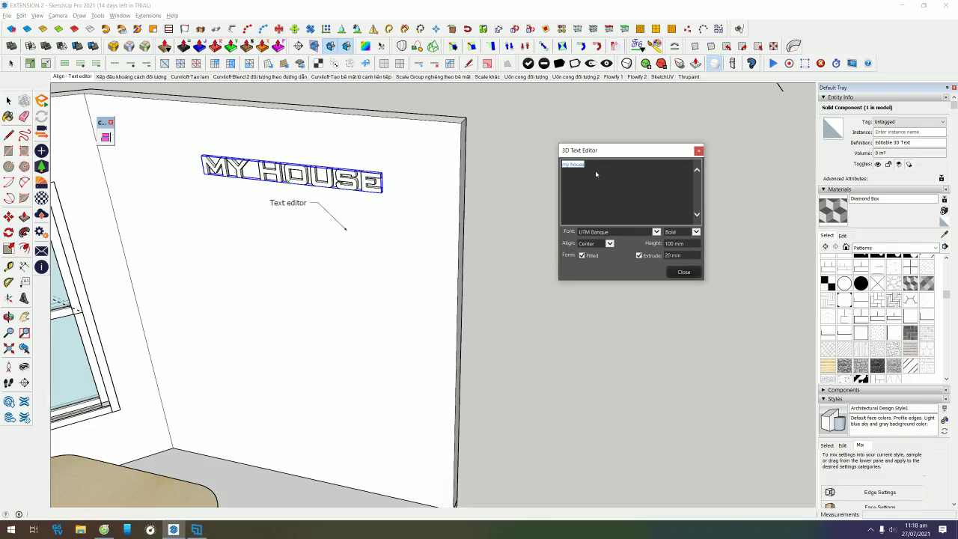
pyautogui.click(653, 187)
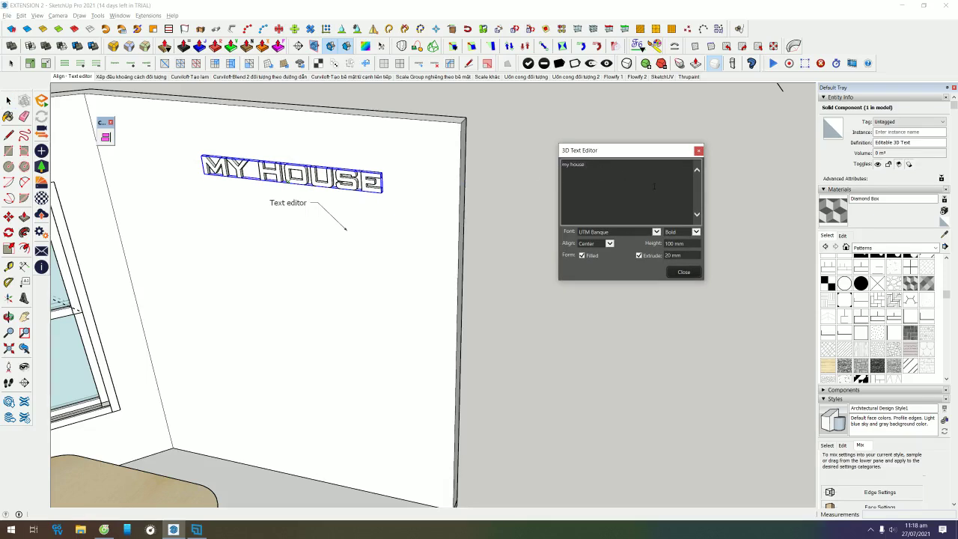
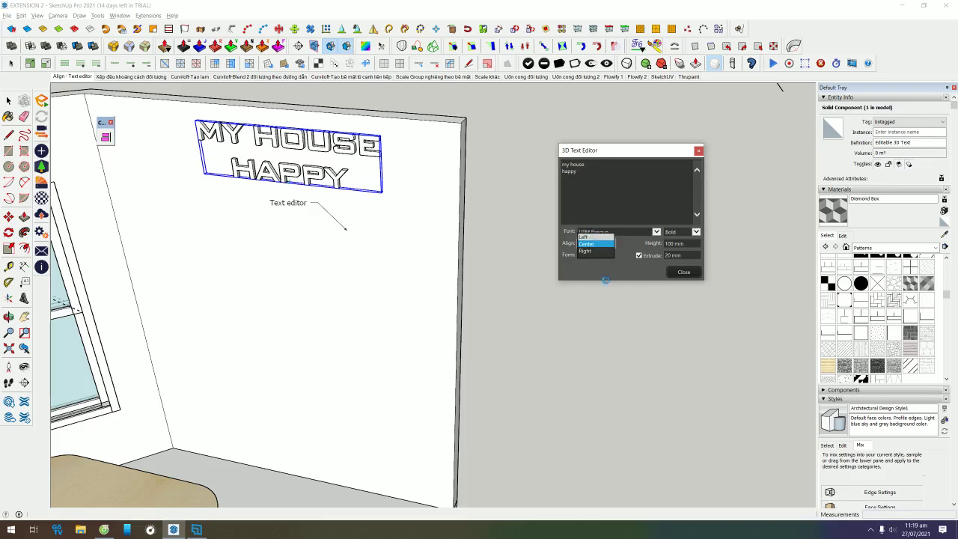
# - Left-align the MY HOUSE / HAPPY 3D text, close the editor, and pick the text up to move it
pyautogui.click(591, 237)
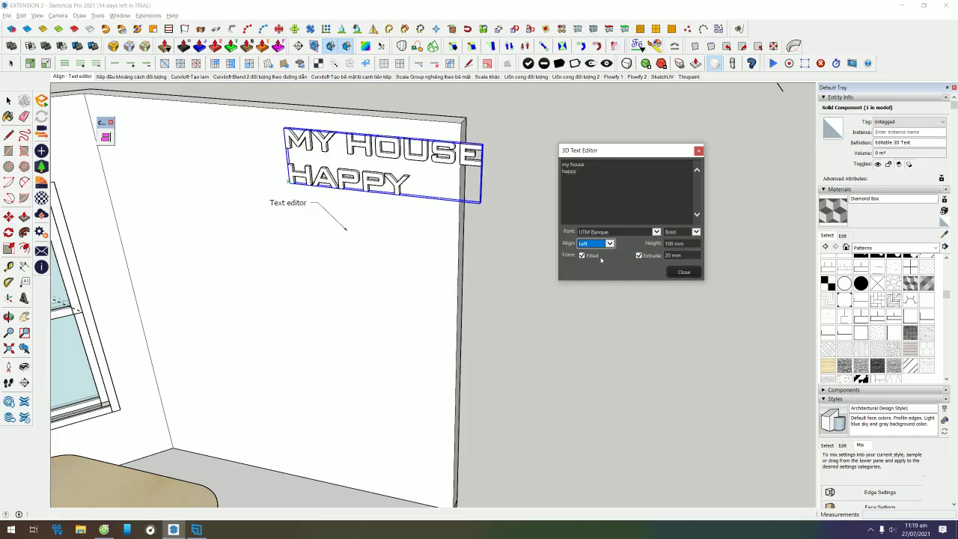
pyautogui.click(683, 272)
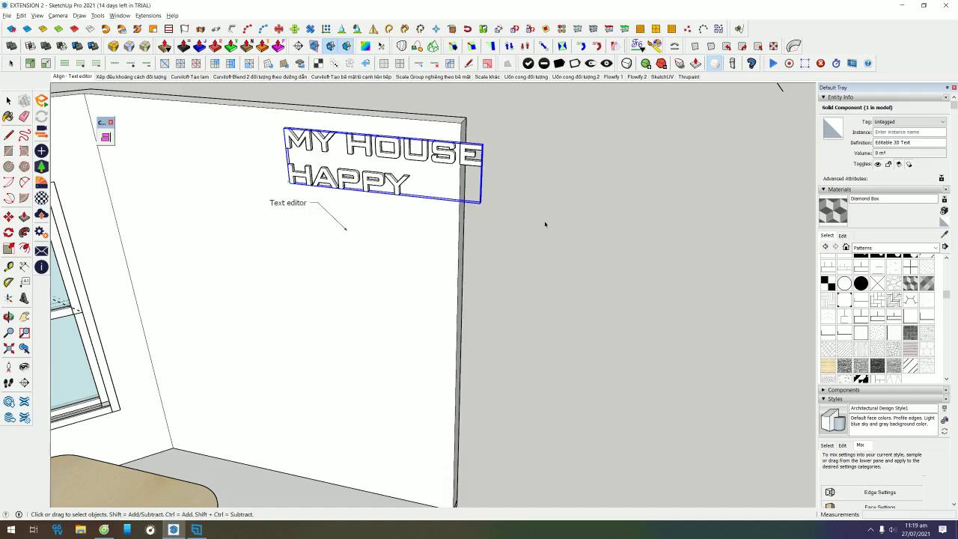
pyautogui.press('m')
pyautogui.click(411, 261)
# - Shift the MY HOUSE HAPPY text left on the wall
pyautogui.moveTo(265, 262); pyautogui.dragTo(297, 288, button='middle')
pyautogui.scroll(-3, 154, 331)
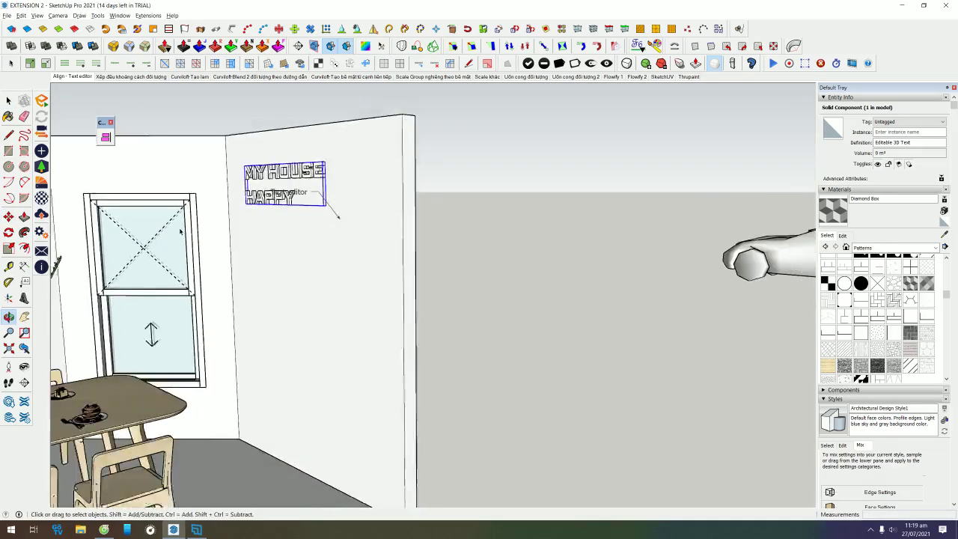
pyautogui.scroll(-2, 163, 304)
pyautogui.moveTo(163, 304)
pyautogui.mouseDown(button='middle')
pyautogui.moveTo(287, 244)
pyautogui.moveTo(295, 249)
pyautogui.mouseUp(button='middle')
# - Ctrl-move a copy of the MY HOUSE HAPPY text below the original
pyautogui.hotkey('ctrl', 't')
pyautogui.click(288, 232)
pyautogui.press('m')
pyautogui.press('ctrl')
pyautogui.click(298, 206)
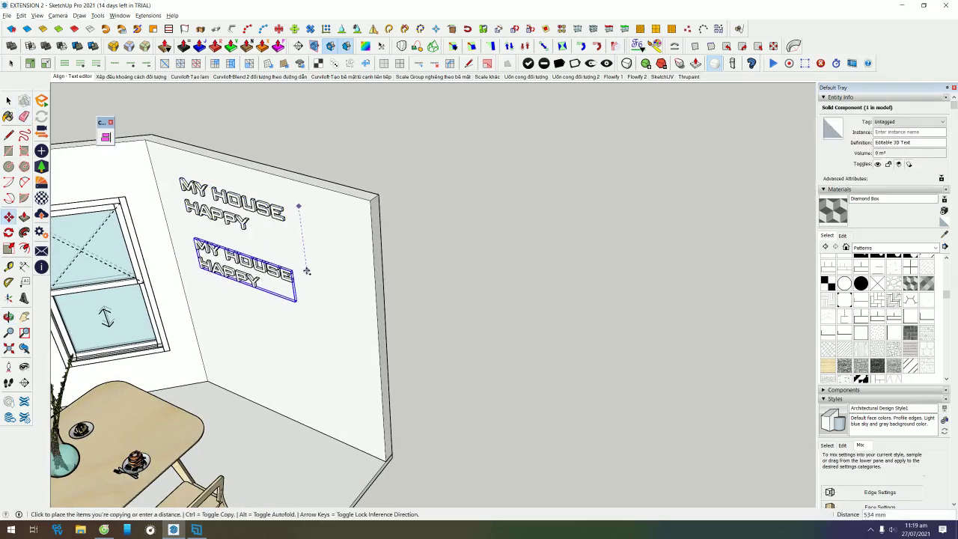
pyautogui.click(306, 271)
pyautogui.press('space')
pyautogui.scroll(3, 281, 298)
pyautogui.moveTo(570, 228)
pyautogui.mouseDown(button='middle')
pyautogui.moveTo(312, 302)
pyautogui.moveTo(302, 285)
pyautogui.mouseUp(button='middle')
# - Make the copied text unique and open it with Edit Text
pyautogui.rightClick(302, 284)
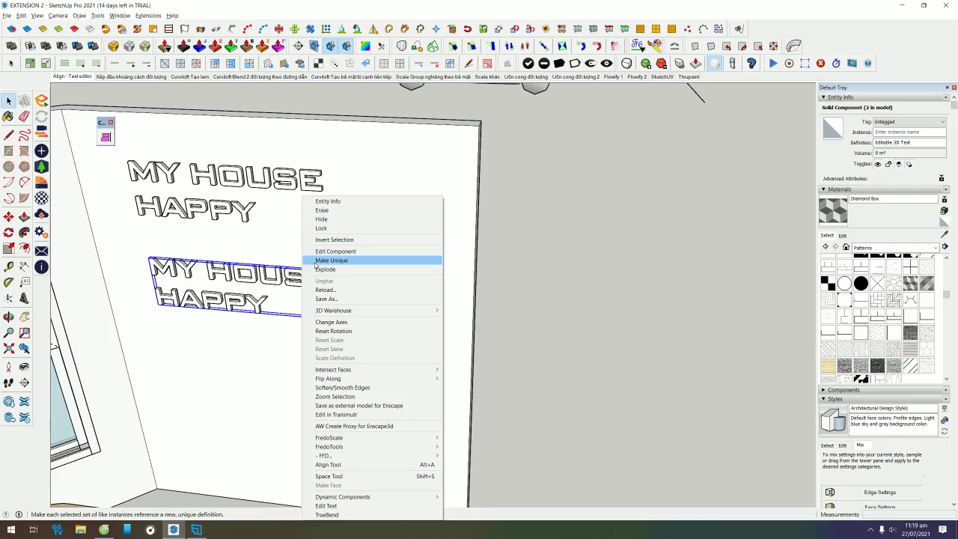
pyautogui.press('Escape')
pyautogui.click(315, 284)
pyautogui.scroll(-3, 363, 353)
pyautogui.moveTo(332, 336)
pyautogui.mouseDown(button='middle')
pyautogui.moveTo(492, 345)
pyautogui.moveTo(592, 217)
pyautogui.mouseUp(button='middle')
pyautogui.scroll(2, 599, 185)
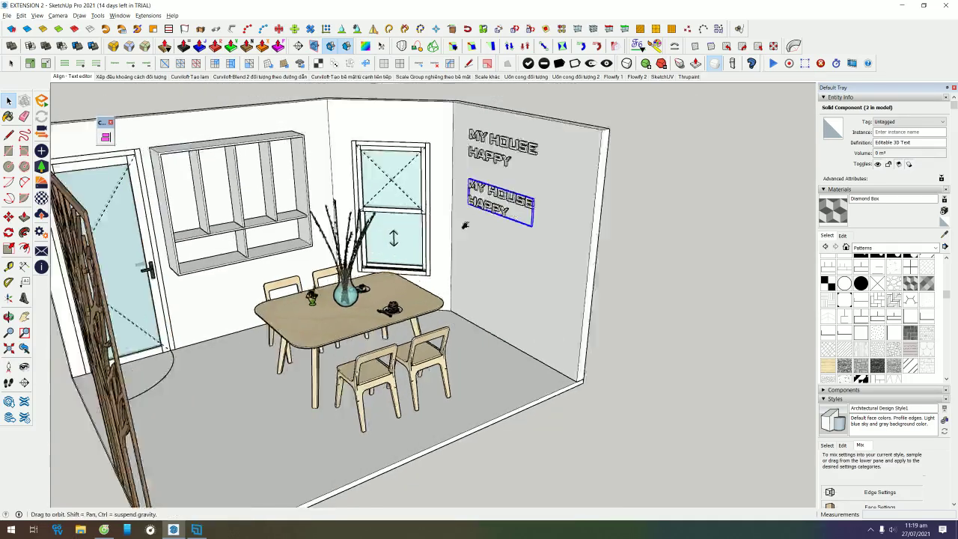
pyautogui.scroll(2, 494, 221)
pyautogui.rightClick(451, 233)
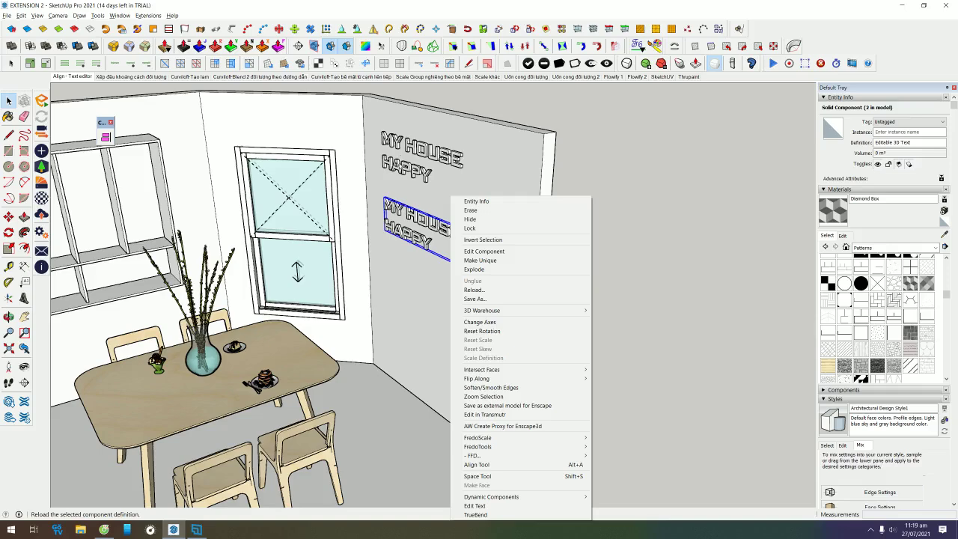
pyautogui.click(480, 260)
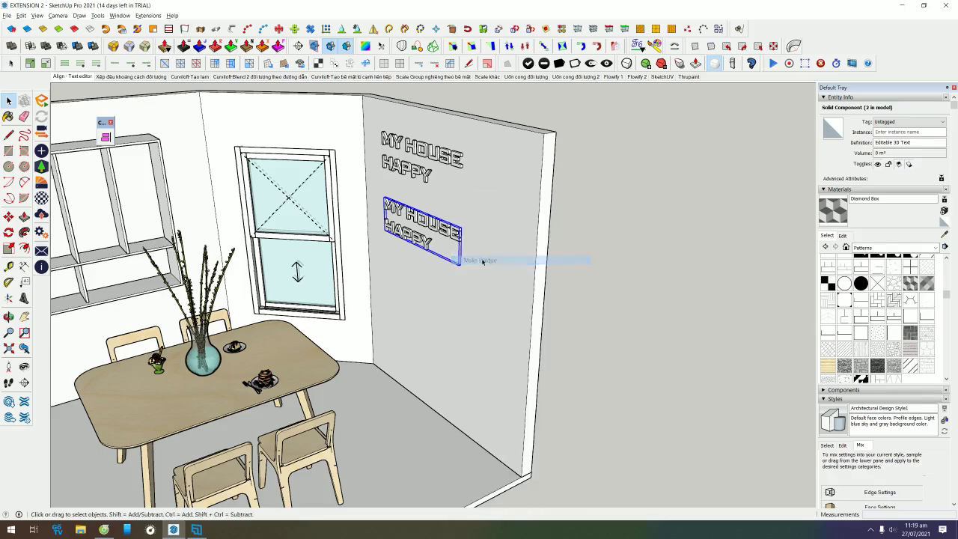
pyautogui.rightClick(443, 228)
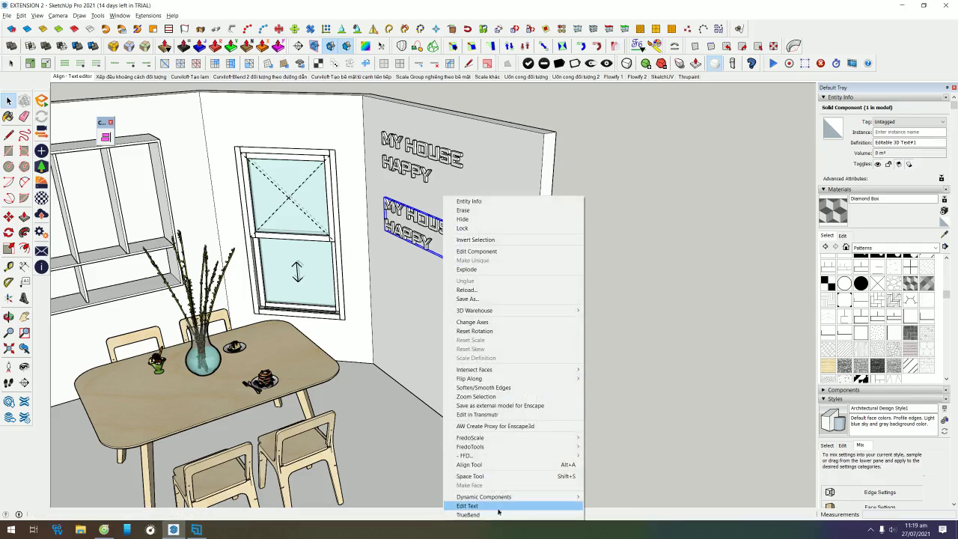
pyautogui.click(467, 506)
# - Replace the copied text's content with 'family'
pyautogui.click(193, 209)
pyautogui.hotkey('ctrl', 'a')
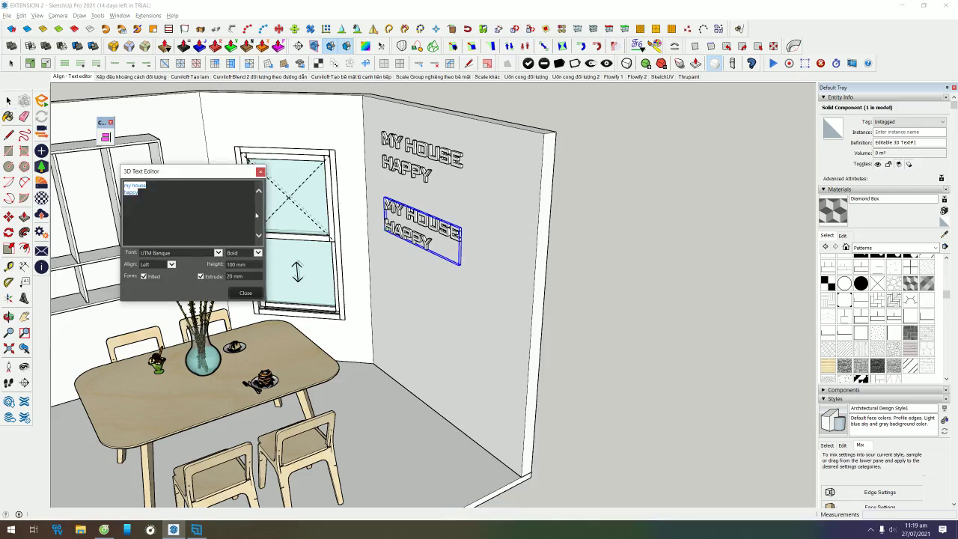
pyautogui.press('BackSpace')
pyautogui.write('ly')
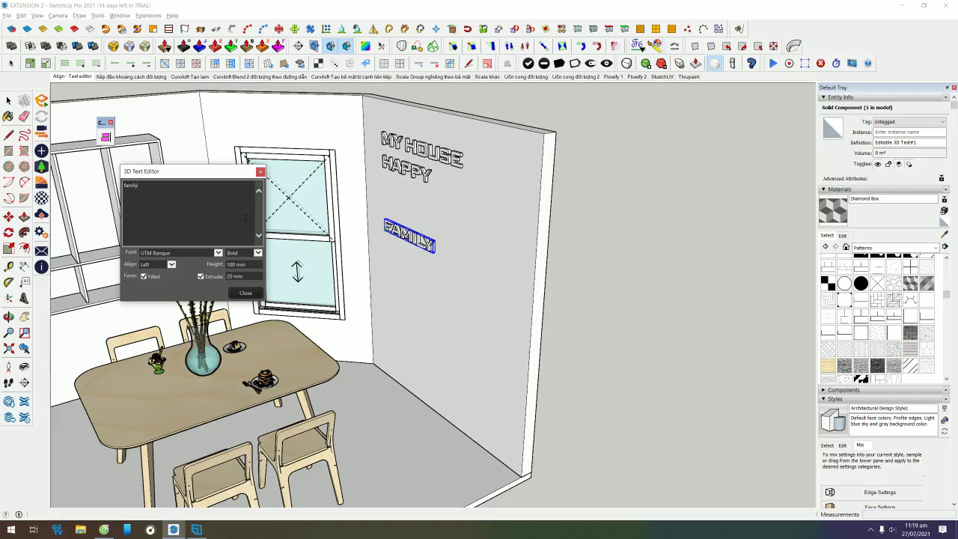
# - Set extrude 100 mm, height 300 mm and the UTM Bell font, then close the editor
pyautogui.doubleClick(229, 277)
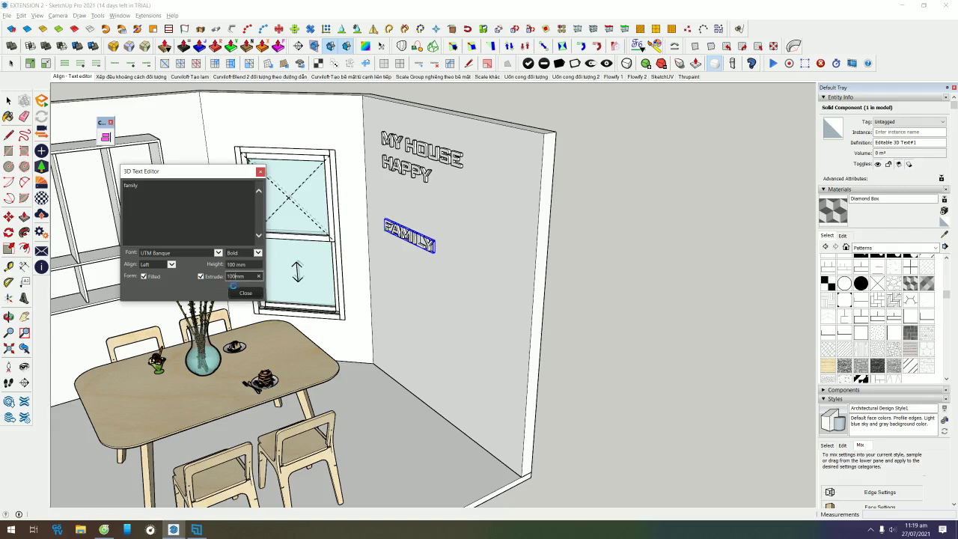
pyautogui.press('Tab')
pyautogui.write('300')
pyautogui.press('Tab')
pyautogui.click(201, 257)
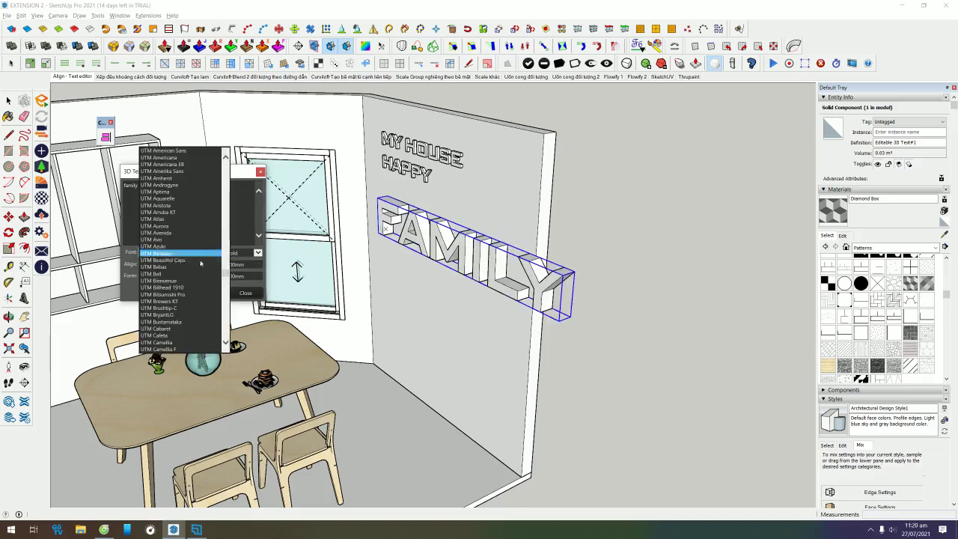
pyautogui.click(182, 275)
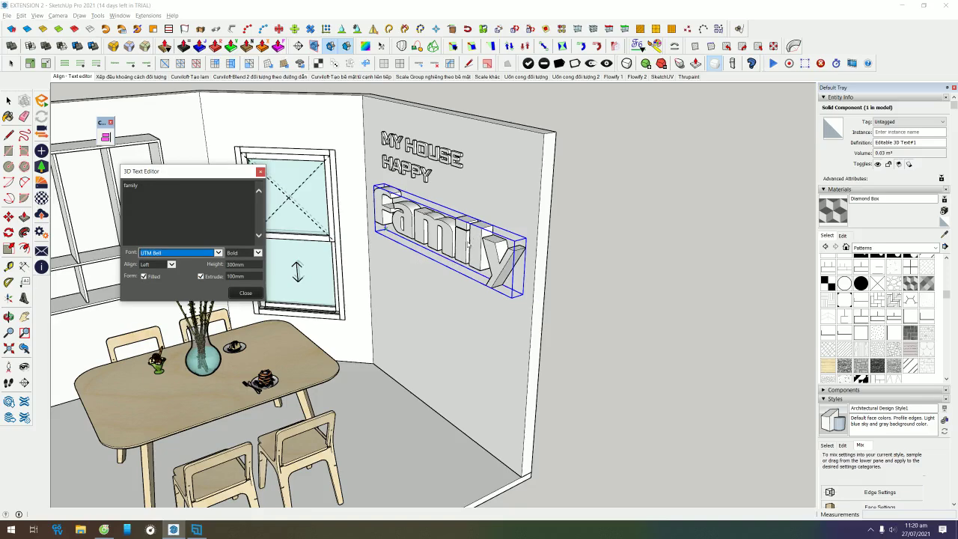
pyautogui.click(245, 294)
pyautogui.click(639, 162)
pyautogui.moveTo(639, 162)
pyautogui.mouseDown(button='middle')
pyautogui.moveTo(419, 298)
pyautogui.moveTo(533, 285)
pyautogui.mouseUp(button='middle')
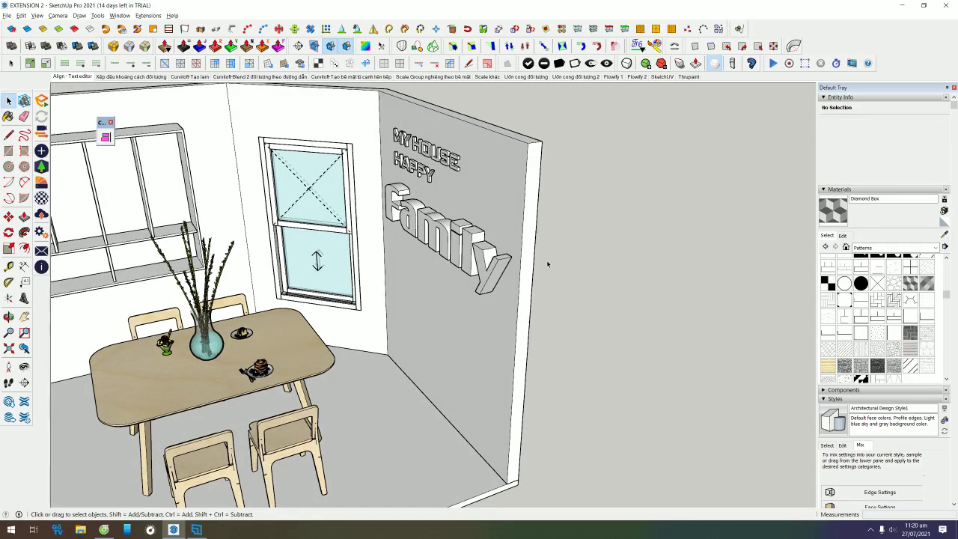
# - Orbit around the dining room and select the tree-patterned partition screen on the left
pyautogui.scroll(-5, 546, 259)
pyautogui.moveTo(600, 249); pyautogui.dragTo(525, 294, button='middle')
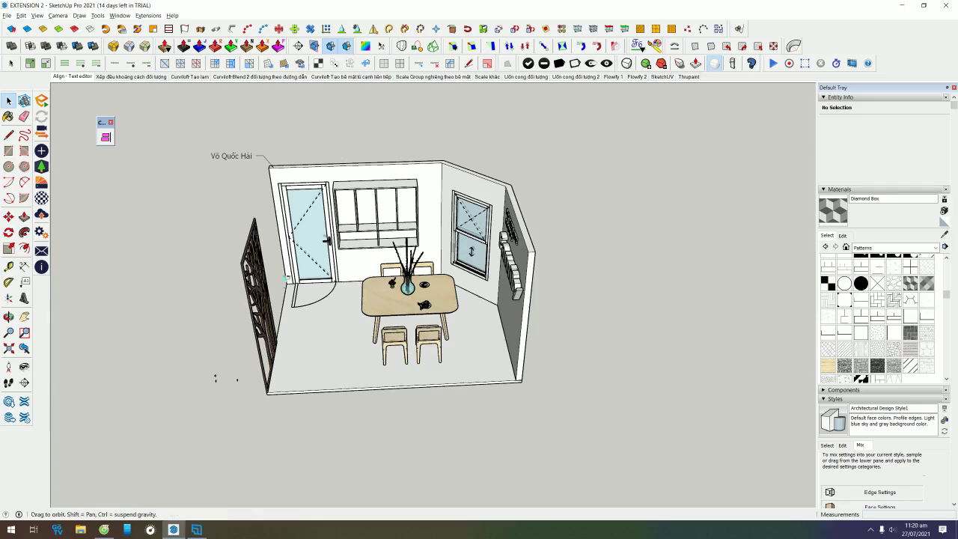
pyautogui.moveTo(266, 288); pyautogui.dragTo(367, 241, button='middle')
pyautogui.scroll(2, 371, 188)
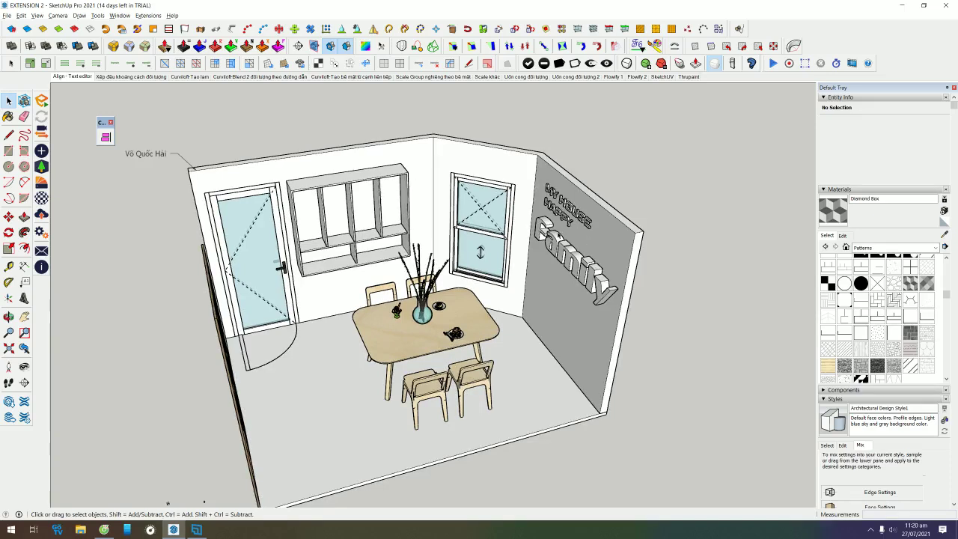
pyautogui.press('o')
pyautogui.moveTo(337, 300)
pyautogui.mouseDown()
pyautogui.moveTo(464, 292)
pyautogui.moveTo(434, 315)
pyautogui.mouseUp()
pyautogui.press('space')
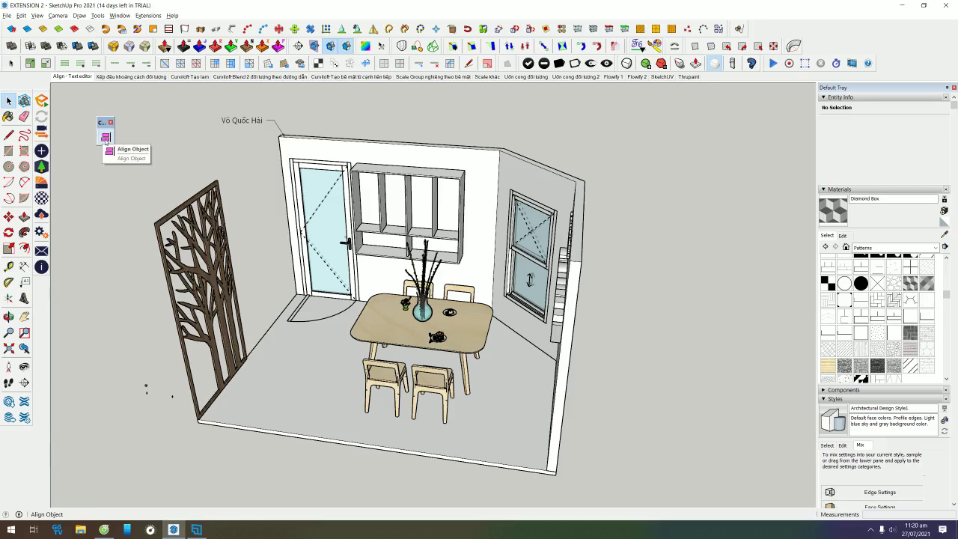
pyautogui.moveTo(226, 181); pyautogui.dragTo(217, 215, button='middle')
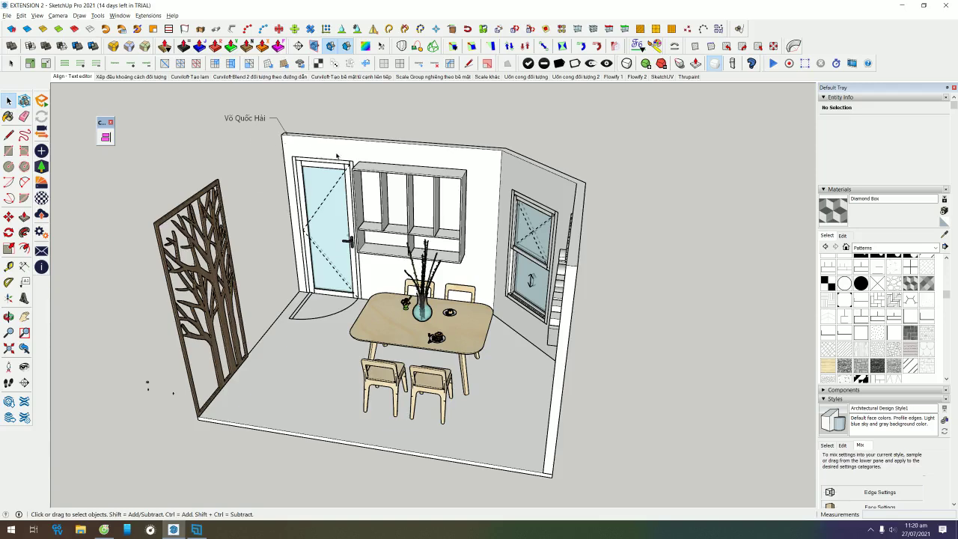
pyautogui.moveTo(340, 155); pyautogui.dragTo(353, 184, button='middle')
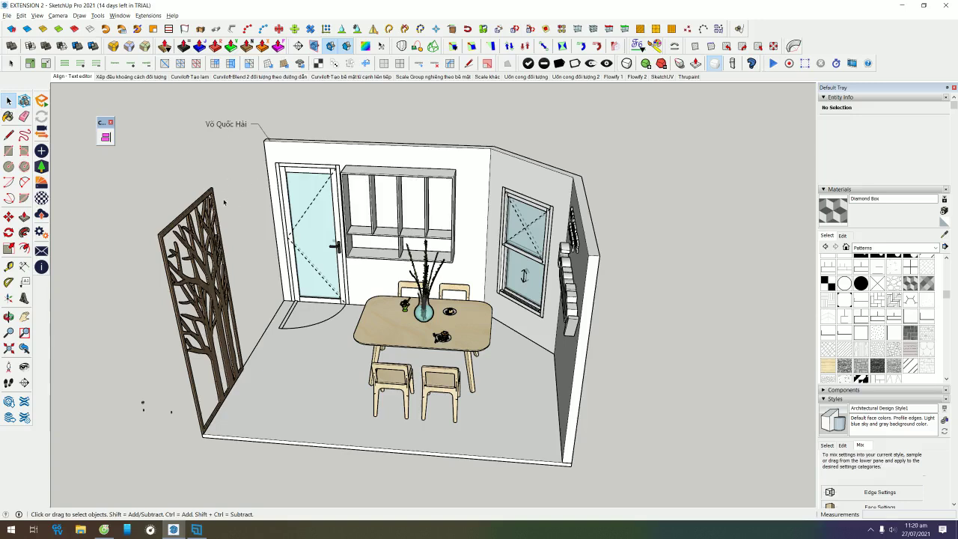
pyautogui.click(214, 202)
# - Orbit over to the car models and crossing-select all eight cars
pyautogui.click(761, 199)
pyautogui.moveTo(761, 199); pyautogui.dragTo(561, 203, button='middle')
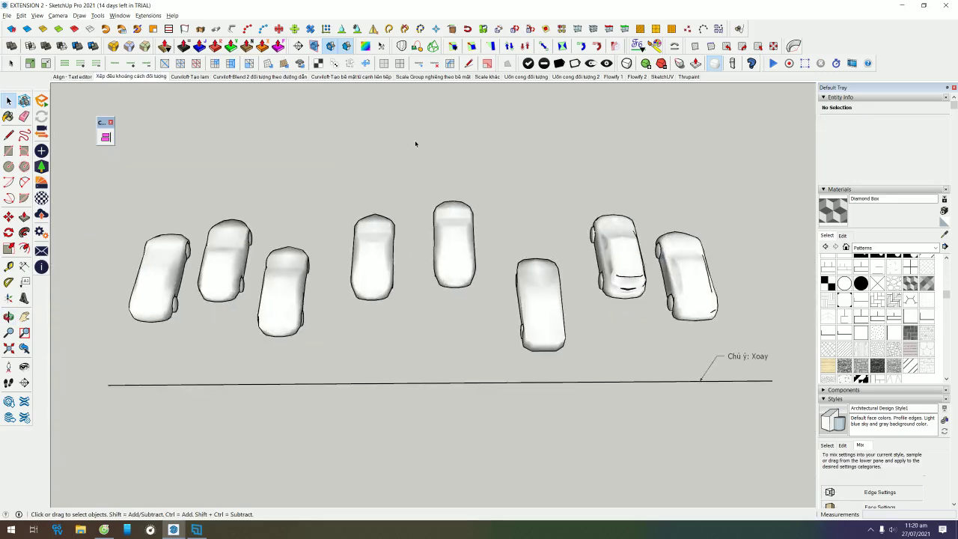
pyautogui.moveTo(741, 230); pyautogui.dragTo(609, 123, button='middle')
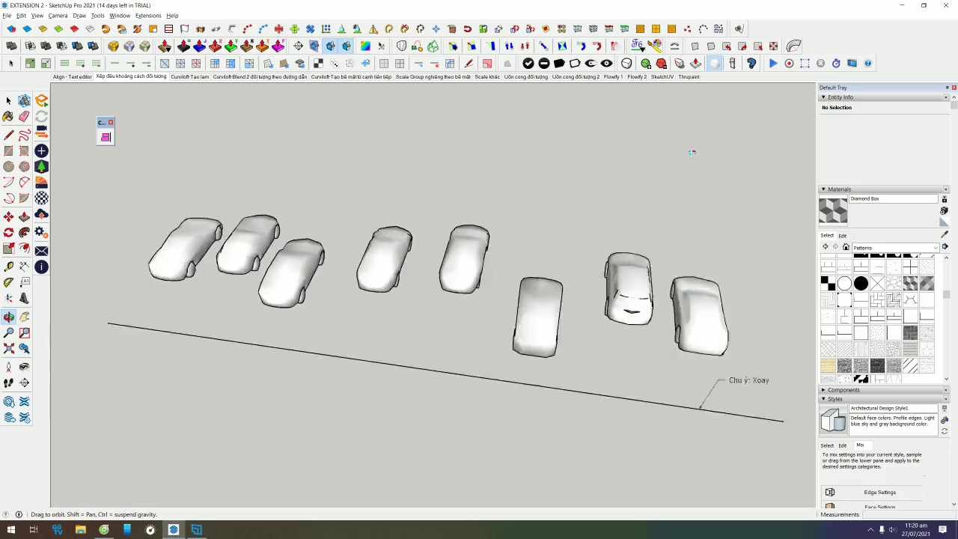
pyautogui.moveTo(609, 123); pyautogui.dragTo(743, 199, button='middle')
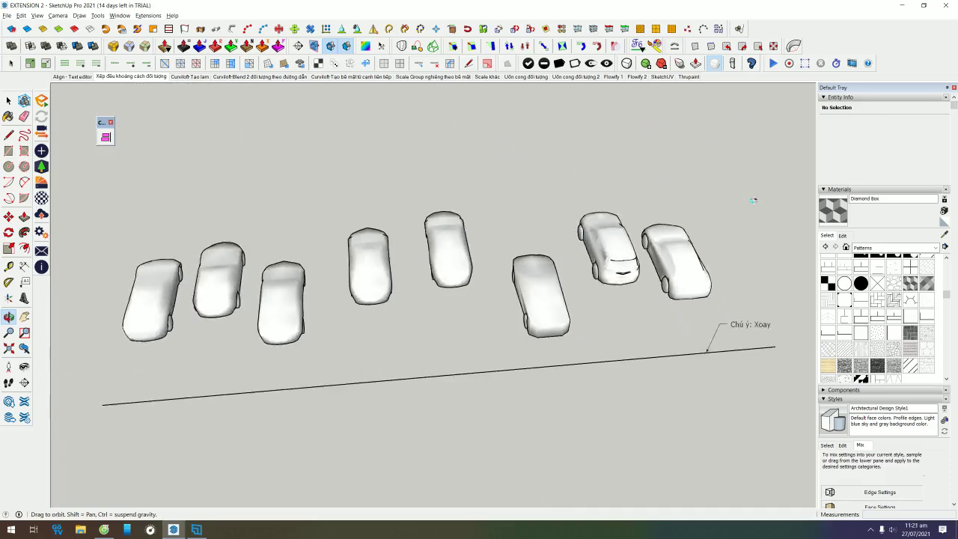
pyautogui.moveTo(725, 178); pyautogui.dragTo(139, 278)
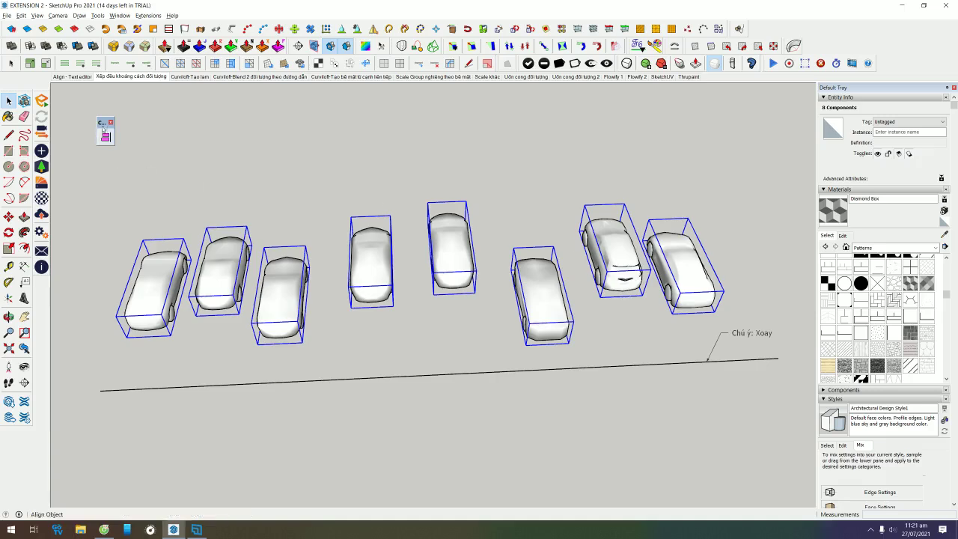
pyautogui.click(111, 122)
# - Toggle the small floating toolbar off and back on, then level the view on the cars
pyautogui.rightClick(841, 33)
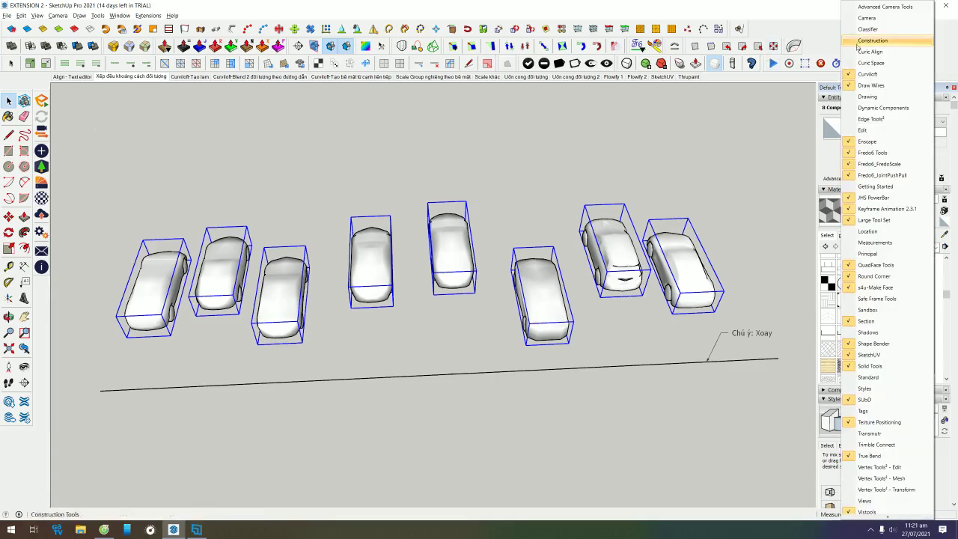
pyautogui.click(866, 66)
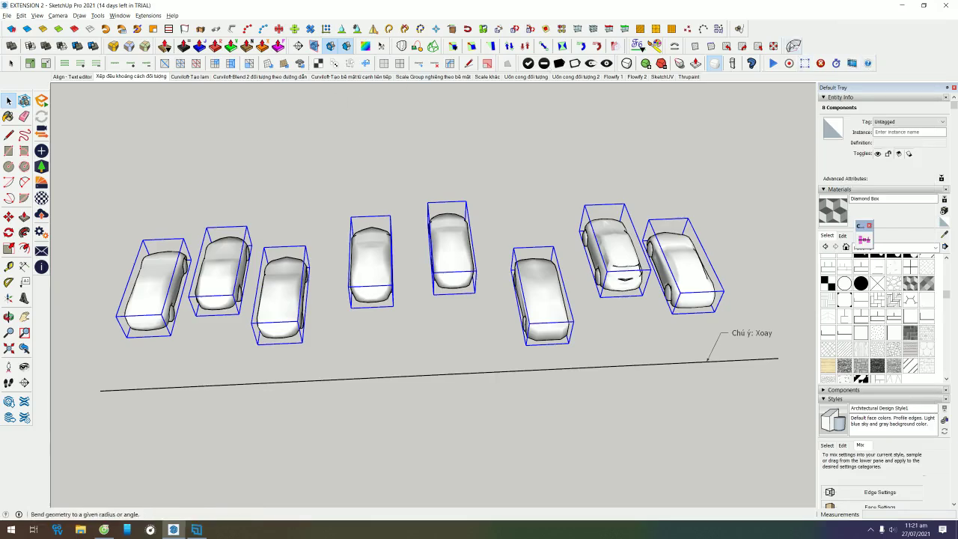
pyautogui.rightClick(766, 31)
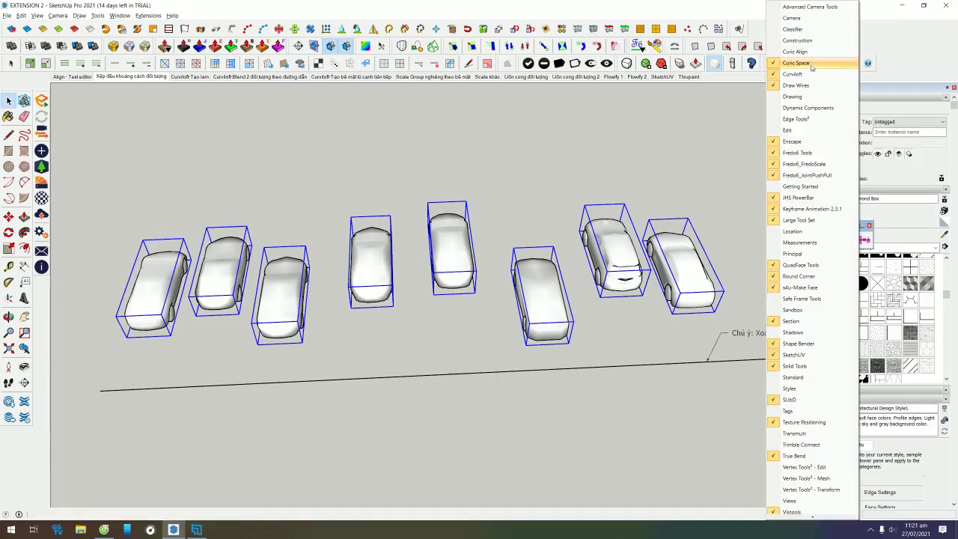
pyautogui.click(812, 63)
pyautogui.rightClick(808, 56)
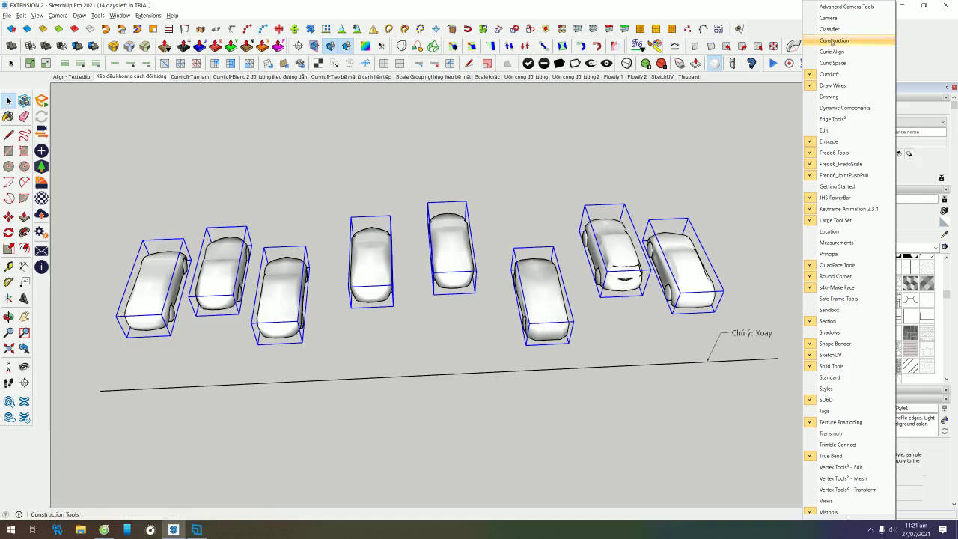
pyautogui.click(859, 66)
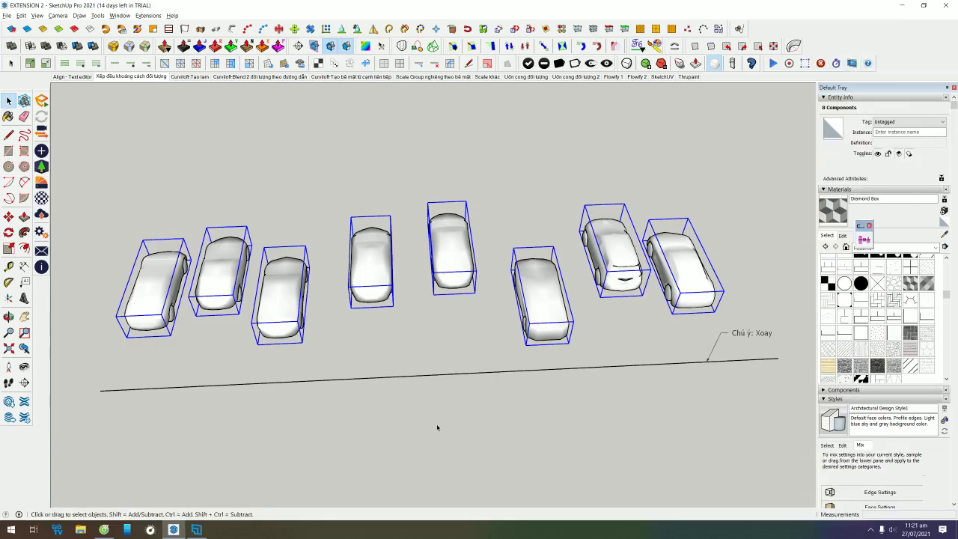
pyautogui.moveTo(437, 427); pyautogui.dragTo(567, 262, button='middle')
pyautogui.moveTo(583, 201); pyautogui.dragTo(611, 195, button='middle')
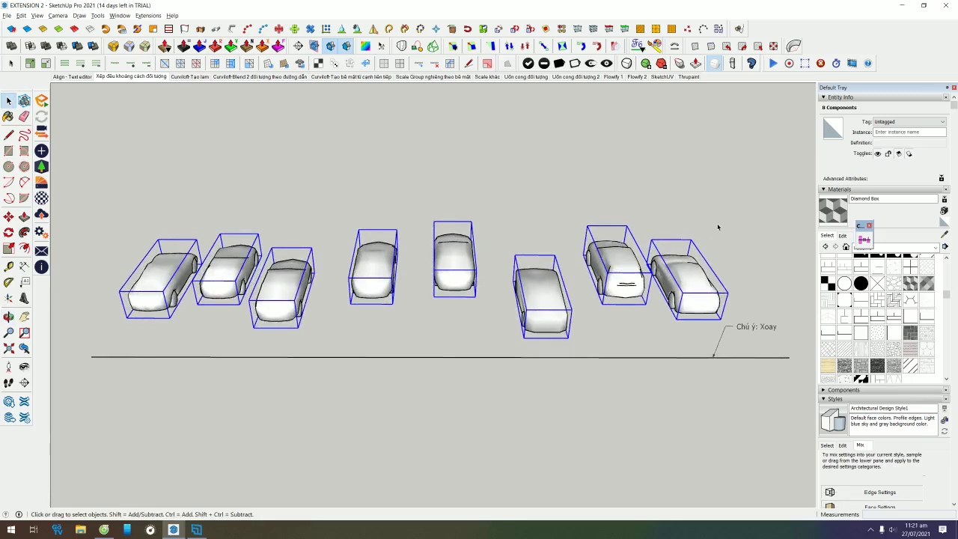
# - Show an additional extension toolset and reselect all eight cars
pyautogui.rightClick(767, 28)
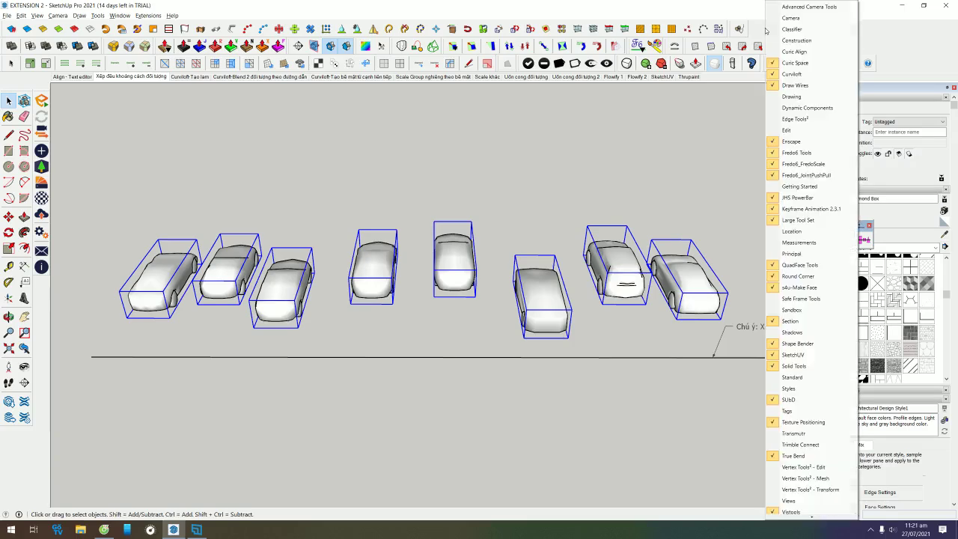
pyautogui.click(792, 63)
pyautogui.rightClick(783, 47)
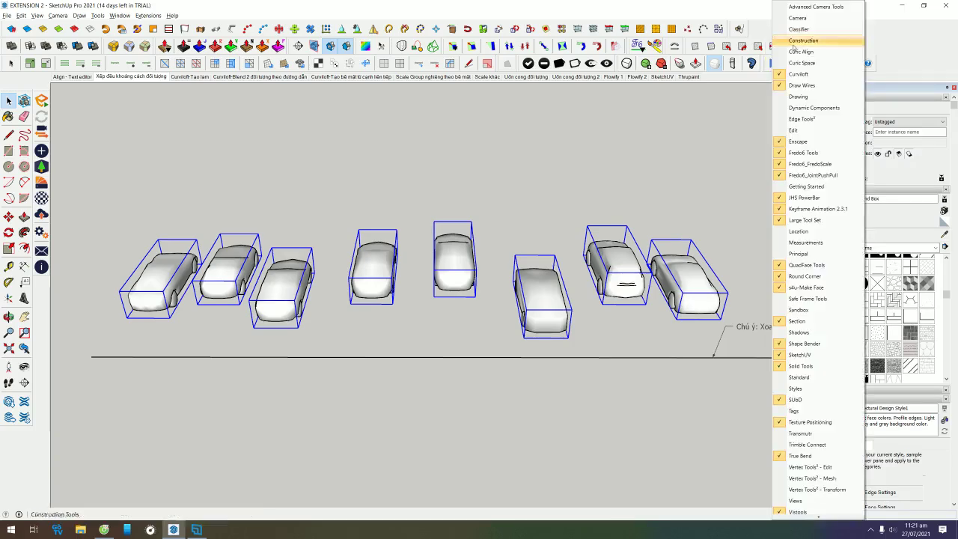
pyautogui.click(801, 65)
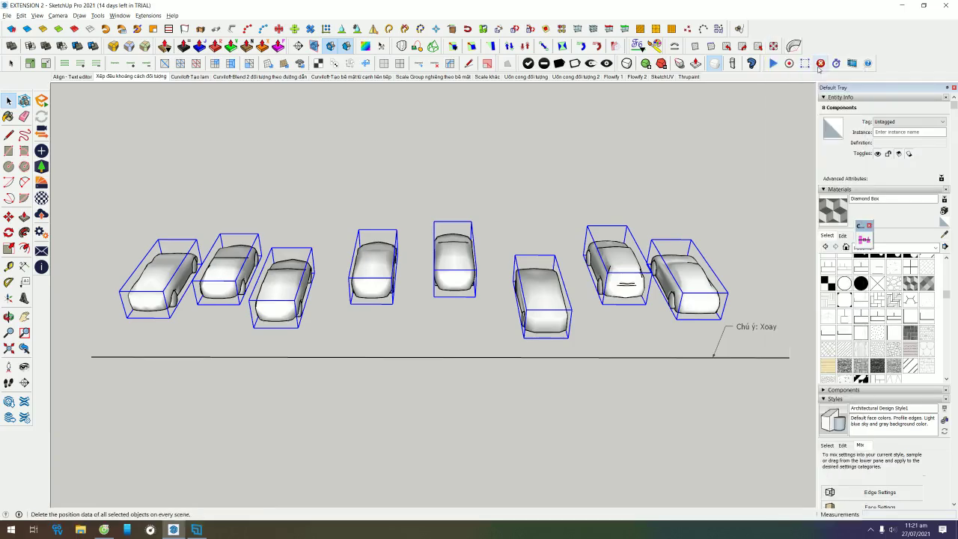
pyautogui.click(126, 127)
pyautogui.press('o')
pyautogui.moveTo(295, 171); pyautogui.dragTo(465, 191)
pyautogui.press('space')
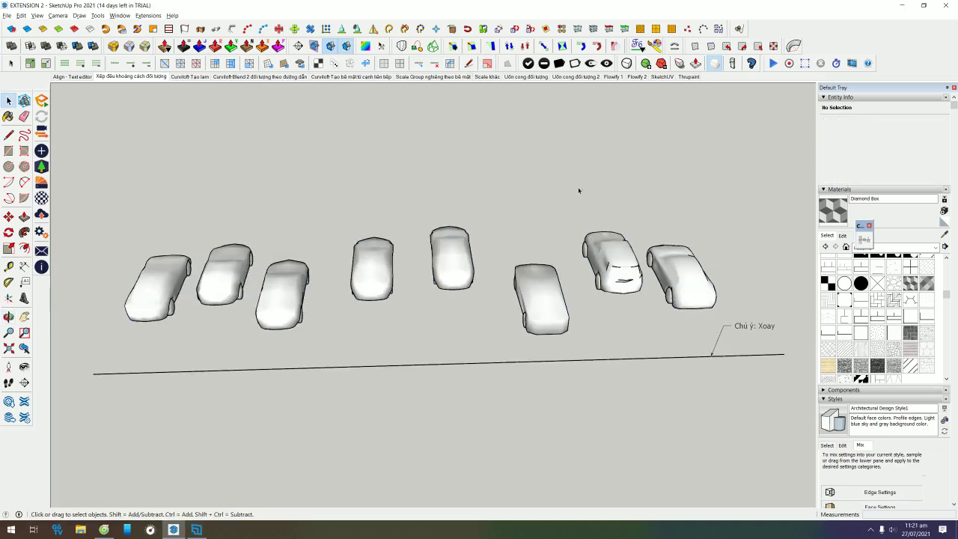
pyautogui.moveTo(675, 244); pyautogui.dragTo(118, 317)
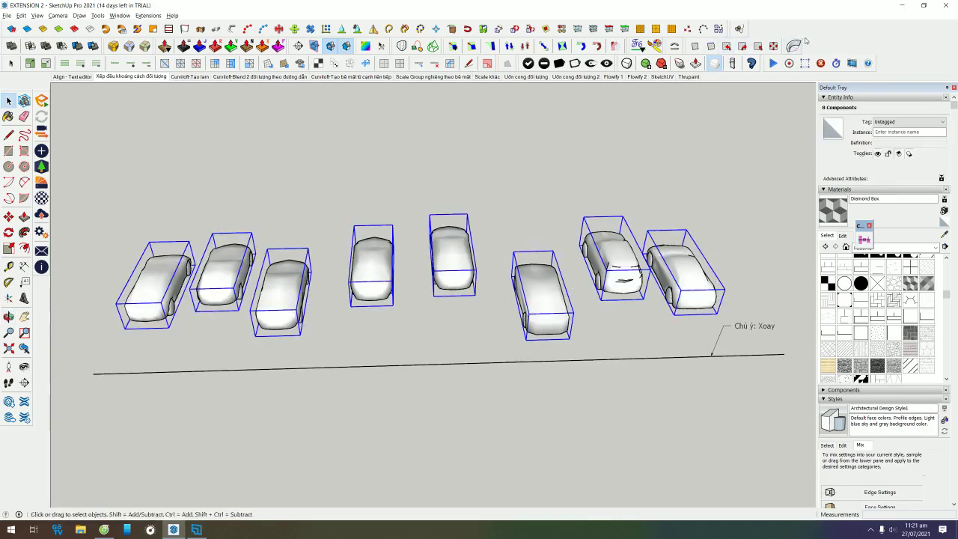
# - Show the Curic Space toolbar and drag it to the viewport's top-left
pyautogui.rightClick(809, 33)
pyautogui.click(829, 68)
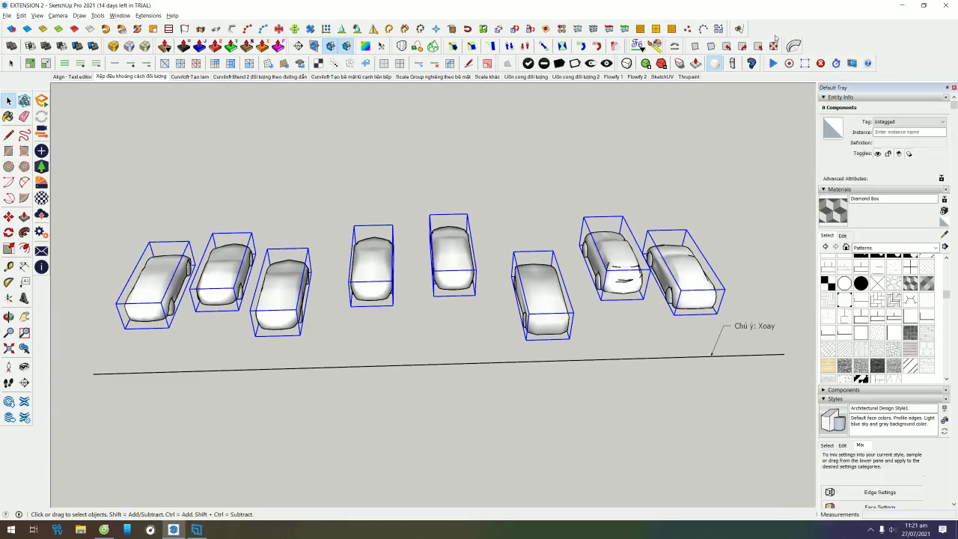
pyautogui.rightClick(778, 45)
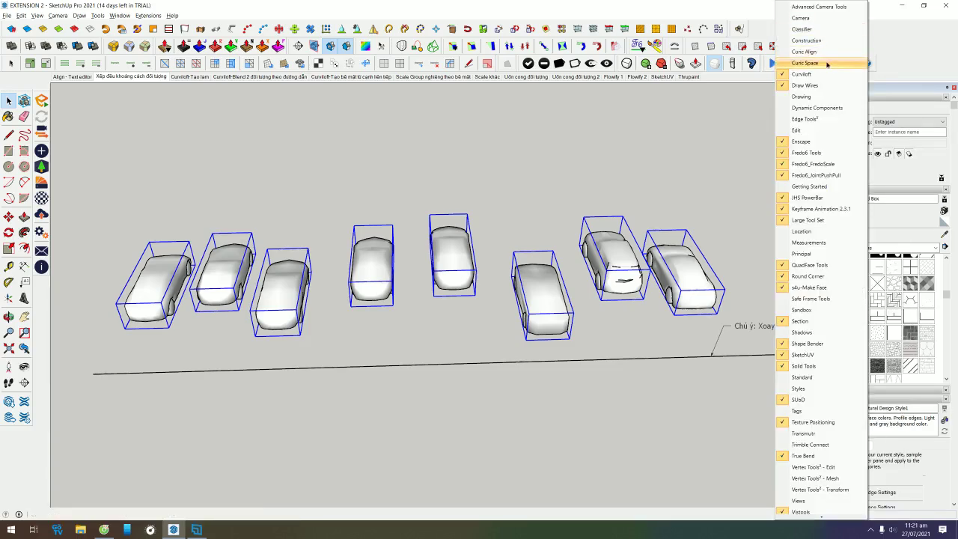
pyautogui.click(829, 65)
pyautogui.moveTo(862, 225)
pyautogui.mouseDown()
pyautogui.moveTo(328, 121)
pyautogui.moveTo(134, 118)
pyautogui.mouseUp()
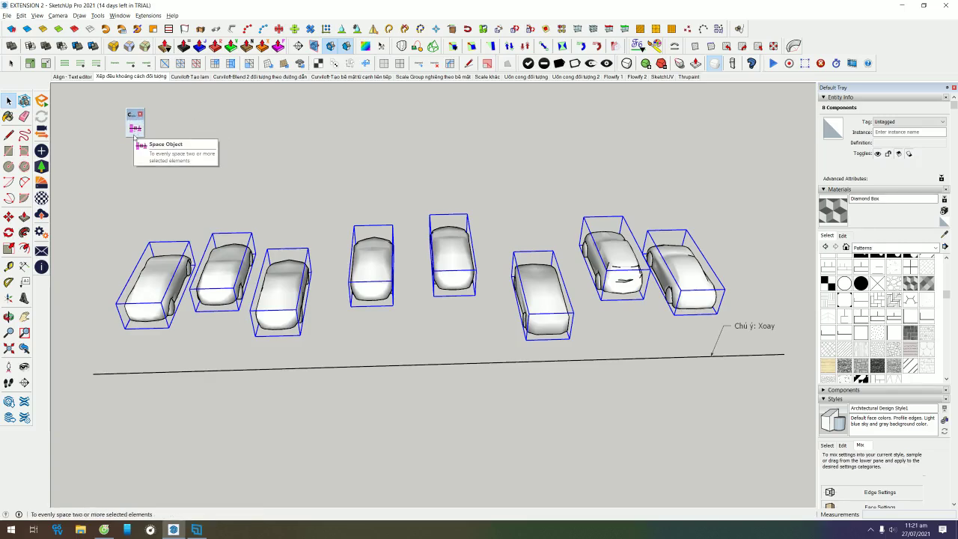
pyautogui.click(516, 193)
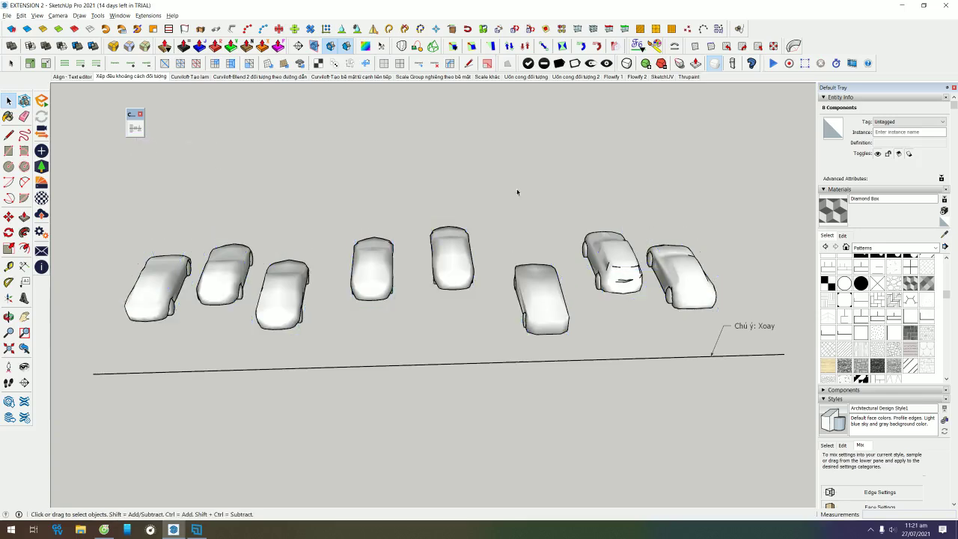
# - Select all eight cars, apply Curic Space along the line, and orbit to inspect the spacing
pyautogui.moveTo(700, 192); pyautogui.dragTo(132, 278)
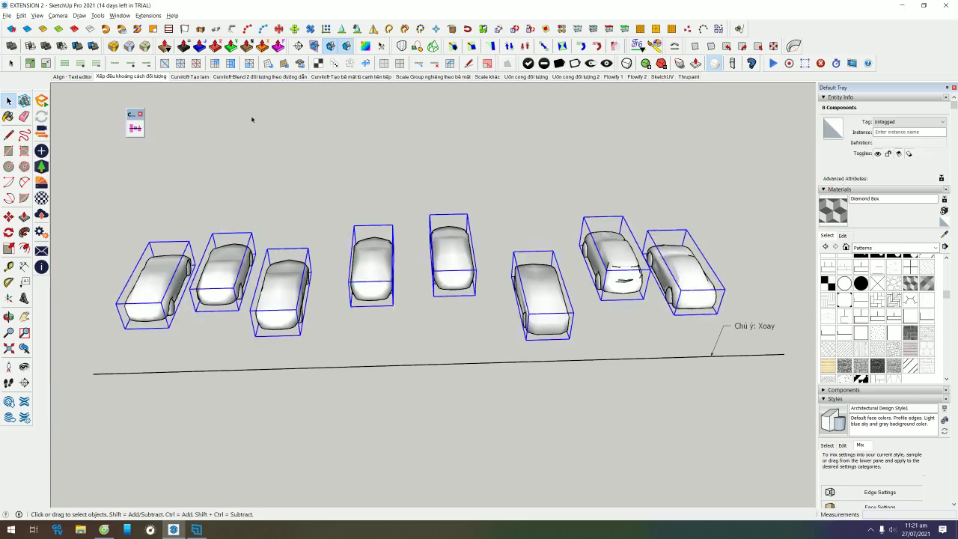
pyautogui.click(135, 128)
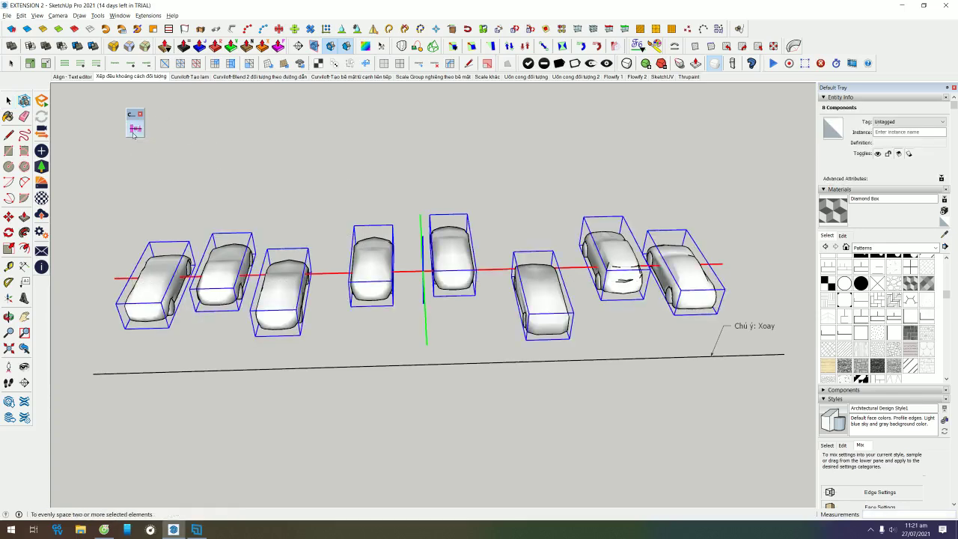
pyautogui.click(725, 263)
pyautogui.moveTo(192, 165)
pyautogui.mouseDown(button='middle')
pyautogui.moveTo(172, 211)
pyautogui.moveTo(262, 271)
pyautogui.mouseUp(button='middle')
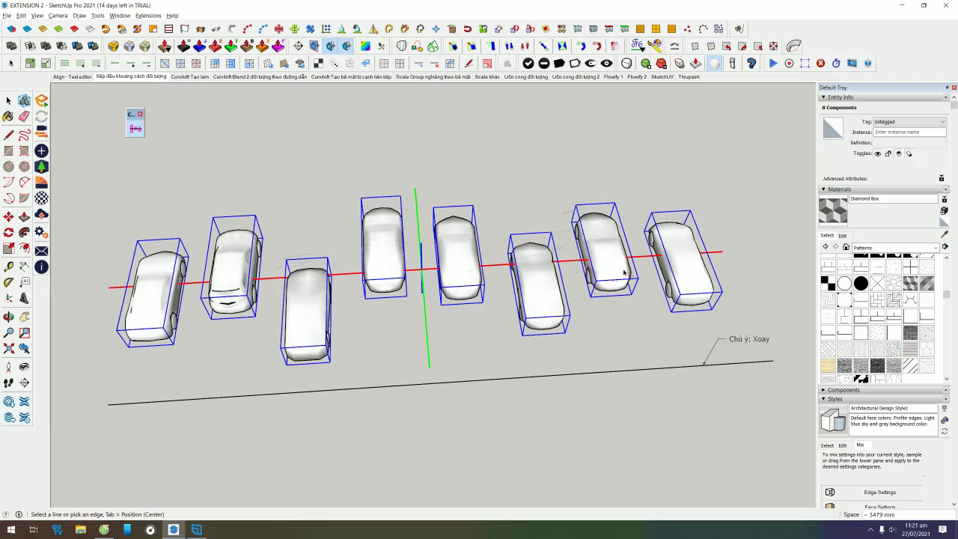
pyautogui.moveTo(677, 274)
pyautogui.mouseDown(button='middle')
pyautogui.moveTo(465, 178)
pyautogui.moveTo(477, 184)
pyautogui.mouseUp(button='middle')
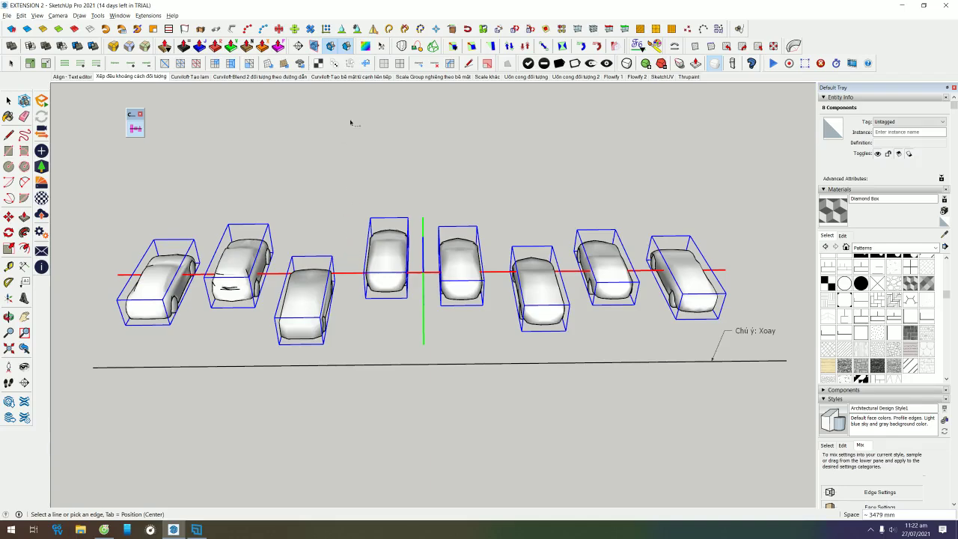
pyautogui.moveTo(372, 230); pyautogui.dragTo(370, 442, button='middle')
# - Draw a small circle below the cars, extrude it, and make it a component
pyautogui.press('c')
pyautogui.click(263, 360)
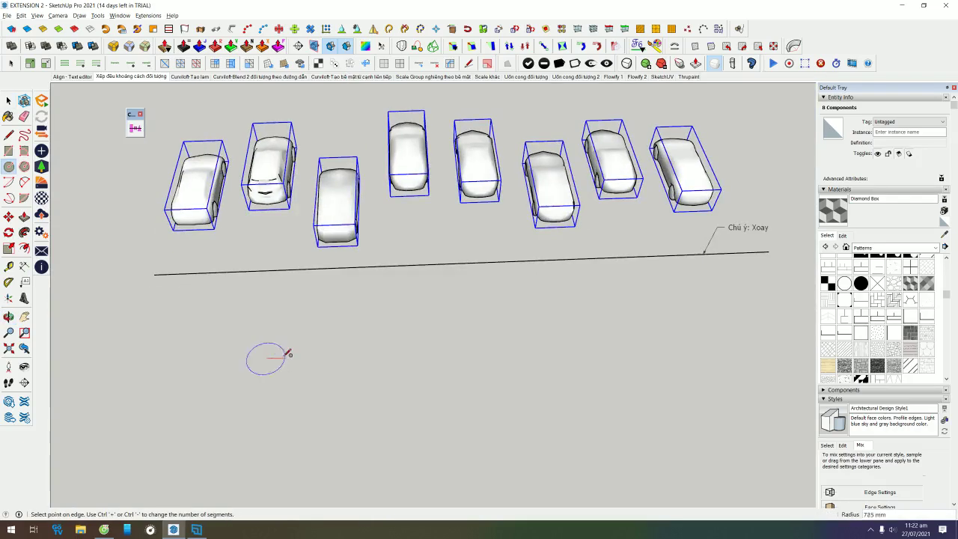
pyautogui.scroll(2, 276, 355)
pyautogui.click(259, 360)
pyautogui.press('p')
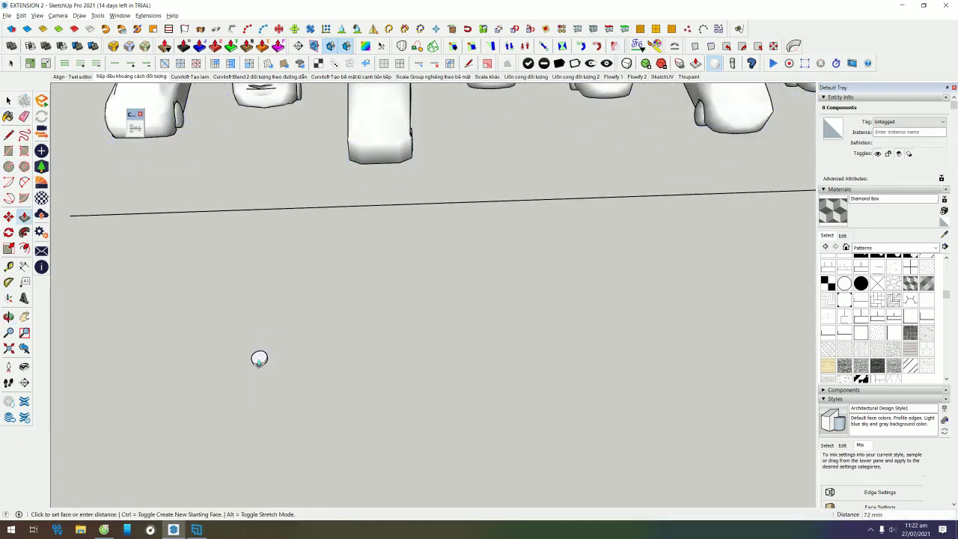
pyautogui.press('space')
pyautogui.doubleClick(259, 359)
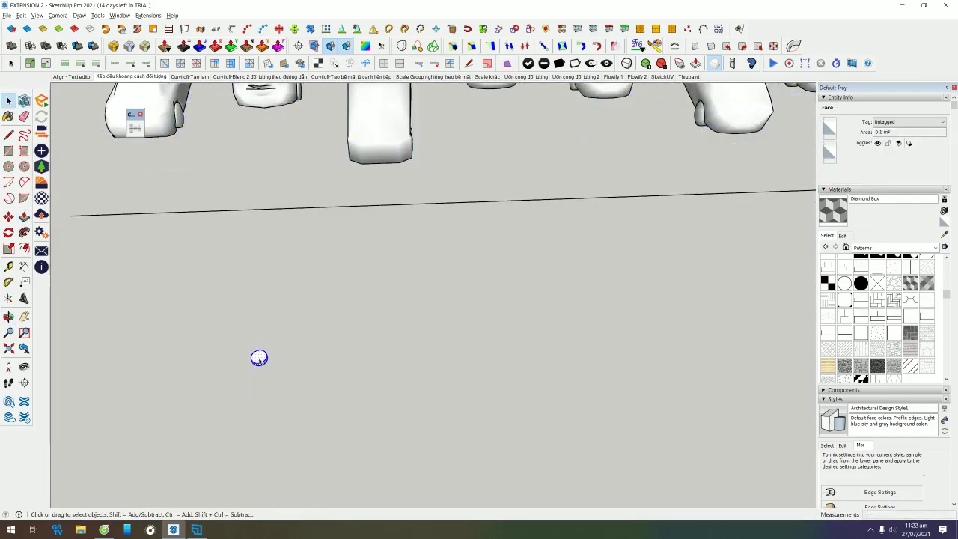
pyautogui.scroll(-2, 261, 383)
pyautogui.press('g')
# - Move-copy the component into an evenly spaced array of copies
pyautogui.press('m')
pyautogui.press('ctrl')
pyautogui.click(263, 383)
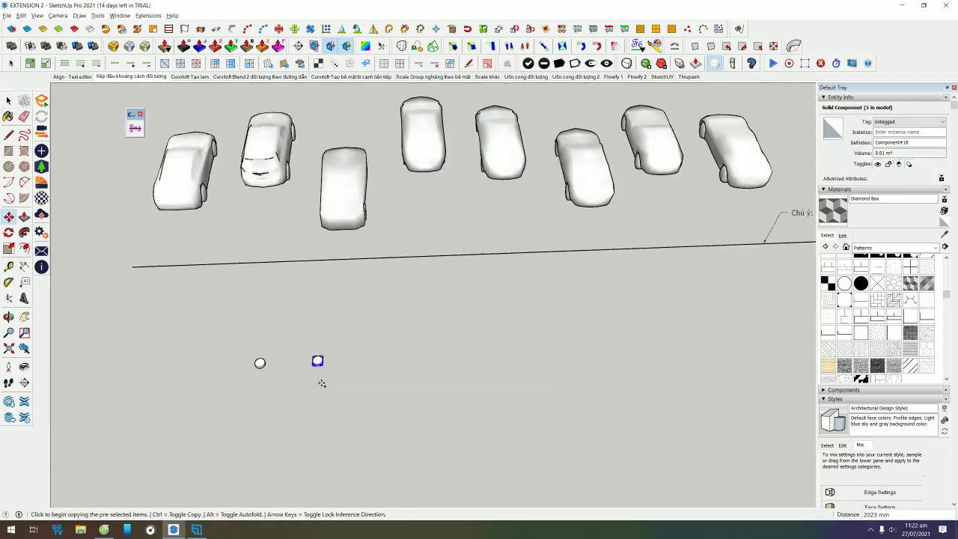
pyautogui.write('*')
pyautogui.press('Return')
pyautogui.press('space')
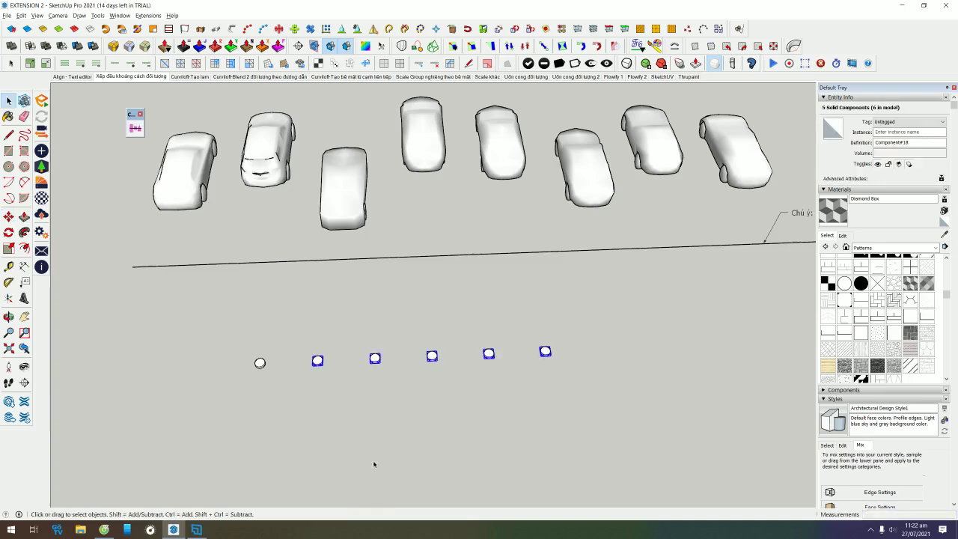
# - Select four of the round solids for copying
pyautogui.moveTo(414, 318); pyautogui.dragTo(398, 317)
pyautogui.moveTo(538, 335); pyautogui.dragTo(538, 335)
pyautogui.moveTo(539, 337)
pyautogui.mouseDown(button='middle')
pyautogui.moveTo(595, 331)
pyautogui.moveTo(464, 372)
pyautogui.mouseUp(button='middle')
pyautogui.moveTo(441, 394); pyautogui.dragTo(174, 266)
pyautogui.press('m')
pyautogui.press('ctrl')
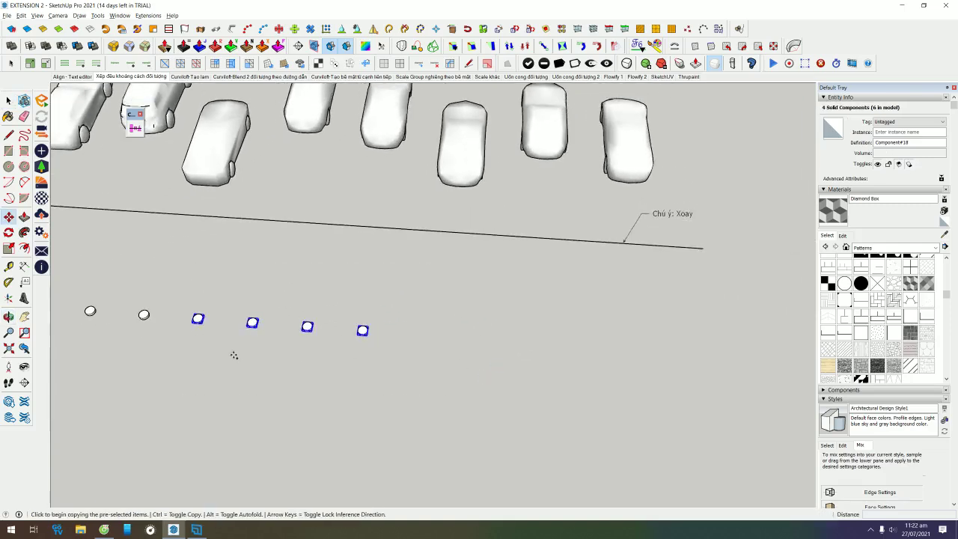
pyautogui.press('space')
# - Copy the rightmost solid several more times to extend the row to ten
pyautogui.moveTo(397, 354); pyautogui.dragTo(331, 305)
pyautogui.press('m')
pyautogui.press('ctrl')
pyautogui.click(361, 365)
pyautogui.click(478, 376)
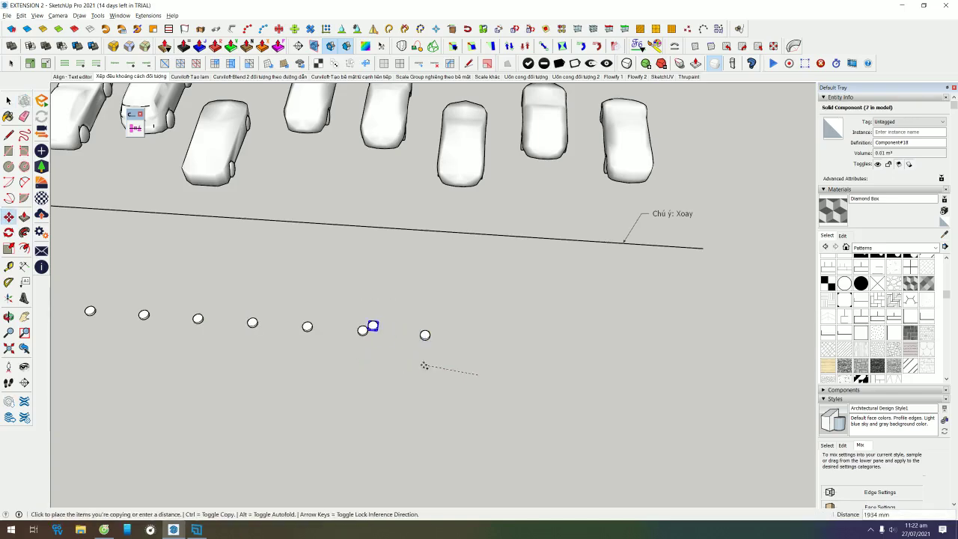
pyautogui.click(535, 381)
pyautogui.click(505, 387)
pyautogui.click(620, 395)
pyautogui.click(604, 401)
pyautogui.click(615, 410)
pyautogui.press('space')
# - Select all ten solids and spread them evenly along the line with Curic Space
pyautogui.moveTo(707, 338); pyautogui.dragTo(295, 374)
pyautogui.moveTo(231, 389); pyautogui.dragTo(277, 338, button='middle')
pyautogui.moveTo(278, 338); pyautogui.dragTo(87, 401)
pyautogui.moveTo(389, 419); pyautogui.dragTo(423, 407, button='middle')
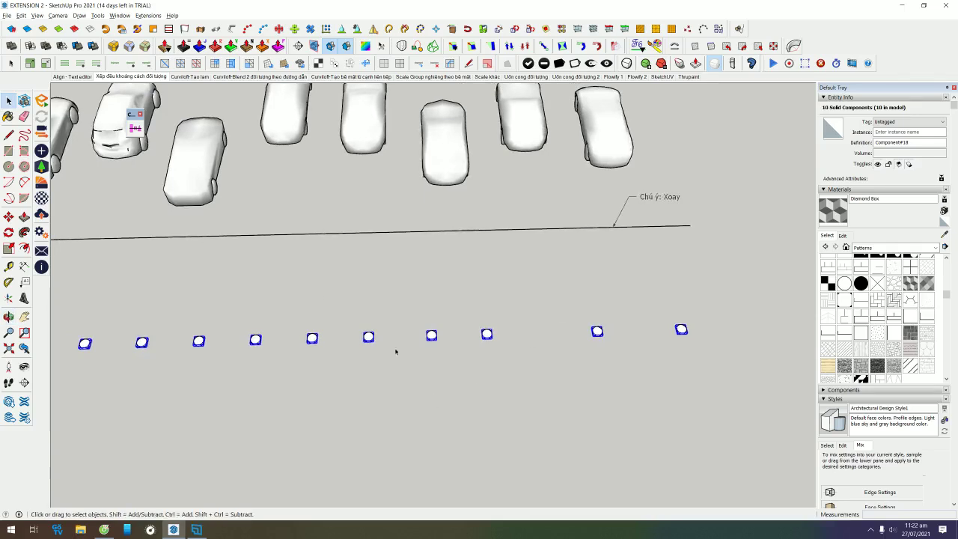
pyautogui.click(135, 128)
pyautogui.click(385, 336)
pyautogui.click(664, 332)
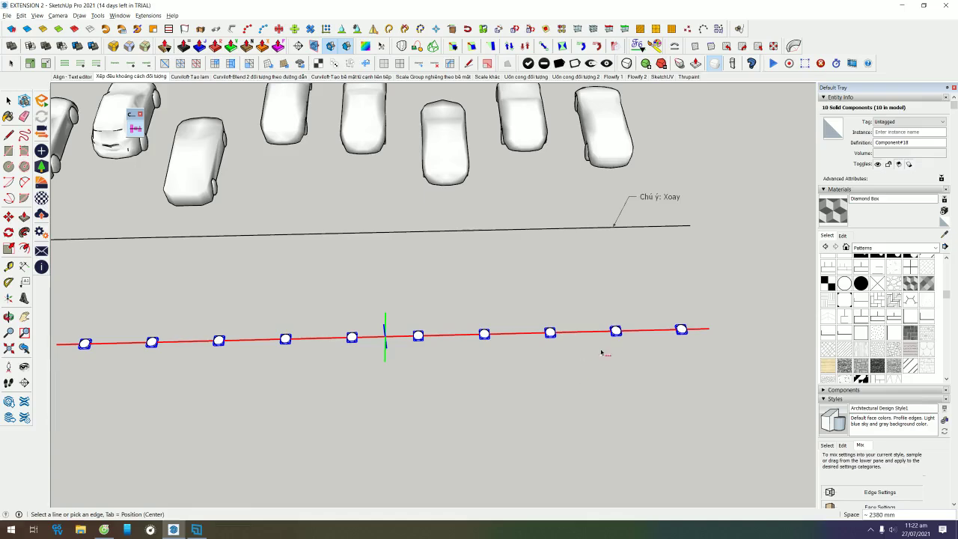
# - Select the cars and black line and rotate them 30°
pyautogui.press('space')
pyautogui.click(166, 340)
pyautogui.moveTo(272, 240); pyautogui.dragTo(626, 265, button='middle')
pyautogui.moveTo(688, 312); pyautogui.dragTo(530, 176)
pyautogui.moveTo(529, 176); pyautogui.dragTo(461, 261, button='middle')
pyautogui.press('q')
pyautogui.click(375, 305)
pyautogui.click(440, 308)
pyautogui.click(443, 276)
pyautogui.press('space')
pyautogui.click(570, 277)
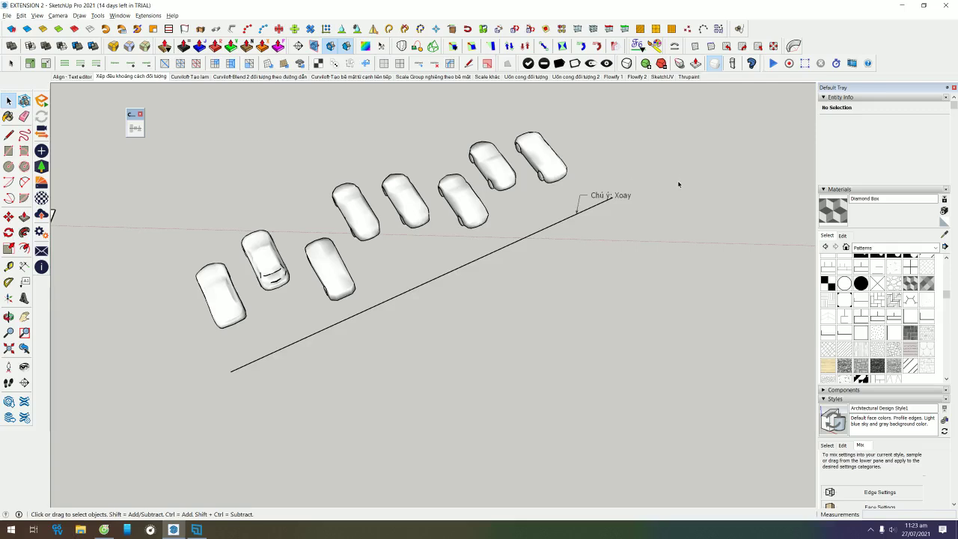
# - Select the eight cars and launch Curic Space on them
pyautogui.moveTo(262, 204); pyautogui.dragTo(263, 206)
pyautogui.keyDown('shift'); pyautogui.moveTo(322, 220); pyautogui.dragTo(186, 294); pyautogui.keyUp('shift')
pyautogui.click(136, 128)
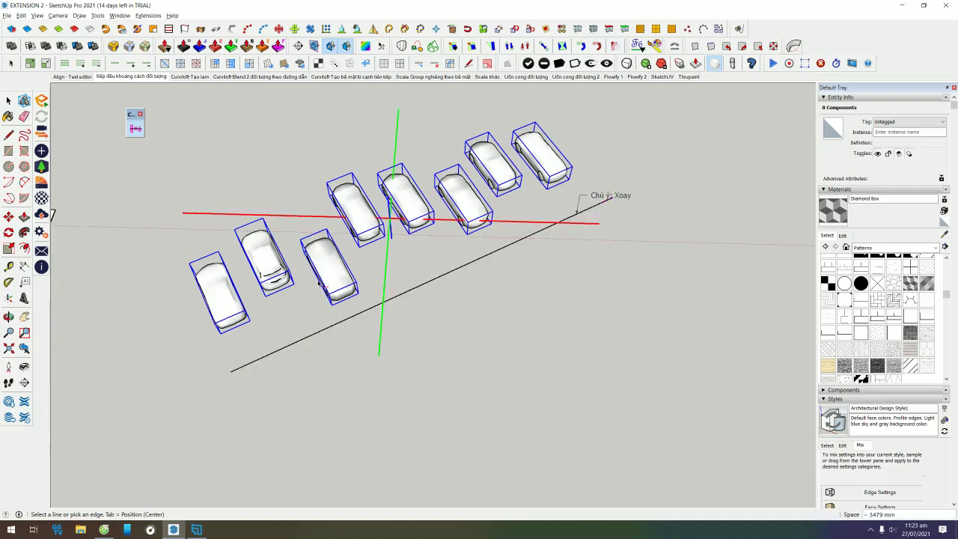
# - Move two single cars out of place beside their neighbours
pyautogui.press('space')
pyautogui.click(337, 269)
pyautogui.press('m')
pyautogui.click(359, 272)
pyautogui.click(341, 282)
pyautogui.press('space')
pyautogui.press('m')
pyautogui.click(336, 281)
pyautogui.click(332, 274)
pyautogui.press('space')
# - Shift the two back-row cars up-right and the fourth car beside the last one
pyautogui.moveTo(416, 225); pyautogui.dragTo(380, 262)
pyautogui.press('m')
pyautogui.click(378, 262)
pyautogui.click(384, 250)
pyautogui.press('space')
pyautogui.moveTo(506, 208); pyautogui.dragTo(507, 212)
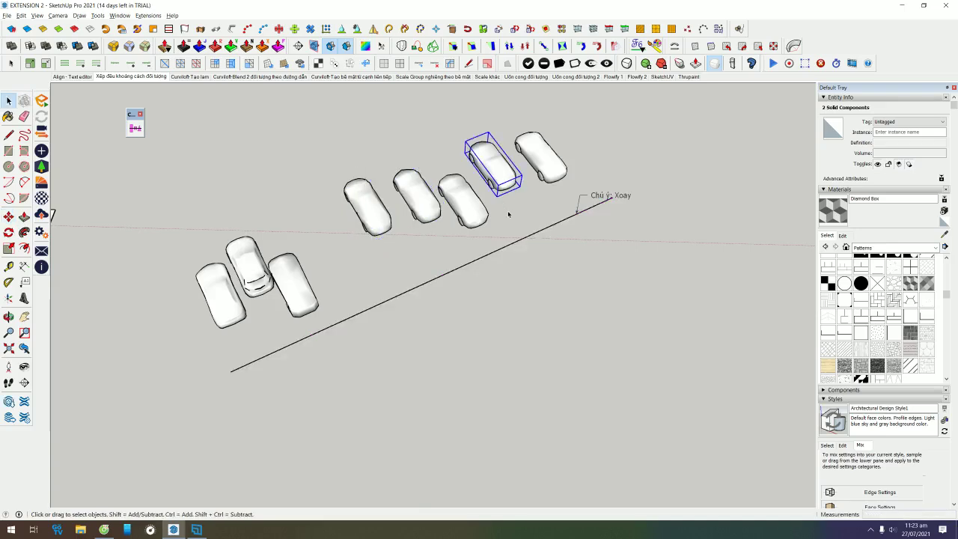
pyautogui.press('m')
pyautogui.click(510, 211)
pyautogui.click(521, 203)
pyautogui.press('space')
# - Select all eight cars and space them evenly along the black line with Curic Space
pyautogui.moveTo(346, 199); pyautogui.dragTo(139, 286)
pyautogui.click(134, 129)
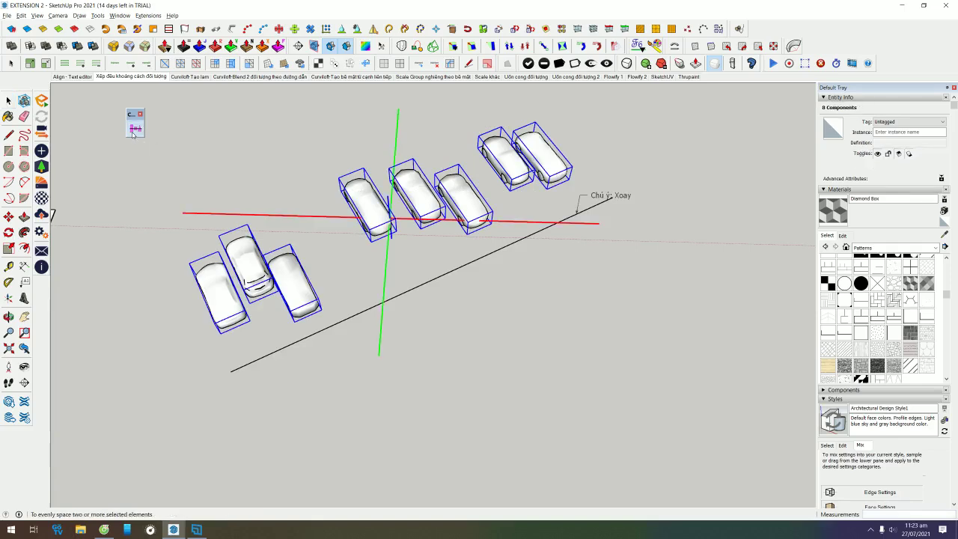
pyautogui.click(456, 271)
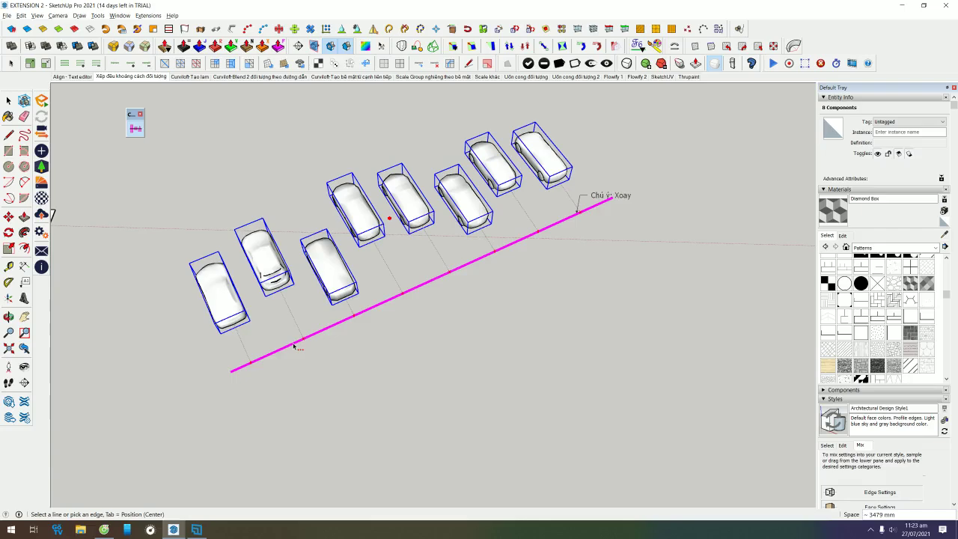
pyautogui.moveTo(528, 226); pyautogui.dragTo(207, 214, button='middle')
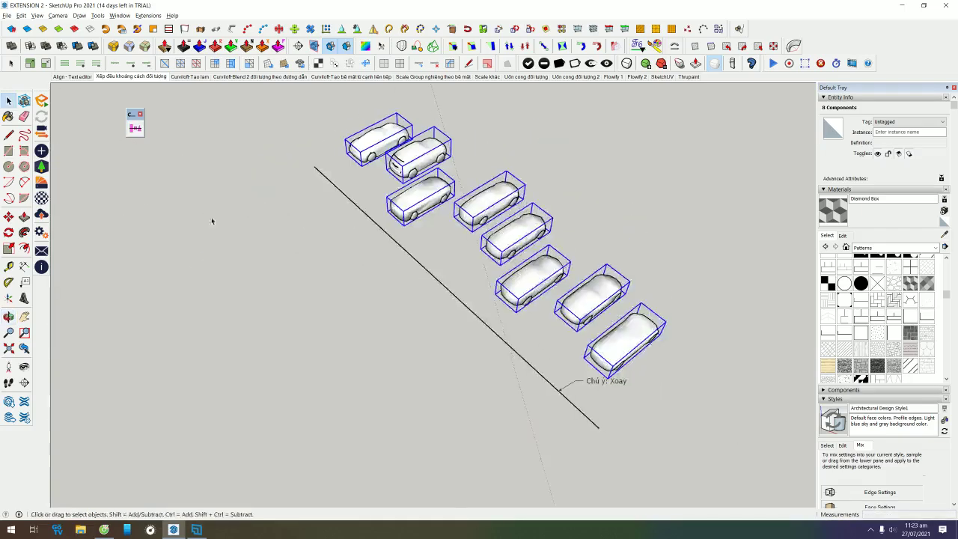
pyautogui.moveTo(658, 272); pyautogui.dragTo(573, 267, button='middle')
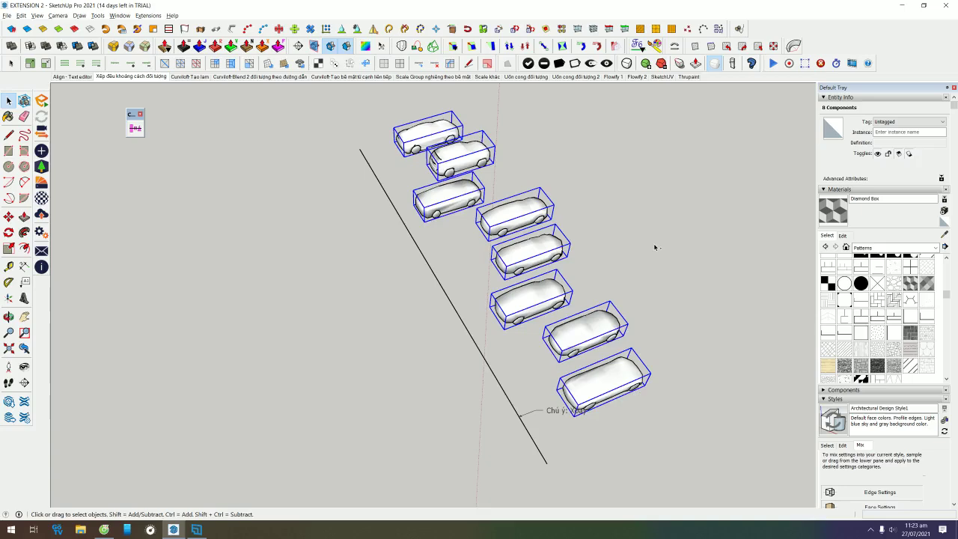
pyautogui.hotkey('ctrl', 'z')
pyautogui.hotkey('ctrl', 'z')
pyautogui.hotkey('ctrl', 'z')
pyautogui.hotkey('ctrl', 'z')
pyautogui.hotkey('ctrl', 'z')
pyautogui.hotkey('ctrl', 'z')
pyautogui.hotkey('ctrl', 'z')
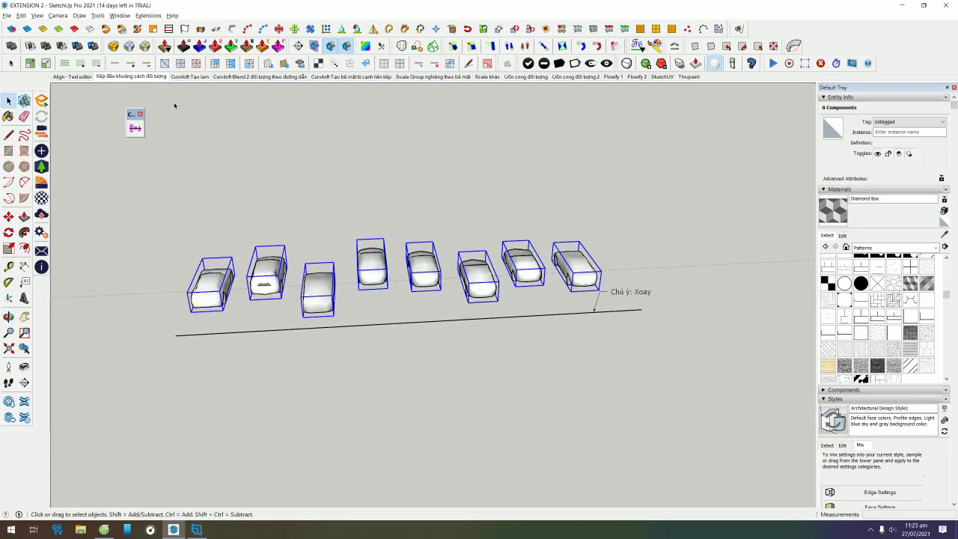
# - Try aligning the cars to the line, undo, and orbit until the car row faces the camera
pyautogui.press('a')
pyautogui.moveTo(492, 219); pyautogui.dragTo(461, 314, button='middle')
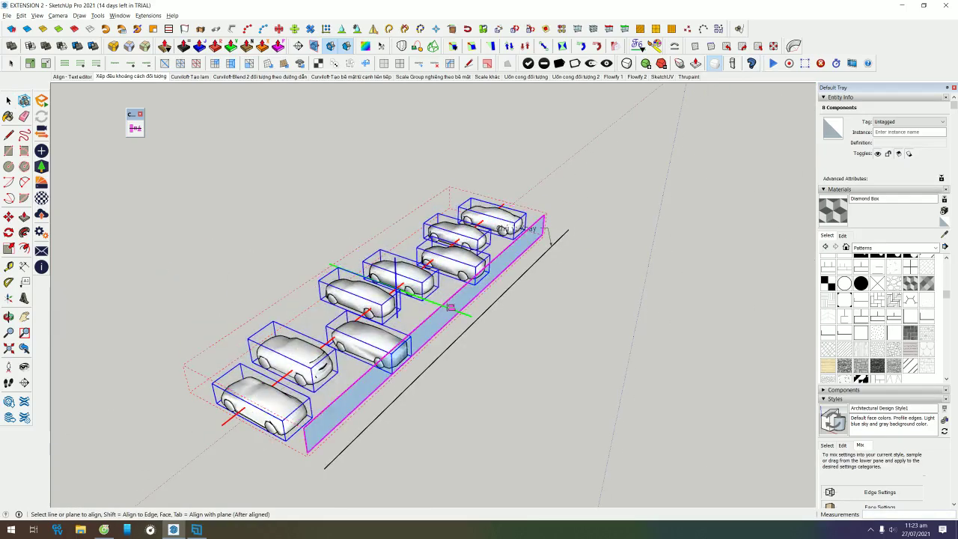
pyautogui.hotkey('ctrl', 'z')
pyautogui.hotkey('ctrl', 'z')
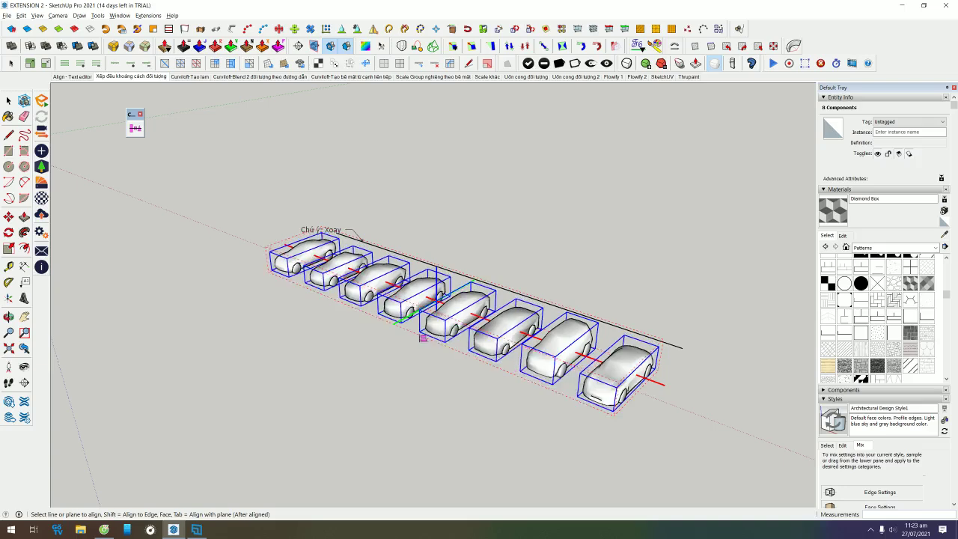
pyautogui.moveTo(436, 338); pyautogui.dragTo(434, 321, button='middle')
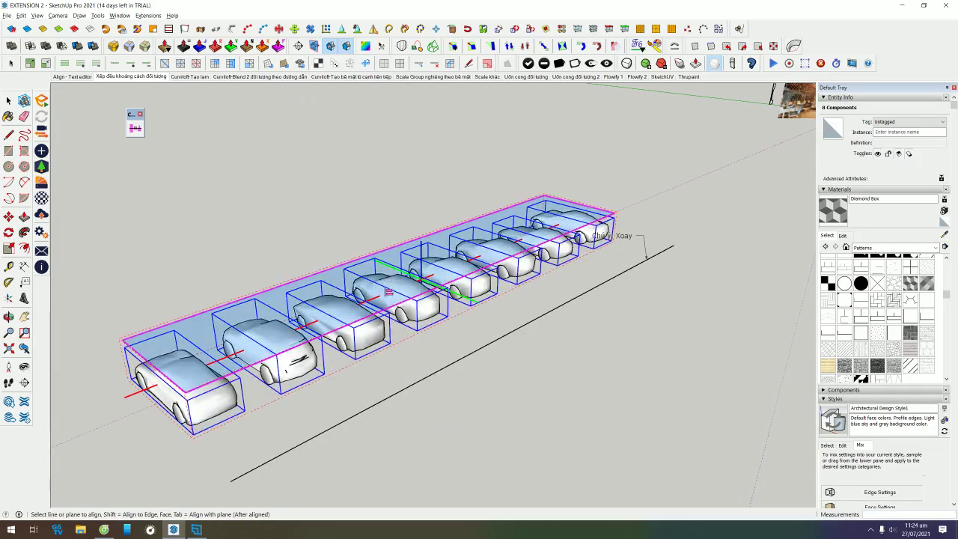
pyautogui.moveTo(378, 475); pyautogui.dragTo(401, 283, button='middle')
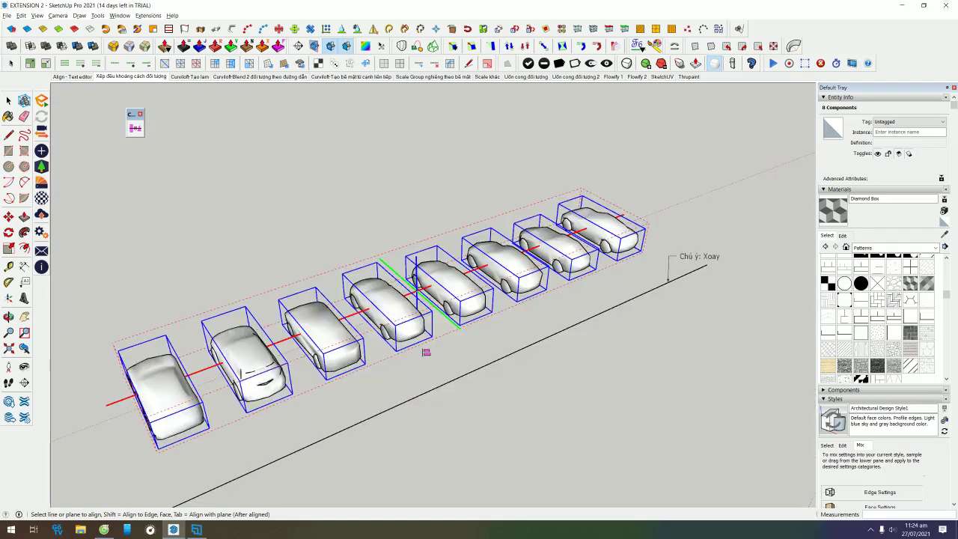
pyautogui.press('space')
pyautogui.moveTo(639, 217); pyautogui.dragTo(690, 213, button='middle')
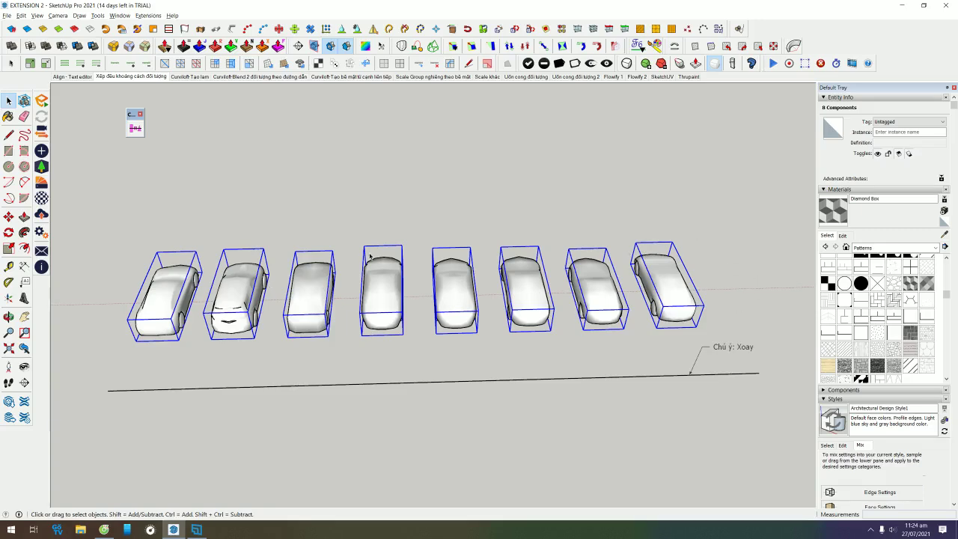
# - Select the leftmost car, then all eight cars, then clear the selection
pyautogui.press('Escape')
pyautogui.click(157, 296)
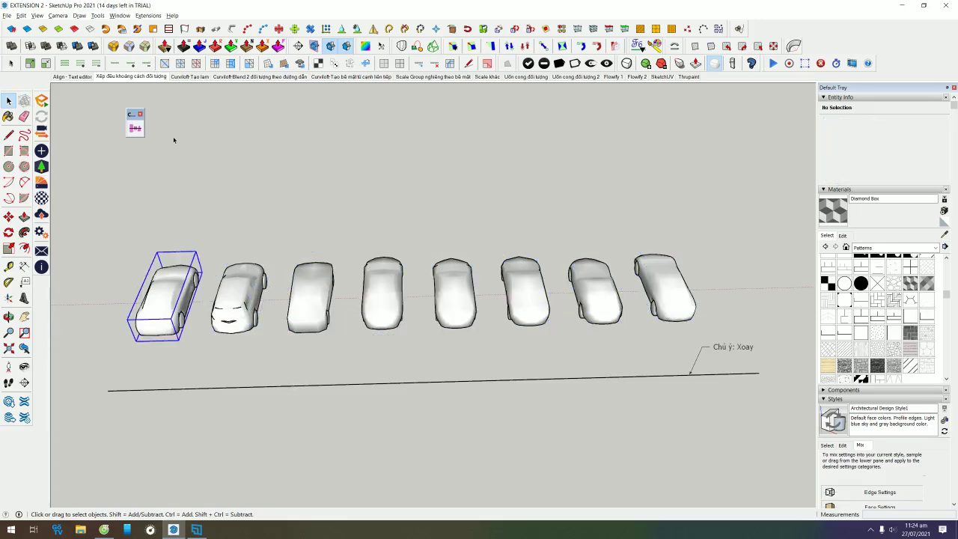
pyautogui.moveTo(587, 298)
pyautogui.mouseDown(button='middle')
pyautogui.moveTo(539, 259)
pyautogui.moveTo(628, 247)
pyautogui.mouseUp(button='middle')
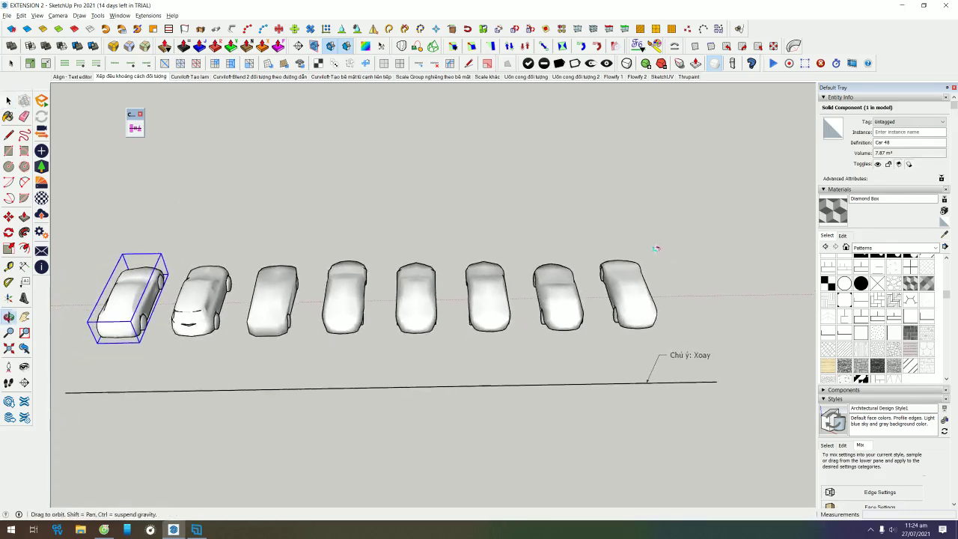
pyautogui.moveTo(759, 235); pyautogui.dragTo(97, 280)
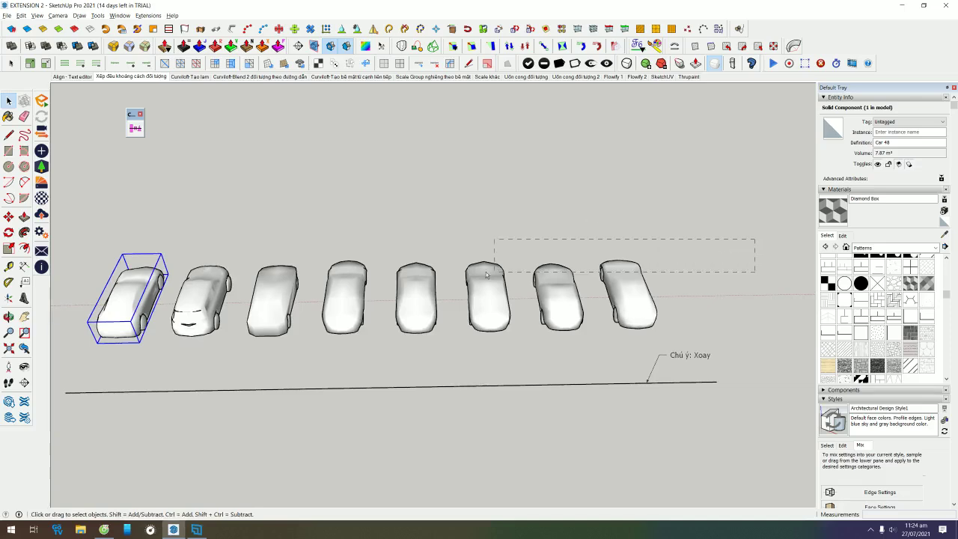
pyautogui.click(373, 198)
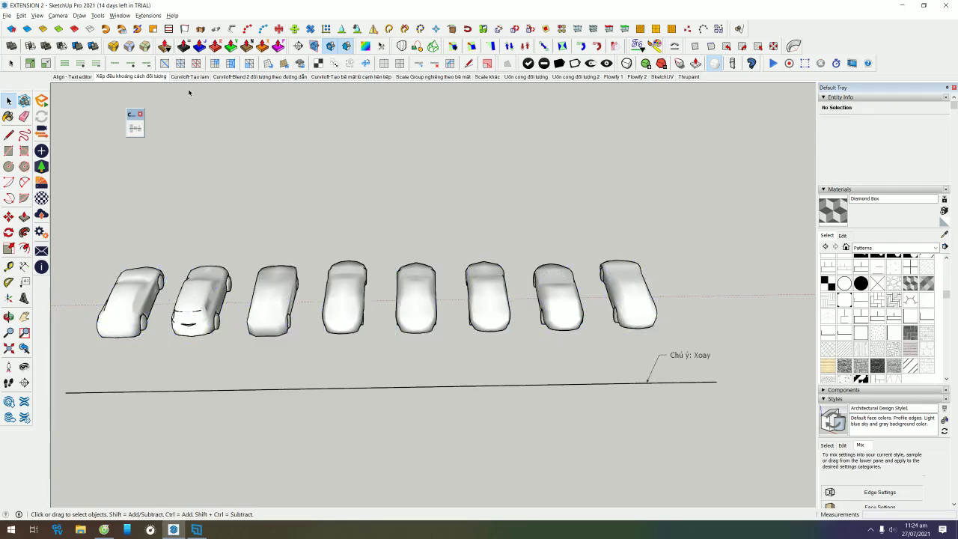
# - Close the floating toolbar and go to the next scene with the wavy ceiling photo and fin profiles
pyautogui.click(141, 112)
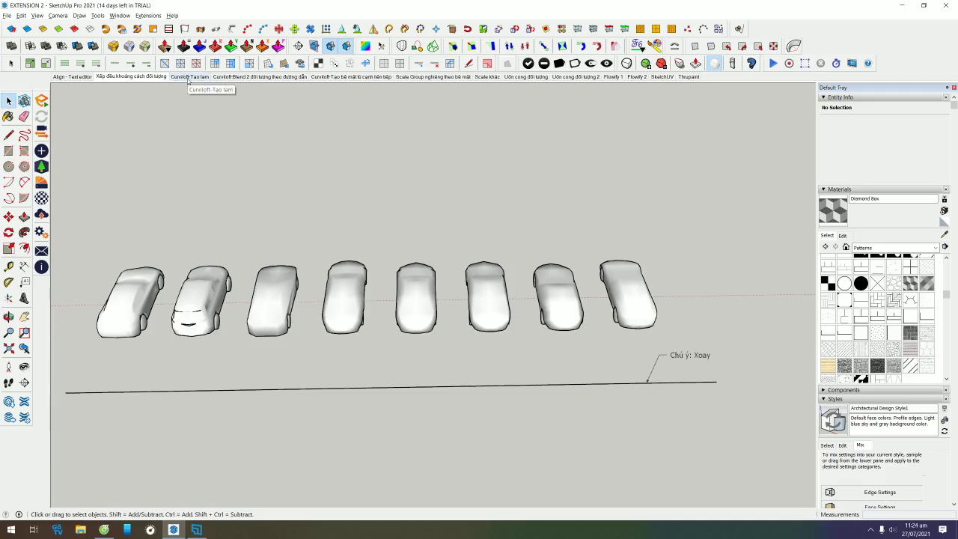
pyautogui.press('pagedown')
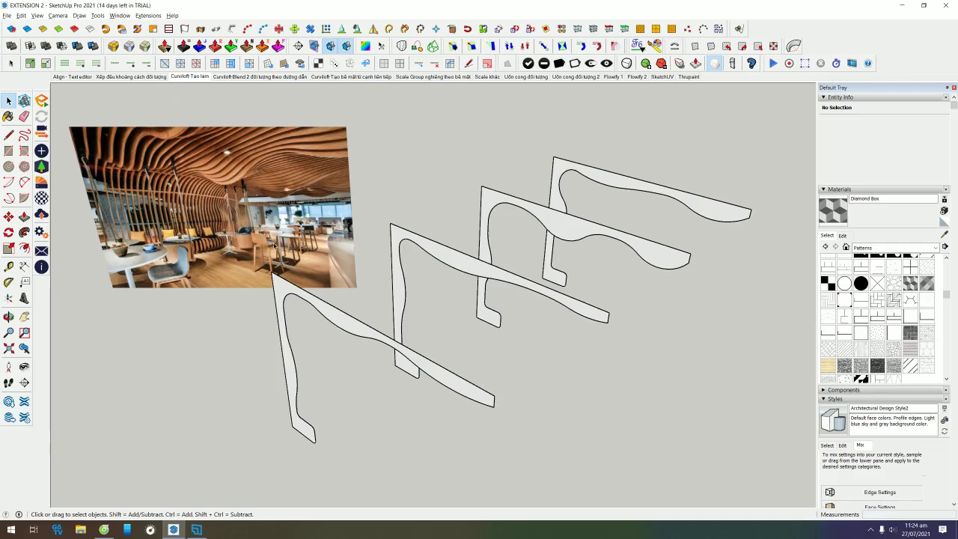
# - Orbit around the fins and reference photo, trying a selection of all four fins
pyautogui.moveTo(274, 246); pyautogui.dragTo(355, 204, button='middle')
pyautogui.moveTo(355, 204); pyautogui.dragTo(389, 193)
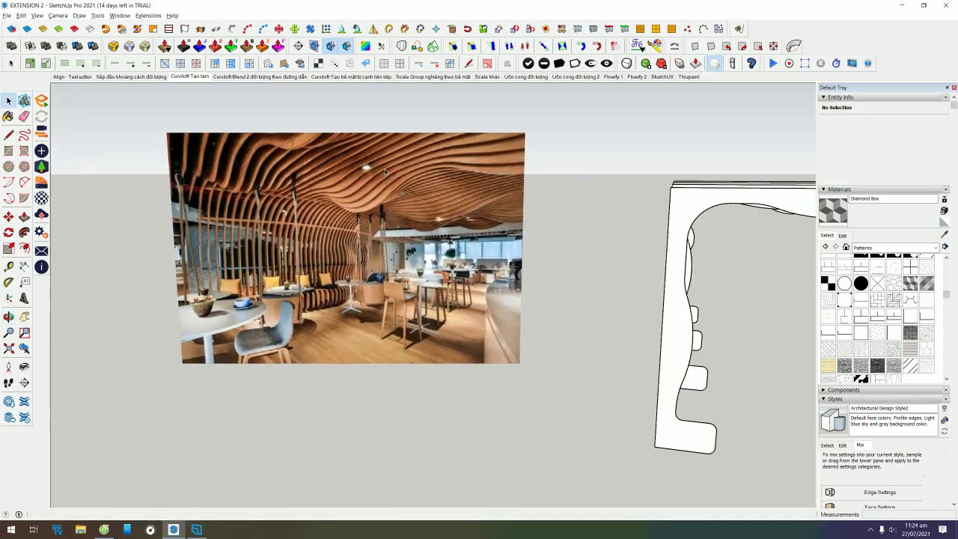
pyautogui.press('space')
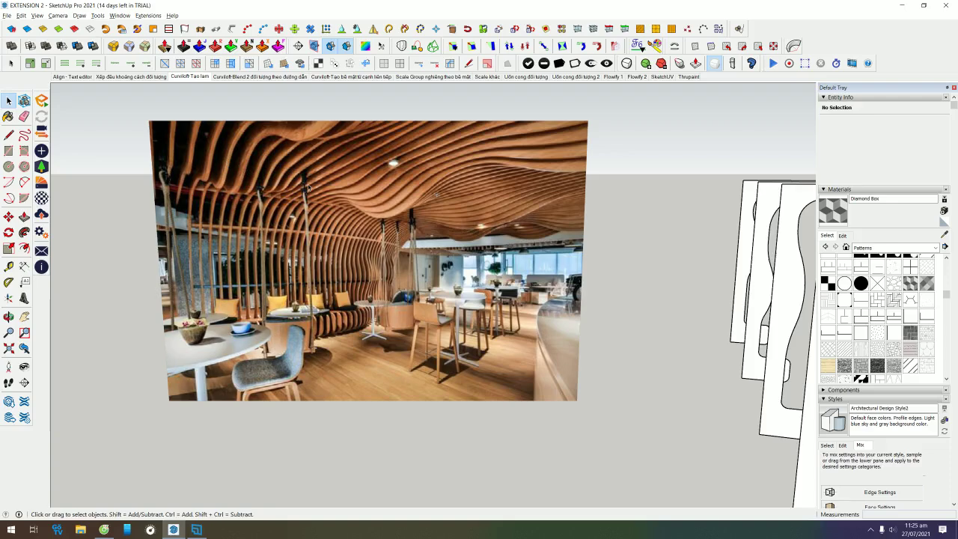
pyautogui.moveTo(372, 207); pyautogui.dragTo(251, 250, button='middle')
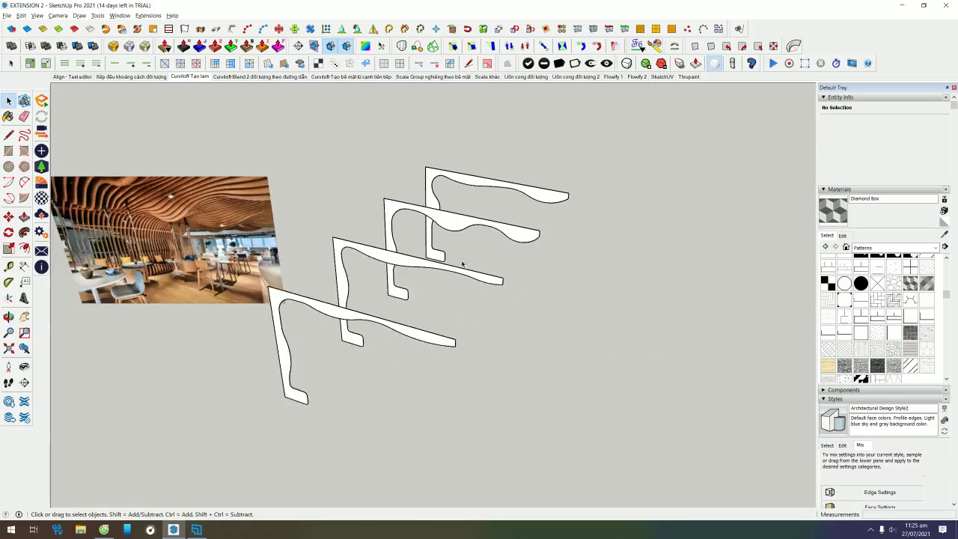
pyautogui.moveTo(251, 249); pyautogui.dragTo(417, 336, button='middle')
pyautogui.click(416, 339)
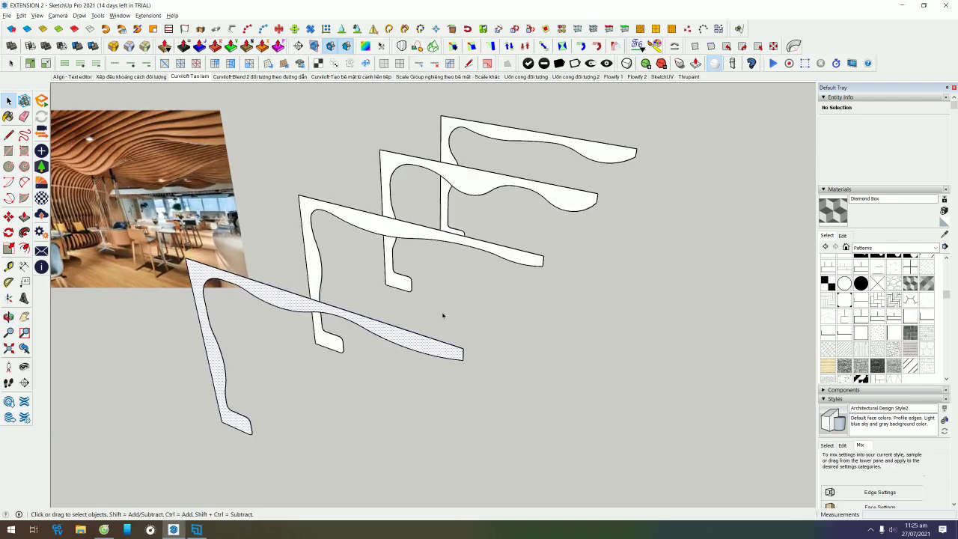
pyautogui.click(492, 247)
pyautogui.click(557, 198)
pyautogui.click(591, 153)
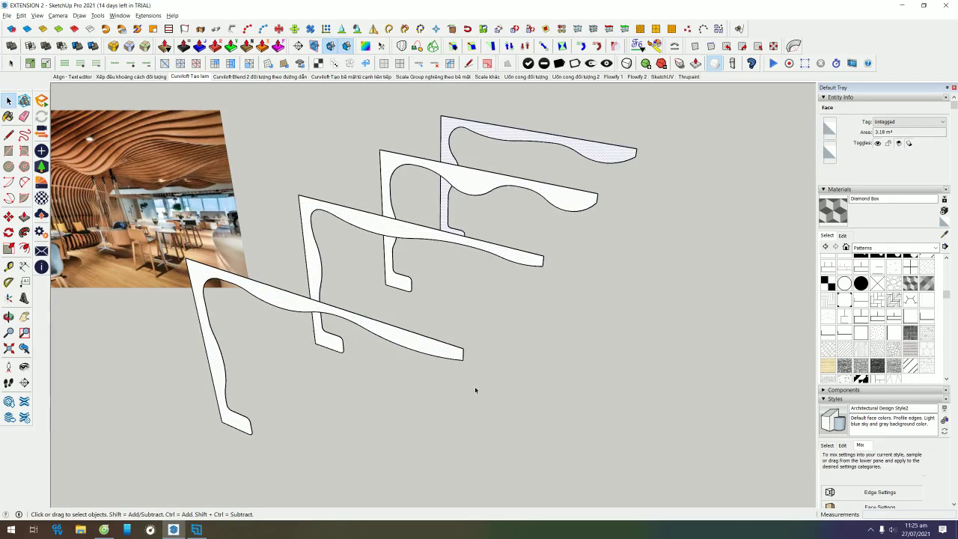
pyautogui.moveTo(585, 150)
pyautogui.mouseDown(button='middle')
pyautogui.moveTo(641, 170)
pyautogui.moveTo(609, 181)
pyautogui.mouseUp(button='middle')
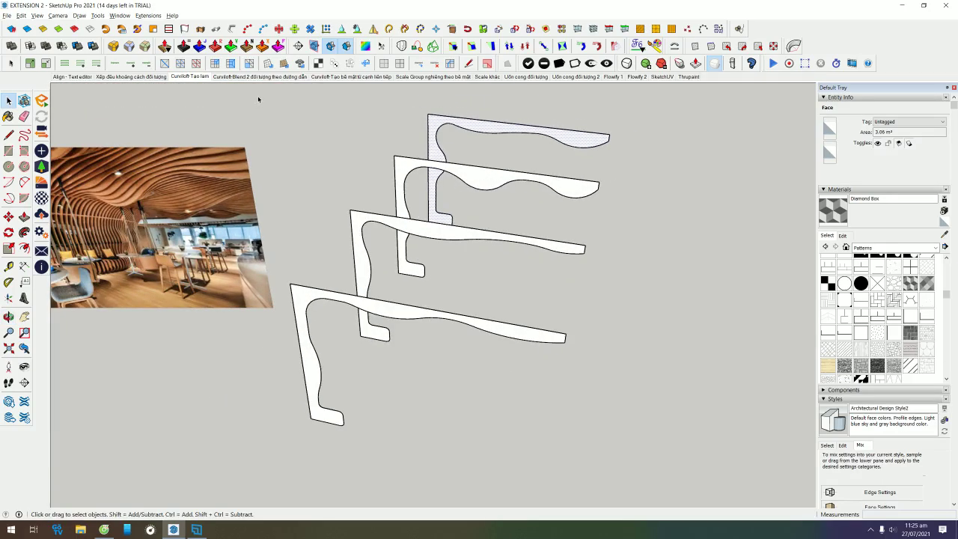
pyautogui.moveTo(684, 209); pyautogui.dragTo(619, 165, button='middle')
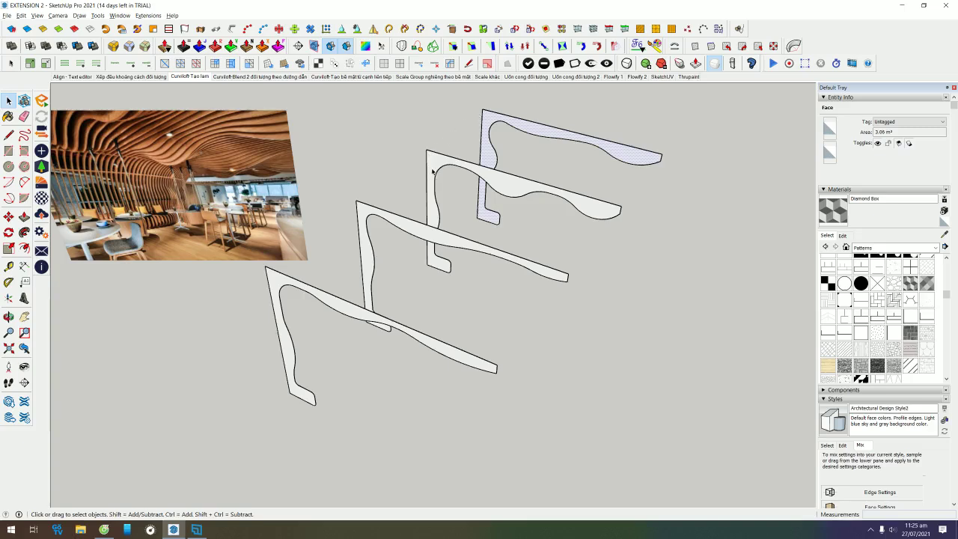
pyautogui.moveTo(542, 196)
pyautogui.mouseDown(button='middle')
pyautogui.moveTo(620, 250)
pyautogui.moveTo(663, 203)
pyautogui.moveTo(505, 202)
pyautogui.moveTo(419, 225)
pyautogui.mouseUp(button='middle')
# - Select the front two fins and open the Curviloft palette
pyautogui.click(283, 269)
pyautogui.keyDown('ctrl'); pyautogui.click(379, 230); pyautogui.keyUp('ctrl')
pyautogui.moveTo(380, 230); pyautogui.dragTo(493, 179, button='middle')
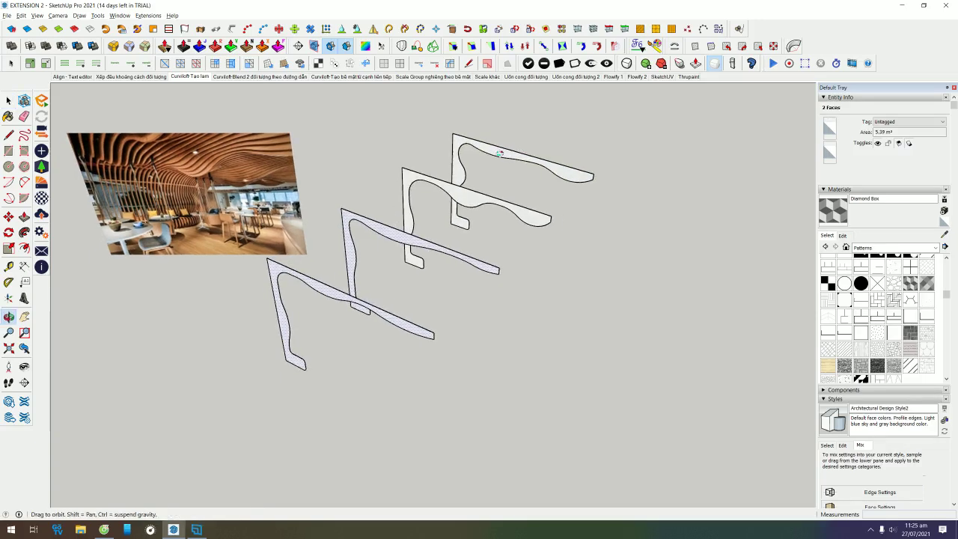
pyautogui.click(419, 63)
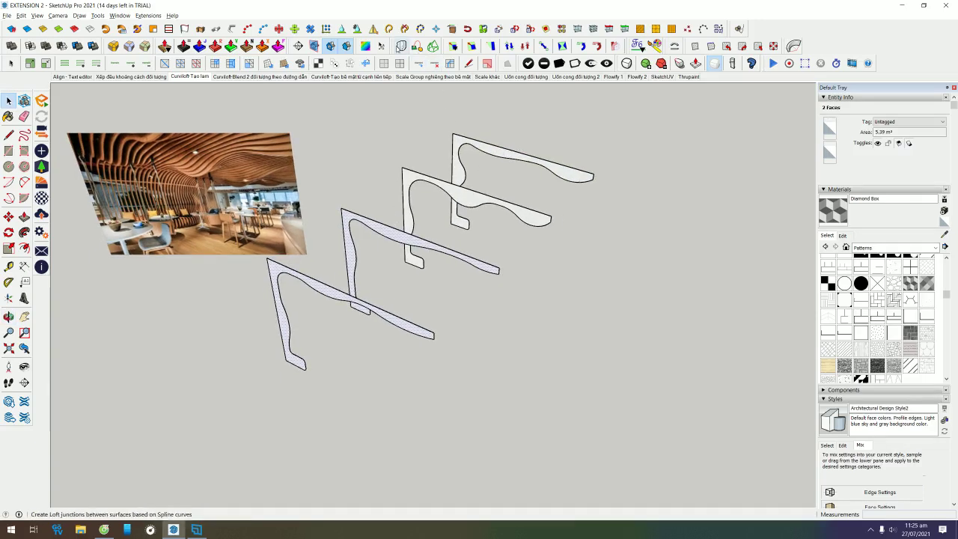
pyautogui.moveTo(397, 97); pyautogui.dragTo(399, 99)
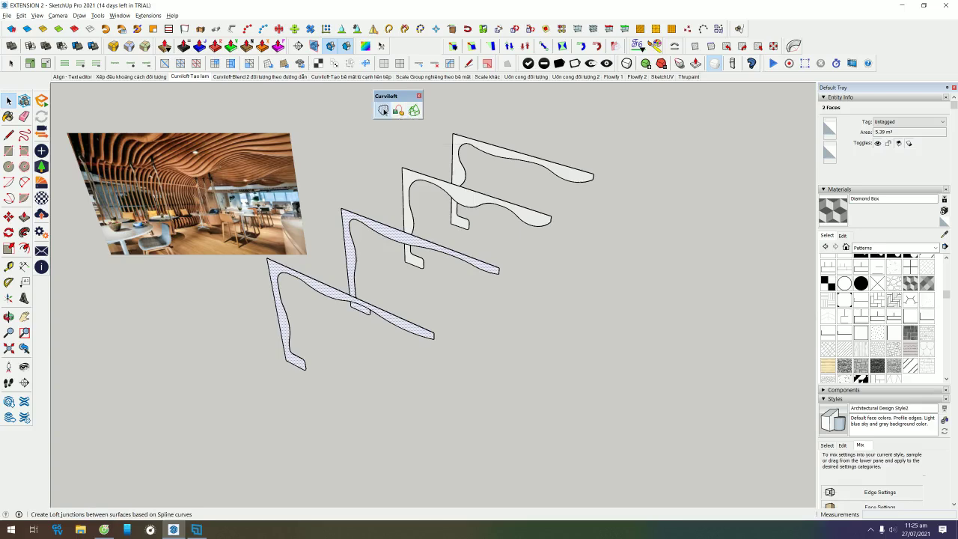
# - Select the front and middle fin contours for lofting after an aborted first attempt
pyautogui.click(383, 110)
pyautogui.moveTo(381, 201); pyautogui.dragTo(372, 176, button='middle')
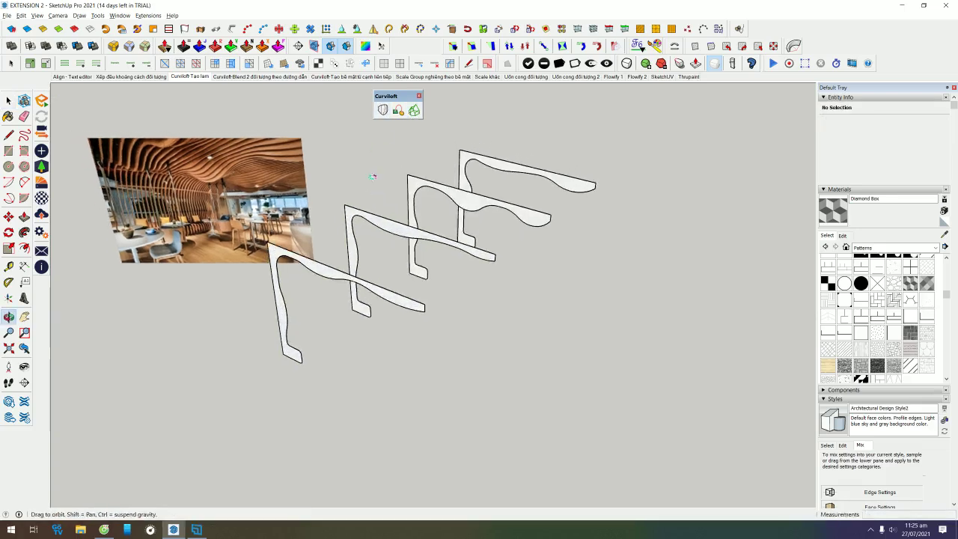
pyautogui.click(359, 240)
pyautogui.click(336, 258)
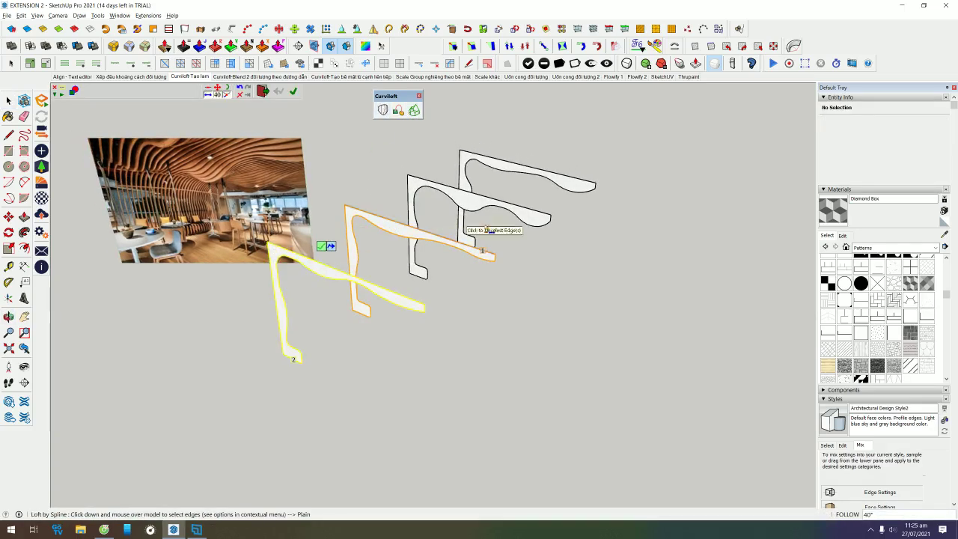
pyautogui.press('Escape')
pyautogui.scroll(3, 330, 270)
pyautogui.click(337, 251)
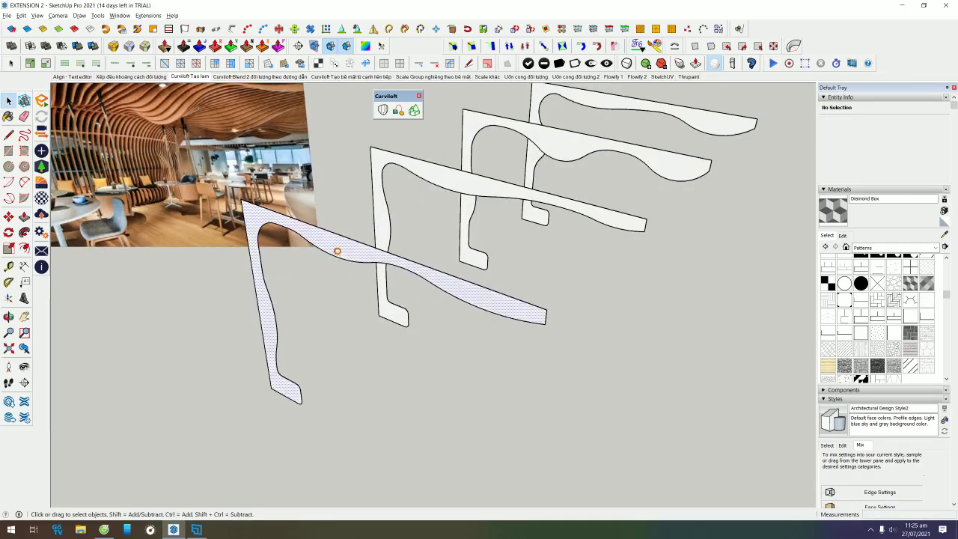
pyautogui.keyDown('shift'); pyautogui.click(434, 173); pyautogui.keyUp('shift')
# - Generate the loft-by-spline surface between the two contours and raise its segment count
pyautogui.click(383, 110)
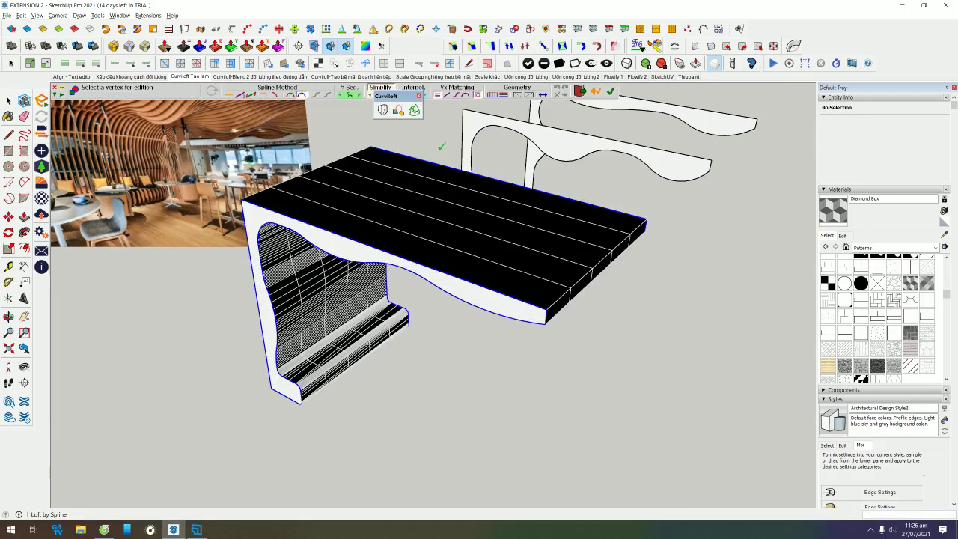
pyautogui.moveTo(563, 335)
pyautogui.mouseDown(button='middle')
pyautogui.moveTo(556, 387)
pyautogui.moveTo(475, 225)
pyautogui.moveTo(489, 201)
pyautogui.moveTo(384, 280)
pyautogui.mouseUp(button='middle')
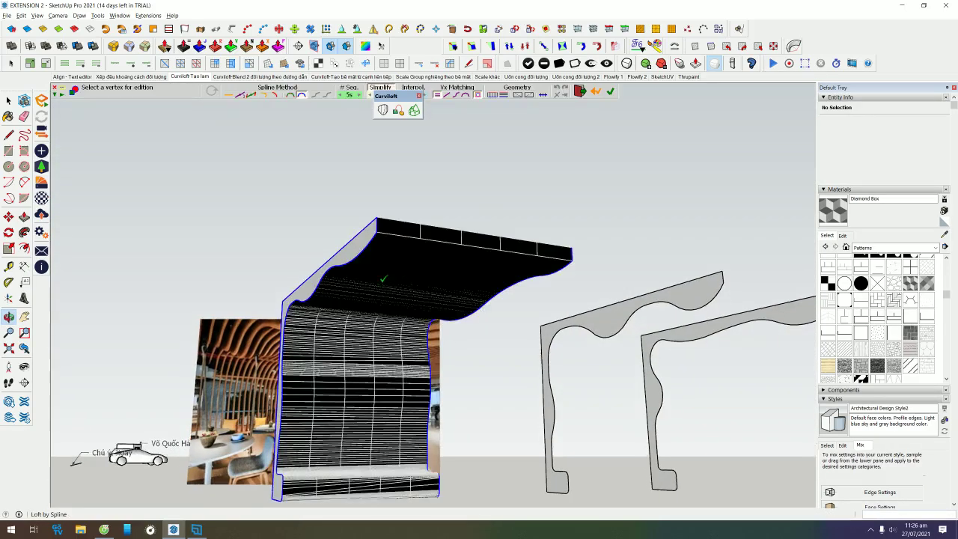
pyautogui.moveTo(360, 349)
pyautogui.mouseDown(button='middle')
pyautogui.moveTo(464, 359)
pyautogui.moveTo(379, 342)
pyautogui.moveTo(333, 299)
pyautogui.mouseUp(button='middle')
pyautogui.press('Return')
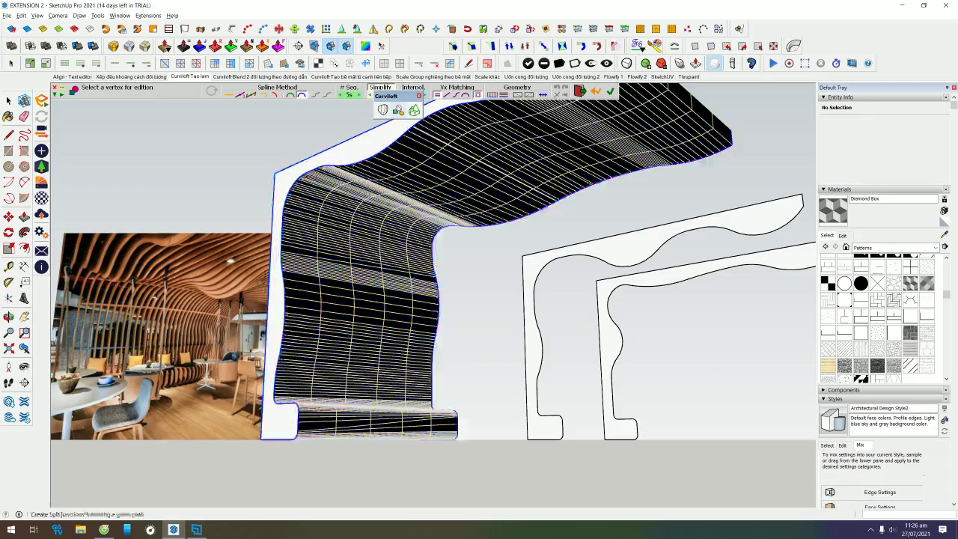
pyautogui.moveTo(389, 96); pyautogui.dragTo(230, 124)
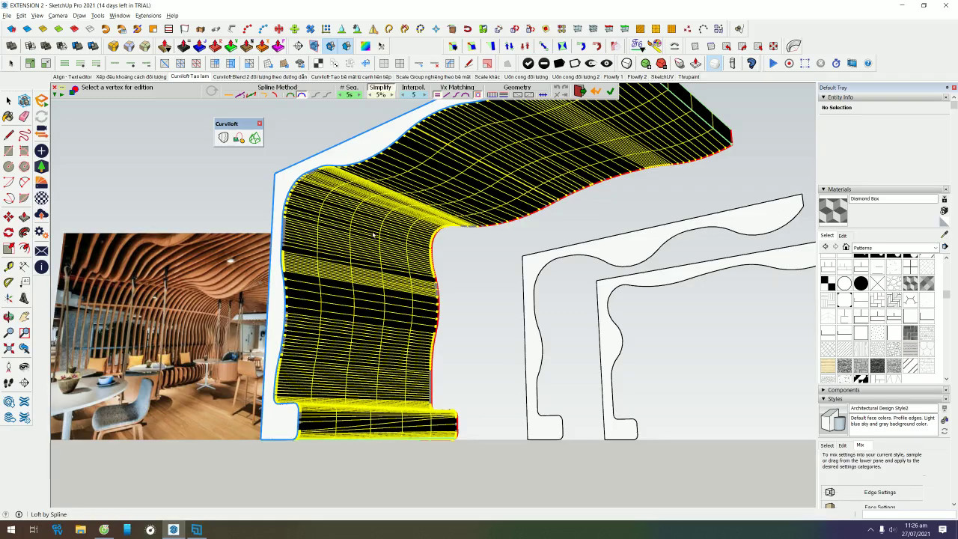
pyautogui.click(360, 95)
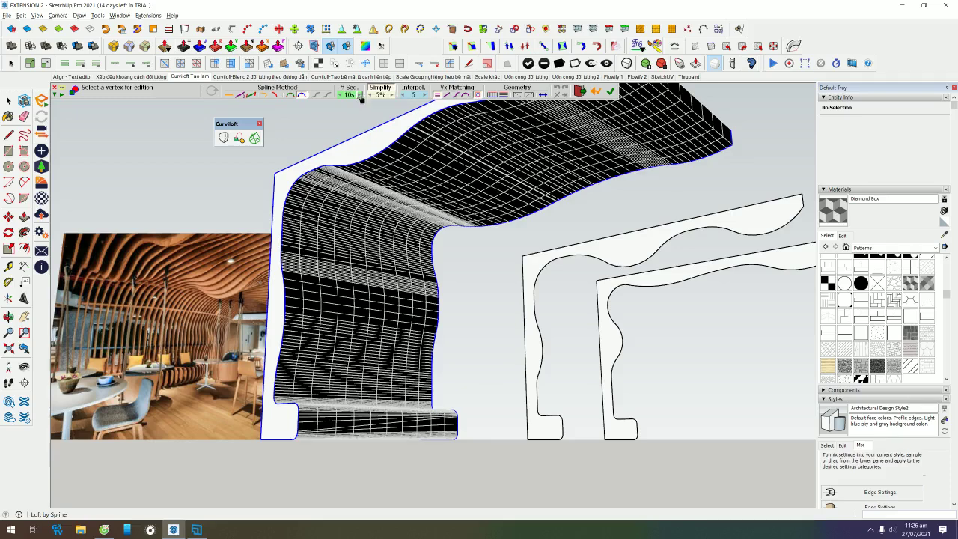
# - Set the loft to 10 segments with Bezier curves and junction edges only
pyautogui.click(360, 95)
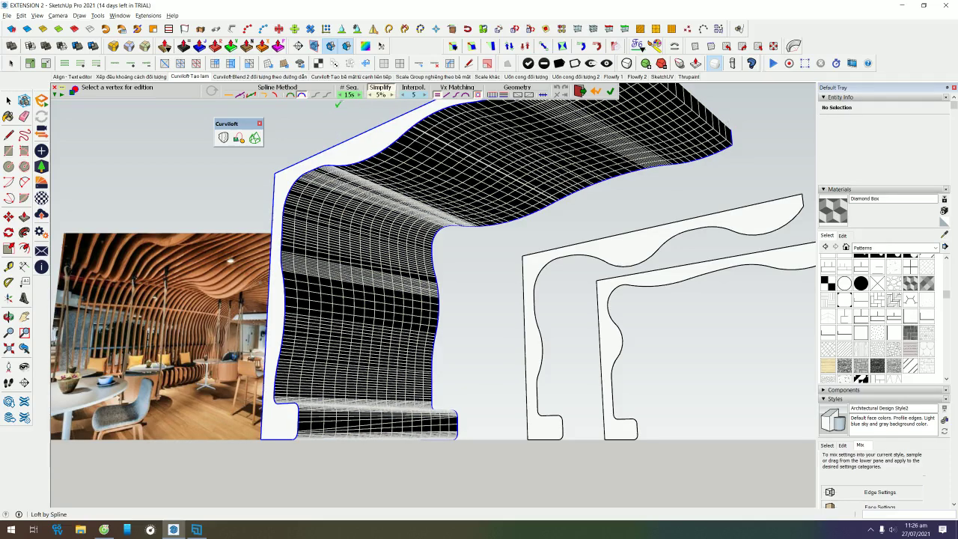
pyautogui.click(341, 97)
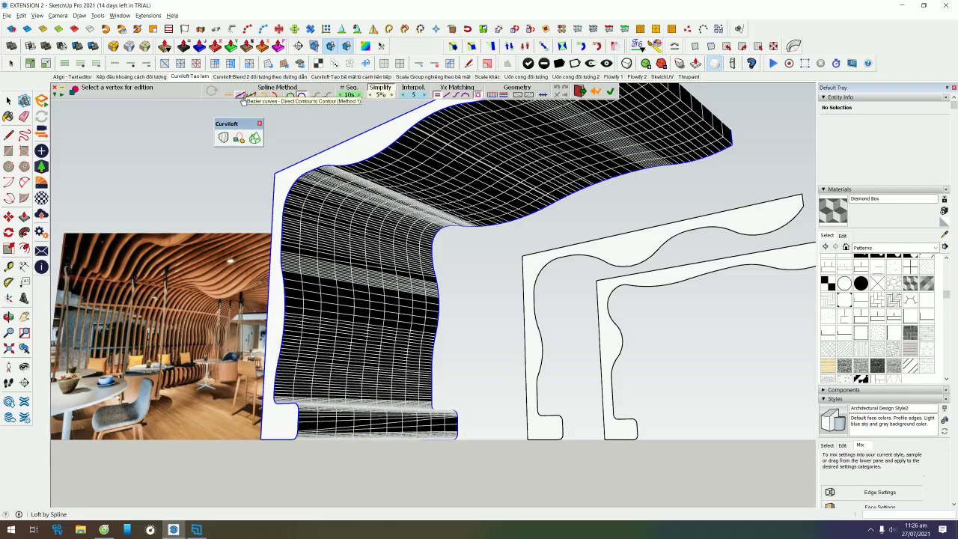
pyautogui.click(243, 99)
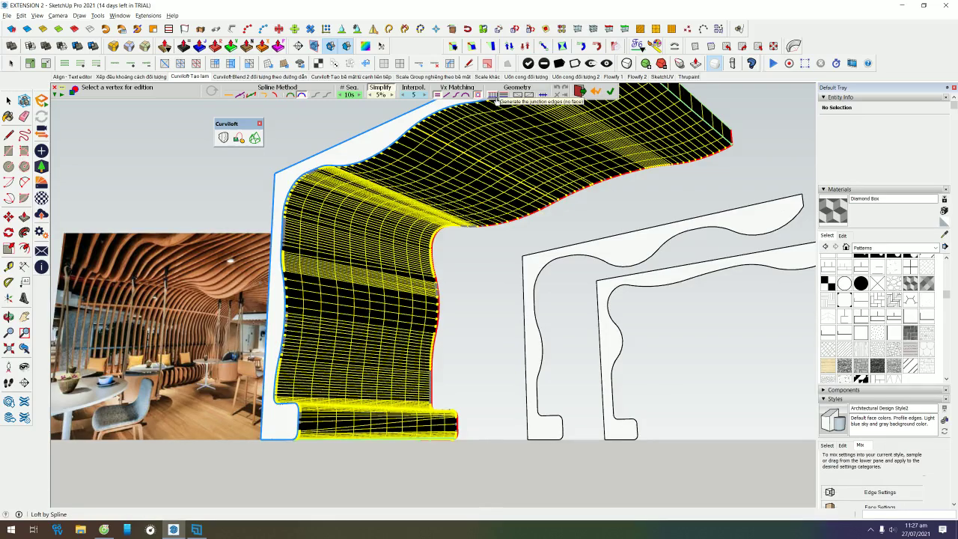
pyautogui.click(496, 100)
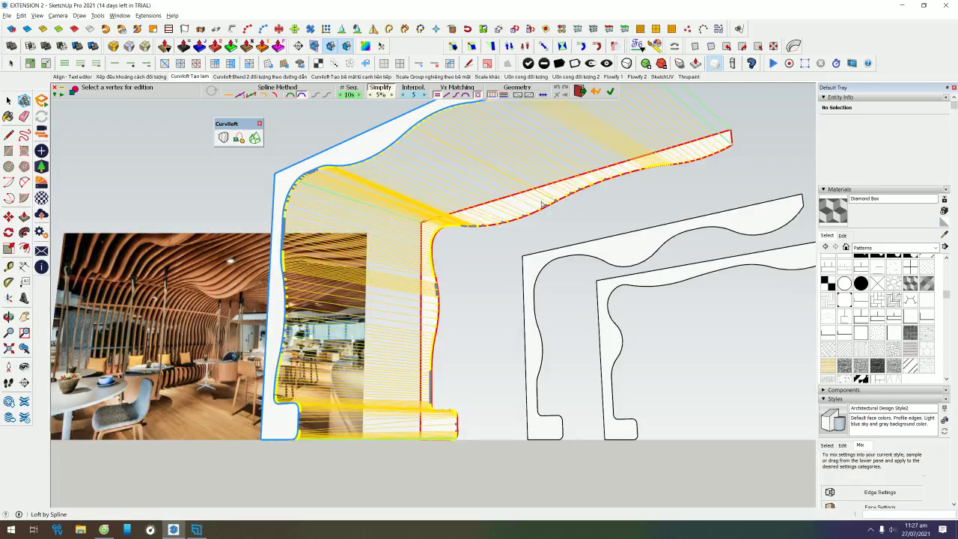
# - Switch the preview to sparse contour lines and generate the slice profiles
pyautogui.moveTo(481, 229); pyautogui.dragTo(506, 358, button='middle')
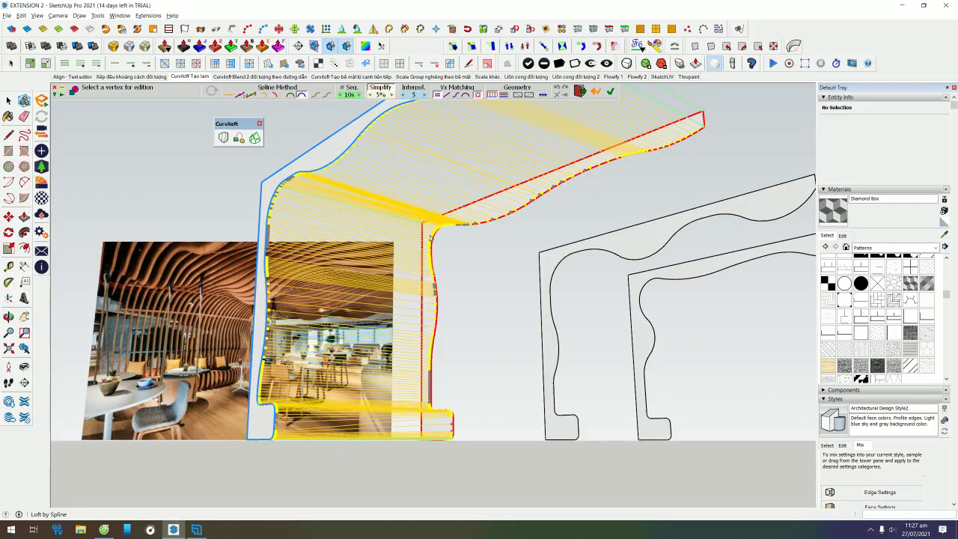
pyautogui.click(493, 98)
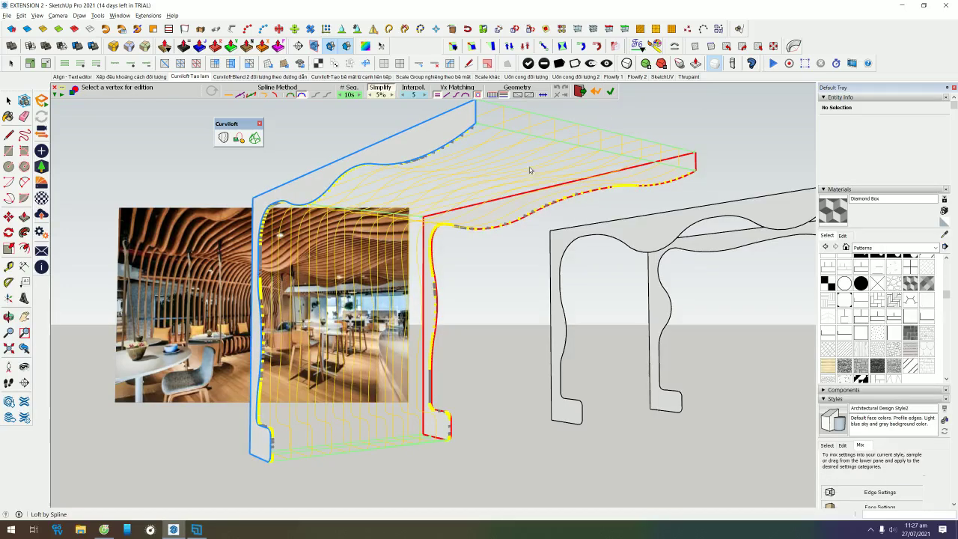
pyautogui.click(527, 299)
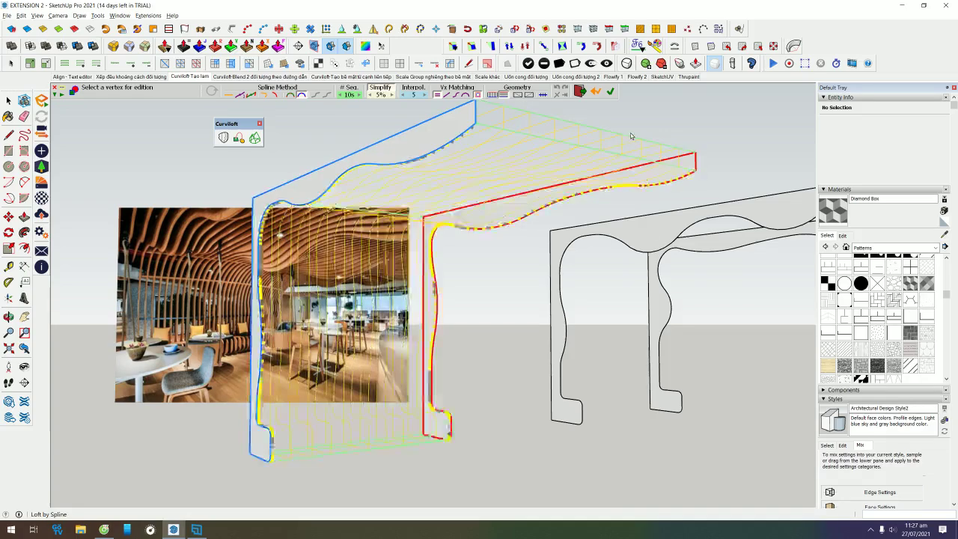
pyautogui.click(619, 104)
pyautogui.moveTo(661, 117); pyautogui.dragTo(420, 204, button='middle')
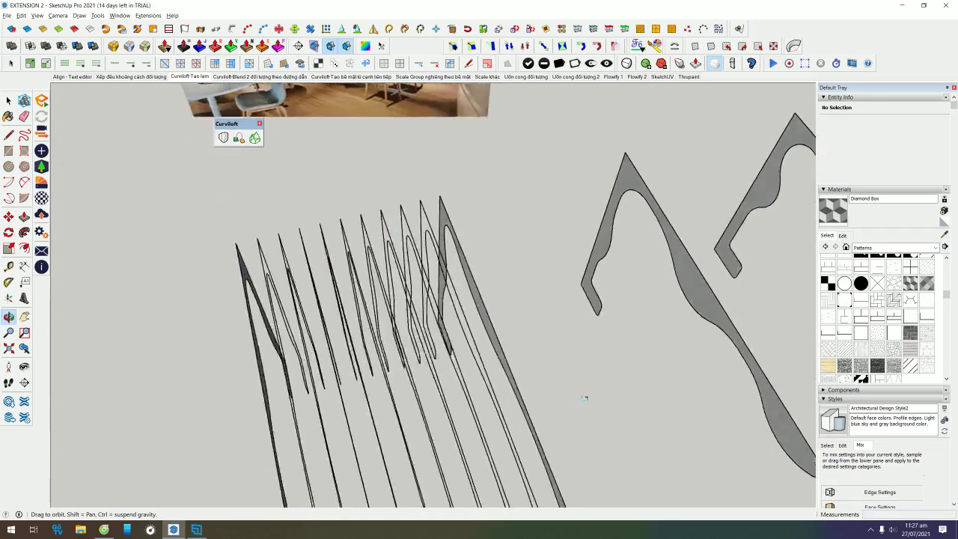
# - Open the slice group and fill the front contour curves with faces
pyautogui.click(424, 222)
pyautogui.doubleClick(424, 222)
pyautogui.moveTo(424, 222); pyautogui.dragTo(432, 223, button='middle')
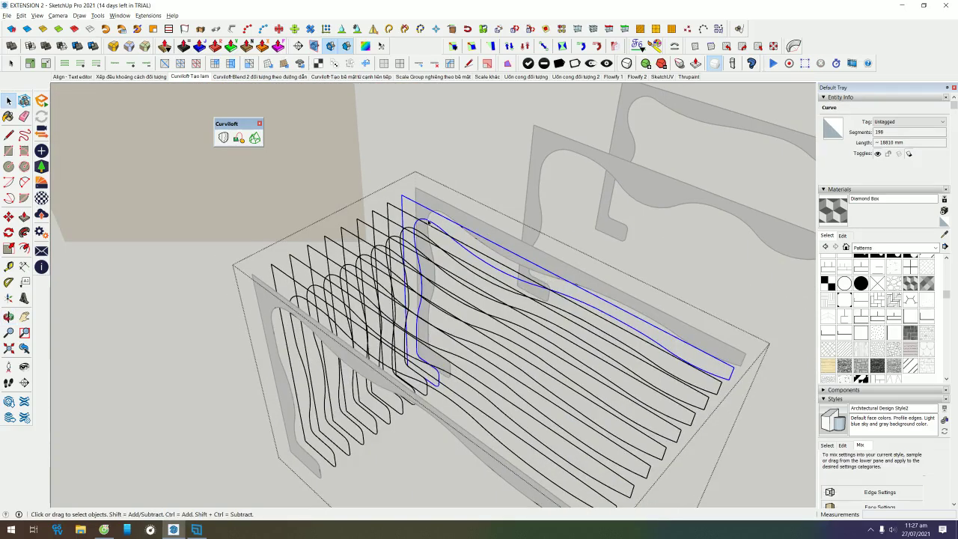
pyautogui.click(412, 217)
pyautogui.keyDown('ctrl'); pyautogui.click(389, 219); pyautogui.keyUp('ctrl')
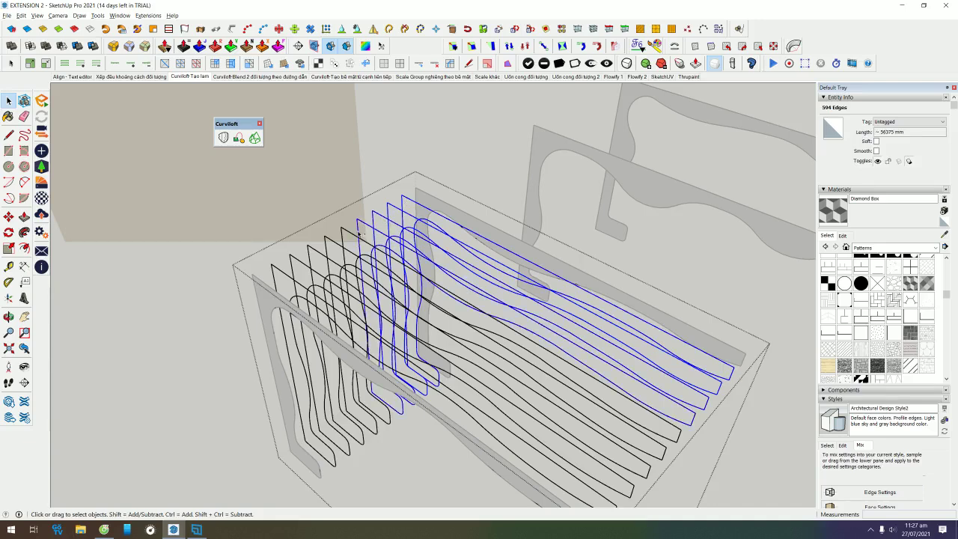
pyautogui.keyDown('ctrl'); pyautogui.click(341, 244); pyautogui.keyUp('ctrl')
pyautogui.keyDown('ctrl'); pyautogui.click(322, 256); pyautogui.keyUp('ctrl')
pyautogui.keyDown('ctrl'); pyautogui.click(288, 276); pyautogui.keyUp('ctrl')
pyautogui.click(508, 63)
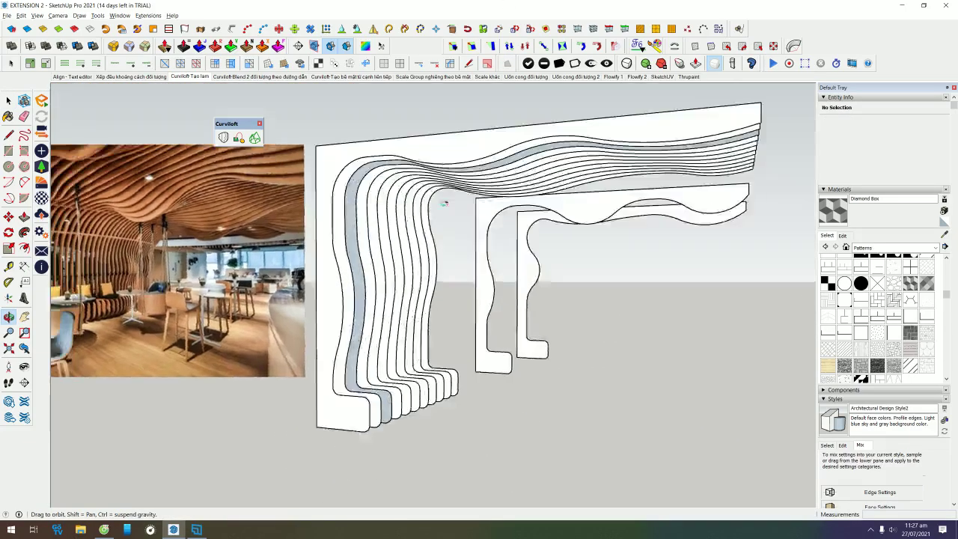
# - Align the axes to one slice face, then reopen the group and select every slice
pyautogui.click(307, 195)
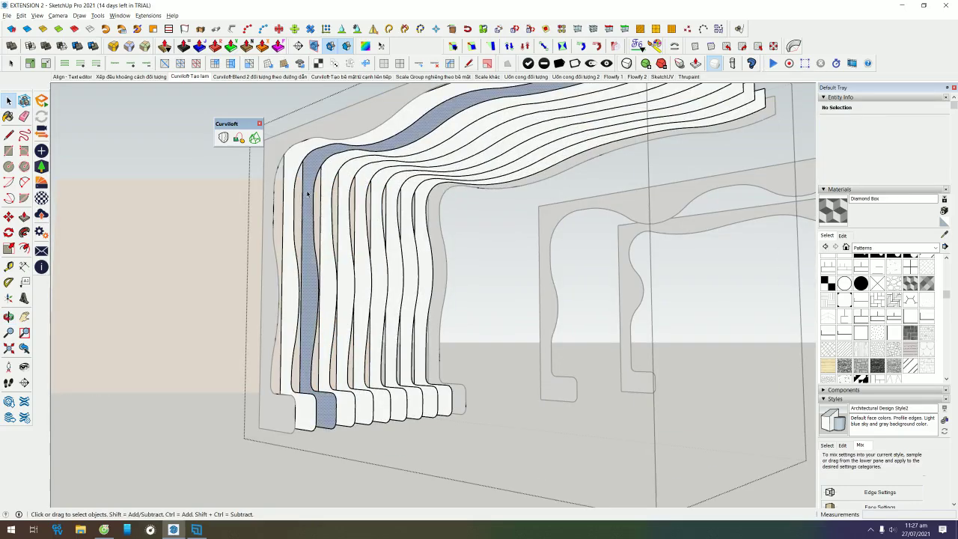
pyautogui.rightClick(308, 190)
pyautogui.click(329, 260)
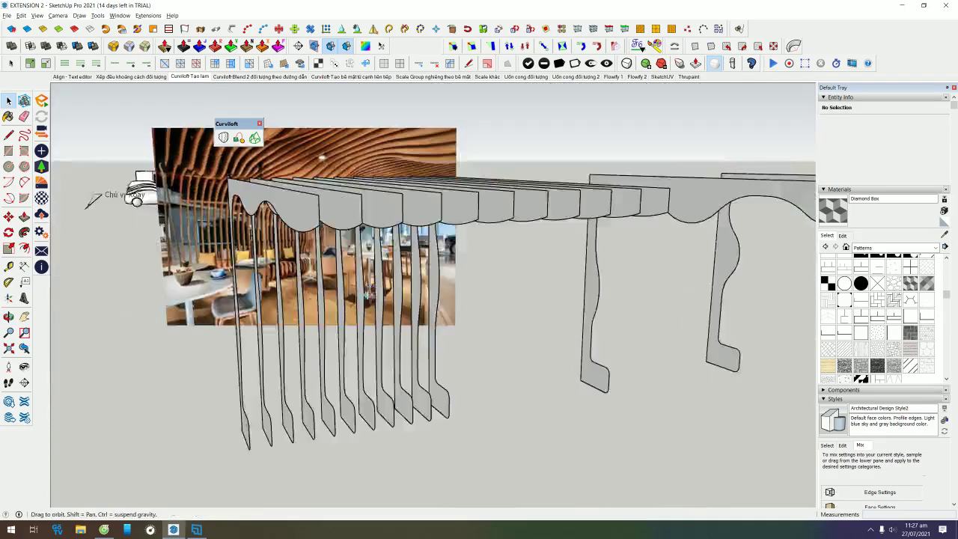
pyautogui.moveTo(365, 295); pyautogui.dragTo(515, 265, button='middle')
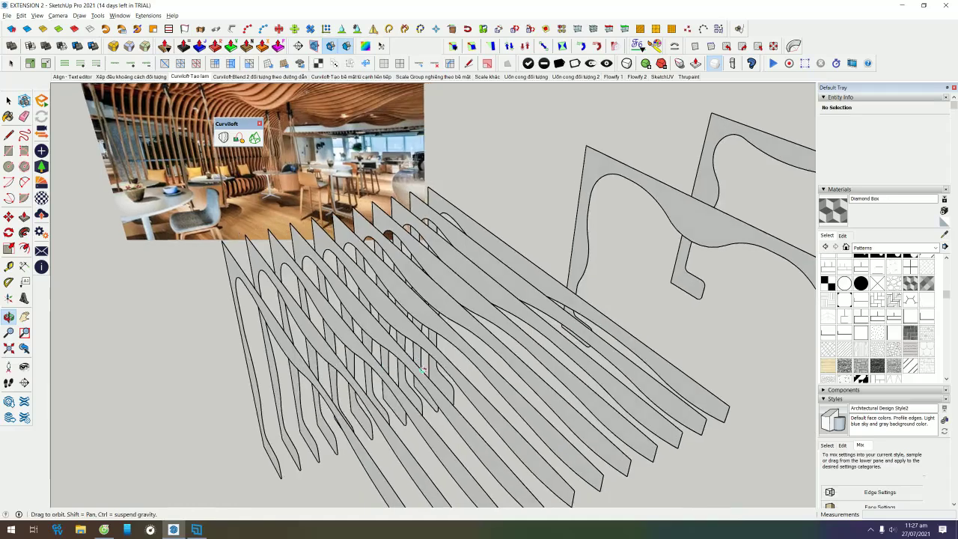
pyautogui.click(483, 262)
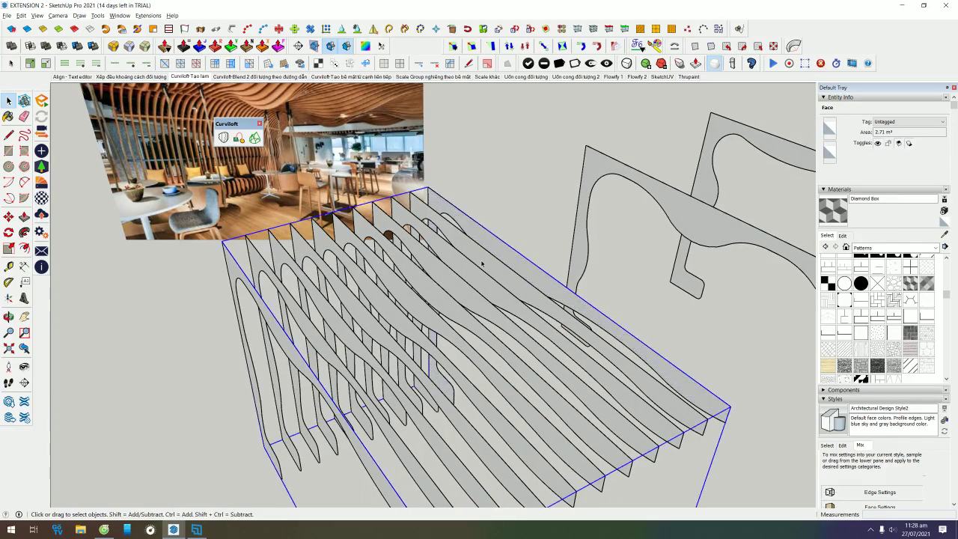
pyautogui.doubleClick(483, 262)
pyautogui.hotkey('ctrl', 'a')
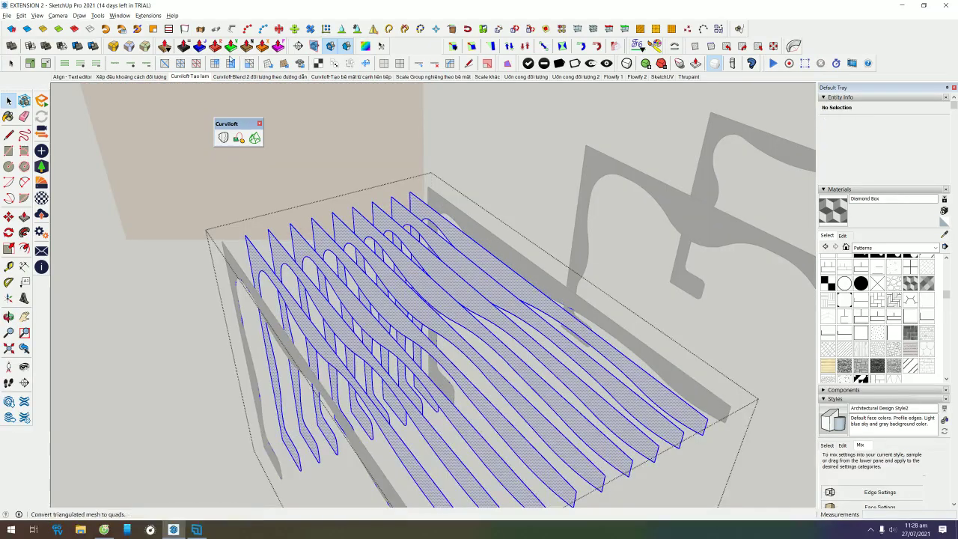
# - Thicken all slice faces with Joint Push Pull into solid slats about 77 mm thick
pyautogui.click(199, 47)
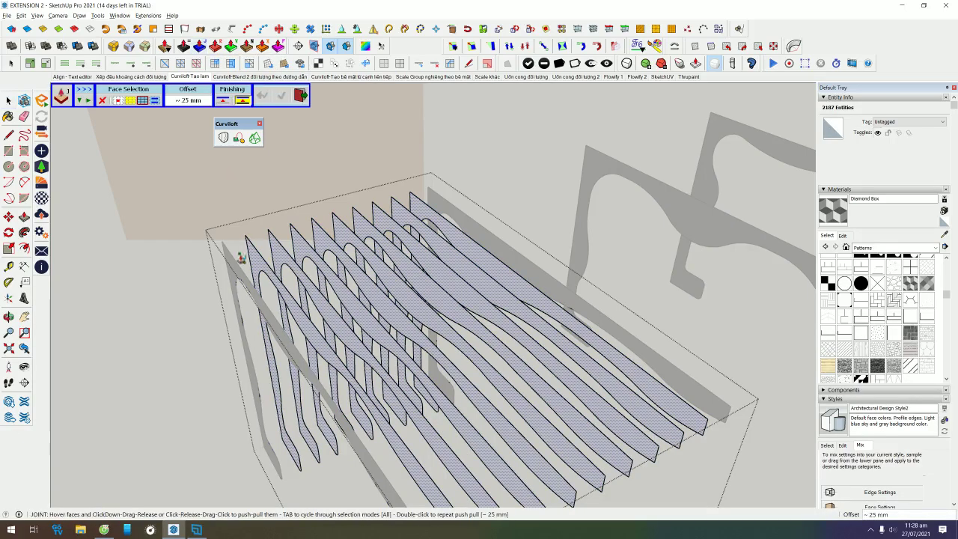
pyautogui.click(252, 263)
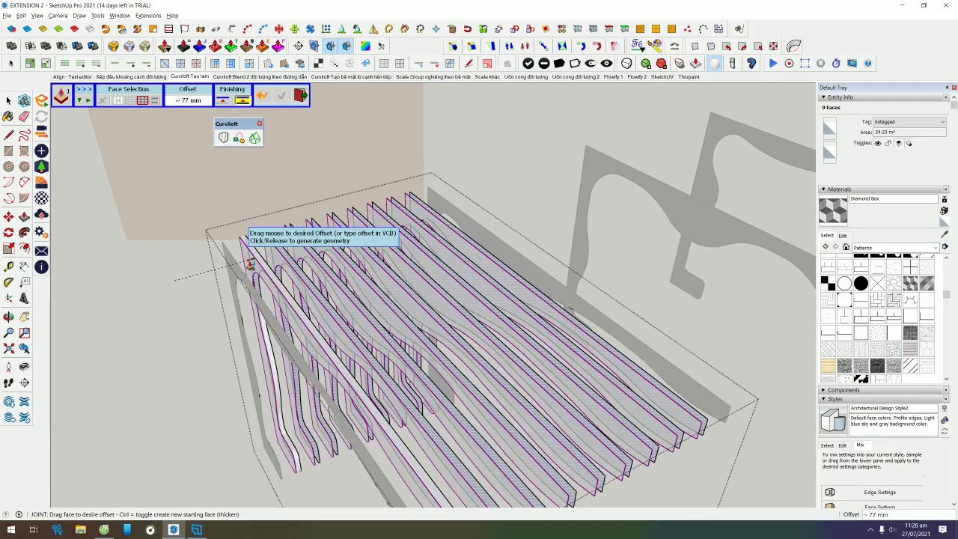
pyautogui.click(250, 263)
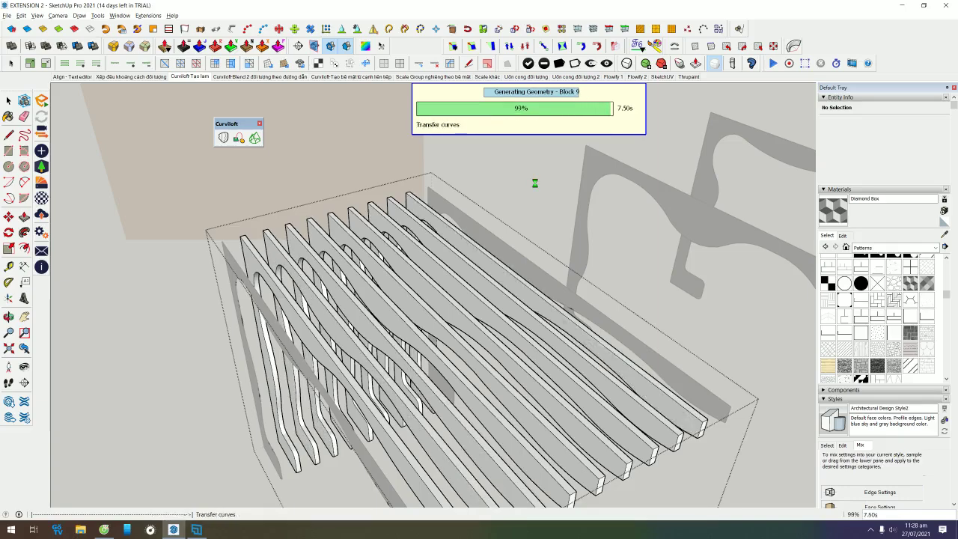
pyautogui.press('Return')
# - Inspect the slats from the other side, selecting single slats and then the whole slat group
pyautogui.moveTo(524, 167)
pyautogui.mouseDown(button='middle')
pyautogui.moveTo(326, 294)
pyautogui.moveTo(296, 287)
pyautogui.moveTo(300, 333)
pyautogui.mouseUp(button='middle')
pyautogui.click(297, 286)
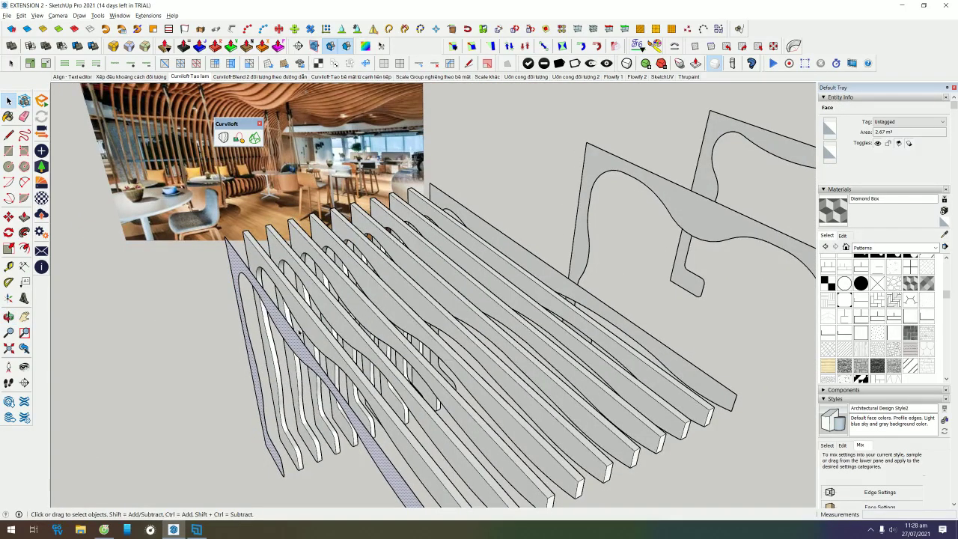
pyautogui.tripleClick(259, 336)
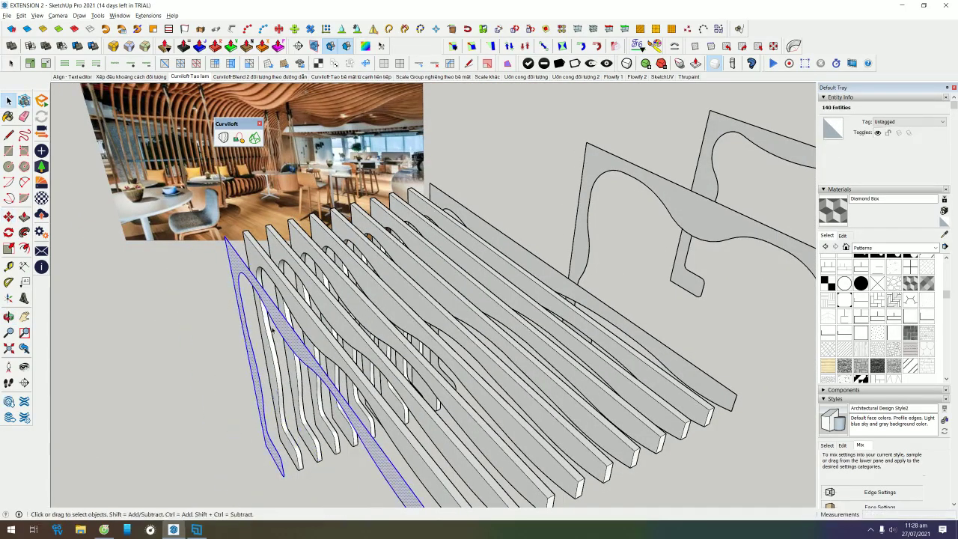
pyautogui.click(484, 217)
pyautogui.press('m')
pyautogui.click(483, 234)
pyautogui.press('ctrl')
pyautogui.press('space')
pyautogui.click(431, 211)
pyautogui.moveTo(431, 211); pyautogui.dragTo(431, 211, button='middle')
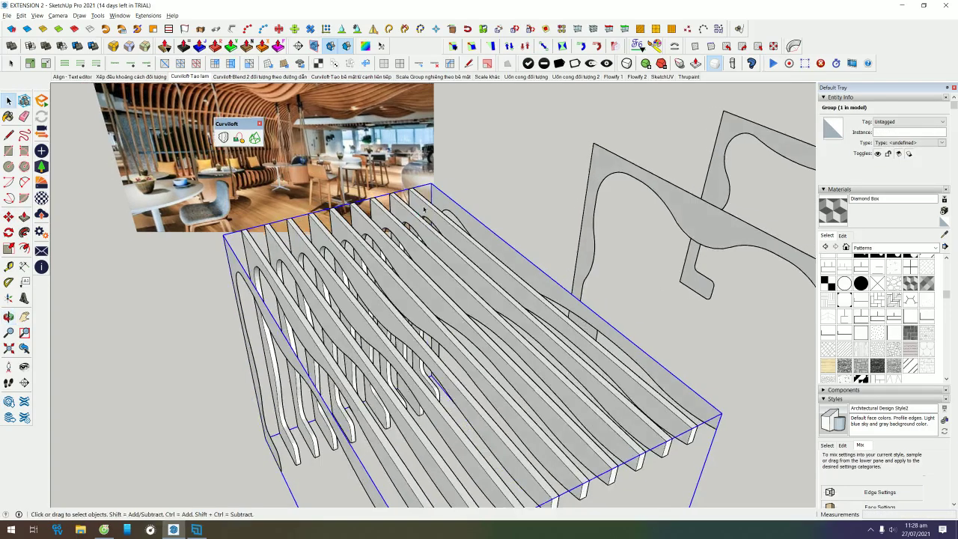
# - Move the slat group away from the profiles and delete it
pyautogui.scroll(-3, 431, 210)
pyautogui.press('m')
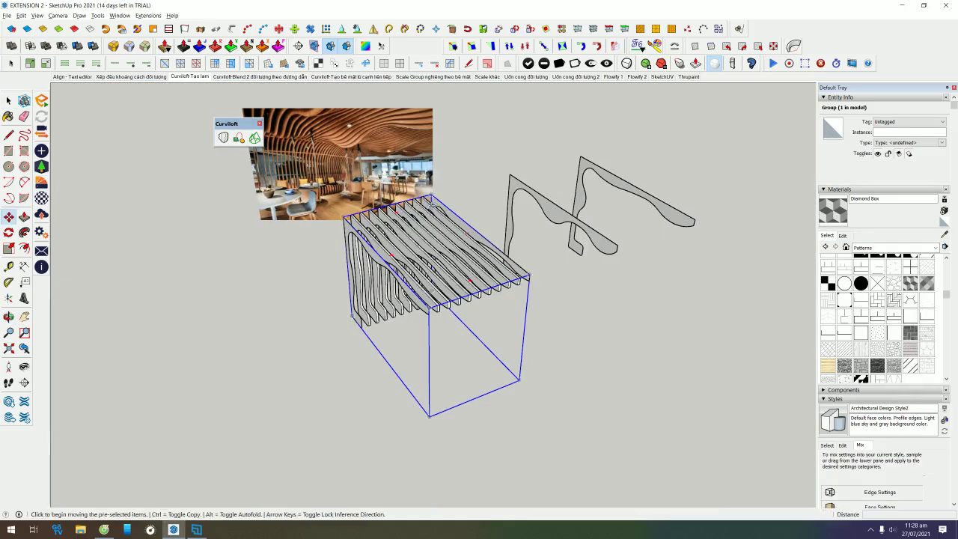
pyautogui.click(432, 211)
pyautogui.click(548, 309)
pyautogui.press('space')
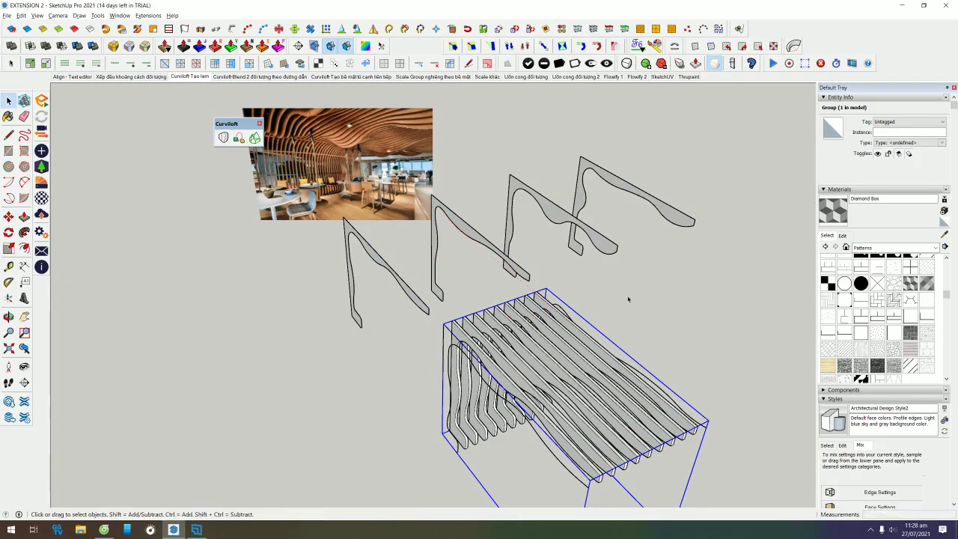
pyautogui.moveTo(250, 391); pyautogui.dragTo(409, 424, button='middle')
pyautogui.moveTo(674, 302)
pyautogui.mouseDown(button='middle')
pyautogui.moveTo(654, 269)
pyautogui.moveTo(524, 296)
pyautogui.mouseUp(button='middle')
pyautogui.click(483, 302)
pyautogui.press('Delete')
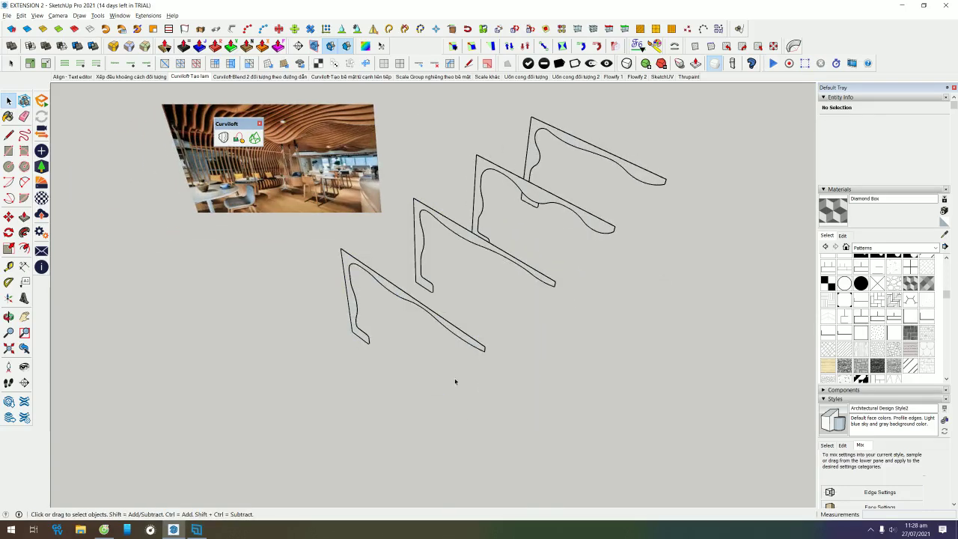
# - Select all four white profiles and start a Curviloft spline loft across them
pyautogui.moveTo(453, 380); pyautogui.dragTo(374, 160, button='middle')
pyautogui.moveTo(363, 137); pyautogui.dragTo(557, 351)
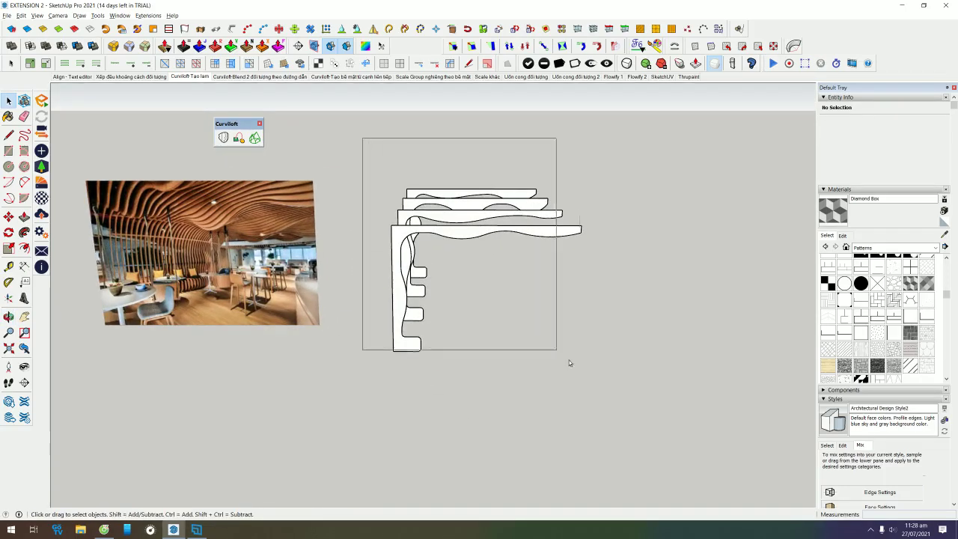
pyautogui.moveTo(573, 157); pyautogui.dragTo(439, 280, button='middle')
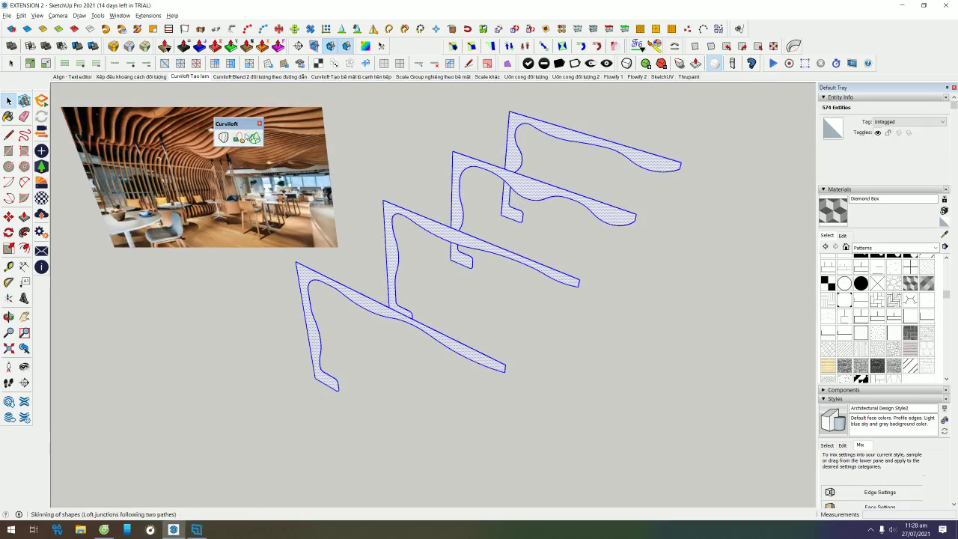
pyautogui.click(224, 139)
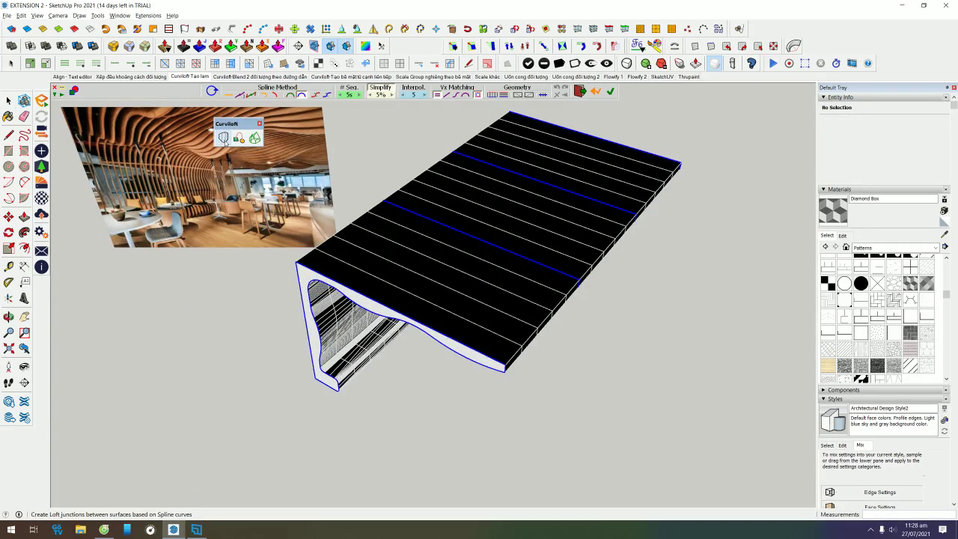
# - Orbit around the loft preview and change its spline method
pyautogui.moveTo(673, 413)
pyautogui.mouseDown(button='middle')
pyautogui.moveTo(652, 352)
pyautogui.moveTo(560, 215)
pyautogui.mouseUp(button='middle')
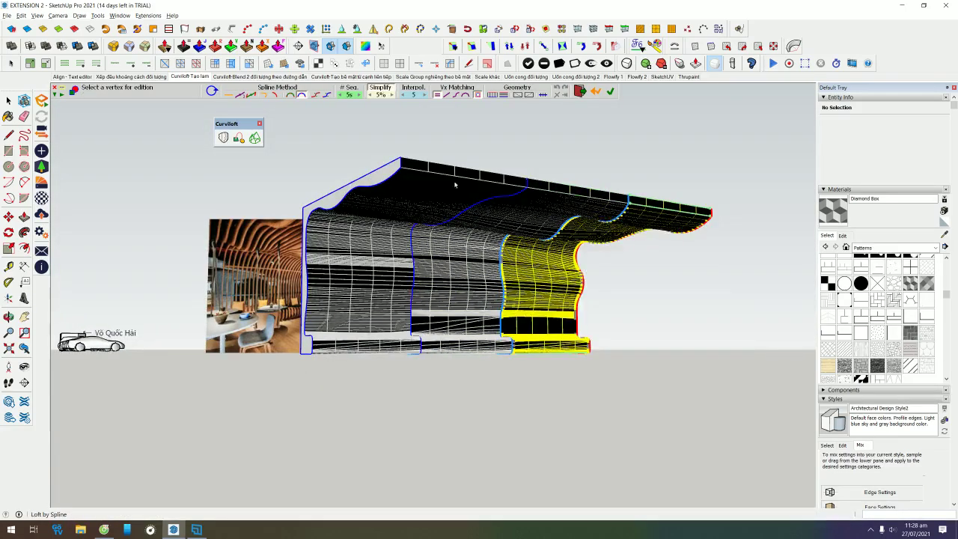
pyautogui.scroll(5, 410, 345)
pyautogui.scroll(-5, 447, 314)
pyautogui.scroll(-2, 447, 314)
pyautogui.scroll(3, 523, 411)
pyautogui.moveTo(524, 411)
pyautogui.mouseDown(button='middle')
pyautogui.moveTo(524, 336)
pyautogui.moveTo(397, 298)
pyautogui.mouseUp(button='middle')
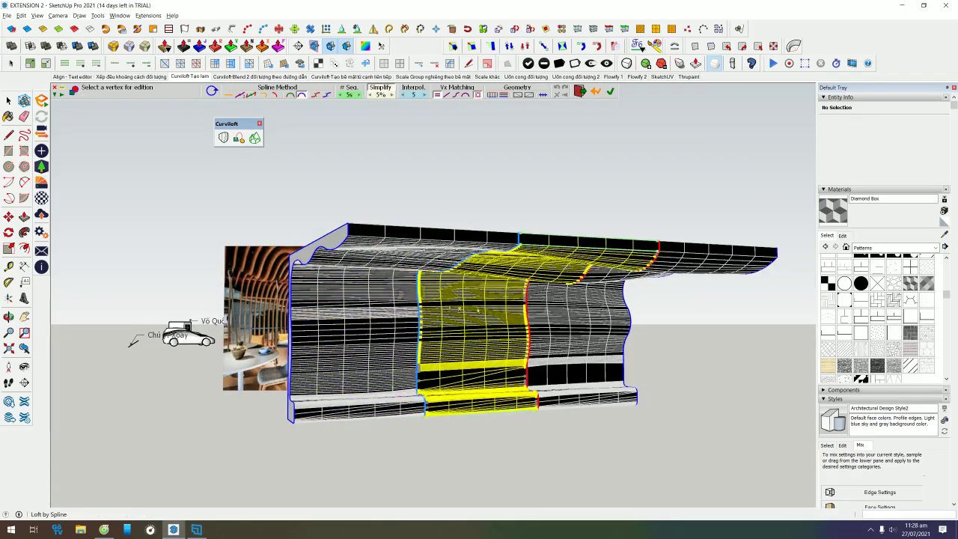
pyautogui.press('Escape')
pyautogui.moveTo(635, 368)
pyautogui.mouseDown(button='middle')
pyautogui.moveTo(573, 369)
pyautogui.moveTo(435, 134)
pyautogui.mouseUp(button='middle')
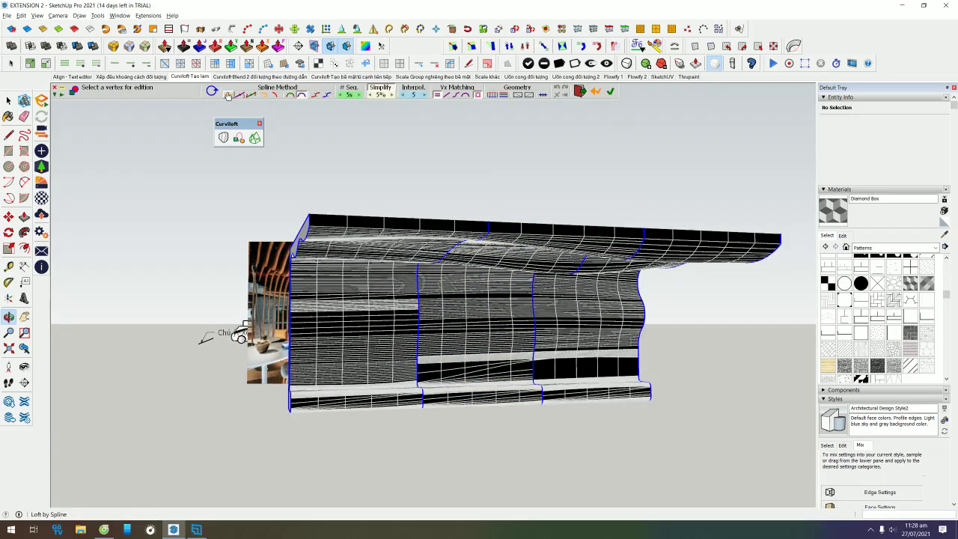
pyautogui.click(228, 95)
# - Try Bezier and Cubic Bezier spline methods, settling on tangency-respecting Bezier curves
pyautogui.click(242, 95)
pyautogui.click(244, 97)
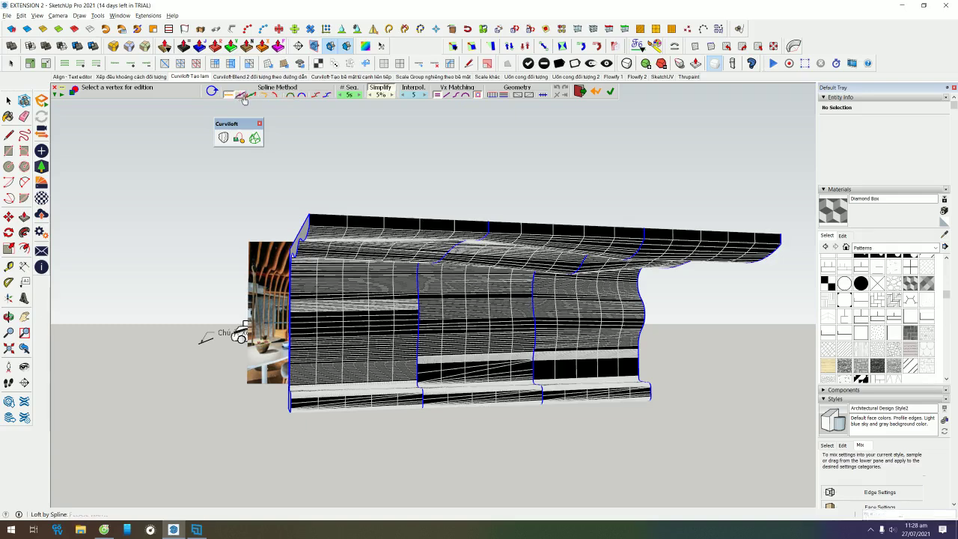
pyautogui.click(349, 95)
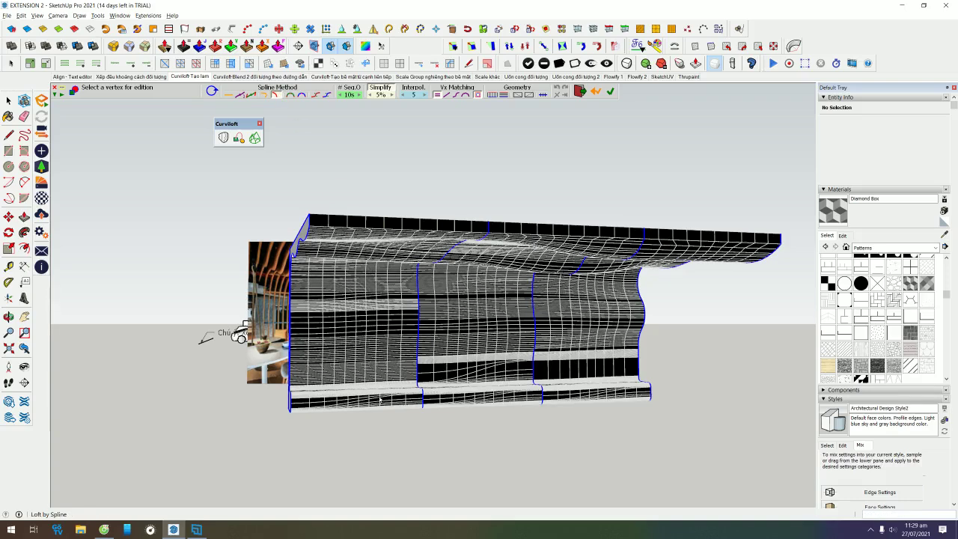
pyautogui.click(290, 96)
pyautogui.click(303, 96)
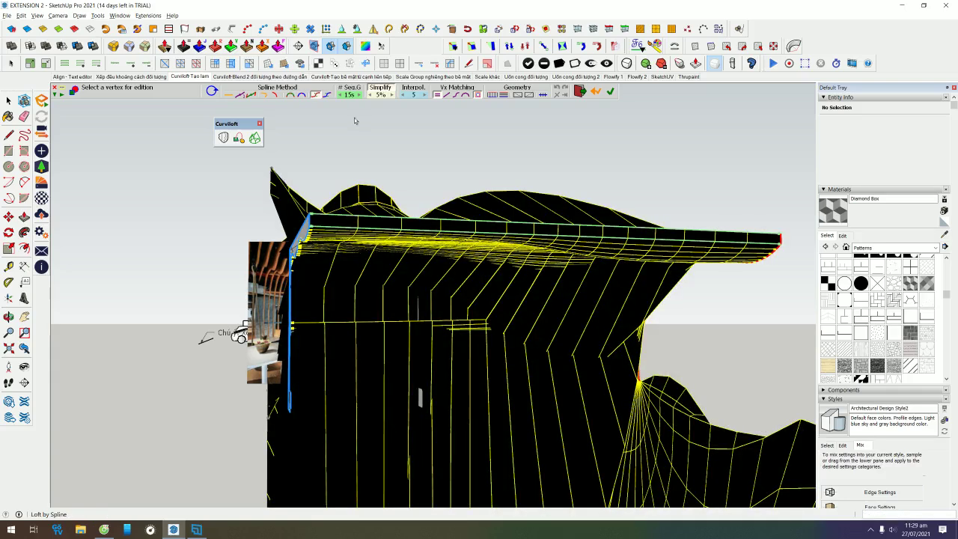
pyautogui.click(252, 95)
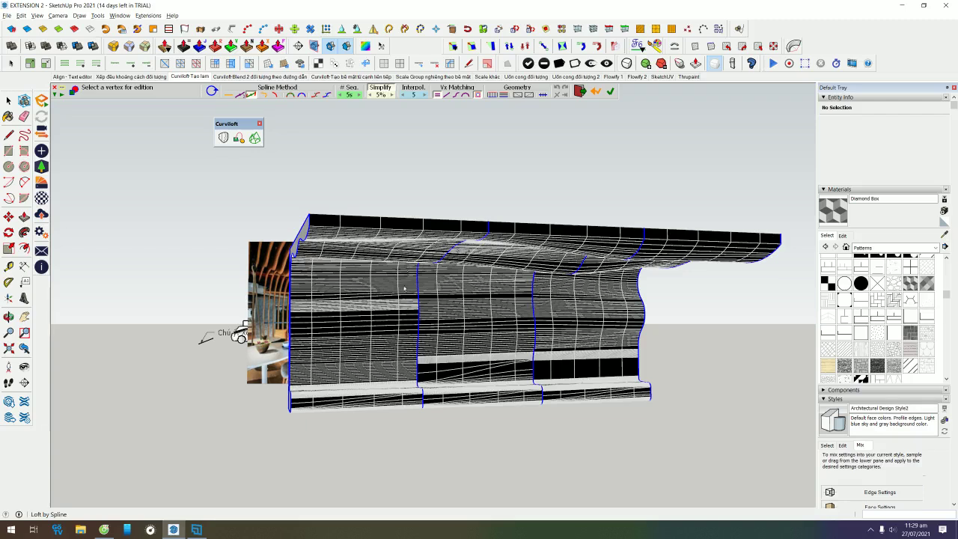
# - Set # Seq. to 10s with intermediate edges only, no faces, and generate the loft
pyautogui.click(361, 95)
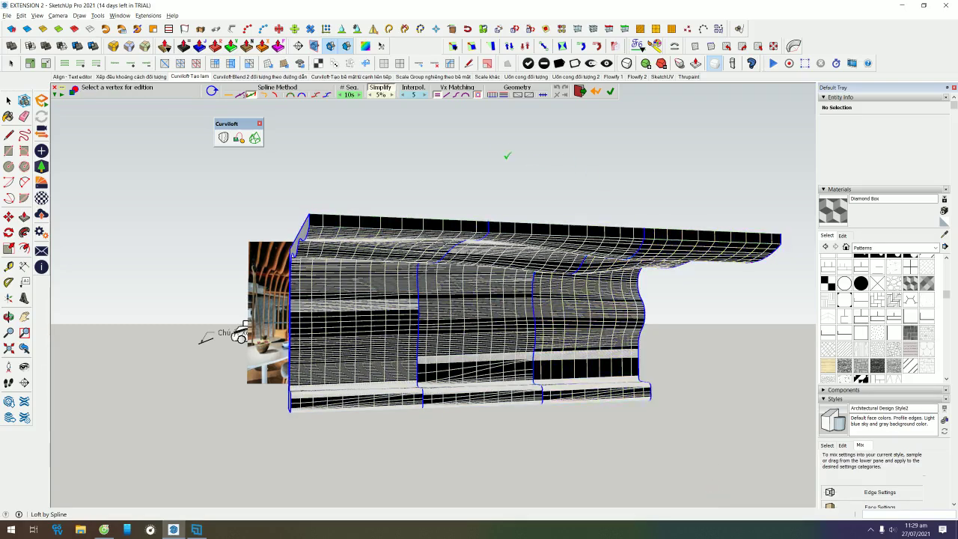
pyautogui.click(504, 95)
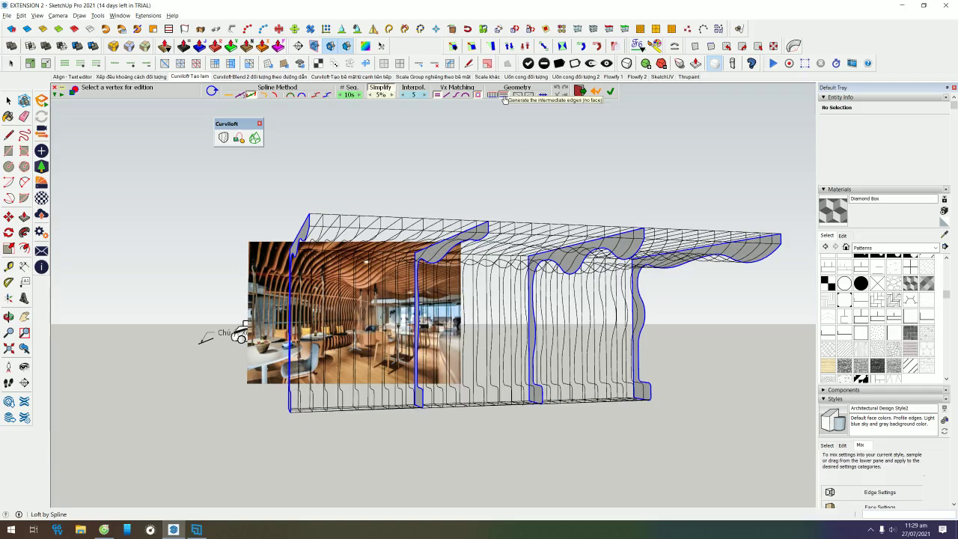
pyautogui.press('Escape')
pyautogui.moveTo(479, 254); pyautogui.dragTo(525, 260, button='middle')
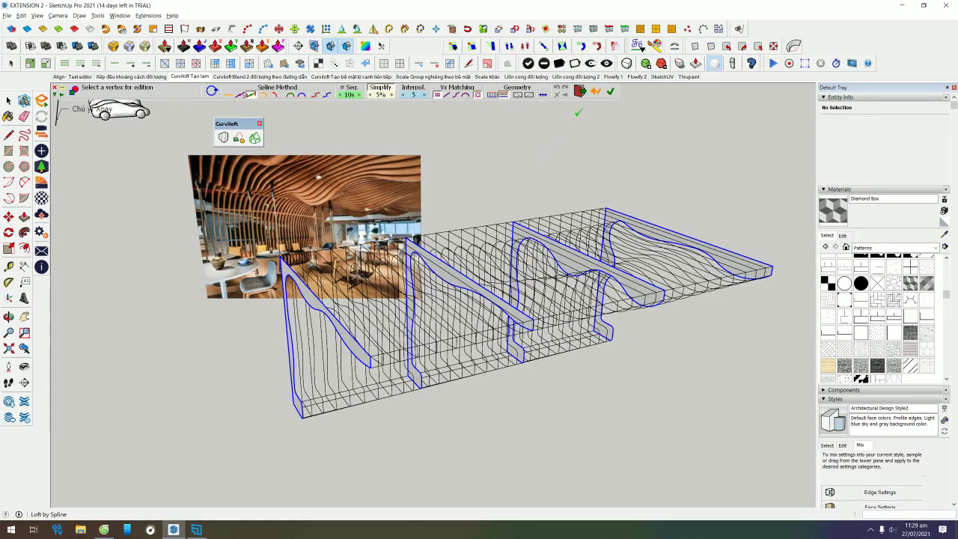
pyautogui.click(610, 93)
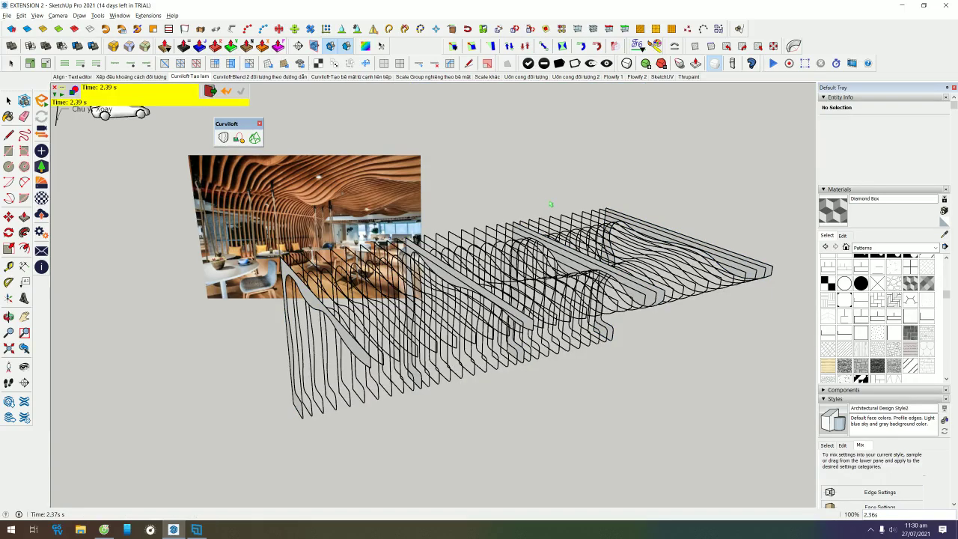
pyautogui.press('space')
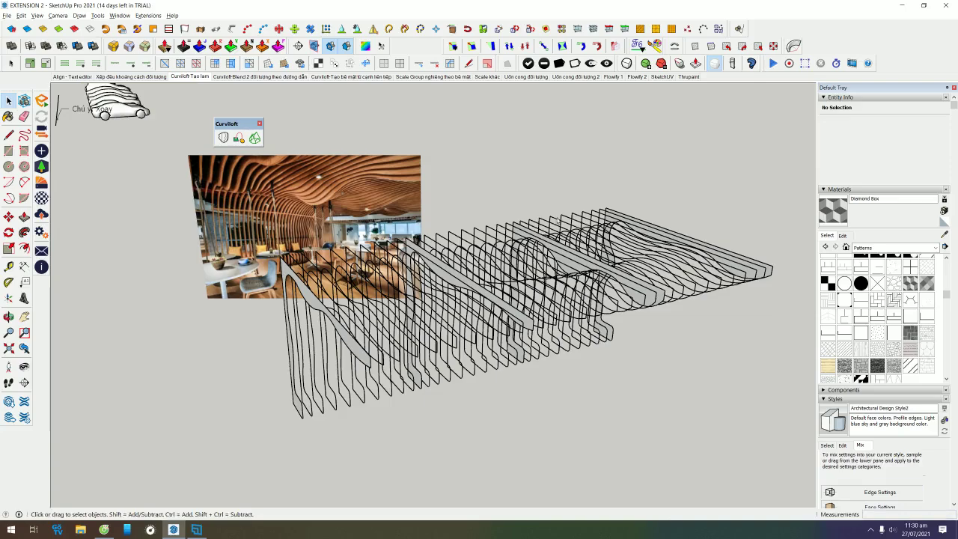
# - Move the generated loft group away from the four profile shapes
pyautogui.click(558, 220)
pyautogui.scroll(-2, 550, 247)
pyautogui.scroll(-2, 547, 270)
pyautogui.scroll(-1, 542, 277)
pyautogui.press('m')
pyautogui.click(411, 400)
pyautogui.click(475, 422)
pyautogui.press('space')
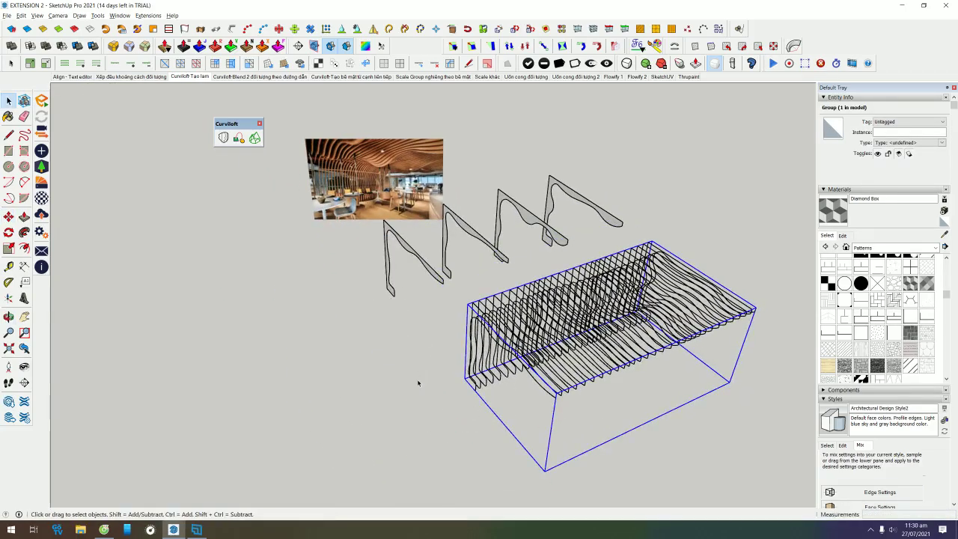
# - Open the loft group, select all its edges and try filling them with faces
pyautogui.scroll(2, 475, 341)
pyautogui.scroll(3, 475, 341)
pyautogui.doubleClick(488, 285)
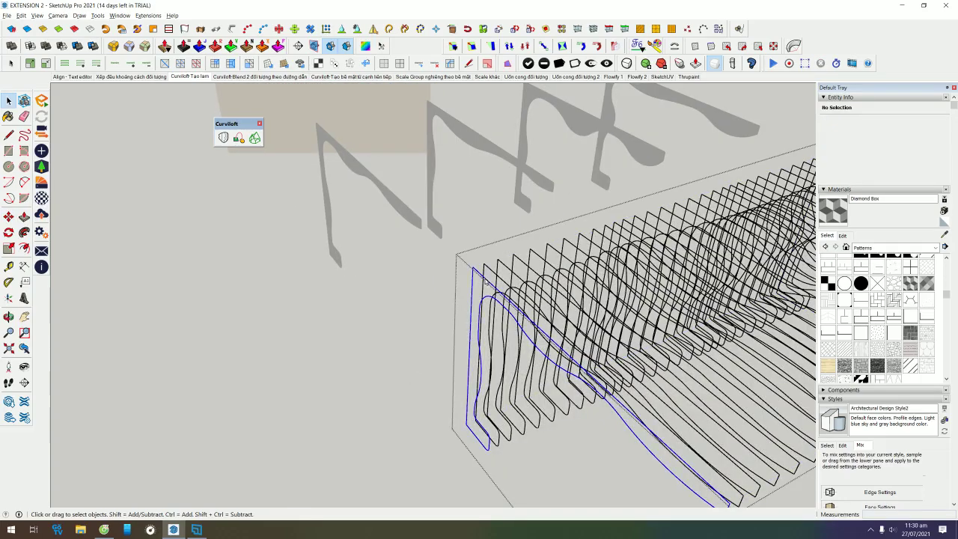
pyautogui.scroll(-2, 488, 283)
pyautogui.hotkey('ctrl', 'a')
pyautogui.scroll(-2, 524, 254)
pyautogui.scroll(2, 557, 225)
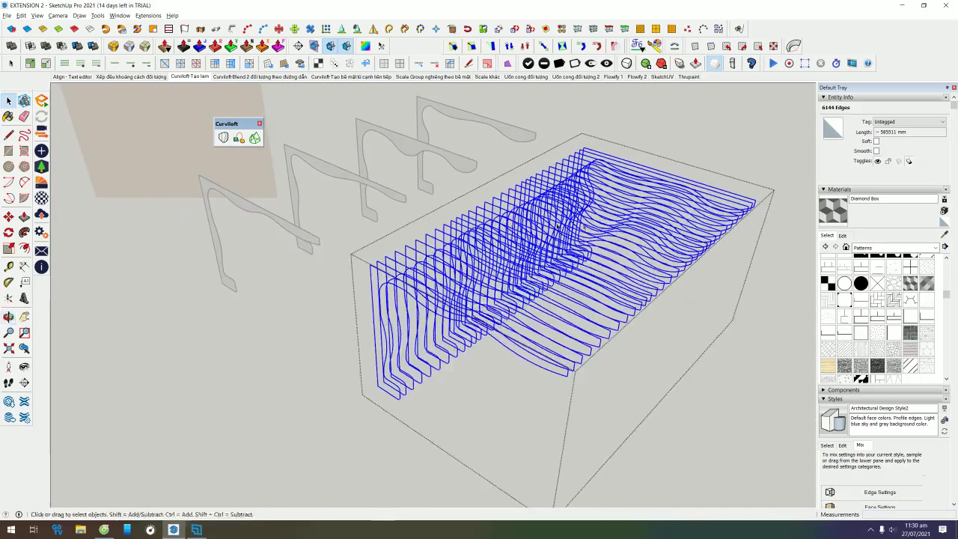
pyautogui.click(508, 63)
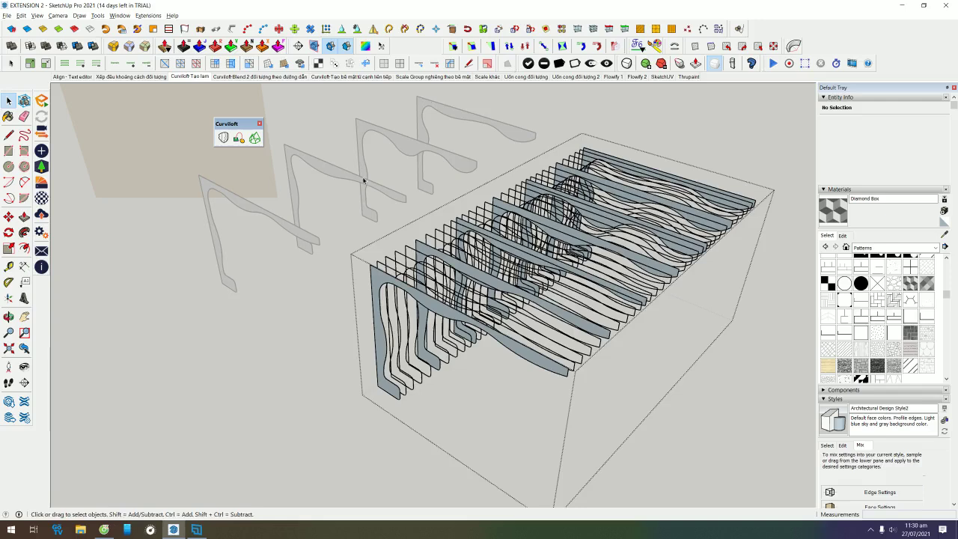
# - Select individual slice curves while viewing the loft along its slices
pyautogui.click(410, 256)
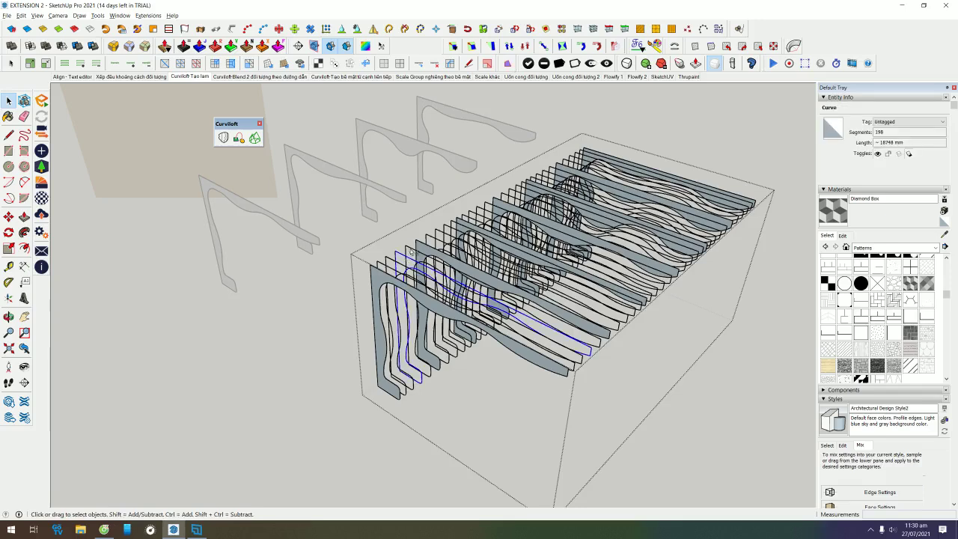
pyautogui.keyDown('ctrl'); pyautogui.click(391, 265); pyautogui.keyUp('ctrl')
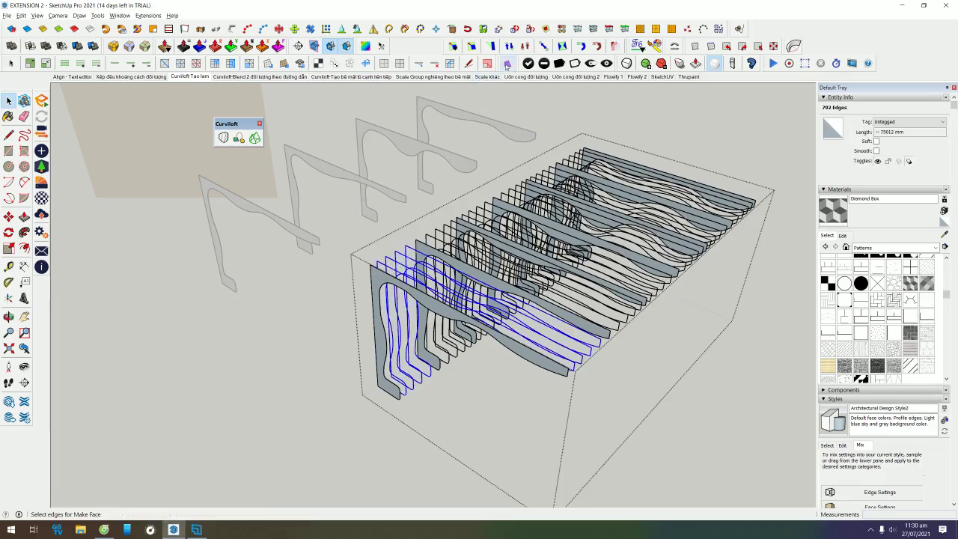
pyautogui.click(463, 243)
pyautogui.moveTo(463, 243)
pyautogui.mouseDown(button='middle')
pyautogui.moveTo(344, 307)
pyautogui.moveTo(357, 263)
pyautogui.mouseUp(button='middle')
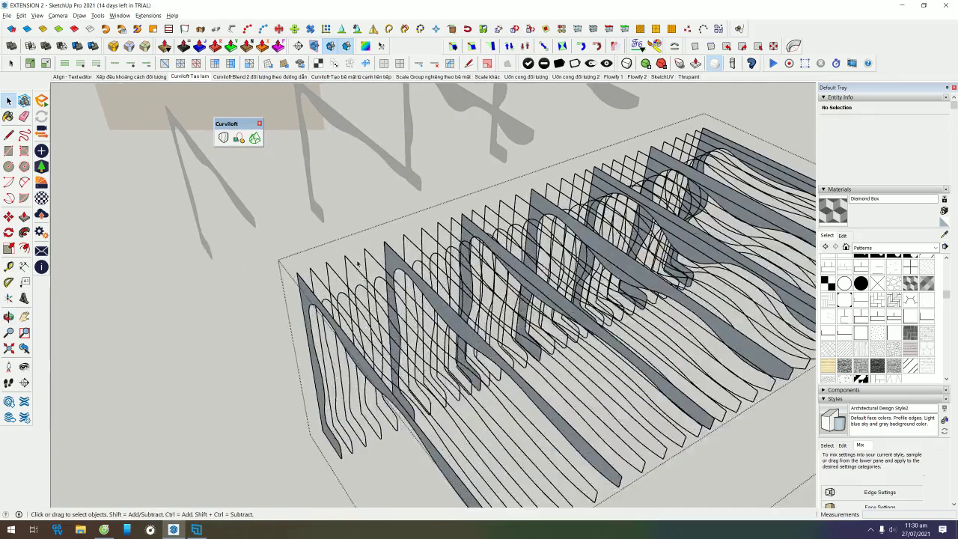
pyautogui.click(370, 259)
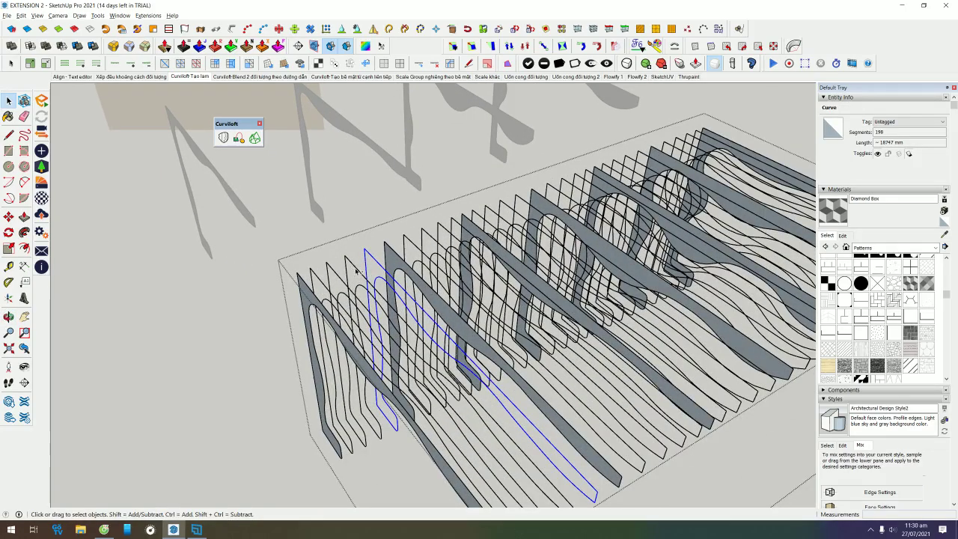
pyautogui.keyDown('ctrl'); pyautogui.click(473, 222); pyautogui.keyUp('ctrl')
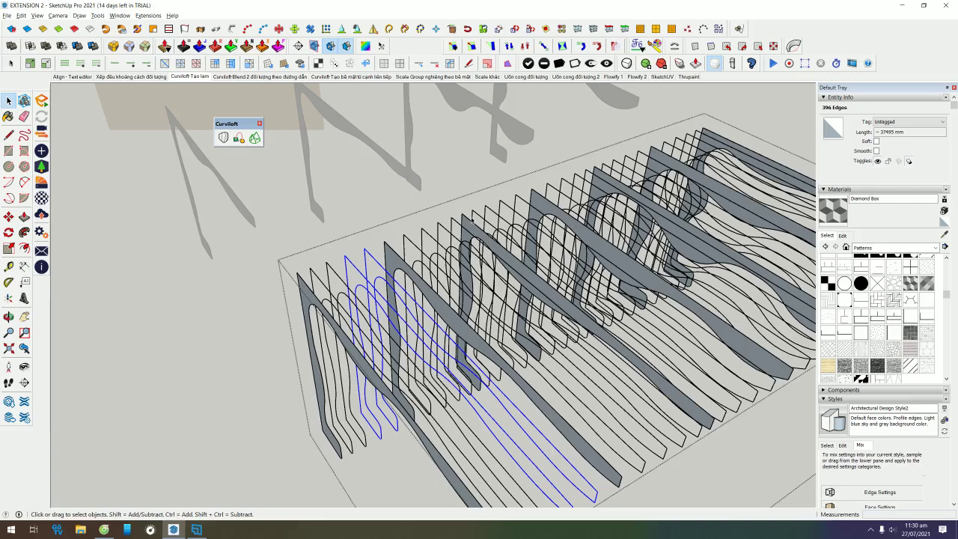
pyautogui.scroll(-5, 434, 300)
pyautogui.moveTo(434, 300); pyautogui.dragTo(389, 314, button='middle')
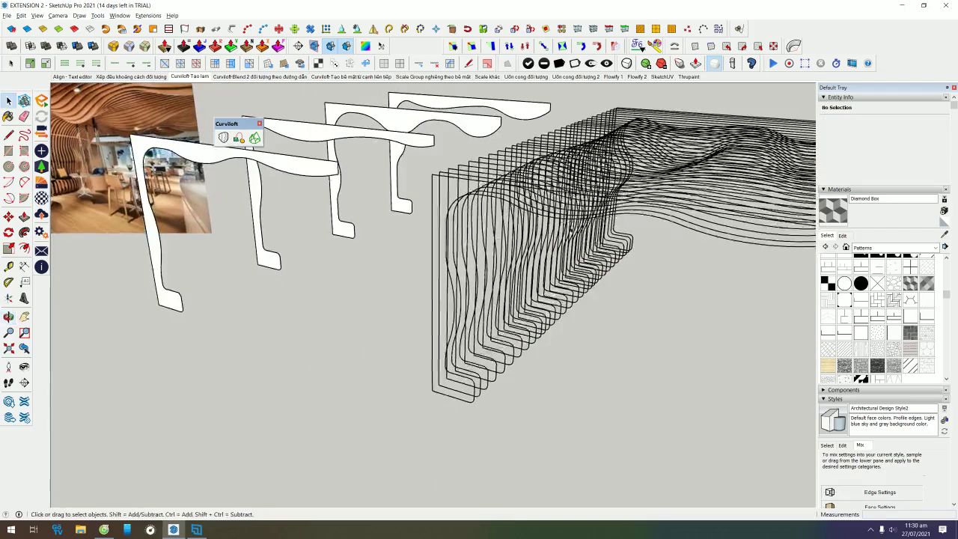
# - Delete the sliced loft group, then restore it with undo
pyautogui.press('space')
pyautogui.moveTo(688, 129); pyautogui.dragTo(622, 160)
pyautogui.press('Delete')
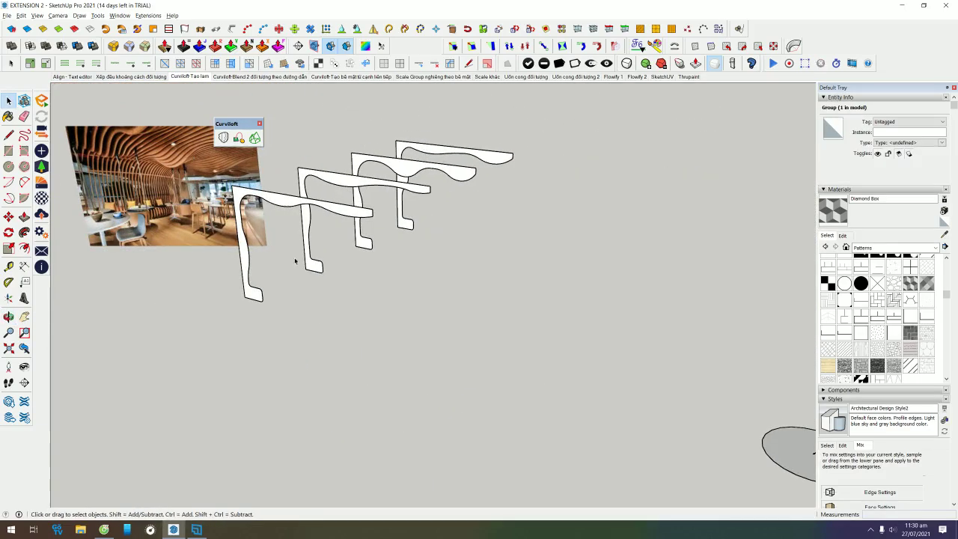
pyautogui.hotkey('ctrl', 'z')
# - Reopen the loft group, box-select all slice curves and launch Skin Contours
pyautogui.doubleClick(479, 224)
pyautogui.scroll(2, 479, 225)
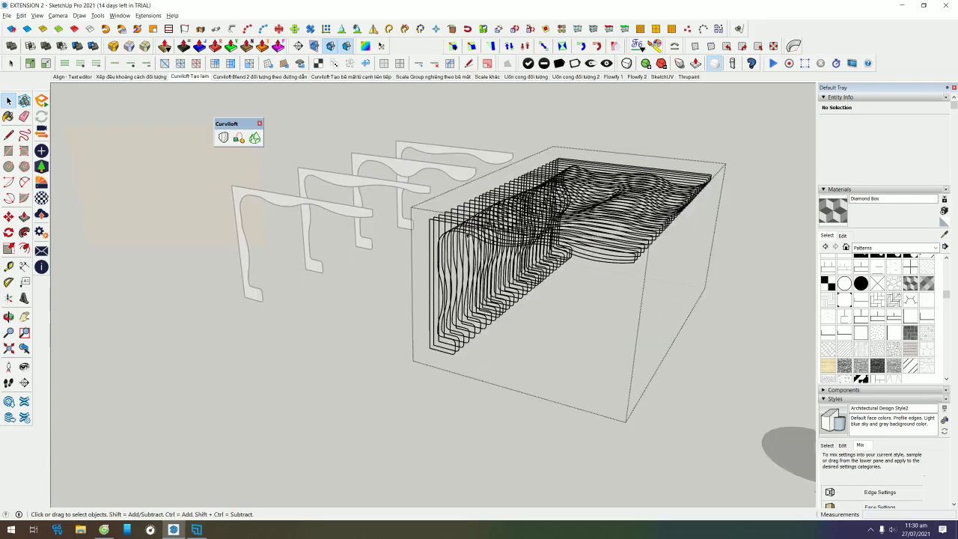
pyautogui.scroll(2, 479, 225)
pyautogui.click(574, 277)
pyautogui.moveTo(575, 277); pyautogui.dragTo(496, 143, button='middle')
pyautogui.moveTo(475, 105); pyautogui.dragTo(821, 447)
pyautogui.moveTo(821, 447); pyautogui.dragTo(605, 338, button='middle')
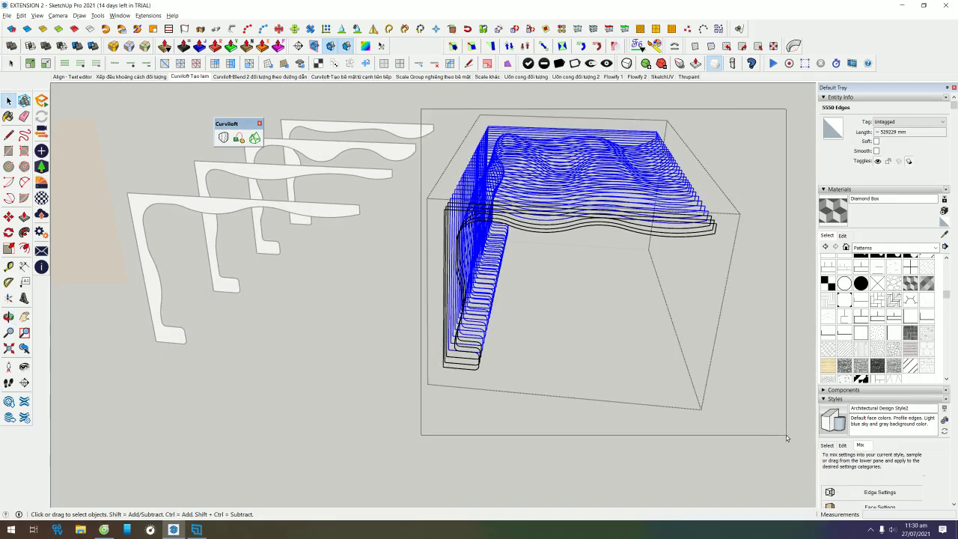
pyautogui.moveTo(636, 188); pyautogui.dragTo(569, 246, button='middle')
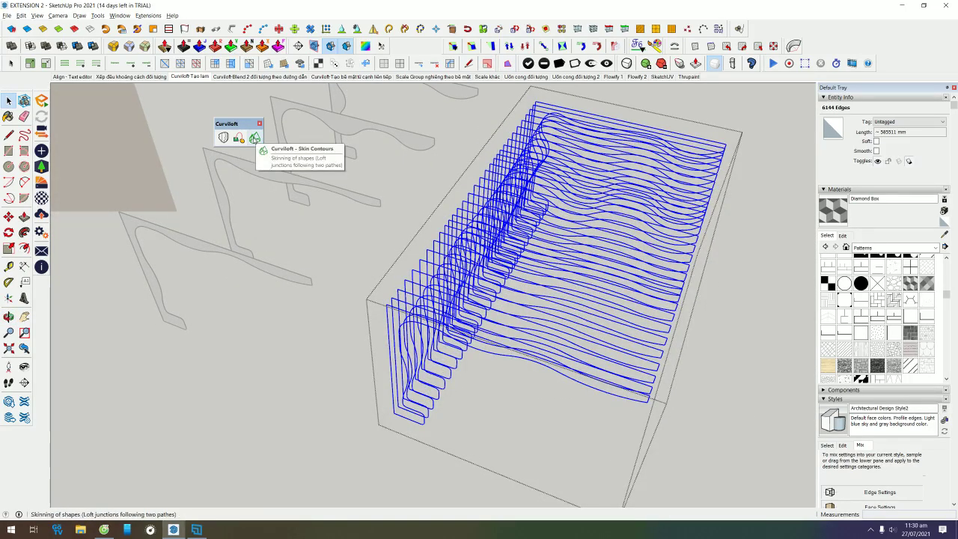
pyautogui.click(255, 139)
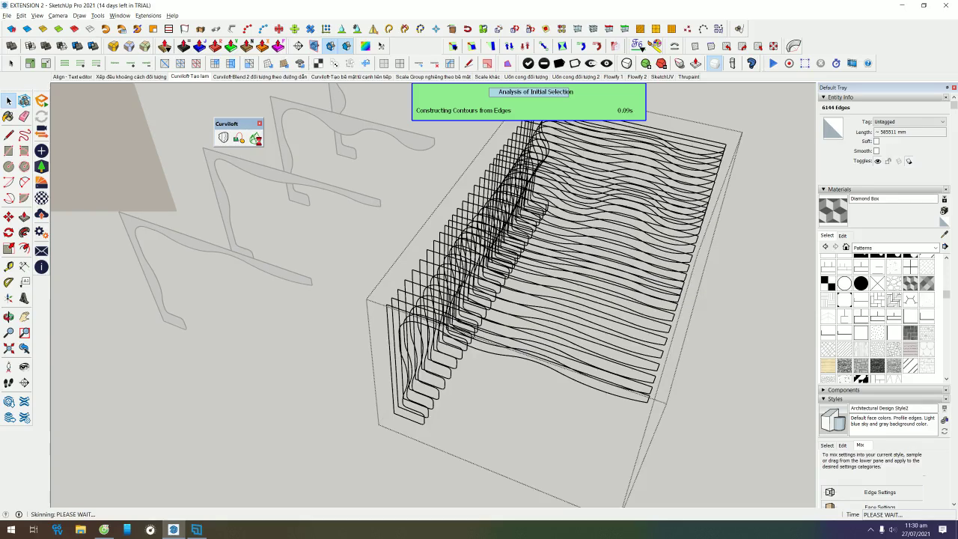
# - Cancel and rerun Skin Contours on the slice curves, then generate the skin from the preview
pyautogui.press('space')
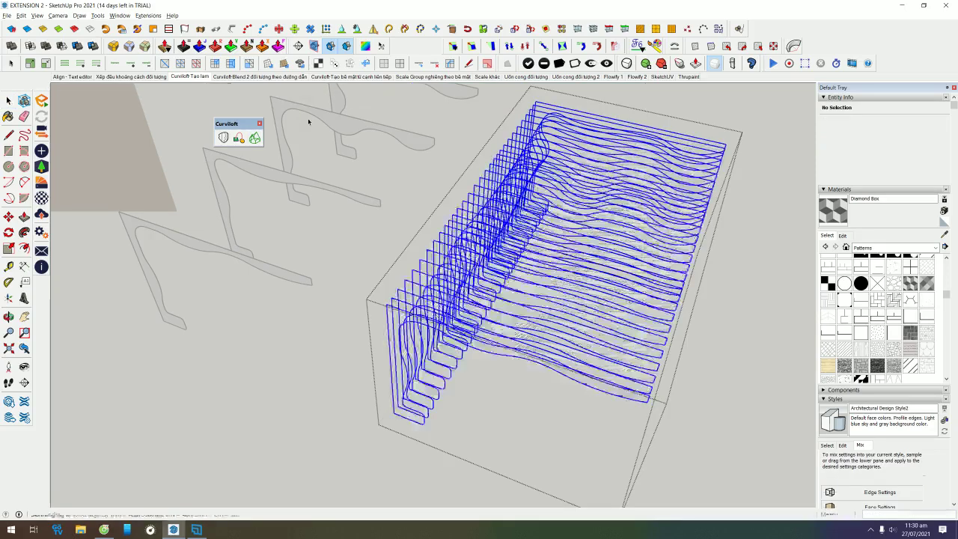
pyautogui.click(254, 138)
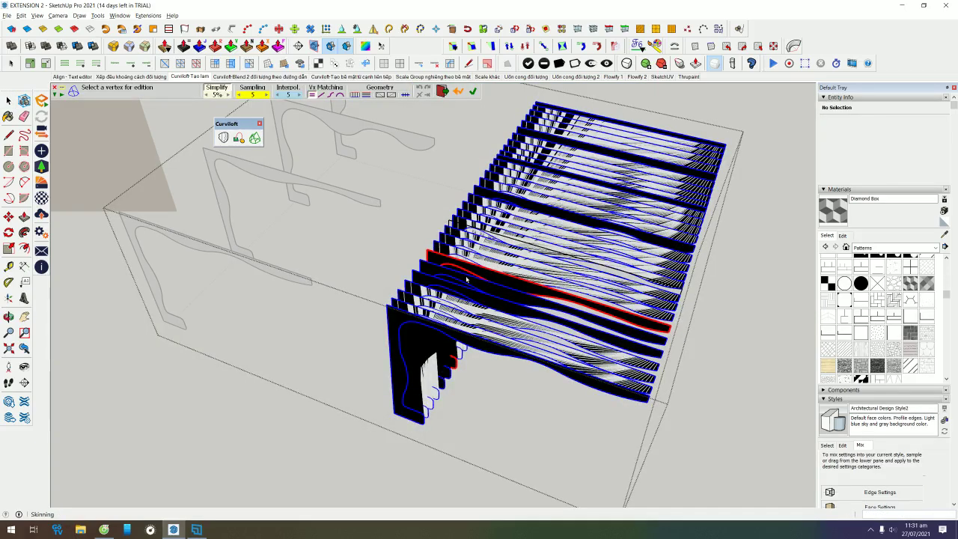
pyautogui.moveTo(466, 279); pyautogui.dragTo(303, 155, button='middle')
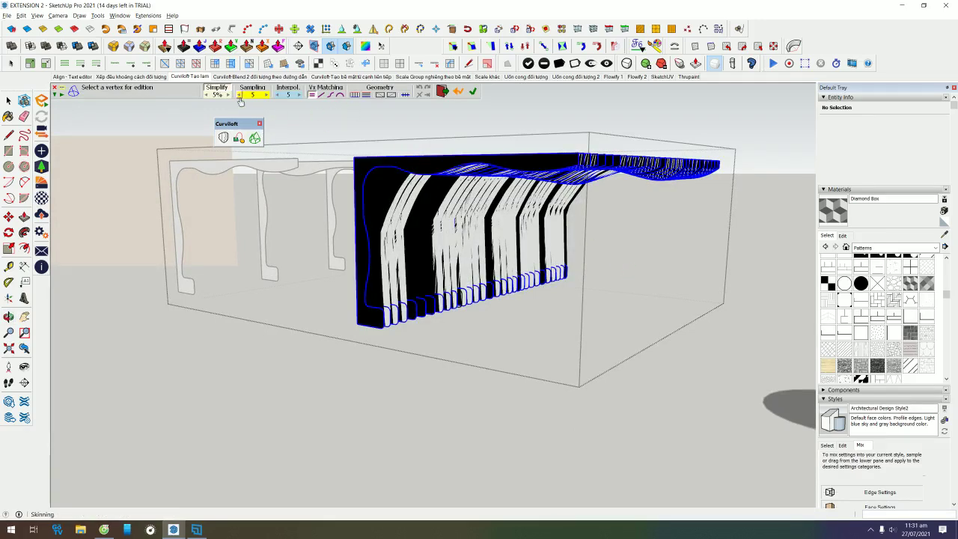
pyautogui.click(473, 90)
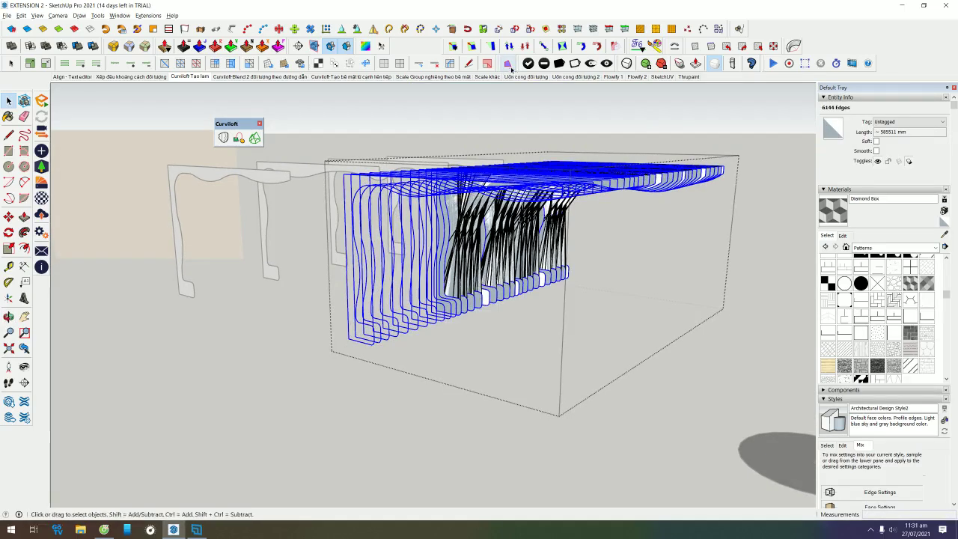
pyautogui.moveTo(513, 128); pyautogui.dragTo(596, 174, button='middle')
# - Select a few curves of the old sliced model, then clear the selection
pyautogui.click(572, 174)
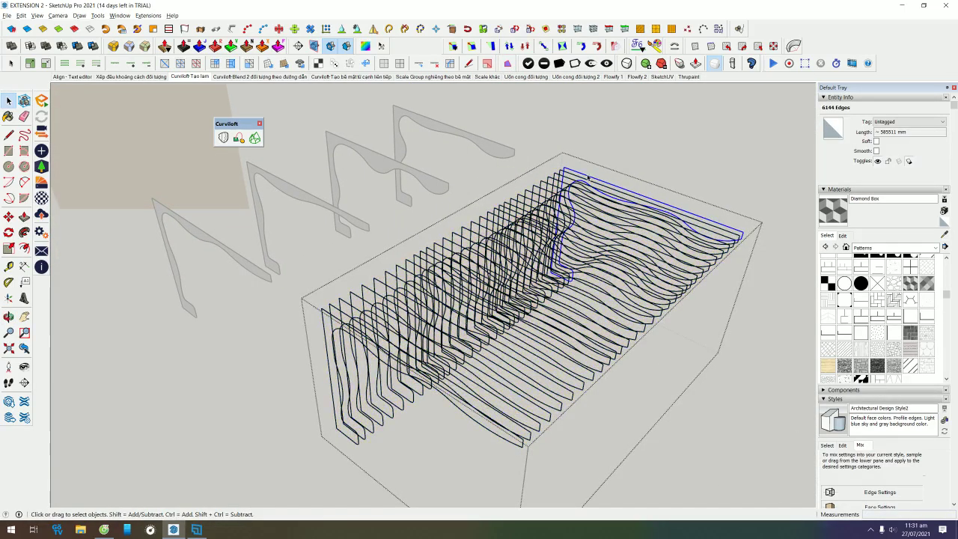
pyautogui.keyDown('shift'); pyautogui.click(599, 184); pyautogui.keyUp('shift')
pyautogui.keyDown('shift'); pyautogui.click(569, 191); pyautogui.keyUp('shift')
pyautogui.scroll(3, 449, 300)
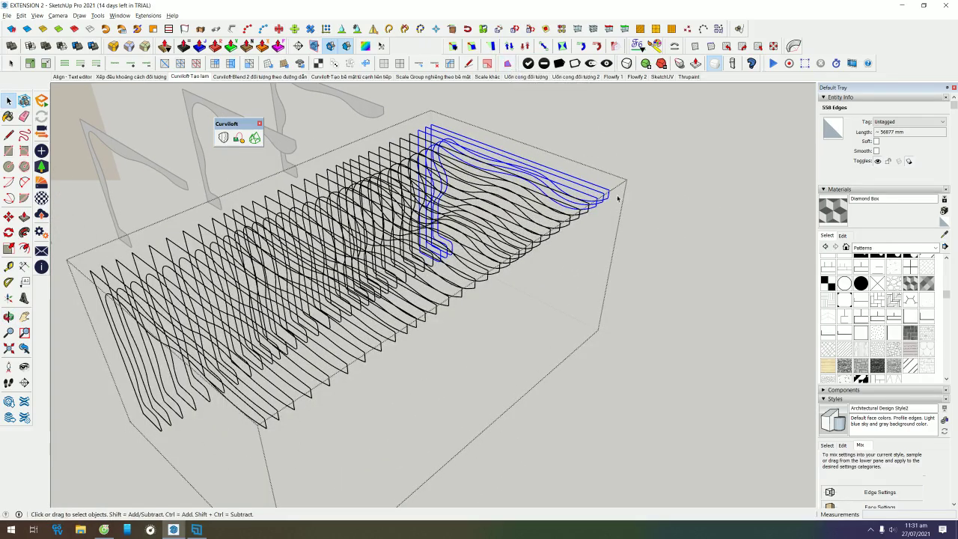
pyautogui.moveTo(512, 138)
pyautogui.mouseDown(button='middle')
pyautogui.moveTo(504, 237)
pyautogui.moveTo(528, 182)
pyautogui.mouseUp(button='middle')
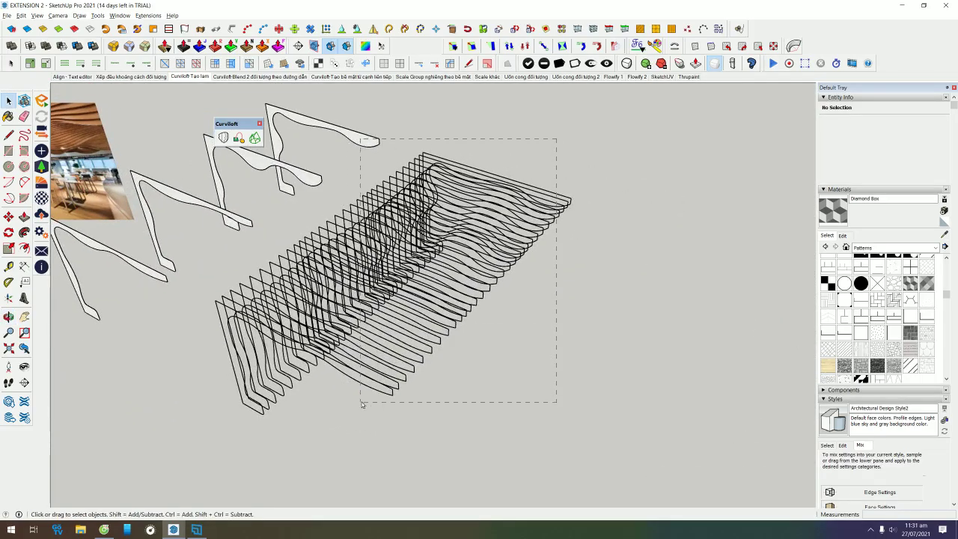
pyautogui.moveTo(441, 368); pyautogui.dragTo(441, 369)
pyautogui.click(609, 291)
# - Orbit around the scene and delete the old sliced model
pyautogui.scroll(3, 359, 217)
pyautogui.scroll(3, 395, 243)
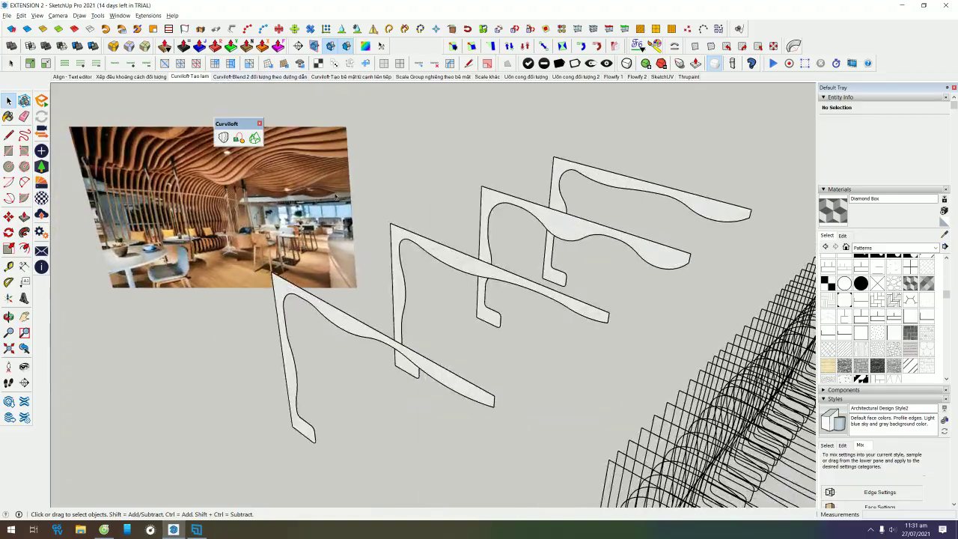
pyautogui.moveTo(299, 185); pyautogui.dragTo(559, 214, button='middle')
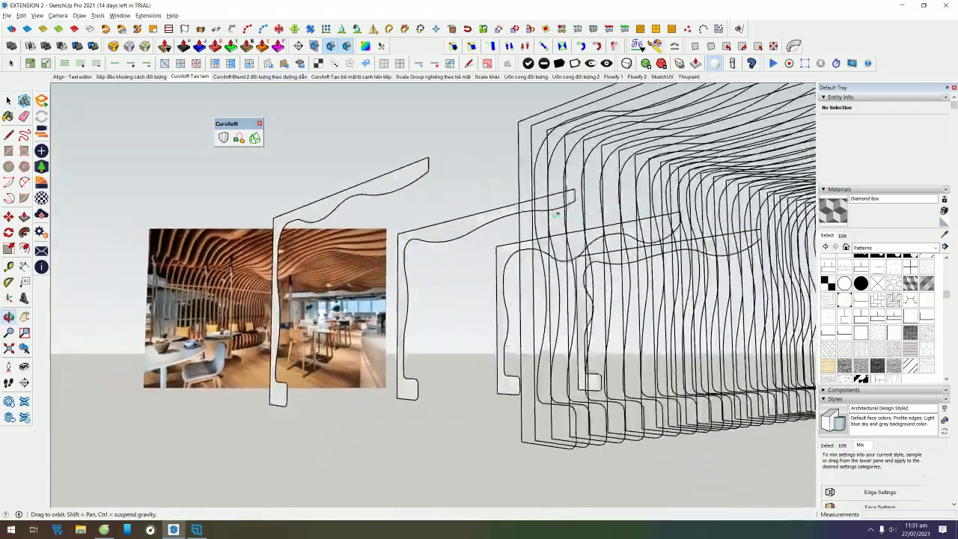
pyautogui.moveTo(559, 214); pyautogui.dragTo(53, 342, button='middle')
pyautogui.scroll(-5, 60, 329)
pyautogui.moveTo(70, 274); pyautogui.dragTo(709, 408, button='middle')
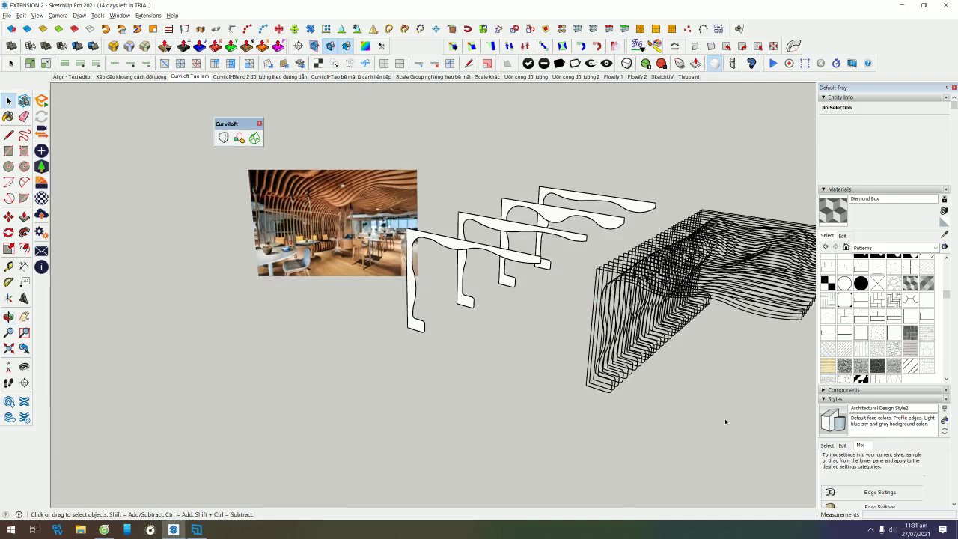
pyautogui.moveTo(595, 261); pyautogui.dragTo(593, 259)
pyautogui.press('Delete')
# - Window-select the four profile curves and launch Curviloft Loft by Spline
pyautogui.moveTo(621, 156); pyautogui.dragTo(513, 256)
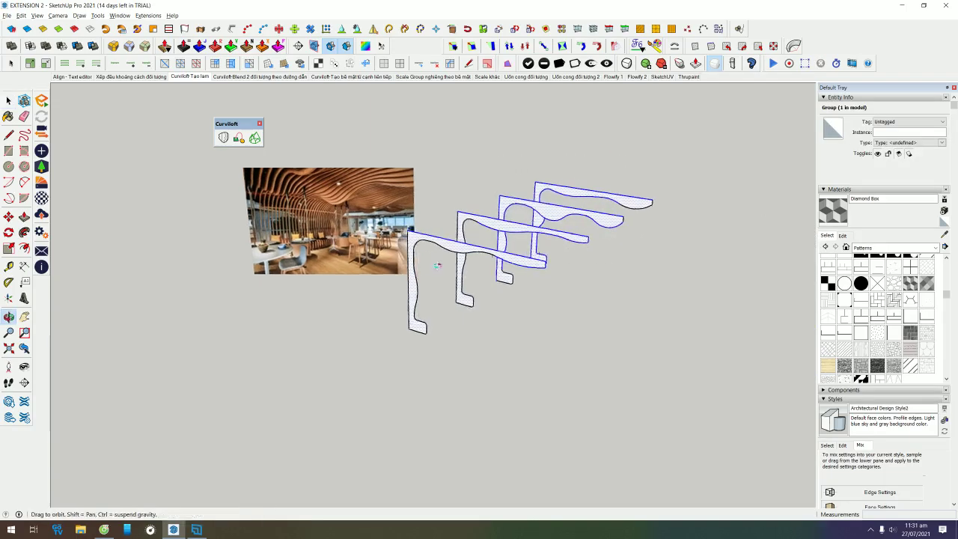
pyautogui.scroll(2, 481, 259)
pyautogui.moveTo(385, 86); pyautogui.dragTo(684, 436)
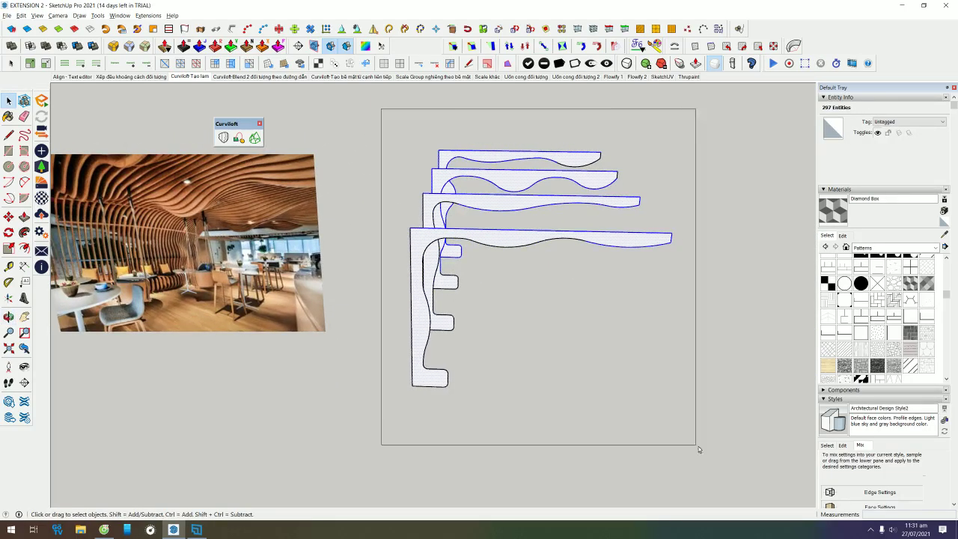
pyautogui.moveTo(662, 318); pyautogui.dragTo(464, 247, button='middle')
pyautogui.click(223, 138)
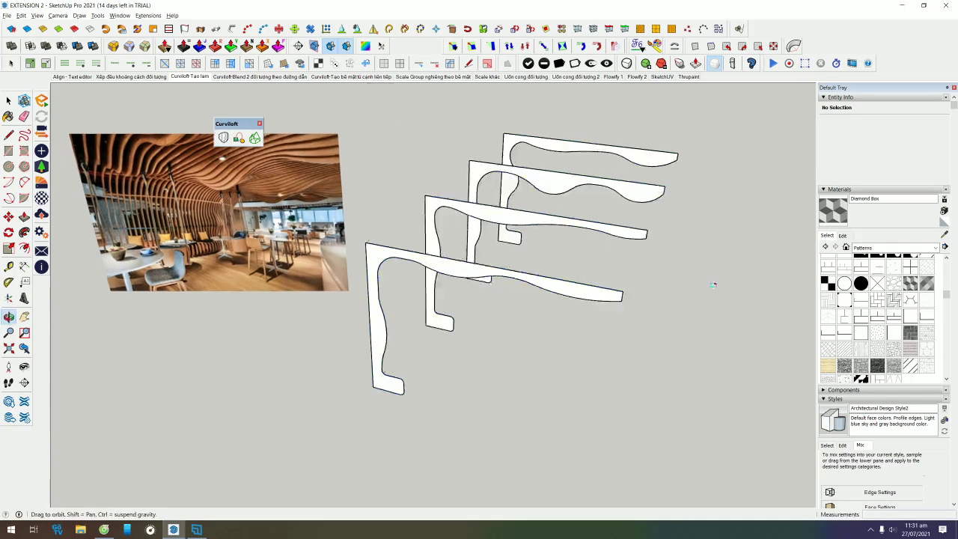
# - Validate the loft as slices and select the new group of slices
pyautogui.click(610, 91)
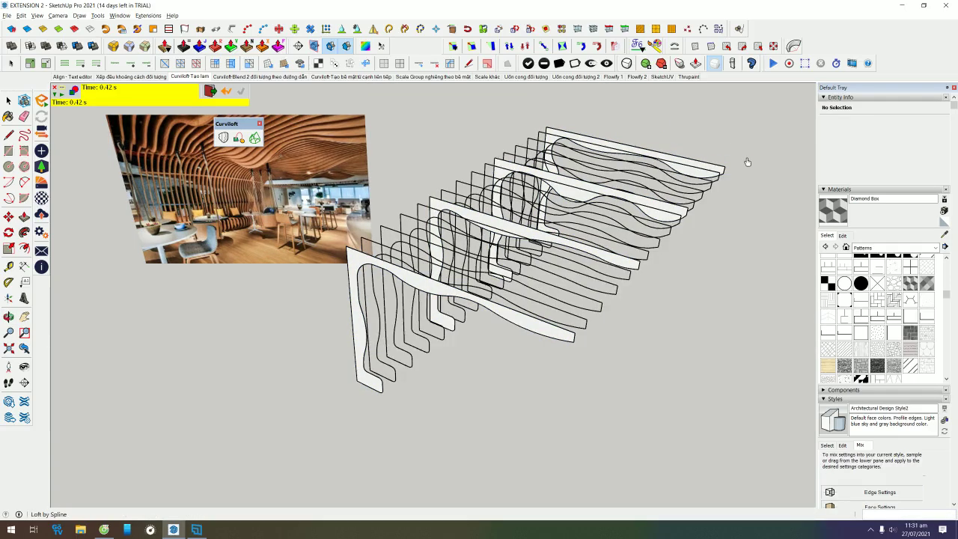
pyautogui.press('space')
pyautogui.click(412, 234)
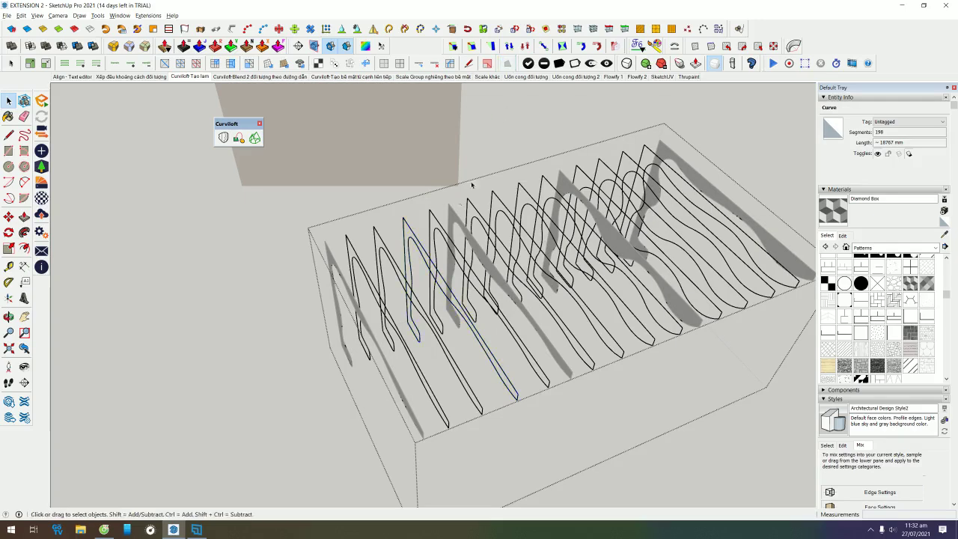
pyautogui.click(443, 232)
# - Orbit and zoom around the slices, then open the curves group for editing
pyautogui.press('l')
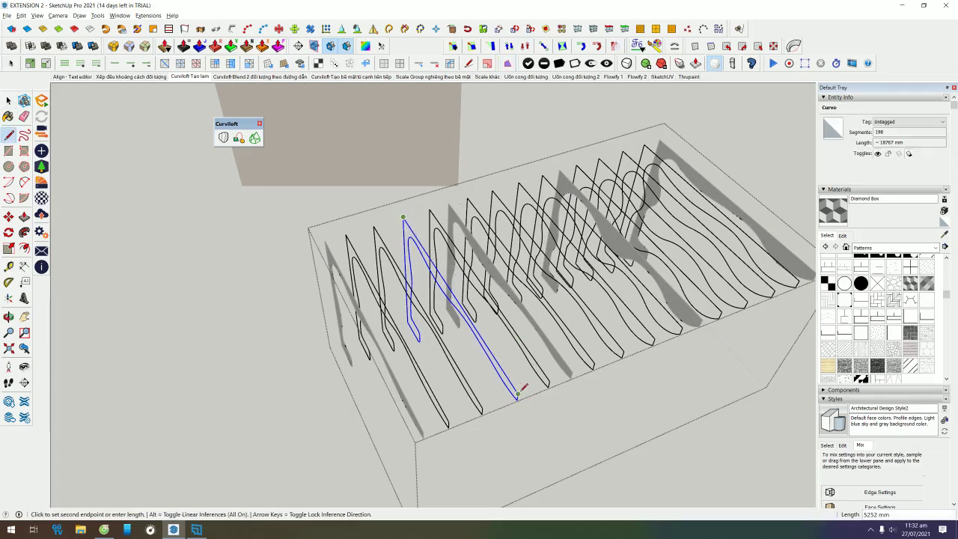
pyautogui.moveTo(485, 412); pyautogui.dragTo(537, 335, button='middle')
pyautogui.press('space')
pyautogui.scroll(2, 554, 341)
pyautogui.scroll(3, 565, 356)
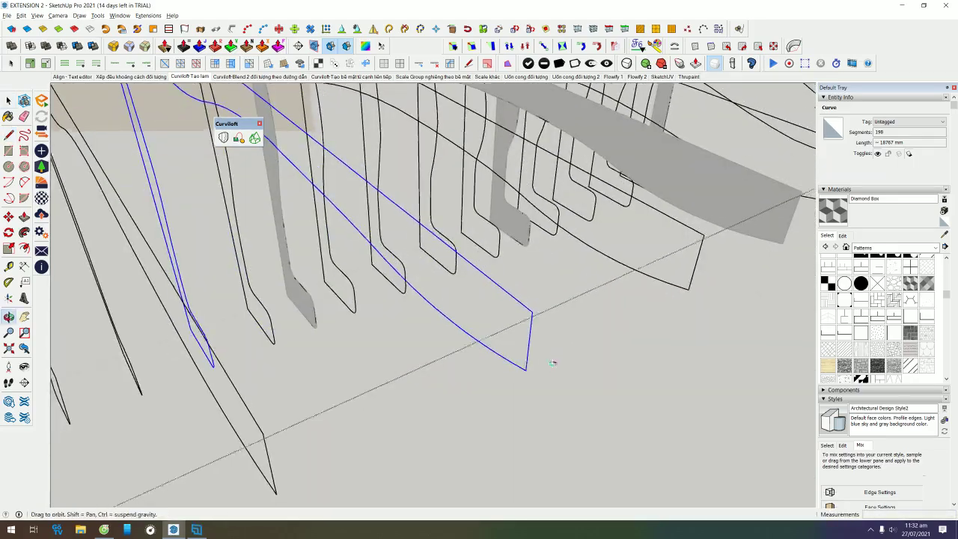
pyautogui.scroll(3, 546, 345)
pyautogui.scroll(-3, 293, 318)
pyautogui.scroll(-3, 424, 391)
pyautogui.scroll(-3, 424, 392)
pyautogui.scroll(-2, 633, 360)
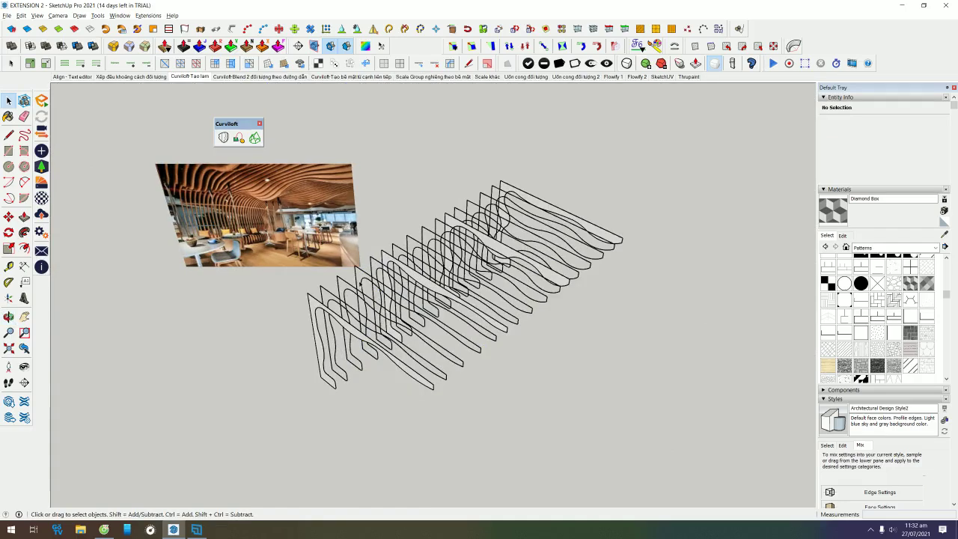
pyautogui.doubleClick(364, 282)
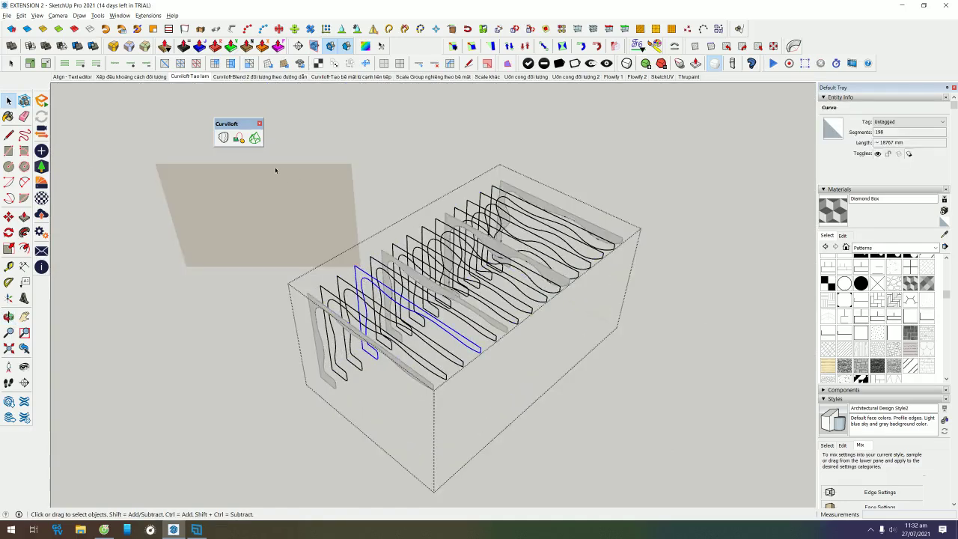
pyautogui.click(254, 138)
pyautogui.scroll(3, 398, 250)
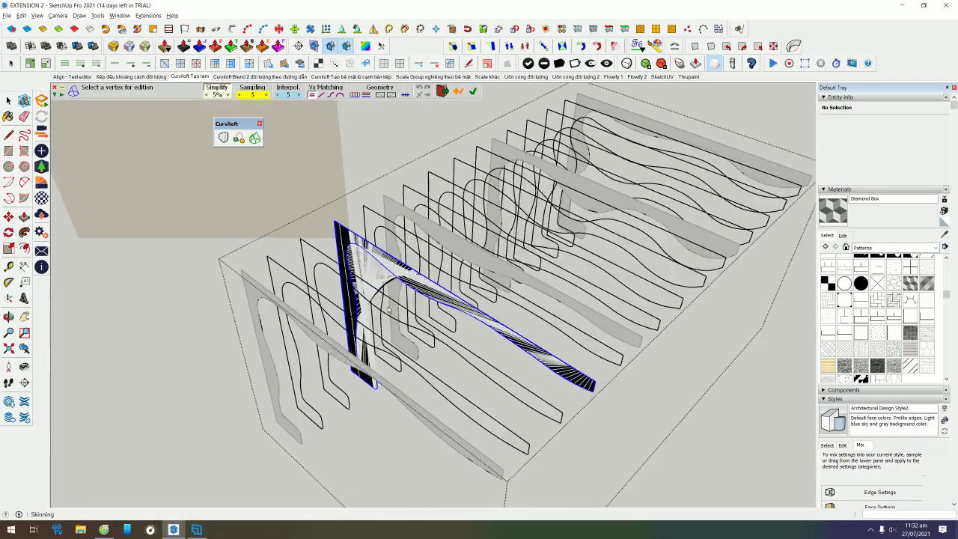
pyautogui.click(379, 264)
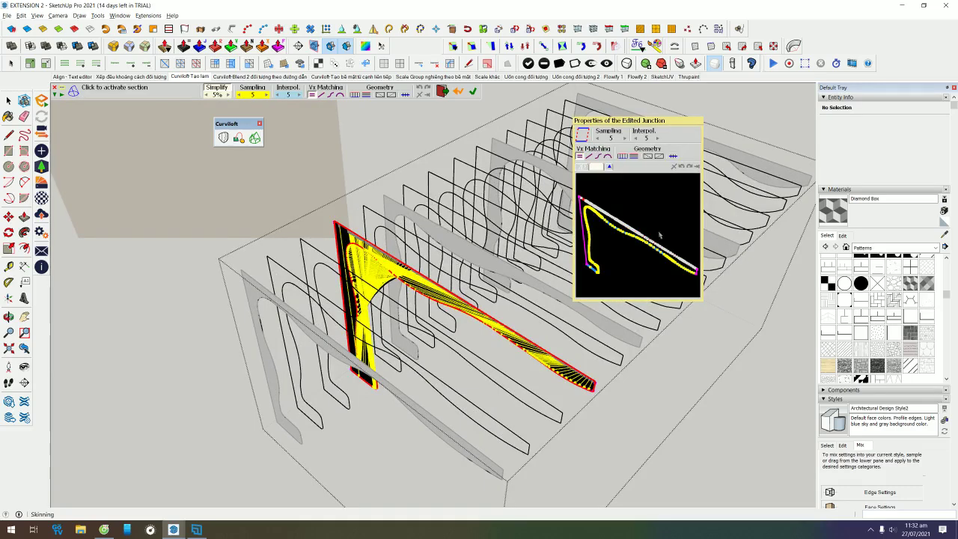
pyautogui.moveTo(598, 221); pyautogui.dragTo(600, 196, button='middle')
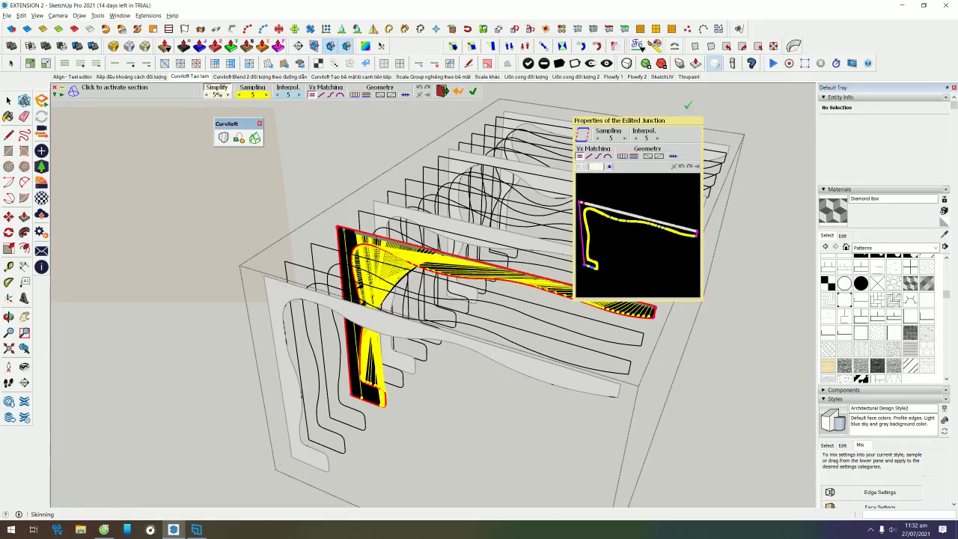
pyautogui.click(688, 105)
pyautogui.moveTo(688, 104); pyautogui.dragTo(459, 318, button='middle')
pyautogui.click(254, 137)
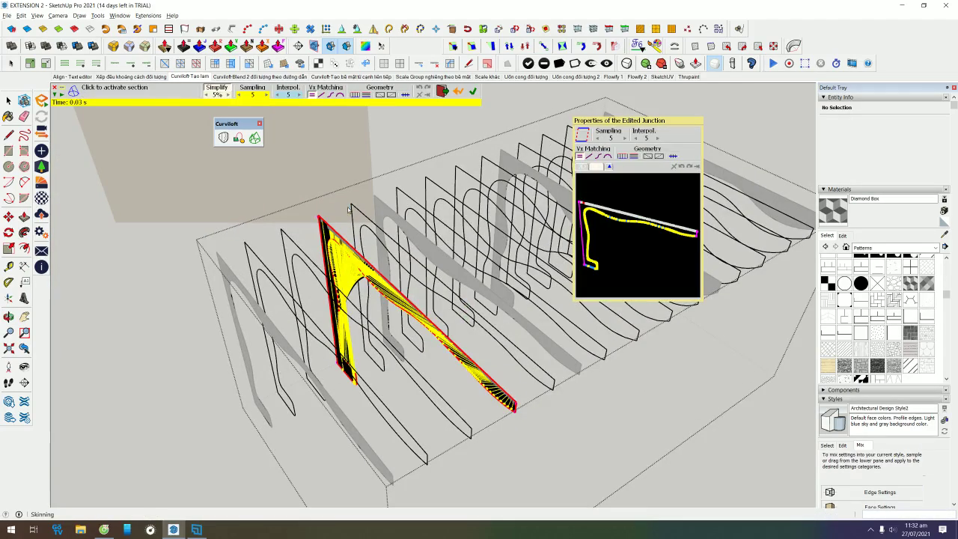
pyautogui.press('Escape')
pyautogui.scroll(-2, 712, 114)
pyautogui.scroll(-2, 597, 394)
pyautogui.scroll(-2, 598, 395)
pyautogui.keyDown('shift'); pyautogui.moveTo(678, 387); pyautogui.dragTo(483, 336, button='middle'); pyautogui.keyUp('shift')
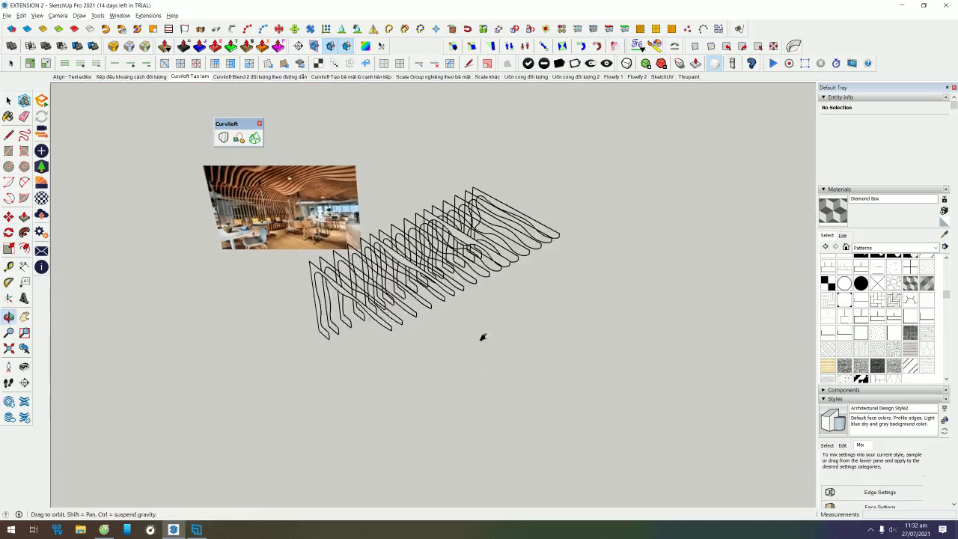
pyautogui.moveTo(405, 317); pyautogui.dragTo(544, 216, button='middle')
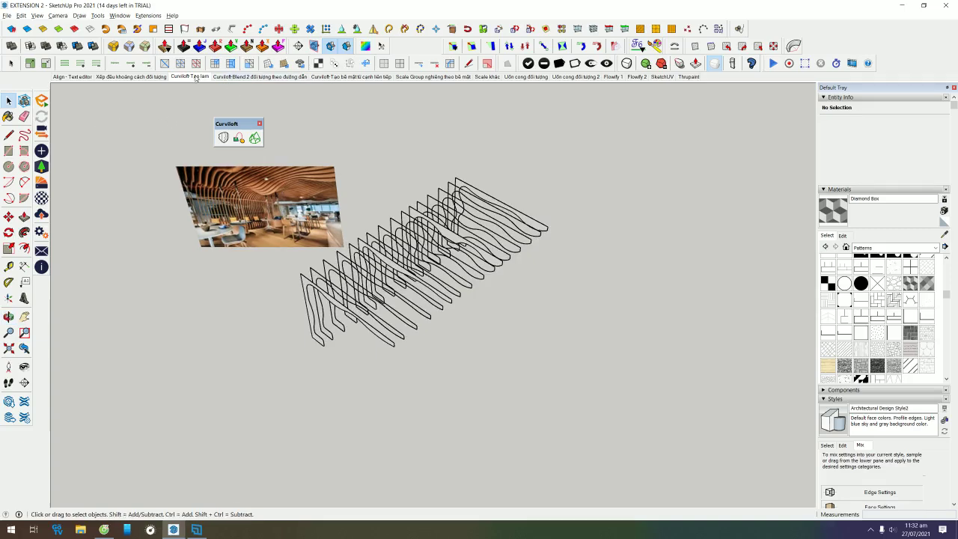
# - In the Curviloft-Blend 2 scene, loft the ellipse into the hexagon along the arc
pyautogui.click(224, 78)
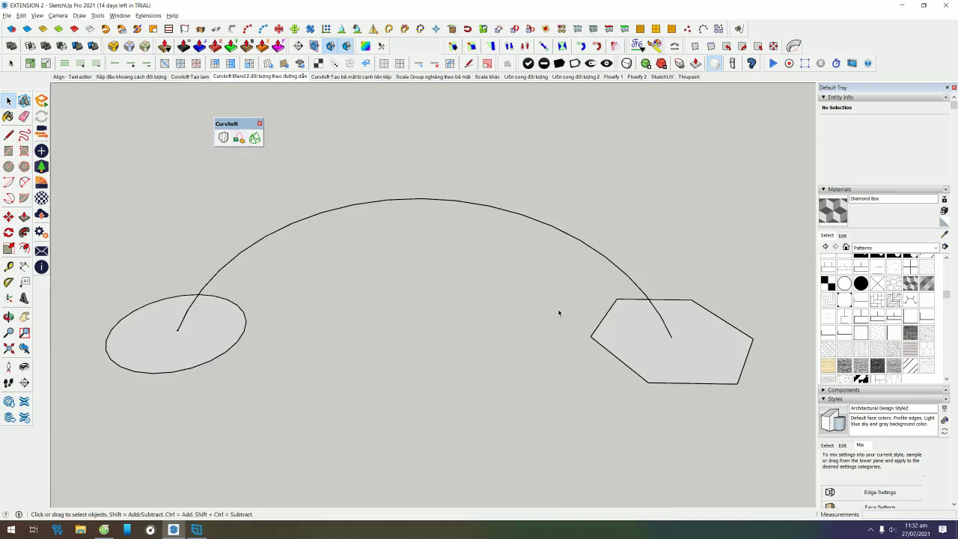
pyautogui.moveTo(68, 139); pyautogui.dragTo(791, 463)
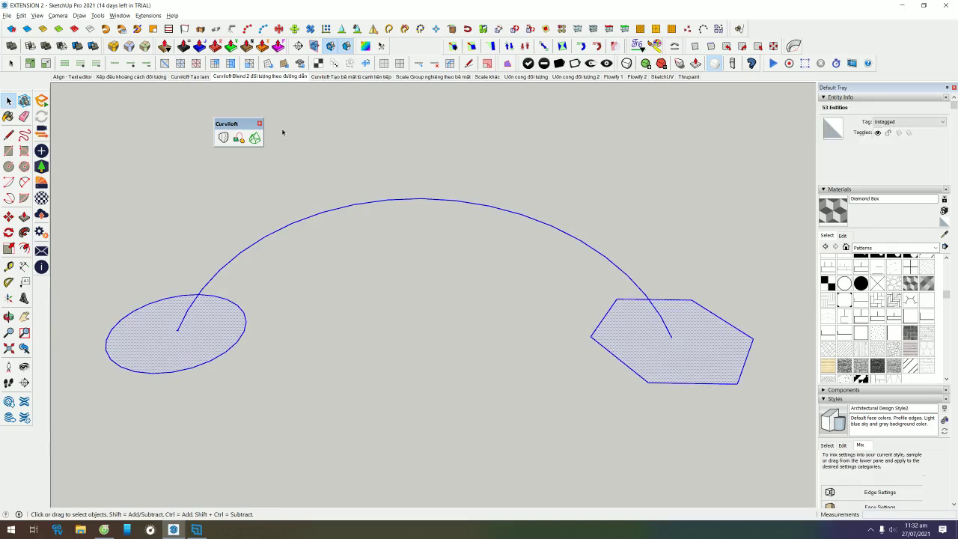
pyautogui.click(240, 137)
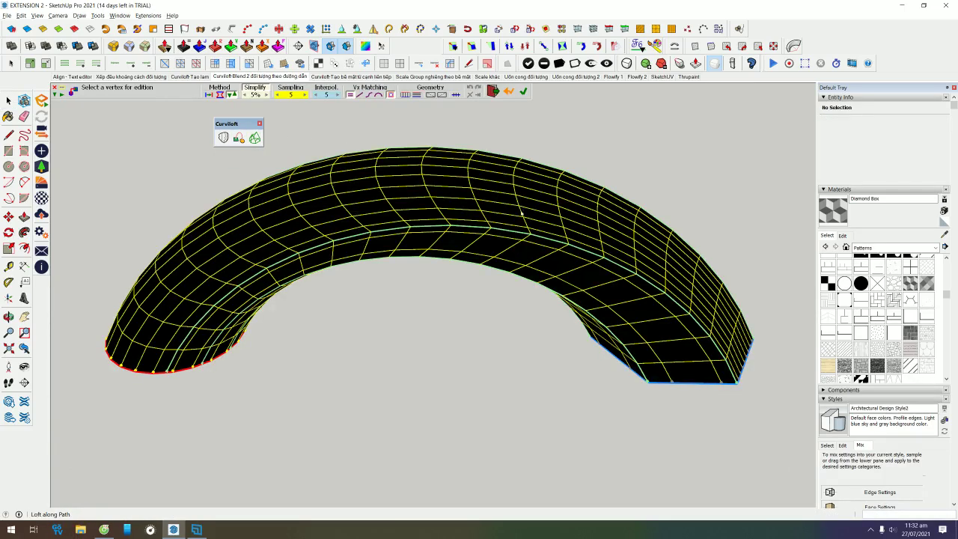
pyautogui.moveTo(470, 391)
pyautogui.mouseDown(button='middle')
pyautogui.moveTo(388, 257)
pyautogui.moveTo(531, 203)
pyautogui.moveTo(543, 241)
pyautogui.moveTo(637, 194)
pyautogui.moveTo(433, 275)
pyautogui.moveTo(409, 327)
pyautogui.mouseUp(button='middle')
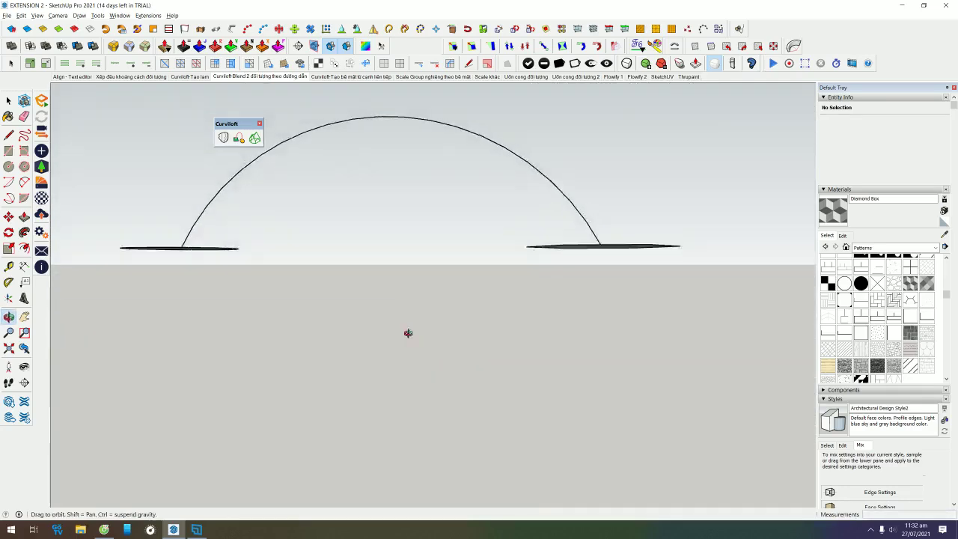
pyautogui.moveTo(406, 183); pyautogui.dragTo(391, 280, button='middle')
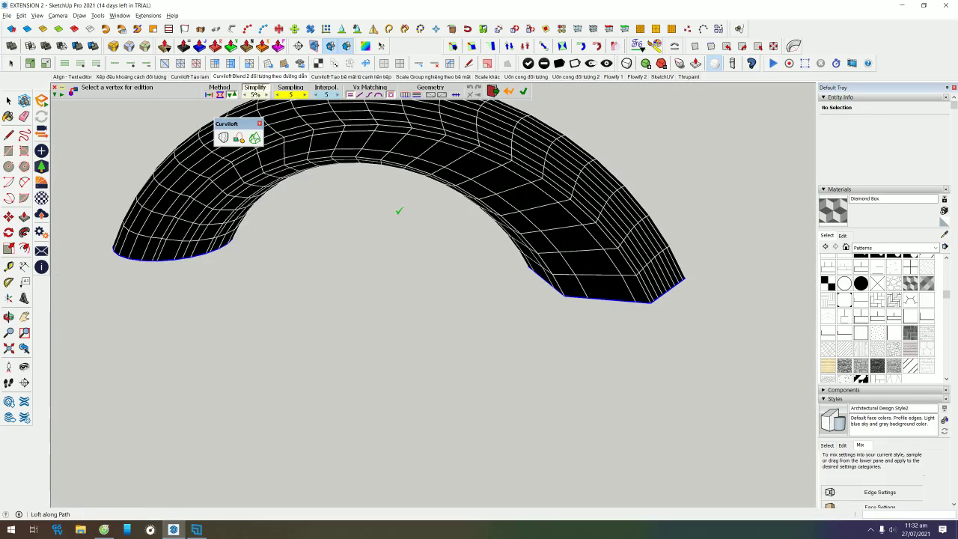
pyautogui.moveTo(401, 192)
pyautogui.mouseDown(button='middle')
pyautogui.moveTo(455, 252)
pyautogui.moveTo(460, 272)
pyautogui.mouseUp(button='middle')
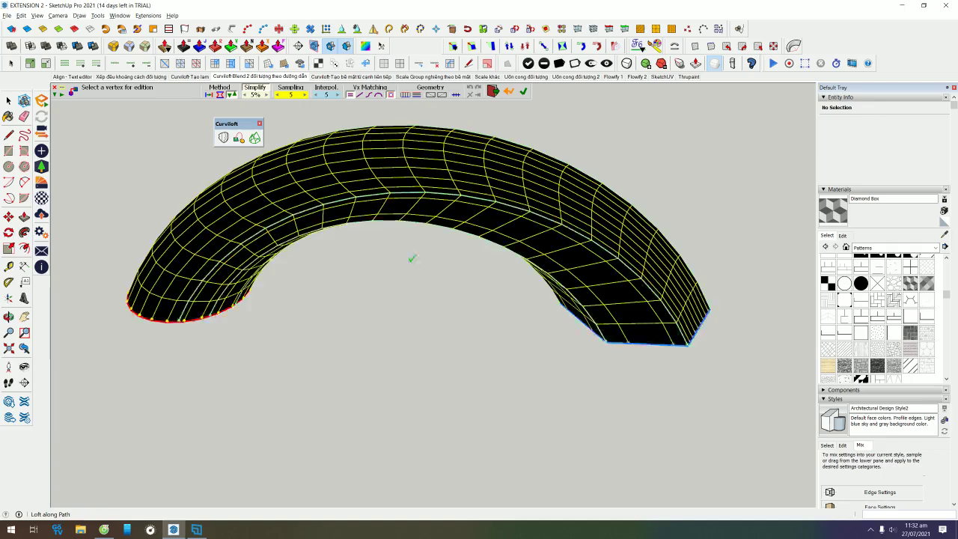
# - Toggle the loft method twice and commit the loft as a smooth surface
pyautogui.click(219, 96)
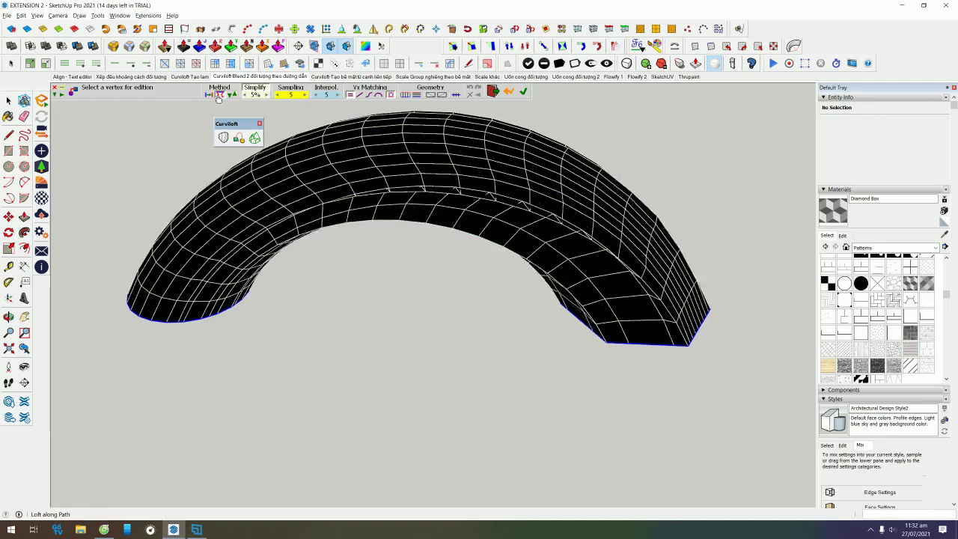
pyautogui.click(219, 95)
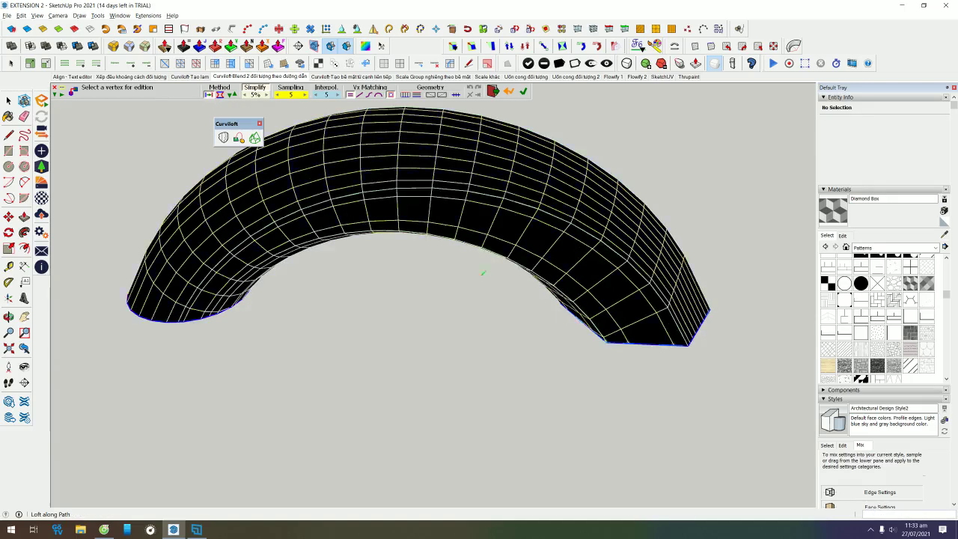
pyautogui.press('o')
pyautogui.middleClick(465, 259)
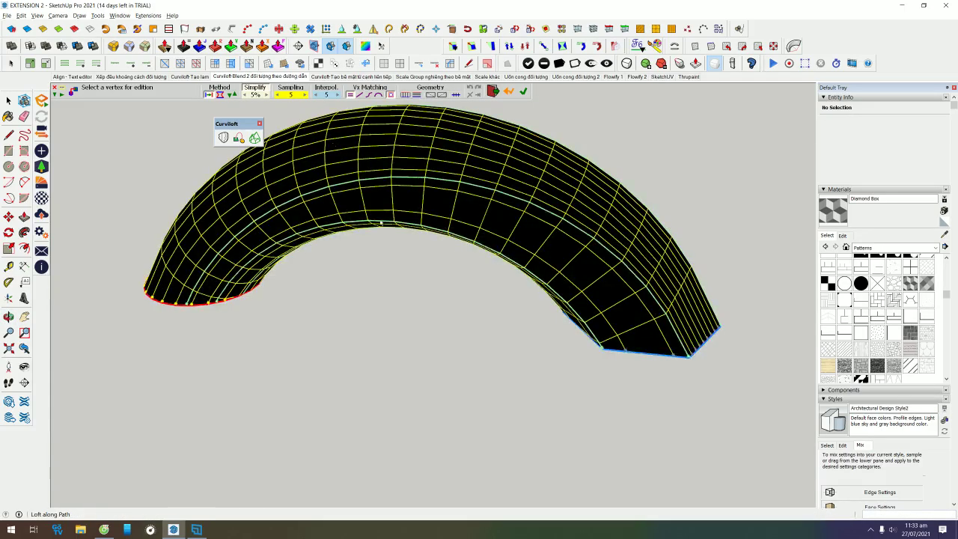
pyautogui.click(522, 91)
pyautogui.moveTo(689, 188)
pyautogui.mouseDown(button='middle')
pyautogui.moveTo(512, 146)
pyautogui.moveTo(648, 175)
pyautogui.moveTo(385, 212)
pyautogui.moveTo(618, 235)
pyautogui.mouseUp(button='middle')
pyautogui.scroll(-3, 648, 174)
pyautogui.press('space')
pyautogui.scroll(-2, 400, 212)
pyautogui.scroll(-2, 416, 205)
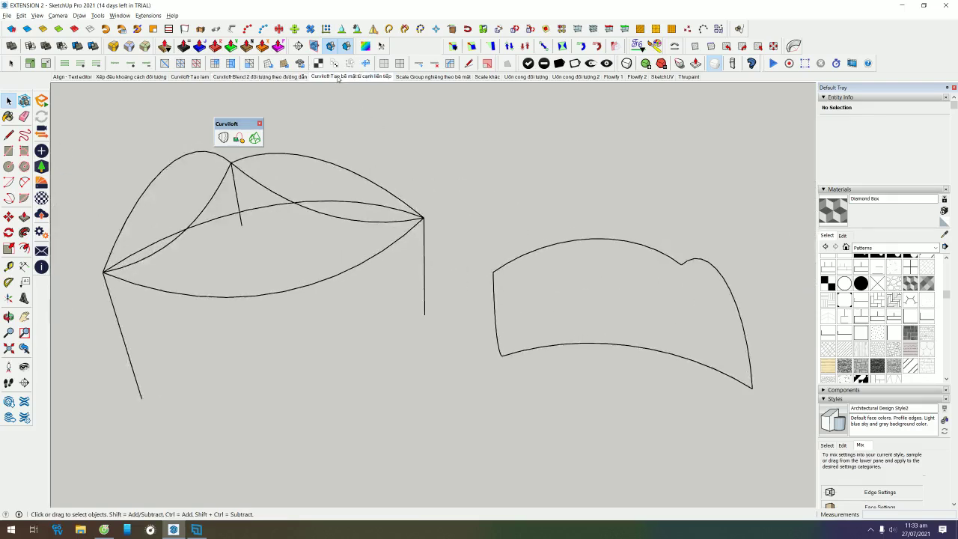
# - Move the floating palette aside and select the right-hand curved outline
pyautogui.moveTo(246, 121); pyautogui.dragTo(526, 106)
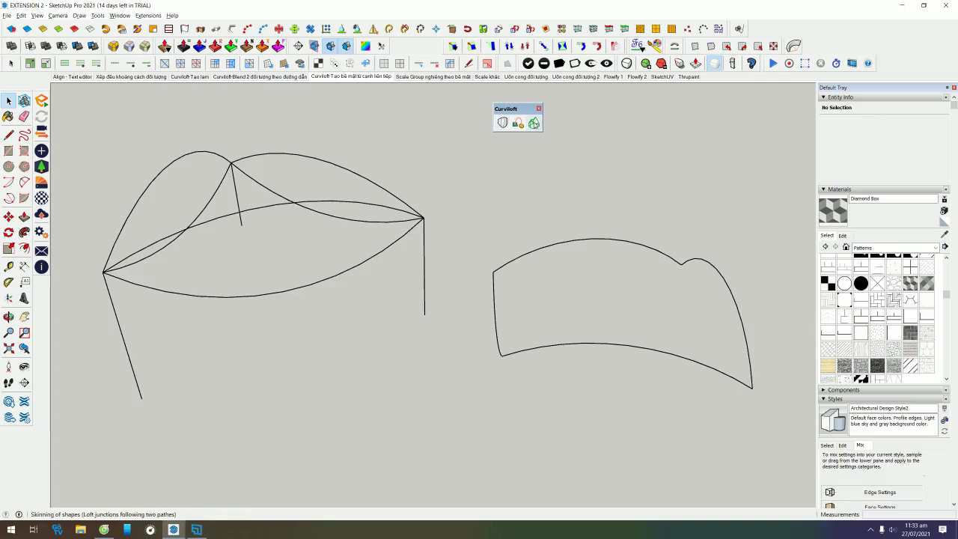
pyautogui.moveTo(272, 244); pyautogui.dragTo(307, 187, button='middle')
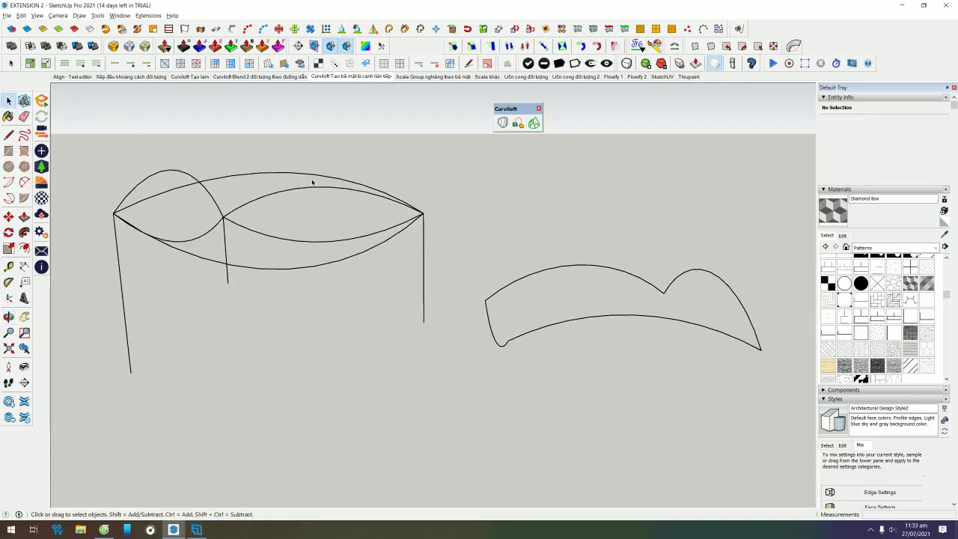
pyautogui.moveTo(296, 202); pyautogui.dragTo(297, 203)
pyautogui.moveTo(251, 182)
pyautogui.mouseDown(button='middle')
pyautogui.moveTo(567, 231)
pyautogui.moveTo(613, 248)
pyautogui.mouseUp(button='middle')
pyautogui.moveTo(672, 192); pyautogui.dragTo(546, 365)
pyautogui.moveTo(386, 383); pyautogui.dragTo(387, 383)
pyautogui.moveTo(387, 383)
pyautogui.mouseDown(button='middle')
pyautogui.moveTo(528, 224)
pyautogui.moveTo(532, 231)
pyautogui.mouseUp(button='middle')
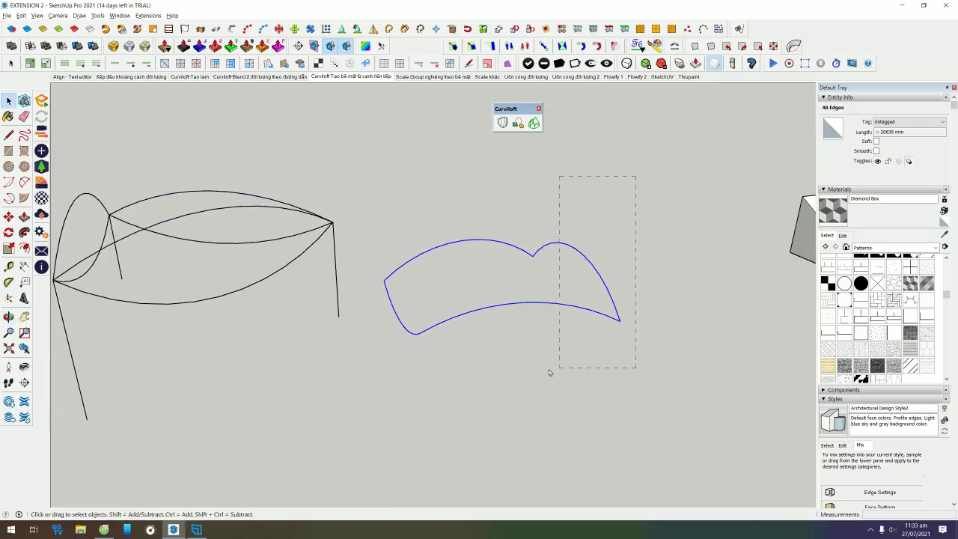
# - Skin a surface inside the right-hand outline and accept it
pyautogui.click(534, 122)
pyautogui.moveTo(598, 307)
pyautogui.mouseDown(button='middle')
pyautogui.moveTo(618, 320)
pyautogui.moveTo(631, 241)
pyautogui.mouseUp(button='middle')
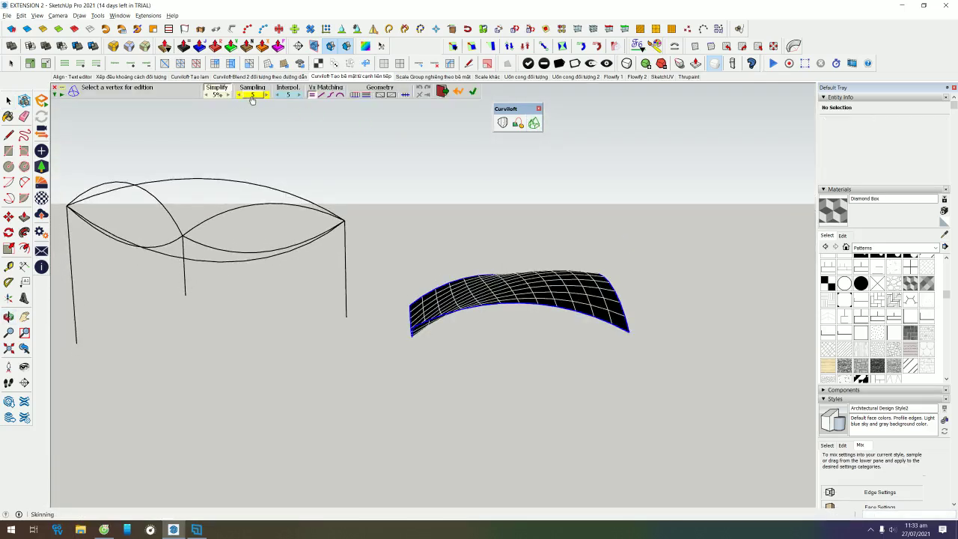
pyautogui.moveTo(402, 173); pyautogui.dragTo(629, 230, button='middle')
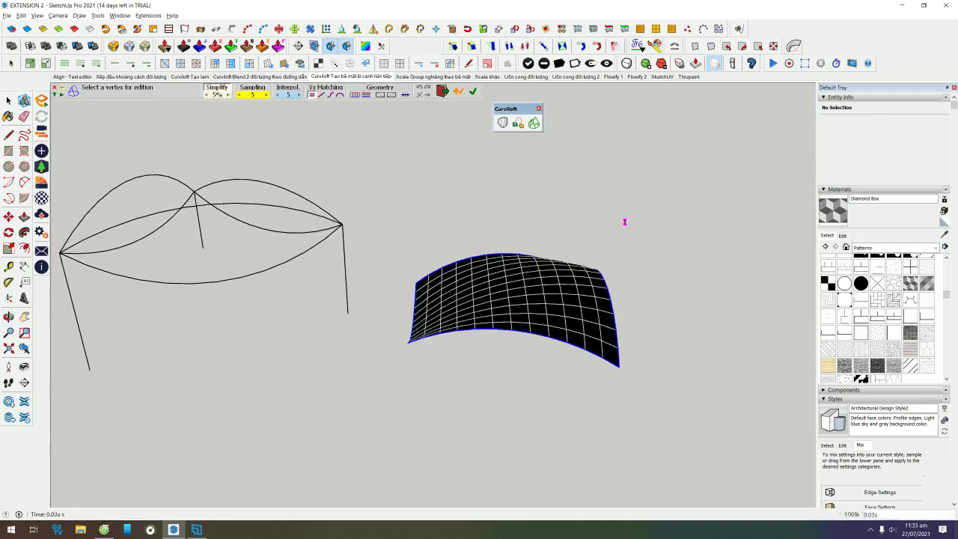
pyautogui.press('Return')
pyautogui.moveTo(641, 387)
pyautogui.mouseDown(button='middle')
pyautogui.moveTo(269, 279)
pyautogui.moveTo(516, 283)
pyautogui.mouseUp(button='middle')
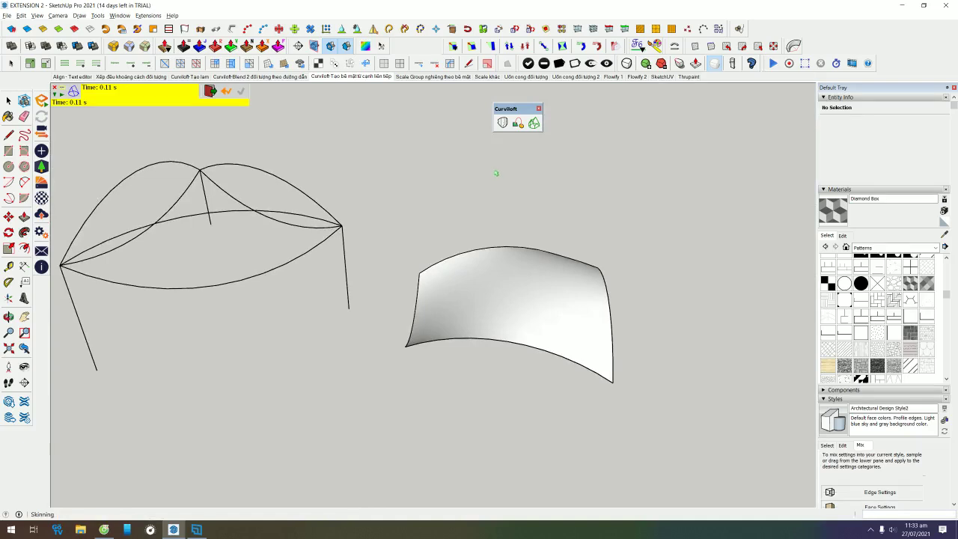
pyautogui.press('space')
pyautogui.keyDown('shift'); pyautogui.moveTo(460, 209); pyautogui.dragTo(565, 234, button='middle'); pyautogui.keyUp('shift')
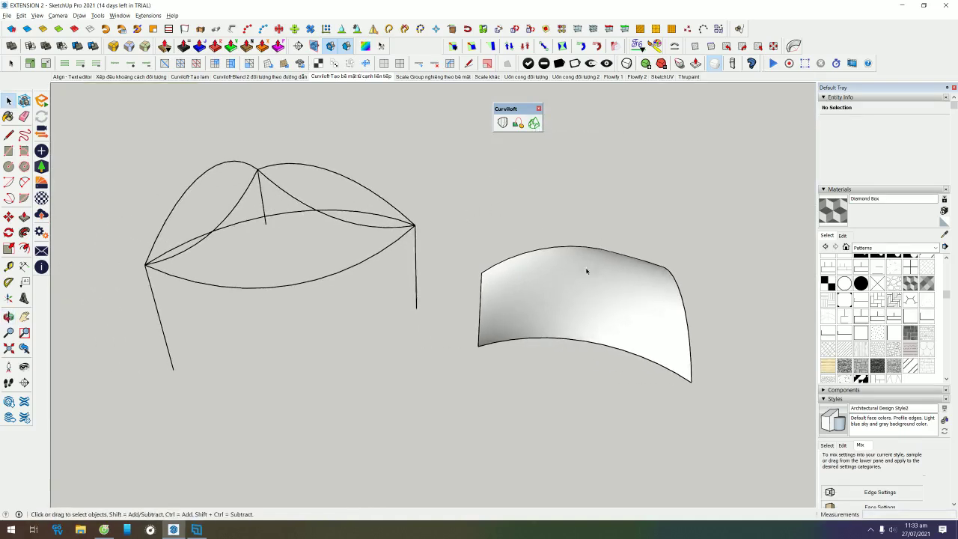
# - Delete the curved face and side edges, then preview a loft between the two arcs and cancel
pyautogui.click(527, 257)
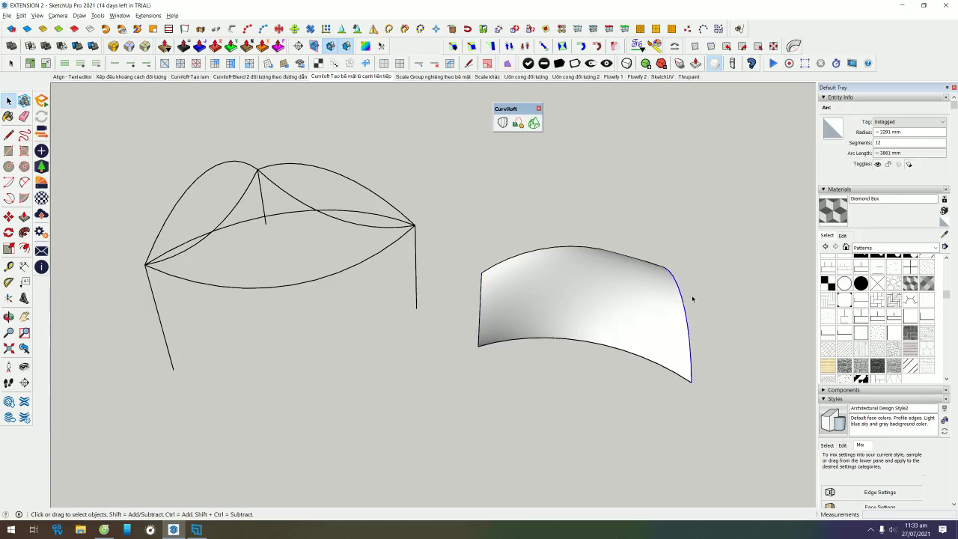
pyautogui.hotkey('ctrl', 'z')
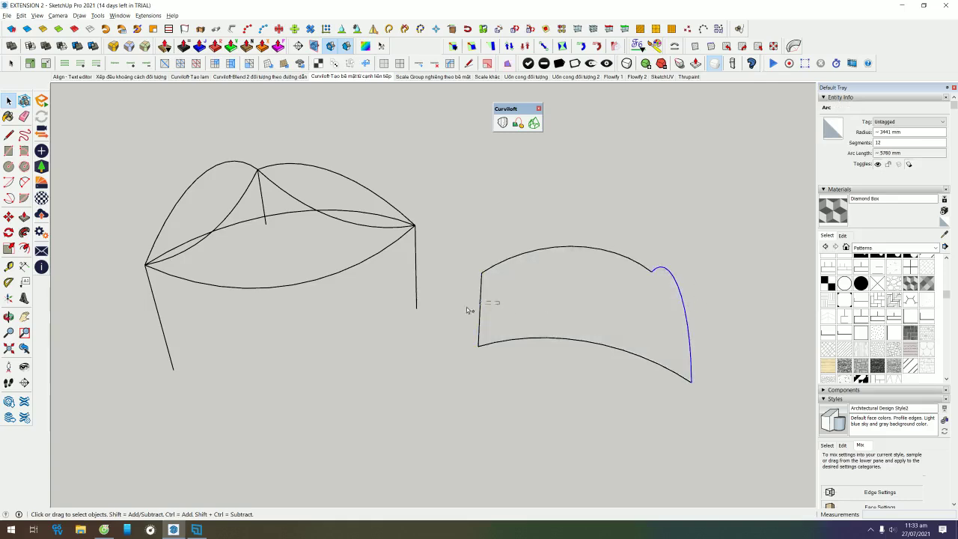
pyautogui.press('Delete')
pyautogui.moveTo(631, 207); pyautogui.dragTo(570, 365)
pyautogui.click(534, 122)
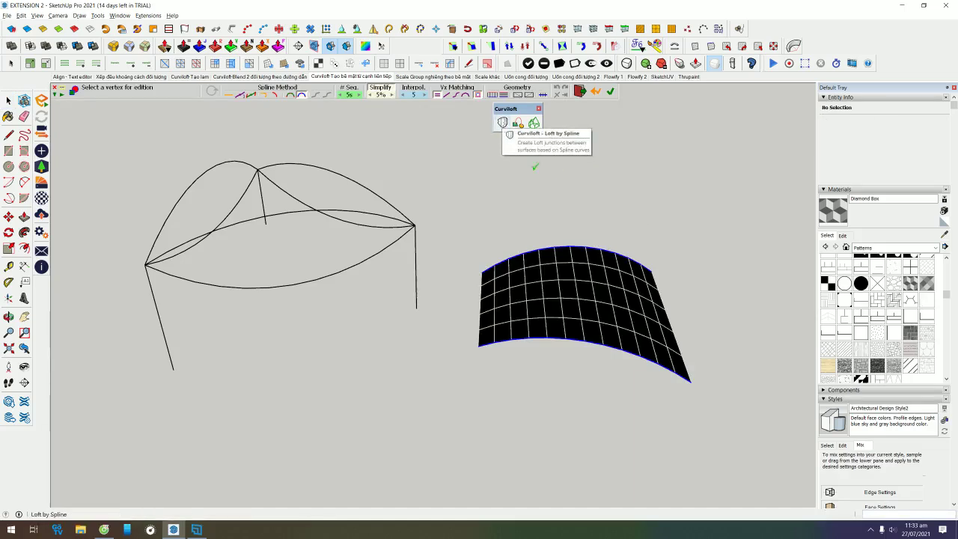
pyautogui.press('Escape')
pyautogui.moveTo(294, 315); pyautogui.dragTo(324, 209, button='middle')
# - Loft a roof surface across the left frame's upper arcs, then delete and restore it
pyautogui.moveTo(346, 167); pyautogui.dragTo(214, 179)
pyautogui.moveTo(385, 191); pyautogui.dragTo(326, 215, button='middle')
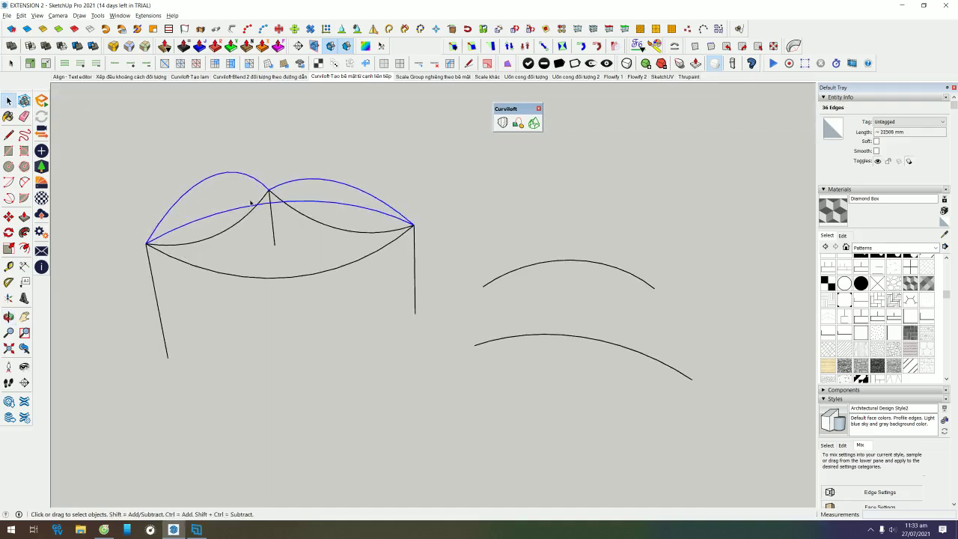
pyautogui.moveTo(487, 179)
pyautogui.mouseDown(button='middle')
pyautogui.moveTo(342, 197)
pyautogui.moveTo(421, 201)
pyautogui.mouseUp(button='middle')
pyautogui.click(534, 122)
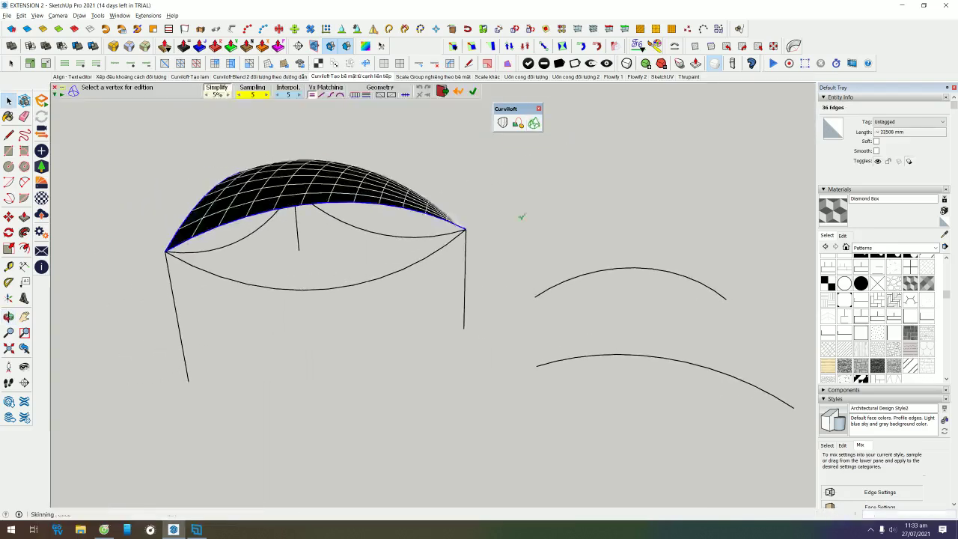
pyautogui.moveTo(361, 360)
pyautogui.mouseDown(button='middle')
pyautogui.moveTo(235, 246)
pyautogui.moveTo(280, 381)
pyautogui.moveTo(408, 359)
pyautogui.moveTo(367, 232)
pyautogui.mouseUp(button='middle')
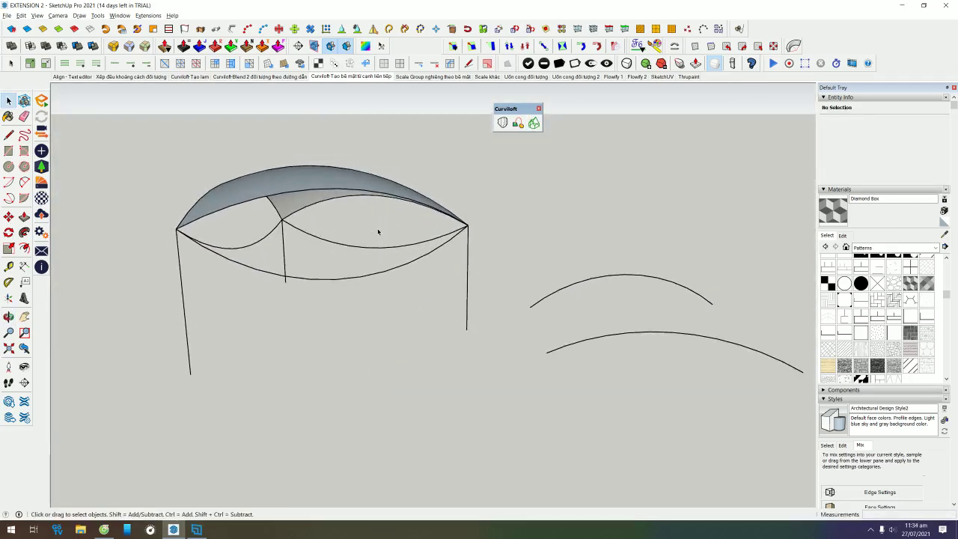
pyautogui.click(386, 203)
pyautogui.press('Delete')
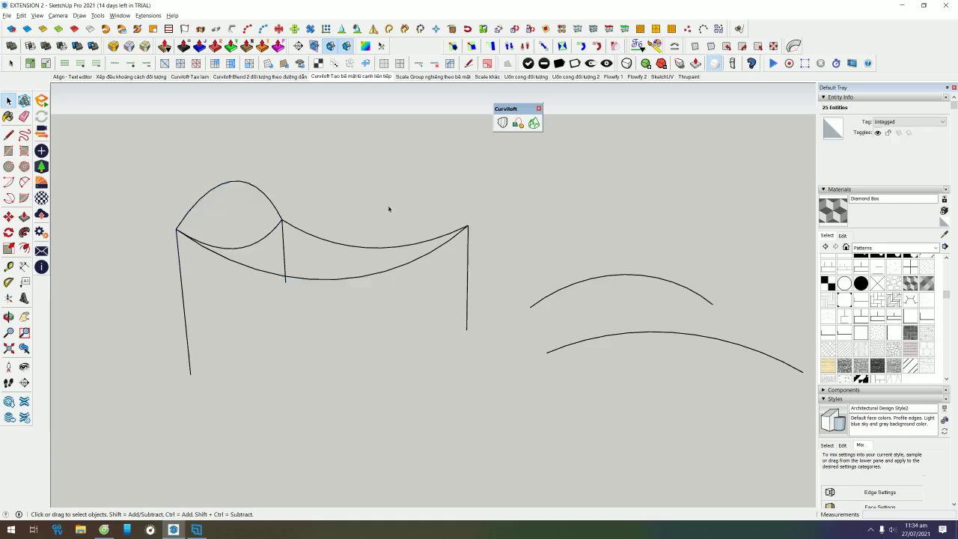
pyautogui.hotkey('ctrl', 'z')
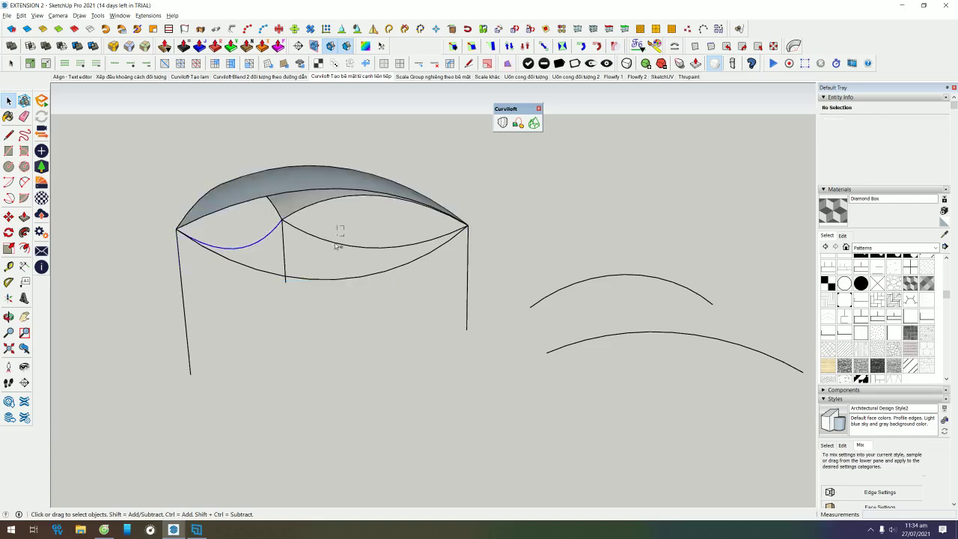
# - Add the two lower arcs and skin one surface across upper and lower arcs together
pyautogui.keyDown('ctrl'); pyautogui.click(338, 247); pyautogui.keyUp('ctrl')
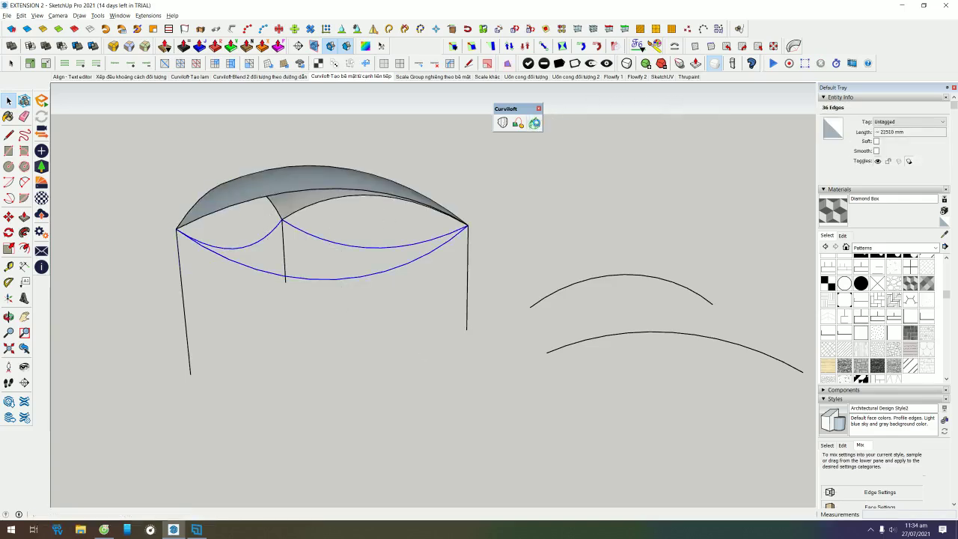
pyautogui.click(534, 123)
pyautogui.moveTo(571, 322)
pyautogui.mouseDown(button='middle')
pyautogui.moveTo(529, 195)
pyautogui.moveTo(513, 250)
pyautogui.mouseUp(button='middle')
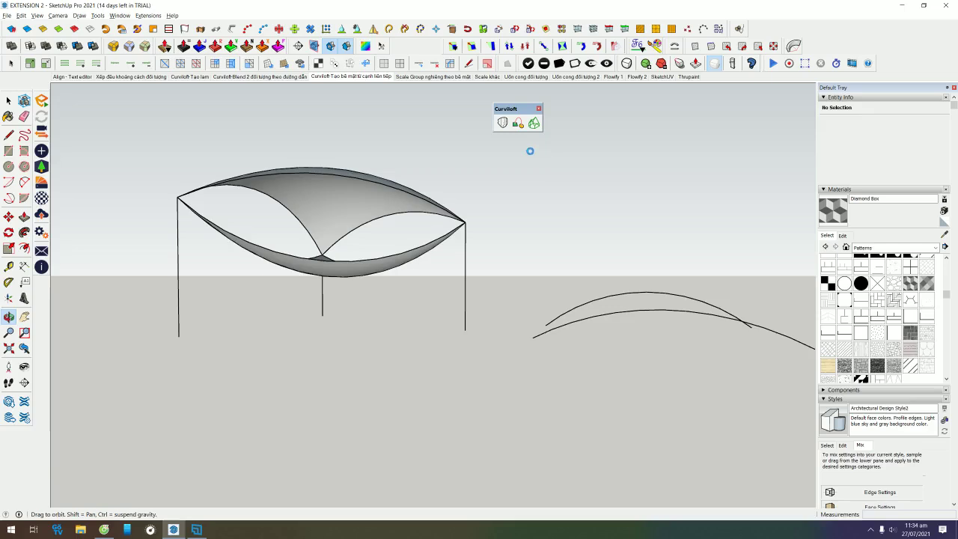
pyautogui.moveTo(527, 143); pyautogui.dragTo(531, 146, button='middle')
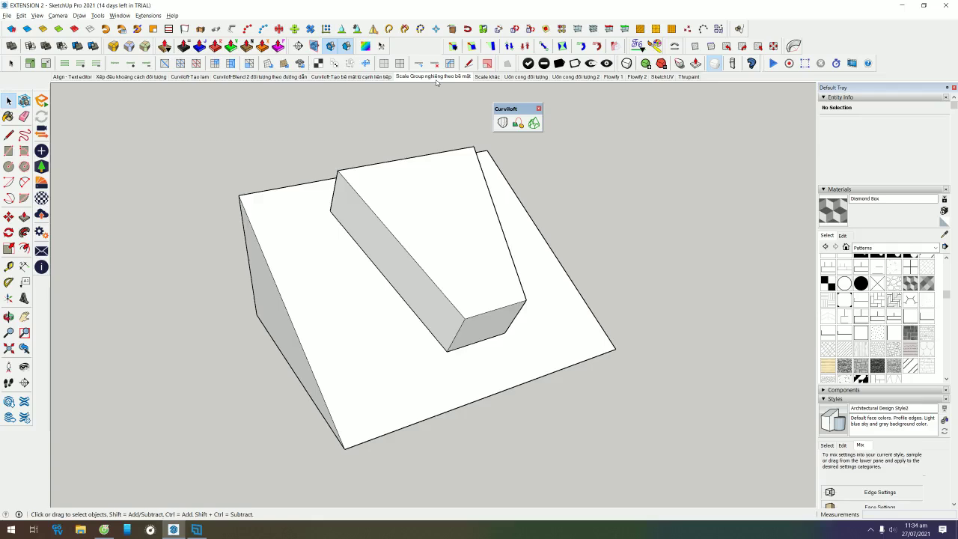
# - Dock the floating Curviloft toolbar and select the slanted box component
pyautogui.moveTo(505, 109)
pyautogui.mouseDown()
pyautogui.moveTo(415, 46)
pyautogui.moveTo(400, 103)
pyautogui.moveTo(116, 100)
pyautogui.mouseUp()
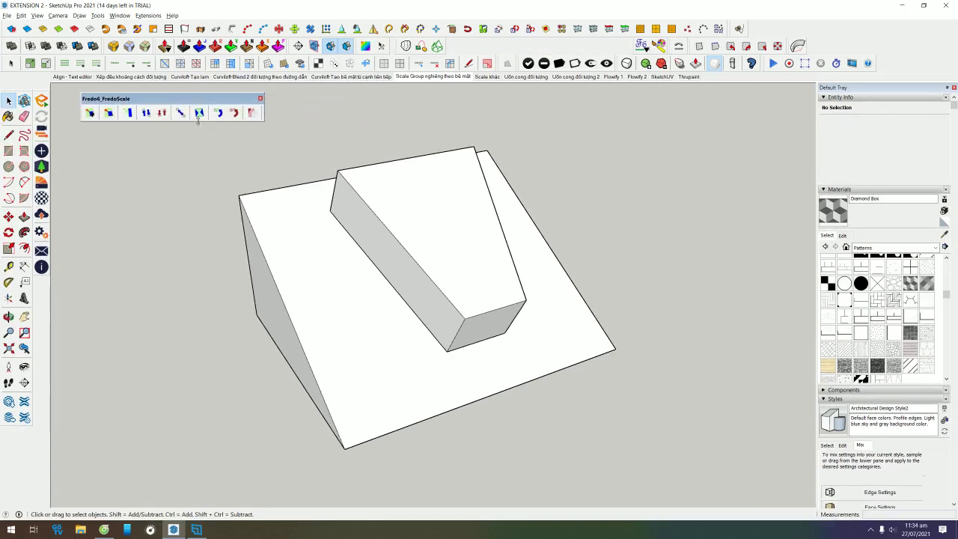
pyautogui.click(466, 202)
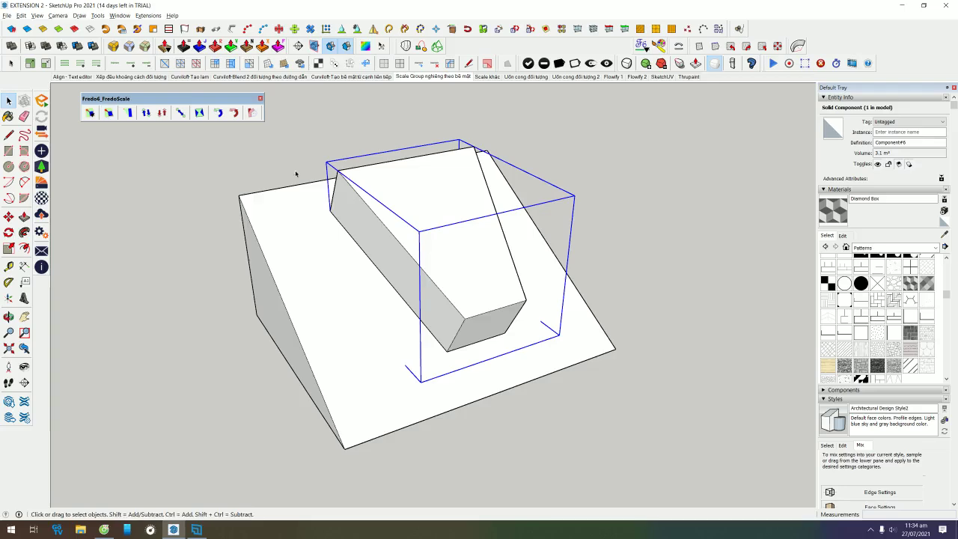
pyautogui.moveTo(292, 279); pyautogui.dragTo(326, 278, button='middle')
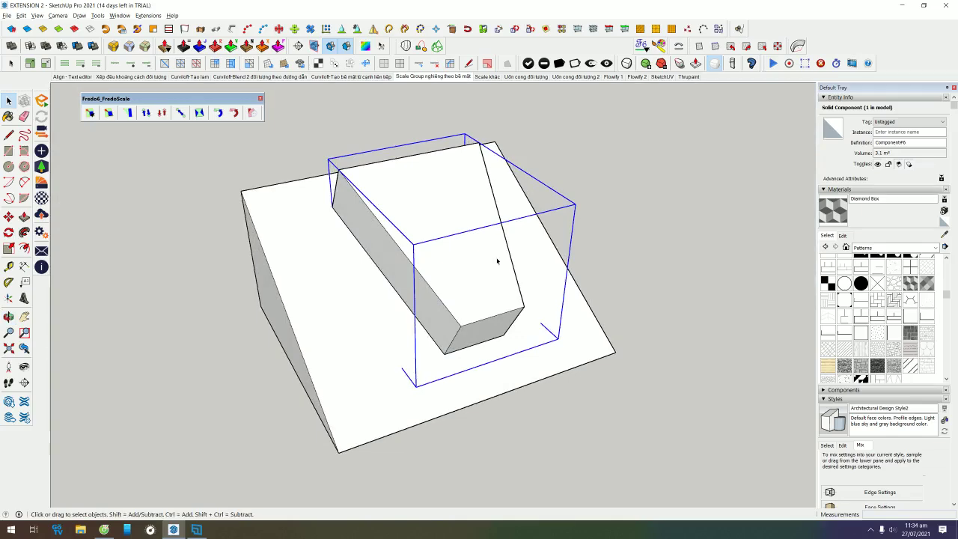
# - Try moving the box, cancel the move, and orbit to a lower frontal view before scaling
pyautogui.press('m')
pyautogui.click(469, 266)
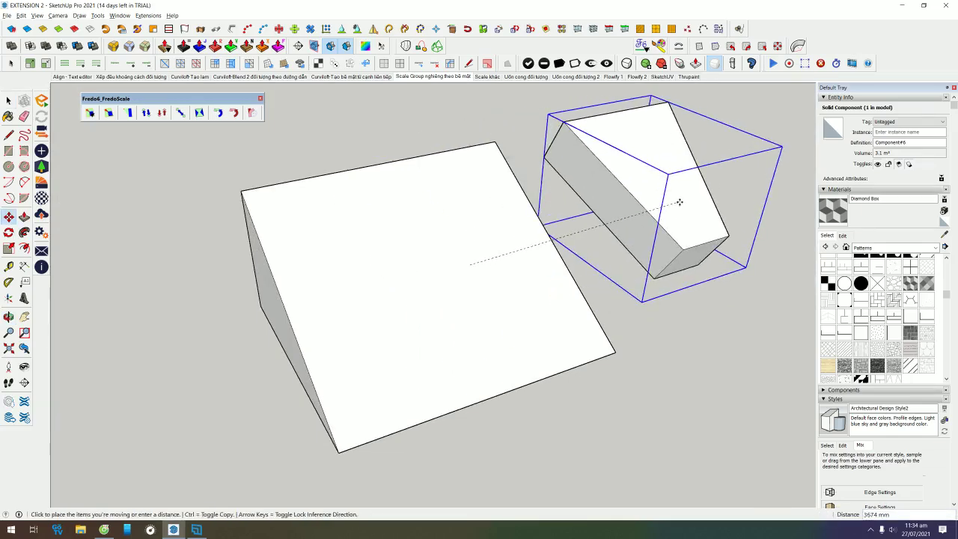
pyautogui.press('space')
pyautogui.moveTo(347, 359); pyautogui.dragTo(347, 264, button='middle')
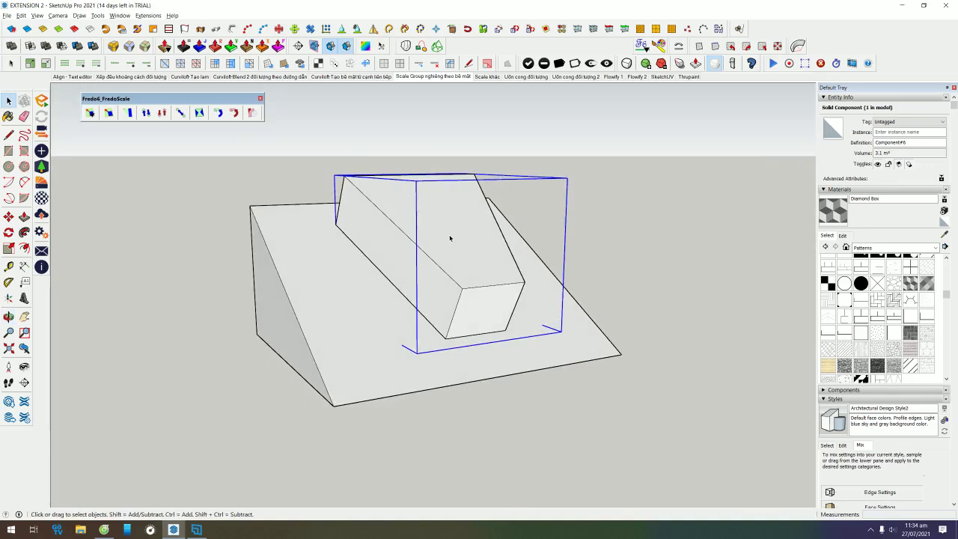
pyautogui.press('s')
pyautogui.moveTo(449, 237)
pyautogui.mouseDown(button='middle')
pyautogui.moveTo(518, 303)
pyautogui.moveTo(528, 276)
pyautogui.mouseUp(button='middle')
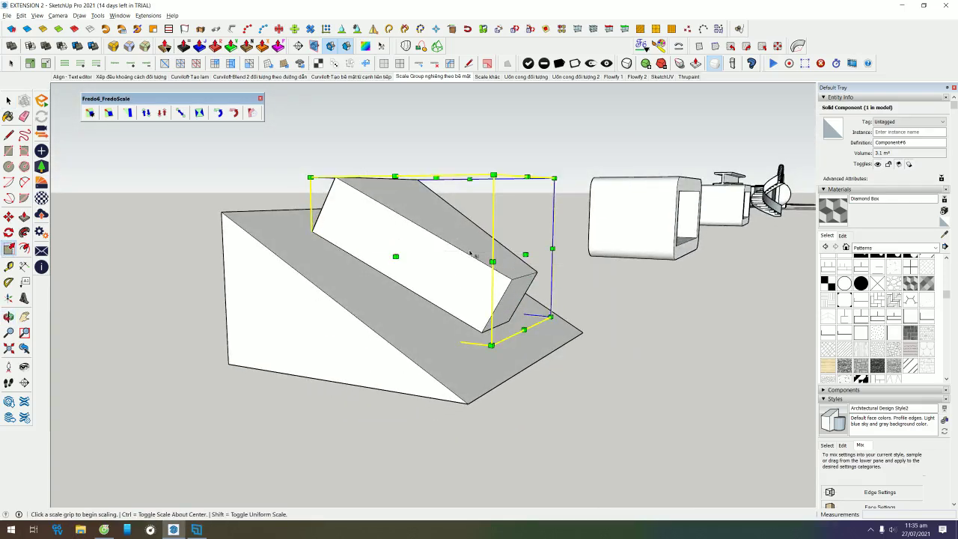
pyautogui.click(525, 256)
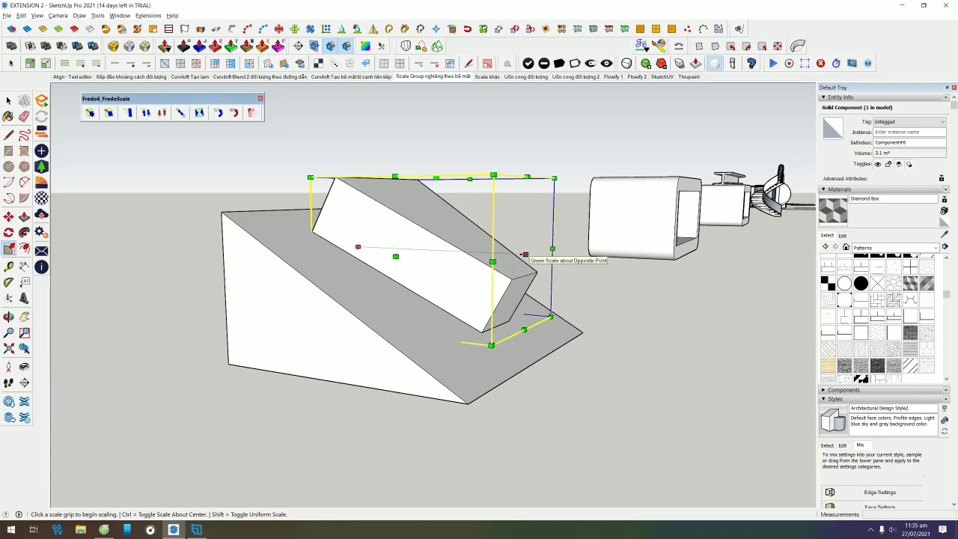
pyautogui.click(603, 386)
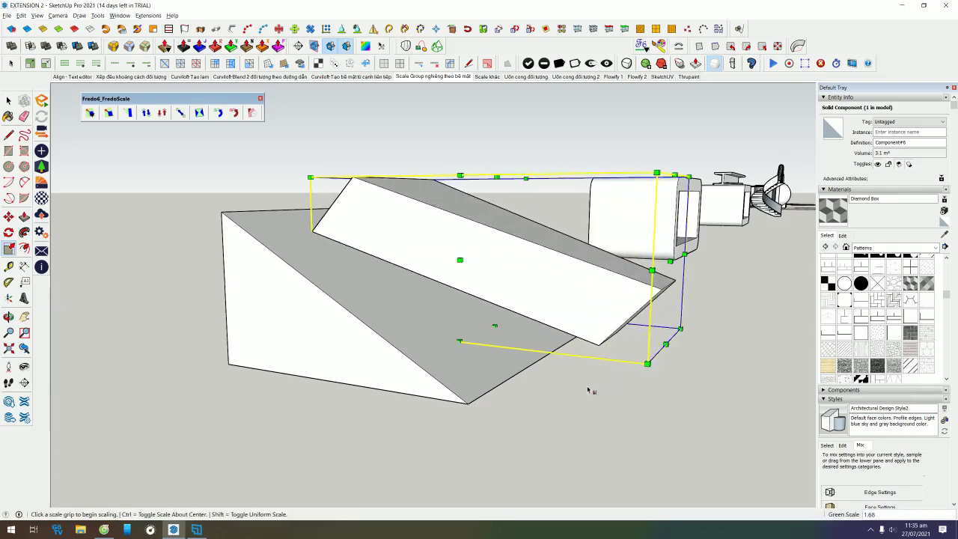
pyautogui.moveTo(603, 386); pyautogui.dragTo(562, 283, button='middle')
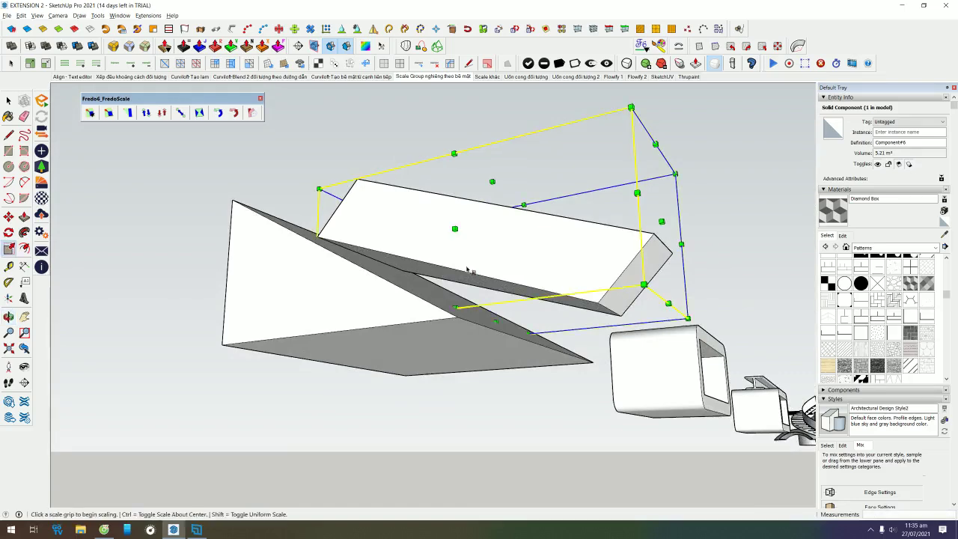
pyautogui.hotkey('ctrl', 'z')
pyautogui.press('space')
pyautogui.moveTo(544, 208); pyautogui.dragTo(464, 222, button='middle')
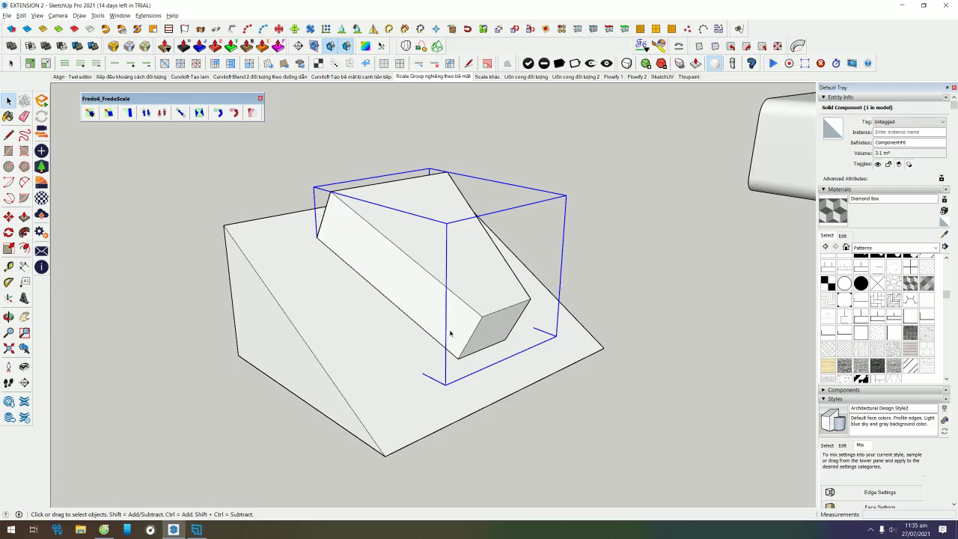
pyautogui.moveTo(450, 333); pyautogui.dragTo(317, 263, button='middle')
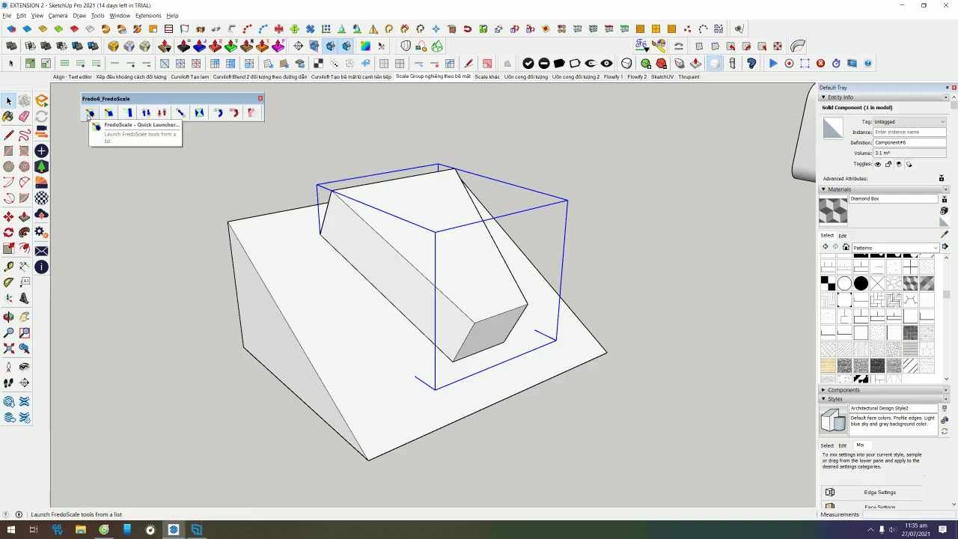
# - Start FredoScale box scaling, align its frame to the box's end face, then exit
pyautogui.click(109, 112)
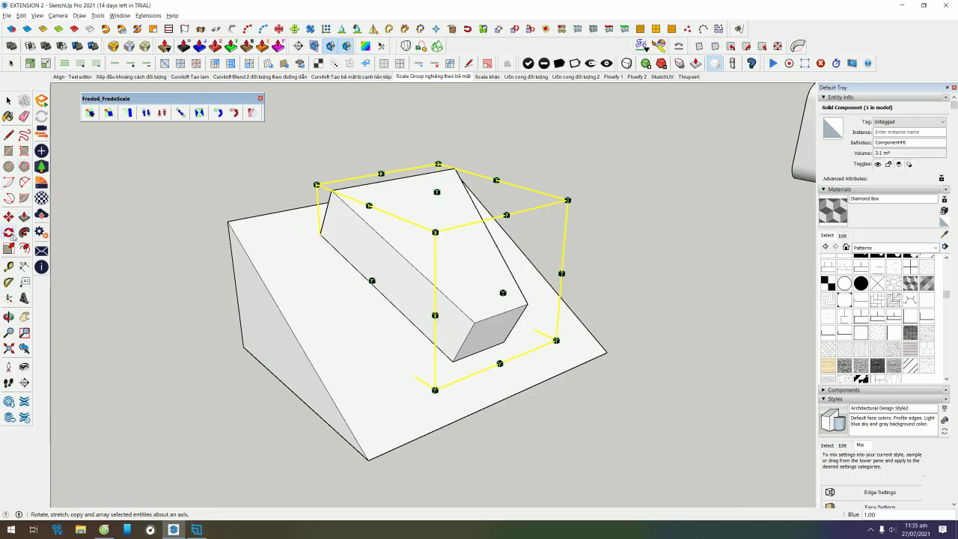
pyautogui.click(474, 328)
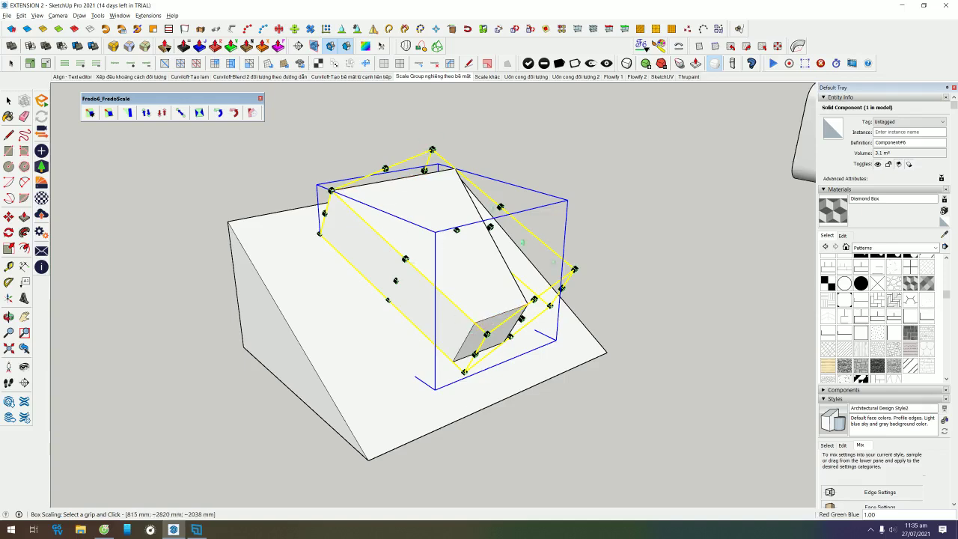
pyautogui.click(491, 322)
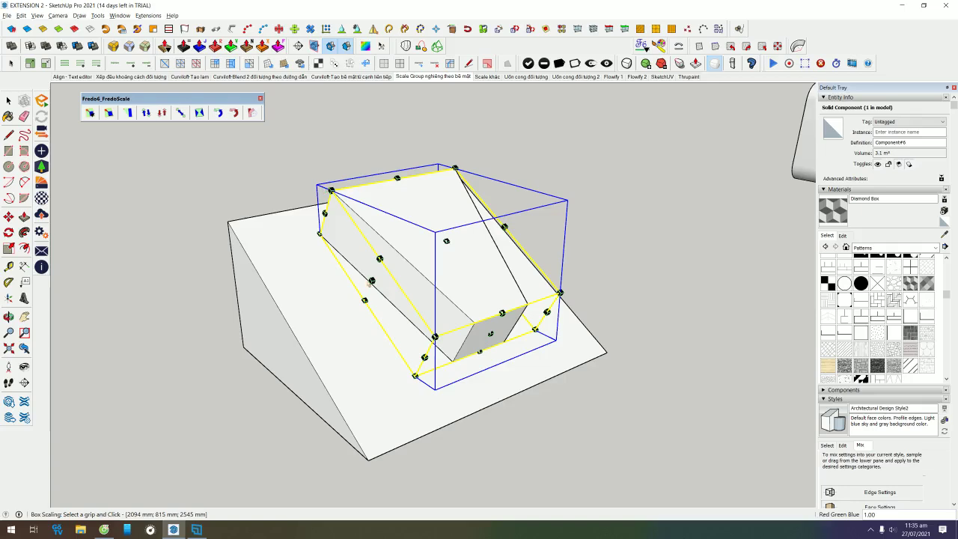
pyautogui.moveTo(307, 270); pyautogui.dragTo(464, 282, button='middle')
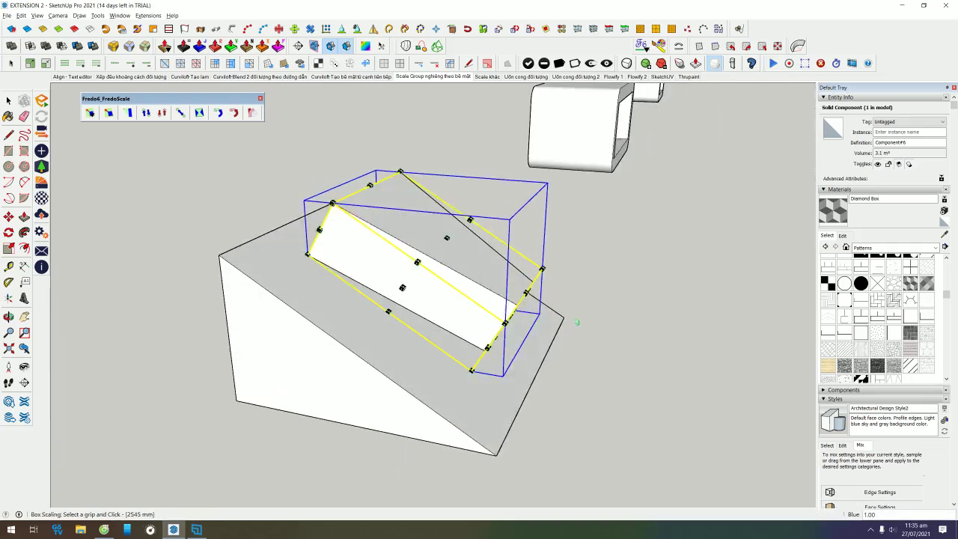
pyautogui.moveTo(576, 323); pyautogui.dragTo(487, 328, button='middle')
pyautogui.press('space')
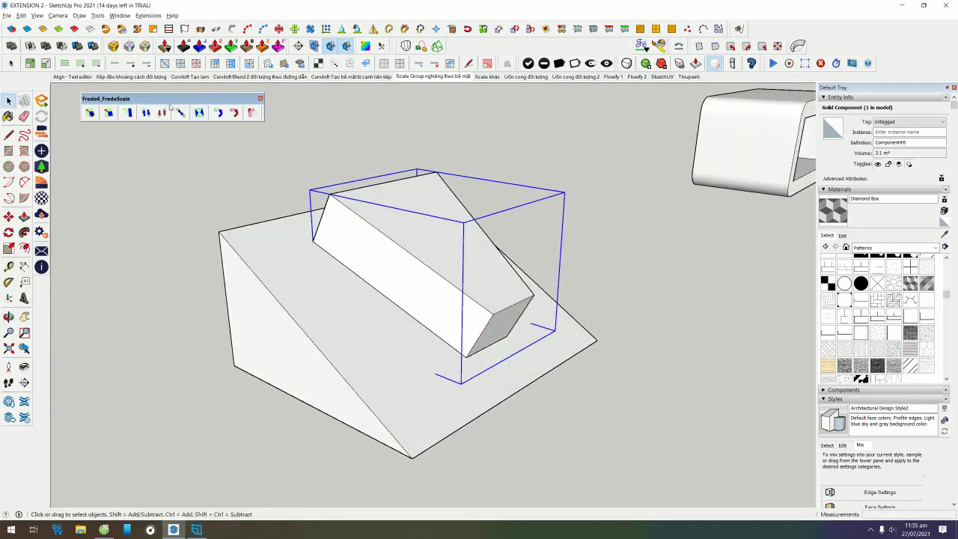
# - Restart box scaling and shrink the block onto the slope from its end-face grip
pyautogui.click(109, 112)
pyautogui.moveTo(464, 277); pyautogui.dragTo(509, 274, button='middle')
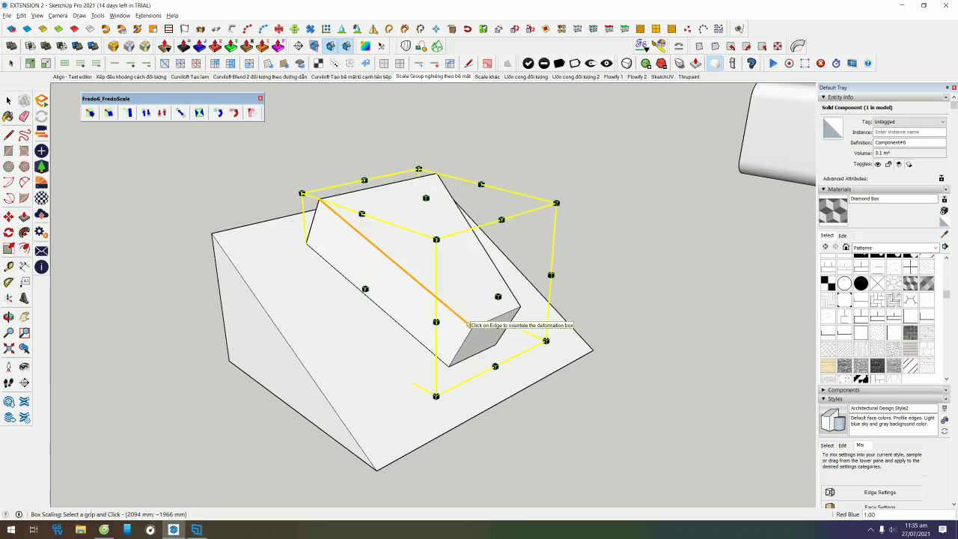
pyautogui.click(468, 324)
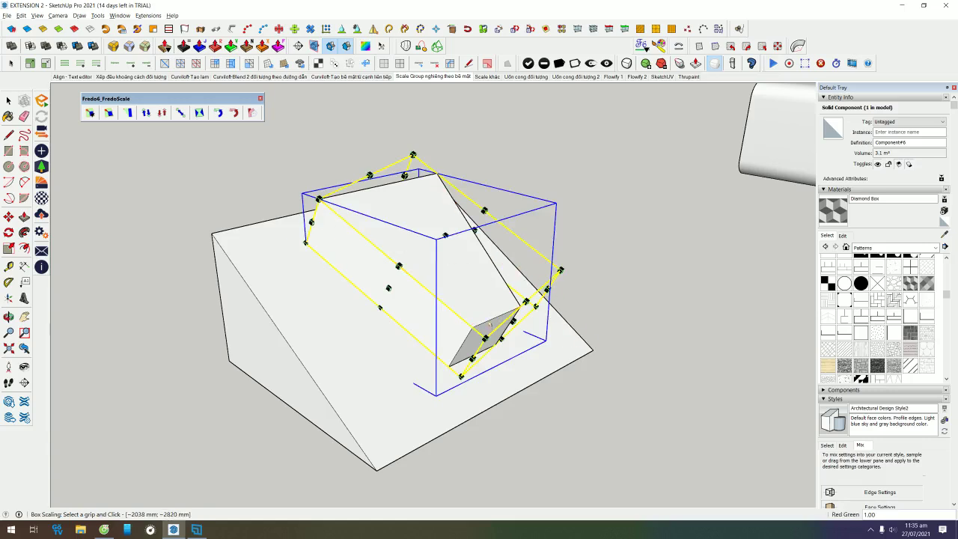
pyautogui.click(487, 327)
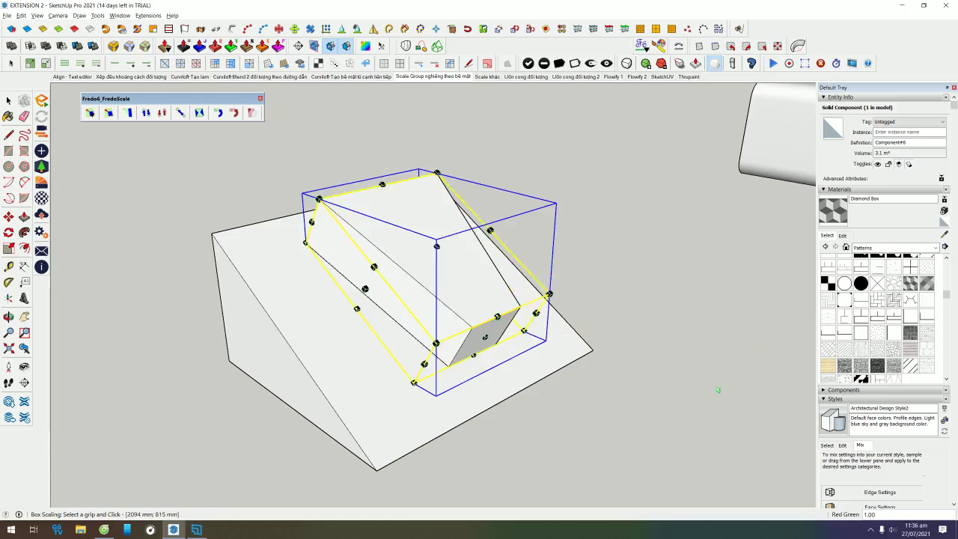
pyautogui.click(491, 337)
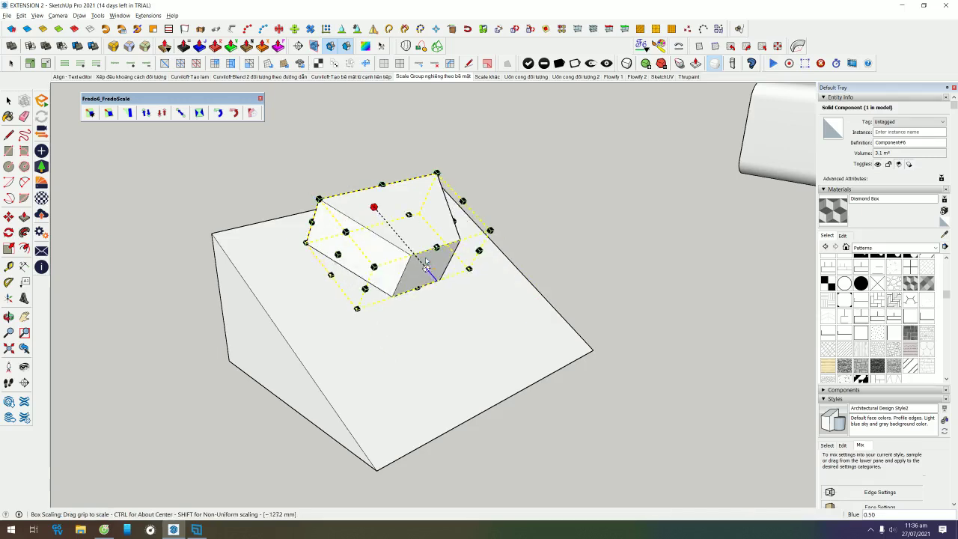
pyautogui.click(461, 280)
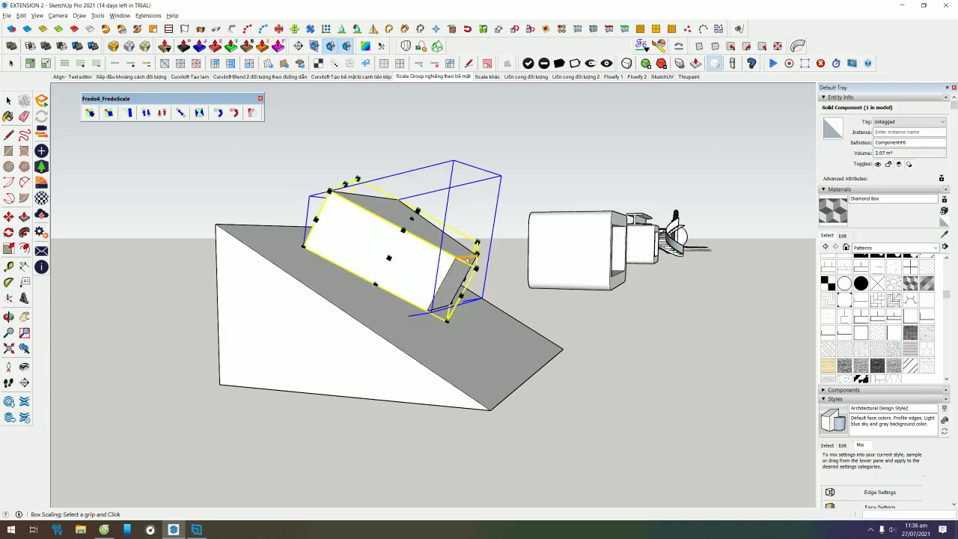
# - Stretch the block along the slope as a trial, then undo the stretch
pyautogui.click(451, 282)
pyautogui.click(627, 456)
pyautogui.moveTo(627, 456)
pyautogui.mouseDown(button='middle')
pyautogui.moveTo(219, 248)
pyautogui.moveTo(634, 261)
pyautogui.moveTo(378, 280)
pyautogui.mouseUp(button='middle')
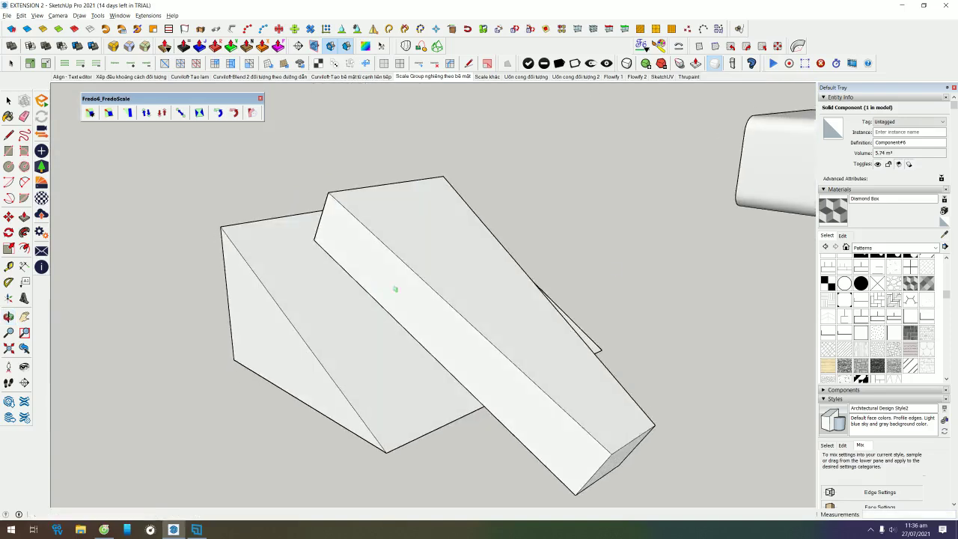
pyautogui.press('space')
pyautogui.hotkey('ctrl', 'z')
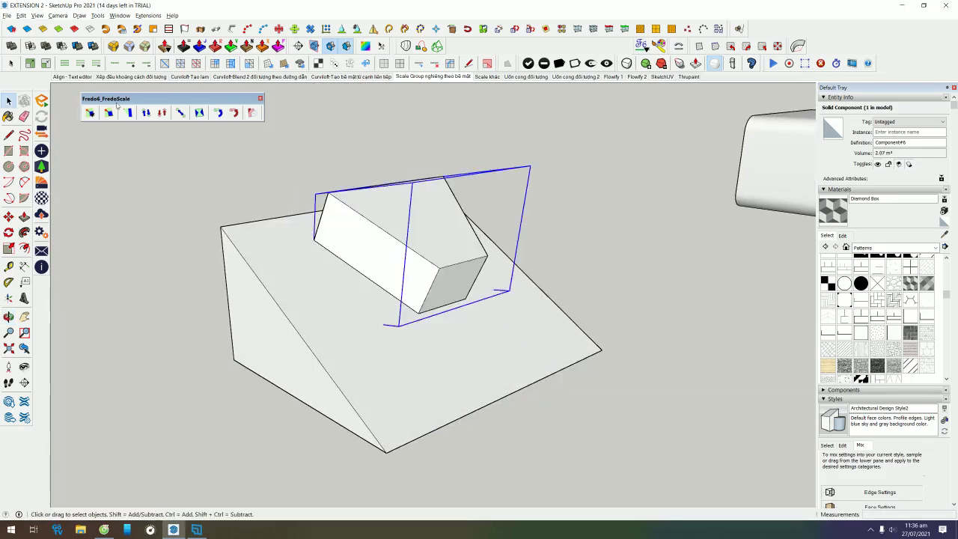
# - Stretch the block's end face along the slope to 3.23 m³, then clear the selection
pyautogui.click(110, 112)
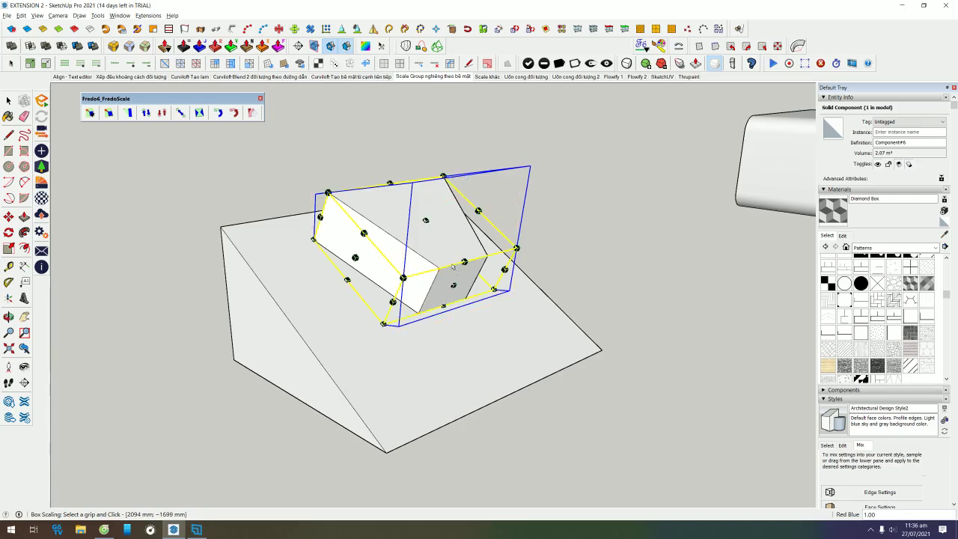
pyautogui.moveTo(452, 283); pyautogui.dragTo(452, 296, button='middle')
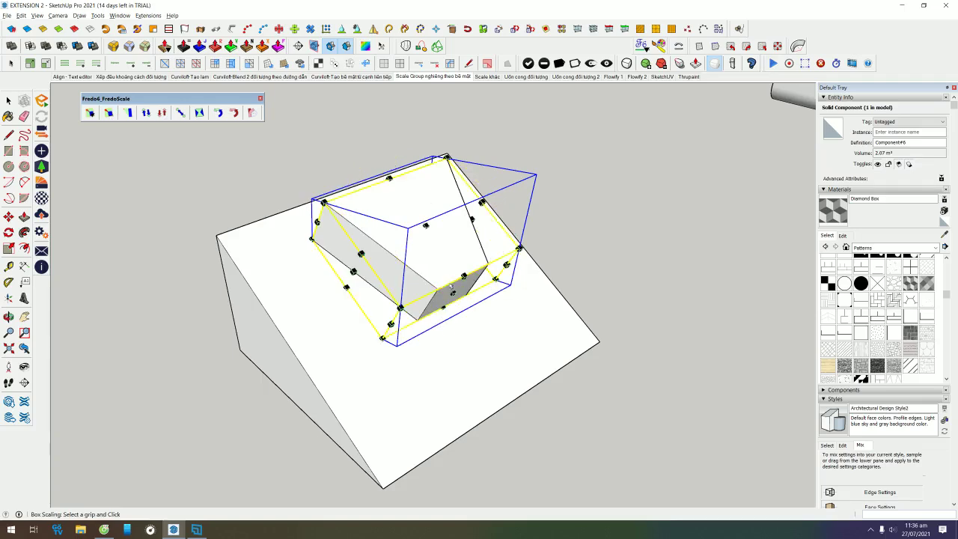
pyautogui.click(460, 299)
pyautogui.click(504, 290)
pyautogui.click(452, 292)
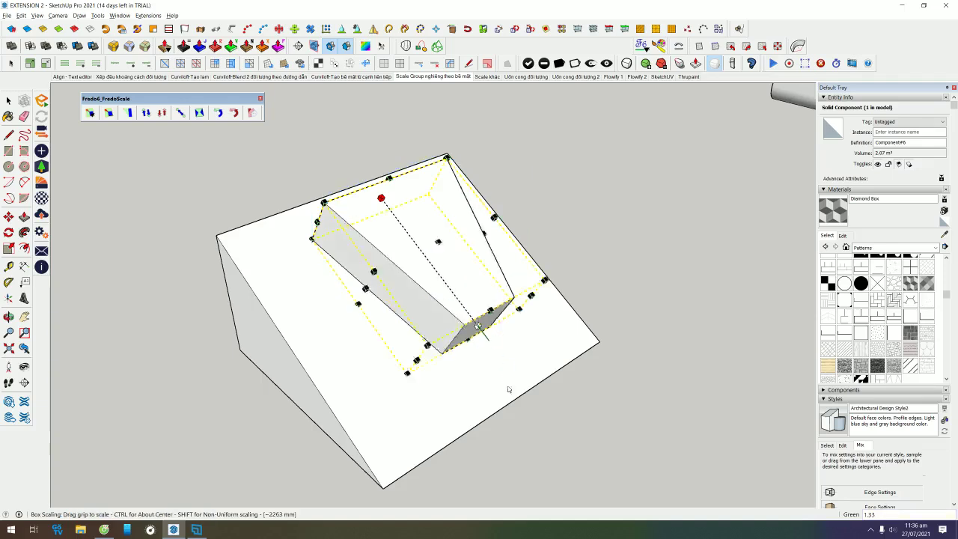
pyautogui.click(508, 391)
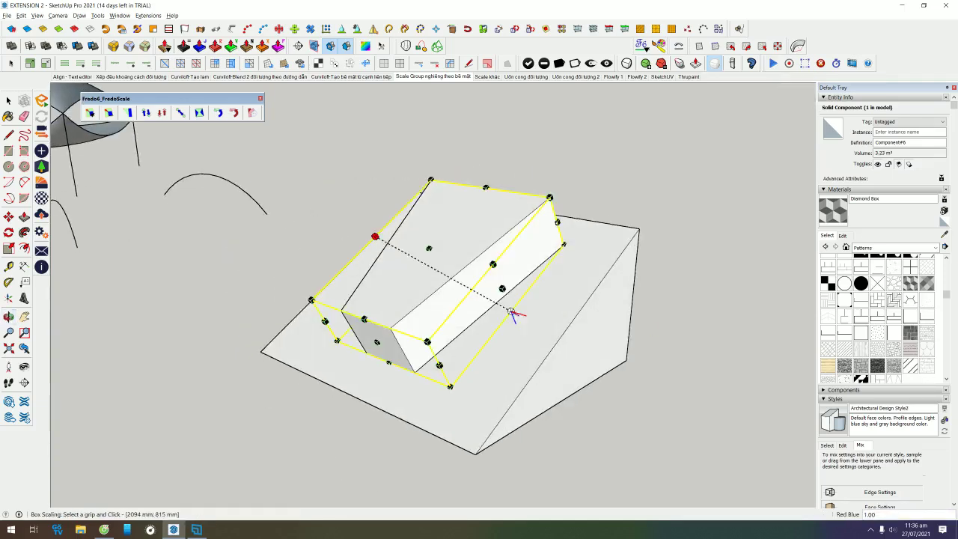
pyautogui.moveTo(233, 262); pyautogui.dragTo(362, 250, button='middle')
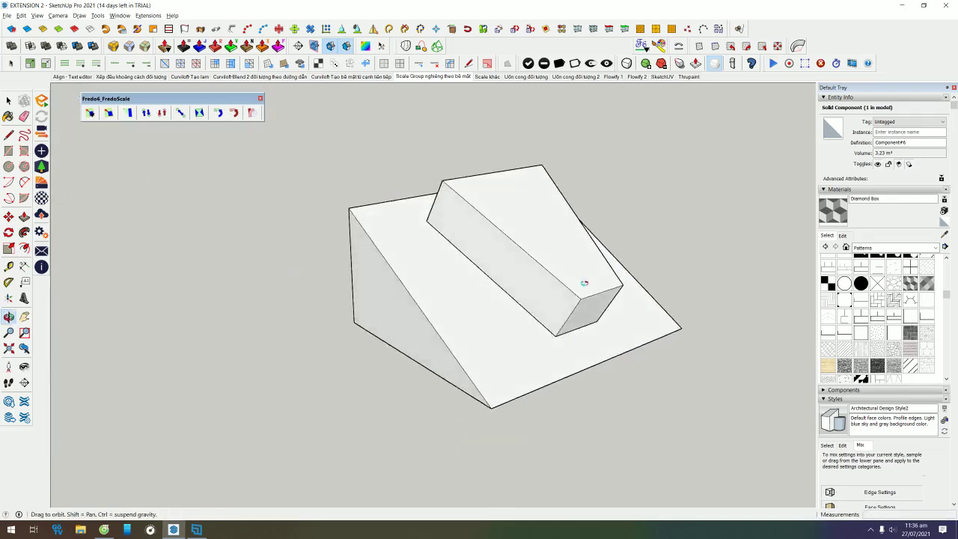
pyautogui.click(167, 167)
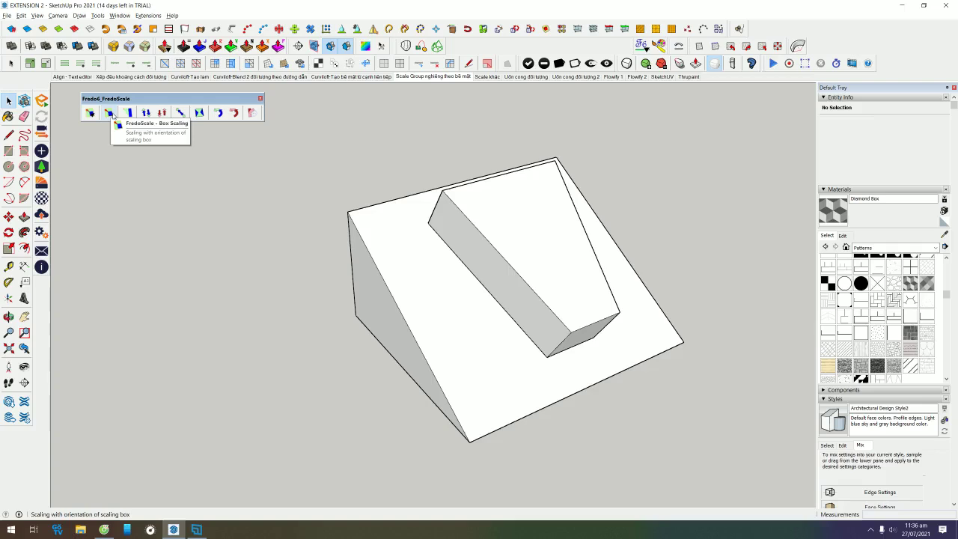
# - Switch to FredoScale Box Tapering, then navigate to and select the rounded hollow box
pyautogui.click(113, 115)
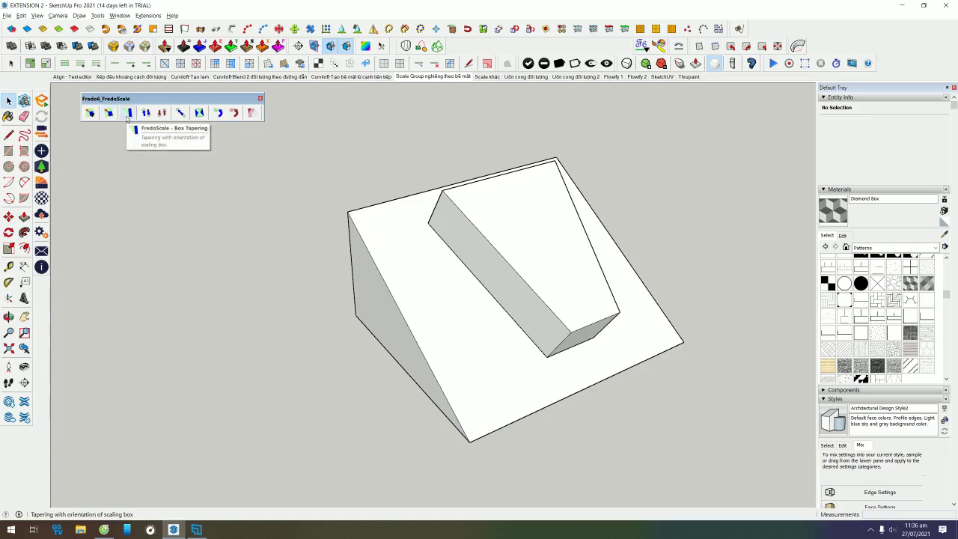
pyautogui.click(129, 112)
pyautogui.click(539, 212)
pyautogui.scroll(-2, 669, 175)
pyautogui.moveTo(670, 175)
pyautogui.mouseDown(button='middle')
pyautogui.moveTo(415, 217)
pyautogui.moveTo(476, 176)
pyautogui.mouseUp(button='middle')
pyautogui.click(591, 163)
pyautogui.keyDown('shift'); pyautogui.moveTo(590, 162); pyautogui.dragTo(551, 98, button='middle'); pyautogui.keyUp('shift')
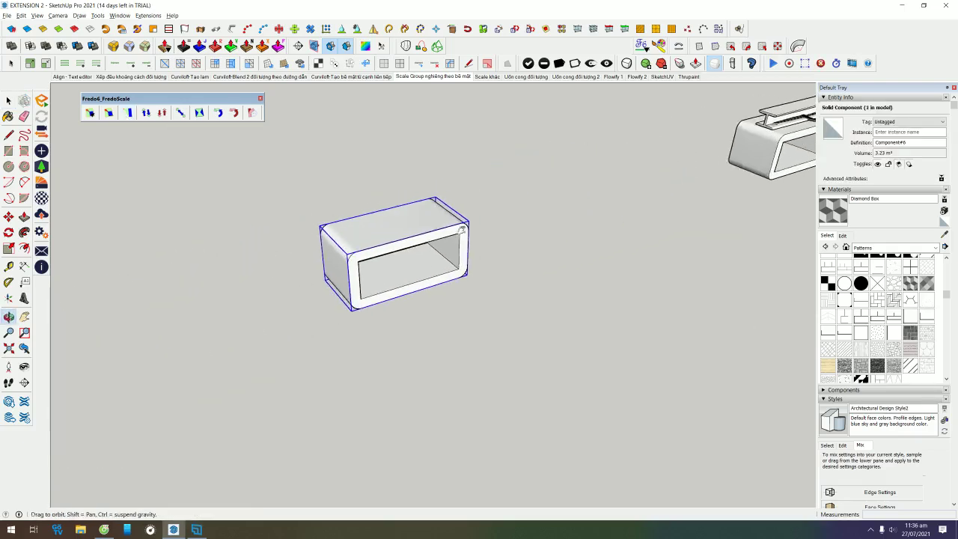
pyautogui.scroll(3, 453, 160)
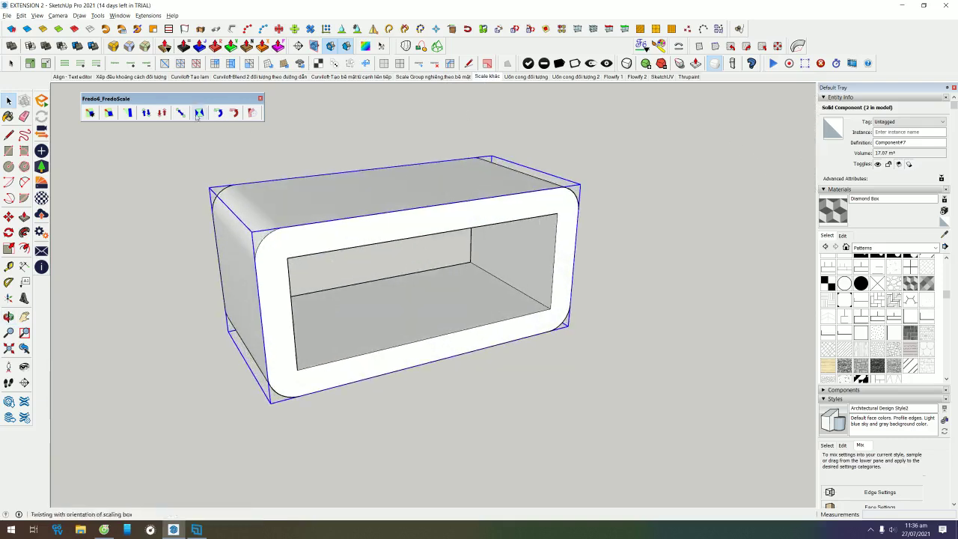
# - Try tapering and flaring the box's ends, undoing each trial back to the plain box
pyautogui.click(127, 113)
pyautogui.moveTo(491, 158)
pyautogui.mouseDown()
pyautogui.moveTo(494, 175)
pyautogui.moveTo(663, 154)
pyautogui.mouseUp()
pyautogui.moveTo(573, 439); pyautogui.dragTo(499, 394, button='middle')
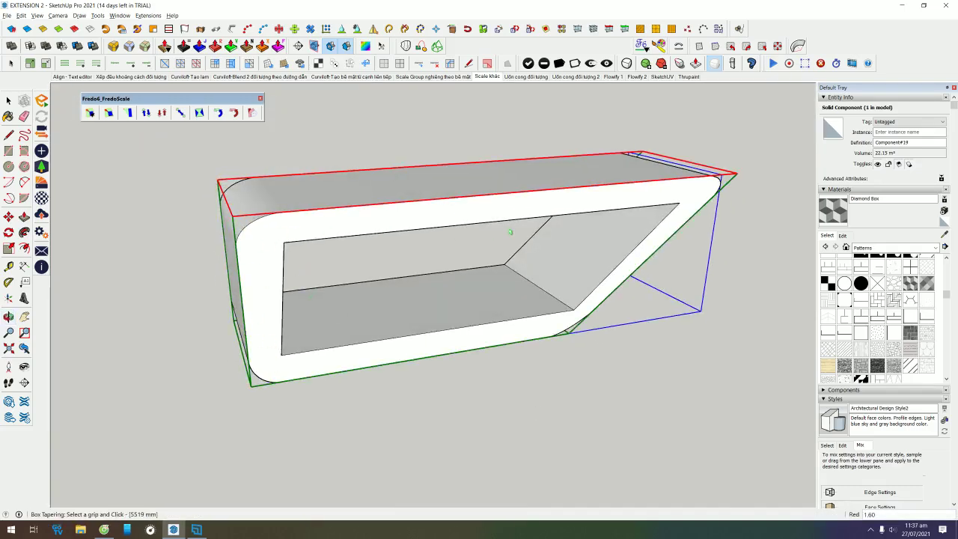
pyautogui.hotkey('ctrl', 'z')
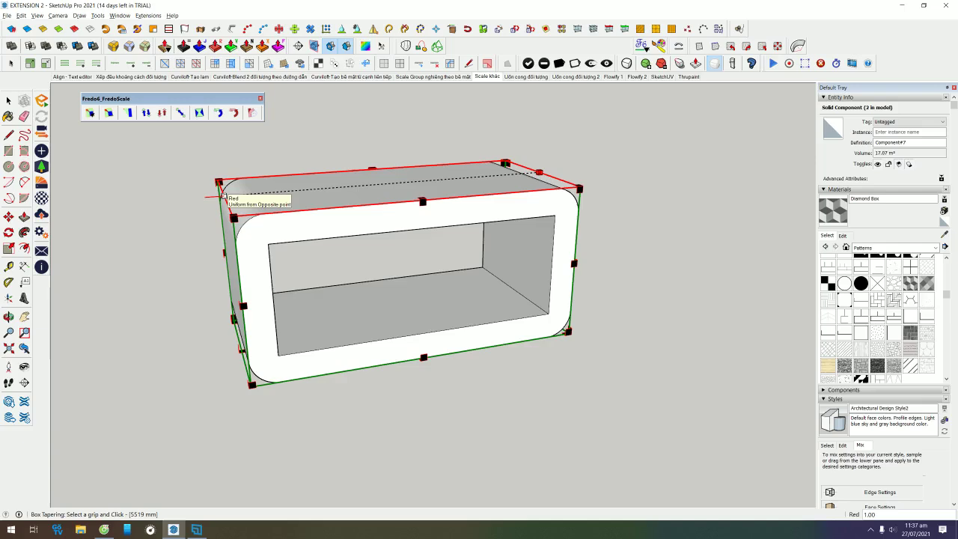
pyautogui.moveTo(223, 195); pyautogui.dragTo(325, 191)
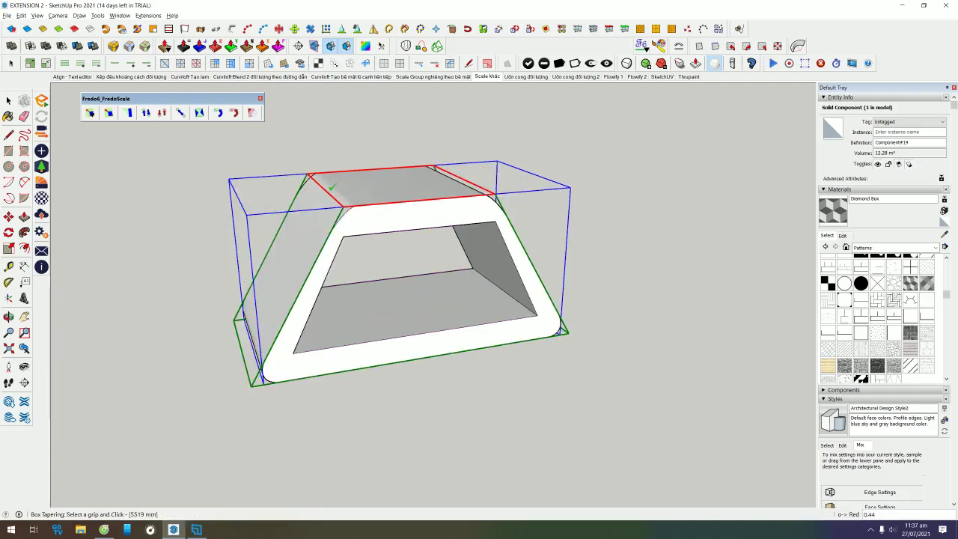
pyautogui.press('space')
pyautogui.hotkey('ctrl', 'z')
# - Reorient the taper frame, cancel tapering, orbit higher, and reselect the rounded hollow box
pyautogui.click(147, 113)
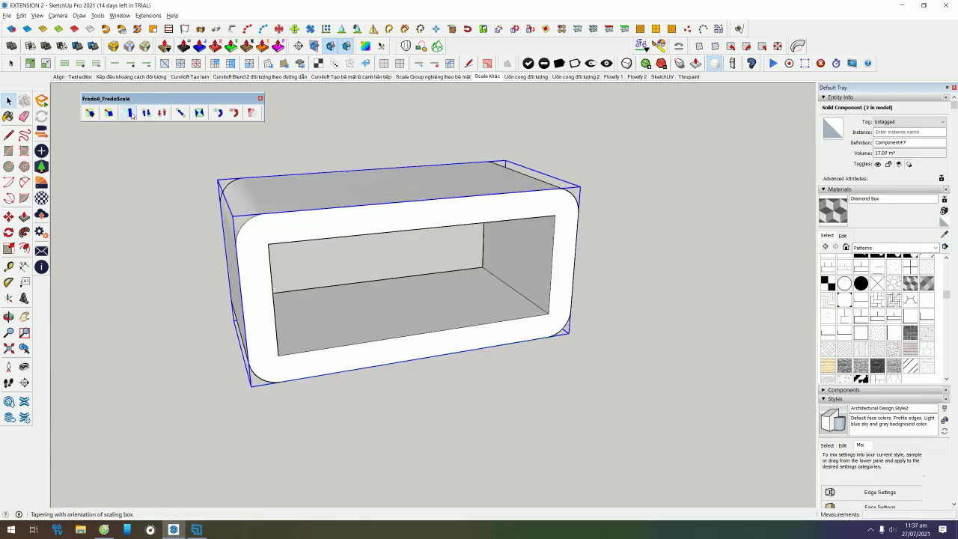
pyautogui.click(223, 193)
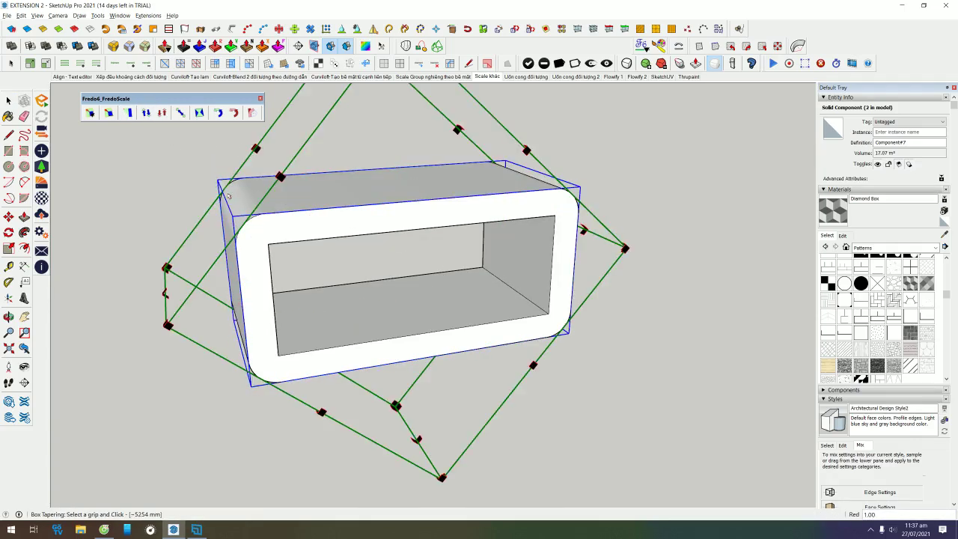
pyautogui.press('Escape')
pyautogui.moveTo(289, 195)
pyautogui.mouseDown(button='middle')
pyautogui.moveTo(293, 237)
pyautogui.moveTo(299, 217)
pyautogui.mouseUp(button='middle')
pyautogui.moveTo(534, 154); pyautogui.dragTo(329, 219)
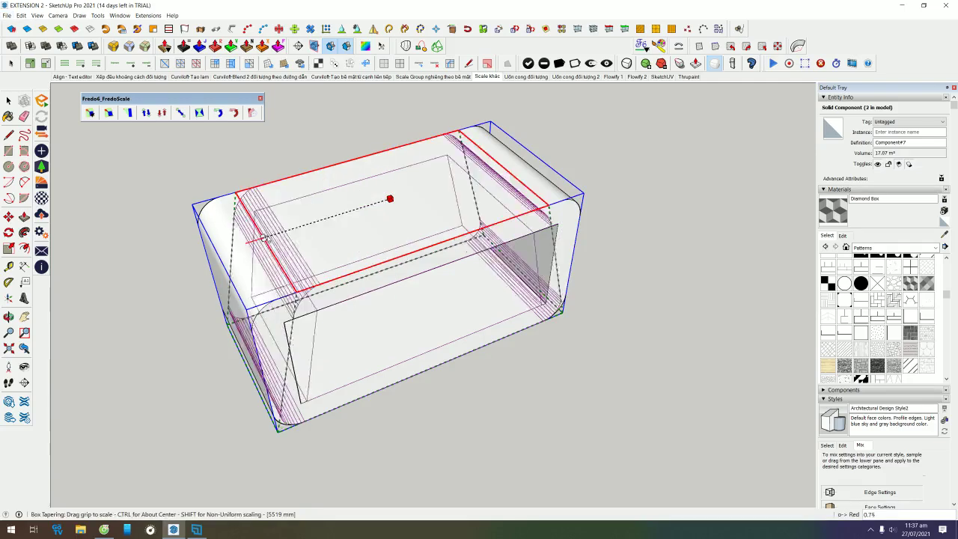
pyautogui.press('Escape')
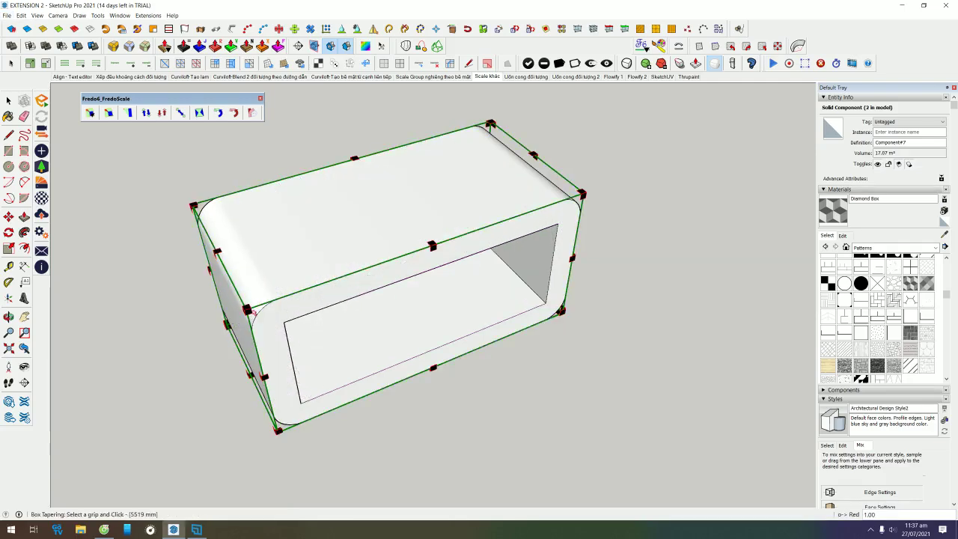
pyautogui.press('Escape')
pyautogui.click(256, 312)
# - Taper the top inward from a corner grip to Red Green 0.45, inspect, then undo
pyautogui.click(129, 112)
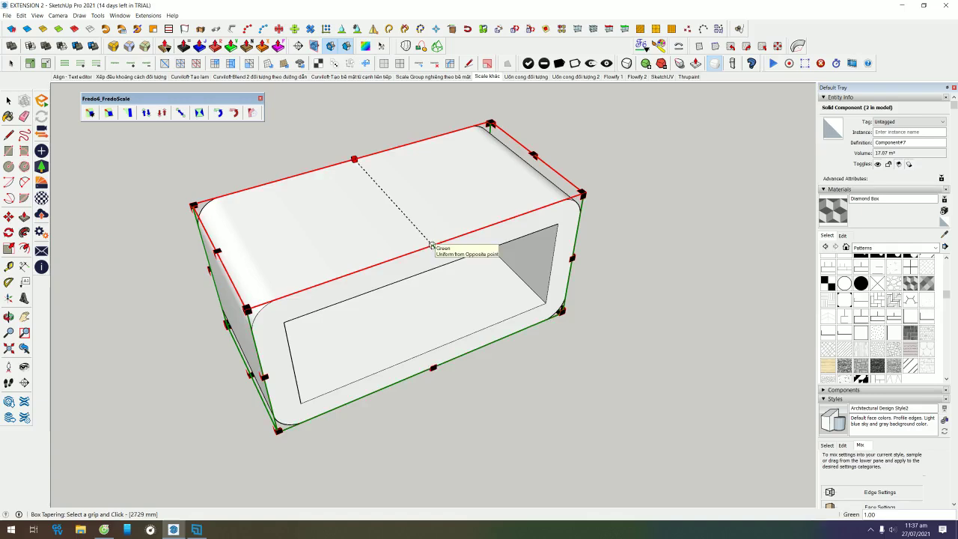
pyautogui.click(431, 245)
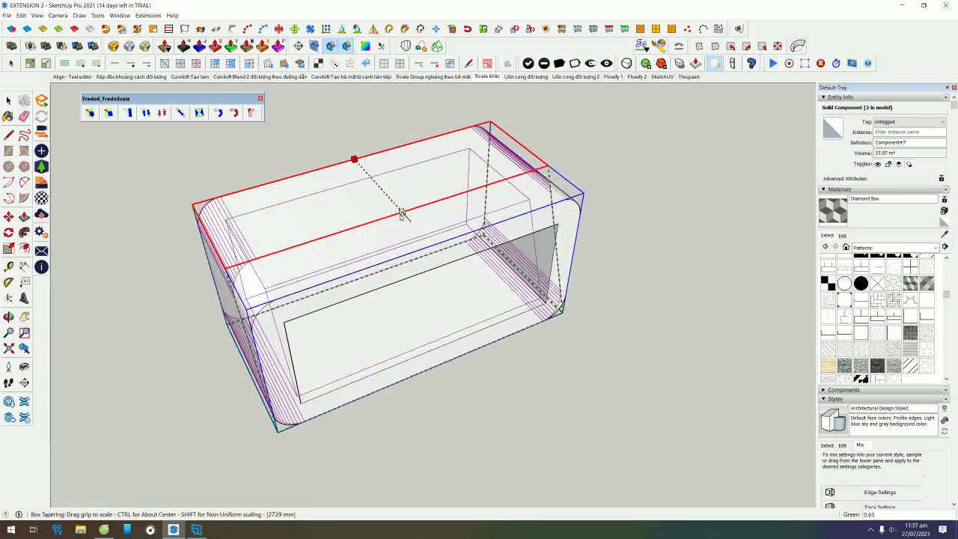
pyautogui.click(397, 216)
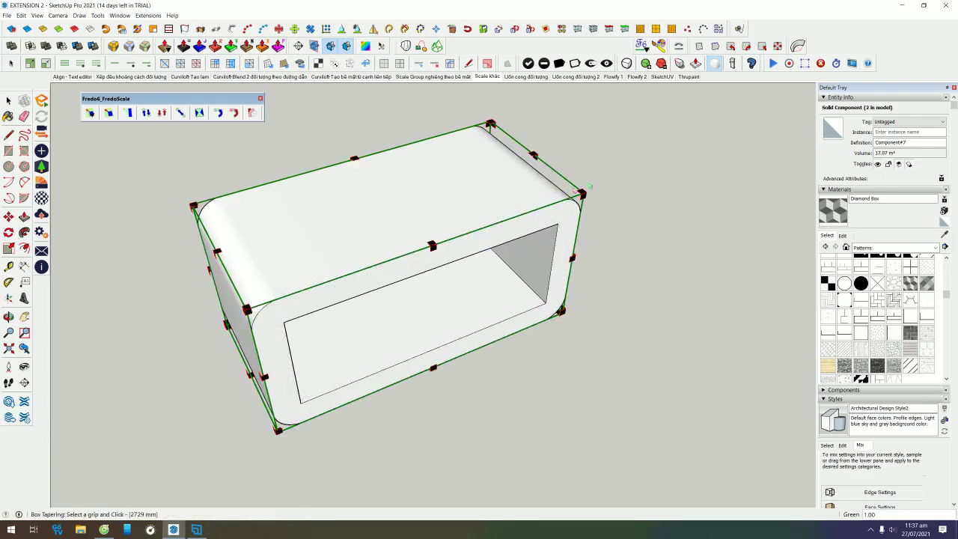
pyautogui.click(583, 193)
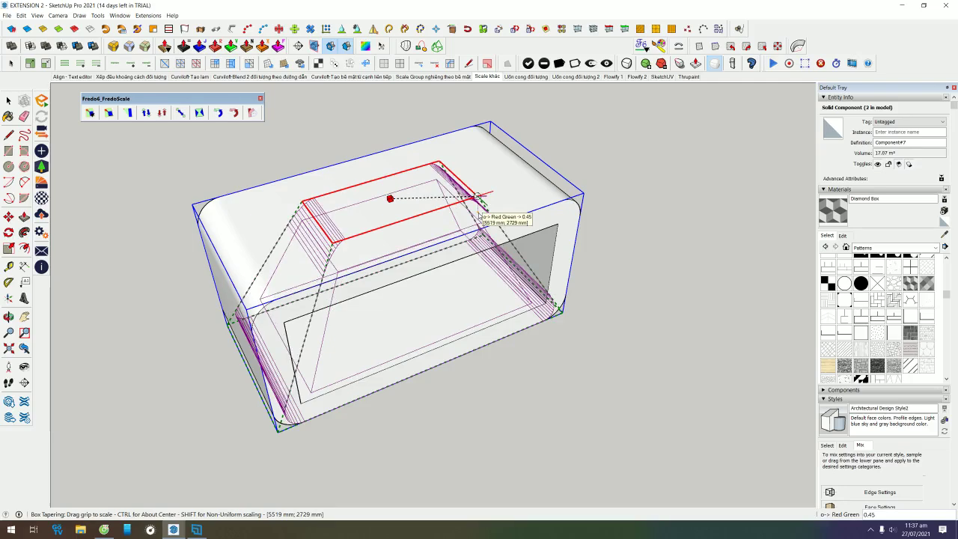
pyautogui.click(479, 197)
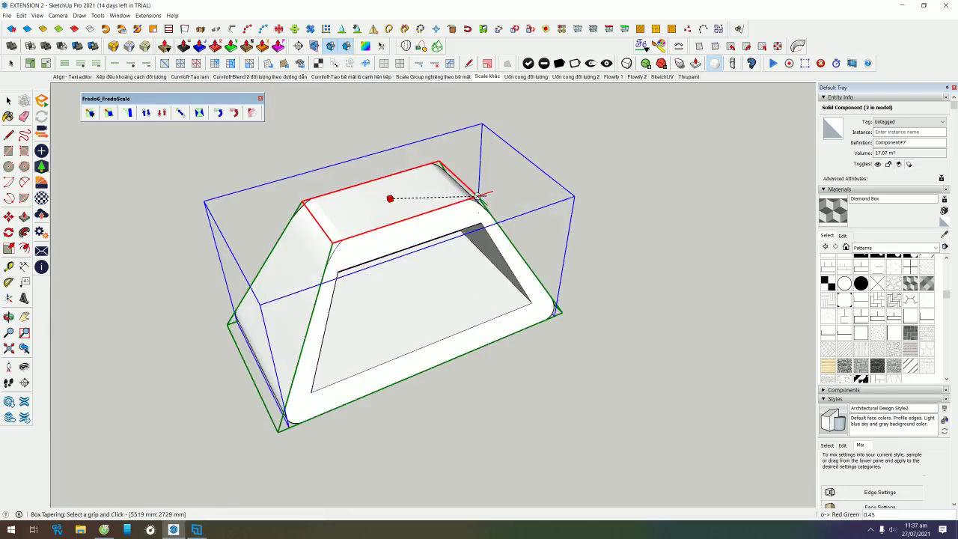
pyautogui.moveTo(466, 301)
pyautogui.mouseDown(button='middle')
pyautogui.moveTo(342, 309)
pyautogui.moveTo(642, 284)
pyautogui.moveTo(332, 427)
pyautogui.mouseUp(button='middle')
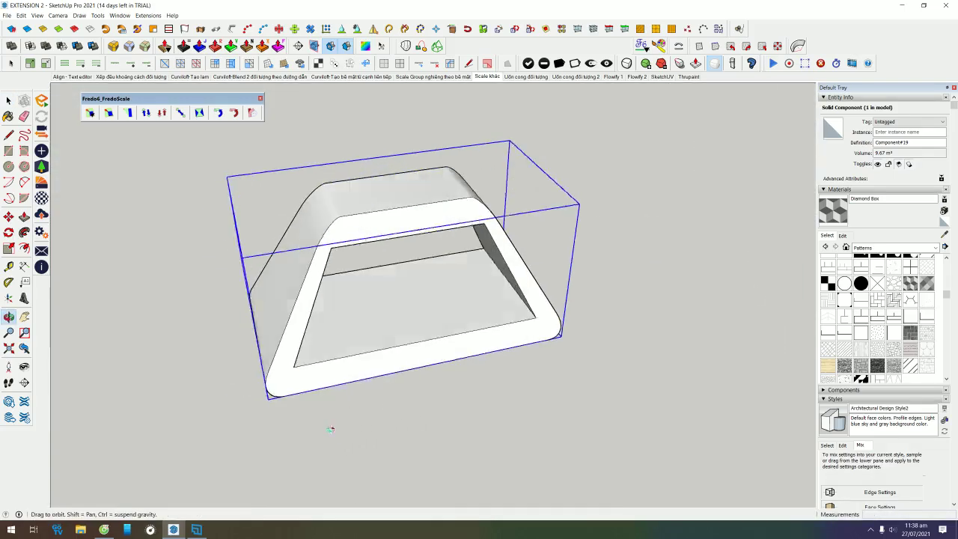
pyautogui.hotkey('ctrl', 'z')
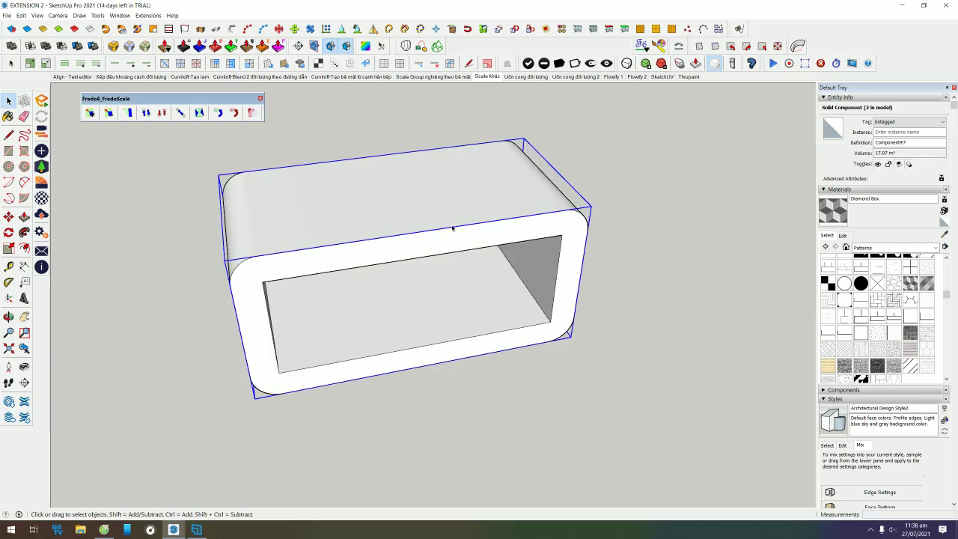
pyautogui.click(578, 30)
pyautogui.rightClick(493, 201)
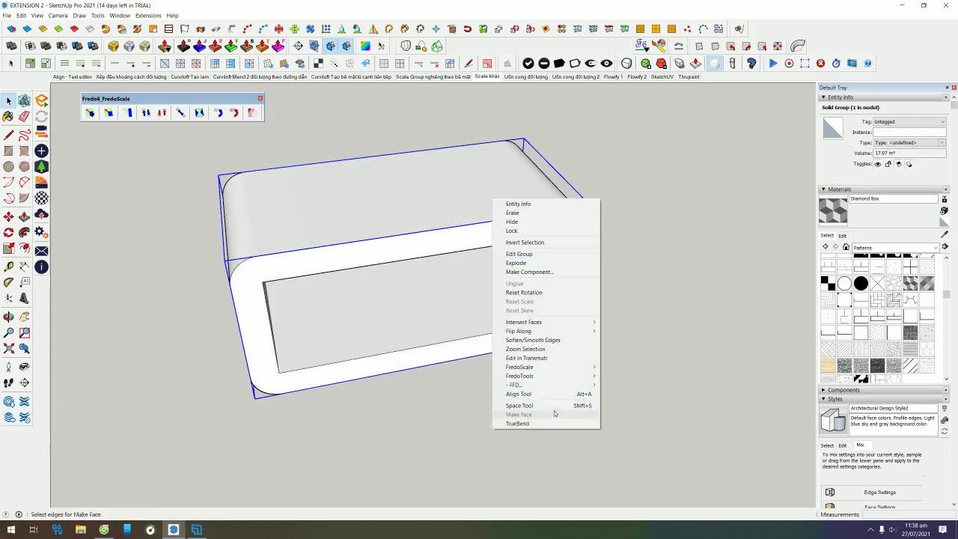
pyautogui.moveTo(515, 385)
pyautogui.click(621, 391)
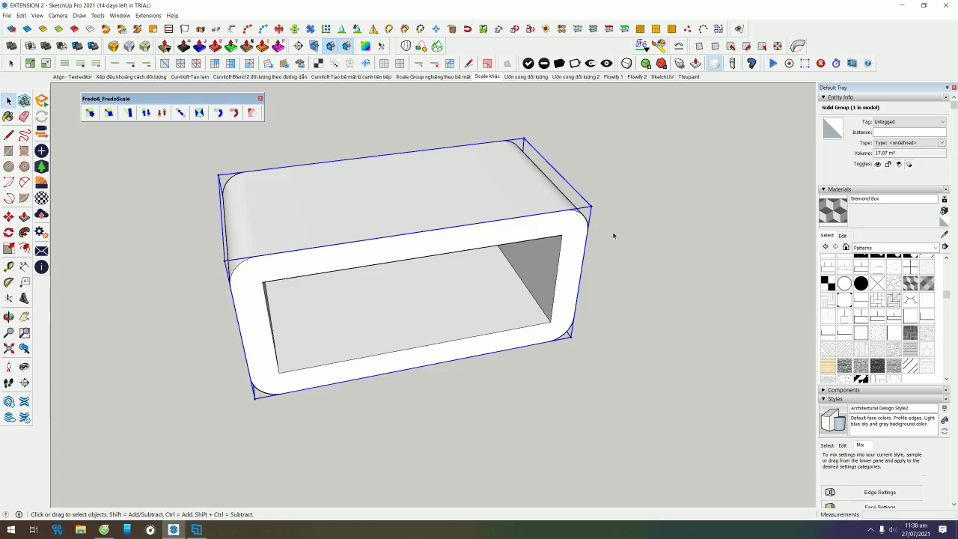
pyautogui.moveTo(592, 210); pyautogui.dragTo(240, 161, button='middle')
pyautogui.moveTo(228, 156); pyautogui.dragTo(648, 221)
pyautogui.click(566, 167)
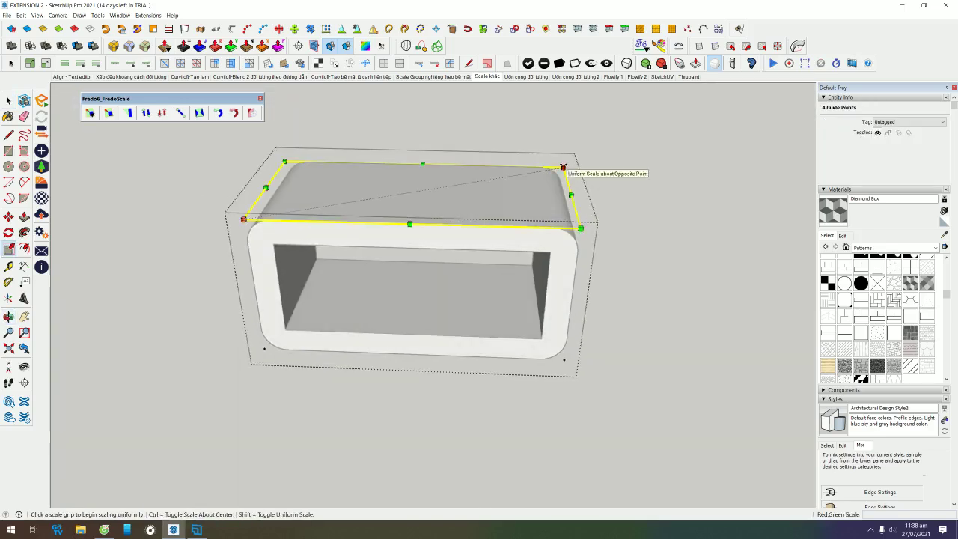
pyautogui.click(509, 169)
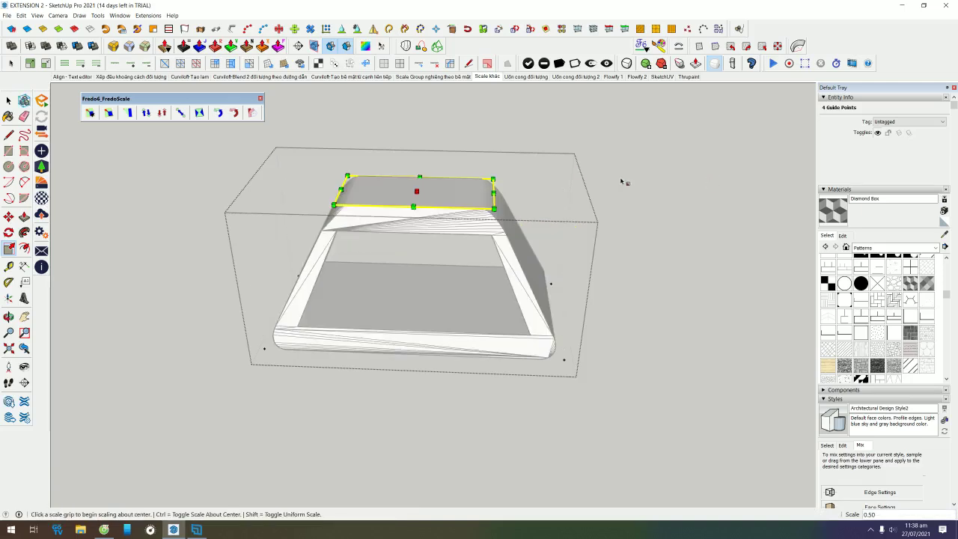
pyautogui.press('space')
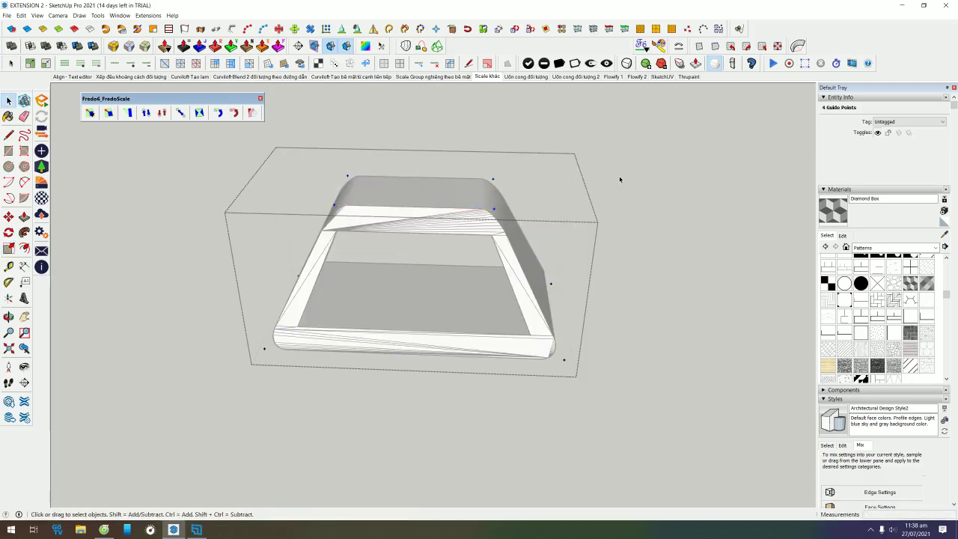
pyautogui.scroll(3, 469, 197)
pyautogui.scroll(3, 469, 197)
pyautogui.scroll(3, 469, 196)
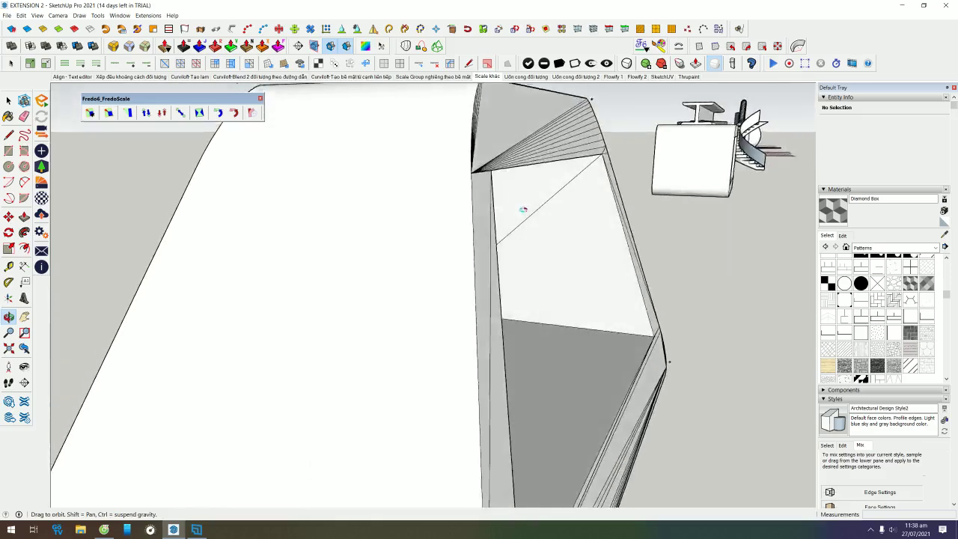
pyautogui.scroll(2, 524, 205)
pyautogui.scroll(-3, 559, 208)
pyautogui.scroll(-4, 539, 242)
pyautogui.click(378, 248)
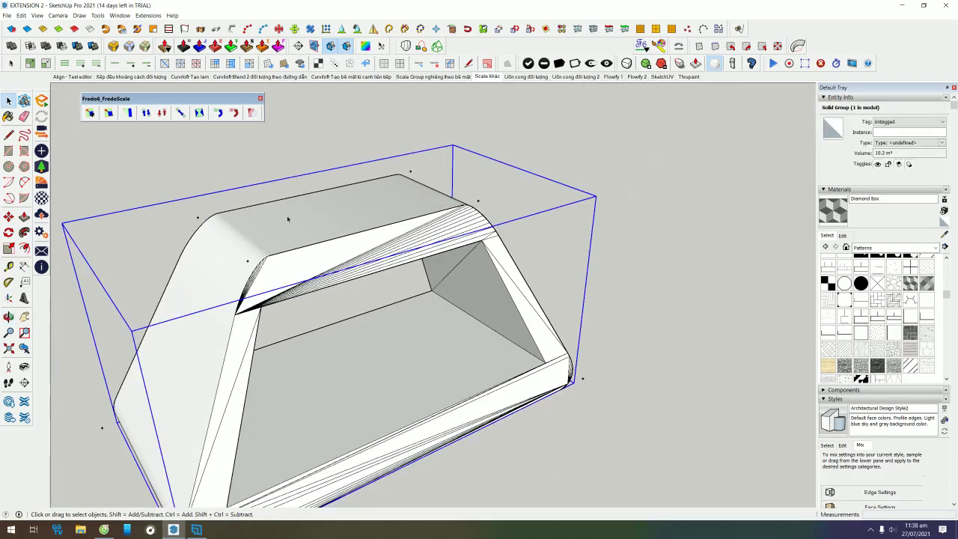
pyautogui.moveTo(288, 218); pyautogui.dragTo(397, 223, button='middle')
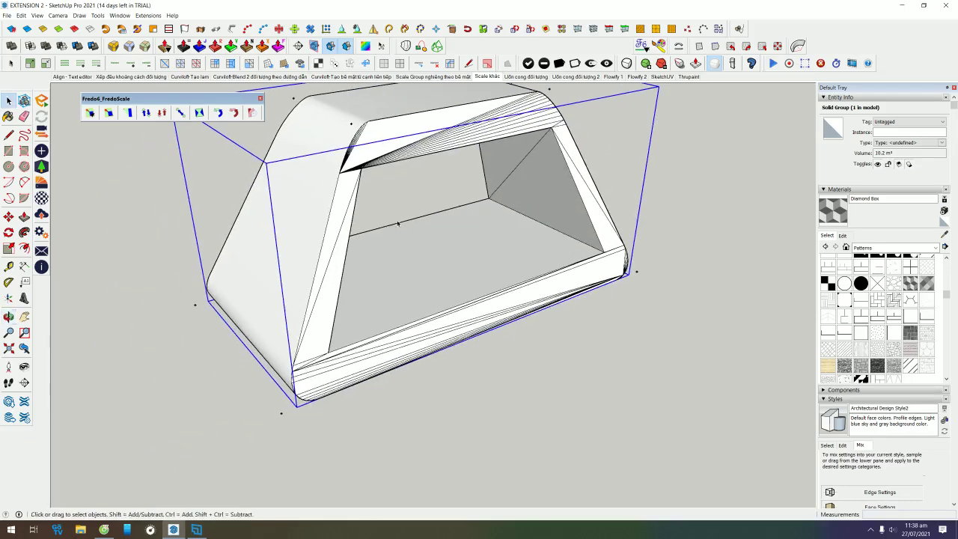
pyautogui.moveTo(372, 140); pyautogui.dragTo(8, 101, button='middle')
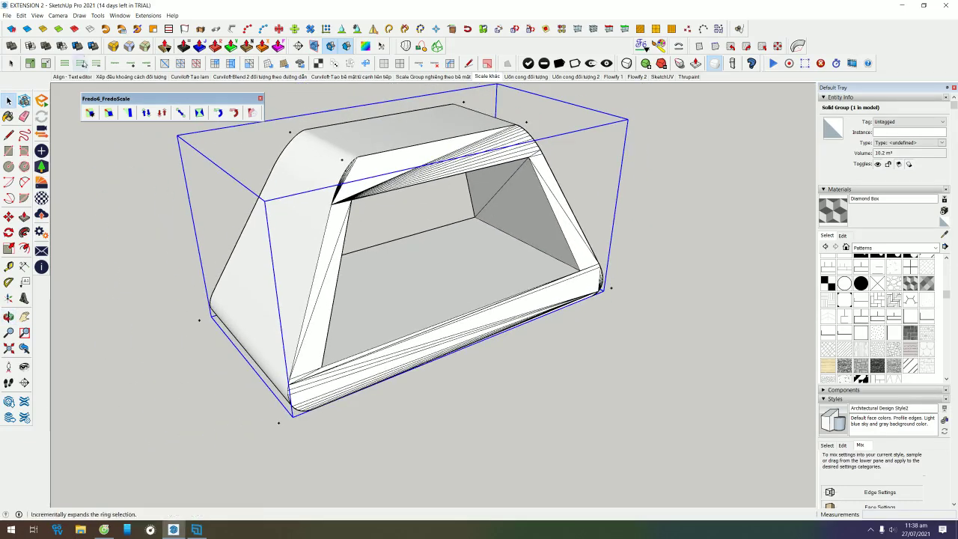
pyautogui.click(28, 30)
pyautogui.moveTo(455, 241); pyautogui.dragTo(331, 238, button='middle')
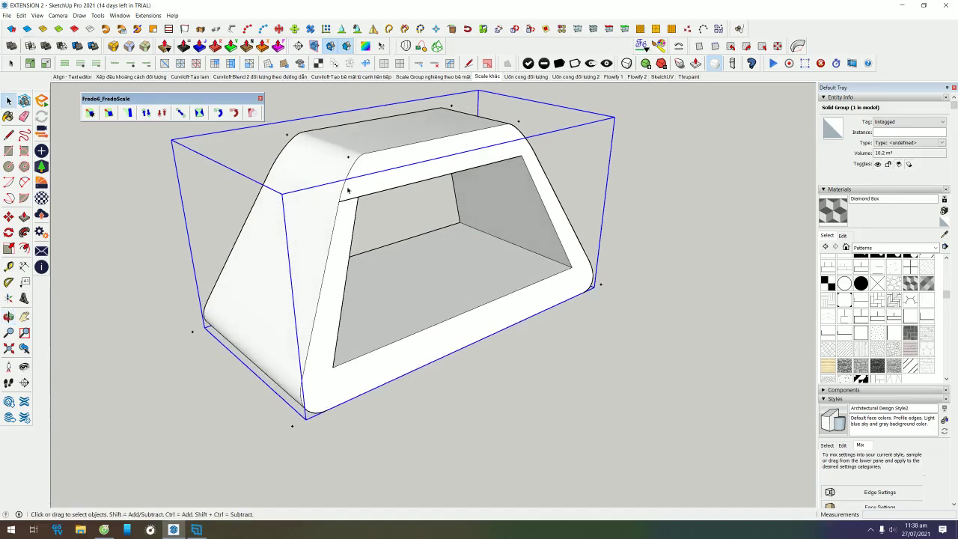
pyautogui.moveTo(340, 304); pyautogui.dragTo(382, 201, button='middle')
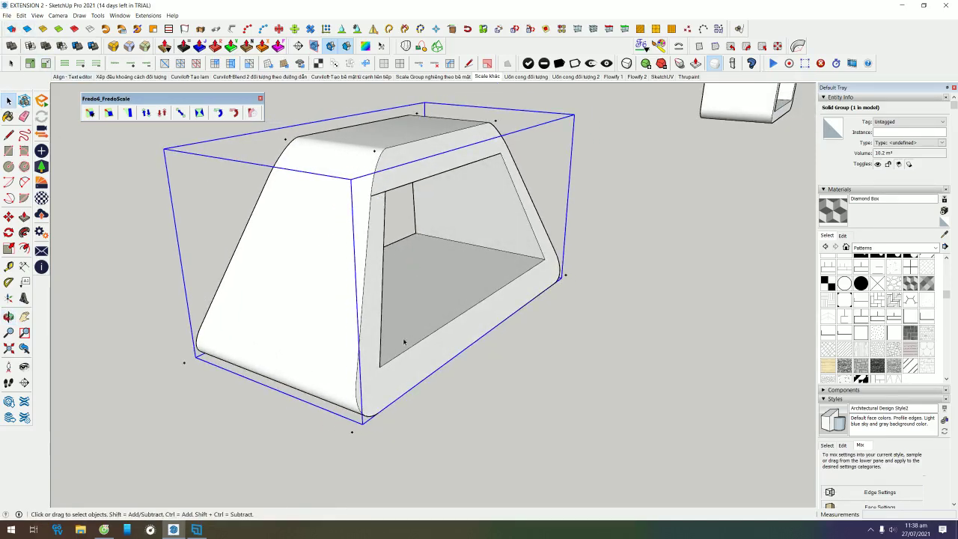
pyautogui.moveTo(404, 342); pyautogui.dragTo(383, 195, button='middle')
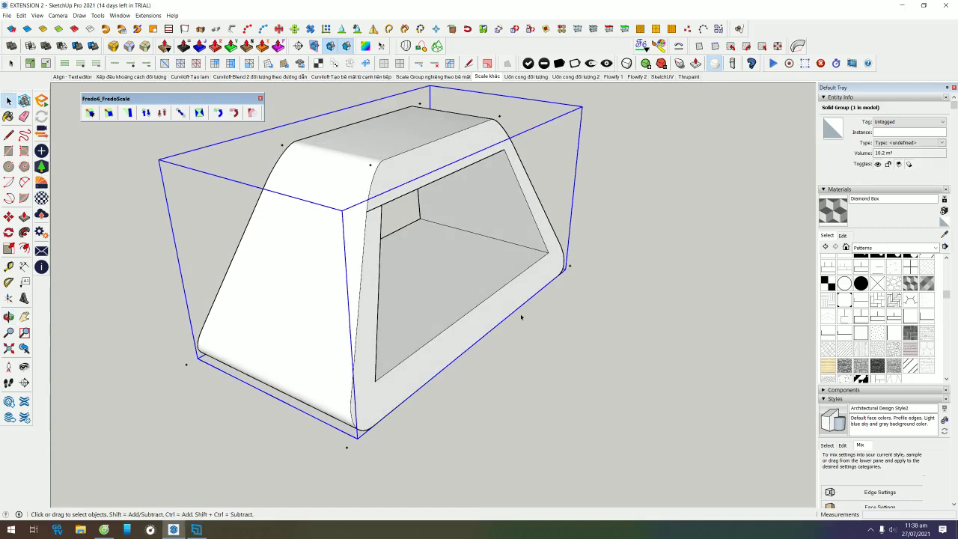
pyautogui.hotkey('ctrl', 'z')
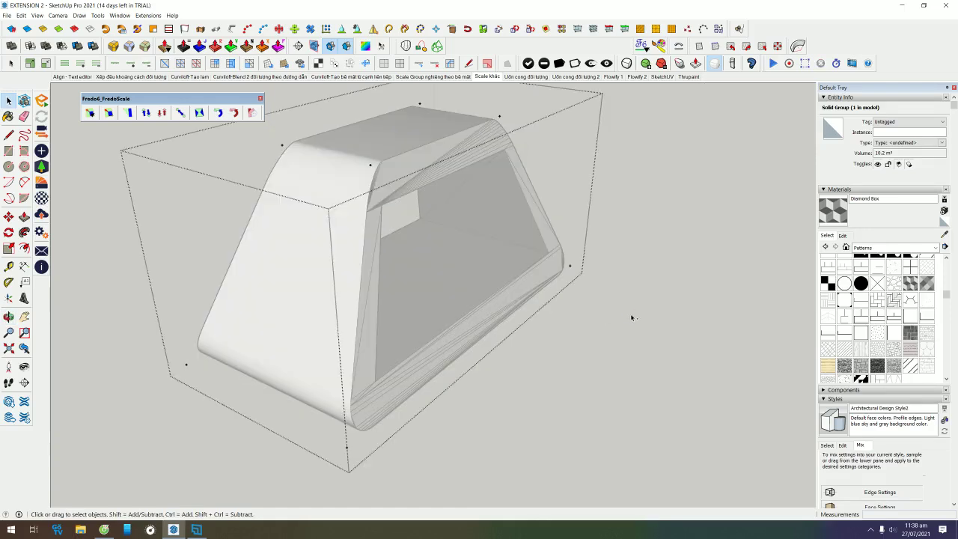
pyautogui.hotkey('ctrl', 'z')
pyautogui.click(630, 317)
pyautogui.scroll(-2, 630, 317)
pyautogui.click(567, 171)
pyautogui.click(573, 175)
pyautogui.click(405, 193)
pyautogui.moveTo(523, 221); pyautogui.dragTo(552, 265, button='middle')
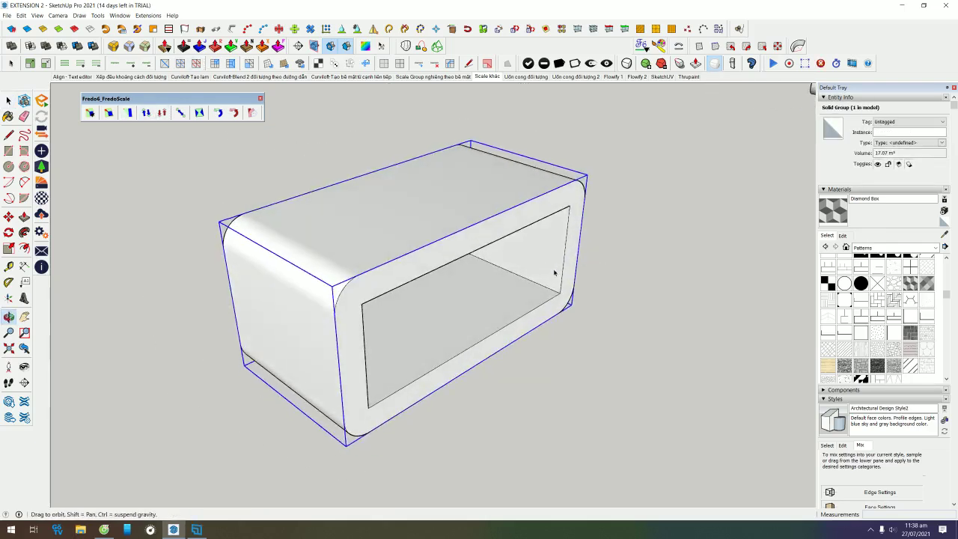
pyautogui.click(146, 113)
pyautogui.moveTo(274, 247)
pyautogui.mouseDown()
pyautogui.moveTo(133, 324)
pyautogui.moveTo(503, 217)
pyautogui.moveTo(468, 218)
pyautogui.mouseUp()
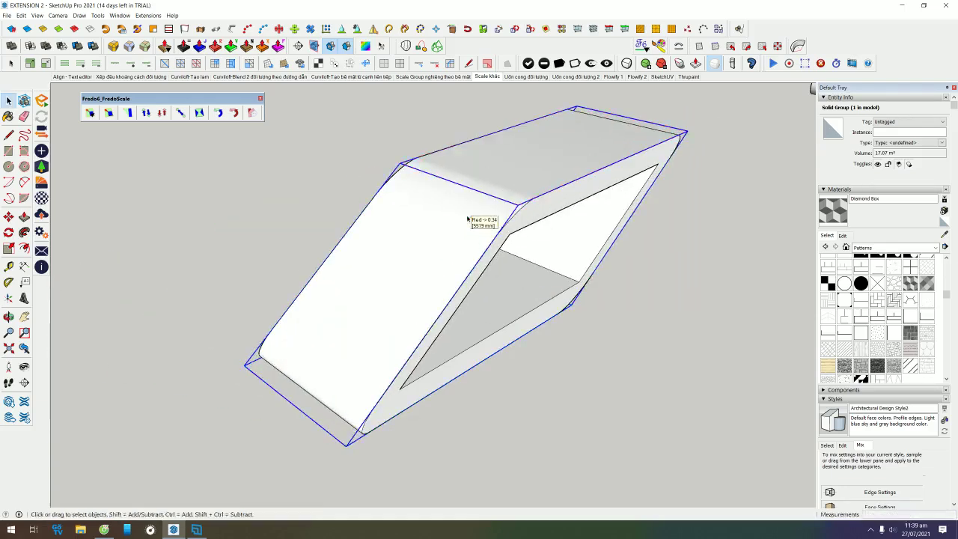
pyautogui.hotkey('ctrl', 'z')
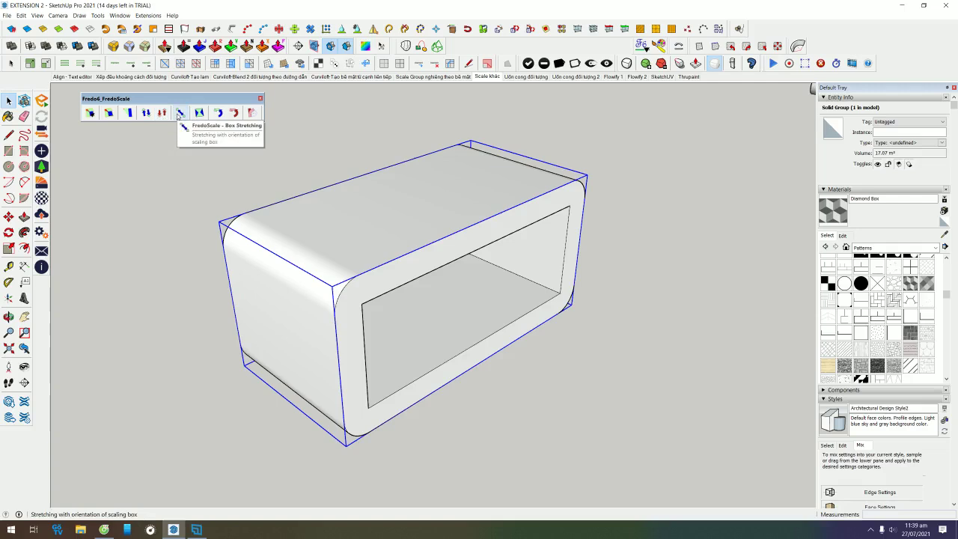
pyautogui.click(180, 113)
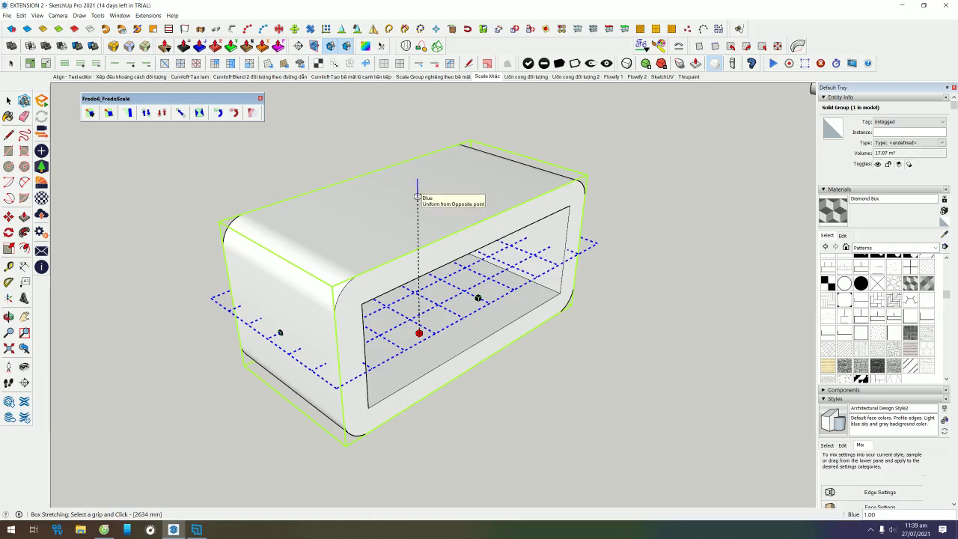
pyautogui.press('space')
pyautogui.moveTo(605, 271); pyautogui.dragTo(545, 272, button='middle')
pyautogui.press('s')
pyautogui.click(447, 228)
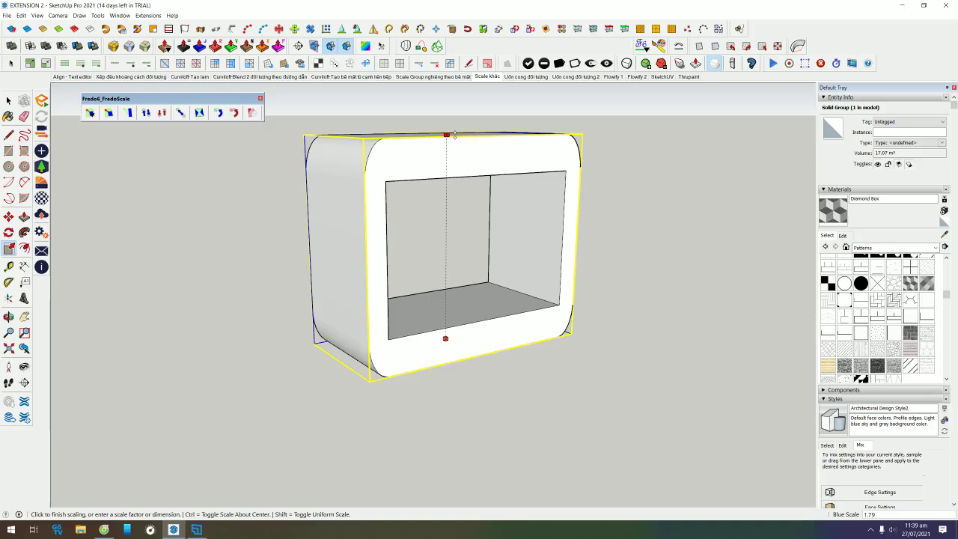
pyautogui.click(454, 135)
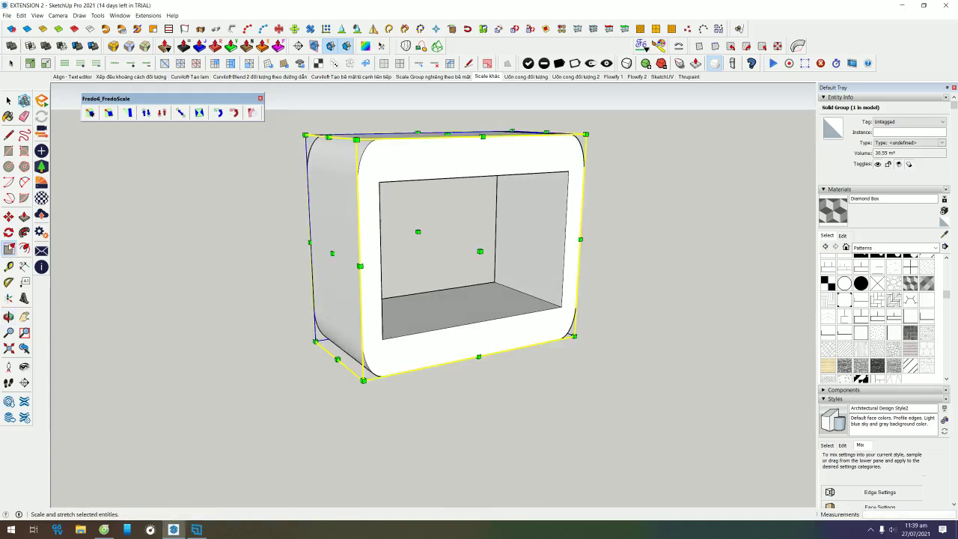
pyautogui.click(9, 250)
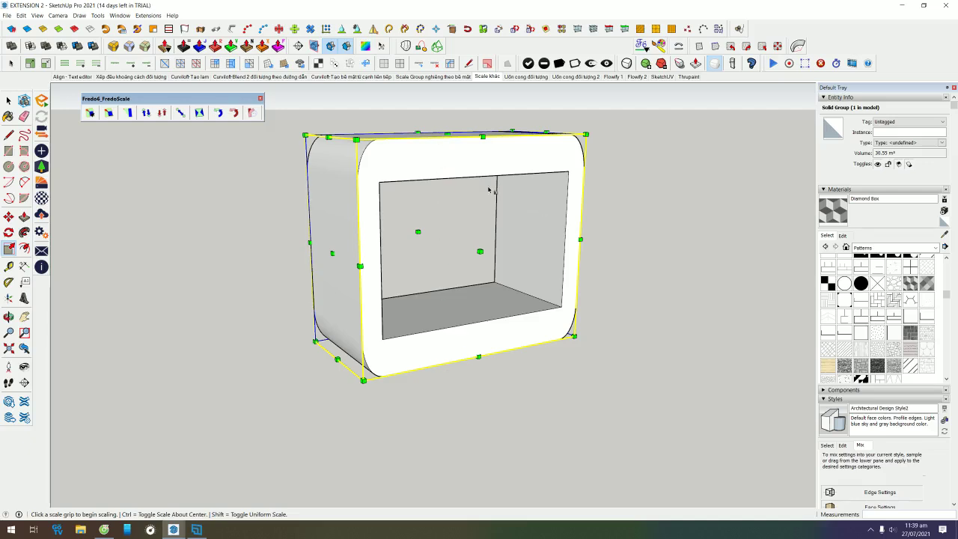
pyautogui.moveTo(483, 136); pyautogui.dragTo(462, 266)
pyautogui.moveTo(453, 226); pyautogui.dragTo(622, 371)
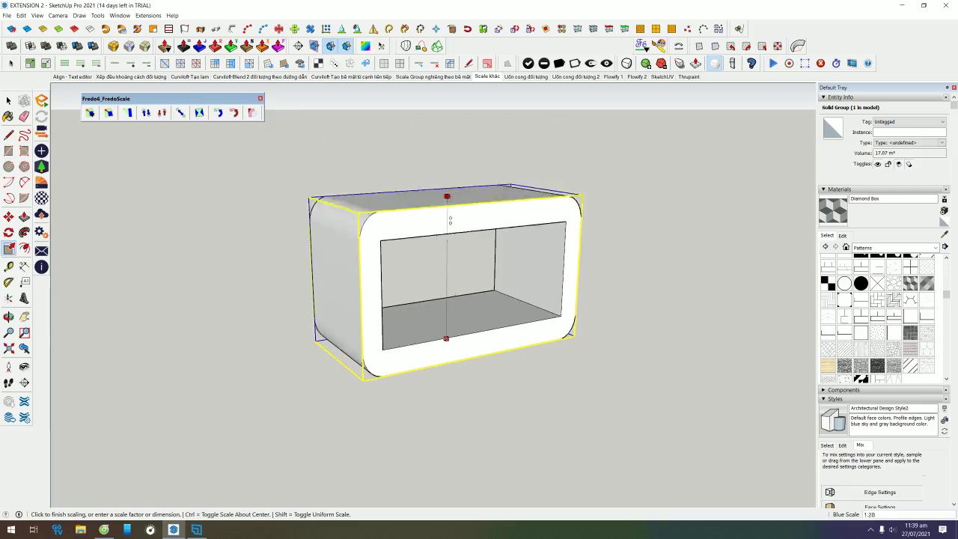
pyautogui.hotkey('ctrl', 'z')
pyautogui.press('space')
# - Stretch the box taller to about 1.81 and lengthwise to 6915 mm, then open New Dimensions
pyautogui.click(198, 112)
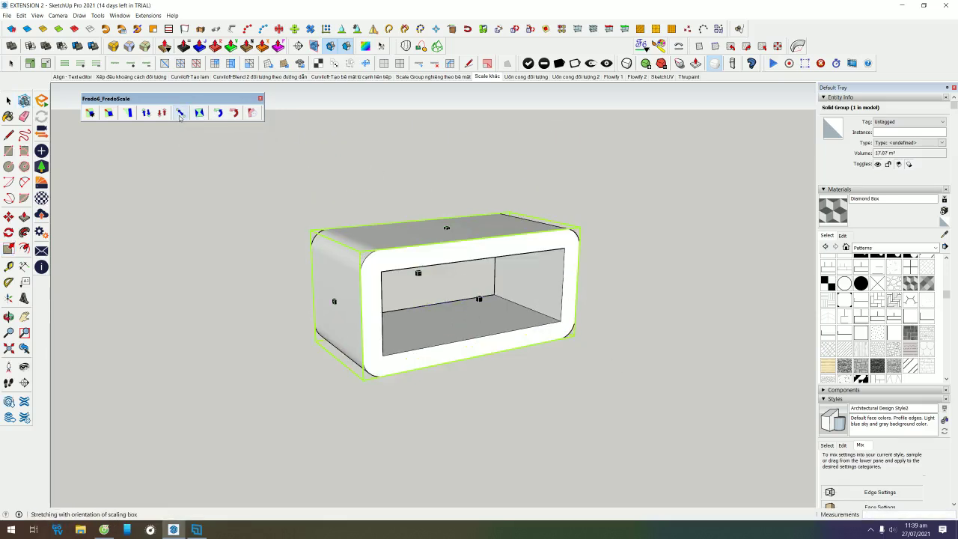
pyautogui.moveTo(447, 227); pyautogui.dragTo(447, 162)
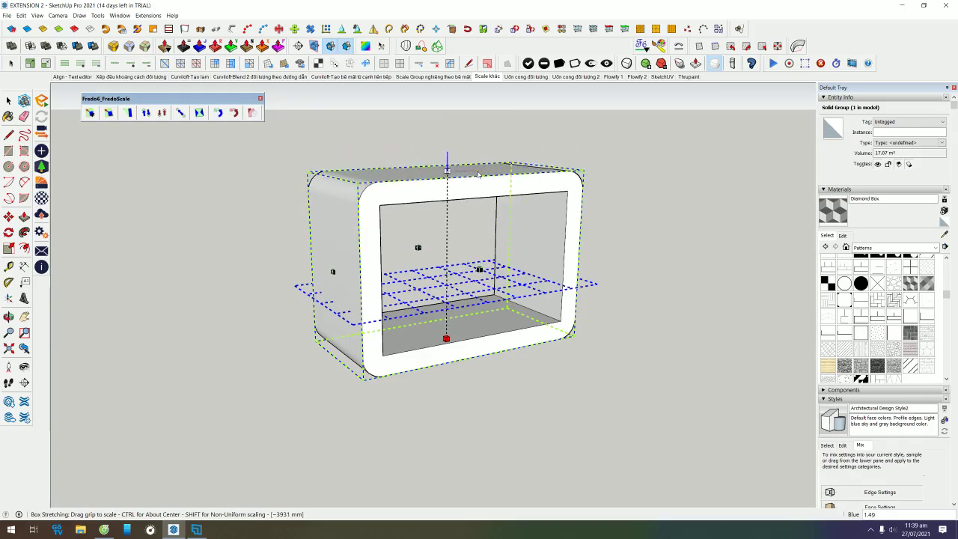
pyautogui.moveTo(446, 162)
pyautogui.mouseDown()
pyautogui.moveTo(456, 155)
pyautogui.moveTo(449, 207)
pyautogui.moveTo(453, 149)
pyautogui.moveTo(449, 227)
pyautogui.moveTo(449, 155)
pyautogui.moveTo(447, 214)
pyautogui.mouseUp()
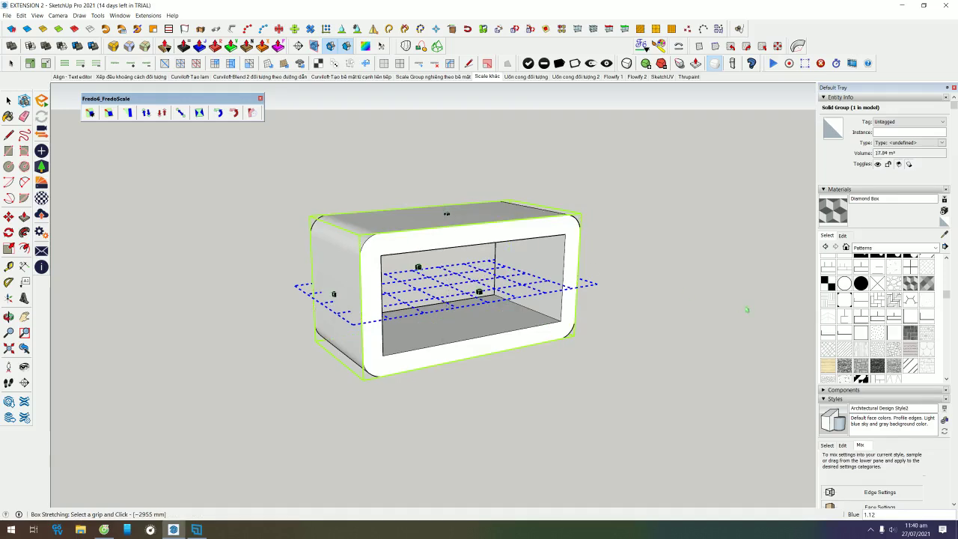
pyautogui.moveTo(335, 294)
pyautogui.mouseDown()
pyautogui.moveTo(175, 317)
pyautogui.moveTo(342, 291)
pyautogui.moveTo(247, 312)
pyautogui.moveTo(329, 305)
pyautogui.moveTo(300, 310)
pyautogui.moveTo(346, 310)
pyautogui.moveTo(267, 325)
pyautogui.moveTo(380, 325)
pyautogui.moveTo(232, 329)
pyautogui.moveTo(322, 314)
pyautogui.moveTo(295, 315)
pyautogui.moveTo(312, 311)
pyautogui.mouseUp()
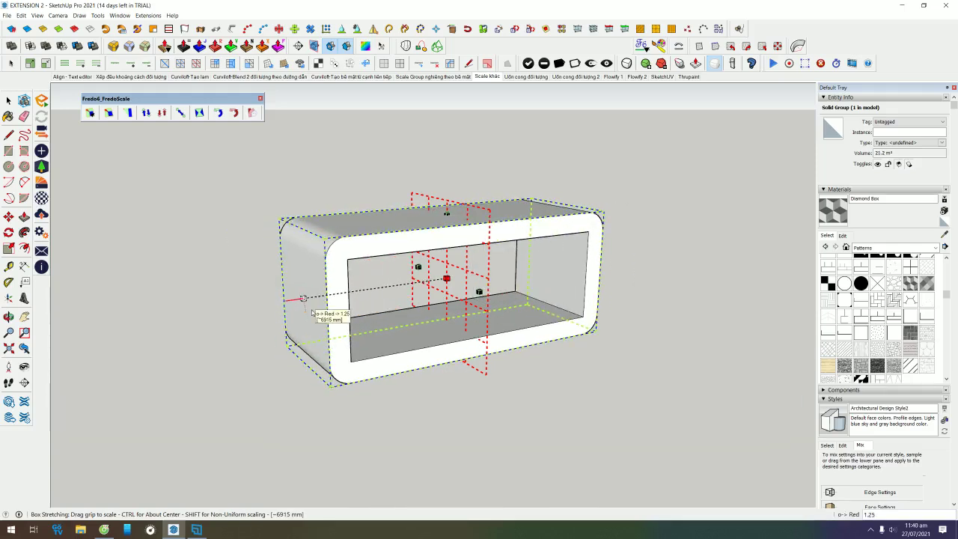
pyautogui.press('Tab')
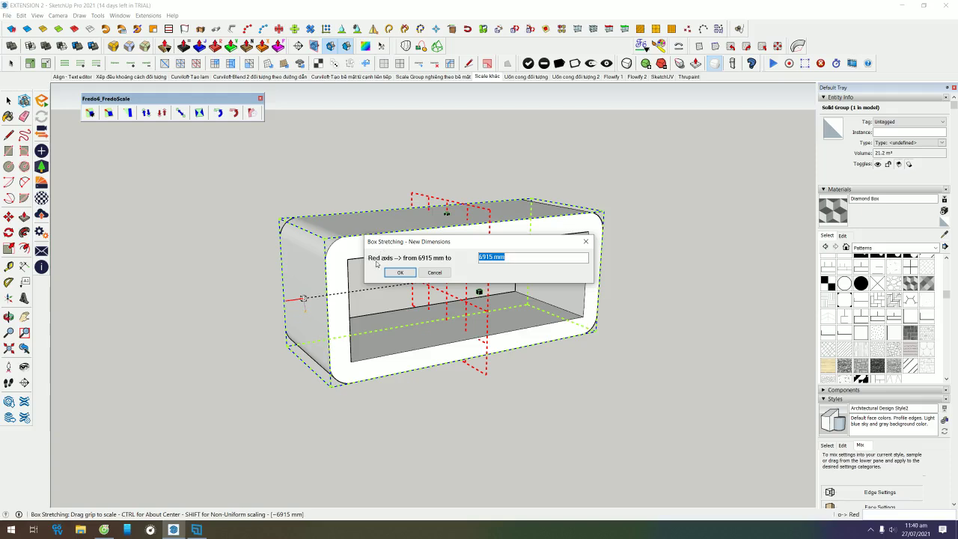
# - Set the box's red-axis length to 5000 mm in the Box Stretching dialog
pyautogui.doubleClick(487, 258)
pyautogui.write('5000')
pyautogui.press('Return')
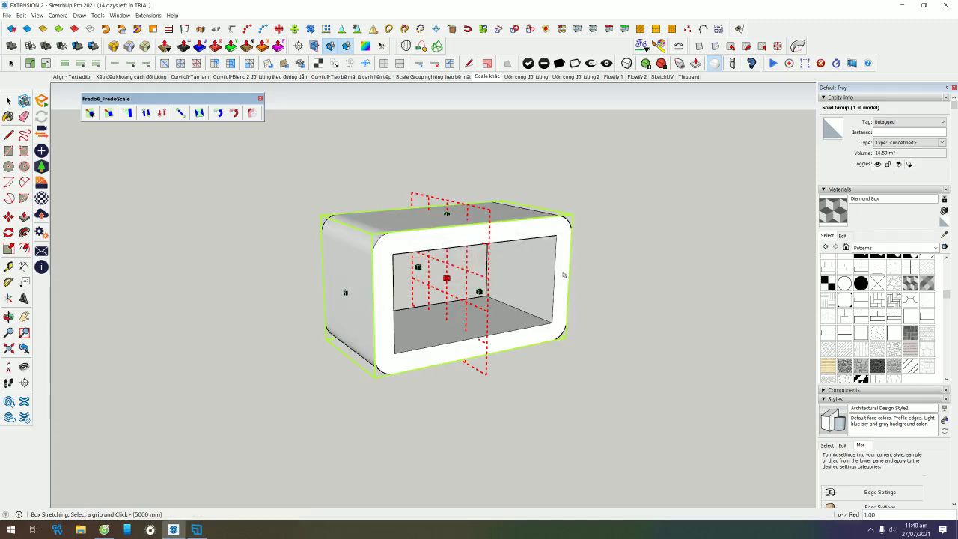
# - Try stretching the box taller vertically, then undo it to keep the original height
pyautogui.moveTo(448, 214)
pyautogui.mouseDown()
pyautogui.moveTo(447, 177)
pyautogui.moveTo(454, 198)
pyautogui.mouseUp()
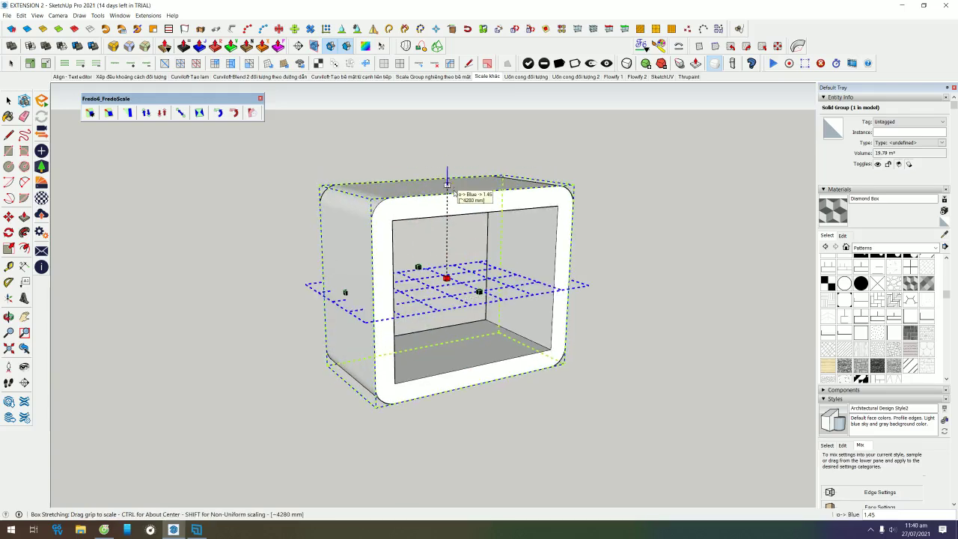
pyautogui.press('space')
pyautogui.hotkey('ctrl', 'z')
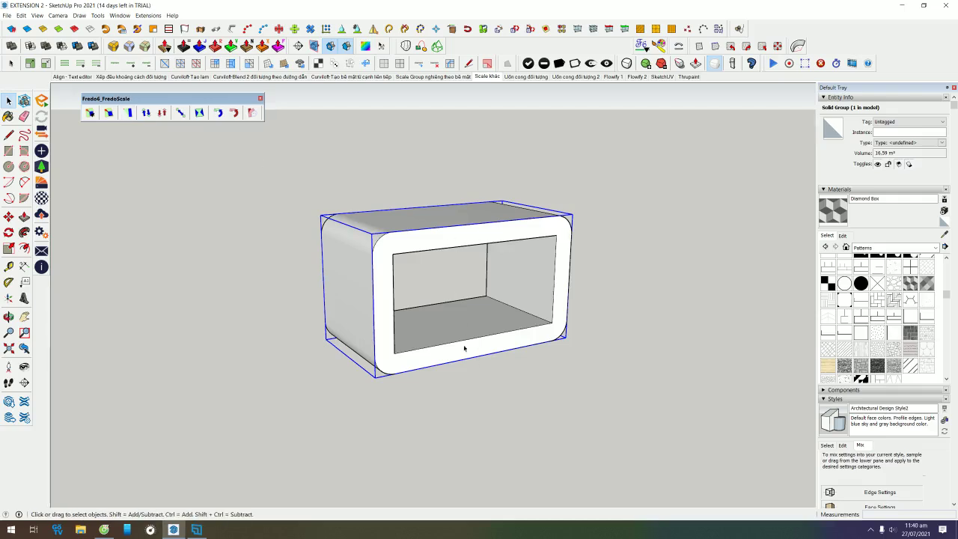
# - Orbit to a front view and start pulling the inner floor face with Push/Pull
pyautogui.moveTo(451, 290); pyautogui.dragTo(413, 285, button='middle')
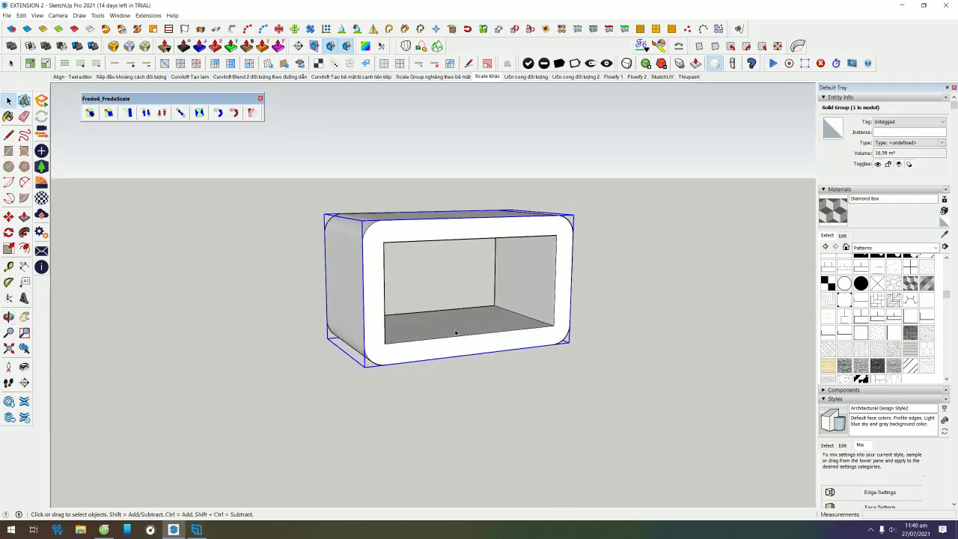
pyautogui.press('p')
pyautogui.click(481, 332)
# - Finish raising the inner floor, exit the group, and stretch the group slightly taller
pyautogui.press('space')
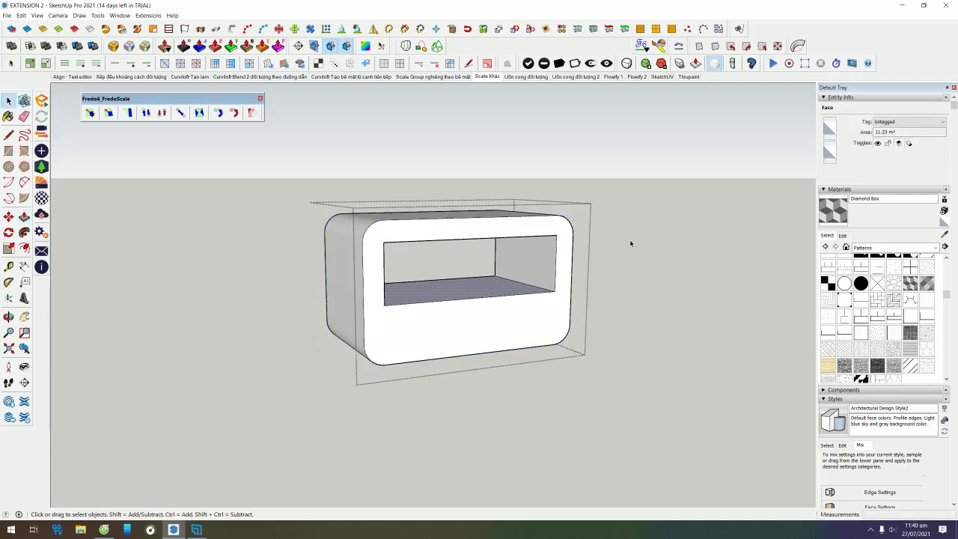
pyautogui.press('Escape')
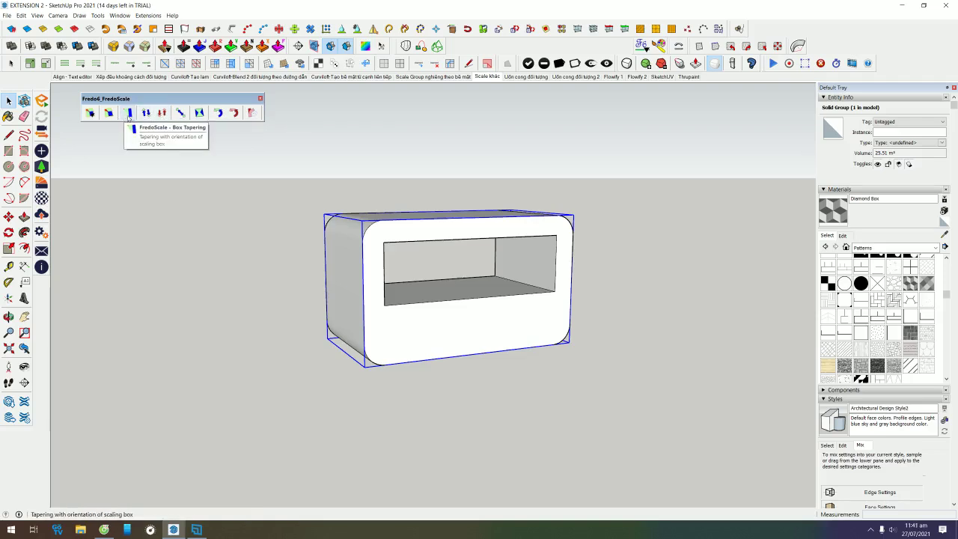
pyautogui.click(184, 115)
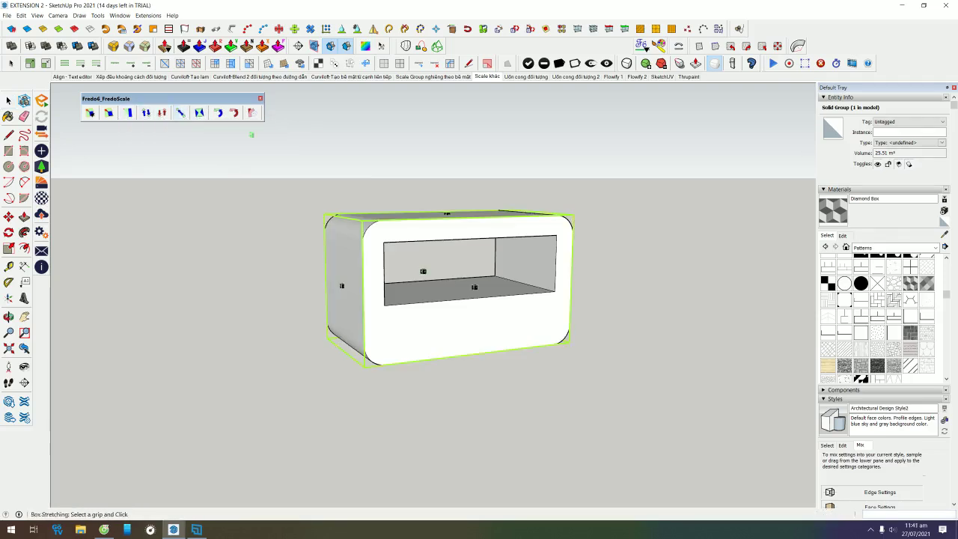
pyautogui.moveTo(447, 215)
pyautogui.mouseDown()
pyautogui.moveTo(447, 165)
pyautogui.moveTo(447, 213)
pyautogui.mouseUp()
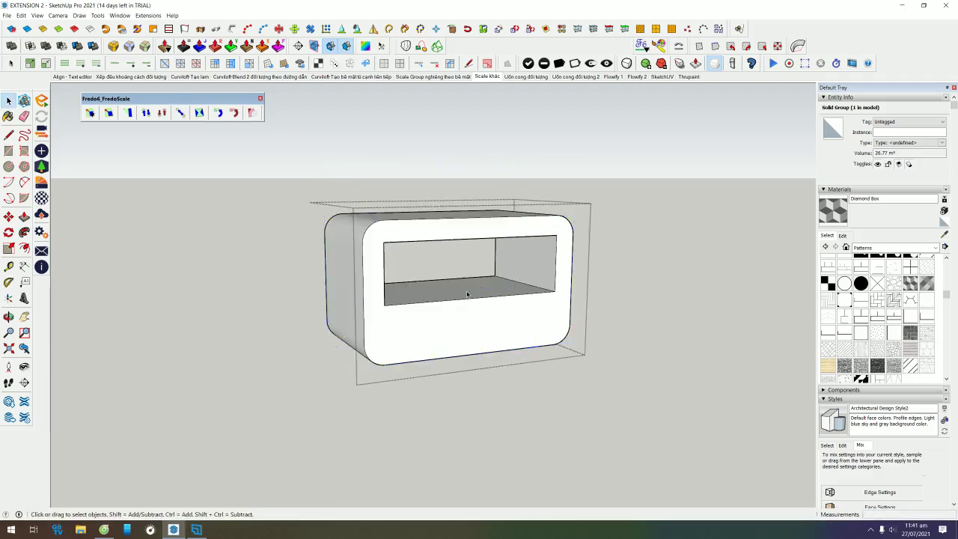
# - Push the inner floor face even higher inside the group so only a top slot remains
pyautogui.doubleClick(467, 294)
pyautogui.press('p')
pyautogui.moveTo(467, 294); pyautogui.dragTo(673, 258)
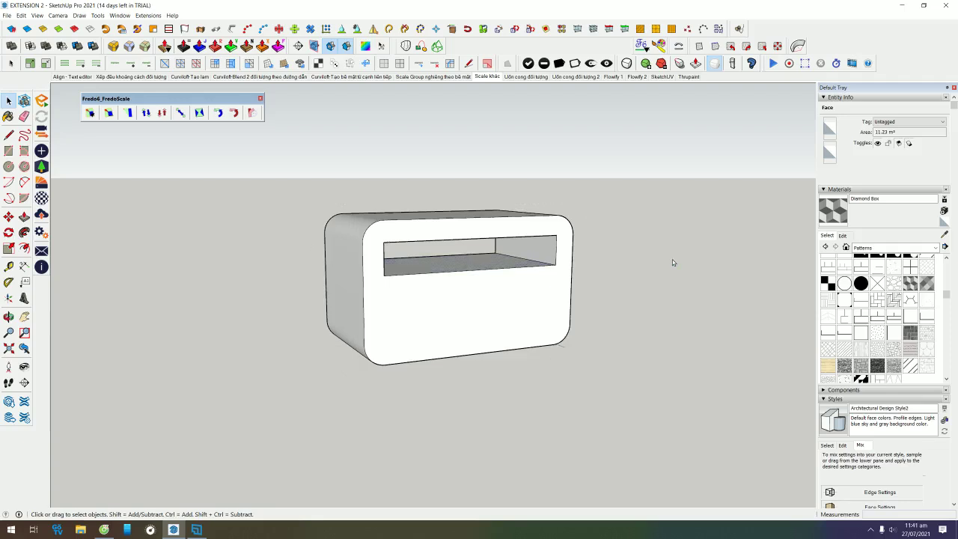
pyautogui.press('Escape')
pyautogui.click(199, 112)
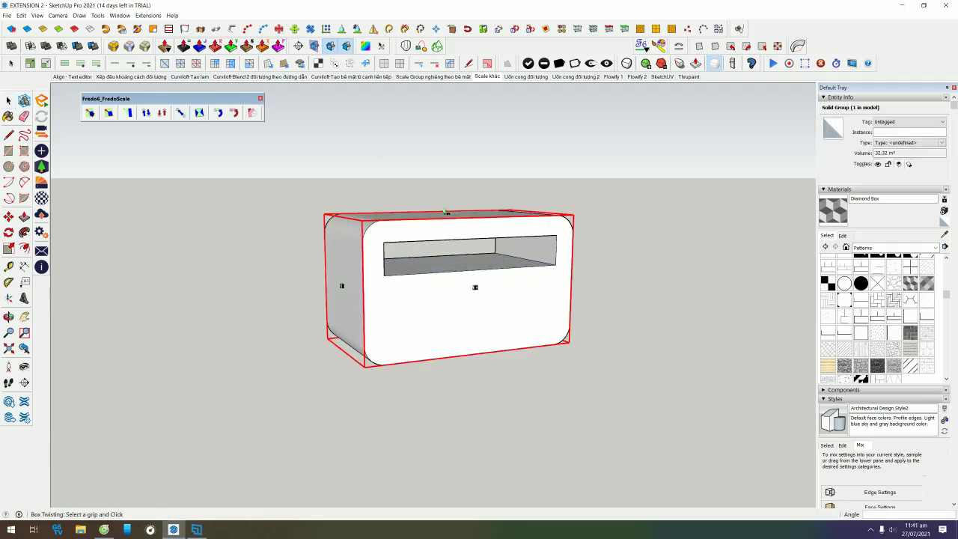
pyautogui.click(199, 113)
# - Lower the box from its top grip to about 0.93 scale, checking the 2761 mm blue-axis value
pyautogui.click(447, 214)
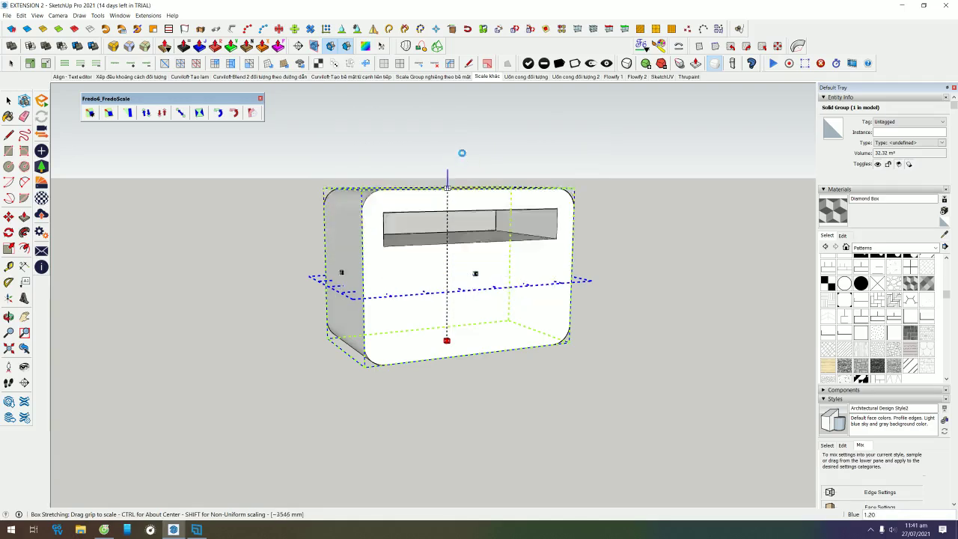
pyautogui.click(461, 223)
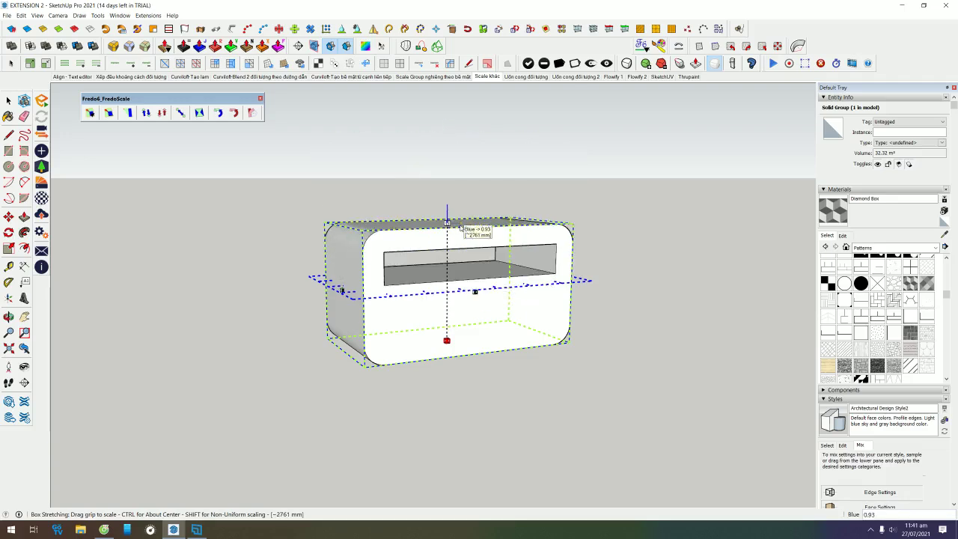
pyautogui.press('space')
pyautogui.click(180, 113)
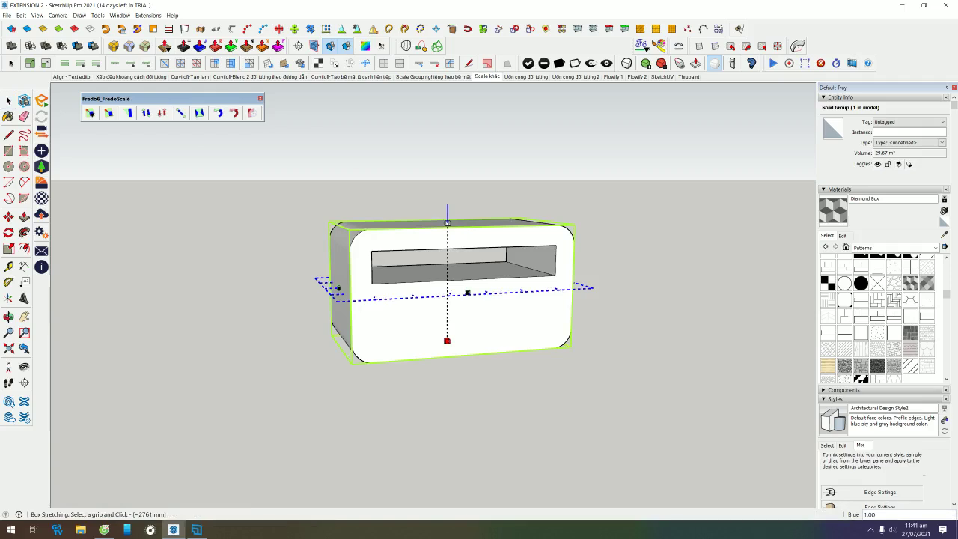
pyautogui.doubleClick(447, 223)
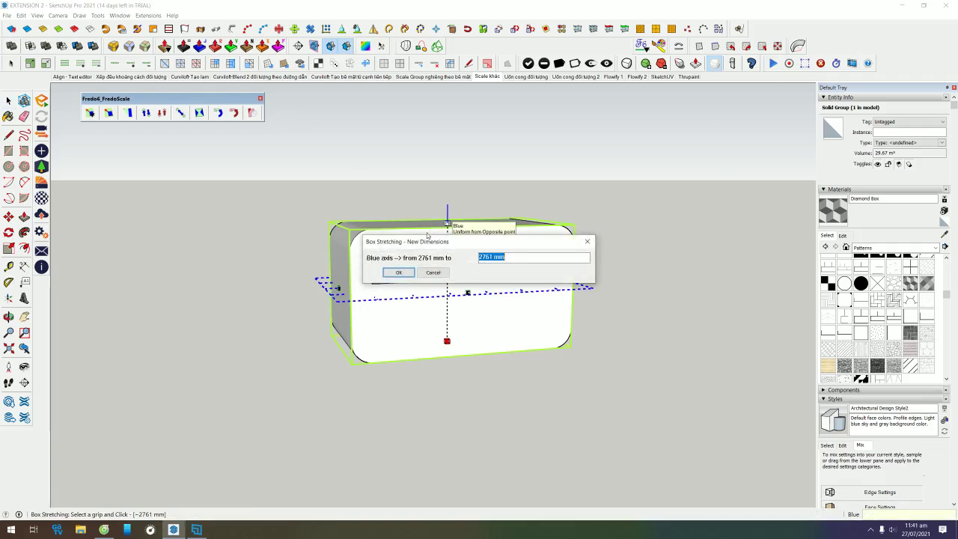
pyautogui.moveTo(433, 242); pyautogui.dragTo(572, 236)
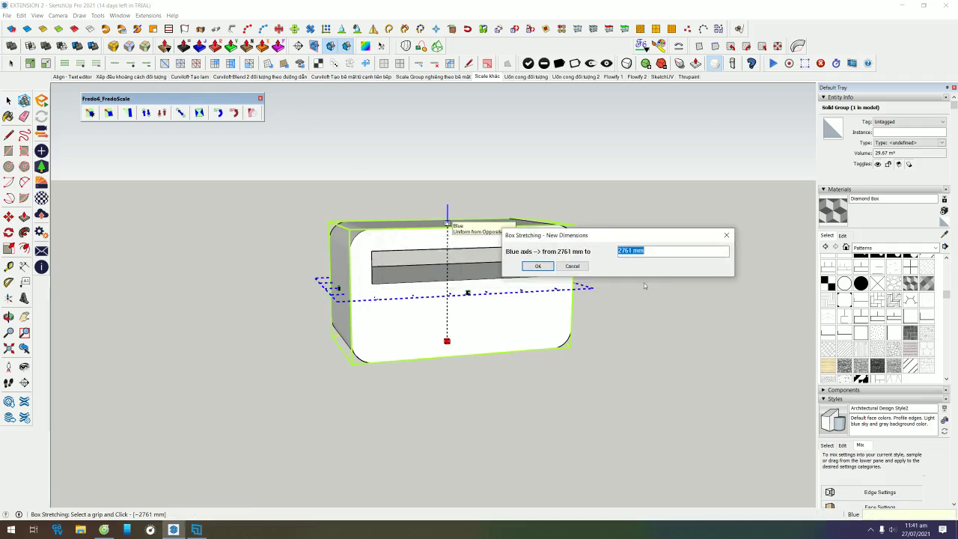
pyautogui.click(537, 266)
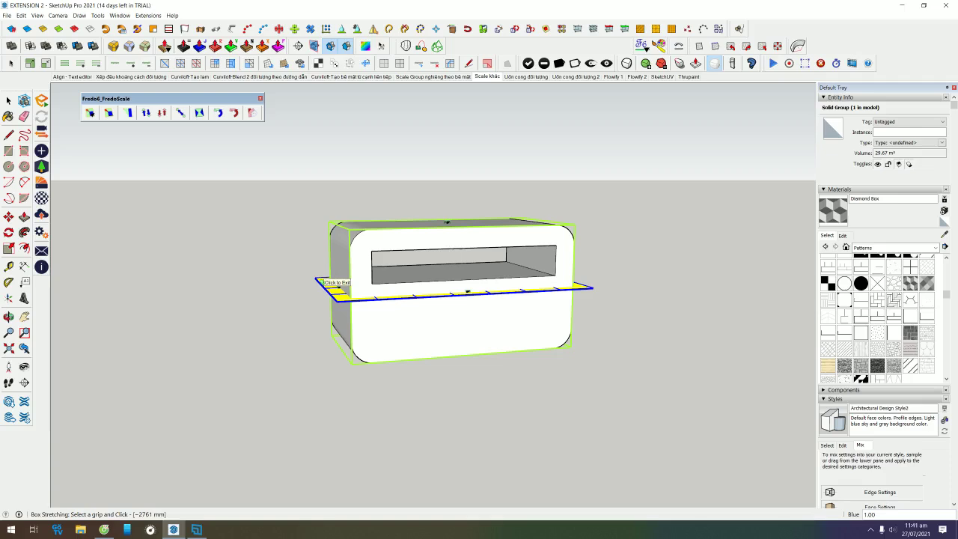
# - Reposition the stretch plane up to the level of the slot
pyautogui.click(321, 281)
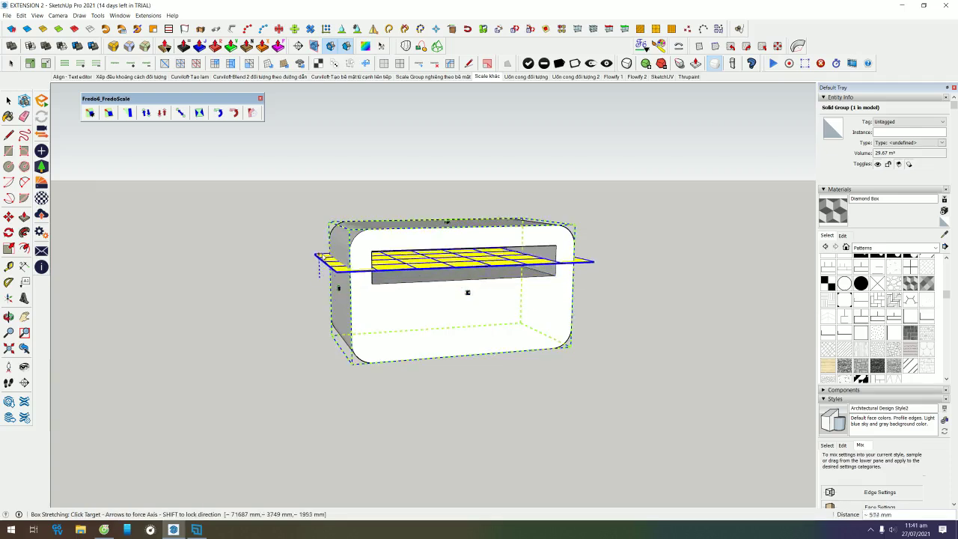
pyautogui.click(320, 256)
pyautogui.scroll(1, 320, 256)
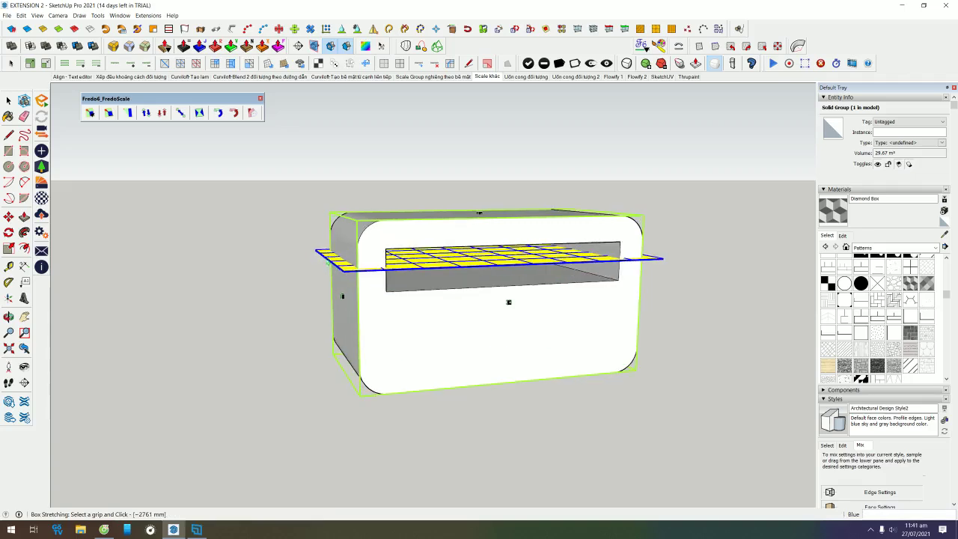
pyautogui.click(325, 257)
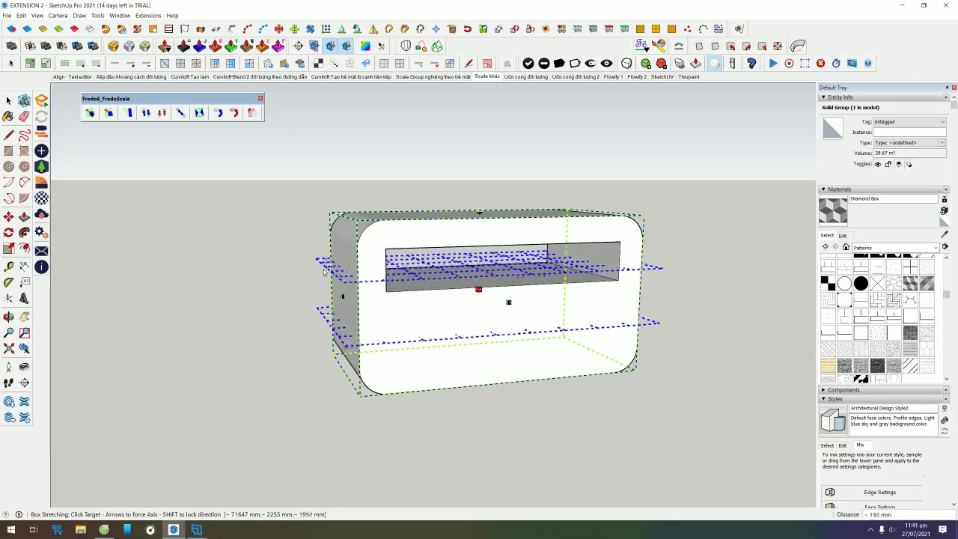
pyautogui.click(327, 288)
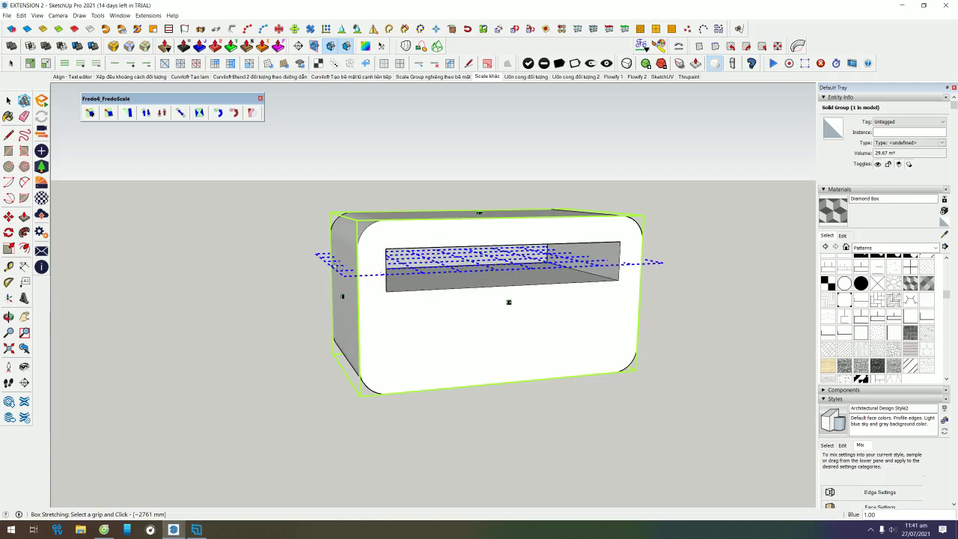
pyautogui.click(324, 259)
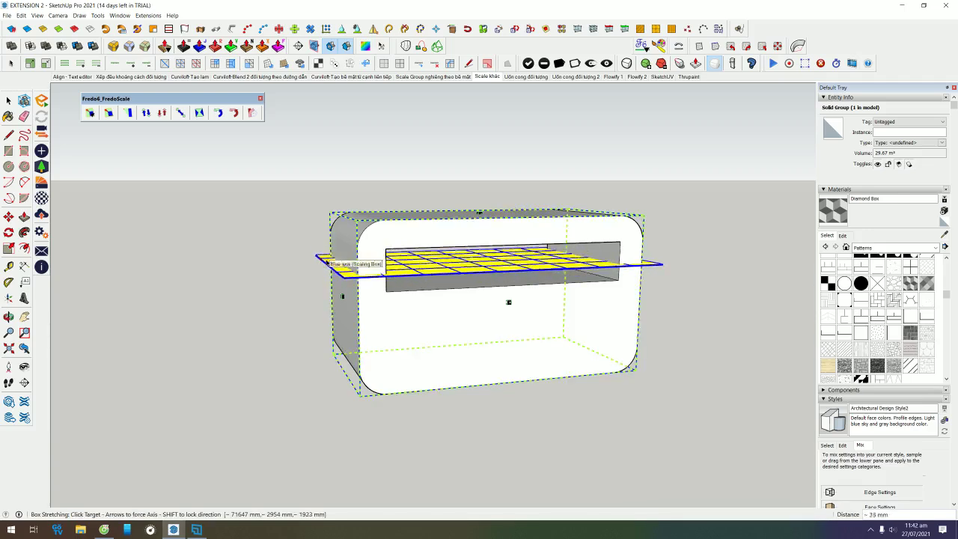
pyautogui.click(326, 262)
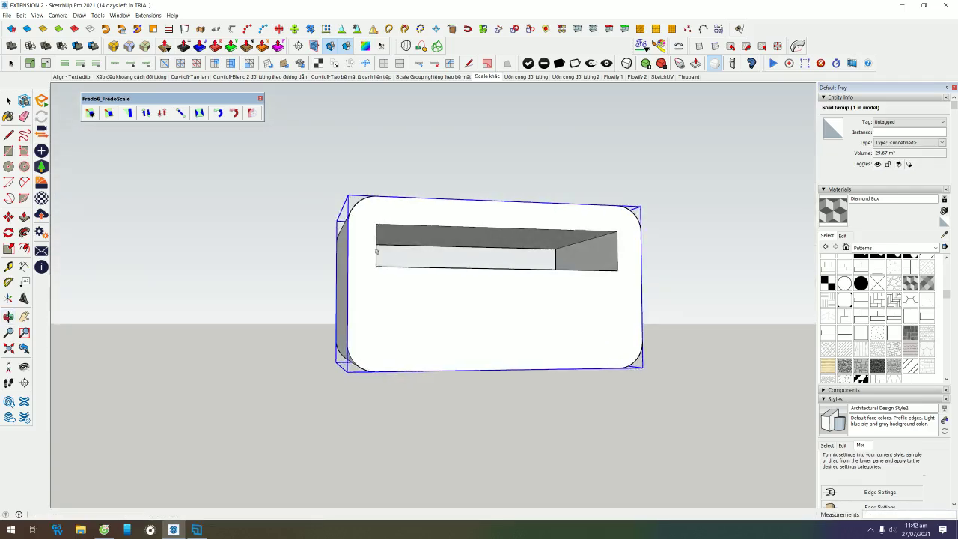
# - Recheck the exact height entry from an elevated view, cancelling further stretch-plane moves
pyautogui.moveTo(469, 208); pyautogui.dragTo(235, 151, button='middle')
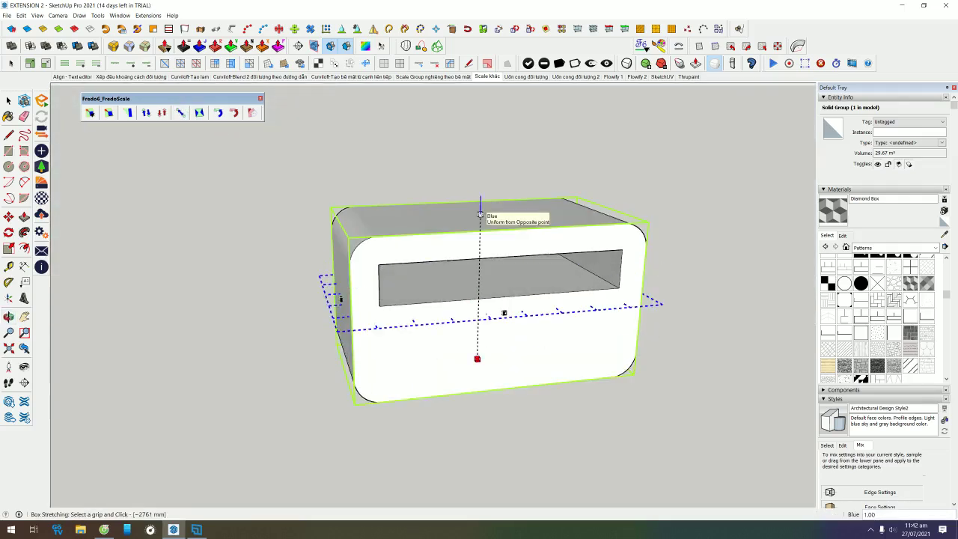
pyautogui.doubleClick(480, 215)
pyautogui.click(434, 272)
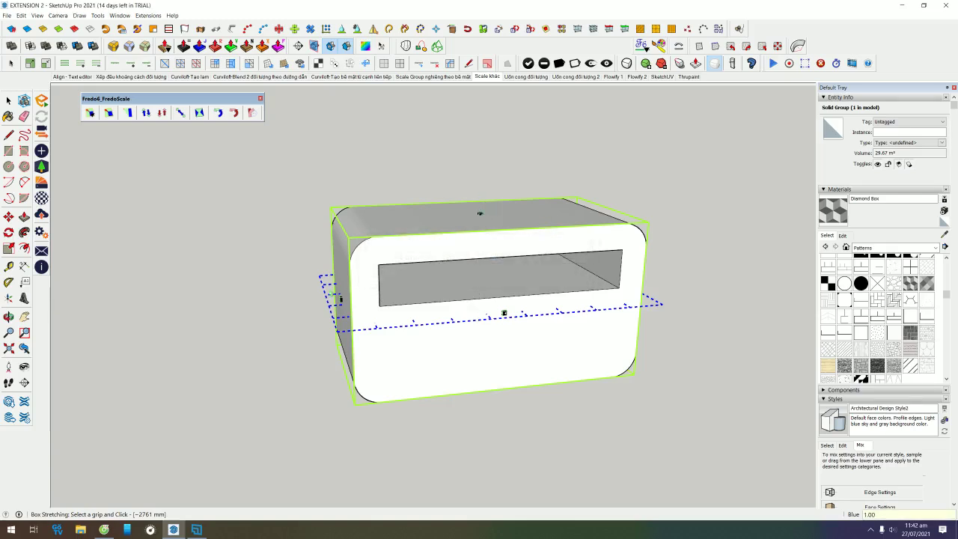
pyautogui.click(331, 291)
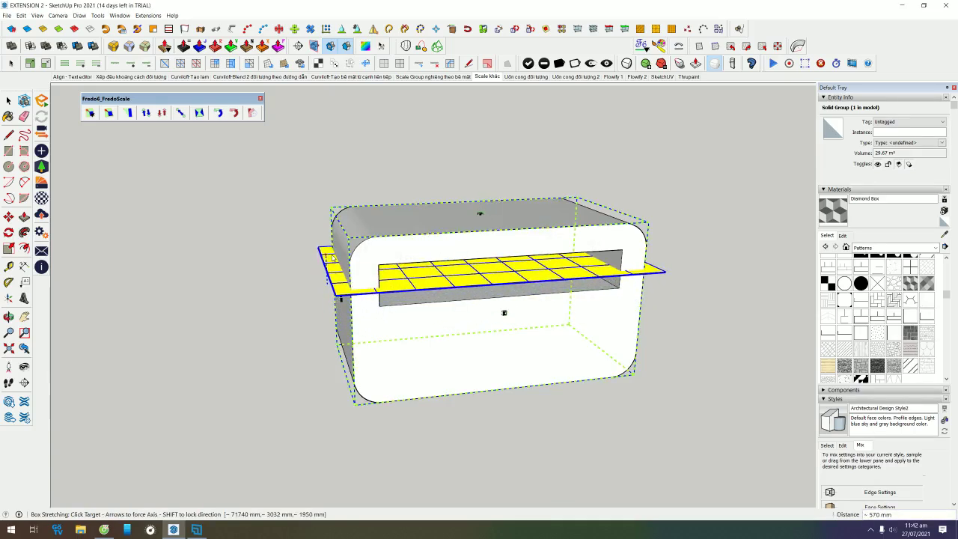
pyautogui.press('Escape')
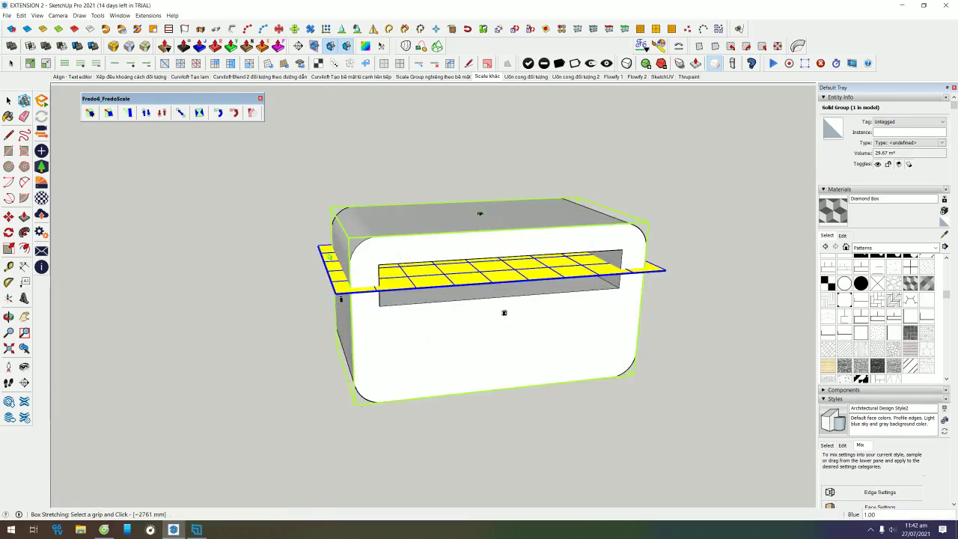
pyautogui.click(327, 256)
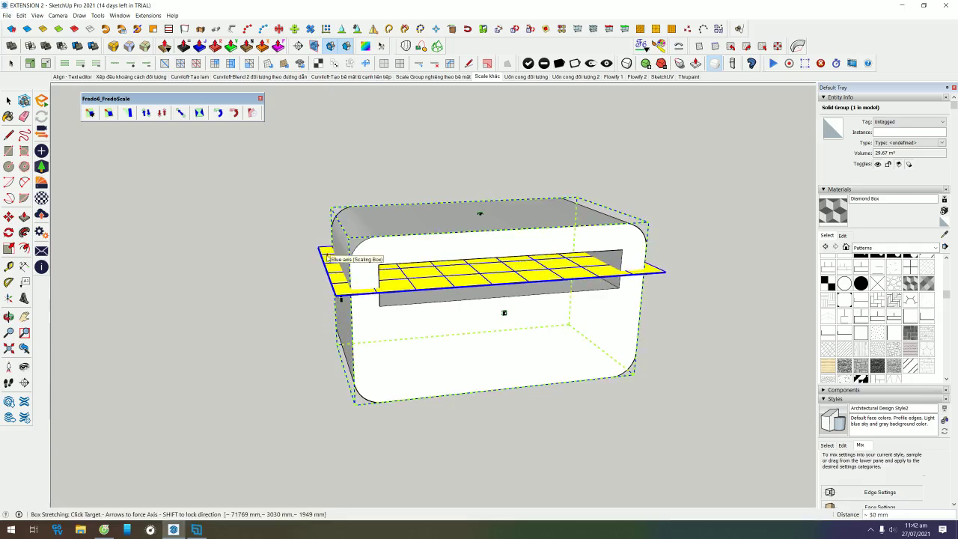
pyautogui.press('Escape')
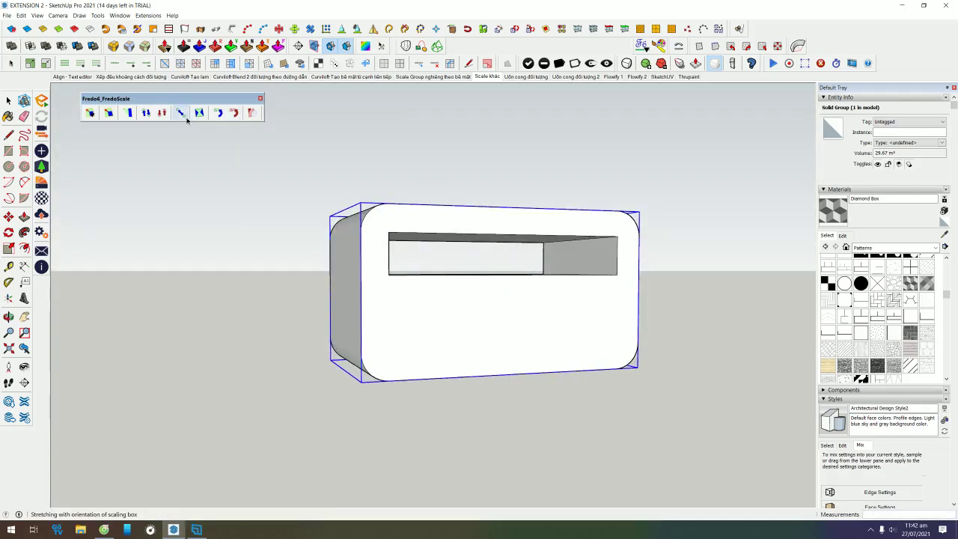
# - Restart Box Stretching and try several grips before cancelling
pyautogui.moveTo(532, 197); pyautogui.dragTo(503, 215, button='middle')
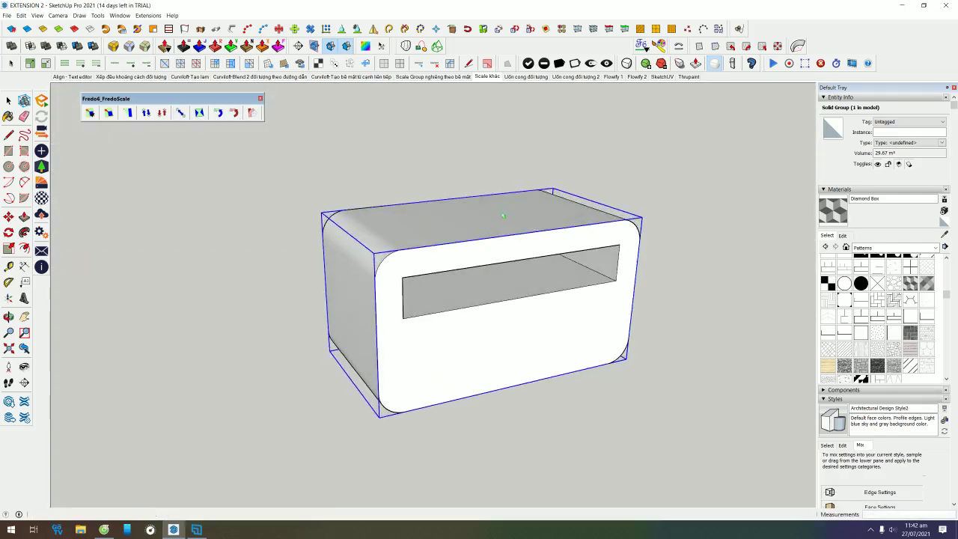
pyautogui.click(181, 112)
pyautogui.click(479, 214)
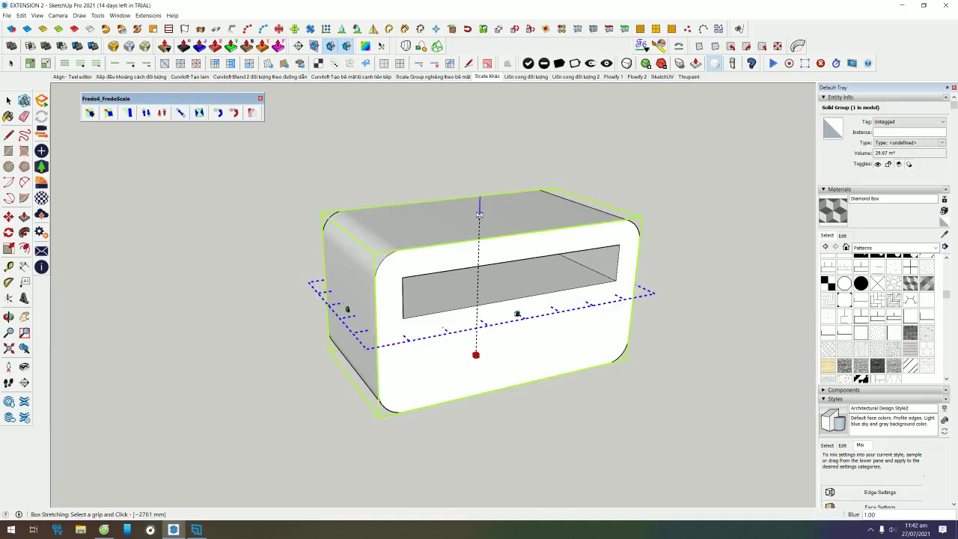
pyautogui.click(458, 272)
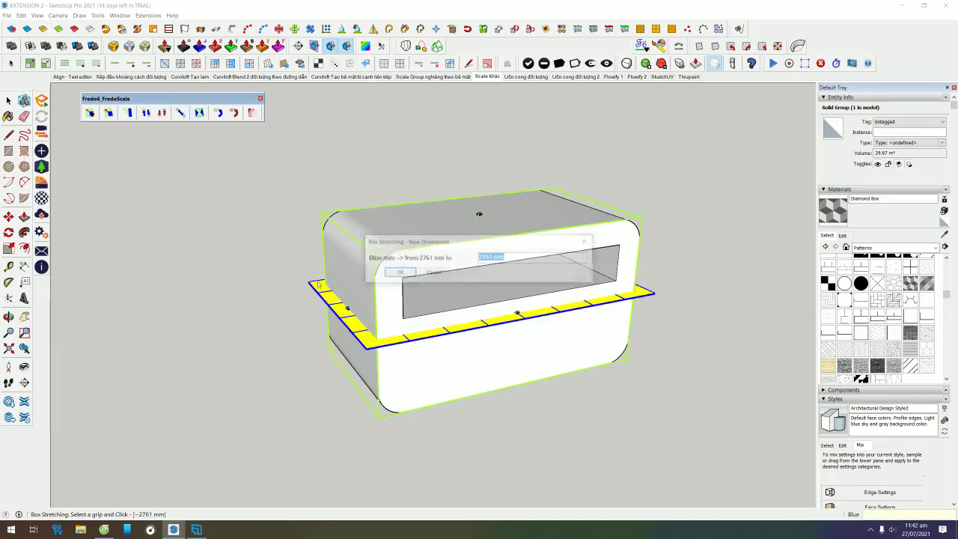
pyautogui.click(438, 273)
pyautogui.click(322, 295)
pyautogui.press('Escape')
# - Stretch the box upward from its top grip in several committed increments
pyautogui.click(480, 215)
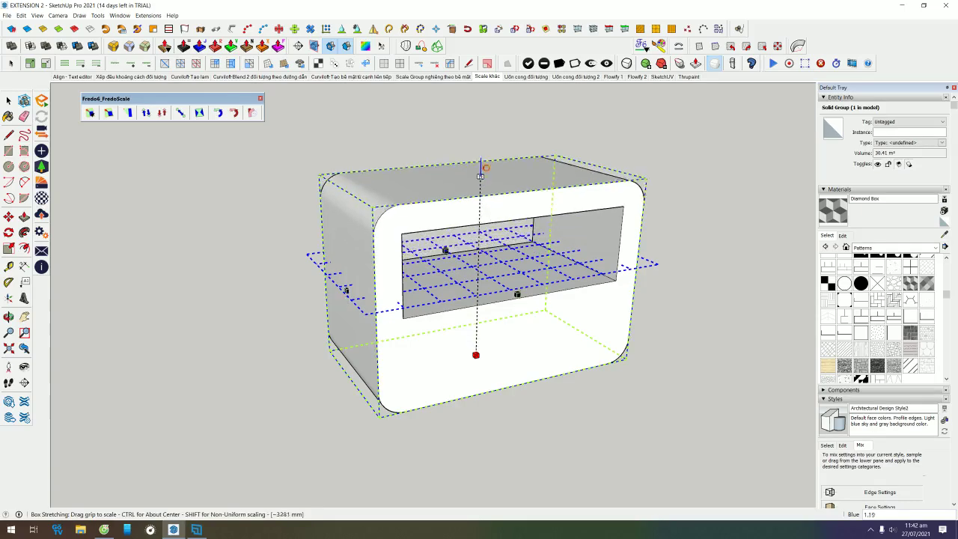
pyautogui.click(480, 177)
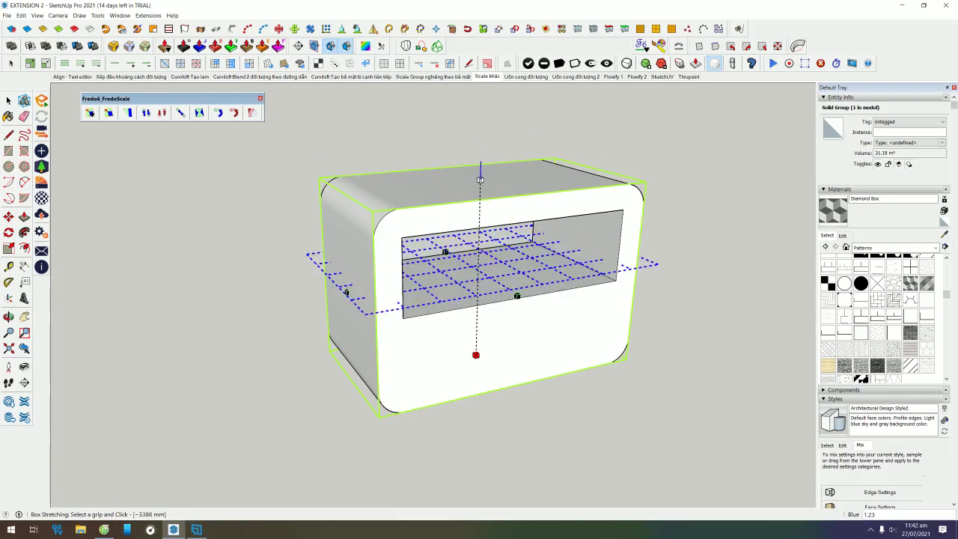
pyautogui.click(480, 175)
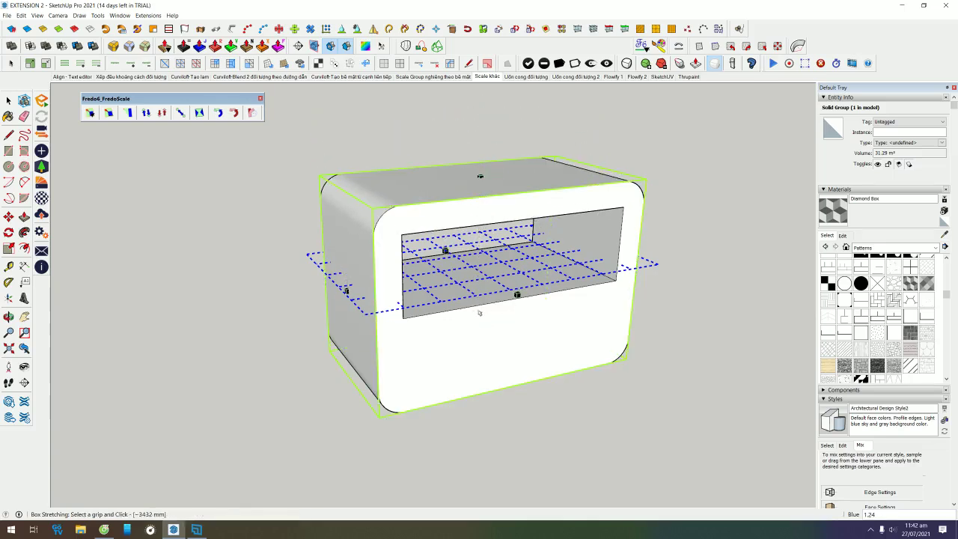
pyautogui.click(480, 177)
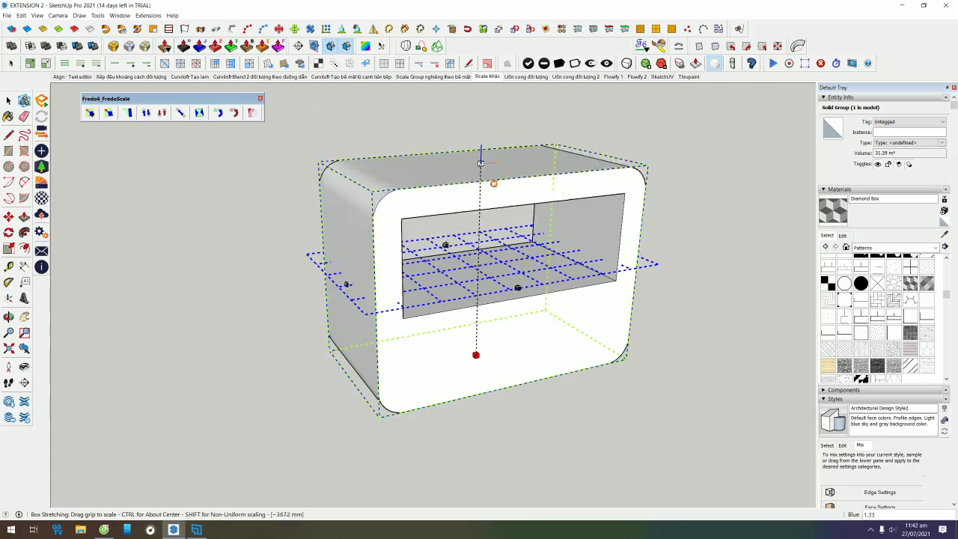
pyautogui.press('Escape')
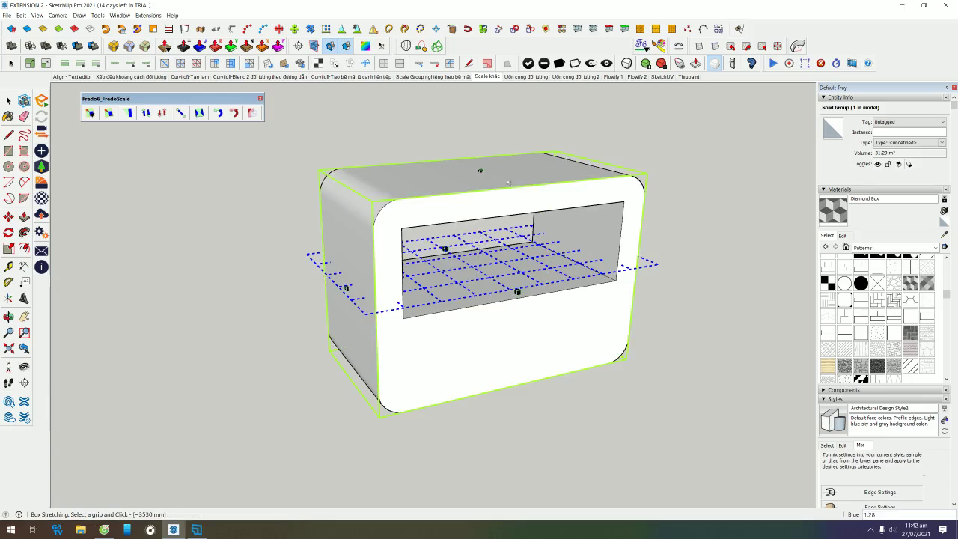
pyautogui.click(479, 171)
pyautogui.click(479, 164)
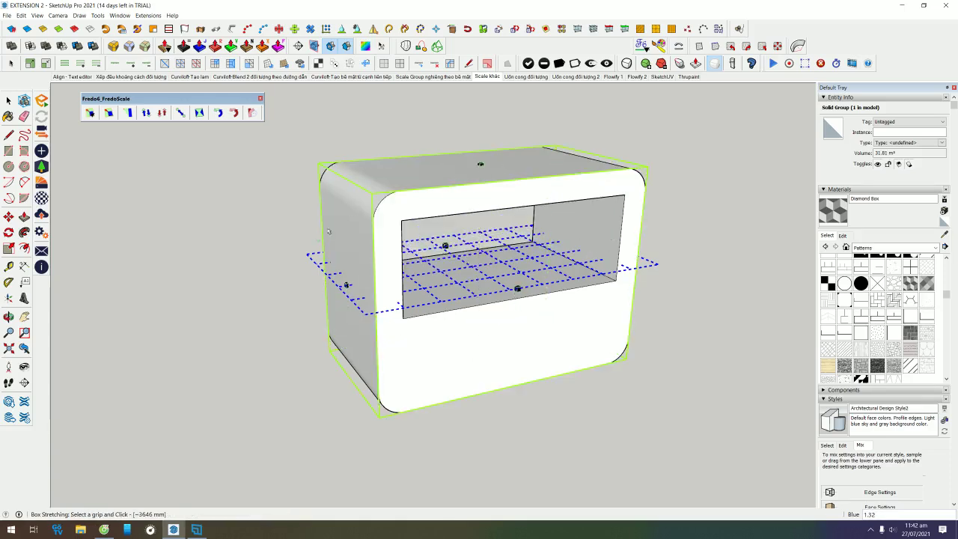
# - Keep stretching from the top to 34.51 m³ and then 35.87 m³, then exit the tool
pyautogui.click(516, 289)
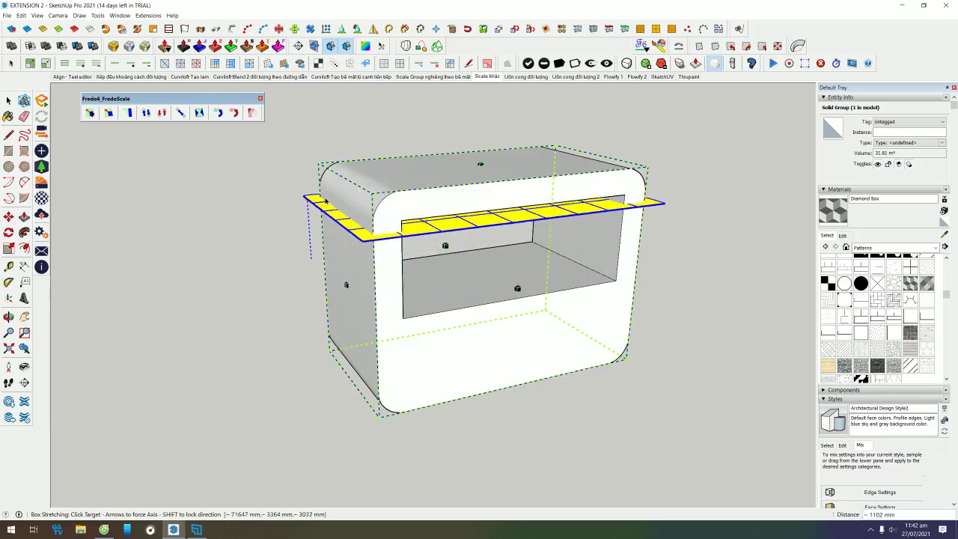
pyautogui.press('Escape')
pyautogui.click(480, 164)
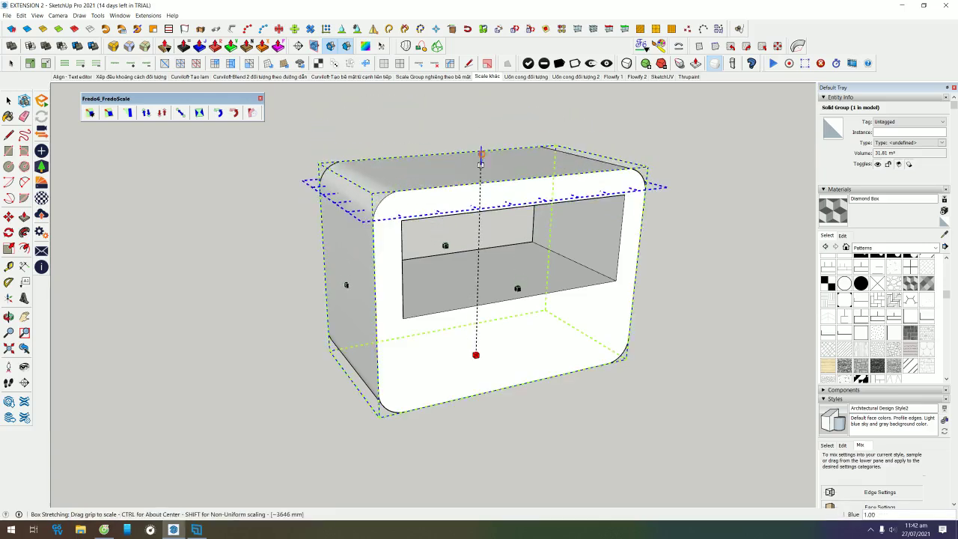
pyautogui.click(480, 153)
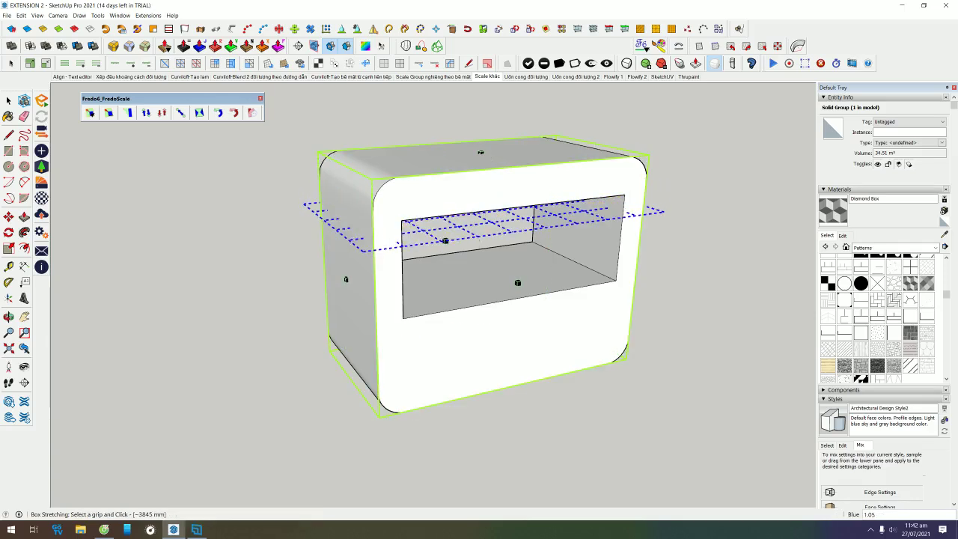
pyautogui.click(481, 120)
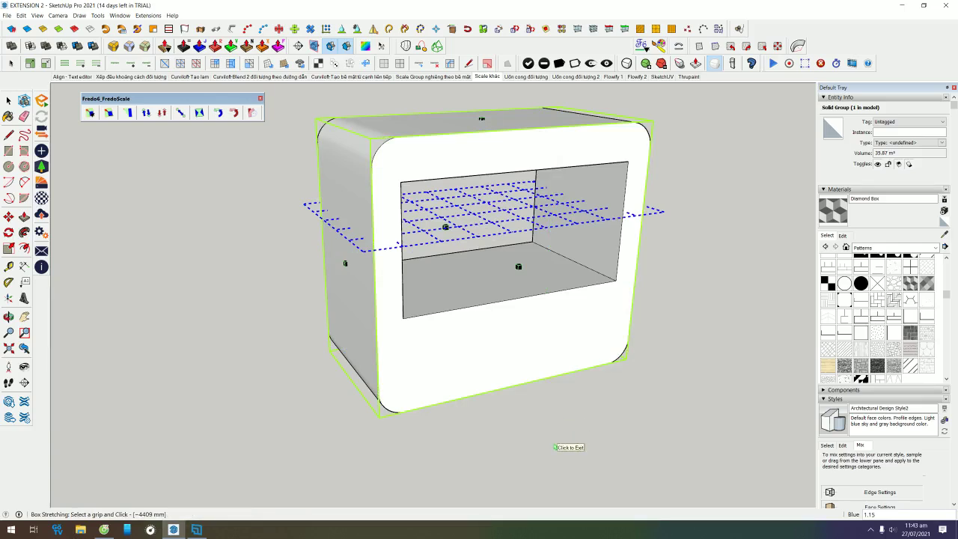
pyautogui.click(555, 446)
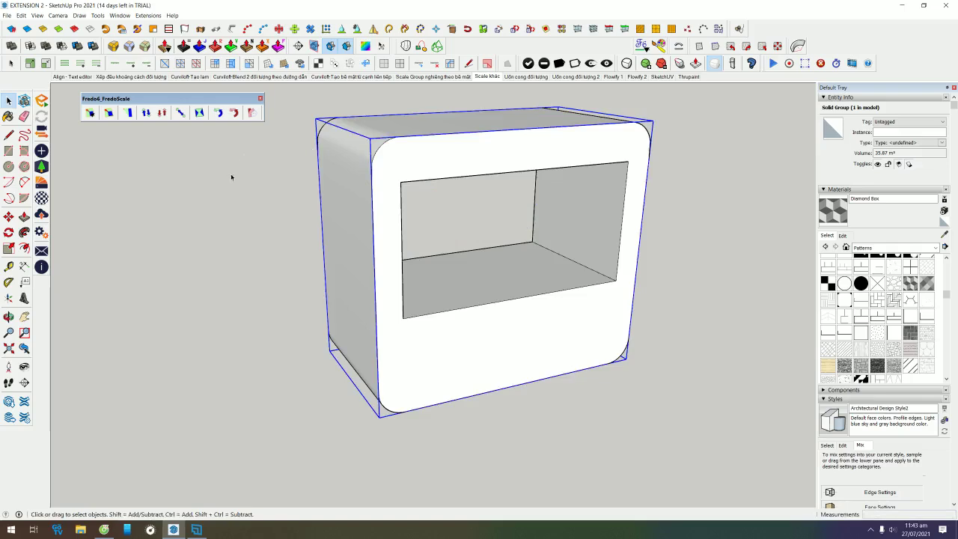
# - Undo the last height increase and make initial Box Twisting attempts from the top grip
pyautogui.hotkey('ctrl', 'z')
pyautogui.click(199, 112)
pyautogui.moveTo(516, 224); pyautogui.dragTo(486, 178, button='middle')
pyautogui.click(487, 177)
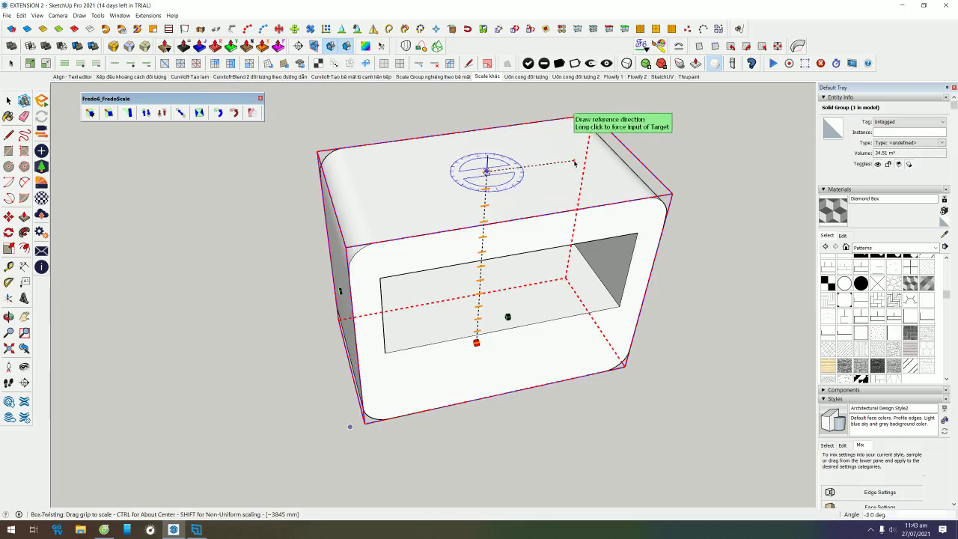
pyautogui.press('Escape')
pyautogui.click(199, 112)
pyautogui.click(487, 160)
pyautogui.press('Escape')
# - Twist the box 35° about its vertical axis from the top grip, then return to Select
pyautogui.moveTo(479, 330)
pyautogui.mouseDown(button='middle')
pyautogui.moveTo(372, 247)
pyautogui.moveTo(479, 184)
pyautogui.mouseUp(button='middle')
pyautogui.click(482, 177)
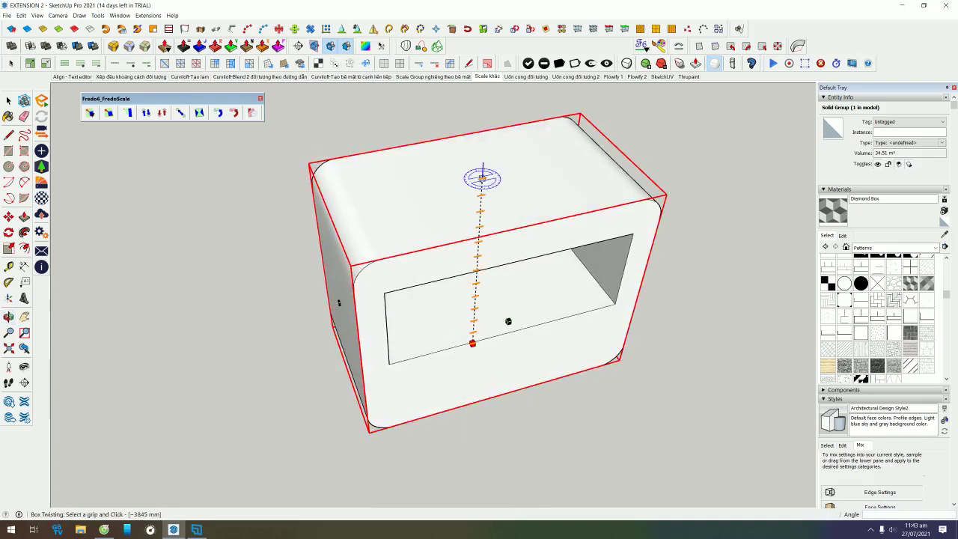
pyautogui.click(559, 173)
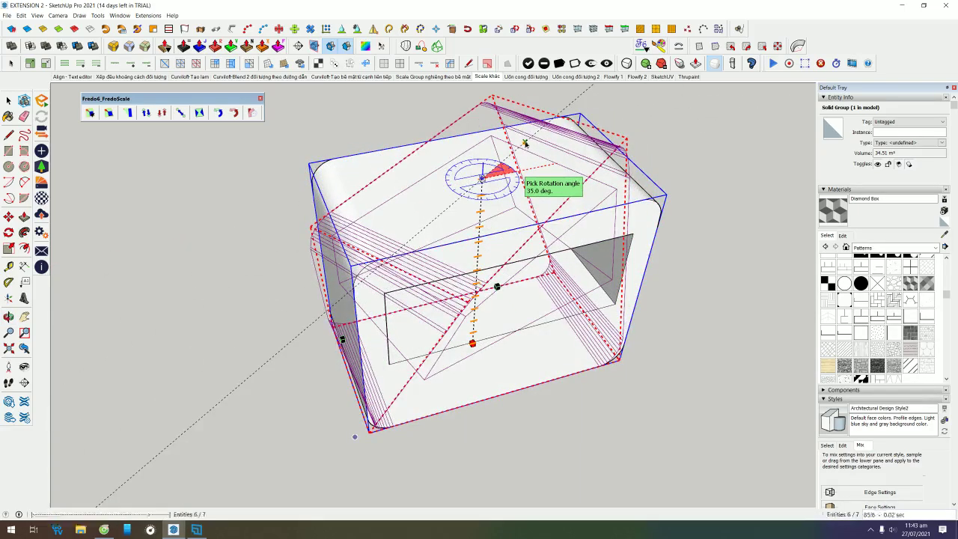
pyautogui.click(525, 143)
pyautogui.moveTo(525, 224); pyautogui.dragTo(614, 158, button='middle')
pyautogui.click(615, 158)
pyautogui.moveTo(500, 251)
pyautogui.mouseDown(button='middle')
pyautogui.moveTo(507, 411)
pyautogui.moveTo(601, 387)
pyautogui.mouseUp(button='middle')
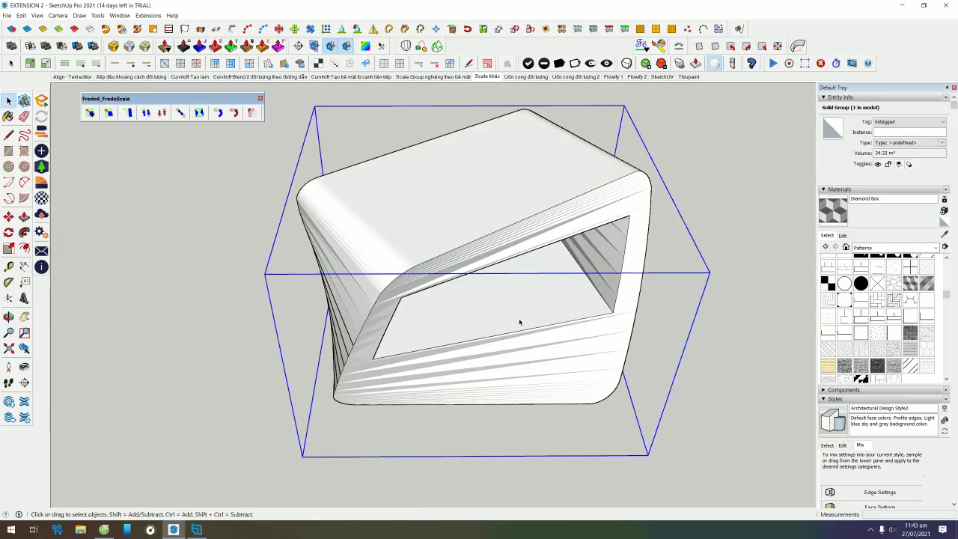
# - Orbit and zoom around the twisted box, then select the long bar on the table
pyautogui.moveTo(530, 338); pyautogui.dragTo(431, 176, button='middle')
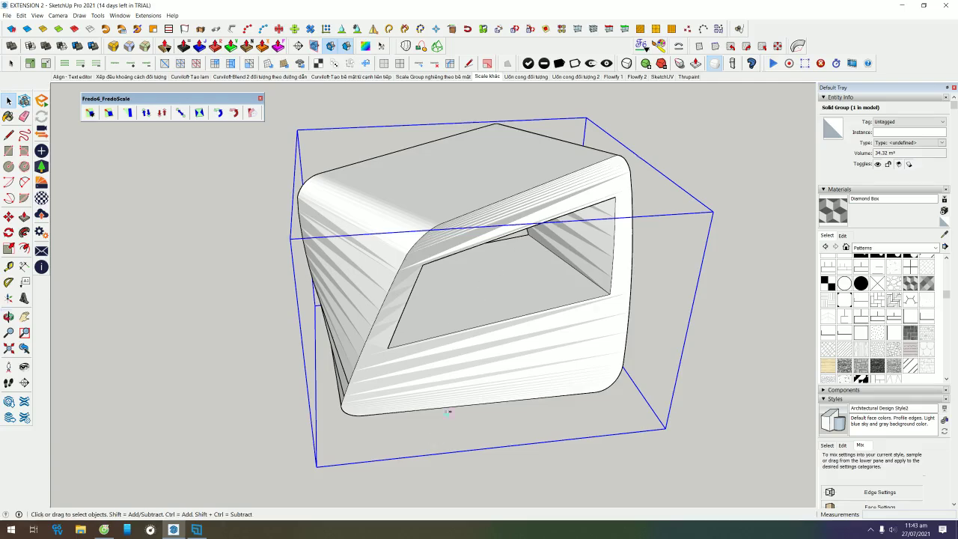
pyautogui.moveTo(448, 412); pyautogui.dragTo(351, 414, button='middle')
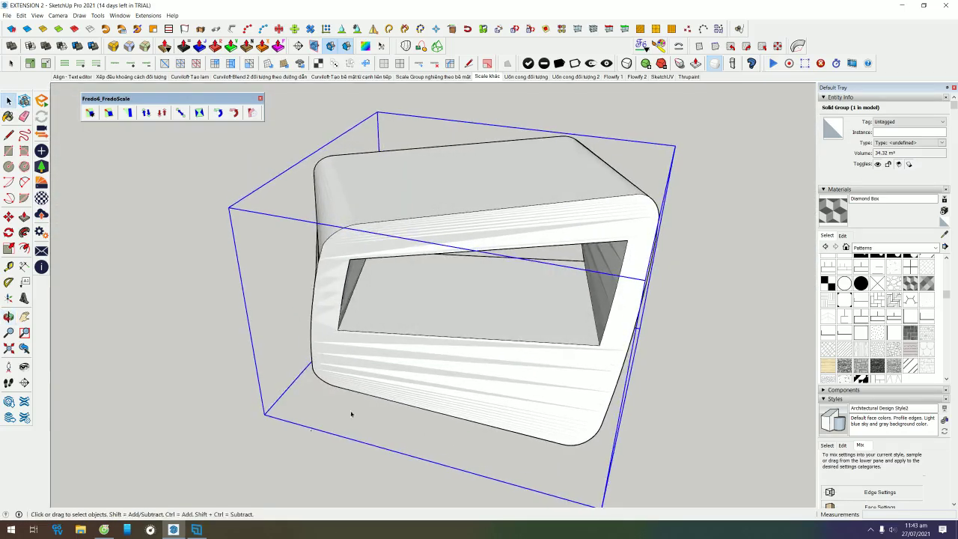
pyautogui.scroll(-3, 351, 414)
pyautogui.moveTo(351, 414); pyautogui.dragTo(682, 299, button='middle')
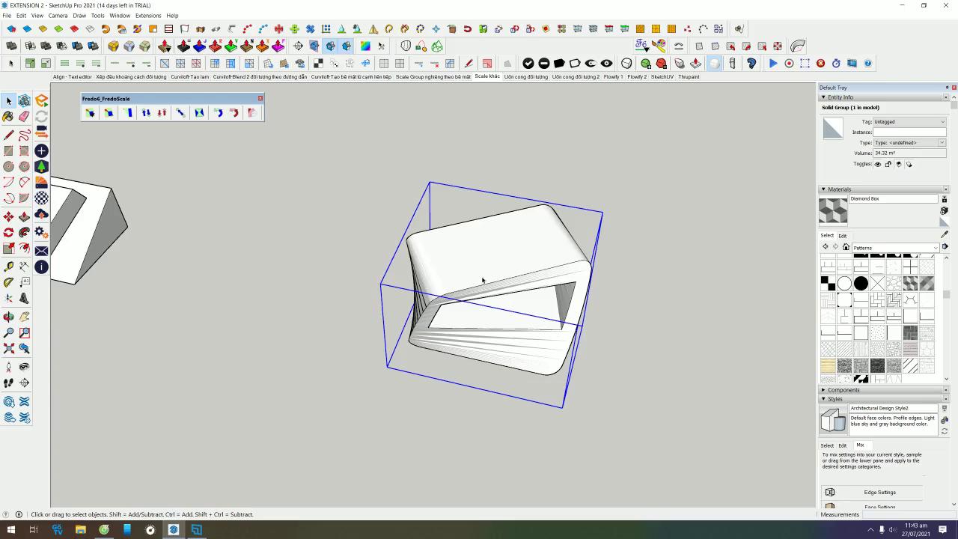
pyautogui.moveTo(482, 280); pyautogui.dragTo(396, 219, button='middle')
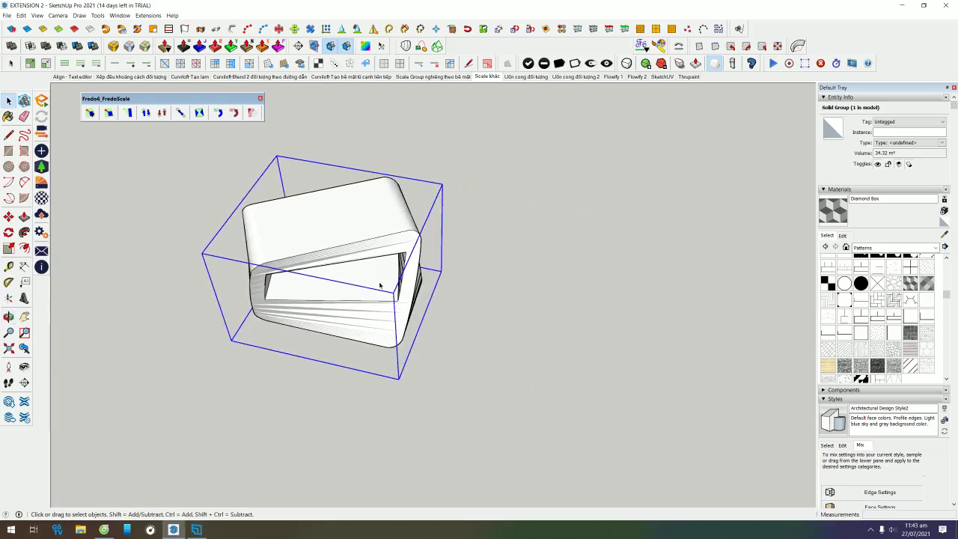
pyautogui.moveTo(374, 356)
pyautogui.mouseDown(button='middle')
pyautogui.moveTo(346, 289)
pyautogui.moveTo(549, 372)
pyautogui.mouseUp(button='middle')
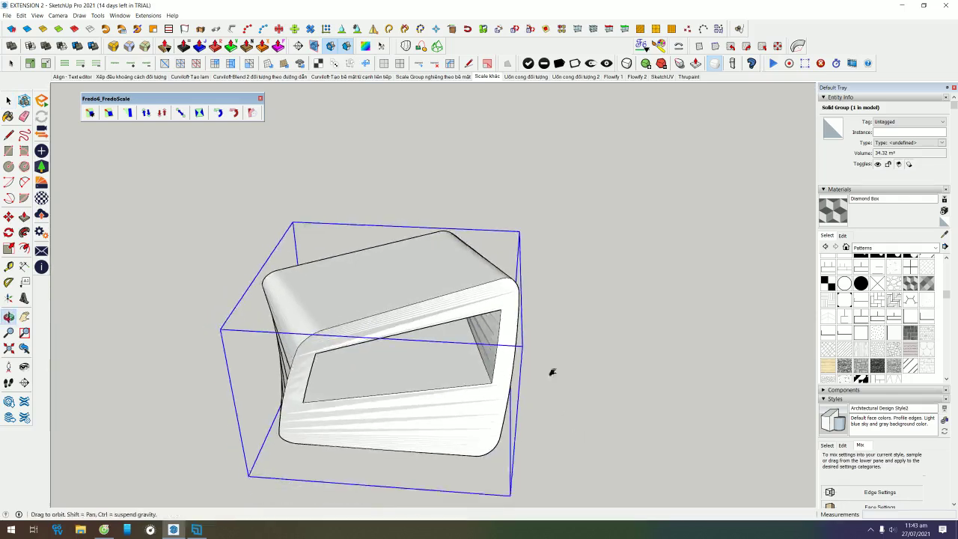
pyautogui.scroll(2, 387, 219)
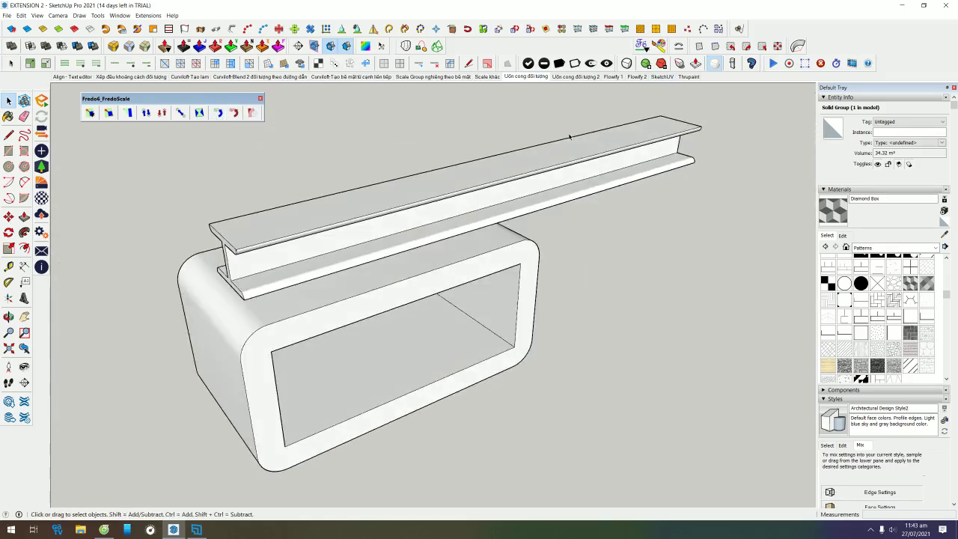
pyautogui.click(560, 166)
# - Orbit and zoom to a low front view of the bar lying on the table
pyautogui.moveTo(606, 305)
pyautogui.mouseDown(button='middle')
pyautogui.moveTo(343, 196)
pyautogui.moveTo(581, 256)
pyautogui.mouseUp(button='middle')
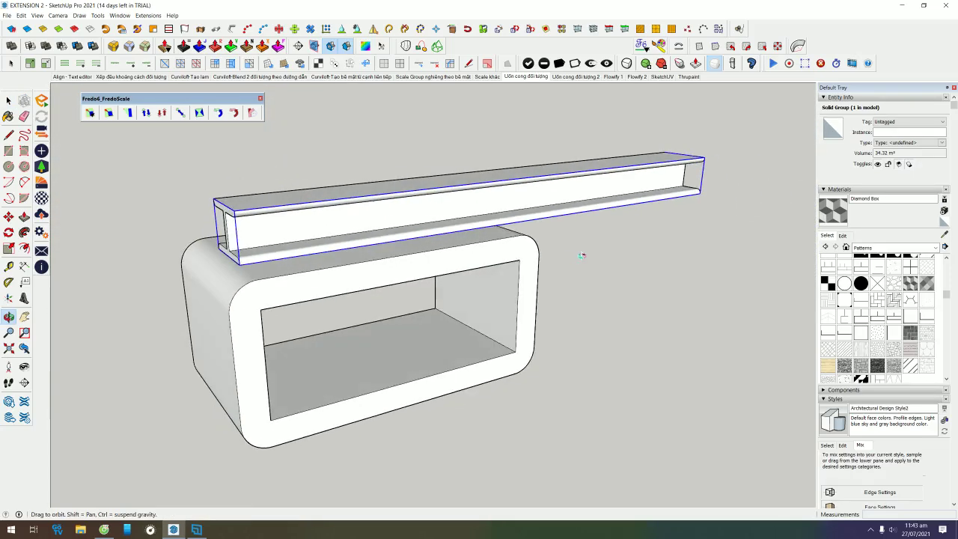
pyautogui.scroll(1, 553, 180)
pyautogui.scroll(2, 524, 202)
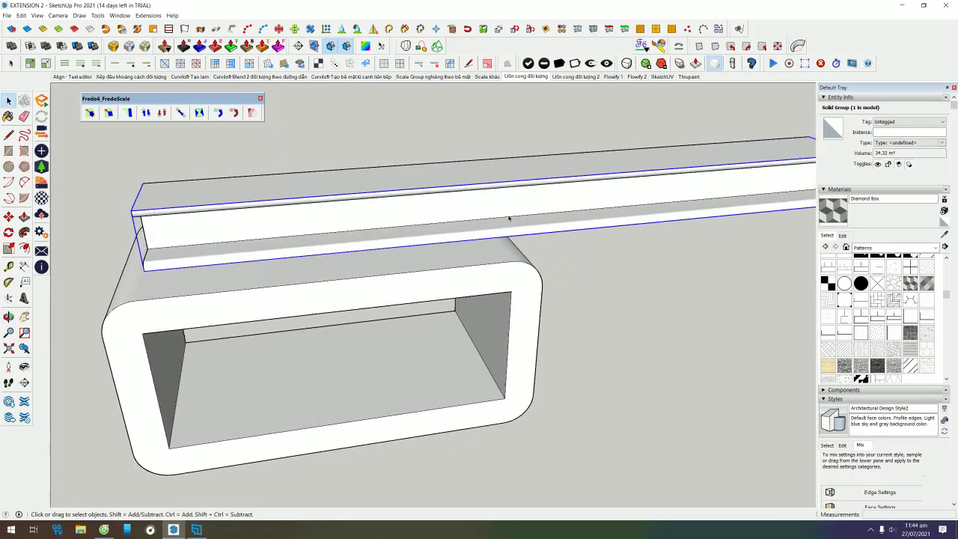
pyautogui.moveTo(651, 292)
pyautogui.mouseDown(button='middle')
pyautogui.moveTo(484, 240)
pyautogui.moveTo(619, 204)
pyautogui.mouseUp(button='middle')
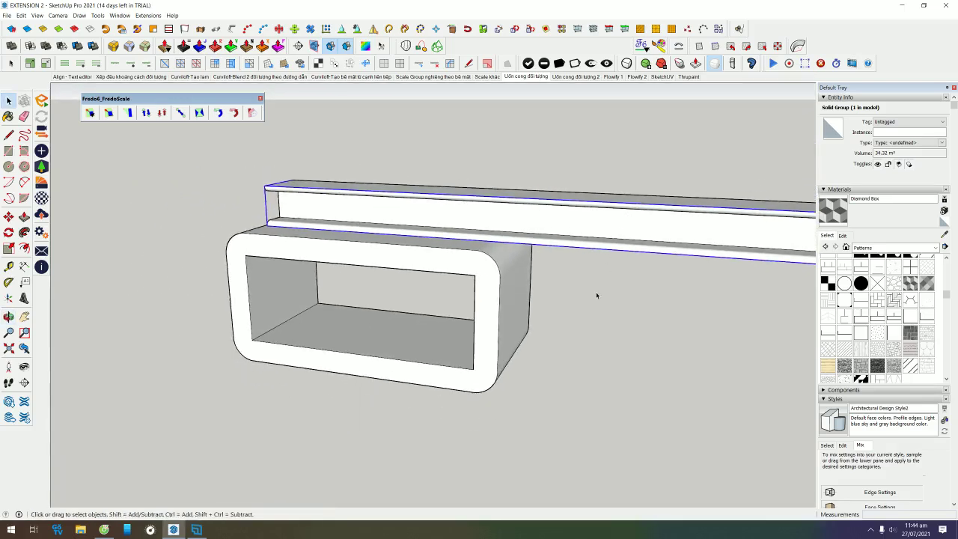
pyautogui.moveTo(596, 295); pyautogui.dragTo(705, 214, button='middle')
pyautogui.scroll(5, 650, 297)
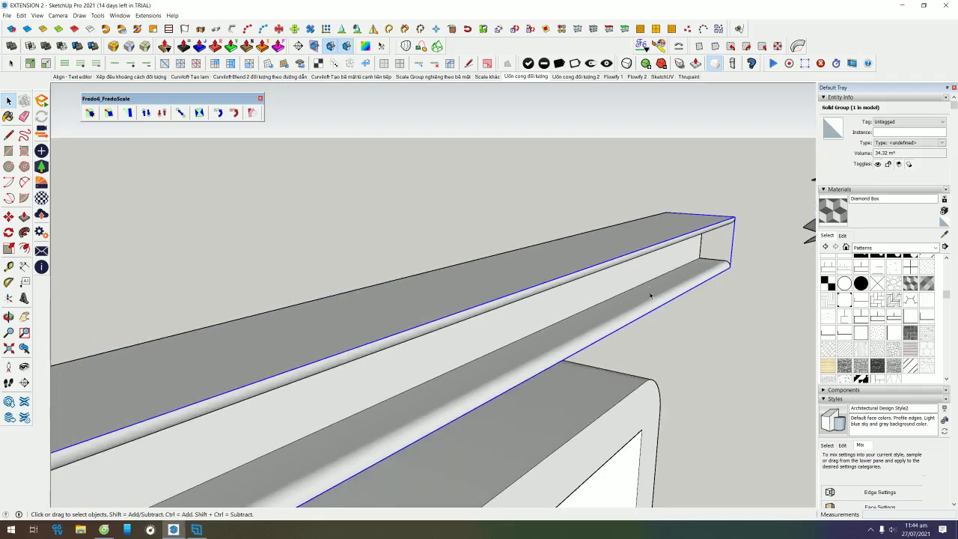
pyautogui.scroll(-4, 650, 296)
pyautogui.moveTo(667, 367)
pyautogui.mouseDown(button='middle')
pyautogui.moveTo(607, 319)
pyautogui.moveTo(402, 314)
pyautogui.moveTo(448, 272)
pyautogui.mouseUp(button='middle')
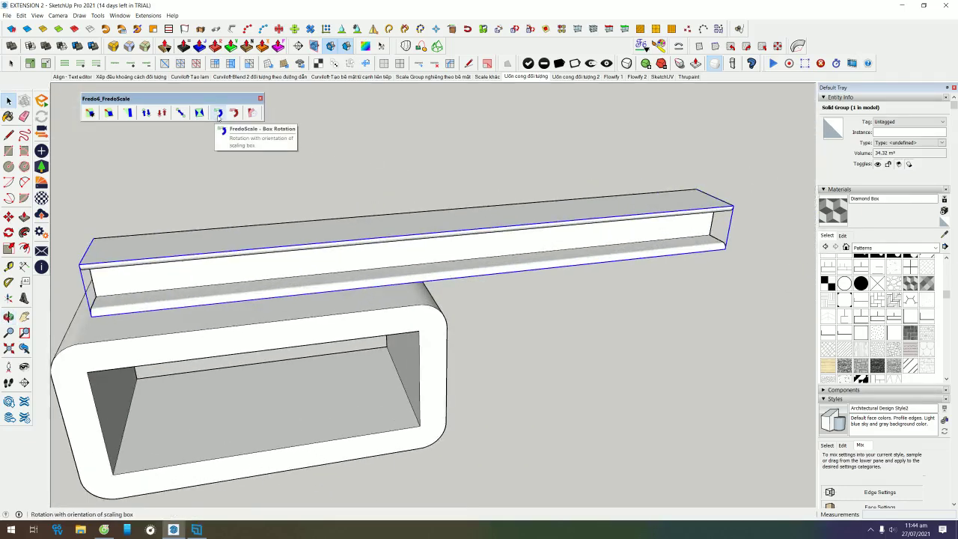
# - Activate Radial Bending on the selected bar and zoom in along its lower edge
pyautogui.click(219, 117)
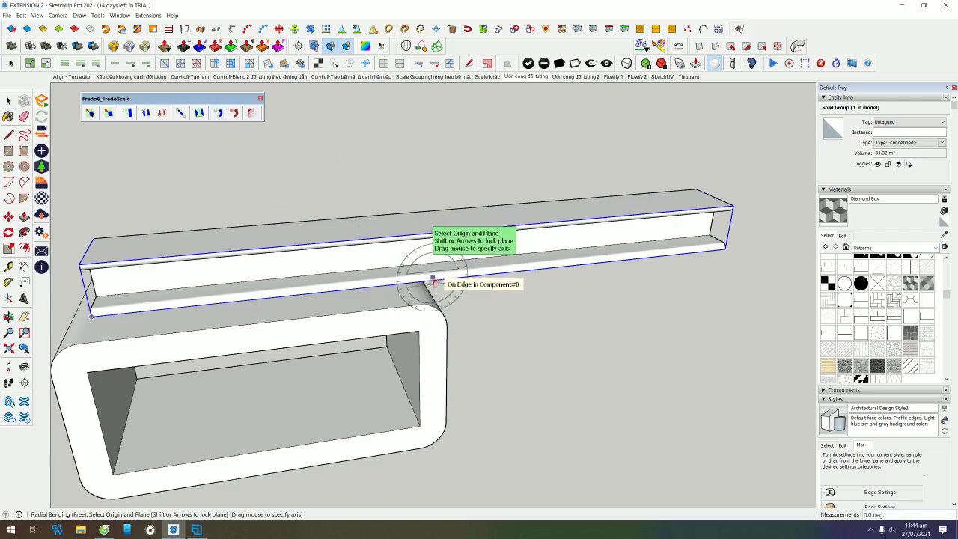
pyautogui.scroll(5, 423, 277)
pyautogui.moveTo(419, 275); pyautogui.dragTo(395, 214, button='middle')
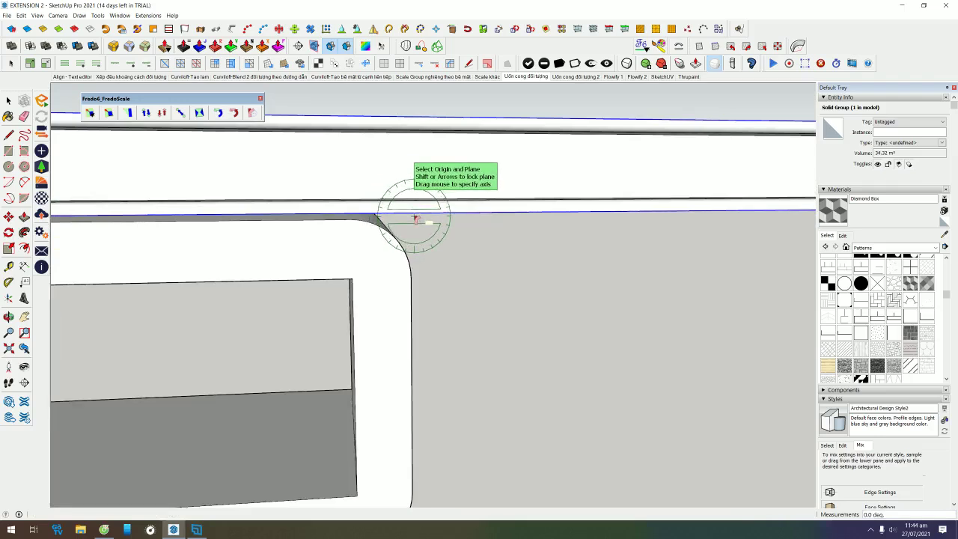
pyautogui.scroll(-5, 438, 218)
pyautogui.scroll(2, 438, 218)
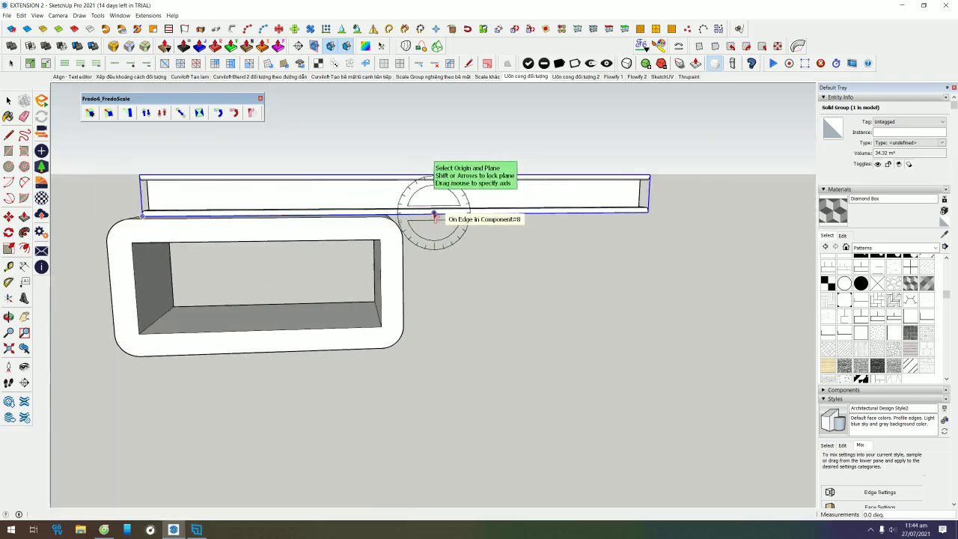
pyautogui.scroll(3, 438, 217)
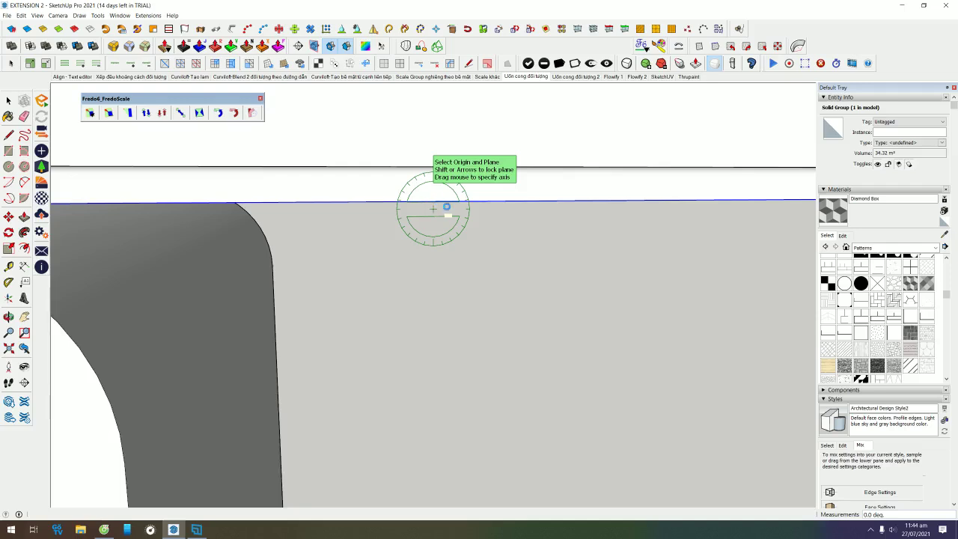
pyautogui.scroll(-1, 448, 209)
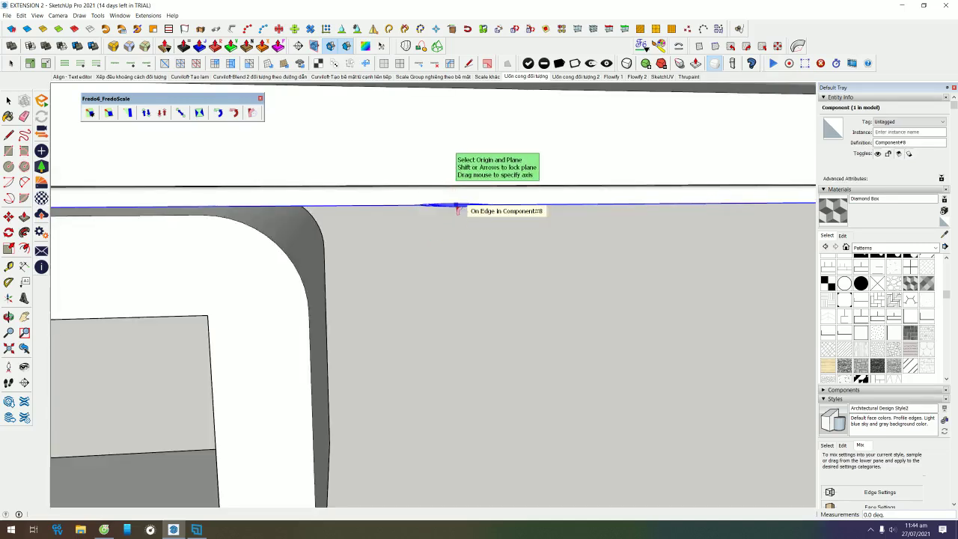
pyautogui.moveTo(456, 207); pyautogui.dragTo(449, 226, button='middle')
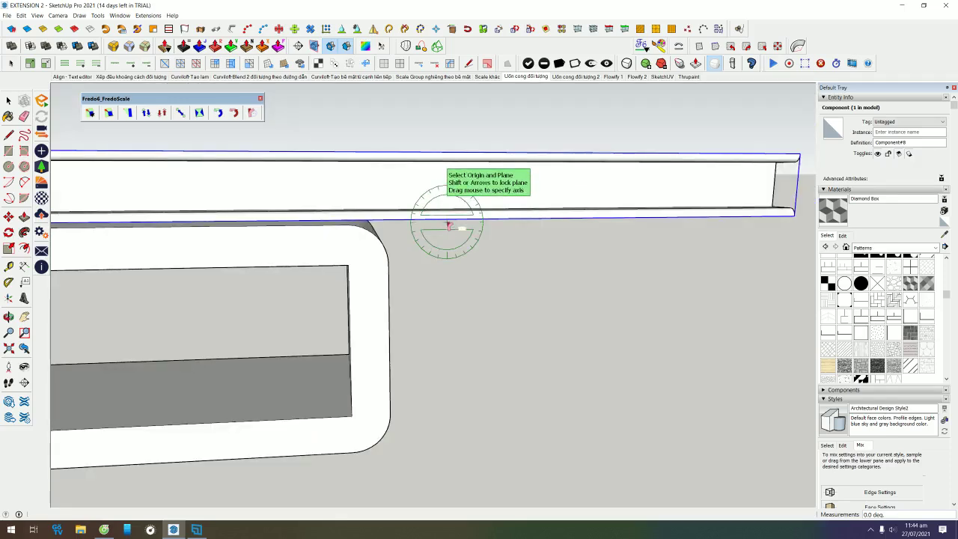
# - Bend the beam -90° from an origin on its lower edge, referenced along the edge
pyautogui.click(450, 219)
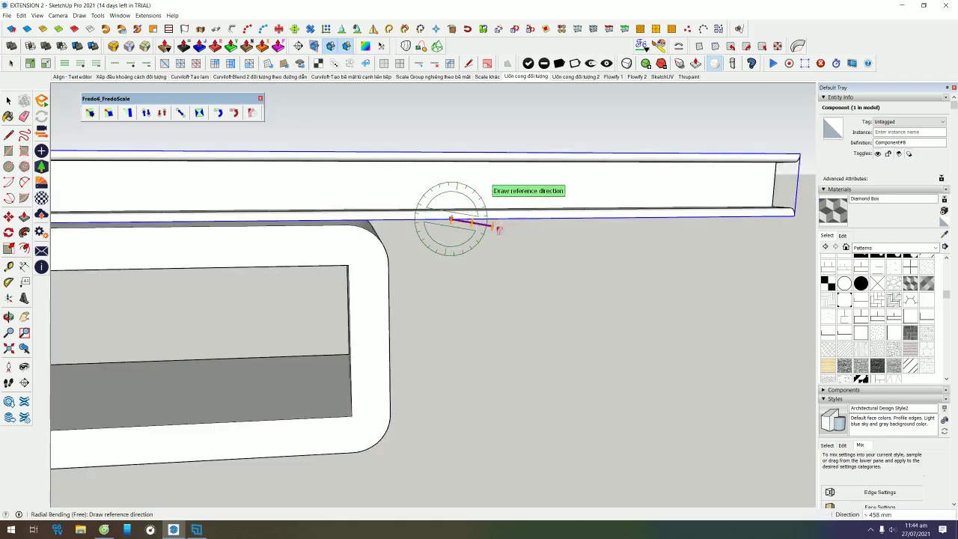
pyautogui.scroll(-2, 628, 234)
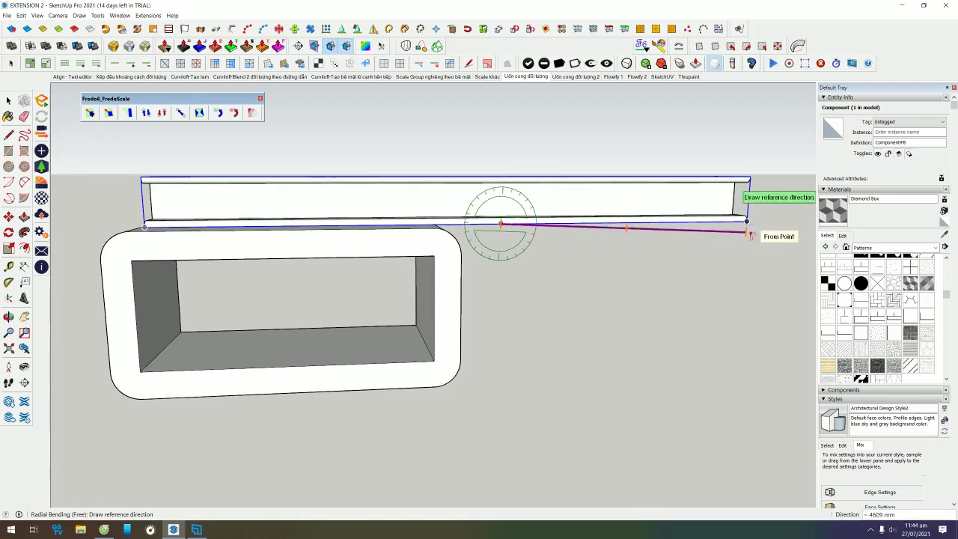
pyautogui.click(571, 224)
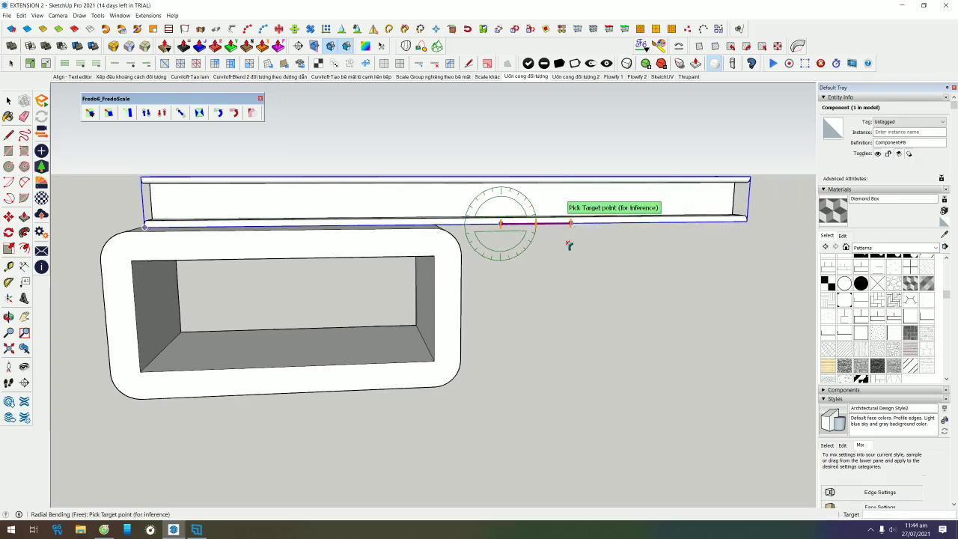
pyautogui.click(572, 227)
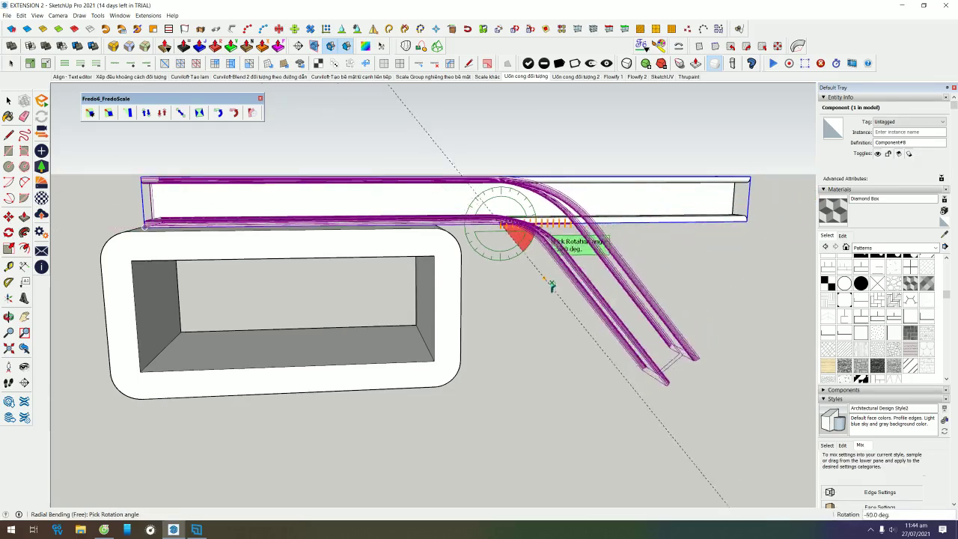
pyautogui.click(499, 304)
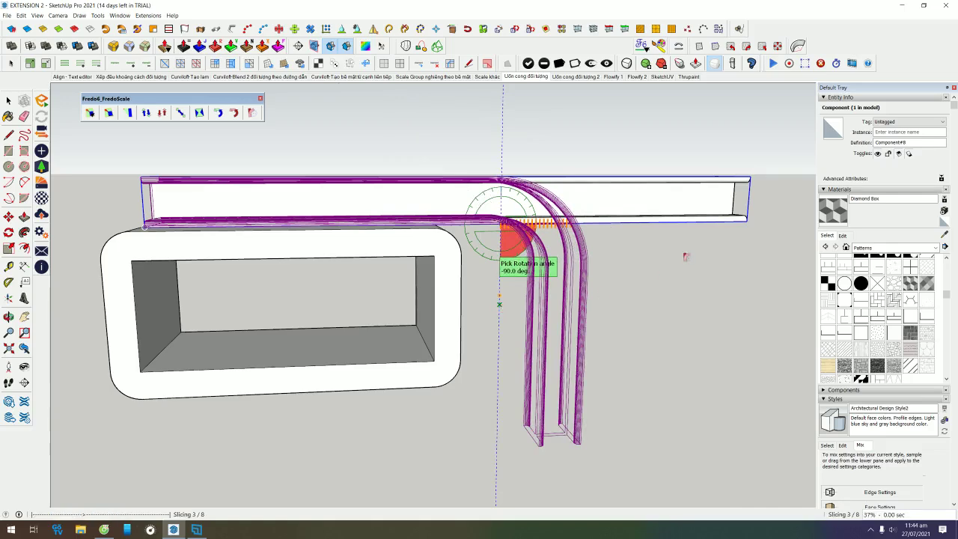
pyautogui.moveTo(684, 248); pyautogui.dragTo(538, 333, button='middle')
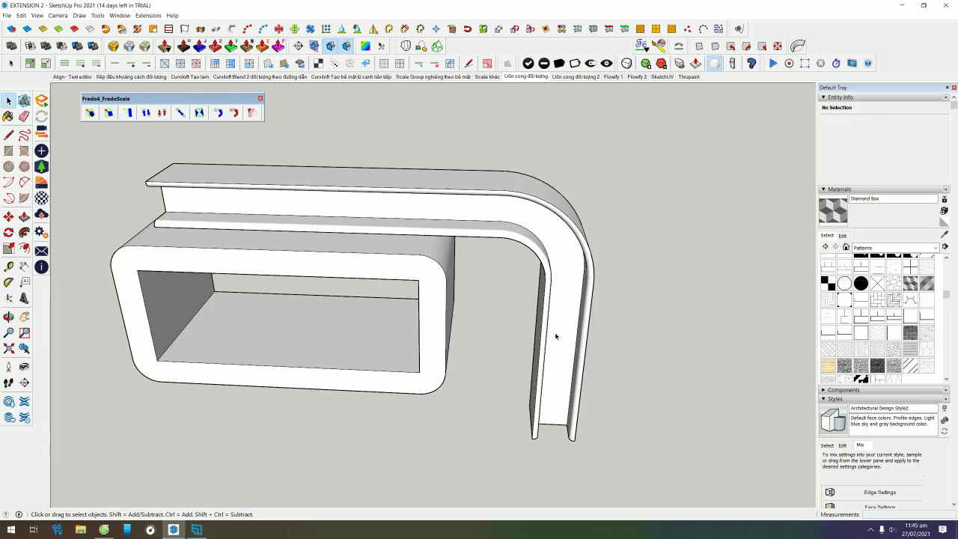
pyautogui.moveTo(562, 263); pyautogui.dragTo(592, 143, button='middle')
# - Undo the bend, reselect the straight beam, and restart Radial Bending
pyautogui.scroll(3, 568, 187)
pyautogui.scroll(2, 509, 255)
pyautogui.scroll(2, 479, 277)
pyautogui.hotkey('ctrl', 'z')
pyautogui.click(498, 232)
pyautogui.moveTo(497, 232); pyautogui.dragTo(407, 346, button='middle')
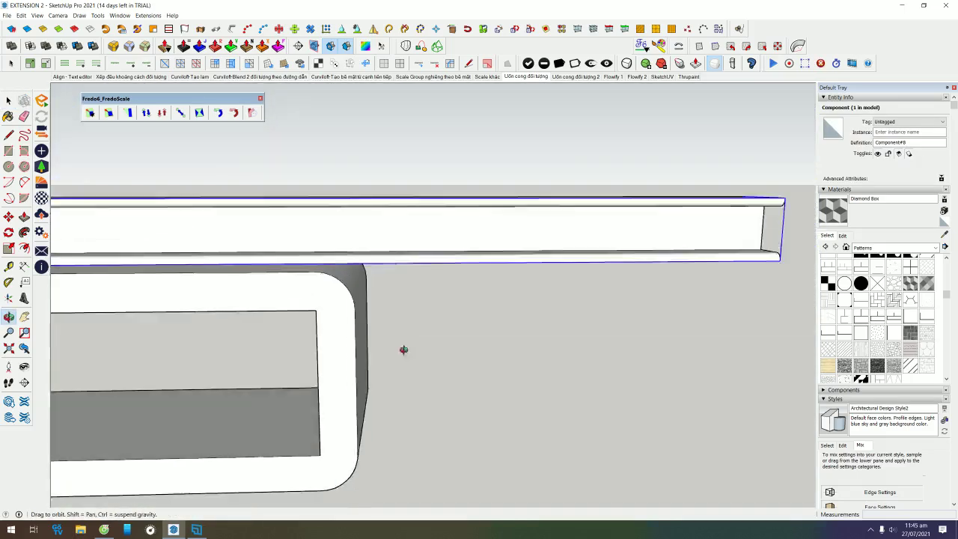
pyautogui.moveTo(210, 98); pyautogui.dragTo(482, 104)
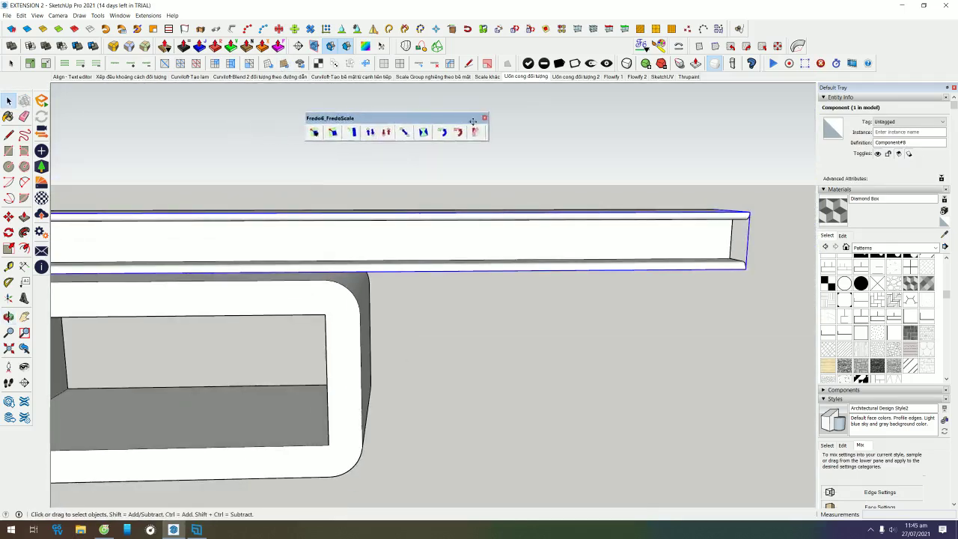
pyautogui.click(487, 118)
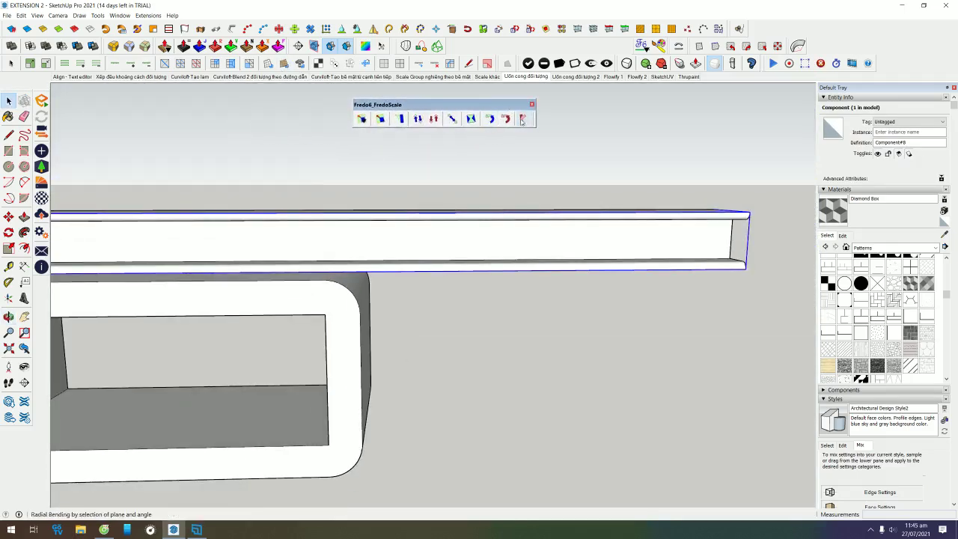
# - Bend the beam -90° from the tube's corner with the reference extended to its far end
pyautogui.click(393, 272)
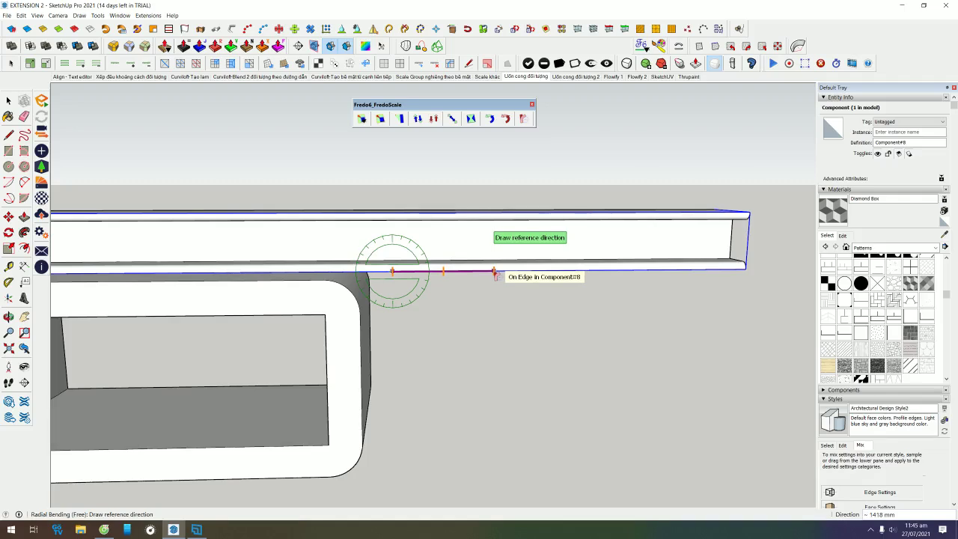
pyautogui.click(494, 274)
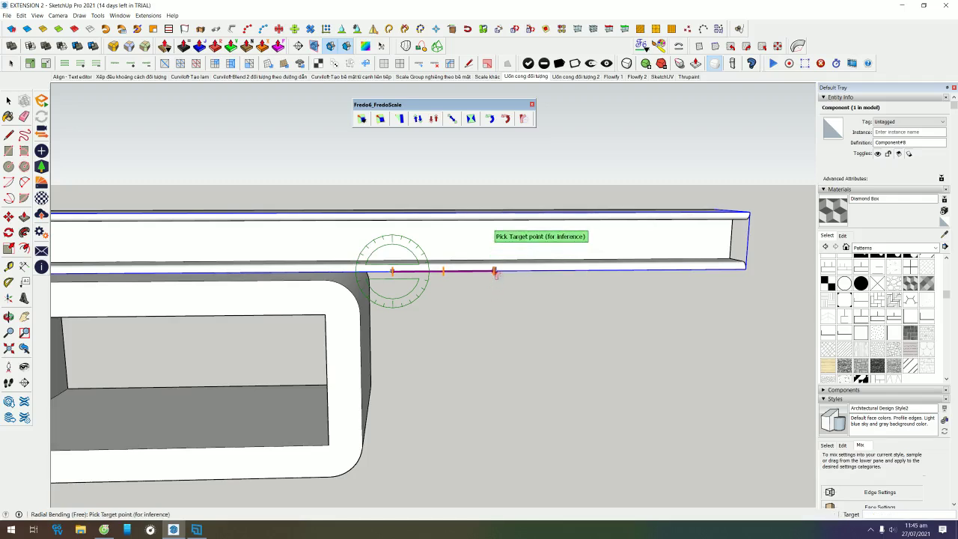
pyautogui.press('Escape')
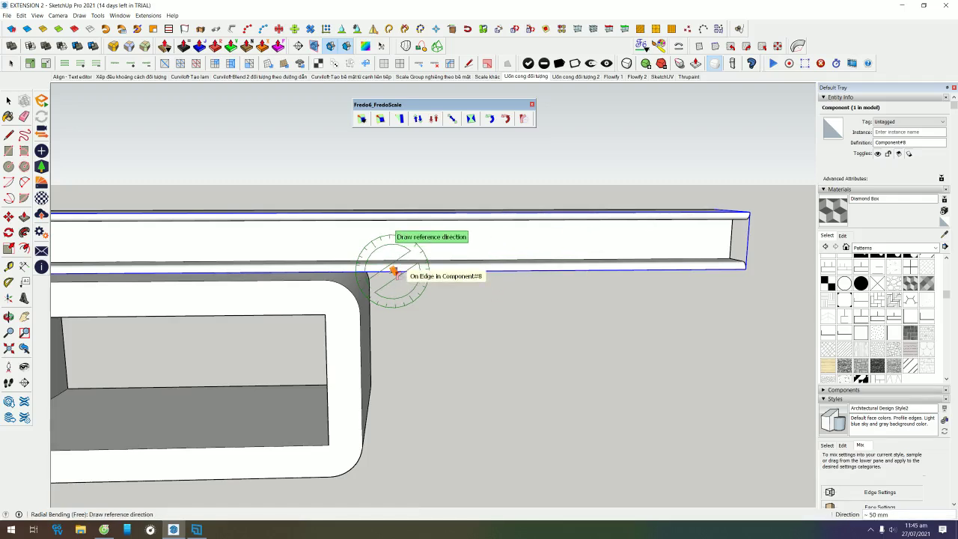
pyautogui.click(745, 271)
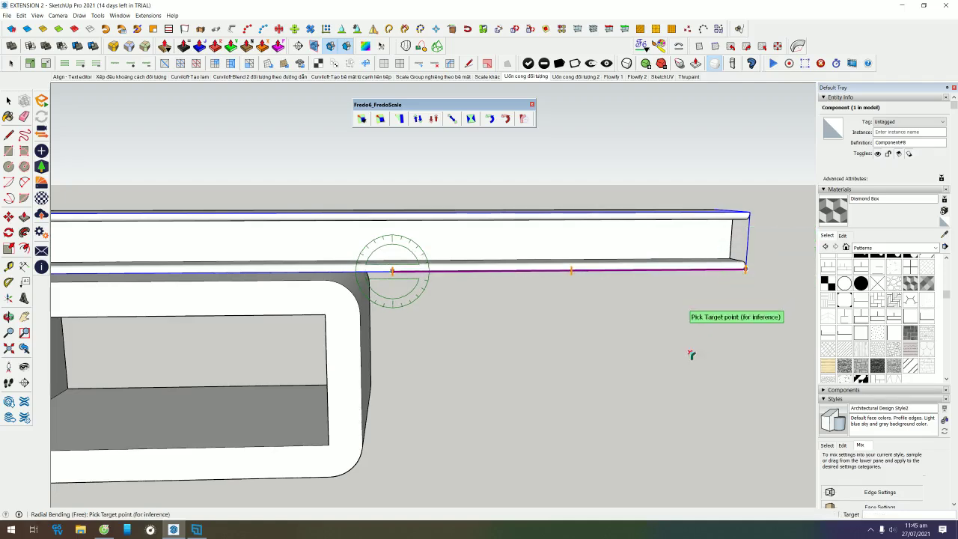
pyautogui.click(746, 269)
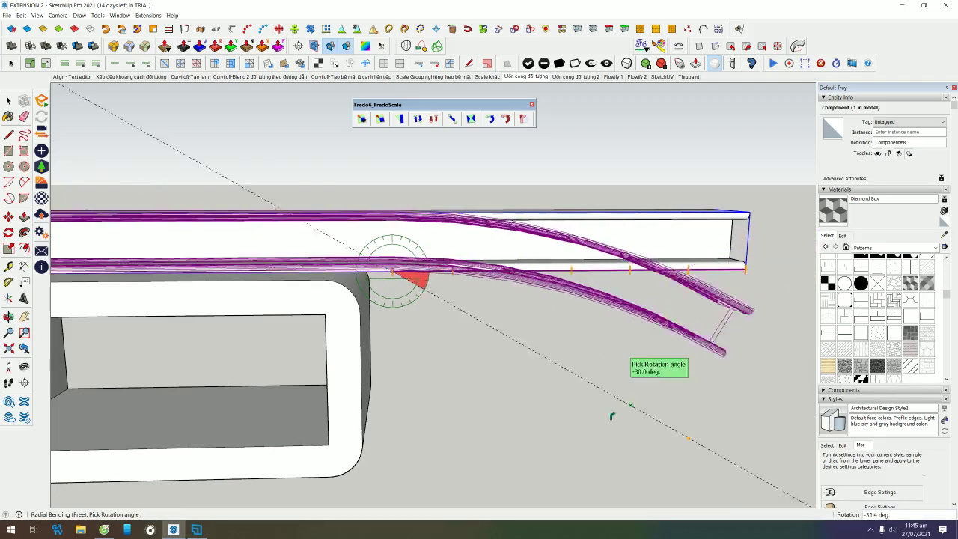
pyautogui.click(394, 496)
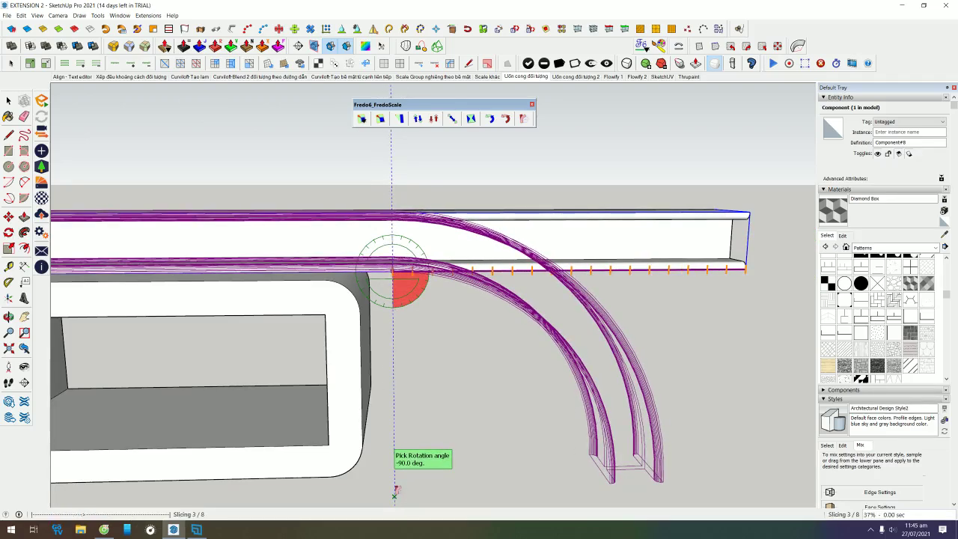
pyautogui.moveTo(466, 374); pyautogui.dragTo(492, 244, button='middle')
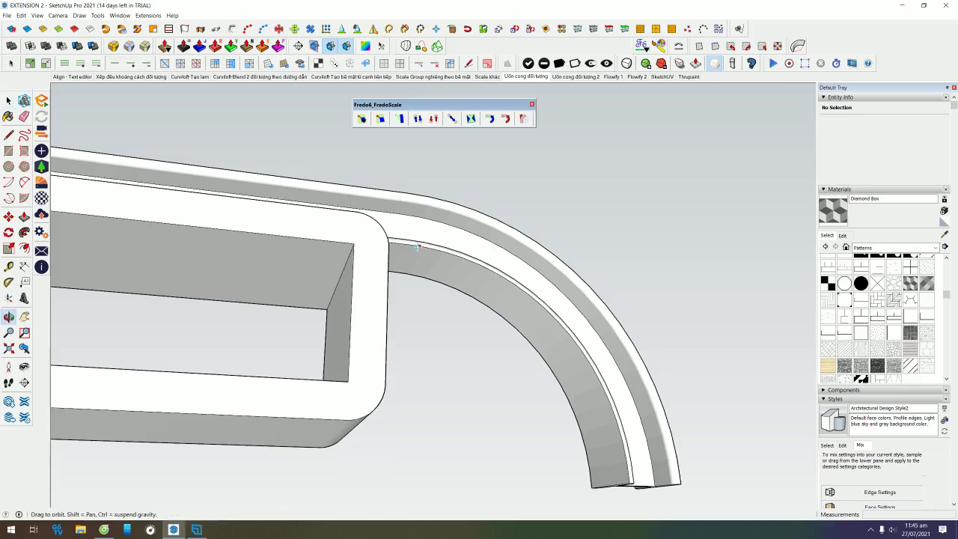
# - Undo the bend to straighten the beam and restart Radial Bending on it
pyautogui.moveTo(559, 290); pyautogui.dragTo(405, 250, button='middle')
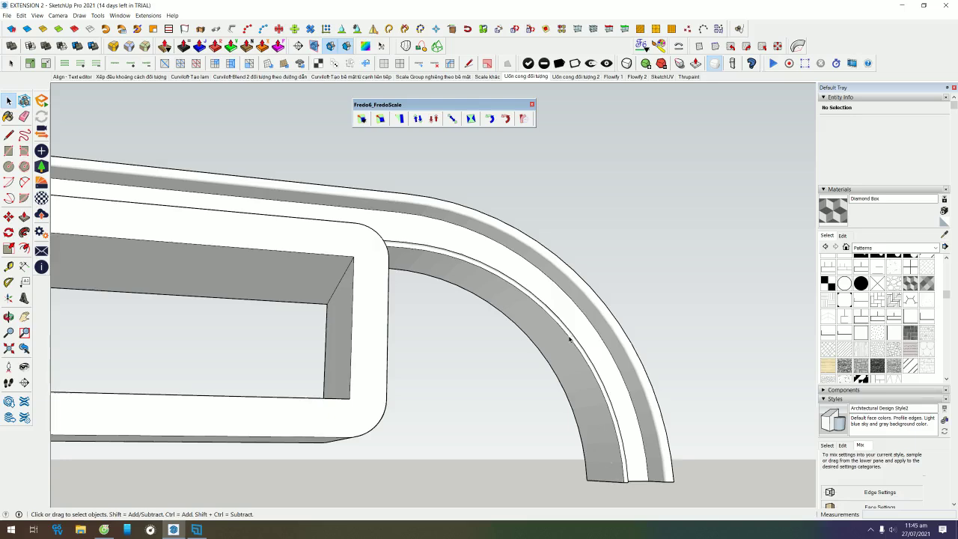
pyautogui.moveTo(477, 194); pyautogui.dragTo(452, 285, button='middle')
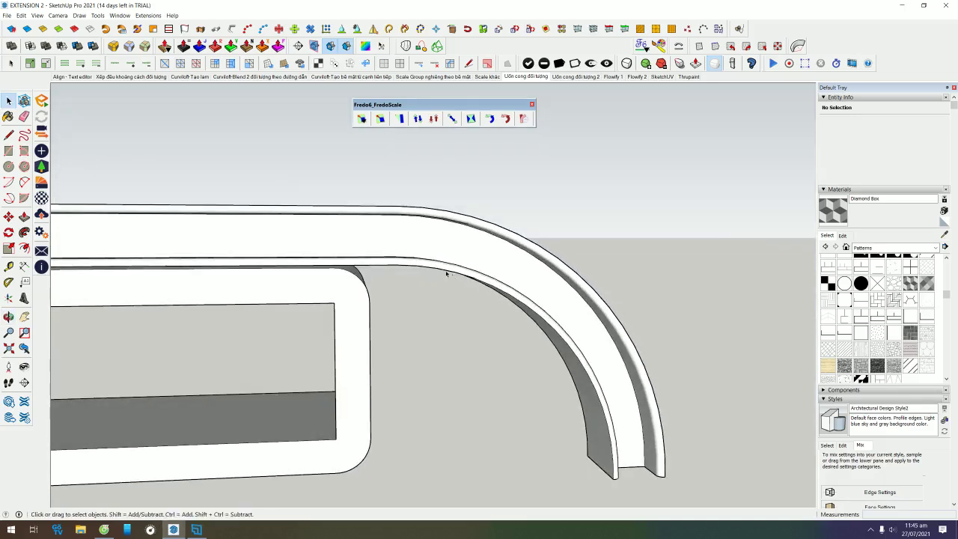
pyautogui.hotkey('ctrl', 'z')
pyautogui.click(440, 259)
pyautogui.click(452, 118)
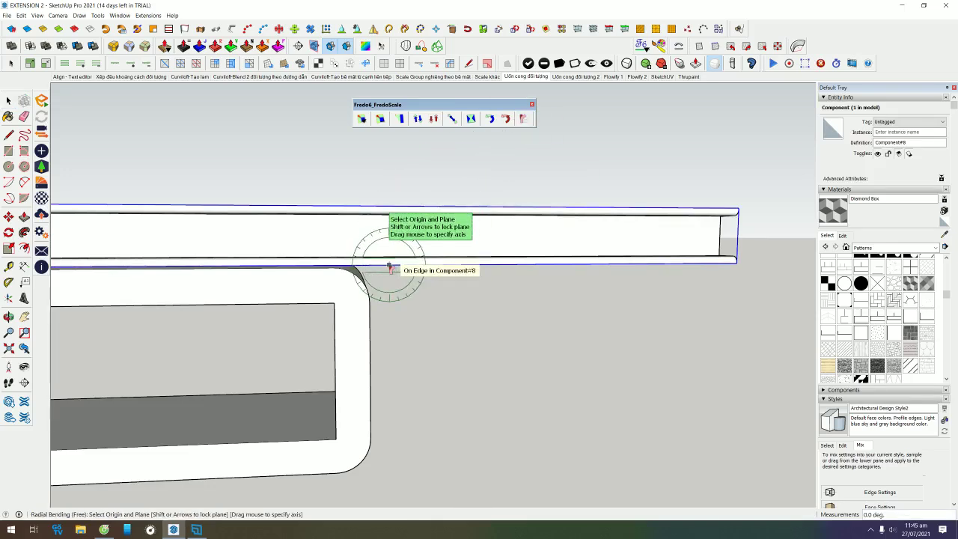
# - Change the bend's number of slices from -3 to 10 in Slicing Parameters
pyautogui.press('Tab')
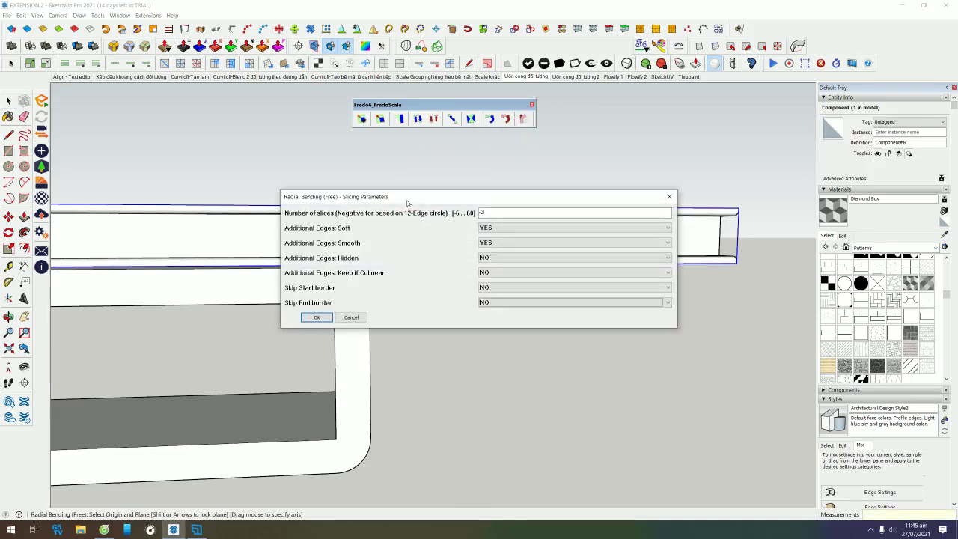
pyautogui.moveTo(407, 202); pyautogui.dragTo(434, 292)
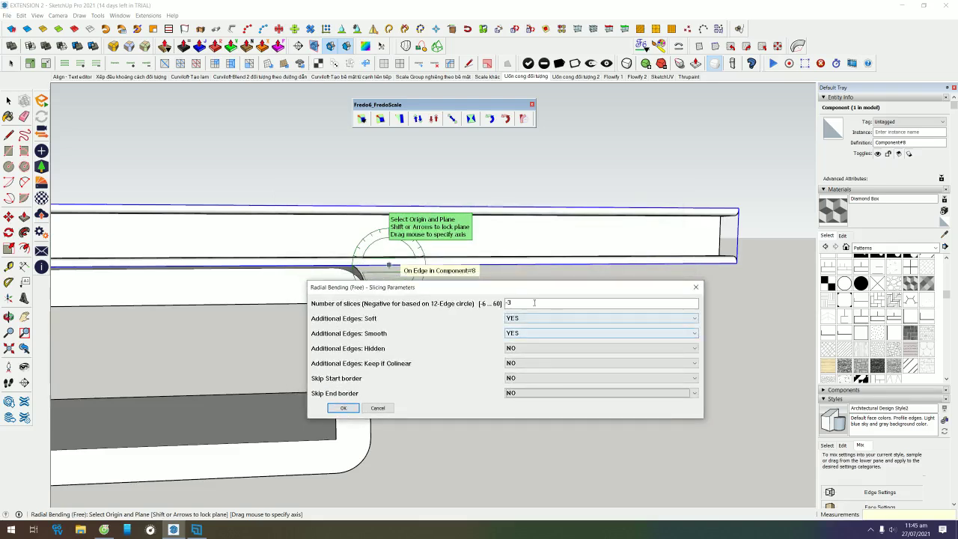
pyautogui.moveTo(536, 304); pyautogui.dragTo(492, 306)
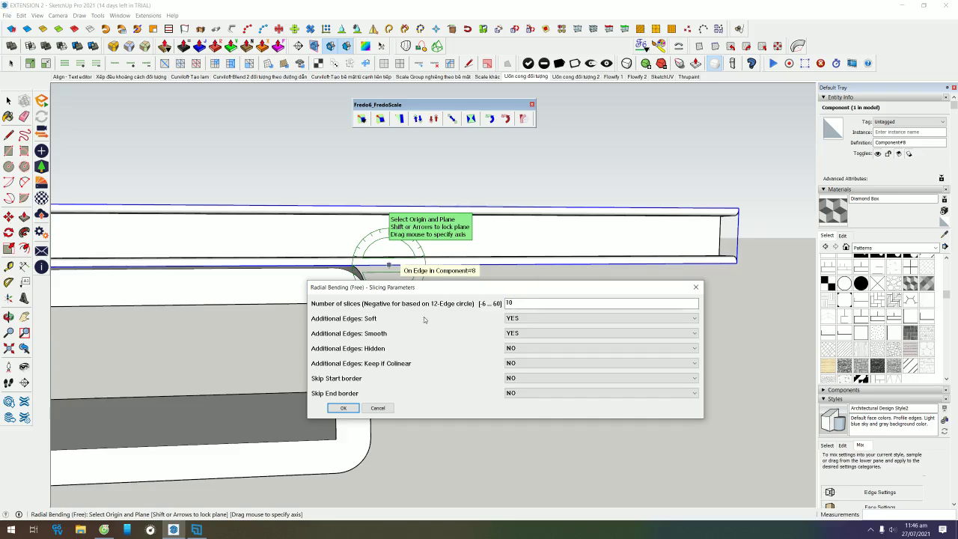
pyautogui.click(342, 408)
pyautogui.click(381, 265)
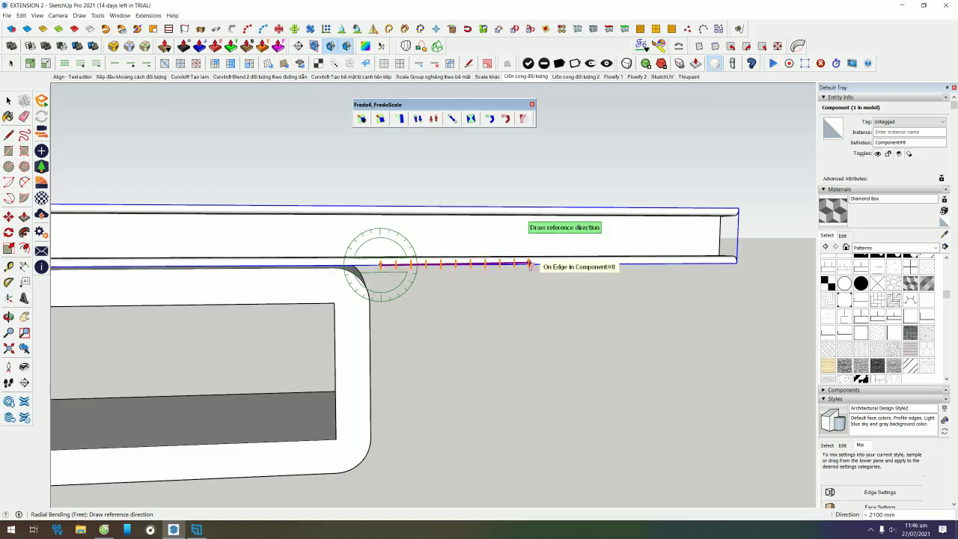
pyautogui.click(536, 265)
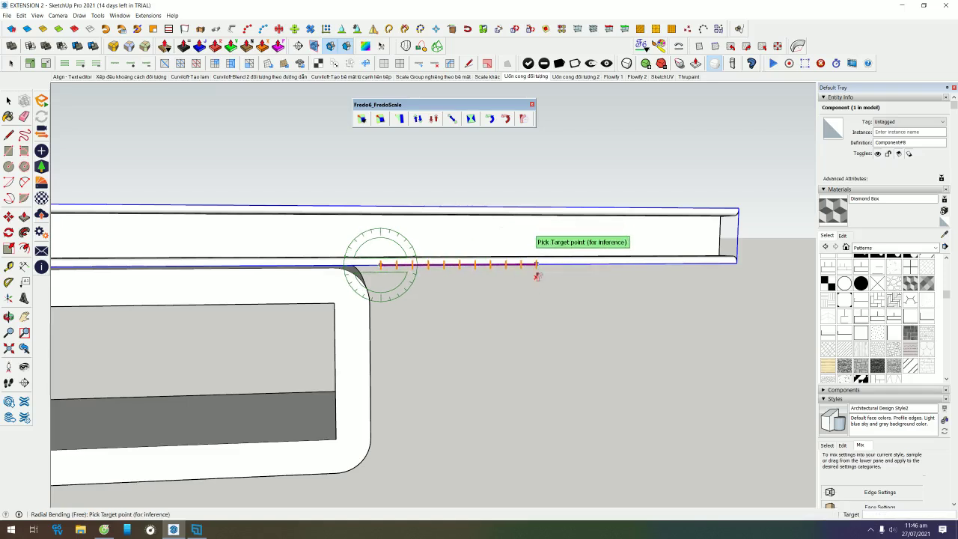
pyautogui.click(536, 267)
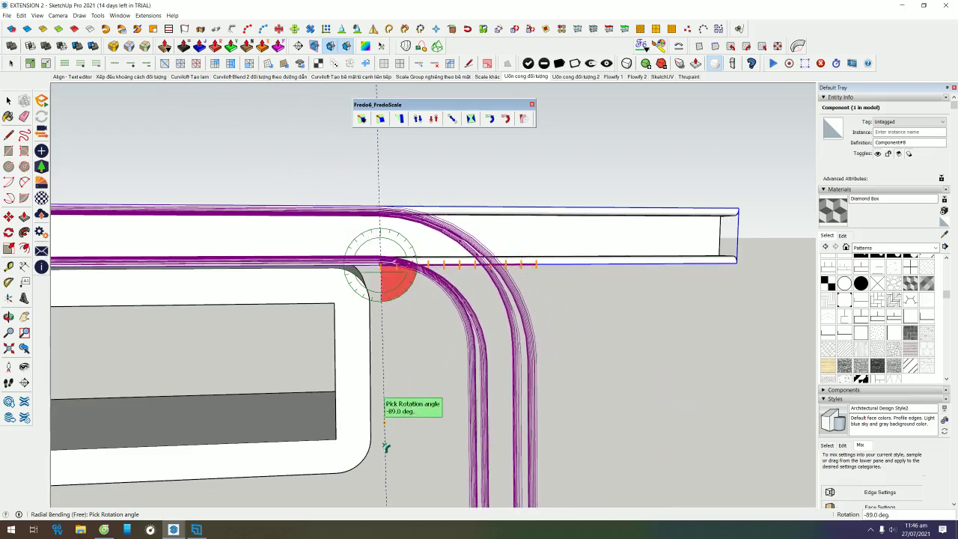
pyautogui.click(383, 454)
pyautogui.scroll(2, 453, 318)
pyautogui.scroll(1, 478, 284)
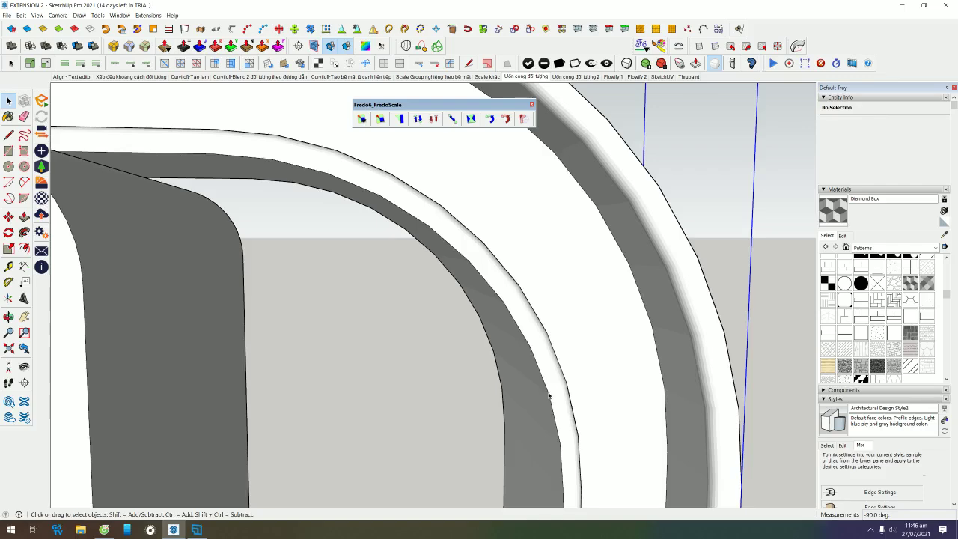
pyautogui.moveTo(557, 447)
pyautogui.mouseDown(button='middle')
pyautogui.moveTo(380, 285)
pyautogui.moveTo(516, 258)
pyautogui.moveTo(483, 208)
pyautogui.moveTo(460, 199)
pyautogui.moveTo(404, 253)
pyautogui.moveTo(430, 290)
pyautogui.mouseUp(button='middle')
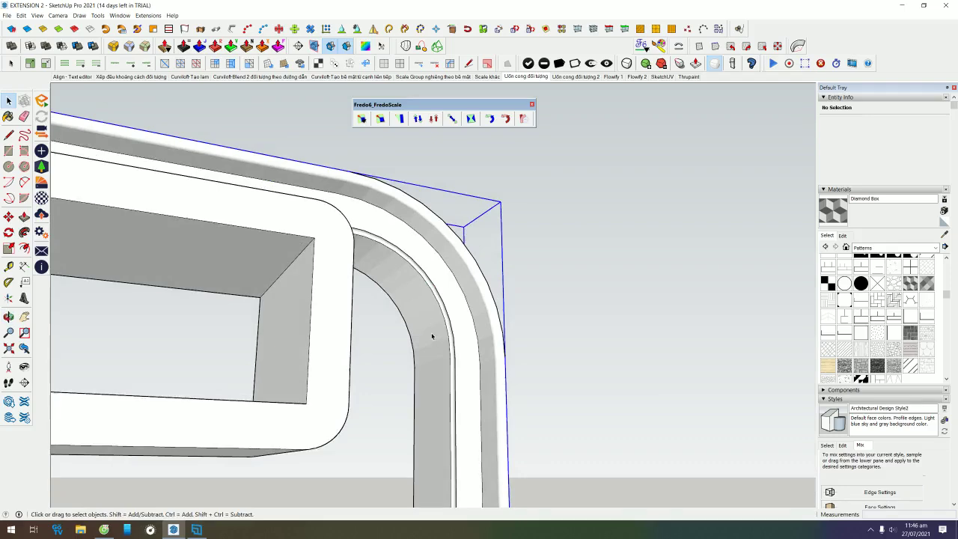
pyautogui.moveTo(435, 352)
pyautogui.mouseDown(button='middle')
pyautogui.moveTo(425, 421)
pyautogui.moveTo(494, 301)
pyautogui.moveTo(601, 271)
pyautogui.moveTo(628, 280)
pyautogui.mouseUp(button='middle')
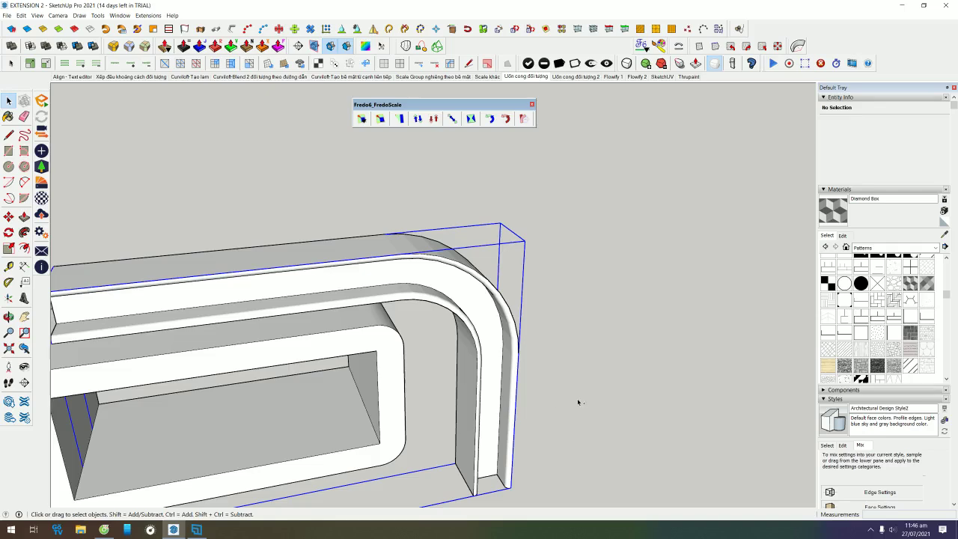
pyautogui.hotkey('ctrl', 'z')
pyautogui.moveTo(547, 336); pyautogui.dragTo(607, 95, button='middle')
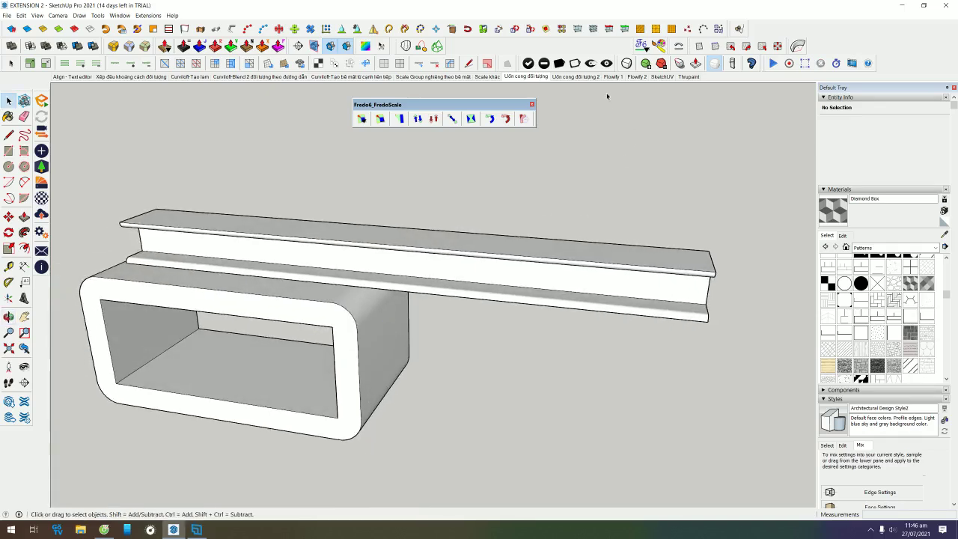
# - Open scene 'Uốn cong đối tượng 2', select and frame the Sting sword, then start Radial Bending
pyautogui.click(575, 77)
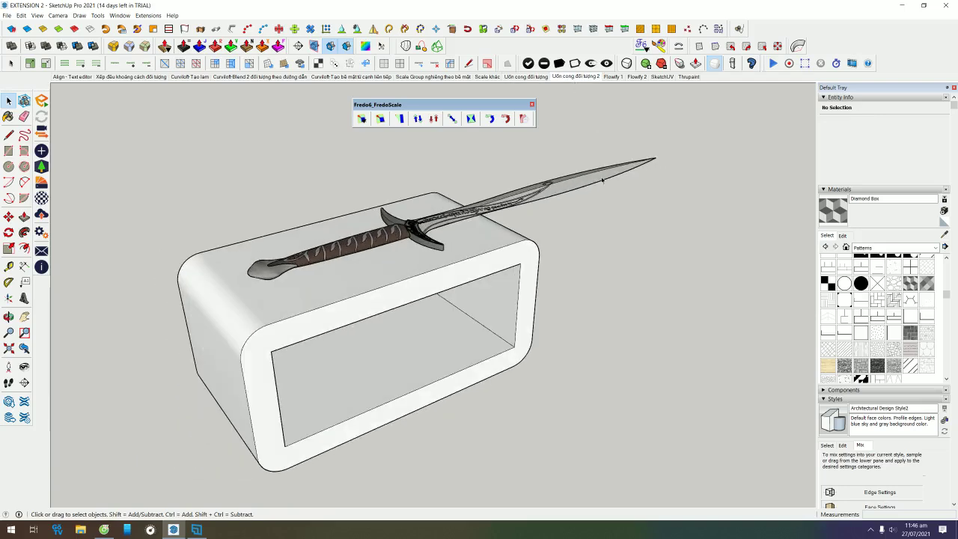
pyautogui.moveTo(589, 178); pyautogui.dragTo(589, 177)
pyautogui.moveTo(589, 178); pyautogui.dragTo(421, 304, button='middle')
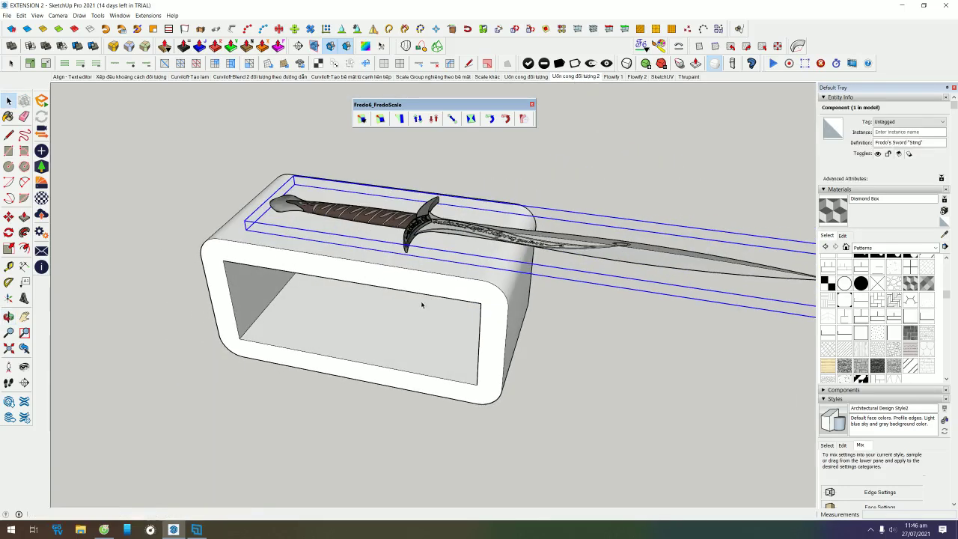
pyautogui.keyDown('shift'); pyautogui.moveTo(600, 207); pyautogui.dragTo(449, 220, button='middle'); pyautogui.keyUp('shift')
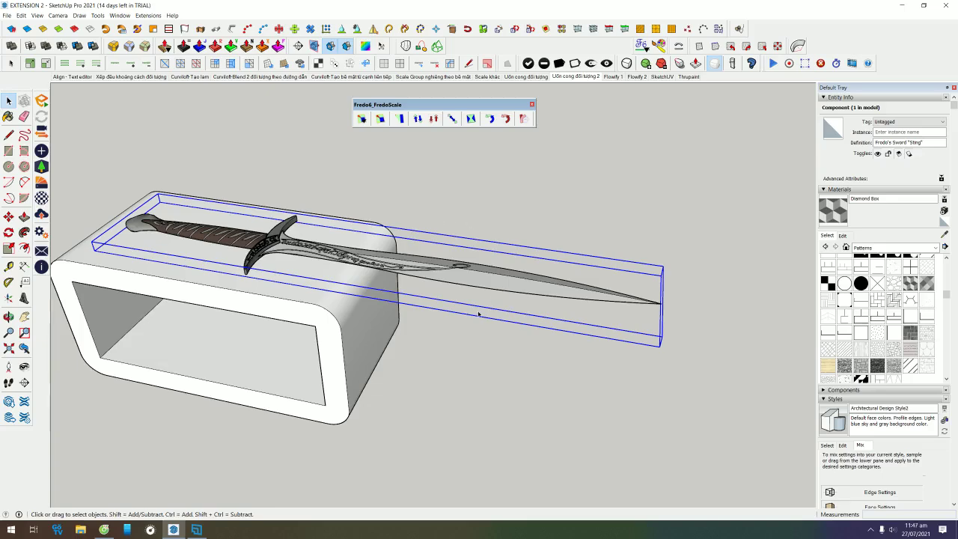
pyautogui.moveTo(478, 314); pyautogui.dragTo(452, 279, button='middle')
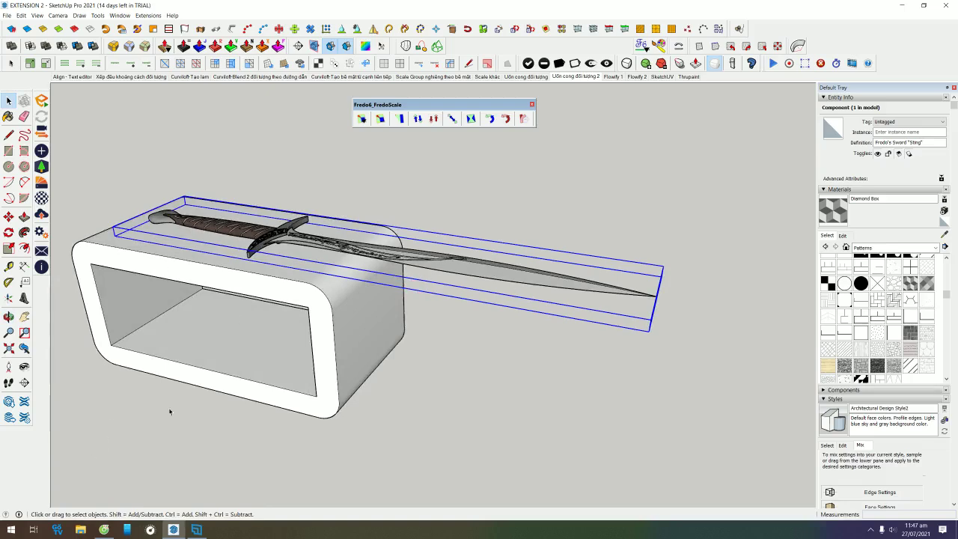
pyautogui.click(523, 118)
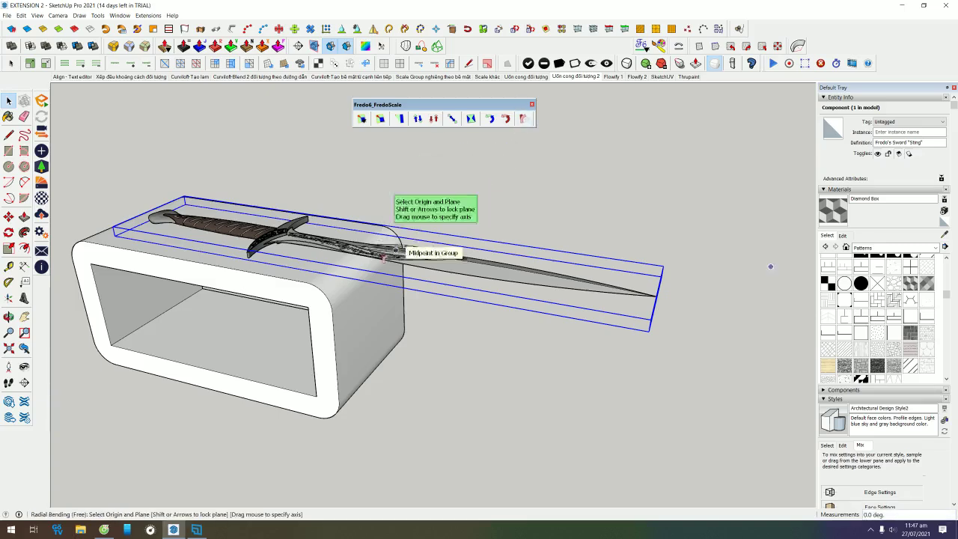
# - Abandon the first bend attempt and draw a reference line along the frame's top edge
pyautogui.click(296, 283)
pyautogui.moveTo(398, 322); pyautogui.dragTo(395, 278, button='middle')
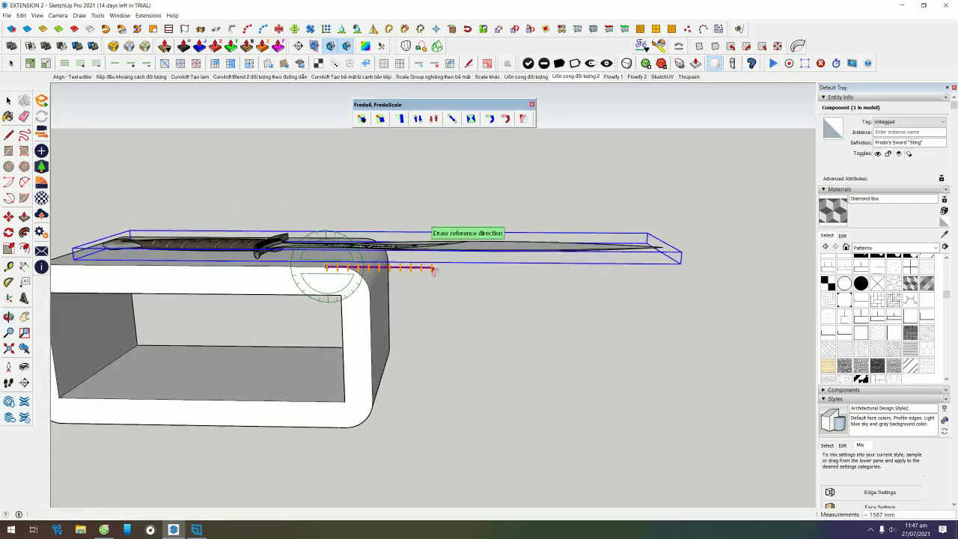
pyautogui.press('space')
pyautogui.press('l')
pyautogui.click(295, 266)
pyautogui.click(484, 266)
pyautogui.press('space')
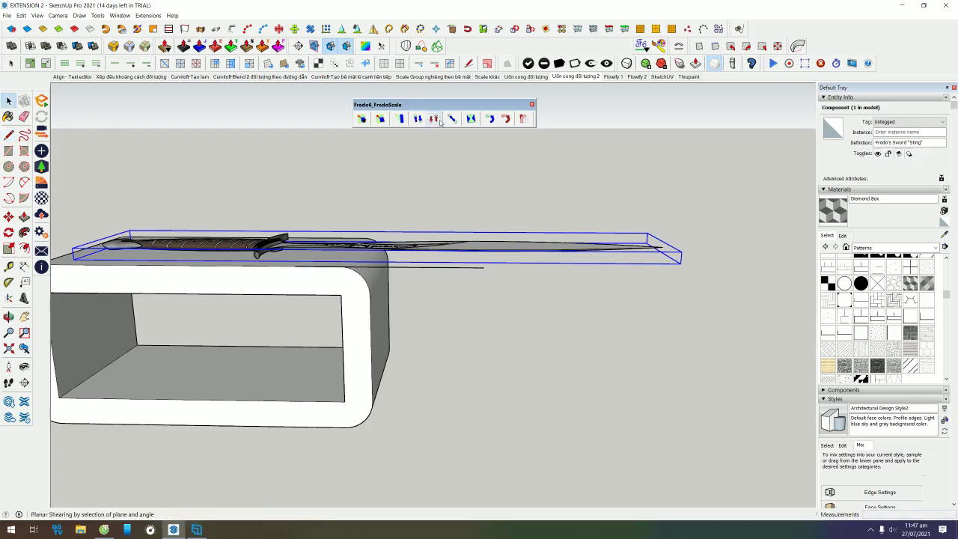
# - Radially bend the sword blade -90° over the frame's rounded end with FredoScale, setting origin and target on the guide line
pyautogui.click(522, 118)
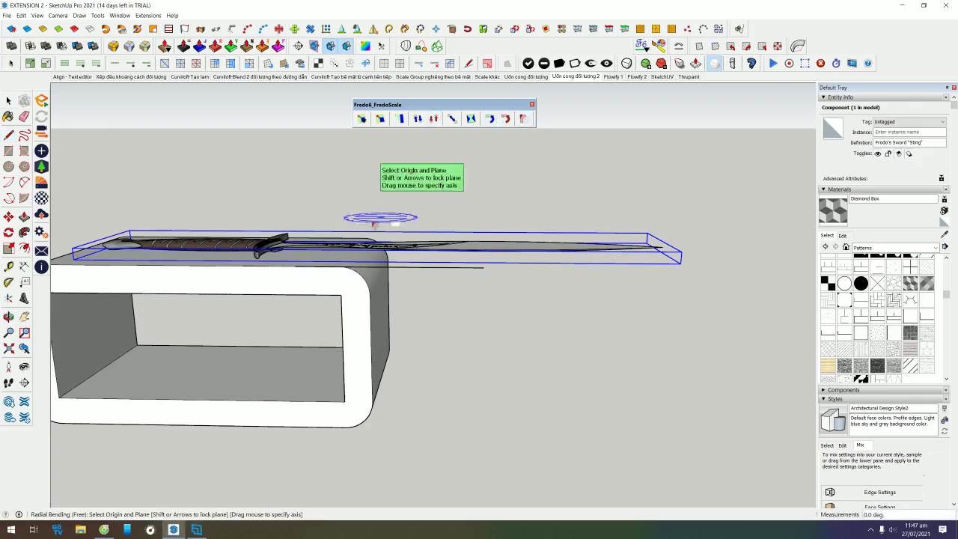
pyautogui.click(339, 267)
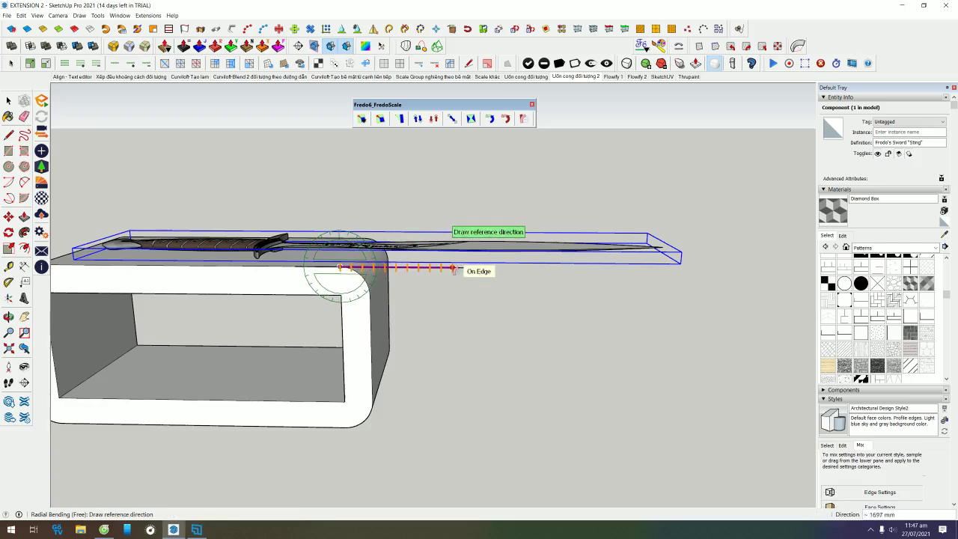
pyautogui.click(453, 270)
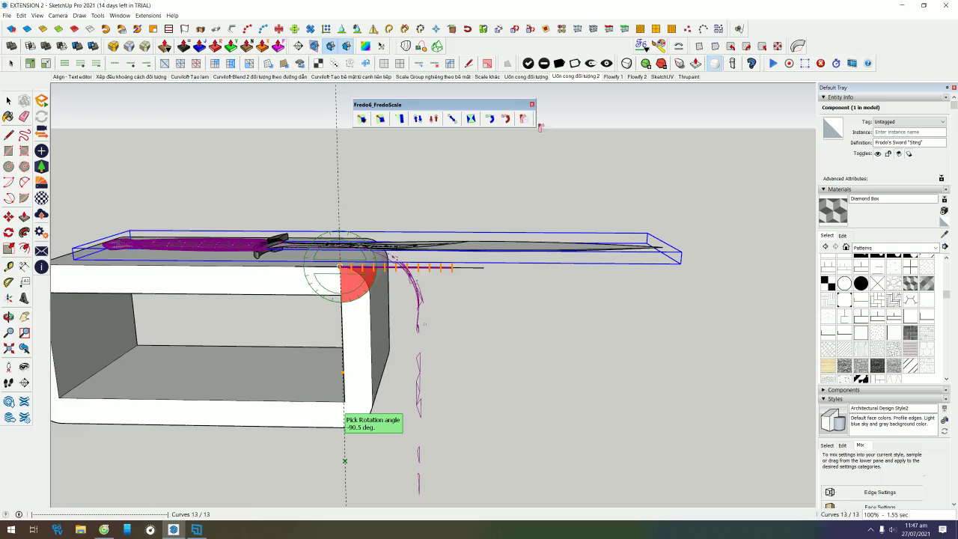
pyautogui.moveTo(493, 263)
pyautogui.mouseDown(button='middle')
pyautogui.moveTo(473, 313)
pyautogui.moveTo(479, 292)
pyautogui.moveTo(468, 265)
pyautogui.moveTo(479, 352)
pyautogui.moveTo(484, 327)
pyautogui.moveTo(419, 314)
pyautogui.mouseUp(button='middle')
pyautogui.click(407, 218)
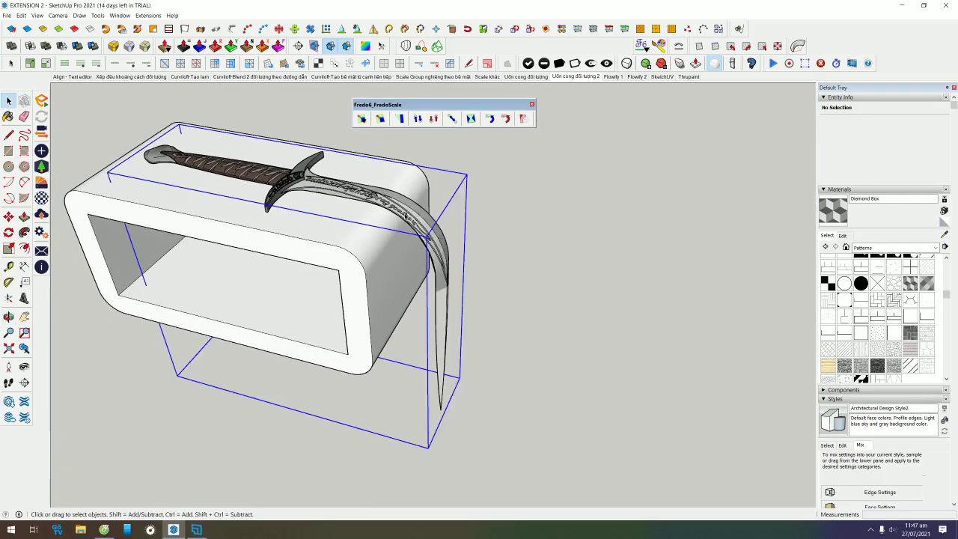
pyautogui.moveTo(490, 356)
pyautogui.mouseDown(button='middle')
pyautogui.moveTo(428, 274)
pyautogui.moveTo(613, 267)
pyautogui.moveTo(582, 295)
pyautogui.moveTo(599, 332)
pyautogui.moveTo(473, 413)
pyautogui.moveTo(438, 247)
pyautogui.mouseUp(button='middle')
pyautogui.moveTo(465, 383); pyautogui.dragTo(443, 318, button='middle')
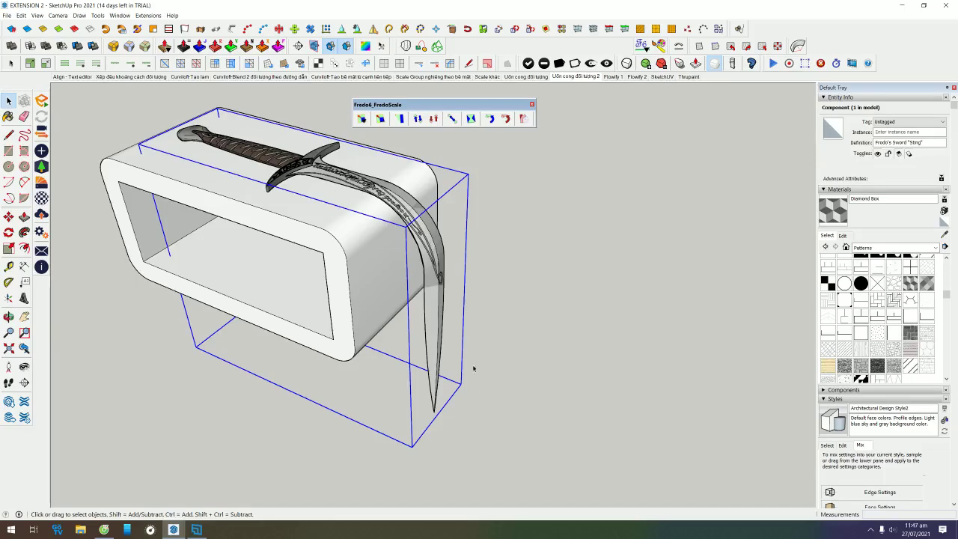
pyautogui.moveTo(482, 346); pyautogui.dragTo(594, 297, button='middle')
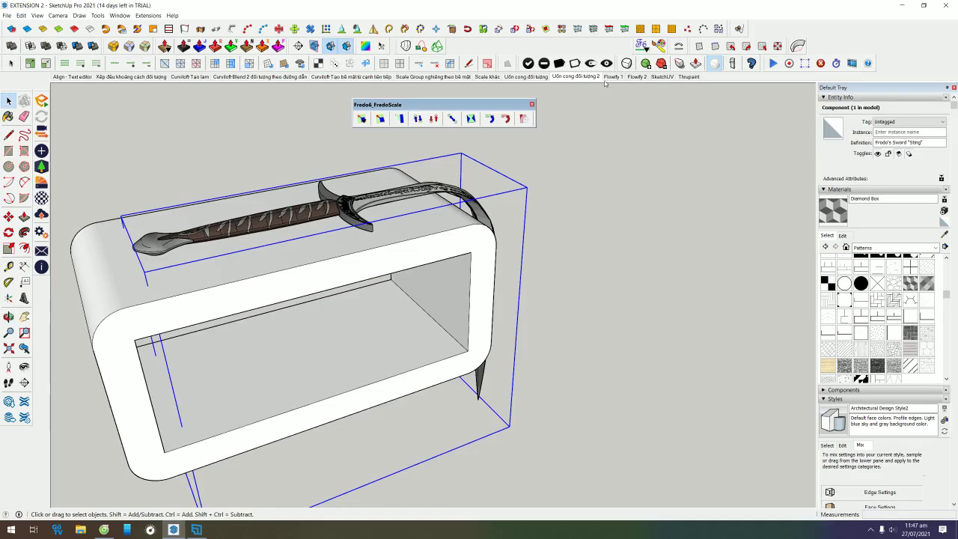
pyautogui.moveTo(606, 89)
pyautogui.mouseDown(button='middle')
pyautogui.moveTo(534, 357)
pyautogui.moveTo(483, 357)
pyautogui.moveTo(496, 419)
pyautogui.mouseUp(button='middle')
pyautogui.scroll(-4, 534, 357)
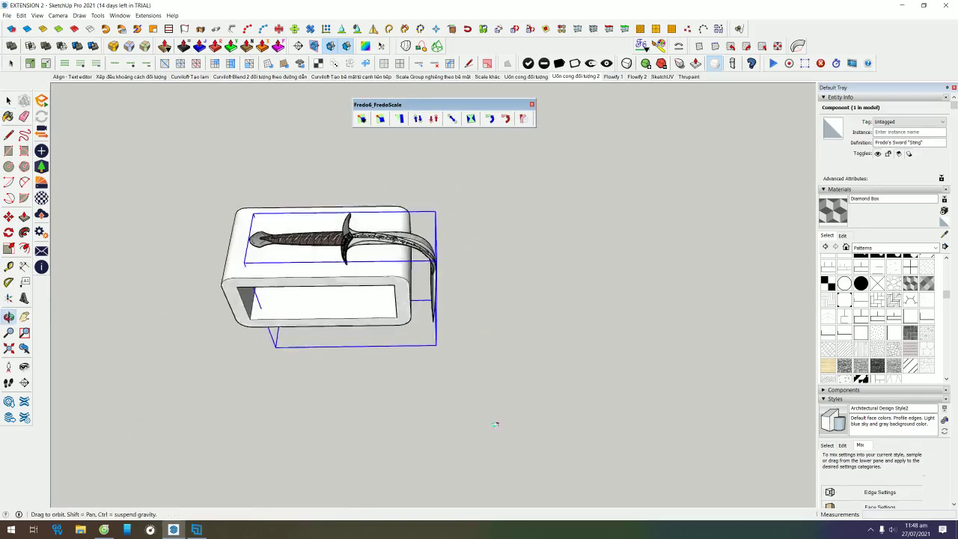
pyautogui.click(24, 166)
# - Draw a hexagon with Polygon and offset an inner outline inside it
pyautogui.moveTo(559, 444); pyautogui.dragTo(545, 203, button='middle')
pyautogui.click(528, 280)
pyautogui.click(547, 274)
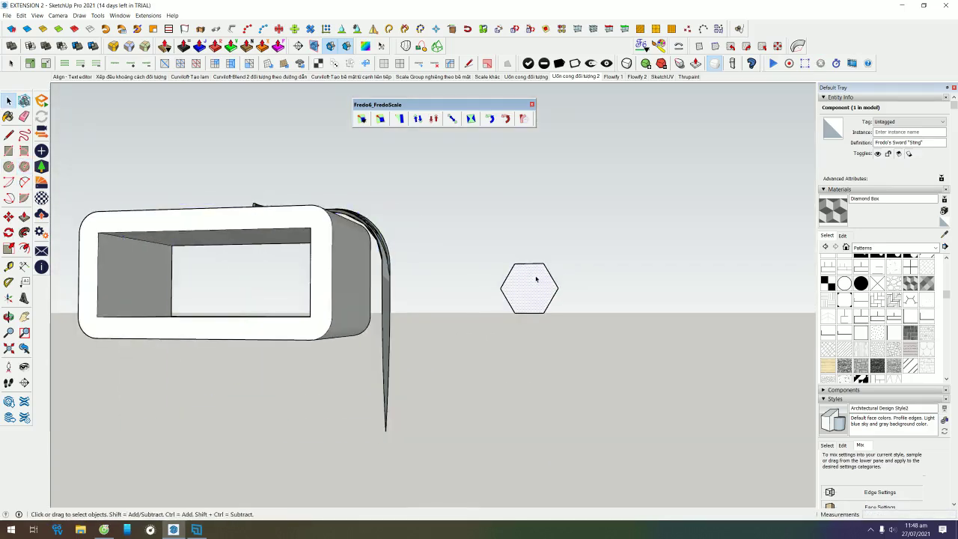
pyautogui.press('f')
pyautogui.moveTo(547, 273); pyautogui.dragTo(540, 280)
pyautogui.press('space')
# - Copy the outlined hexagon so the copy sits corner to corner beside the original
pyautogui.scroll(2, 536, 284)
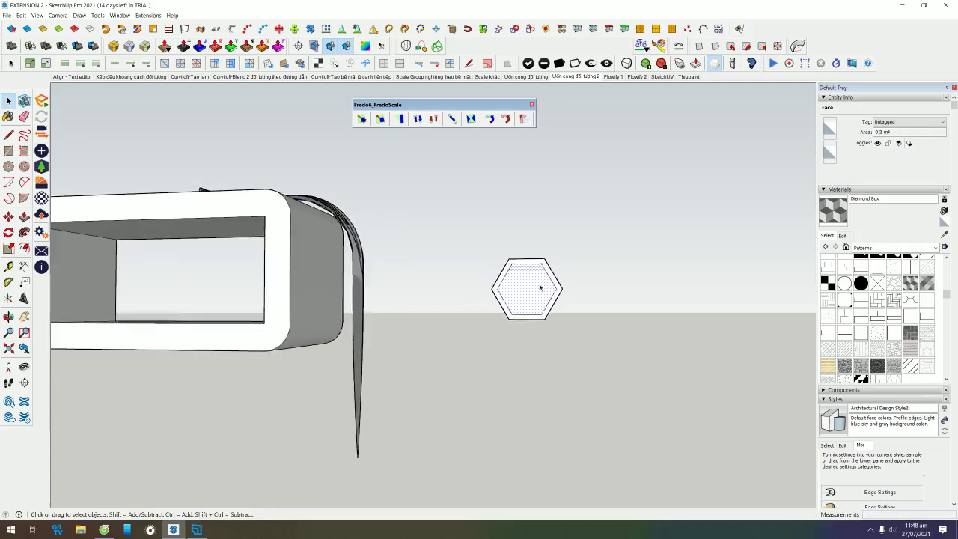
pyautogui.moveTo(487, 234); pyautogui.dragTo(626, 421)
pyautogui.moveTo(626, 421); pyautogui.dragTo(481, 274, button='middle')
pyautogui.moveTo(455, 231); pyautogui.dragTo(642, 467)
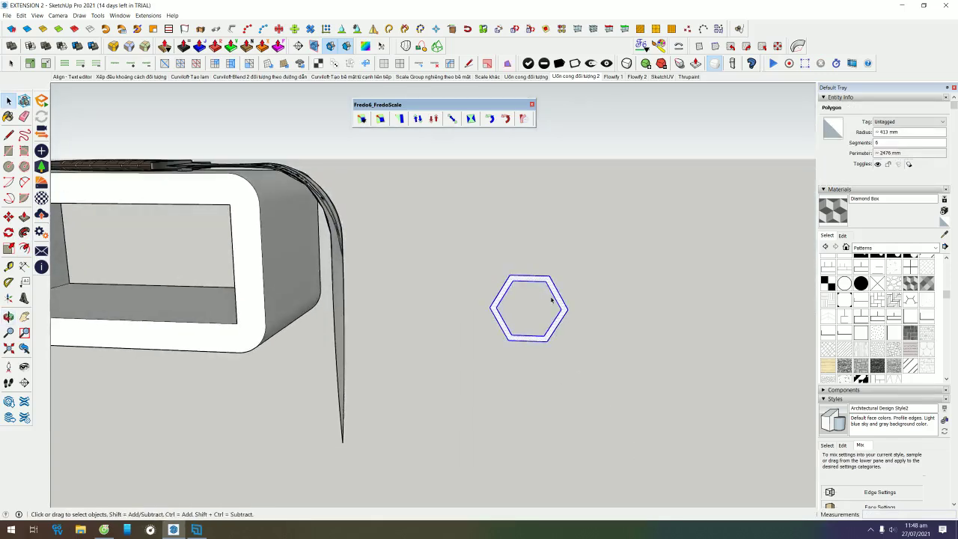
pyautogui.press('m')
pyautogui.press('ctrl')
pyautogui.click(510, 275)
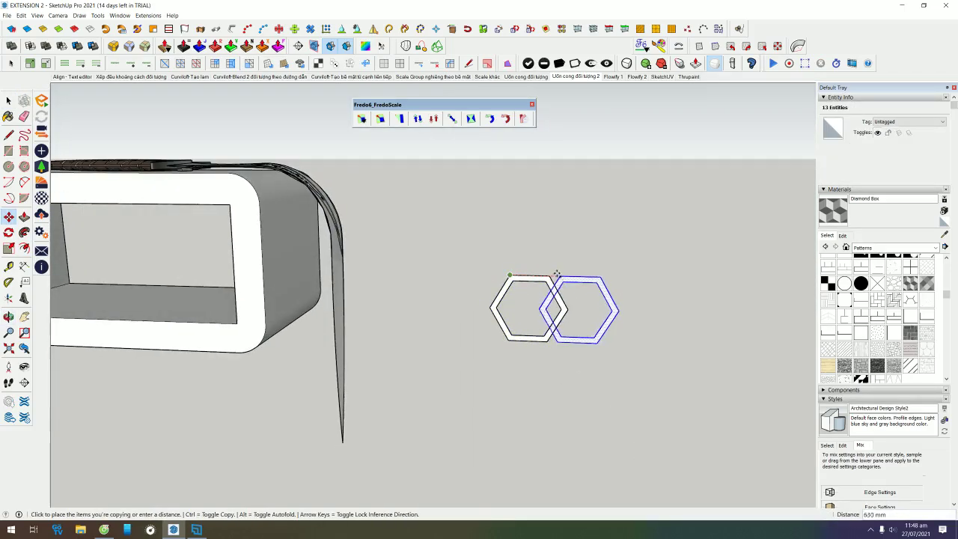
pyautogui.click(566, 311)
pyautogui.press('space')
# - Copy the hexagon pair along the row as a 5-copy array
pyautogui.moveTo(450, 235); pyautogui.dragTo(705, 447)
pyautogui.moveTo(568, 242); pyautogui.dragTo(565, 250, button='middle')
pyautogui.press('m')
pyautogui.press('ctrl')
pyautogui.click(490, 309)
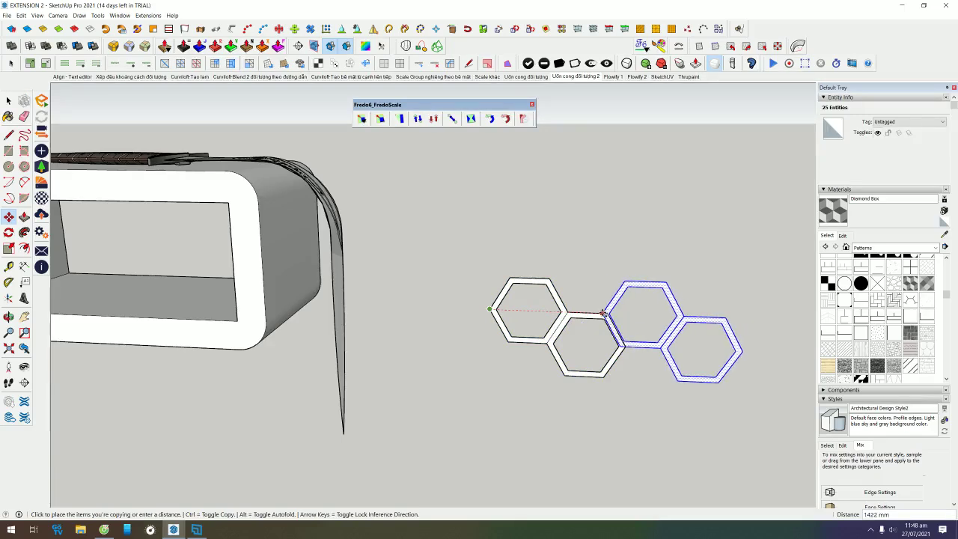
pyautogui.click(608, 313)
pyautogui.press('Return')
pyautogui.press('space')
# - Copy the whole hexagon row downward as a 3-copy array to form the honeycomb panel
pyautogui.scroll(-3, 442, 212)
pyautogui.scroll(-3, 507, 177)
pyautogui.moveTo(399, 166); pyautogui.dragTo(648, 288)
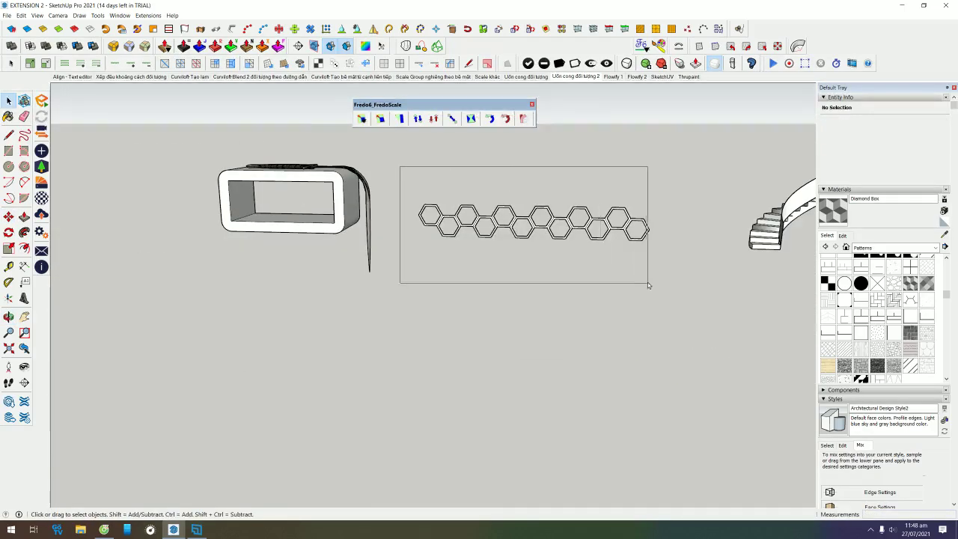
pyautogui.scroll(2, 648, 242)
pyautogui.press('m')
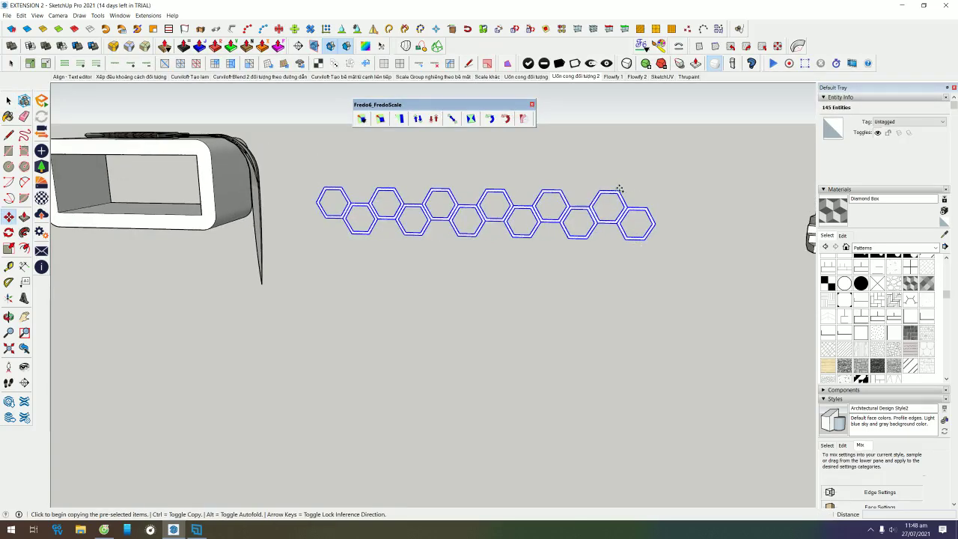
pyautogui.click(619, 189)
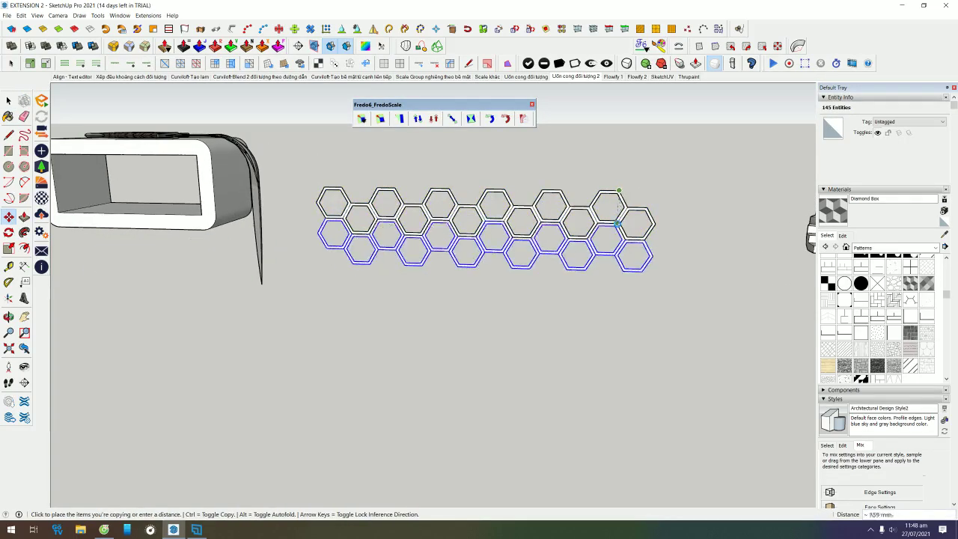
pyautogui.click(618, 225)
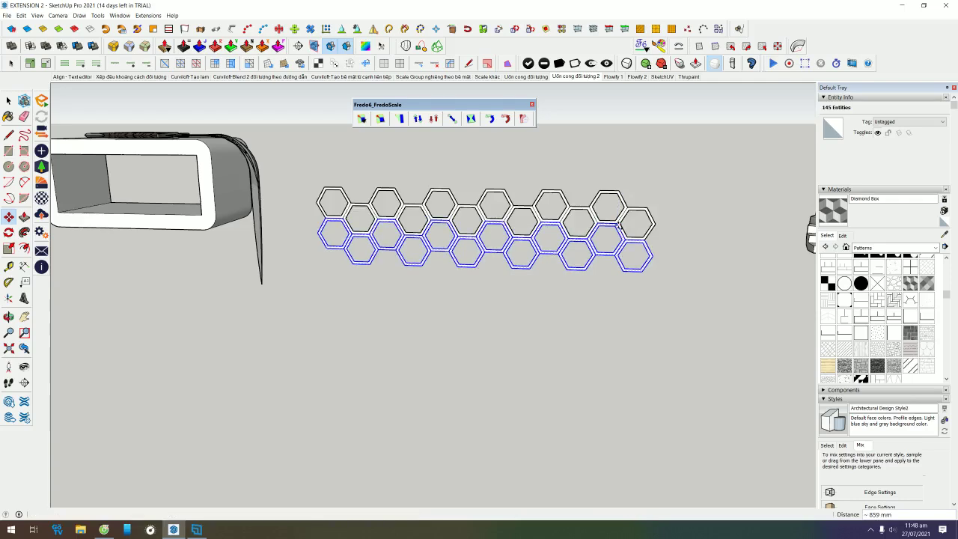
pyautogui.write('*3')
pyautogui.press('Return')
pyautogui.press('space')
pyautogui.click(526, 353)
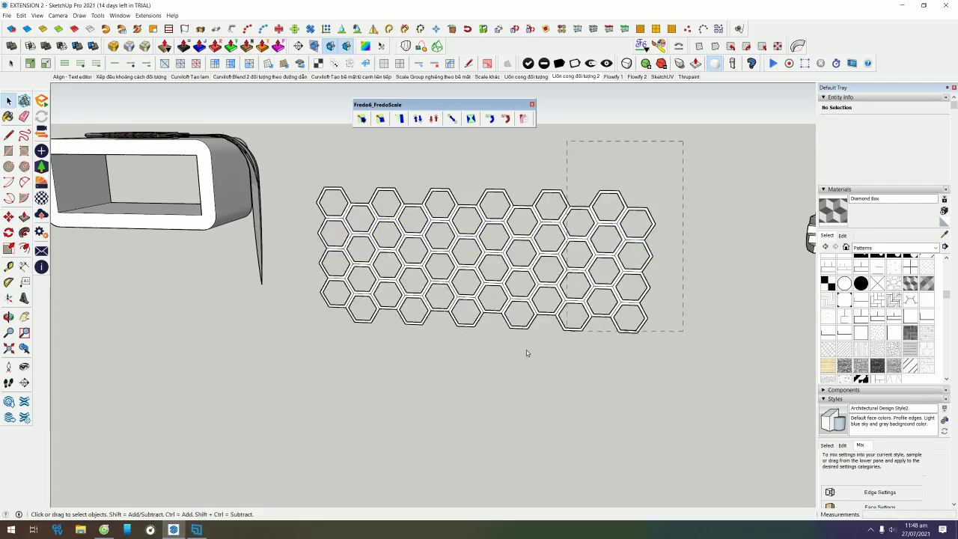
pyautogui.moveTo(282, 369); pyautogui.dragTo(282, 369)
# - Group all the hexagon rows into a single object
pyautogui.moveTo(282, 369)
pyautogui.mouseDown(button='middle')
pyautogui.moveTo(496, 372)
pyautogui.moveTo(610, 224)
pyautogui.mouseUp(button='middle')
pyautogui.press('g')
pyautogui.moveTo(517, 449)
pyautogui.mouseDown(button='middle')
pyautogui.moveTo(352, 306)
pyautogui.moveTo(309, 225)
pyautogui.mouseUp(button='middle')
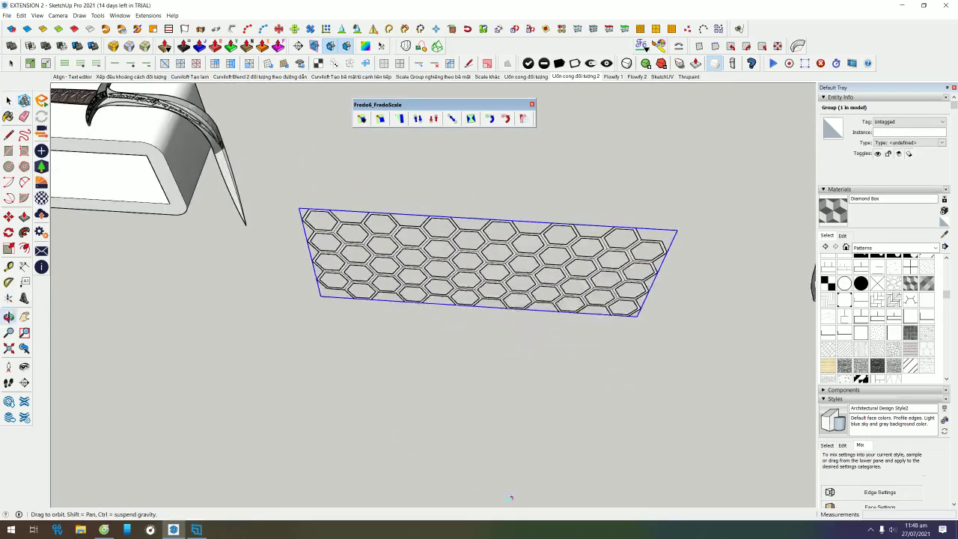
# - Rotate the honeycomb group 90° with Move's rotation grip so it lies flat on the ground
pyautogui.moveTo(299, 198); pyautogui.dragTo(630, 289, button='middle')
pyautogui.press('m')
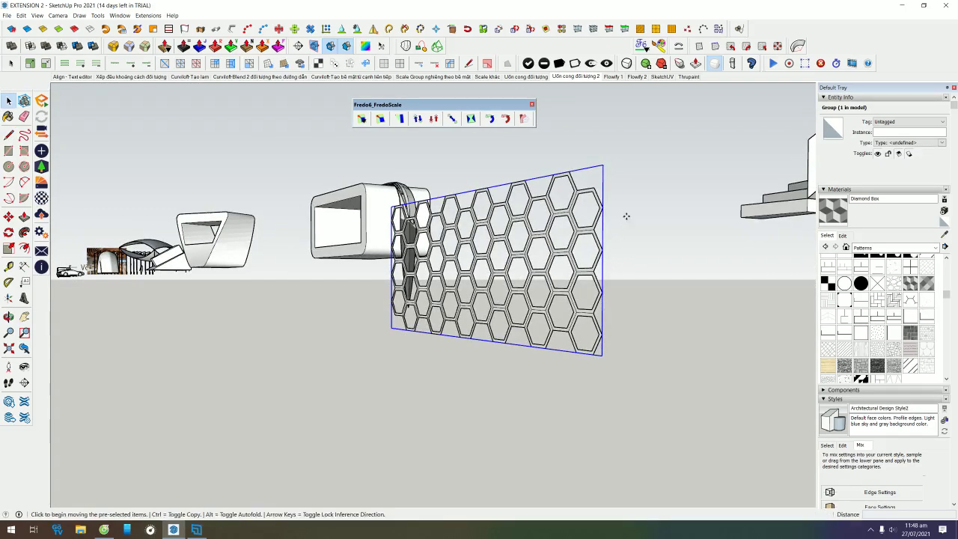
pyautogui.click(603, 184)
pyautogui.click(640, 261)
pyautogui.press('space')
pyautogui.moveTo(640, 260)
pyautogui.mouseDown(button='middle')
pyautogui.moveTo(566, 374)
pyautogui.moveTo(407, 303)
pyautogui.moveTo(267, 317)
pyautogui.moveTo(486, 292)
pyautogui.moveTo(471, 365)
pyautogui.moveTo(471, 230)
pyautogui.mouseUp(button='middle')
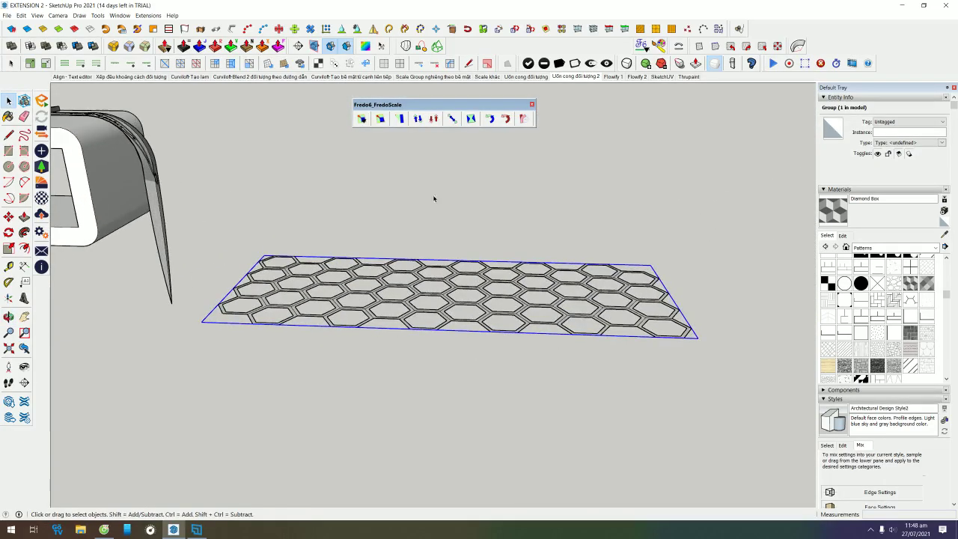
# - Radially bend the hexagon panel 90° downward in the vertical plane with FredoScale
pyautogui.click(522, 118)
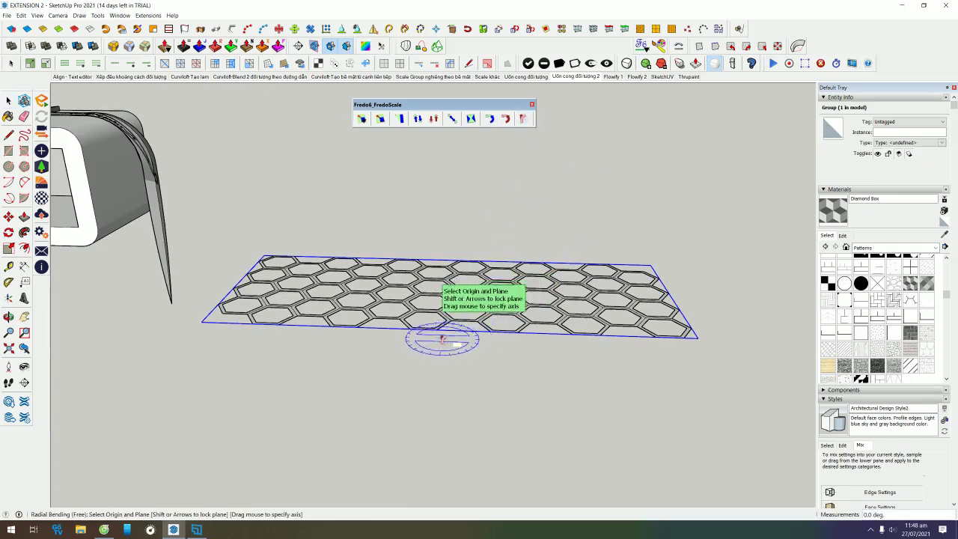
pyautogui.press('Left')
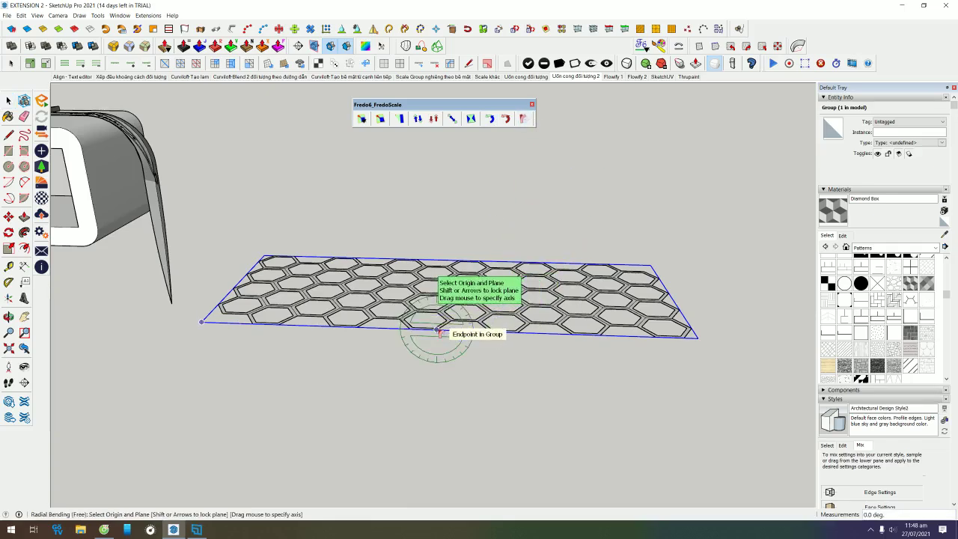
pyautogui.click(439, 330)
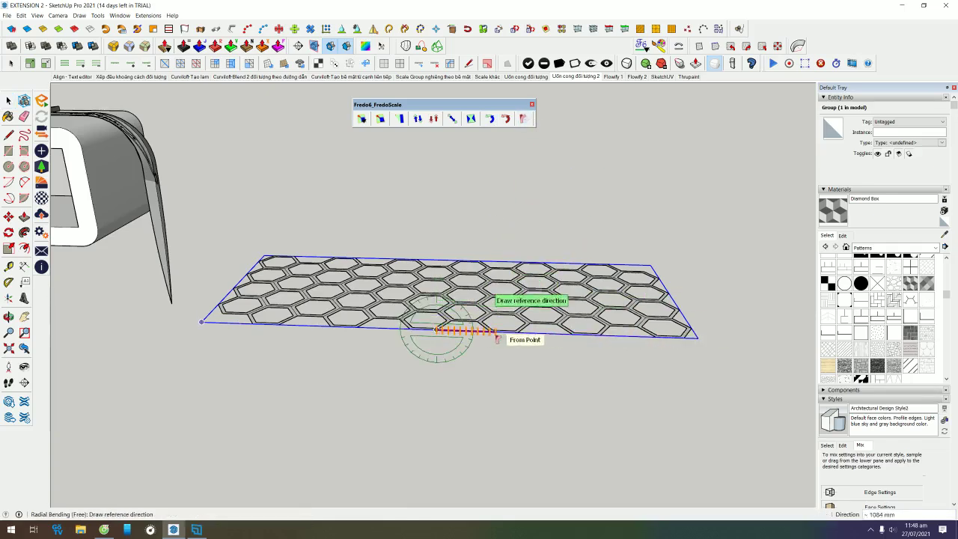
pyautogui.click(518, 334)
pyautogui.click(519, 334)
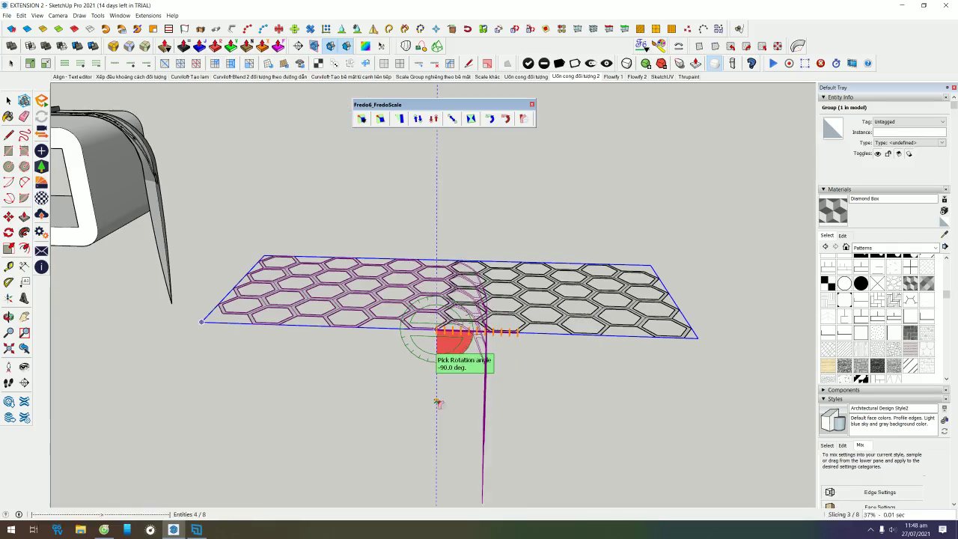
pyautogui.click(437, 403)
# - Rotate the bent hexagon panel 180° about a centre on the panel
pyautogui.moveTo(602, 353); pyautogui.dragTo(545, 383, button='middle')
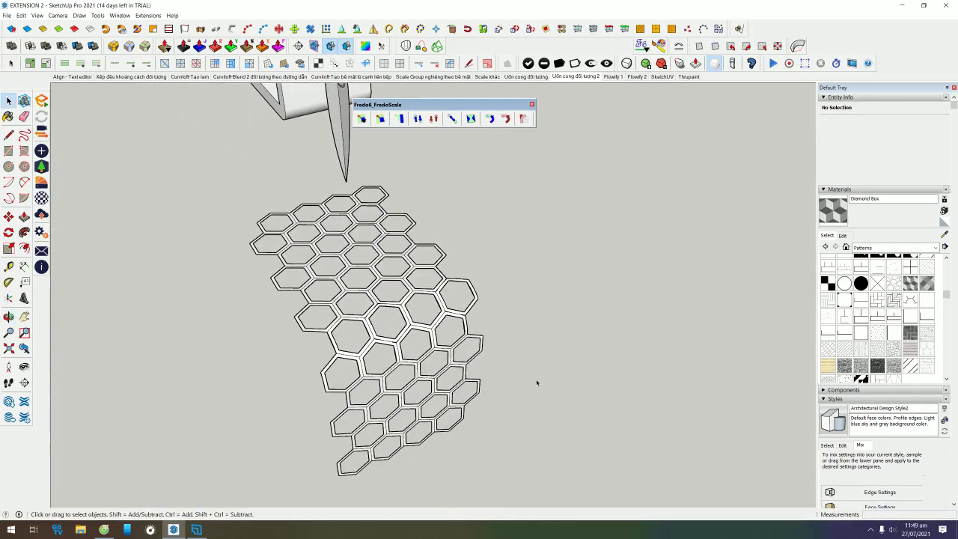
pyautogui.moveTo(390, 417)
pyautogui.mouseDown(button='middle')
pyautogui.moveTo(585, 428)
pyautogui.moveTo(629, 391)
pyautogui.moveTo(626, 400)
pyautogui.moveTo(639, 398)
pyautogui.moveTo(582, 262)
pyautogui.mouseUp(button='middle')
pyautogui.moveTo(620, 313)
pyautogui.mouseDown(button='middle')
pyautogui.moveTo(581, 310)
pyautogui.moveTo(528, 272)
pyautogui.mouseUp(button='middle')
pyautogui.moveTo(487, 338)
pyautogui.mouseDown(button='middle')
pyautogui.moveTo(651, 294)
pyautogui.moveTo(655, 331)
pyautogui.moveTo(503, 270)
pyautogui.mouseUp(button='middle')
pyautogui.press('q')
pyautogui.click(470, 318)
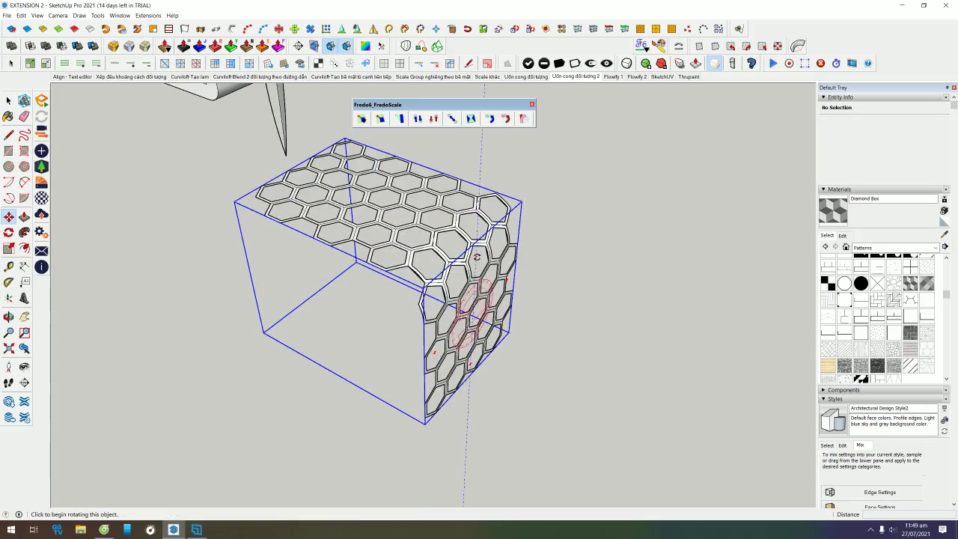
pyautogui.click(477, 258)
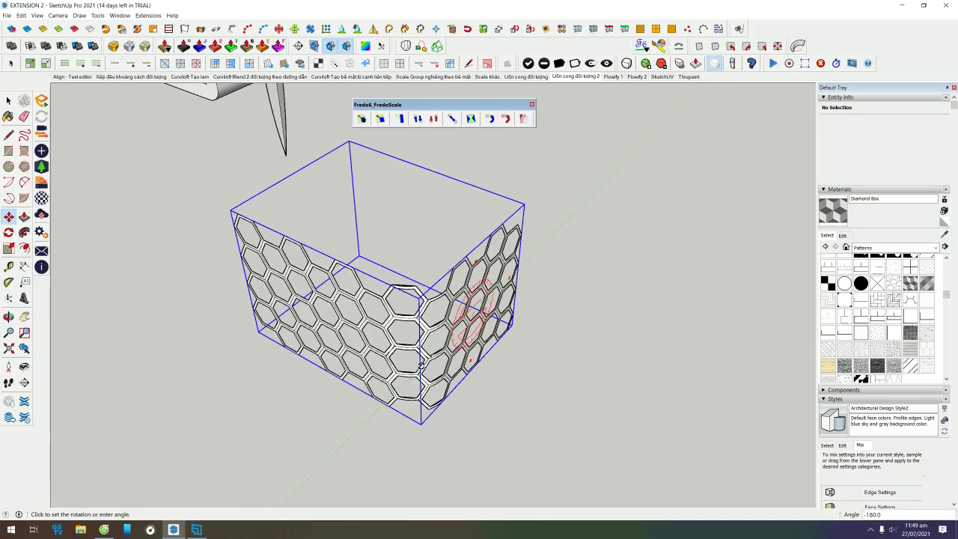
pyautogui.click(421, 364)
# - Inspect the turned panel from the front, then switch to the Flowify 1 scene
pyautogui.press('space')
pyautogui.moveTo(686, 316)
pyautogui.mouseDown(button='middle')
pyautogui.moveTo(603, 337)
pyautogui.moveTo(337, 338)
pyautogui.moveTo(401, 313)
pyautogui.mouseUp(button='middle')
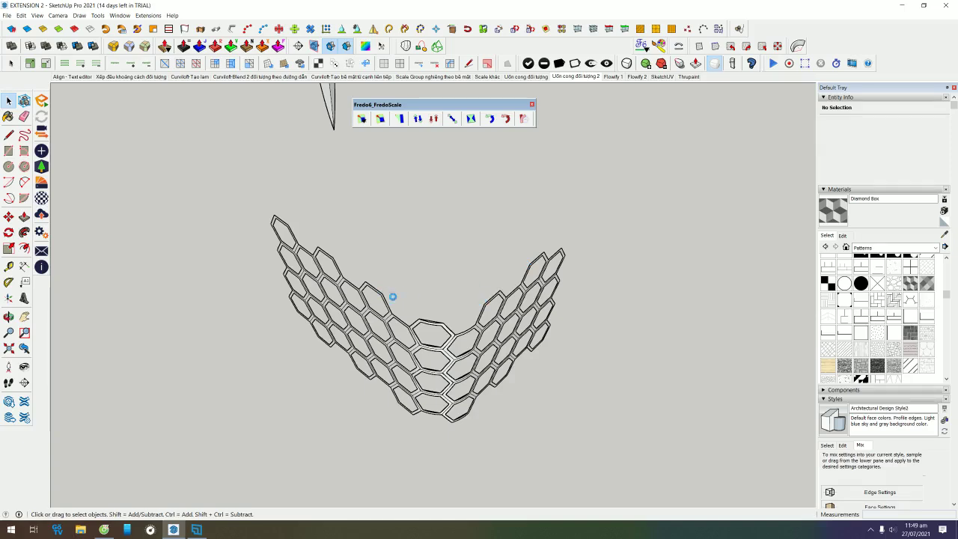
pyautogui.moveTo(418, 302)
pyautogui.mouseDown(button='middle')
pyautogui.moveTo(455, 245)
pyautogui.moveTo(476, 270)
pyautogui.mouseUp(button='middle')
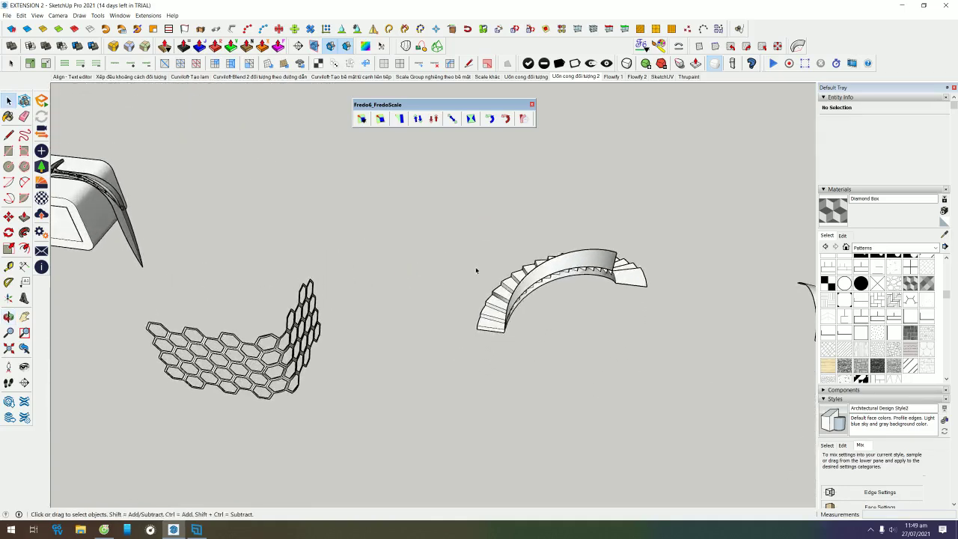
pyautogui.click(615, 79)
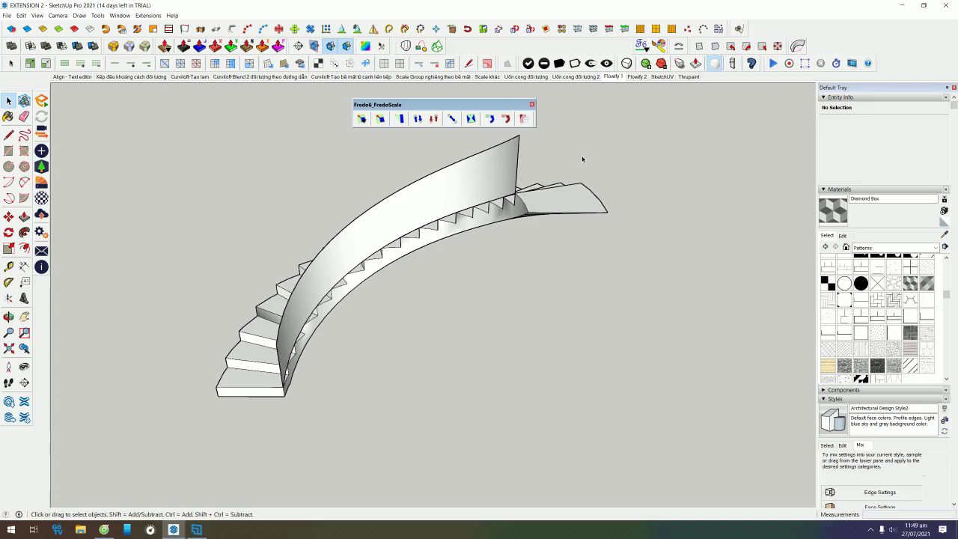
# - Open the wrought-iron staircase photo from Desktop > New folder (2) via File Explorer
pyautogui.rightClick(83, 529)
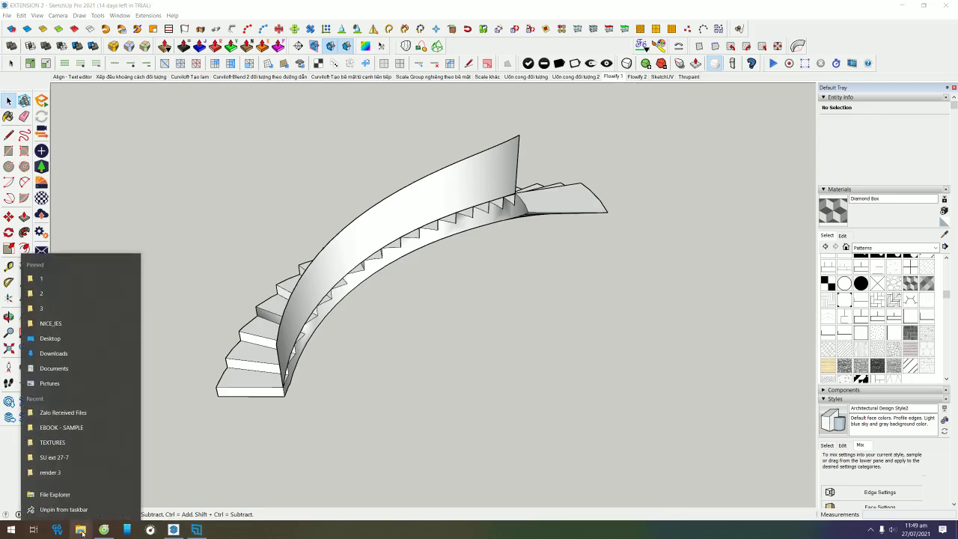
pyautogui.click(460, 161)
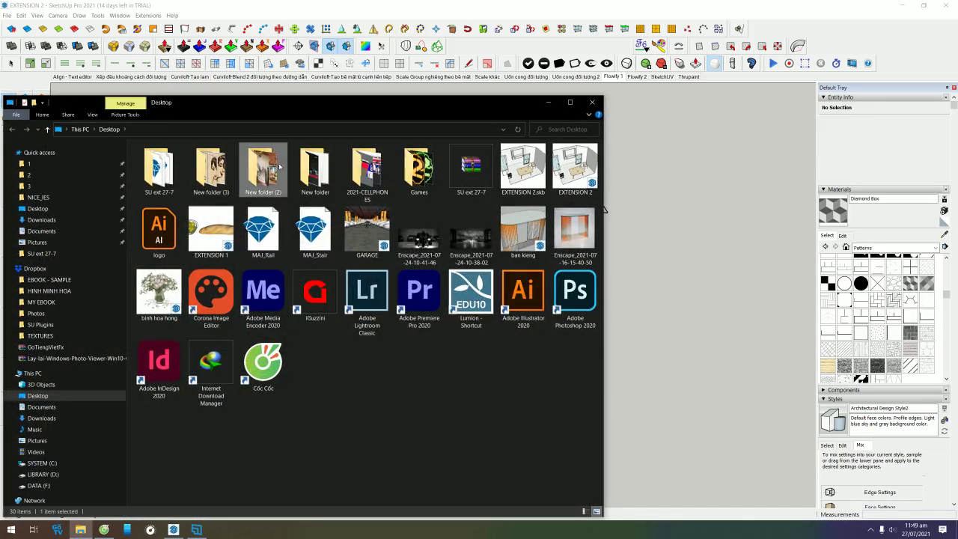
pyautogui.doubleClick(264, 169)
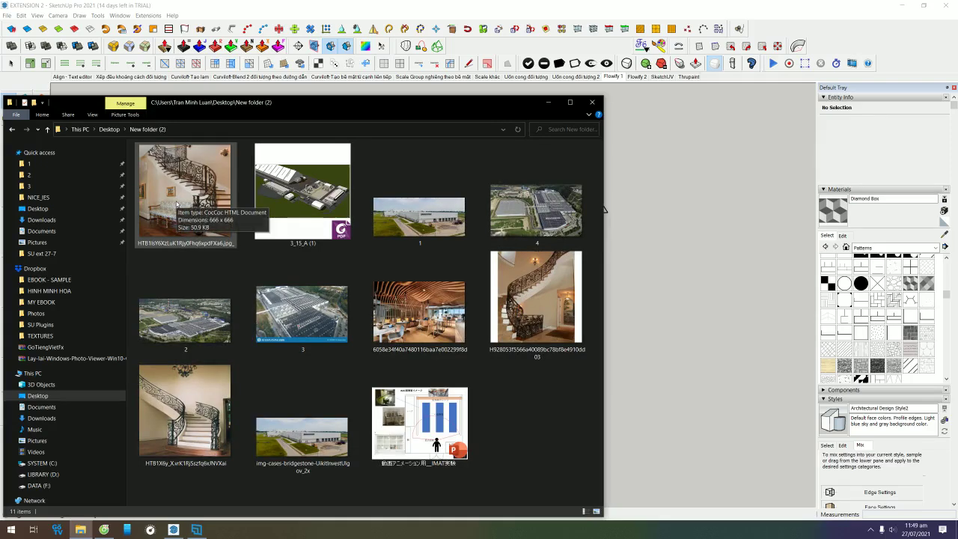
pyautogui.doubleClick(184, 410)
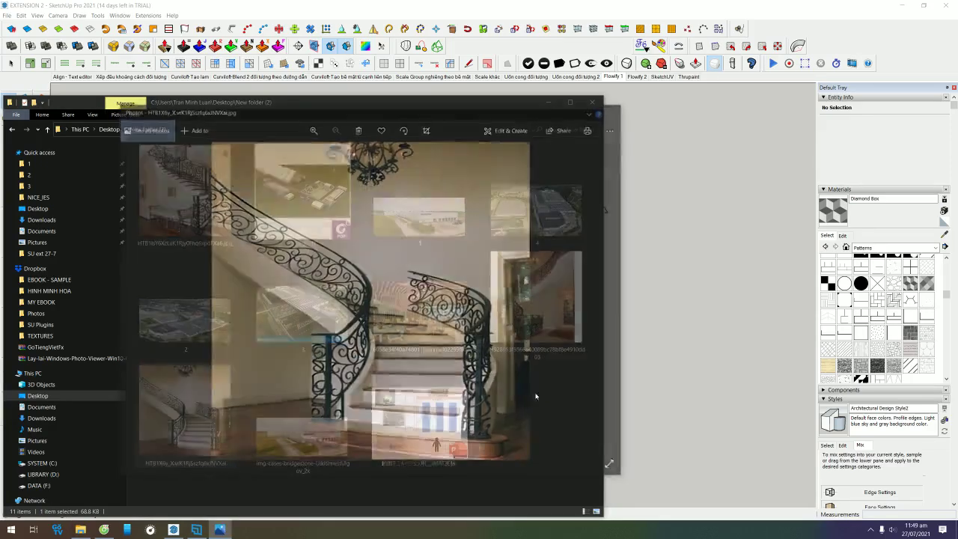
# - Minimise File Explorer, move the staircase photo to the right side, then close it
pyautogui.click(570, 101)
pyautogui.moveTo(500, 110); pyautogui.dragTo(799, 63)
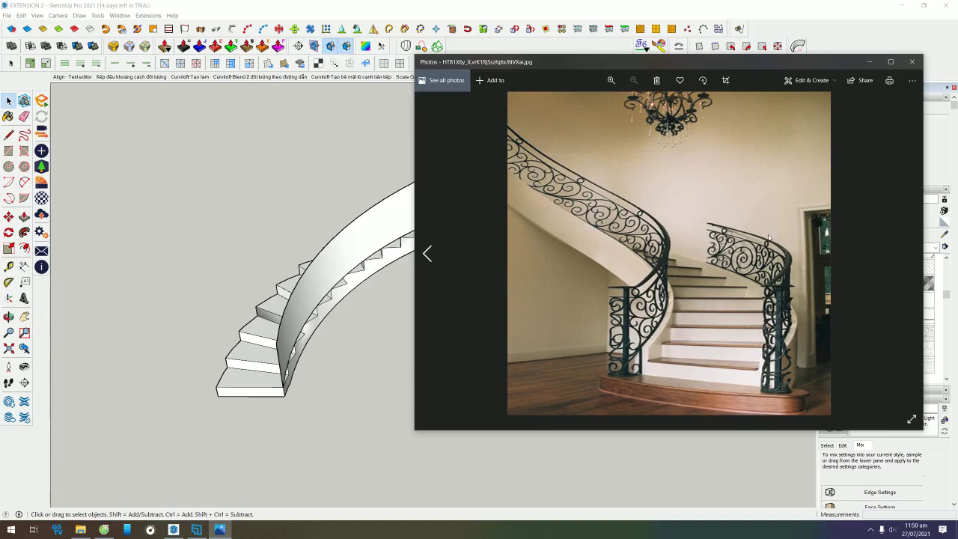
pyautogui.click(913, 61)
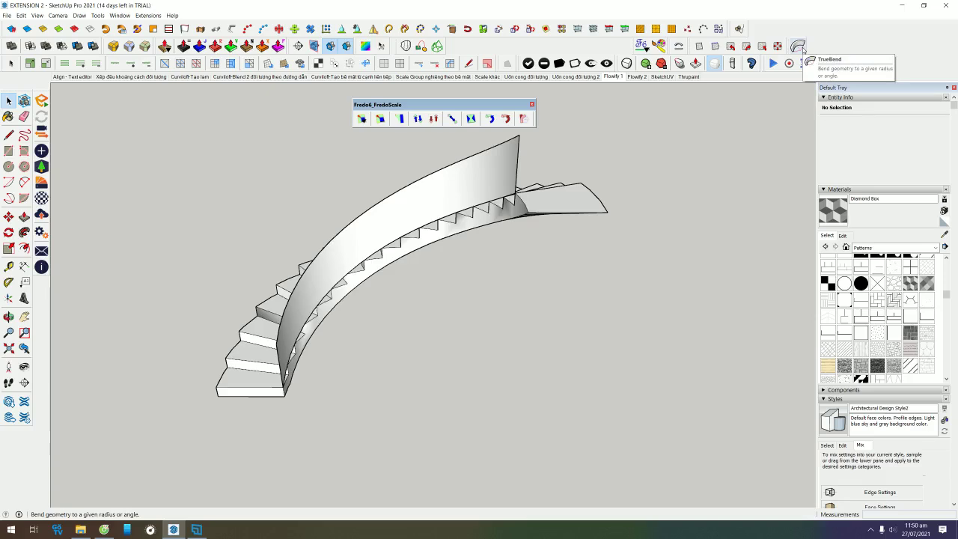
# - Dock the FredoScale toolbar, browse Extensions > Flowify, and select the curved stair wall group
pyautogui.moveTo(609, 193); pyautogui.dragTo(481, 370, button='middle')
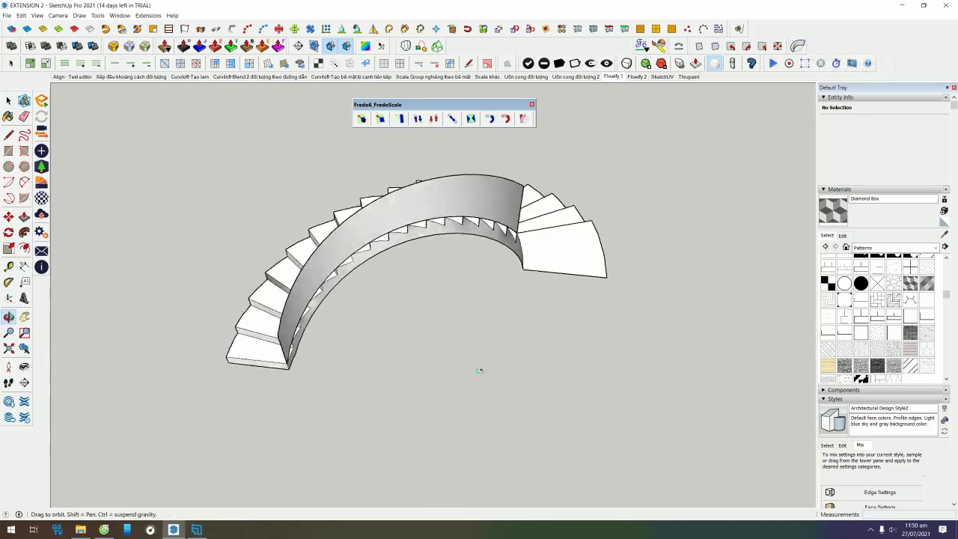
pyautogui.moveTo(419, 104); pyautogui.dragTo(524, 46)
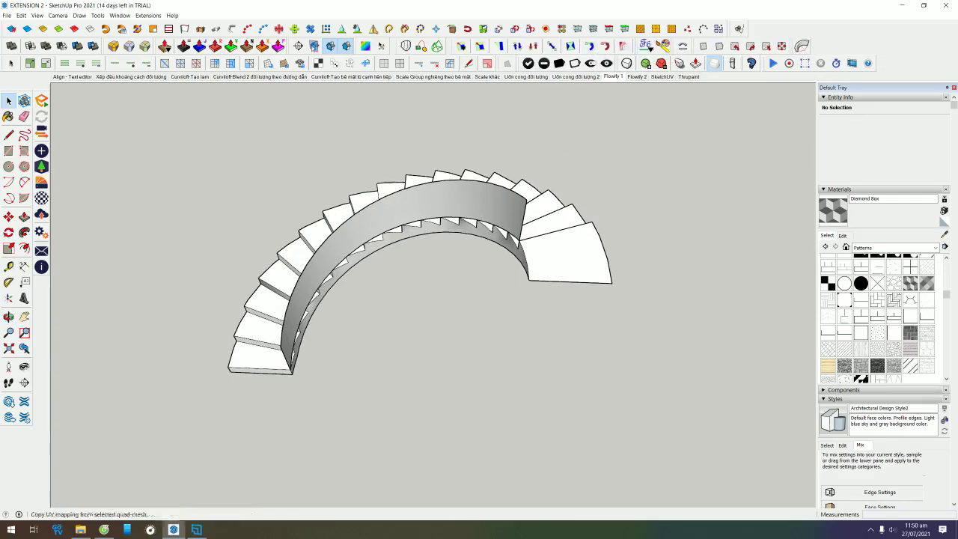
pyautogui.click(148, 20)
pyautogui.moveTo(155, 73)
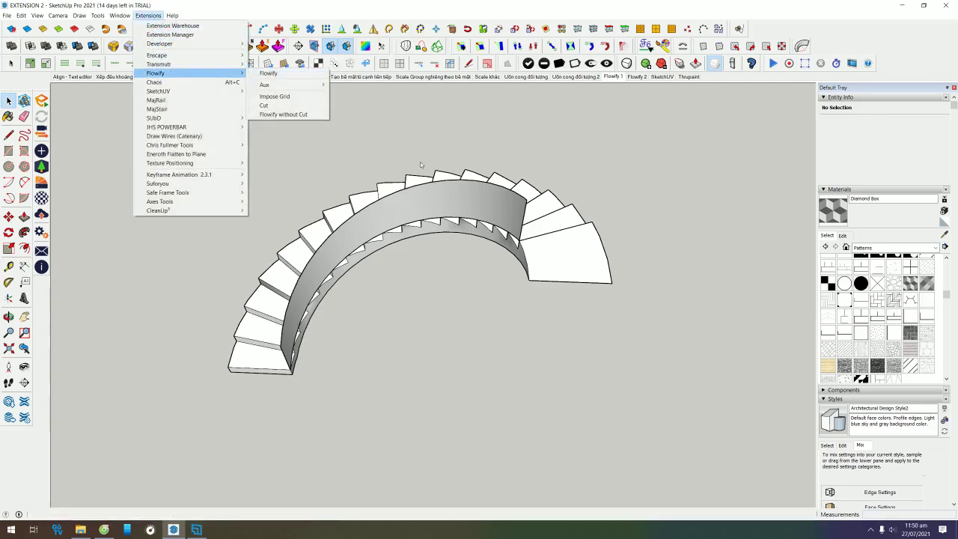
pyautogui.click(618, 221)
pyautogui.moveTo(487, 379)
pyautogui.mouseDown(button='middle')
pyautogui.moveTo(485, 327)
pyautogui.moveTo(414, 268)
pyautogui.moveTo(462, 279)
pyautogui.mouseUp(button='middle')
pyautogui.click(293, 274)
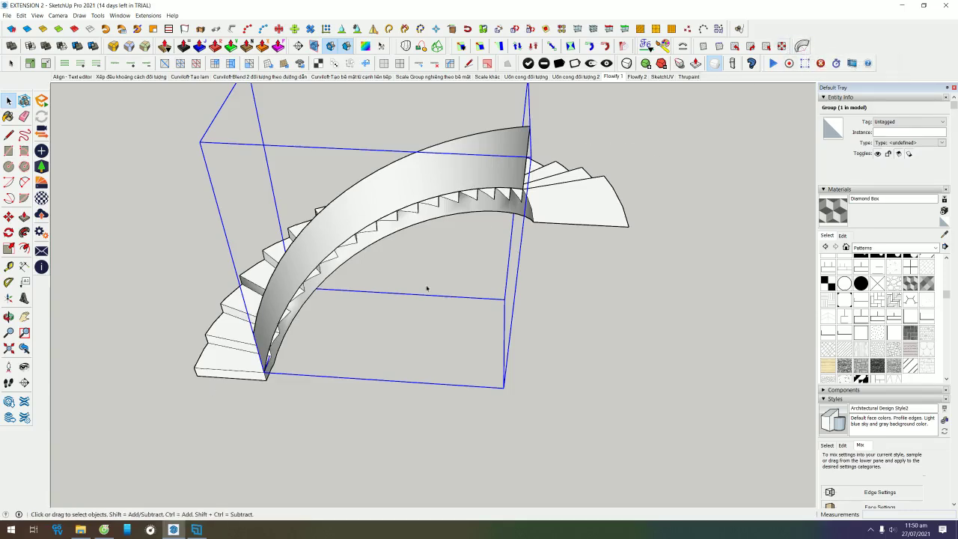
# - Enter the wall group and pick its curved surface, then exit and reframe the staircase
pyautogui.doubleClick(414, 185)
pyautogui.click(430, 188)
pyautogui.moveTo(327, 398)
pyautogui.mouseDown(button='middle')
pyautogui.moveTo(277, 236)
pyautogui.moveTo(492, 235)
pyautogui.moveTo(625, 167)
pyautogui.moveTo(336, 250)
pyautogui.moveTo(373, 313)
pyautogui.mouseUp(button='middle')
pyautogui.click(433, 357)
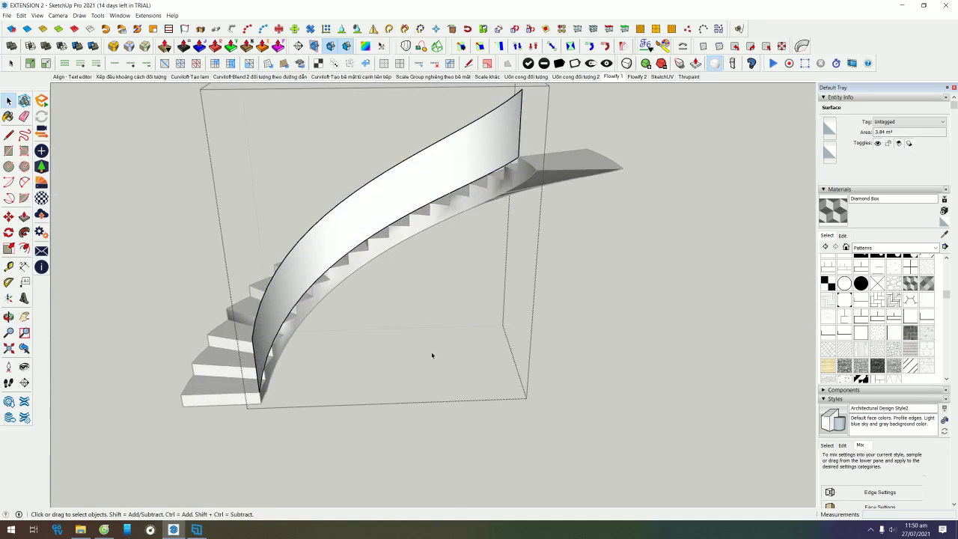
pyautogui.click(431, 262)
pyautogui.moveTo(431, 262); pyautogui.dragTo(481, 282, button='middle')
pyautogui.scroll(-3, 473, 277)
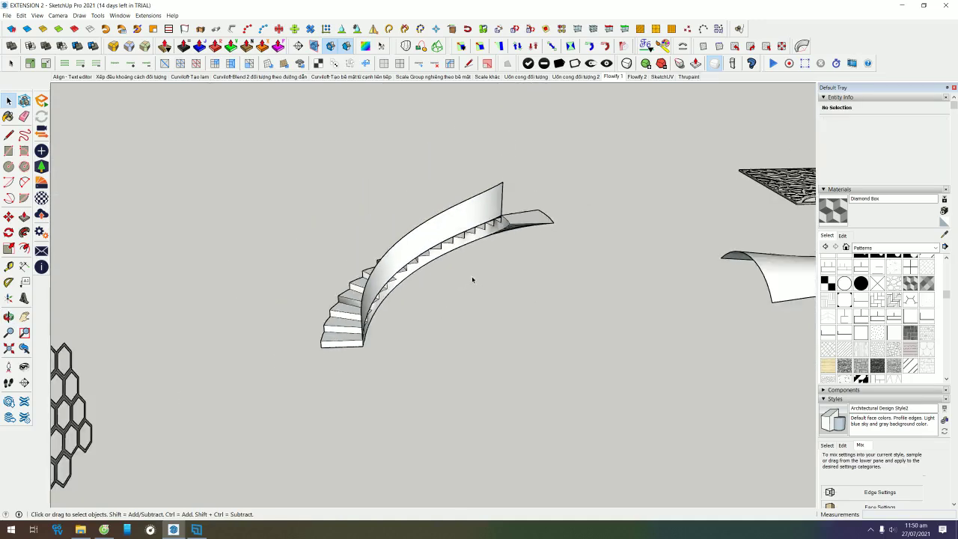
pyautogui.scroll(3, 459, 253)
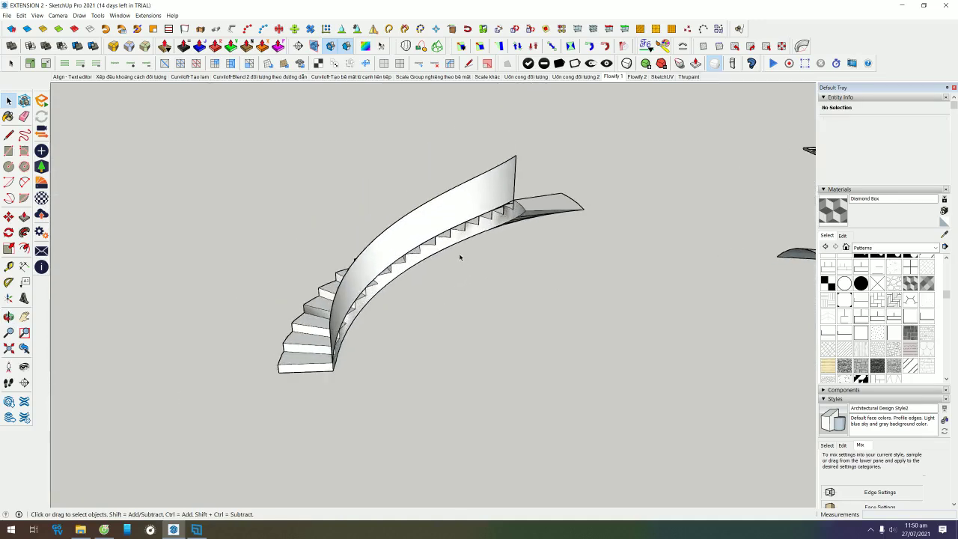
# - Select the curved wall surface and run Tools > Unwrap and Flatten Faces > Unwrap and Flatten
pyautogui.doubleClick(444, 215)
pyautogui.click(444, 214)
pyautogui.click(460, 204)
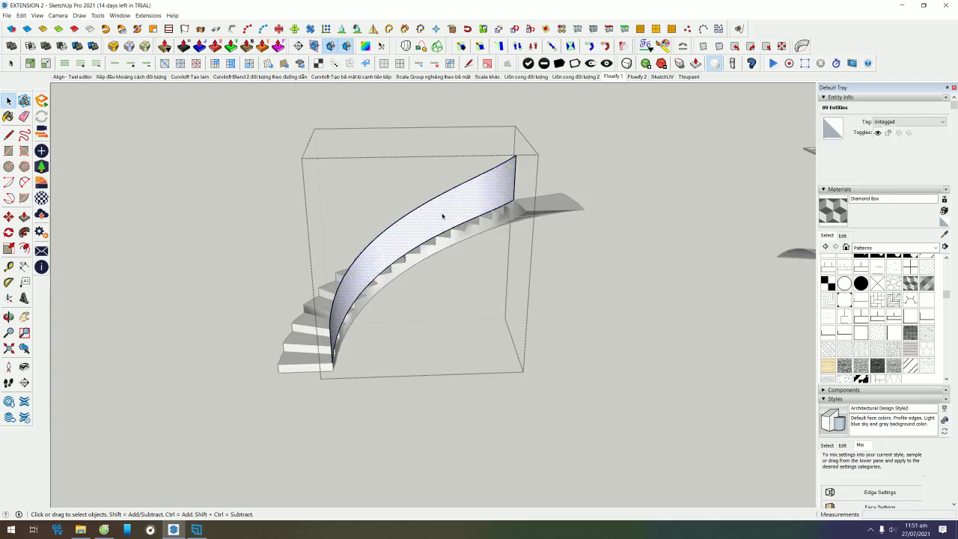
pyautogui.click(120, 15)
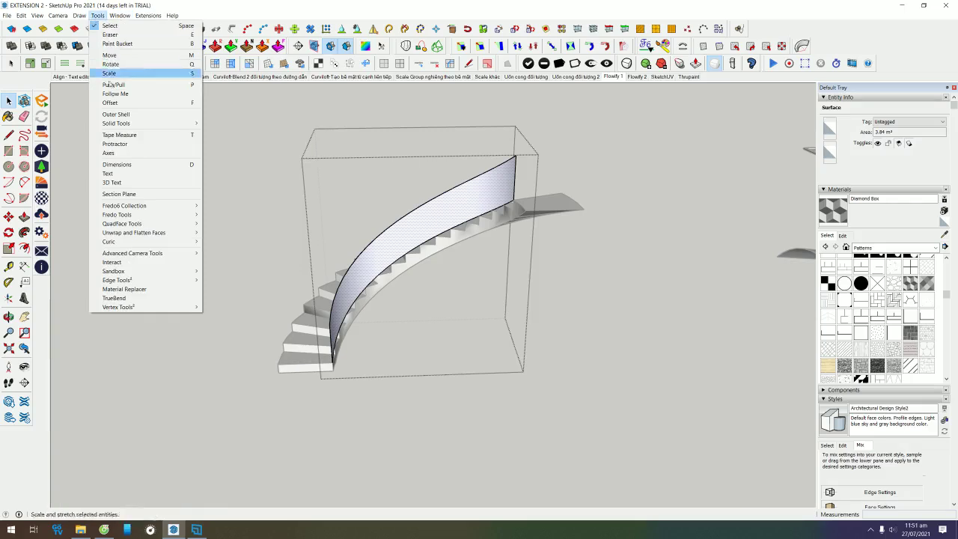
pyautogui.moveTo(134, 232)
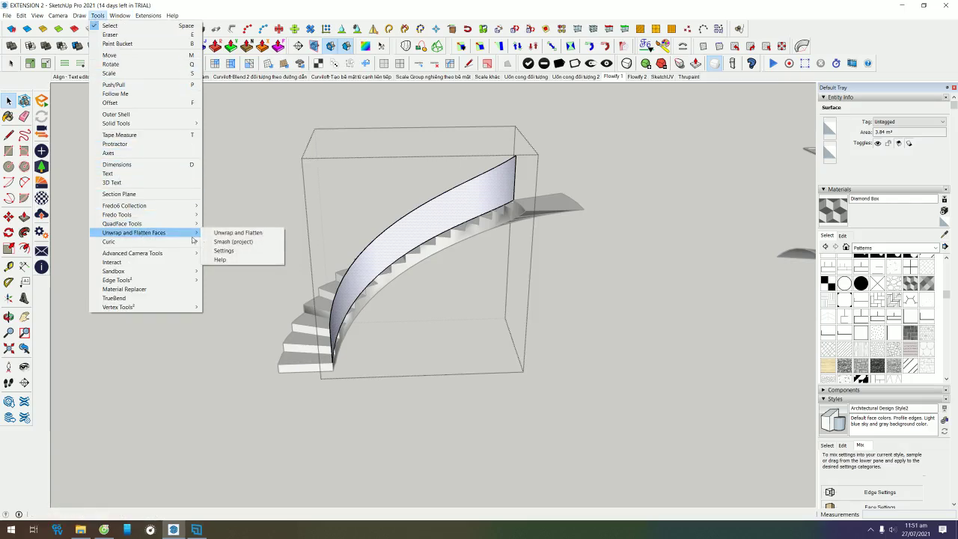
pyautogui.click(227, 235)
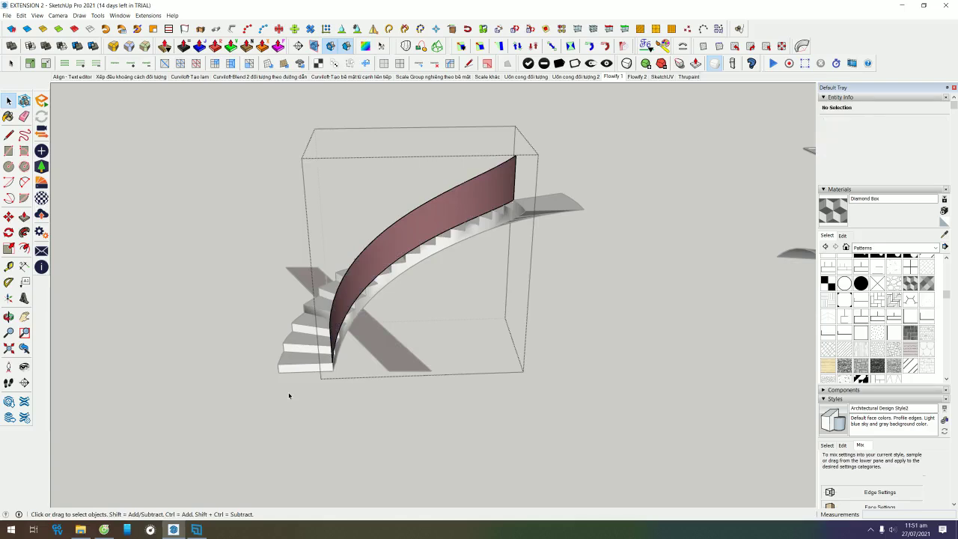
pyautogui.moveTo(289, 395); pyautogui.dragTo(455, 416, button='middle')
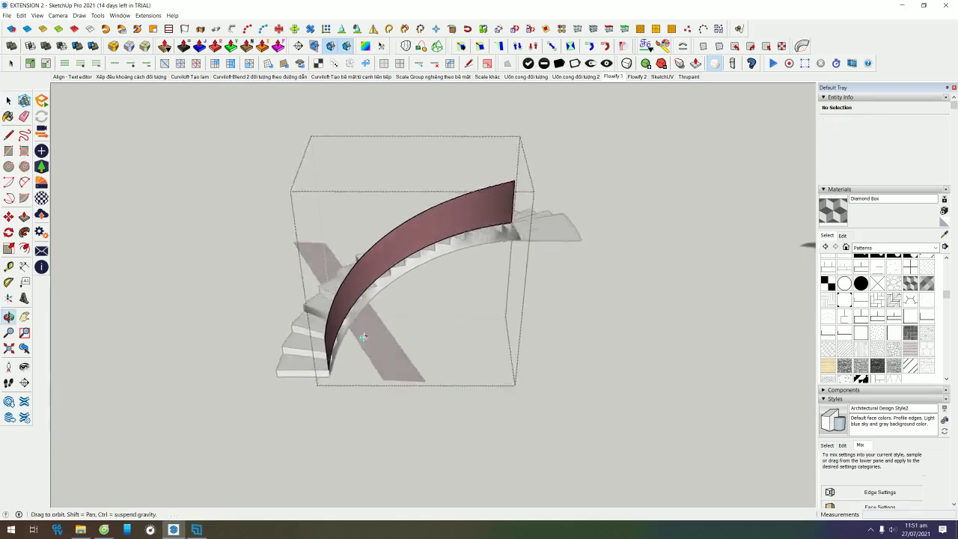
# - Rotate the flat pink strip so it lies clear of the staircase
pyautogui.click(465, 405)
pyautogui.click(404, 367)
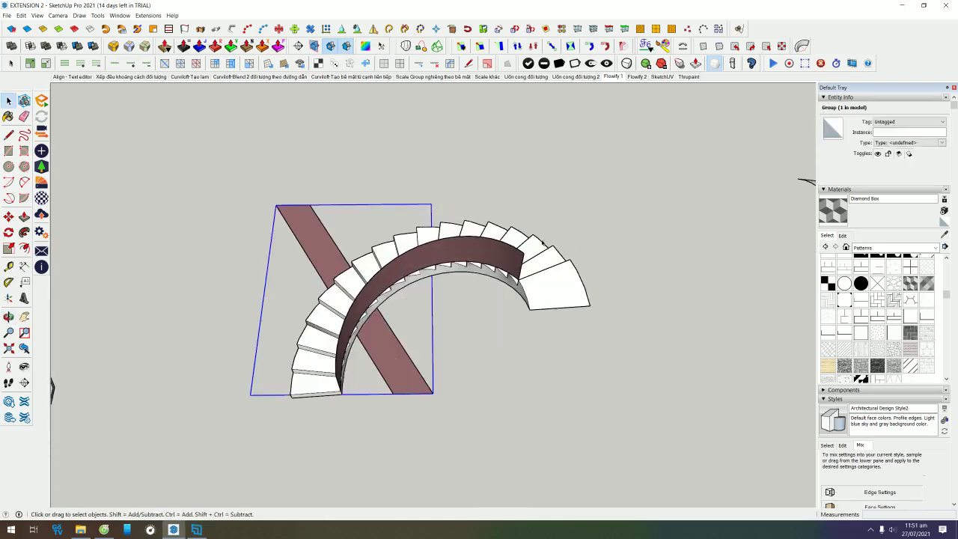
pyautogui.moveTo(387, 362); pyautogui.dragTo(480, 341, button='middle')
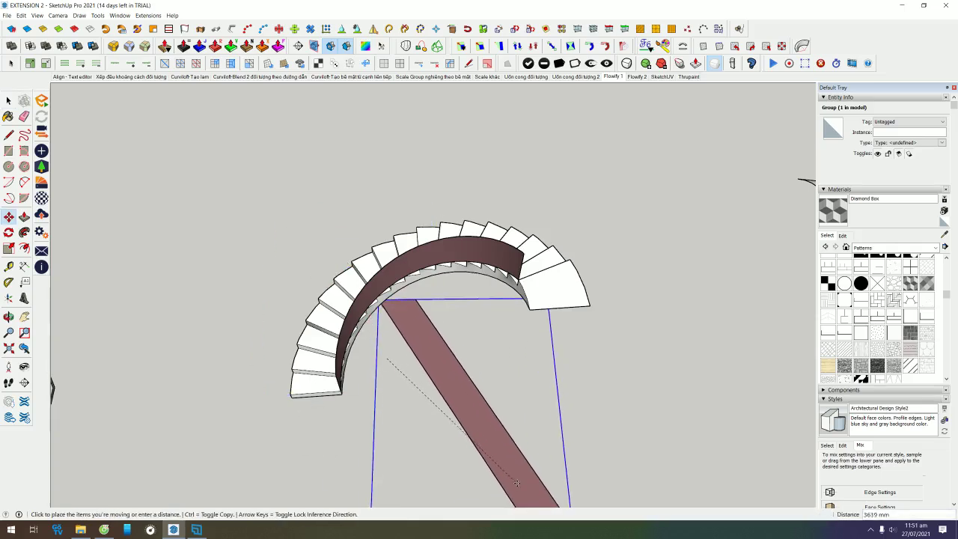
pyautogui.press('q')
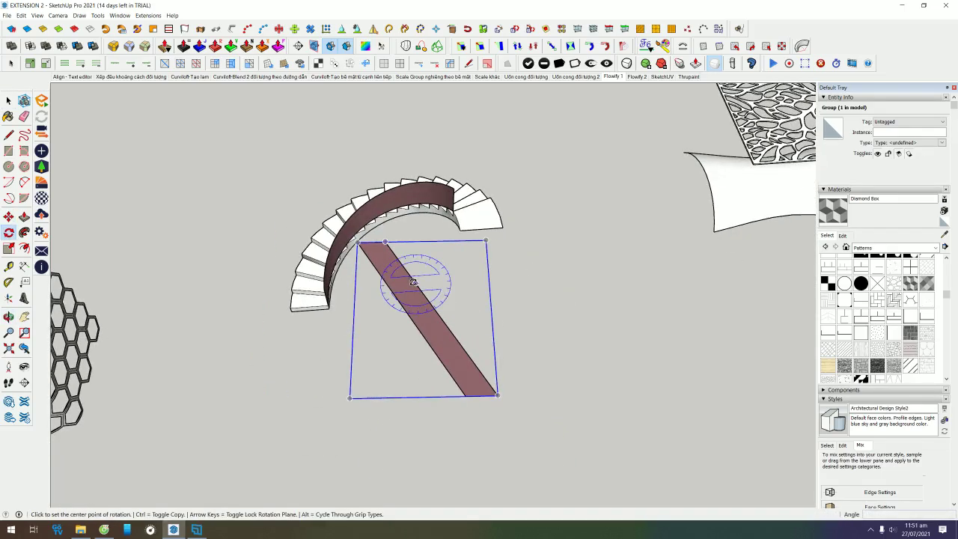
pyautogui.click(458, 340)
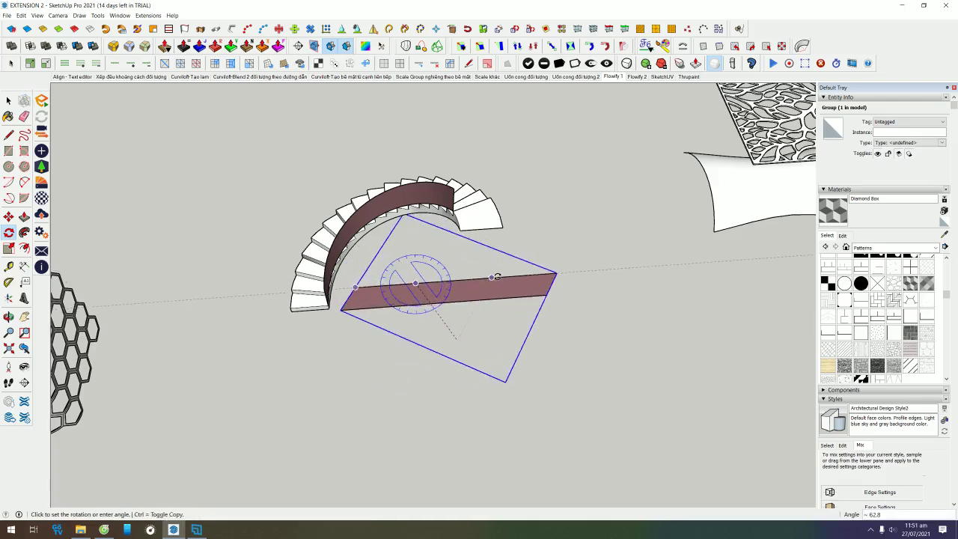
pyautogui.click(505, 273)
pyautogui.press('space')
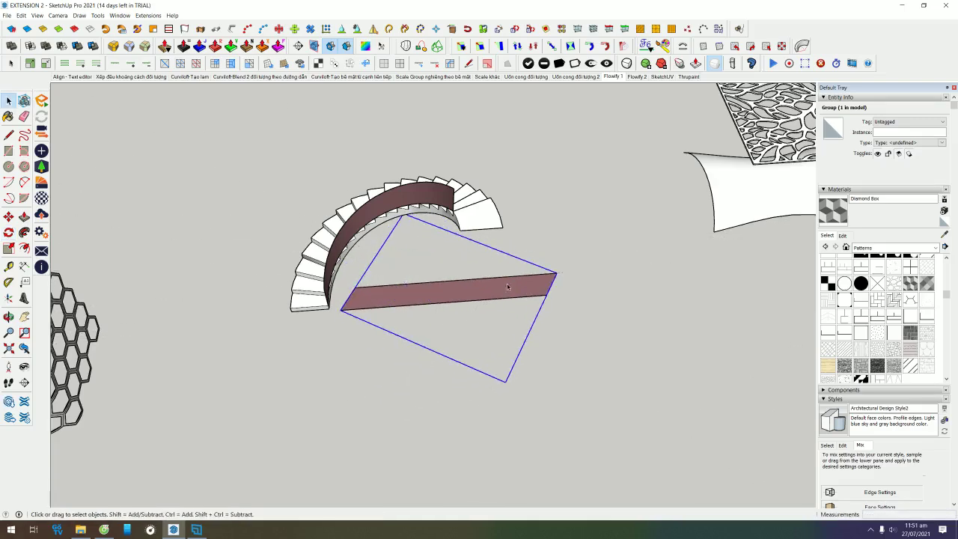
# - Zoom into the slab corner in Top view (F2) and try placing a line there
pyautogui.press('m')
pyautogui.click(591, 330)
pyautogui.moveTo(591, 330)
pyautogui.mouseDown(button='middle')
pyautogui.moveTo(412, 345)
pyautogui.moveTo(247, 331)
pyautogui.mouseUp(button='middle')
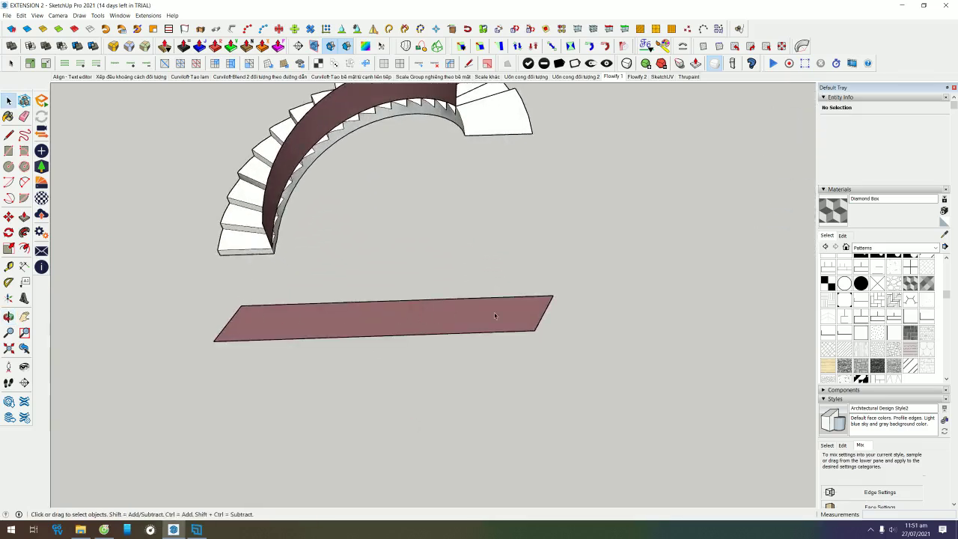
pyautogui.press('F2')
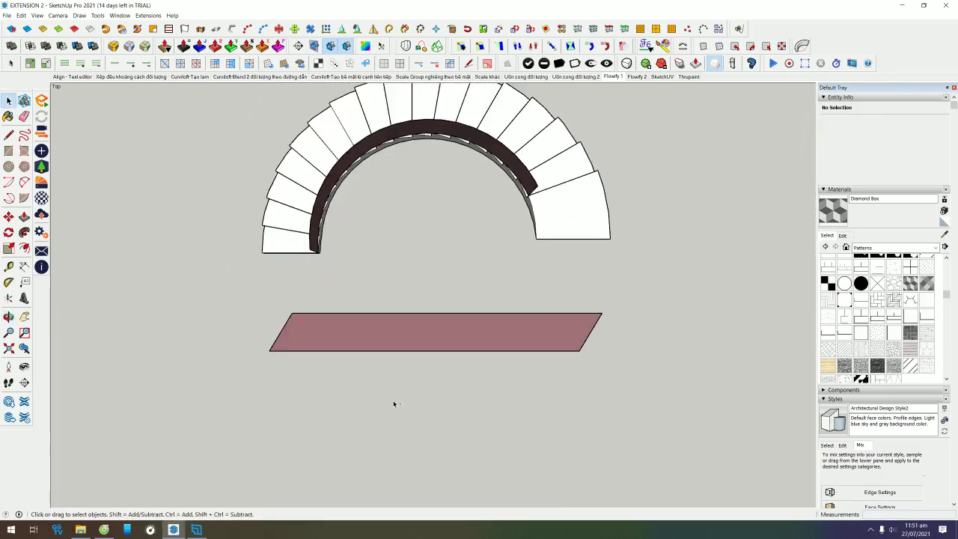
pyautogui.scroll(1, 346, 327)
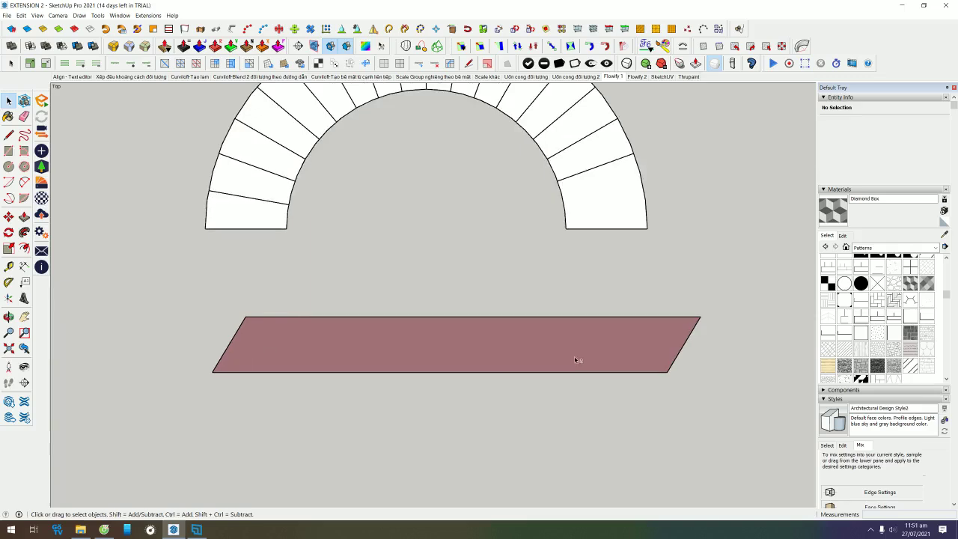
pyautogui.scroll(1, 231, 328)
pyautogui.press('l')
pyautogui.click(247, 320)
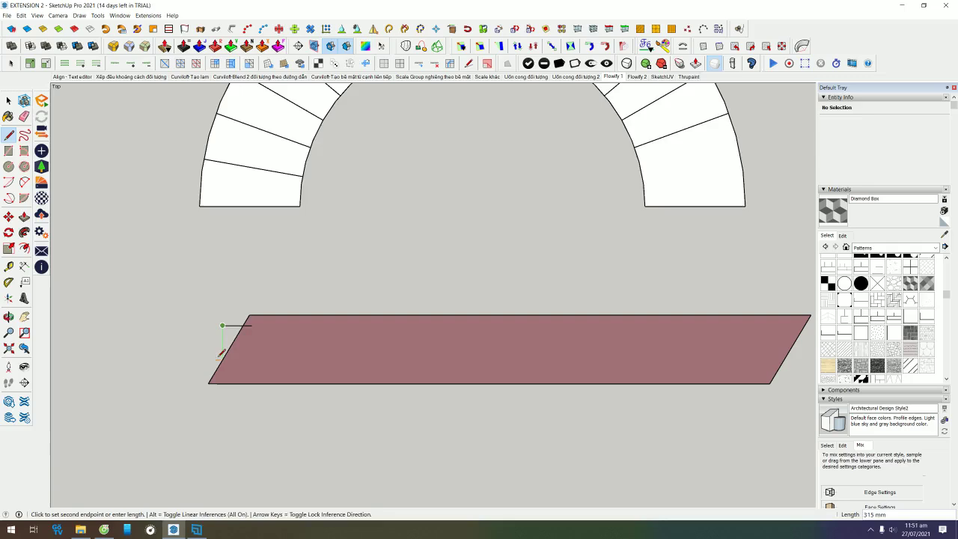
pyautogui.press('space')
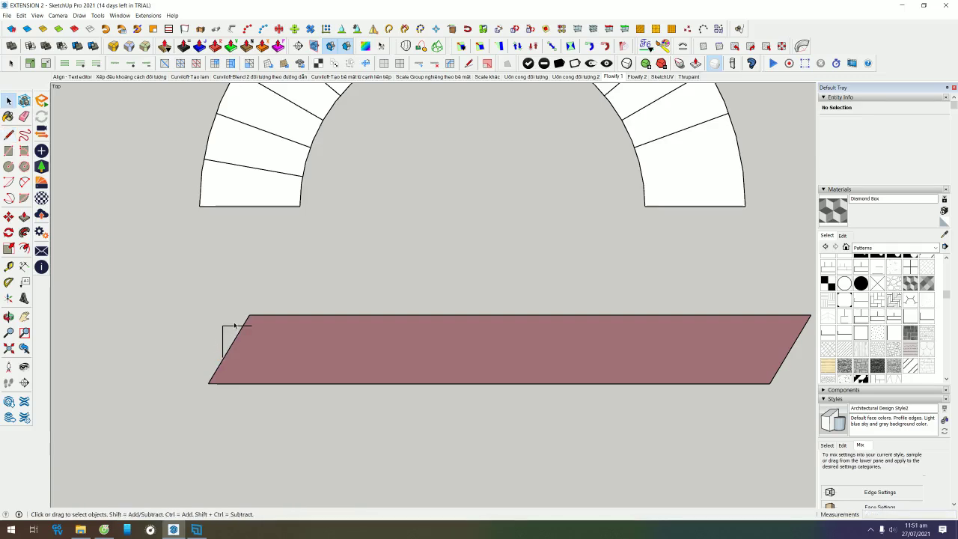
# - Orbit into perspective, select the slab, try the Eraser, and orbit until the slab lies flat
pyautogui.moveTo(229, 335); pyautogui.dragTo(360, 214, button='middle')
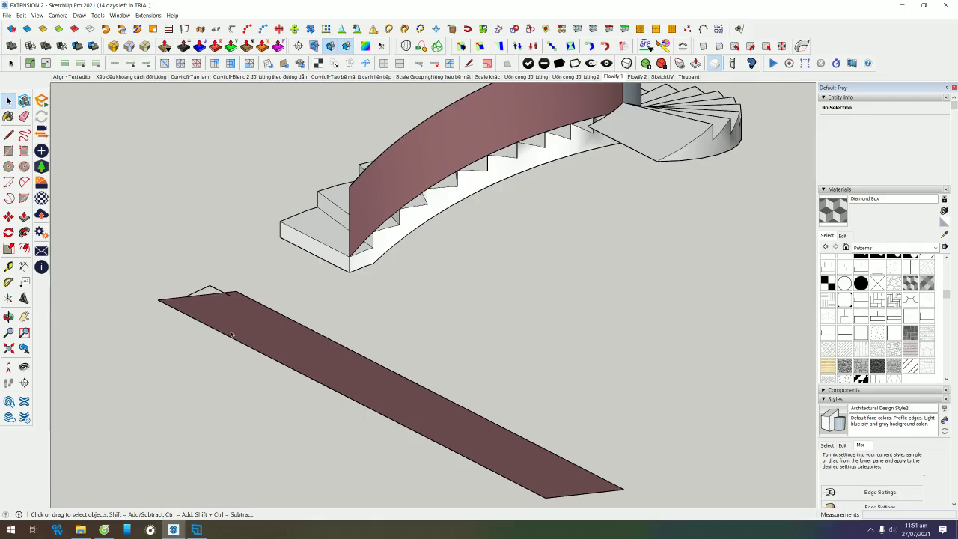
pyautogui.moveTo(264, 327); pyautogui.dragTo(524, 314, button='middle')
pyautogui.click(659, 364)
pyautogui.moveTo(658, 364); pyautogui.dragTo(257, 310, button='middle')
pyautogui.press('e')
pyautogui.press('Escape')
pyautogui.press('space')
pyautogui.moveTo(200, 373)
pyautogui.mouseDown(button='middle')
pyautogui.moveTo(417, 374)
pyautogui.moveTo(428, 218)
pyautogui.moveTo(447, 257)
pyautogui.moveTo(323, 268)
pyautogui.mouseUp(button='middle')
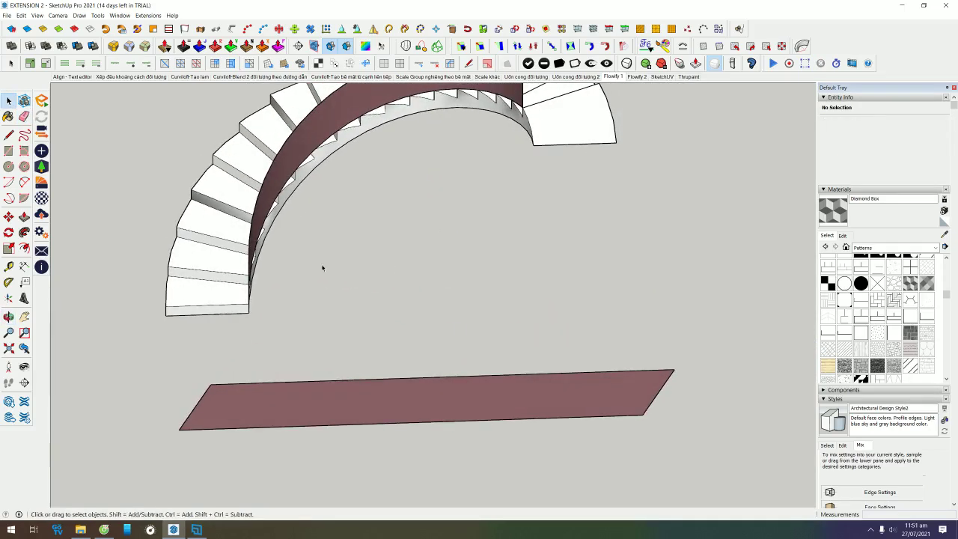
pyautogui.click(31, 298)
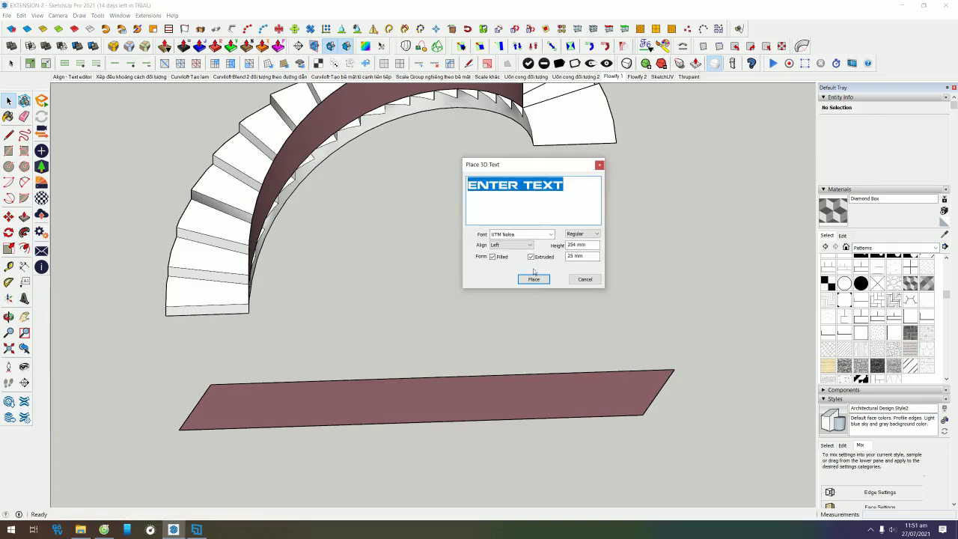
# - Place the default ENTER TEXT 3D lettering on the slab and scale it up
pyautogui.click(531, 274)
pyautogui.moveTo(357, 274); pyautogui.dragTo(479, 389, button='middle')
pyautogui.click(490, 392)
pyautogui.press('s')
pyautogui.click(481, 410)
pyautogui.click(631, 387)
pyautogui.press('space')
# - Move the lettering along the slab and shrink it to fit the slab's length
pyautogui.moveTo(286, 401); pyautogui.dragTo(513, 292, button='middle')
pyautogui.press('m')
pyautogui.click(651, 284)
pyautogui.click(648, 307)
pyautogui.press('space')
pyautogui.moveTo(646, 307); pyautogui.dragTo(628, 308, button='middle')
pyautogui.press('s')
pyautogui.click(625, 307)
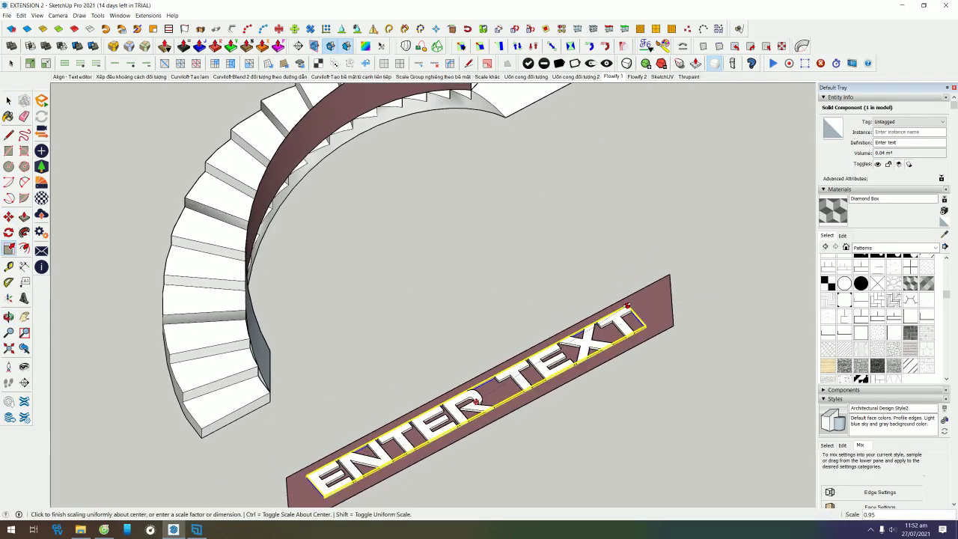
pyautogui.click(624, 307)
pyautogui.press('space')
pyautogui.moveTo(634, 270); pyautogui.dragTo(539, 305, button='middle')
pyautogui.click(539, 306)
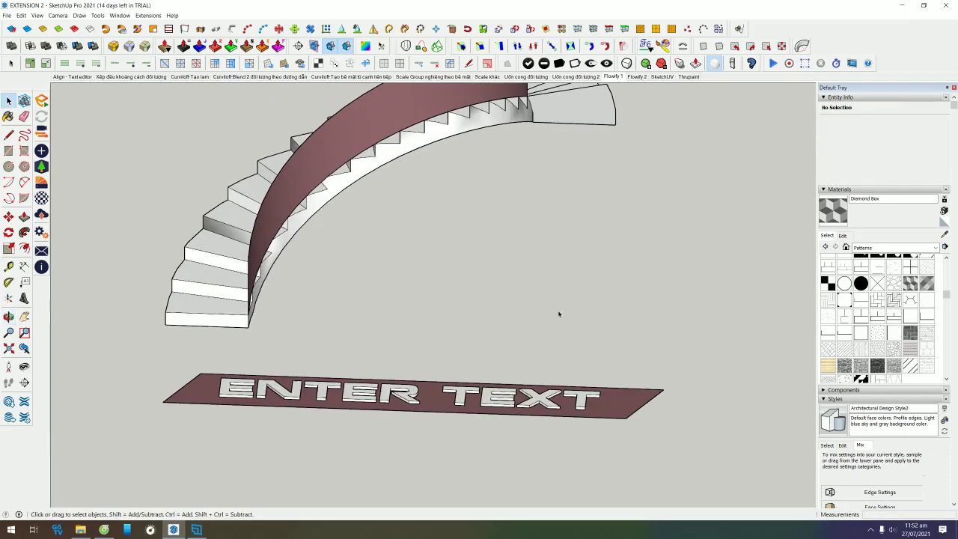
pyautogui.click(625, 396)
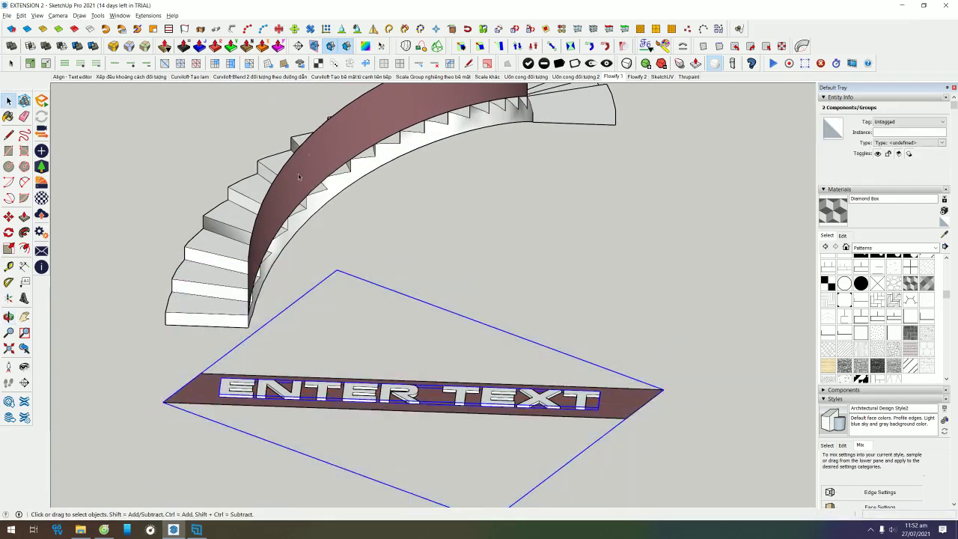
pyautogui.click(502, 223)
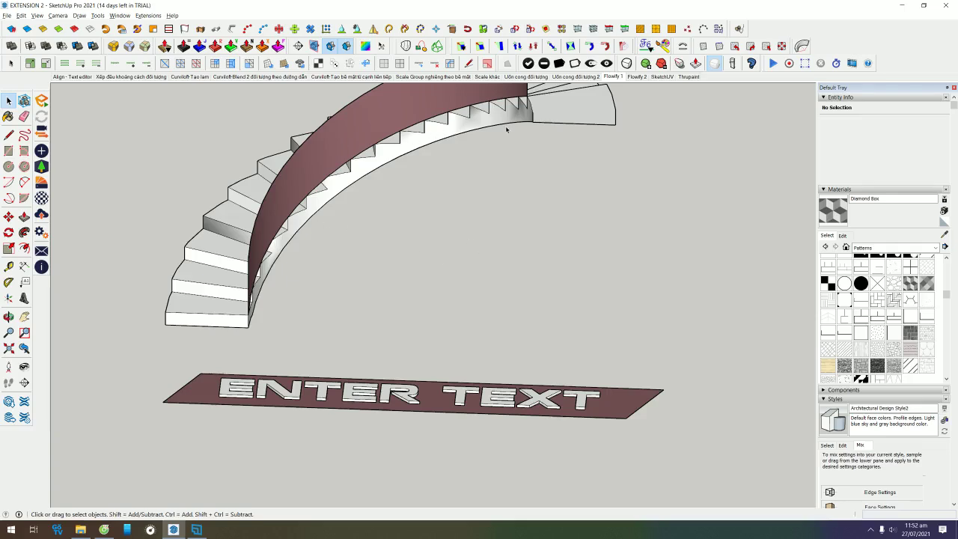
pyautogui.moveTo(325, 306); pyautogui.dragTo(334, 425, button='middle')
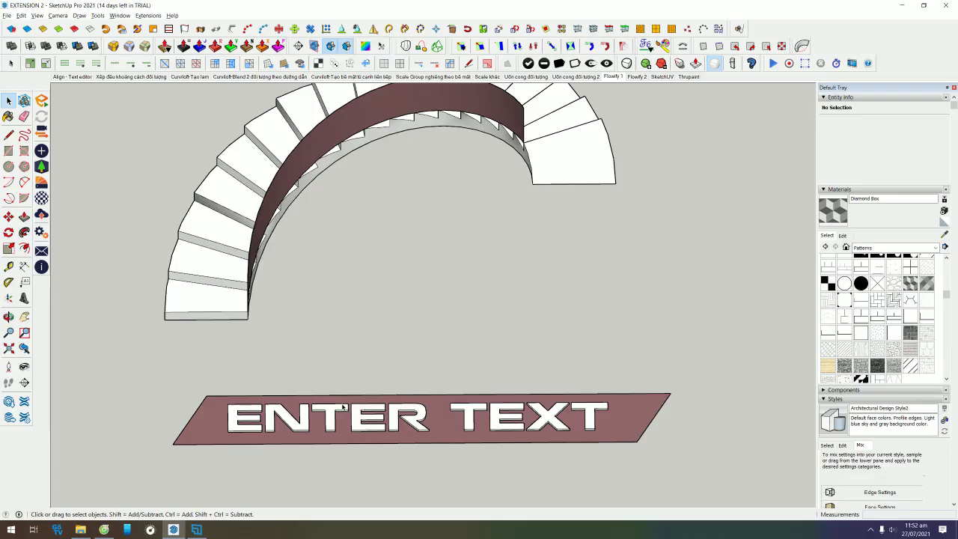
pyautogui.moveTo(631, 389)
pyautogui.mouseDown(button='middle')
pyautogui.moveTo(561, 192)
pyautogui.moveTo(541, 244)
pyautogui.moveTo(639, 263)
pyautogui.mouseUp(button='middle')
pyautogui.moveTo(571, 189); pyautogui.dragTo(523, 293, button='middle')
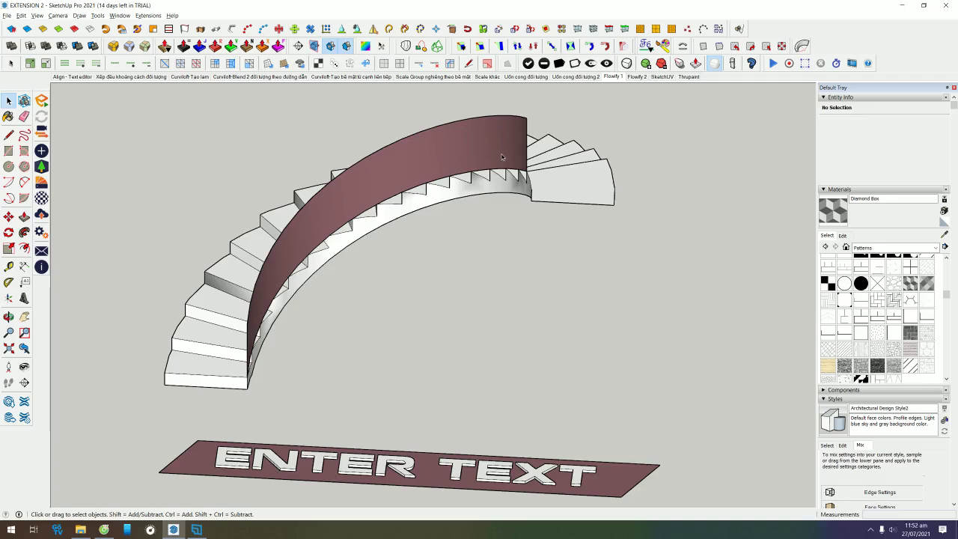
pyautogui.moveTo(499, 186); pyautogui.dragTo(487, 346, button='middle')
pyautogui.scroll(3, 487, 346)
pyautogui.click(496, 465)
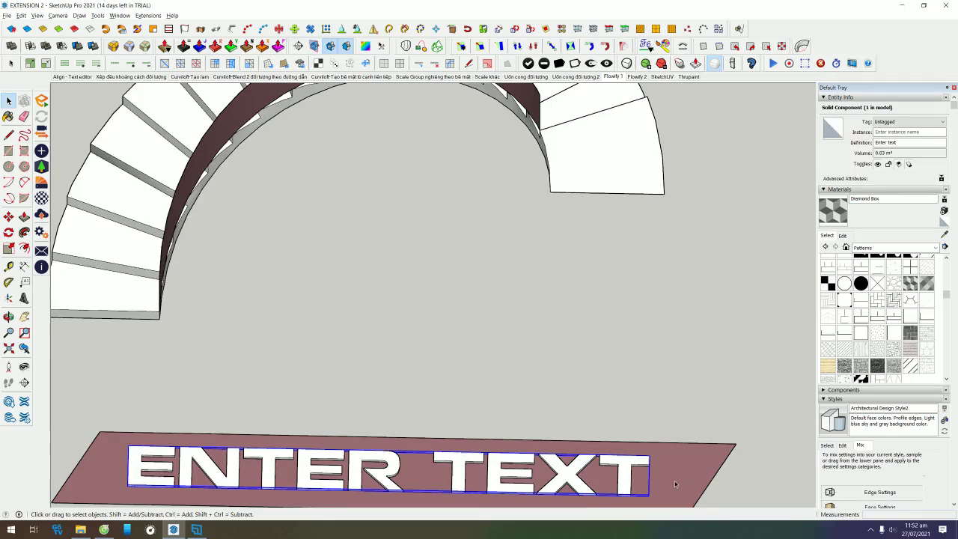
pyautogui.scroll(-3, 674, 481)
pyautogui.moveTo(683, 477); pyautogui.dragTo(641, 267, button='middle')
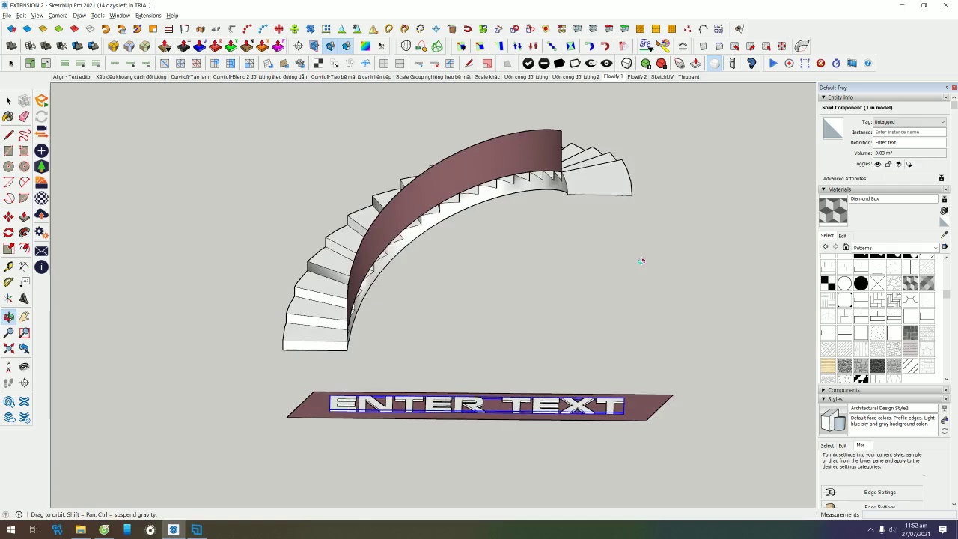
pyautogui.press('l')
# - Draw a guide line from the arch's top corner to the slab's right corner
pyautogui.click(561, 130)
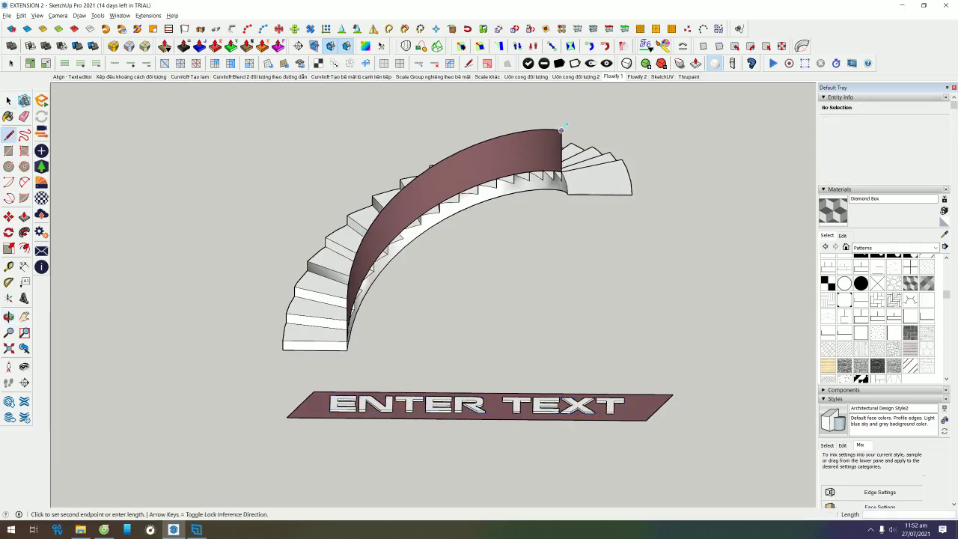
pyautogui.click(672, 391)
pyautogui.moveTo(616, 208); pyautogui.dragTo(352, 223, button='middle')
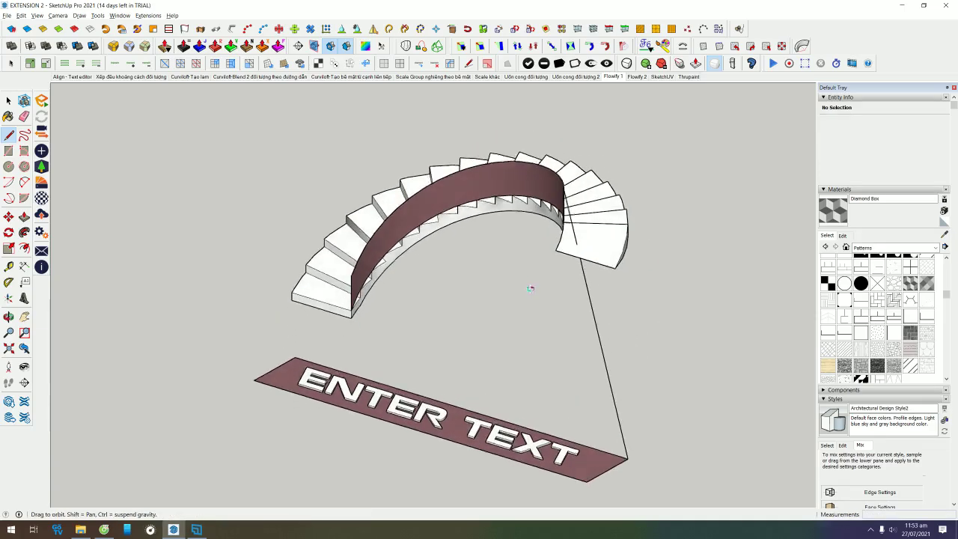
pyautogui.press('Escape')
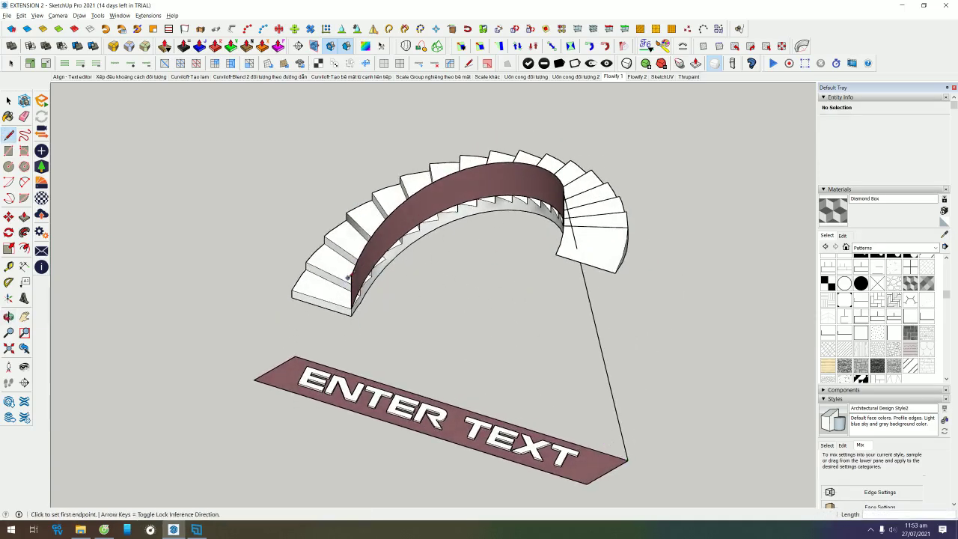
# - Draw a second guide line from the arch's lower-left corner to the slab's back-left corner
pyautogui.click(352, 275)
pyautogui.click(294, 358)
pyautogui.press('o')
pyautogui.moveTo(439, 336)
pyautogui.mouseDown()
pyautogui.moveTo(593, 274)
pyautogui.moveTo(658, 268)
pyautogui.mouseUp()
pyautogui.press('space')
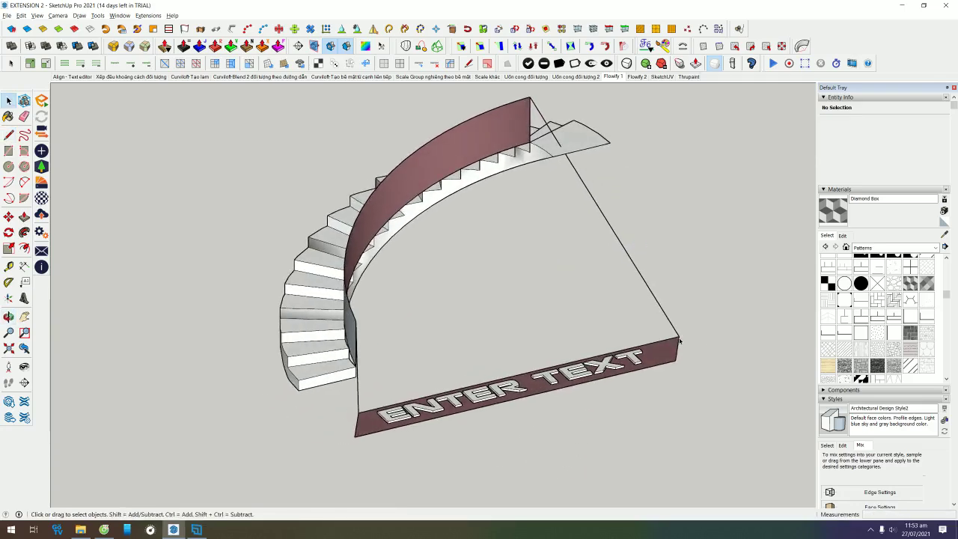
pyautogui.moveTo(531, 100); pyautogui.dragTo(358, 275, button='middle')
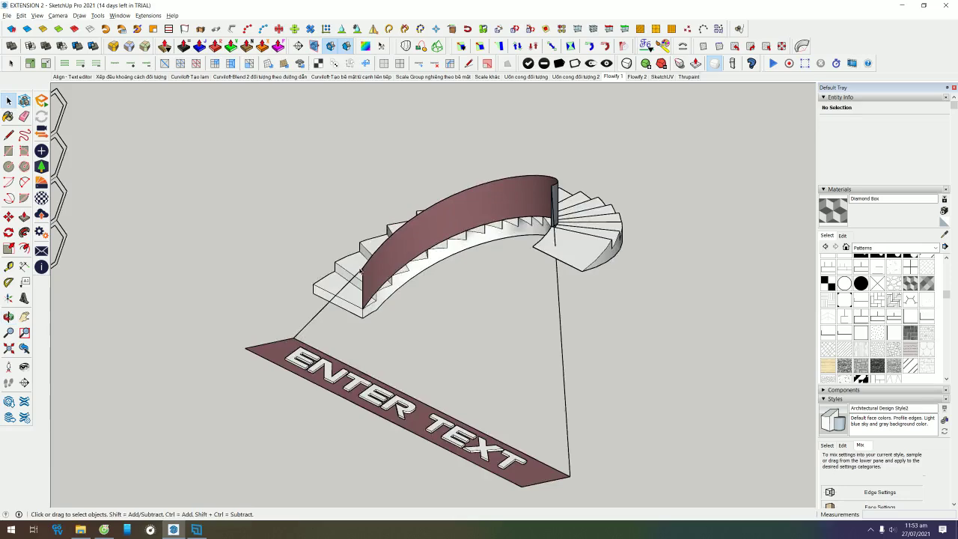
pyautogui.moveTo(335, 322)
pyautogui.mouseDown(button='middle')
pyautogui.moveTo(463, 451)
pyautogui.moveTo(612, 329)
pyautogui.moveTo(621, 354)
pyautogui.moveTo(689, 319)
pyautogui.moveTo(663, 234)
pyautogui.moveTo(582, 274)
pyautogui.moveTo(626, 300)
pyautogui.moveTo(618, 323)
pyautogui.moveTo(591, 316)
pyautogui.mouseUp(button='middle')
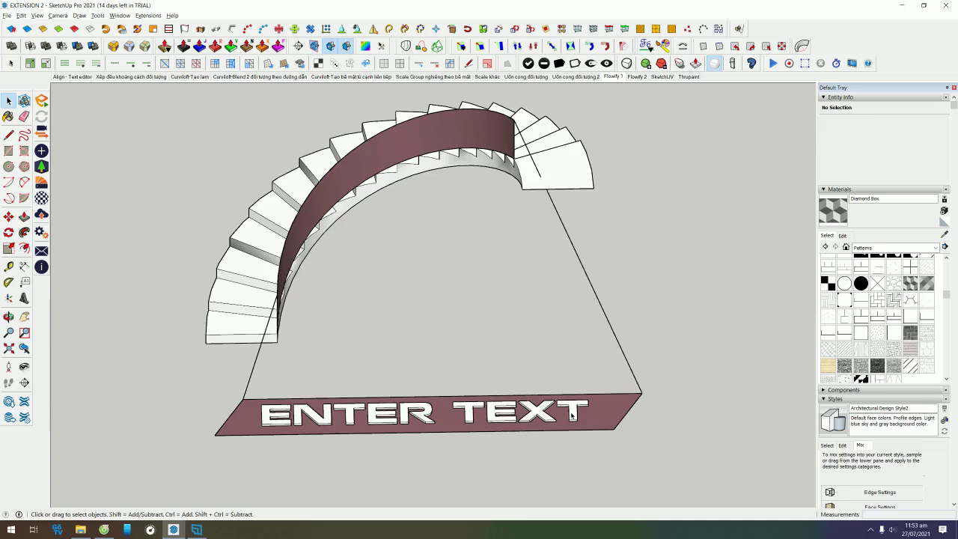
# - Give the curved surface group the instance name A in Entity Info
pyautogui.click(614, 422)
pyautogui.click(549, 319)
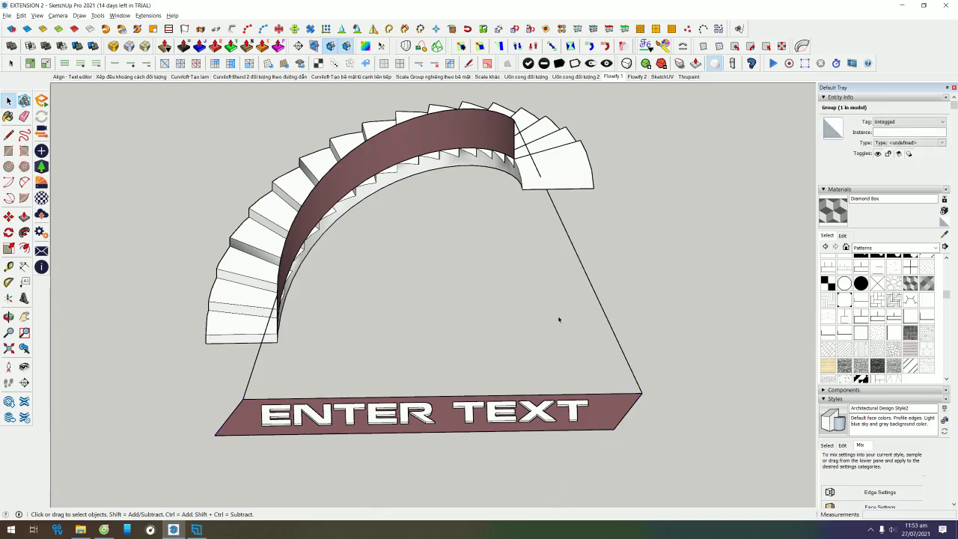
pyautogui.click(473, 135)
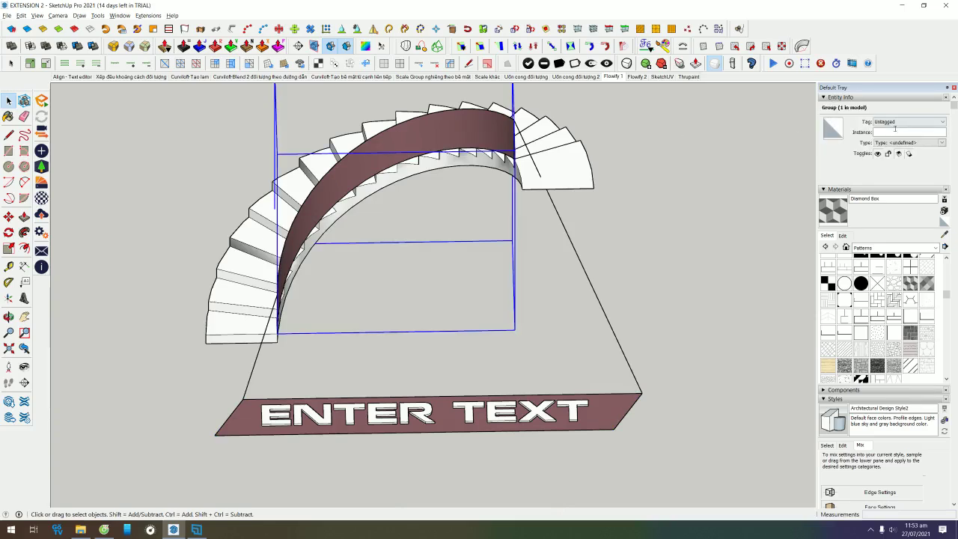
pyautogui.click(889, 133)
pyautogui.press('capslock')
pyautogui.write('A')
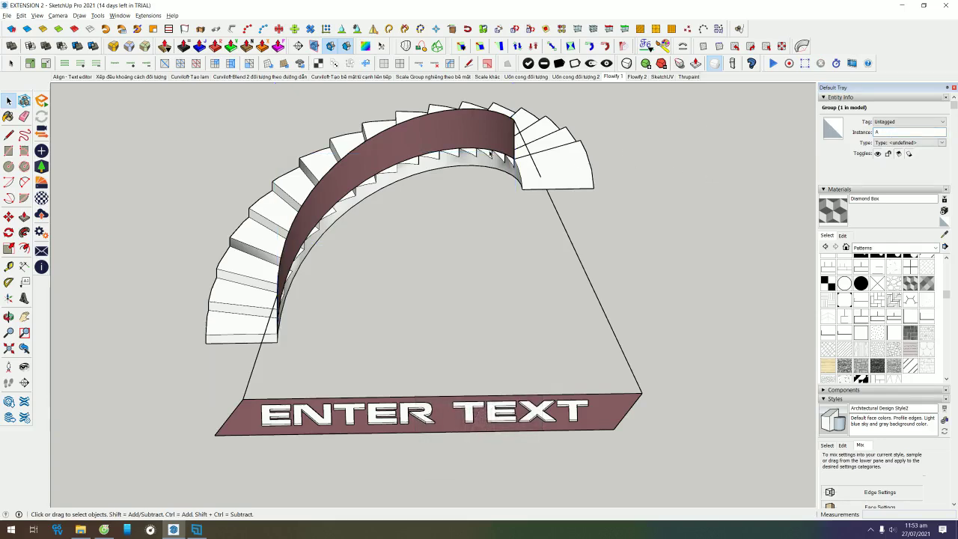
# - Give the text slab group the instance name B
pyautogui.click(667, 272)
pyautogui.click(619, 401)
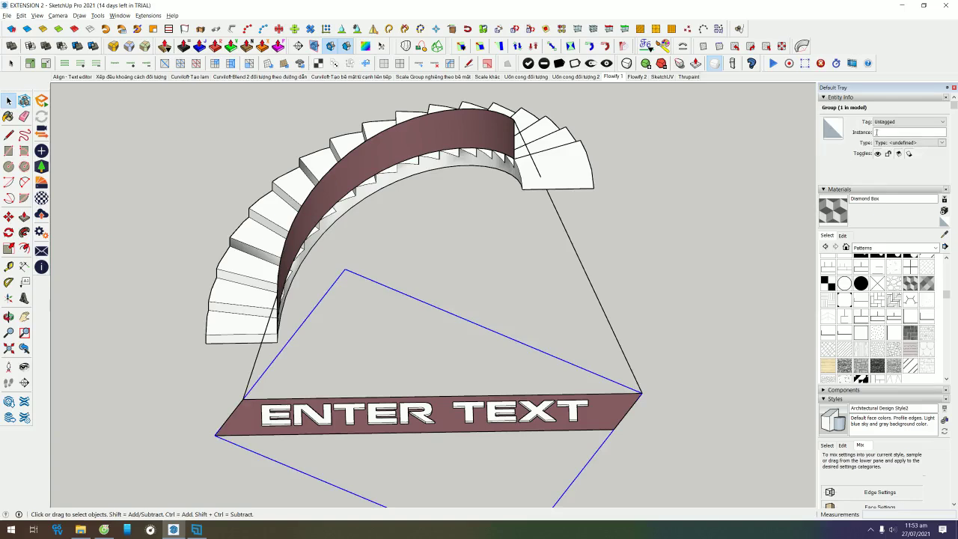
pyautogui.click(876, 131)
pyautogui.write('B')
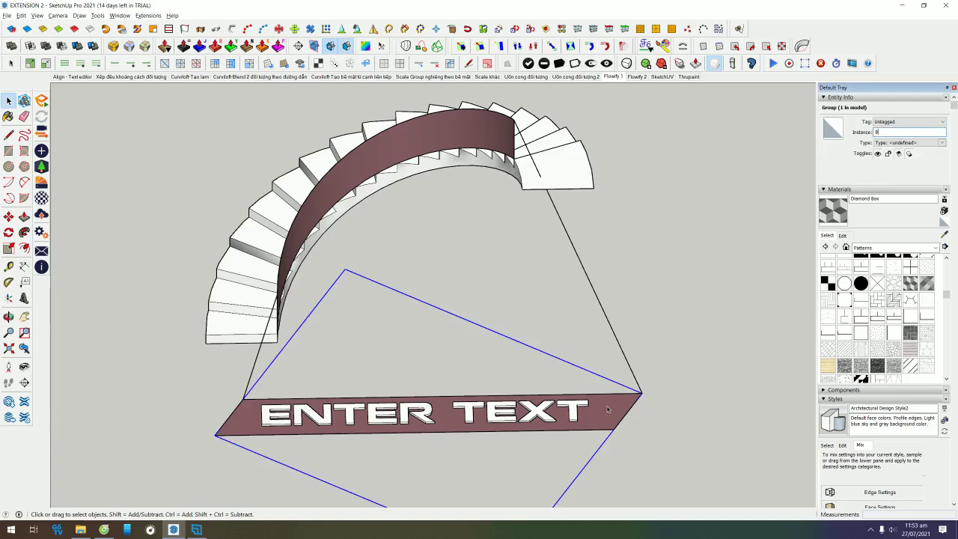
# - Group the two guide lines and name that group C
pyautogui.click(662, 323)
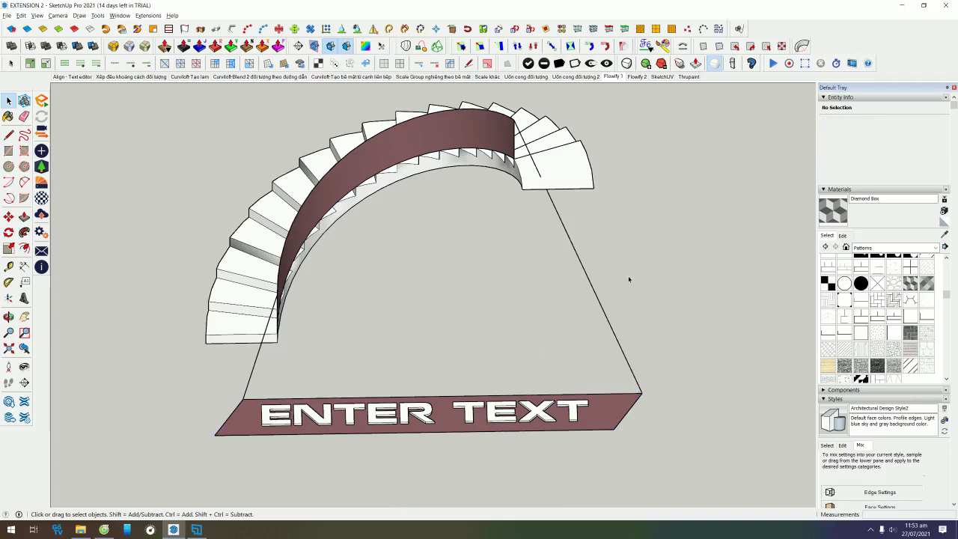
pyautogui.moveTo(555, 286); pyautogui.dragTo(418, 288)
pyautogui.keyDown('shift'); pyautogui.click(254, 372); pyautogui.keyUp('shift')
pyautogui.rightClick(255, 372)
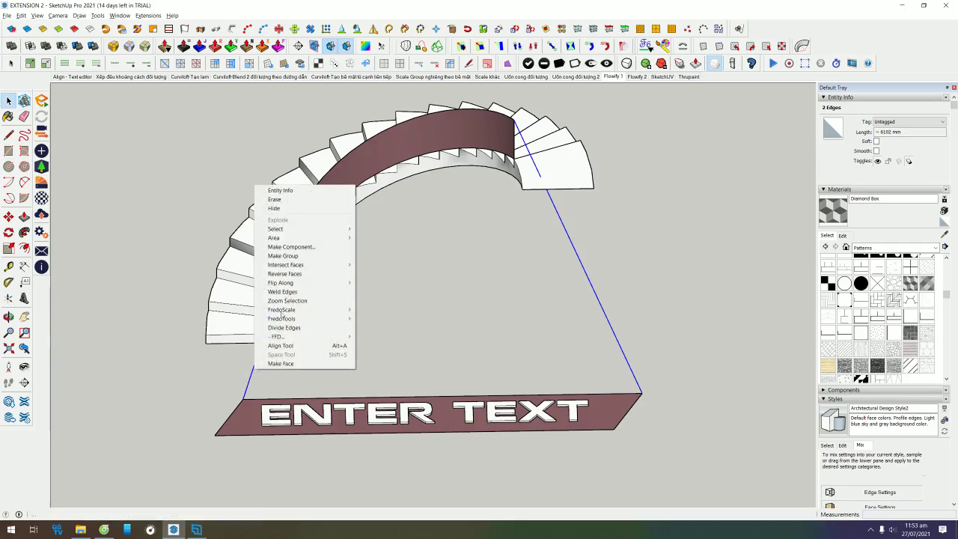
pyautogui.click(292, 260)
pyautogui.click(904, 133)
pyautogui.write('C')
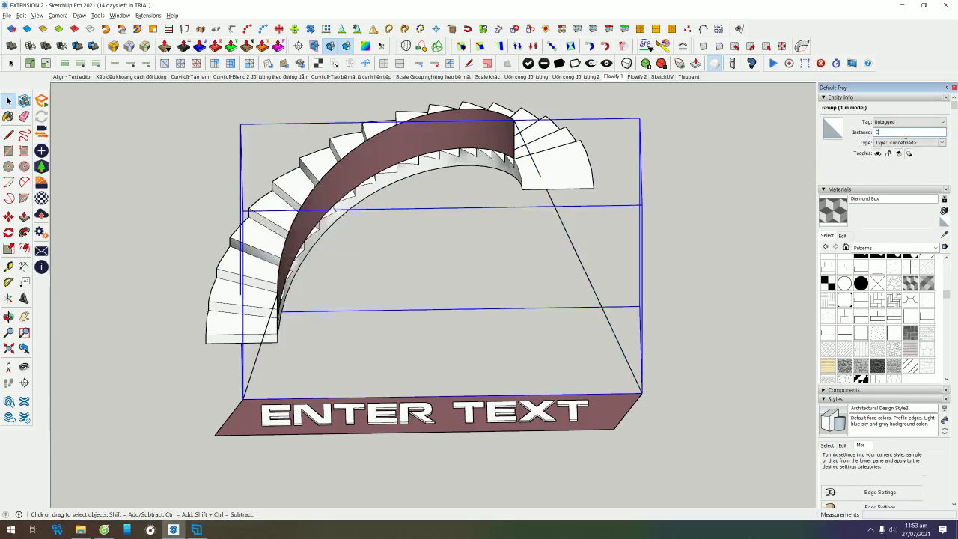
pyautogui.click(708, 176)
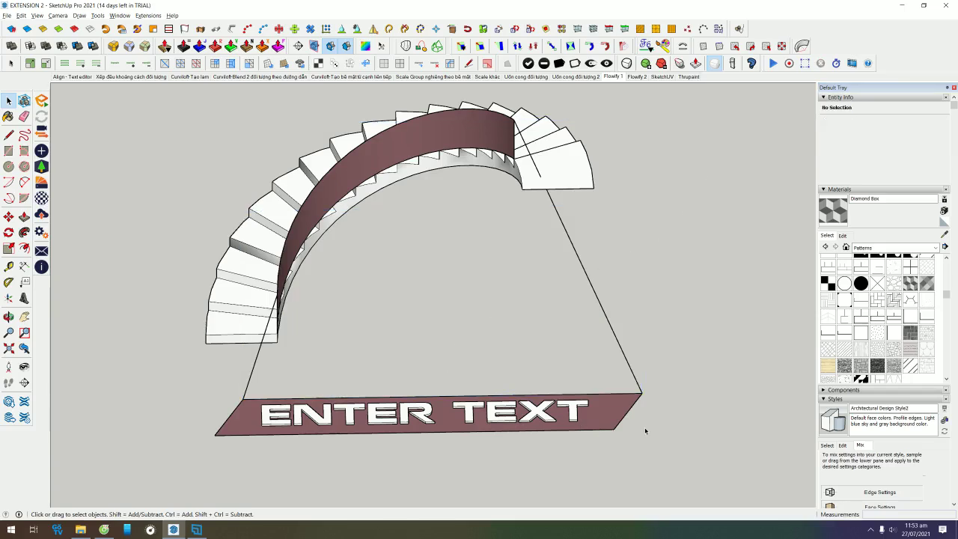
# - Group the surface, slab and guide-line groups together and name the combined group ABC
pyautogui.click(479, 140)
pyautogui.keyDown('ctrl'); pyautogui.click(617, 361); pyautogui.keyUp('ctrl')
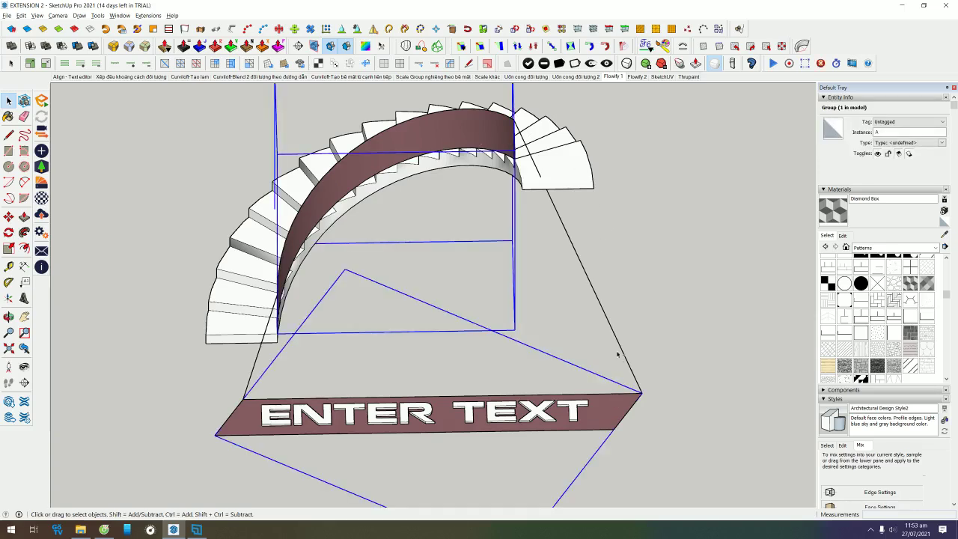
pyautogui.keyDown('ctrl'); pyautogui.click(619, 342); pyautogui.keyUp('ctrl')
pyautogui.rightClick(618, 344)
pyautogui.click(641, 226)
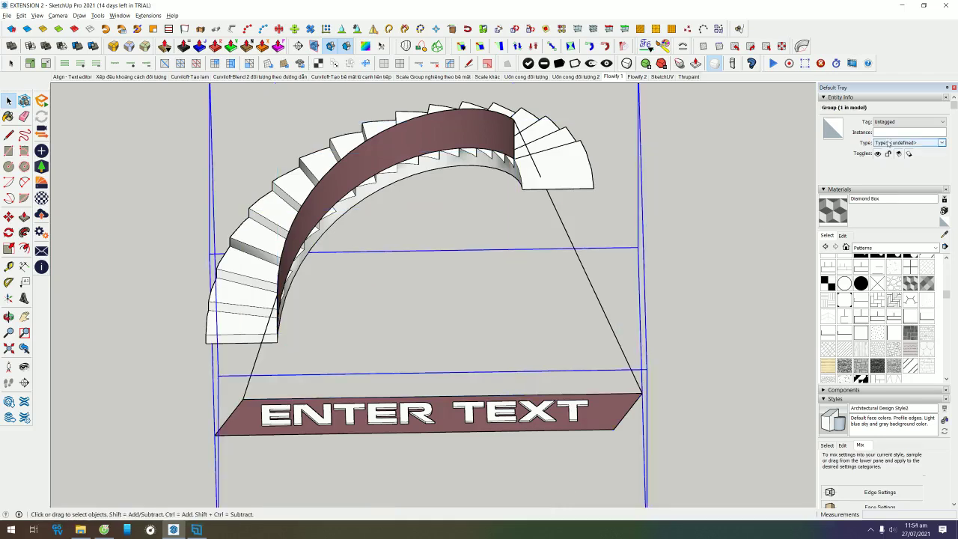
pyautogui.click(888, 132)
pyautogui.write('BC')
pyautogui.click(741, 240)
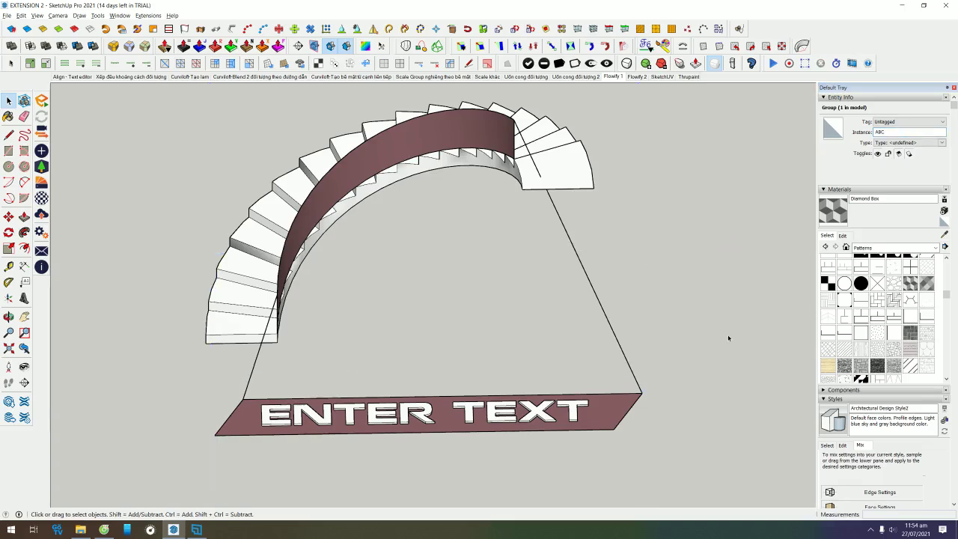
pyautogui.click(548, 412)
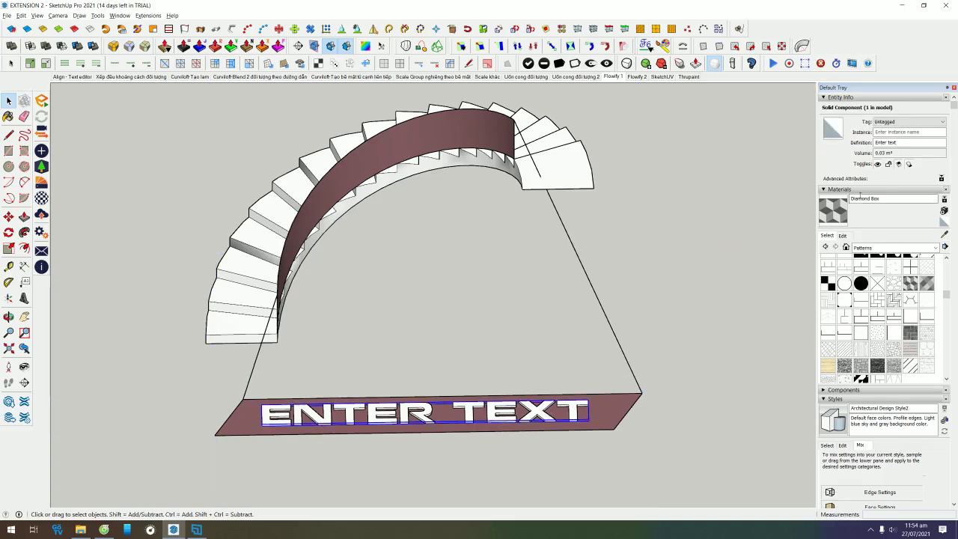
# - Turn the ENTER TEXT component into a group with Ctrl+G
pyautogui.moveTo(542, 399); pyautogui.dragTo(492, 409, button='middle')
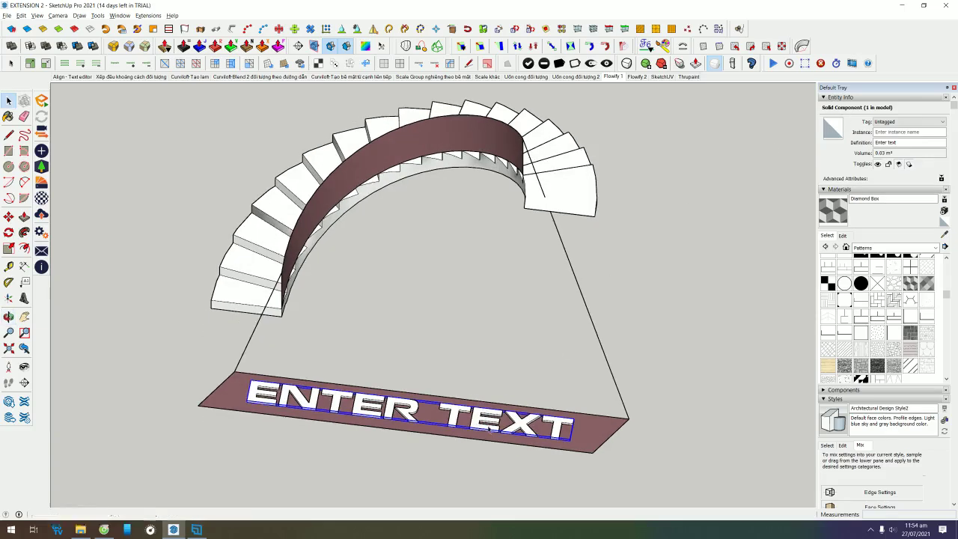
pyautogui.hotkey('ctrl', 'g')
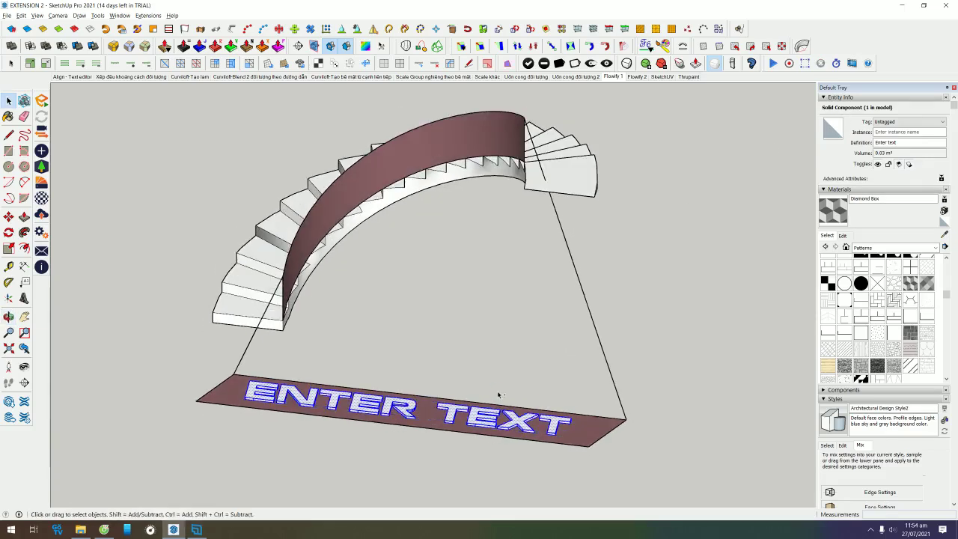
pyautogui.moveTo(494, 314)
pyautogui.mouseDown(button='middle')
pyautogui.moveTo(471, 337)
pyautogui.moveTo(532, 253)
pyautogui.mouseUp(button='middle')
# - Select the curved stair and ENTER TEXT groups and run Extensions > Flowify > Flowify
pyautogui.click(499, 168)
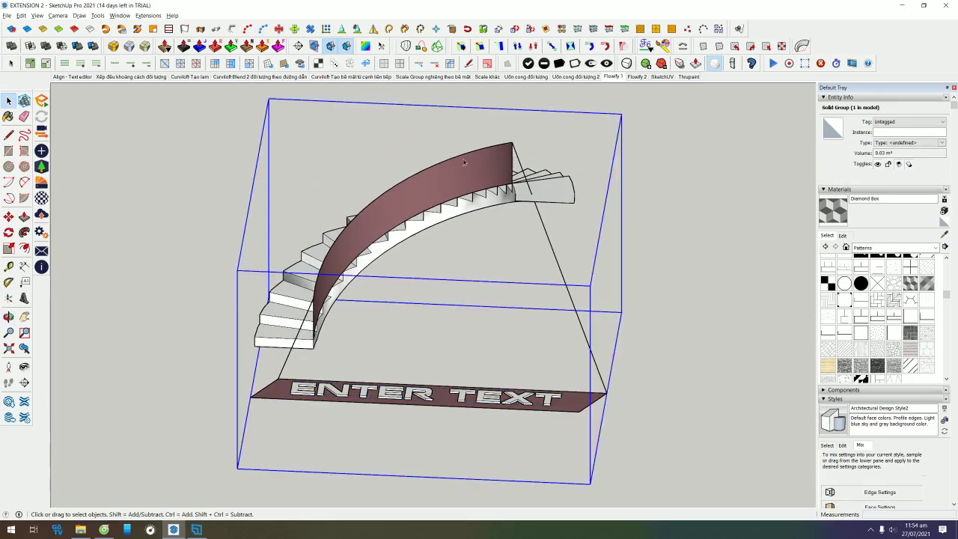
pyautogui.keyDown('shift'); pyautogui.click(516, 402); pyautogui.keyUp('shift')
pyautogui.scroll(2, 648, 268)
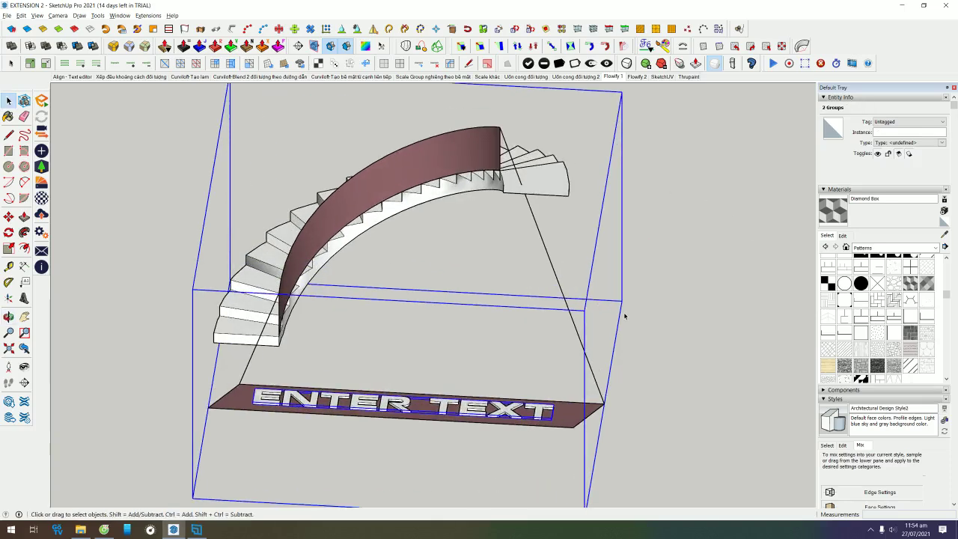
pyautogui.click(148, 15)
pyautogui.moveTo(155, 73)
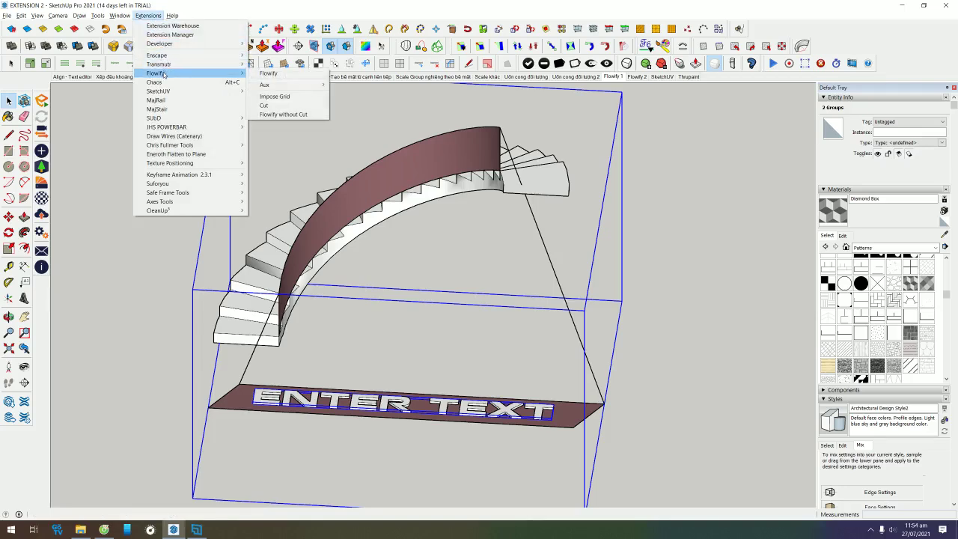
pyautogui.click(269, 73)
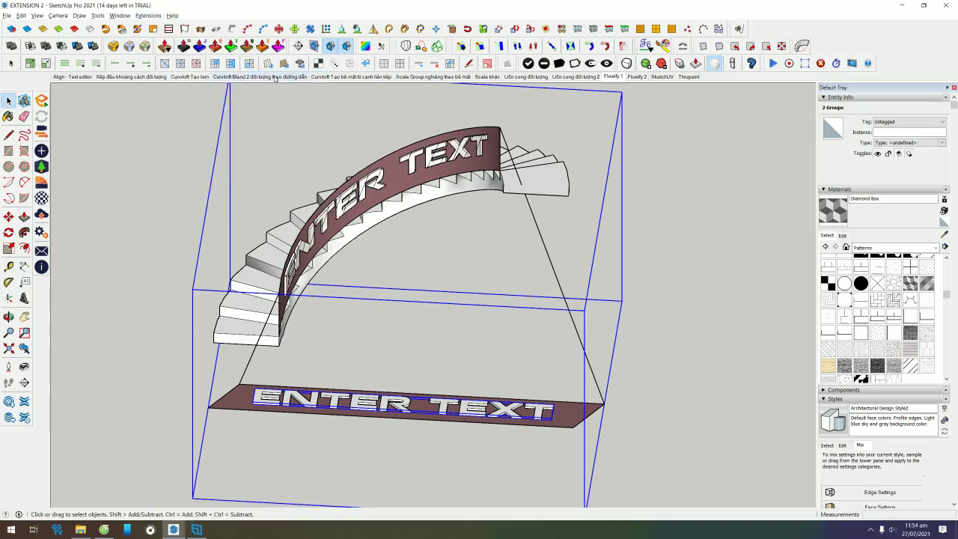
pyautogui.click(294, 95)
pyautogui.moveTo(295, 95)
pyautogui.mouseDown(button='middle')
pyautogui.moveTo(701, 230)
pyautogui.moveTo(526, 222)
pyautogui.mouseUp(button='middle')
# - Orbit around the curved ENTER TEXT banner, then open the desktop's New folder (2) of staircase photos
pyautogui.moveTo(442, 142)
pyautogui.mouseDown(button='middle')
pyautogui.moveTo(498, 268)
pyautogui.moveTo(708, 202)
pyautogui.mouseUp(button='middle')
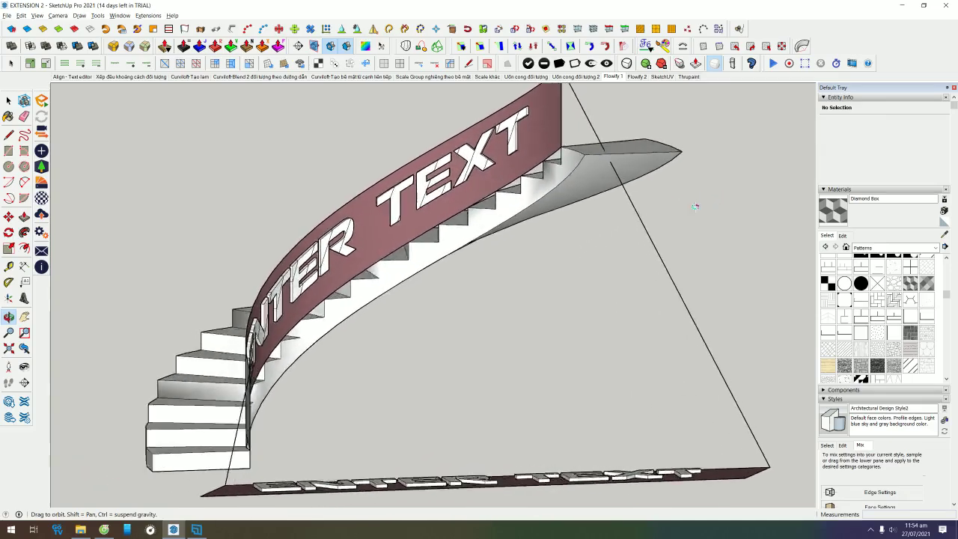
pyautogui.moveTo(708, 202)
pyautogui.mouseDown(button='middle')
pyautogui.moveTo(670, 419)
pyautogui.moveTo(509, 318)
pyautogui.mouseUp(button='middle')
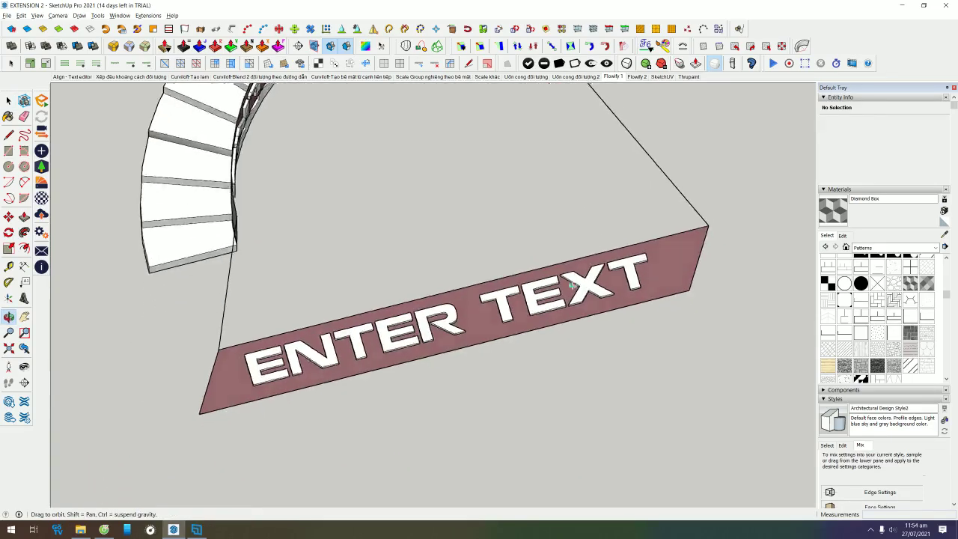
pyautogui.click(509, 318)
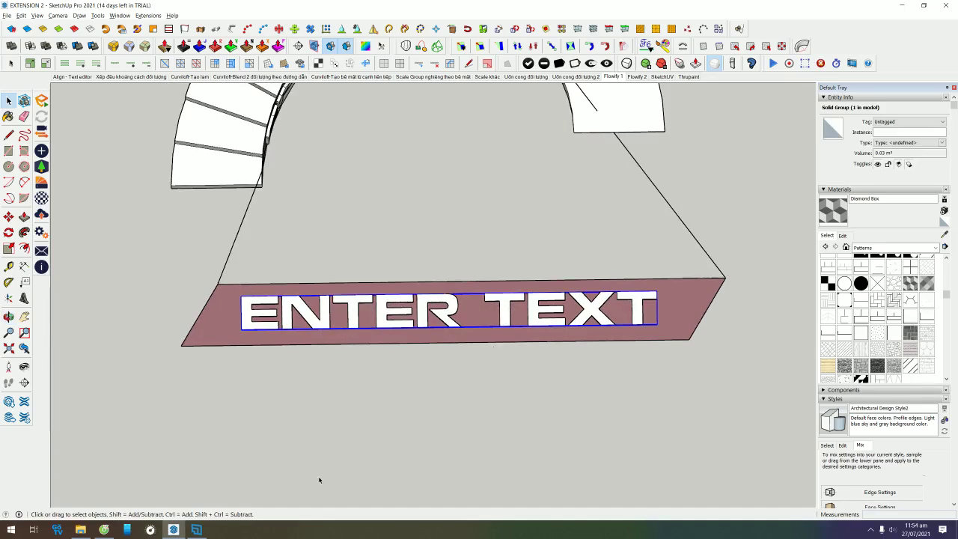
pyautogui.click(80, 530)
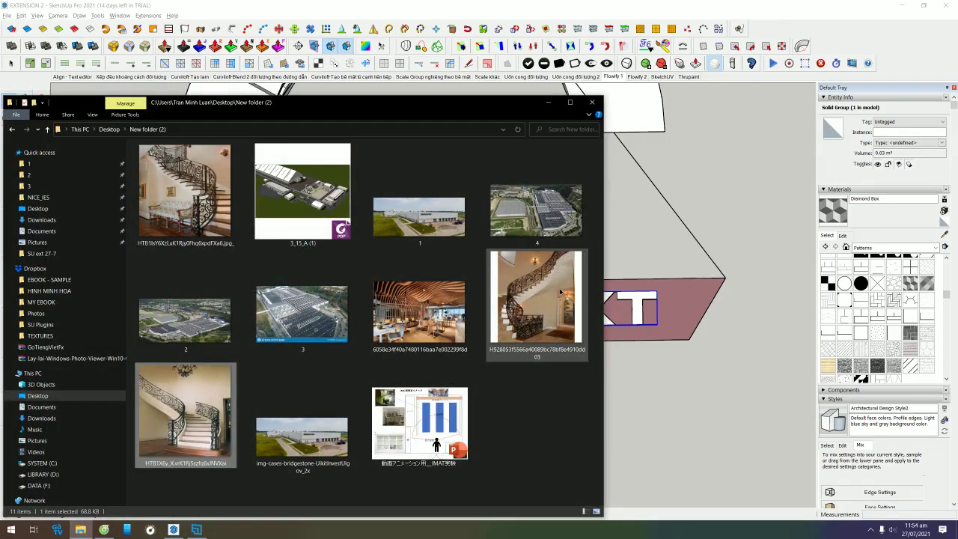
# - Open the wrought-iron staircase photo in Photos, then minimise File Explorer and Photos to return to the model
pyautogui.doubleClick(568, 292)
pyautogui.moveTo(262, 101); pyautogui.dragTo(59, 420)
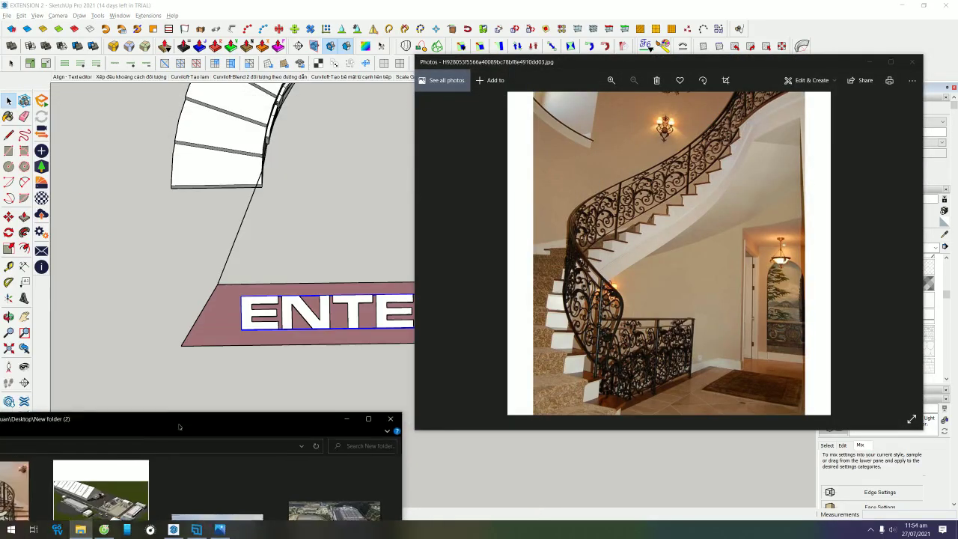
pyautogui.click(345, 421)
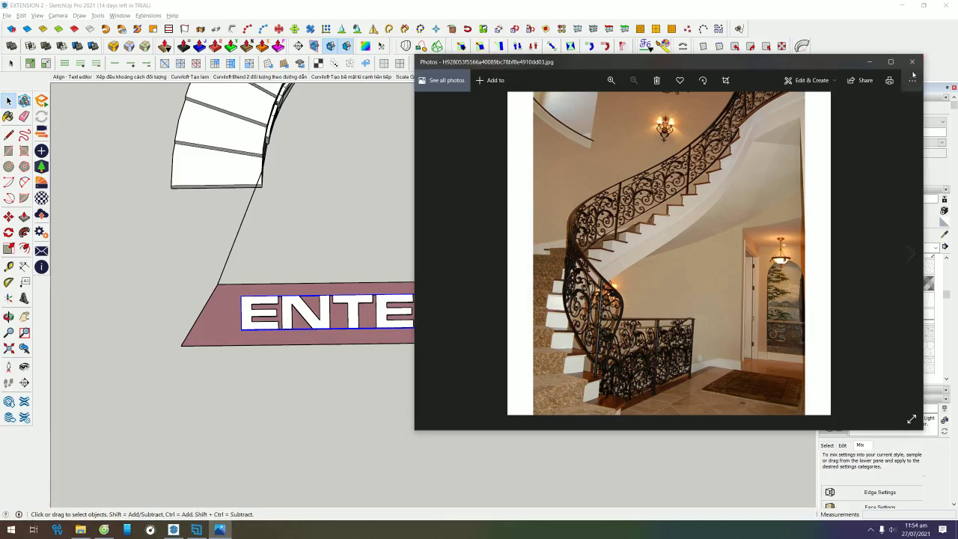
pyautogui.click(869, 61)
pyautogui.moveTo(597, 342); pyautogui.dragTo(331, 322, button='middle')
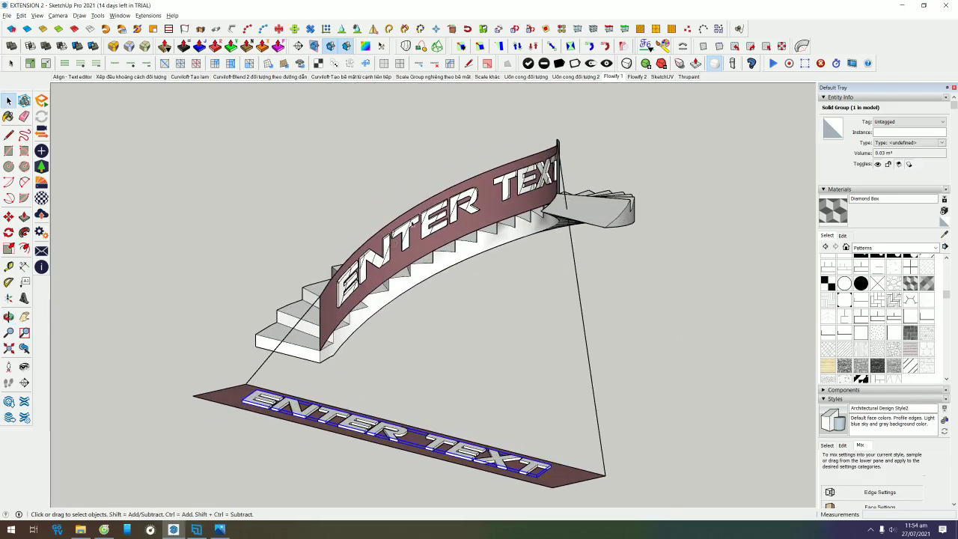
pyautogui.moveTo(539, 464); pyautogui.dragTo(530, 432, button='middle')
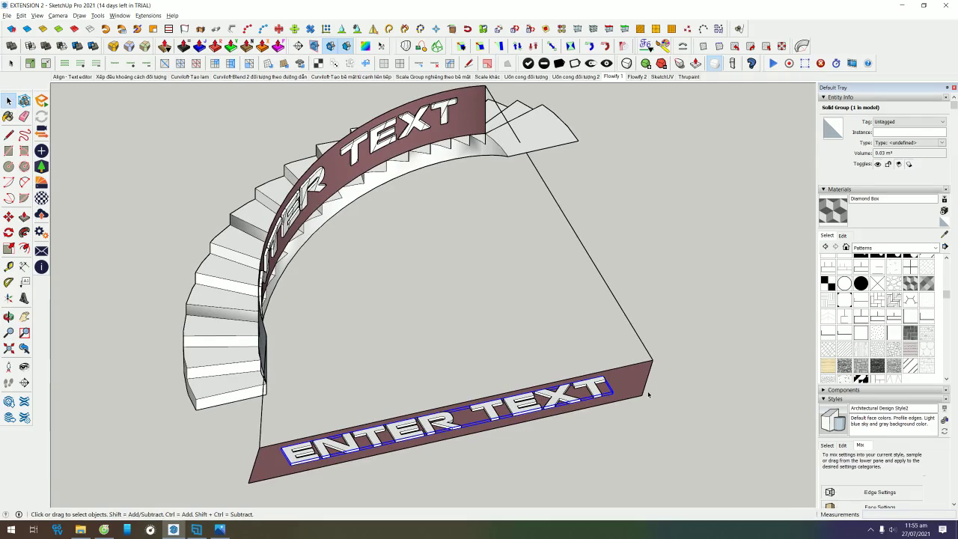
pyautogui.moveTo(641, 383)
pyautogui.mouseDown(button='middle')
pyautogui.moveTo(592, 324)
pyautogui.moveTo(562, 323)
pyautogui.mouseUp(button='middle')
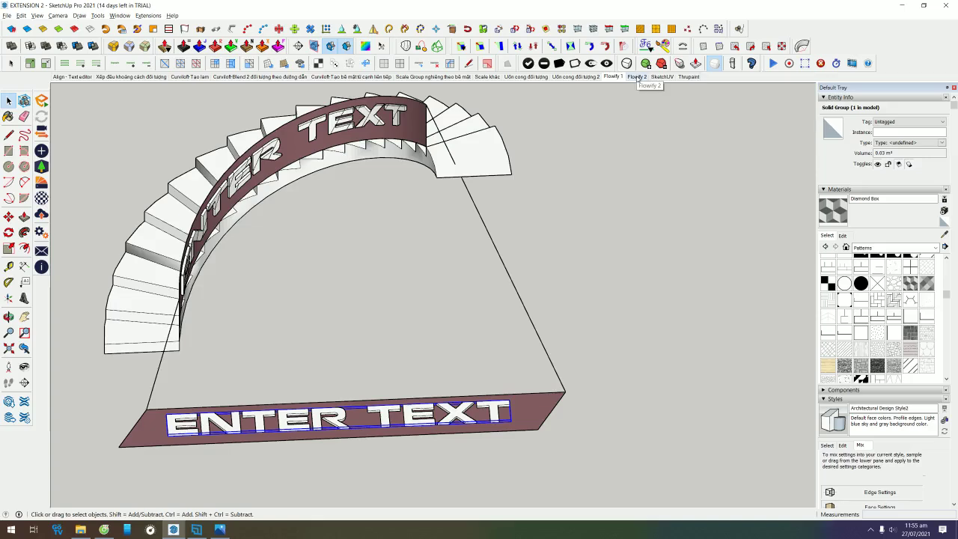
# - Switch to the Flowify 2 scene and view the leaf panel above the curved surface
pyautogui.click(636, 76)
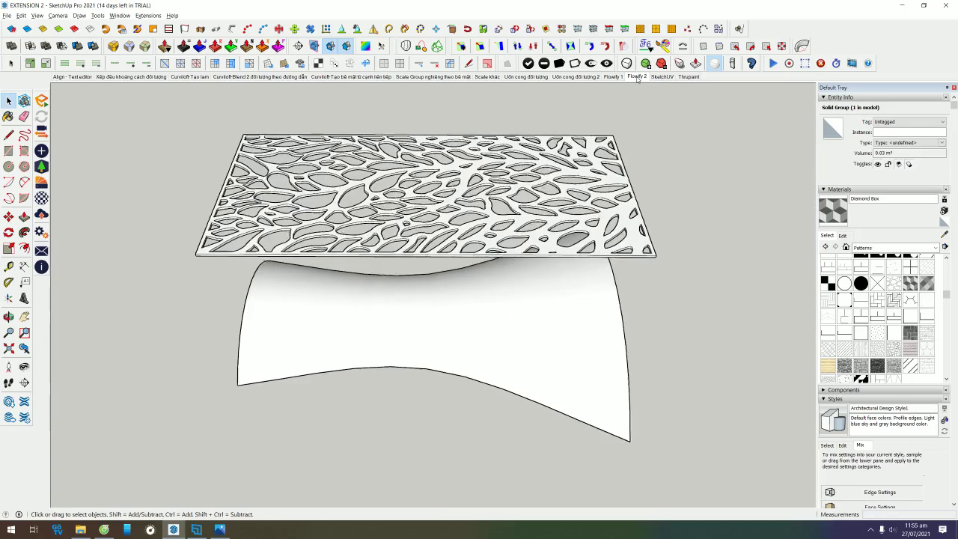
pyautogui.moveTo(637, 92)
pyautogui.mouseDown(button='middle')
pyautogui.moveTo(461, 236)
pyautogui.moveTo(412, 220)
pyautogui.mouseUp(button='middle')
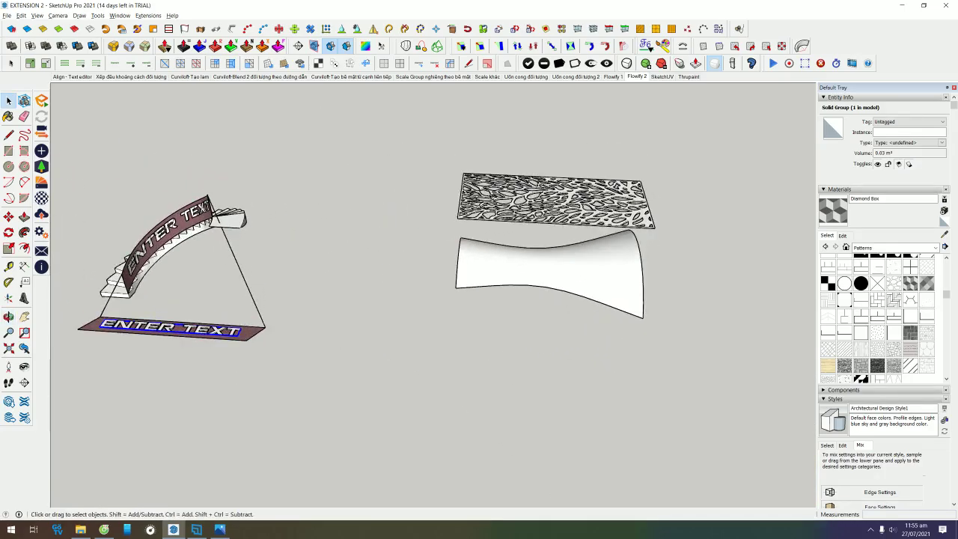
pyautogui.scroll(2, 551, 210)
pyautogui.scroll(2, 517, 213)
pyautogui.scroll(2, 482, 204)
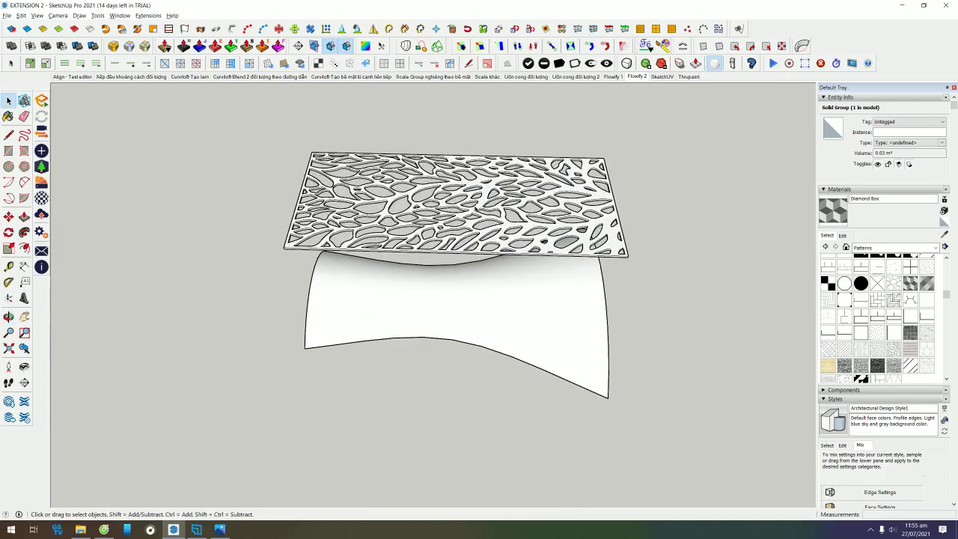
pyautogui.scroll(1, 465, 223)
pyautogui.moveTo(465, 223)
pyautogui.mouseDown(button='middle')
pyautogui.moveTo(471, 143)
pyautogui.moveTo(466, 286)
pyautogui.moveTo(441, 124)
pyautogui.moveTo(265, 124)
pyautogui.moveTo(740, 155)
pyautogui.mouseUp(button='middle')
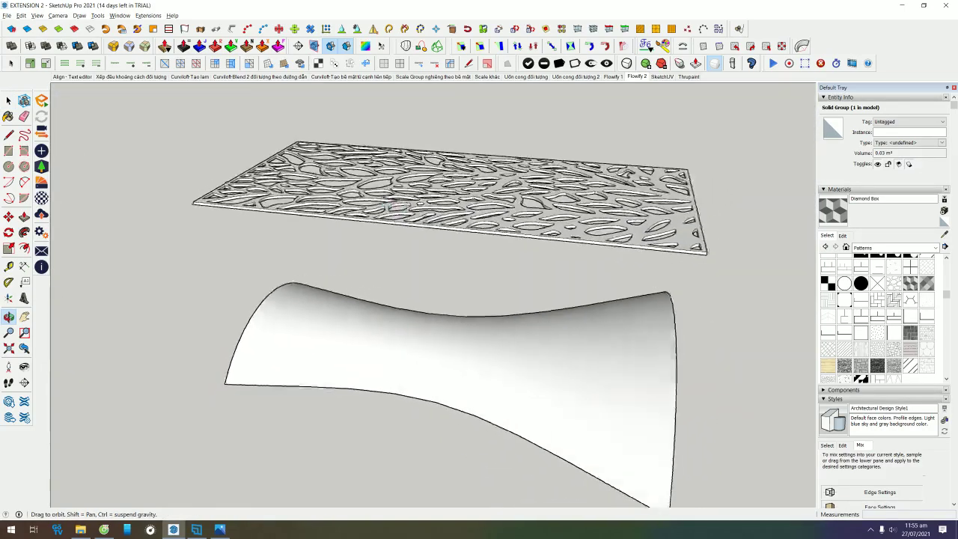
pyautogui.scroll(2, 741, 155)
pyautogui.scroll(-2, 516, 170)
pyautogui.scroll(-2, 517, 171)
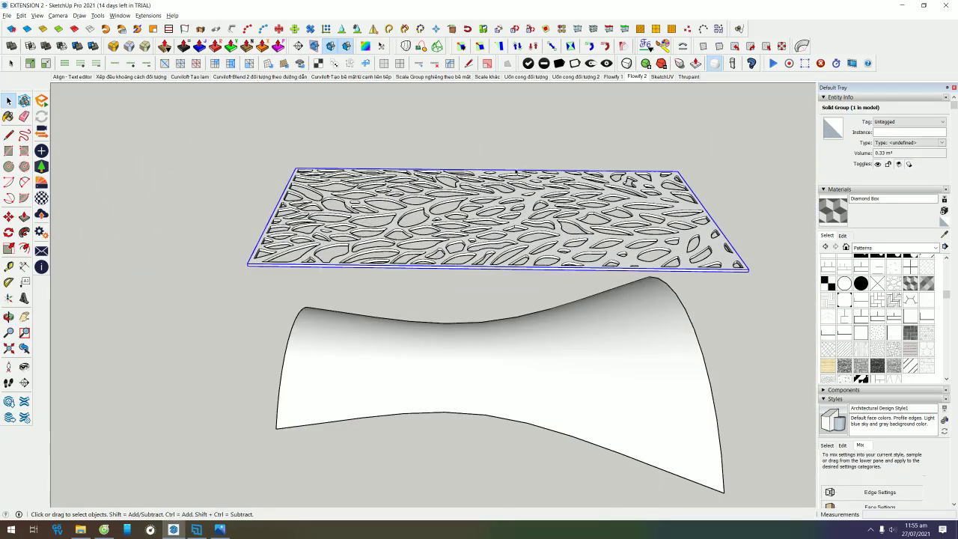
pyautogui.moveTo(250, 372); pyautogui.dragTo(507, 250, button='middle')
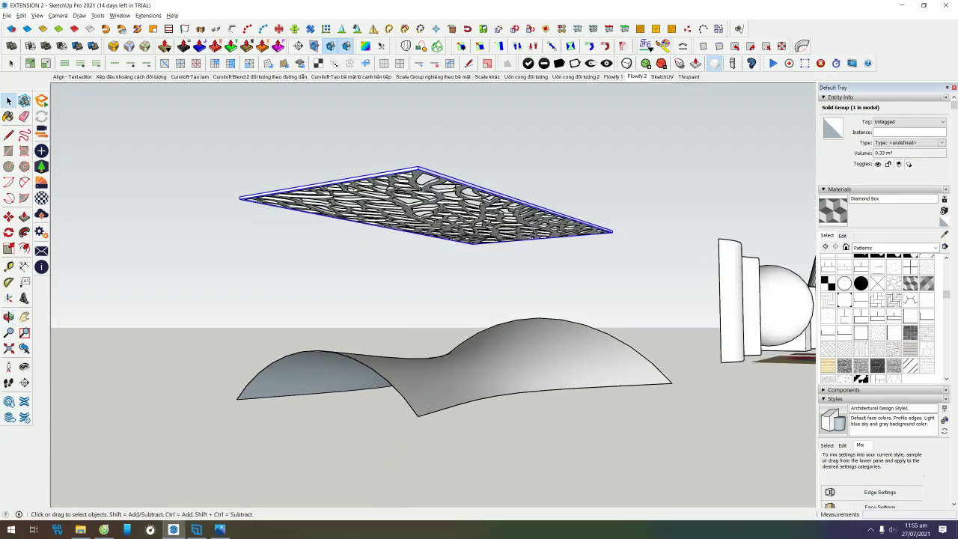
pyautogui.moveTo(400, 355); pyautogui.dragTo(413, 363, button='middle')
pyautogui.scroll(-3, 332, 387)
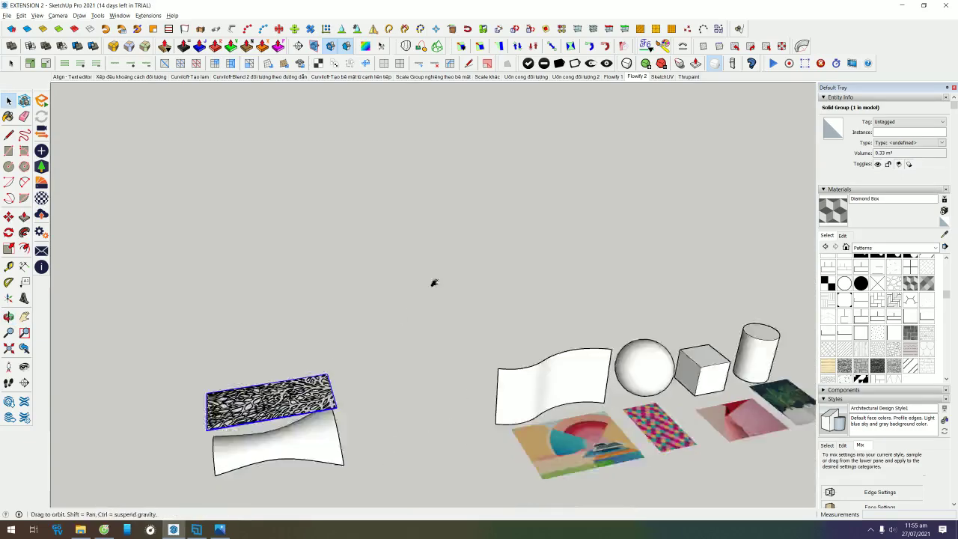
pyautogui.scroll(2, 468, 297)
# - Select the curved surface and panel groups and open the surface group to inspect its face
pyautogui.keyDown('shift'); pyautogui.click(374, 351); pyautogui.keyUp('shift')
pyautogui.scroll(3, 380, 343)
pyautogui.scroll(1, 449, 357)
pyautogui.scroll(1, 436, 368)
pyautogui.scroll(1, 432, 358)
pyautogui.scroll(2, 427, 349)
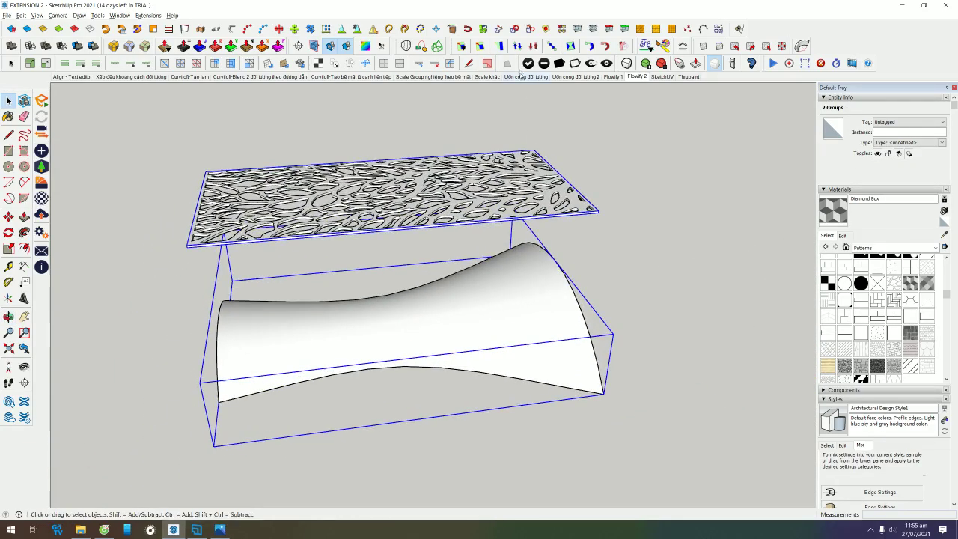
pyautogui.moveTo(524, 292)
pyautogui.mouseDown(button='middle')
pyautogui.moveTo(455, 262)
pyautogui.moveTo(397, 268)
pyautogui.moveTo(641, 301)
pyautogui.mouseUp(button='middle')
pyautogui.click(487, 300)
pyautogui.click(552, 161)
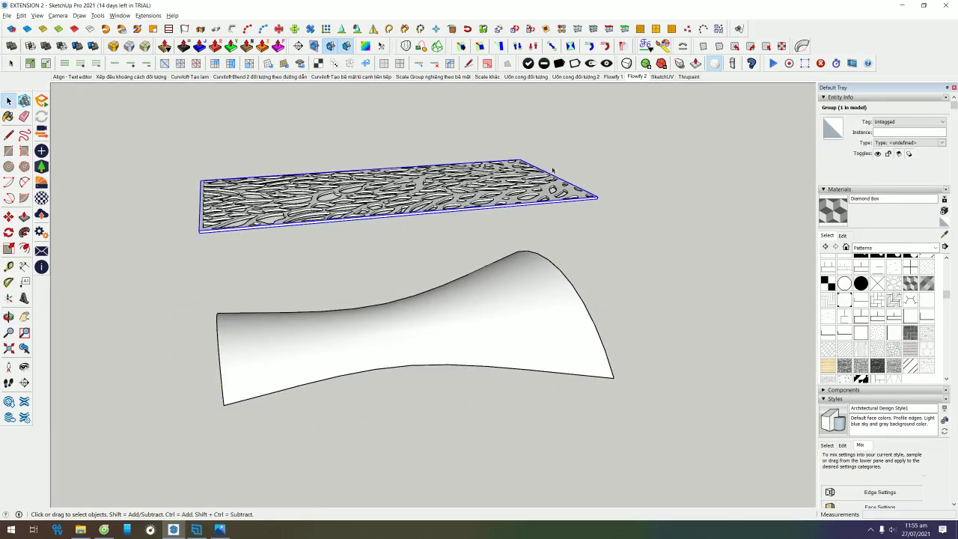
pyautogui.moveTo(201, 232)
pyautogui.mouseDown(button='middle')
pyautogui.moveTo(386, 256)
pyautogui.moveTo(392, 126)
pyautogui.mouseUp(button='middle')
pyautogui.click(439, 271)
pyautogui.click(438, 316)
pyautogui.doubleClick(439, 317)
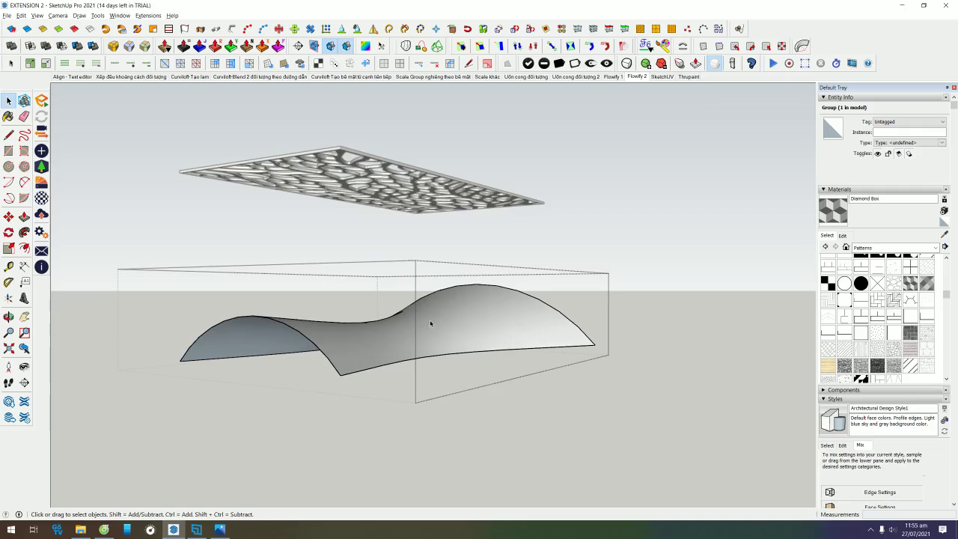
pyautogui.click(430, 320)
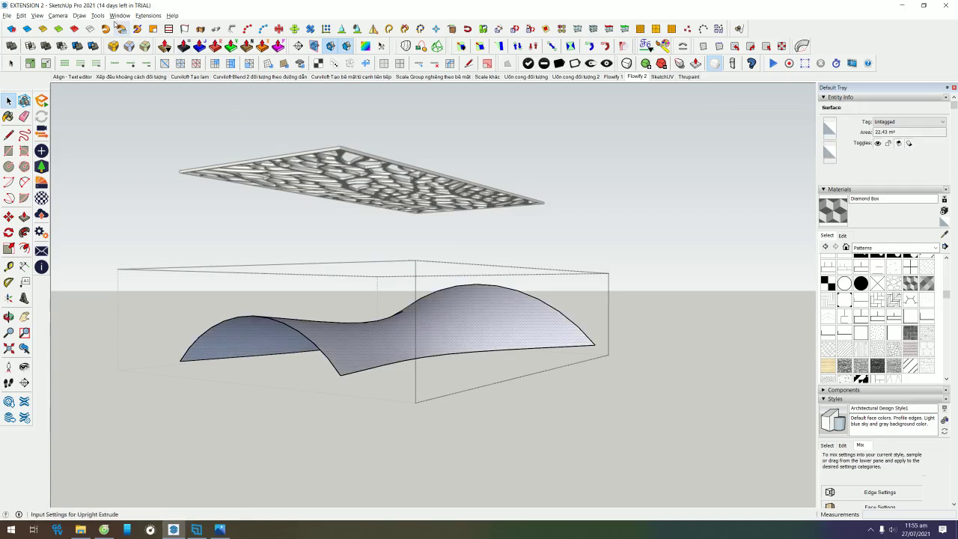
pyautogui.click(555, 198)
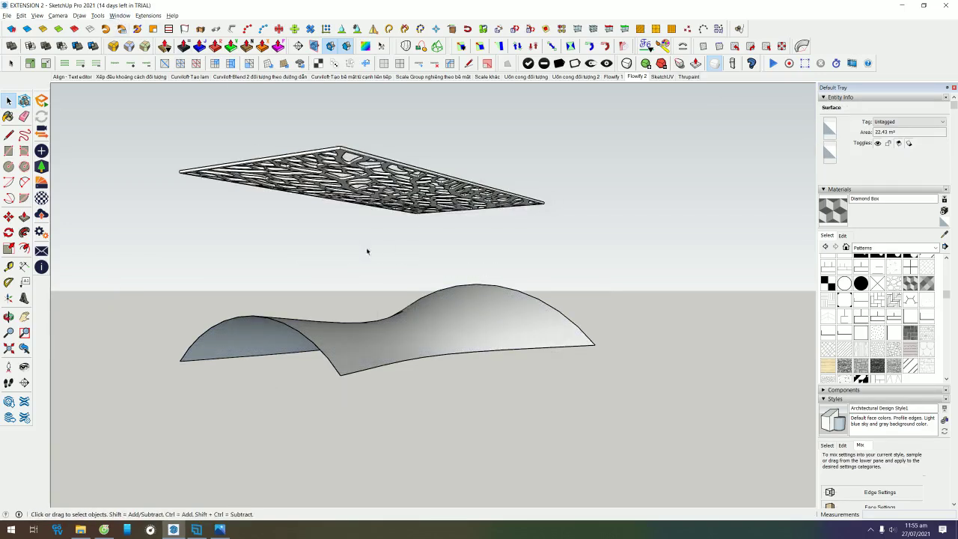
# - Draw a rectangle across the leaf panel from its corner and select the new face with its edges
pyautogui.press('r')
pyautogui.moveTo(297, 269)
pyautogui.mouseDown(button='middle')
pyautogui.moveTo(222, 193)
pyautogui.moveTo(232, 187)
pyautogui.mouseUp(button='middle')
pyautogui.scroll(-3, 235, 187)
pyautogui.scroll(3, 219, 199)
pyautogui.click(210, 201)
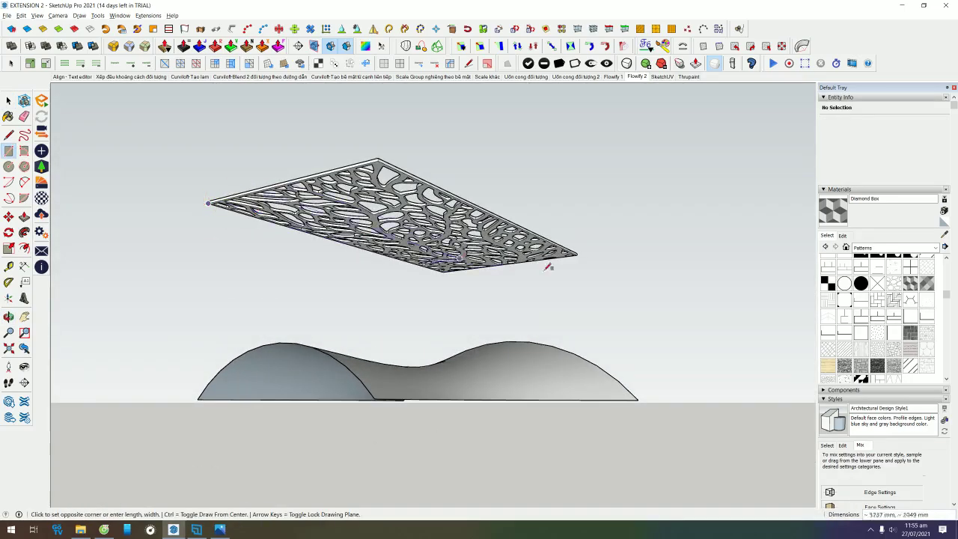
pyautogui.moveTo(549, 267); pyautogui.dragTo(631, 191, button='middle')
pyautogui.click(631, 191)
pyautogui.press('space')
pyautogui.moveTo(469, 154)
pyautogui.mouseDown(button='middle')
pyautogui.moveTo(451, 404)
pyautogui.moveTo(507, 256)
pyautogui.moveTo(560, 191)
pyautogui.mouseUp(button='middle')
pyautogui.doubleClick(508, 256)
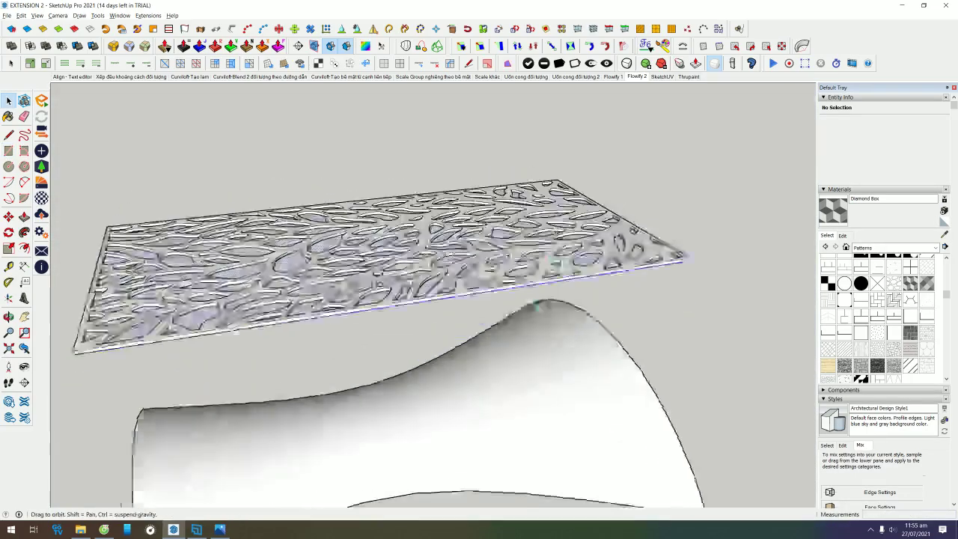
# - Make a group from the leaf-pattern panel's loose entities
pyautogui.moveTo(594, 202)
pyautogui.mouseDown(button='middle')
pyautogui.moveTo(265, 166)
pyautogui.moveTo(207, 175)
pyautogui.moveTo(206, 193)
pyautogui.mouseUp(button='middle')
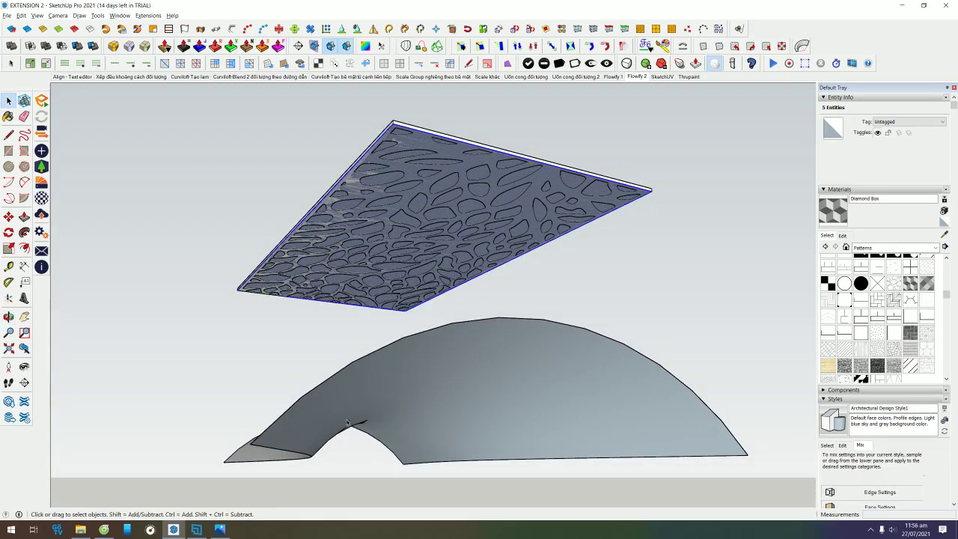
pyautogui.moveTo(459, 184); pyautogui.dragTo(617, 398, button='middle')
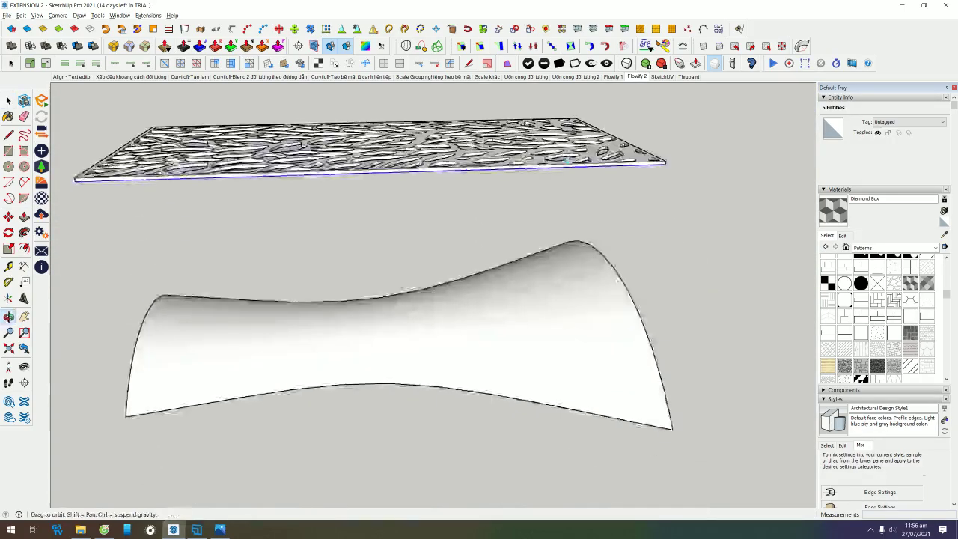
pyautogui.moveTo(627, 303); pyautogui.dragTo(571, 203, button='middle')
pyautogui.rightClick(571, 202)
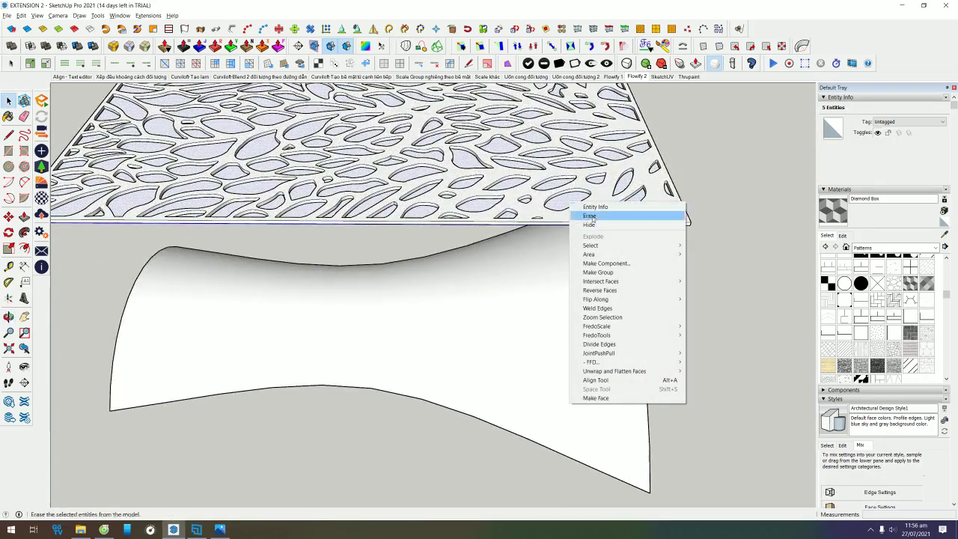
pyautogui.click(598, 272)
# - Select the curved surface group and begin entering A as its instance name
pyautogui.moveTo(680, 368)
pyautogui.mouseDown(button='middle')
pyautogui.moveTo(570, 306)
pyautogui.moveTo(585, 310)
pyautogui.moveTo(559, 320)
pyautogui.mouseUp(button='middle')
pyautogui.click(559, 320)
pyautogui.click(887, 133)
# - Give the leaf-panel group the instance name B
pyautogui.write('A')
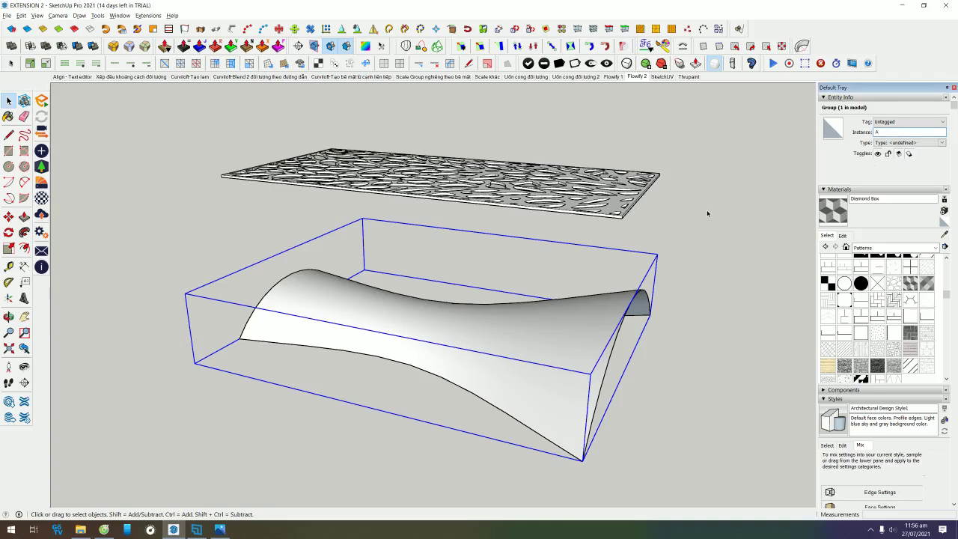
pyautogui.click(708, 214)
pyautogui.scroll(3, 621, 298)
pyautogui.scroll(3, 621, 299)
pyautogui.press('space')
pyautogui.scroll(-3, 621, 299)
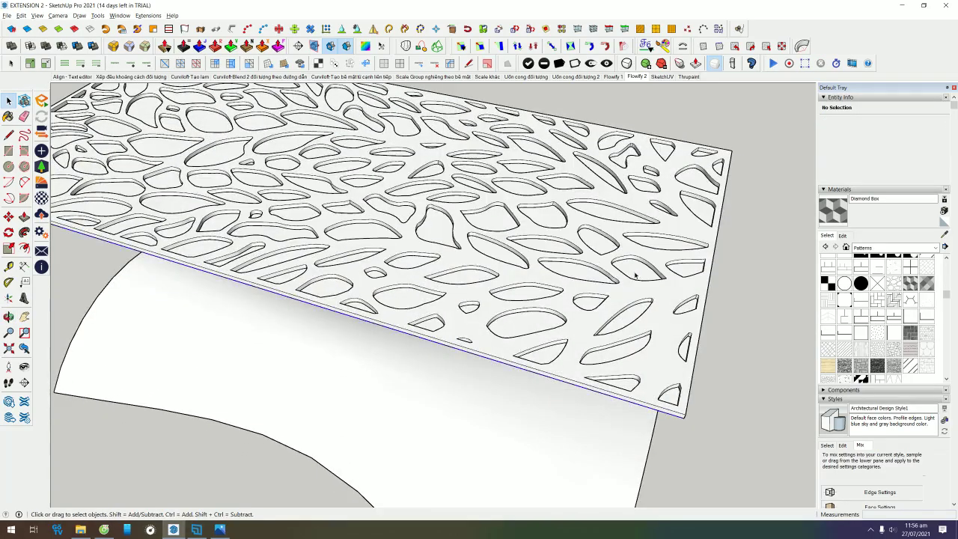
pyautogui.moveTo(621, 299); pyautogui.dragTo(621, 225, button='middle')
pyautogui.click(420, 246)
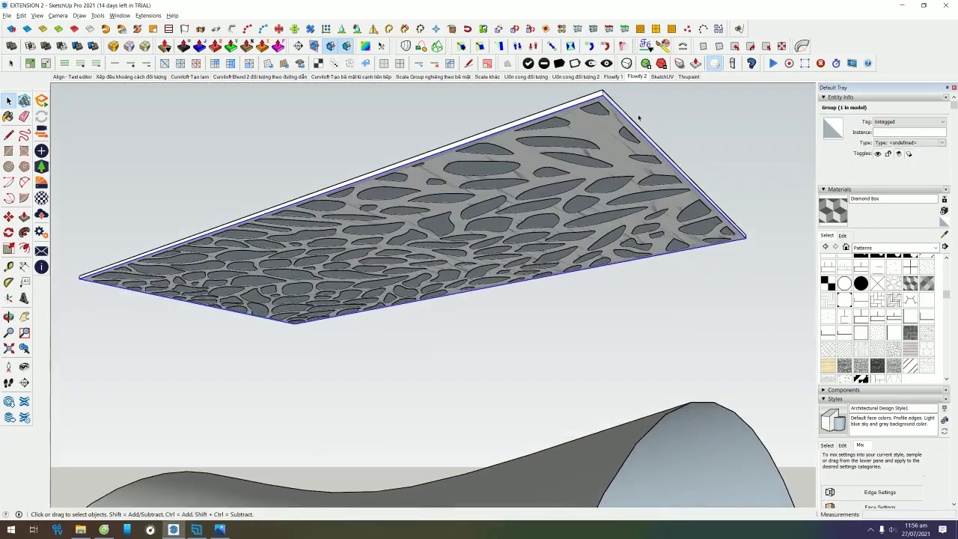
pyautogui.click(895, 131)
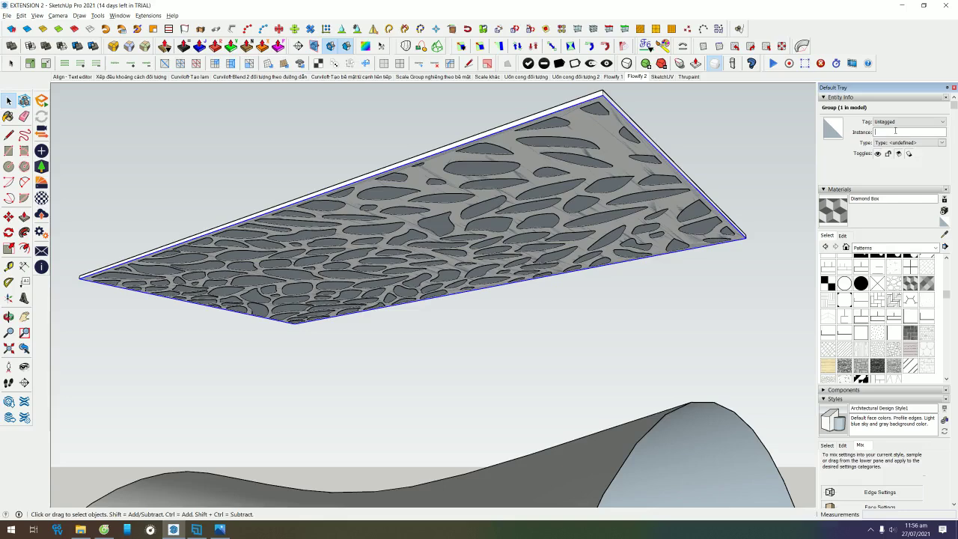
pyautogui.click(731, 104)
# - Move the thin solid slab upward toward the panel's underside
pyautogui.moveTo(731, 103)
pyautogui.mouseDown(button='middle')
pyautogui.moveTo(673, 135)
pyautogui.moveTo(614, 133)
pyautogui.mouseUp(button='middle')
pyautogui.scroll(-3, 637, 150)
pyautogui.scroll(3, 601, 110)
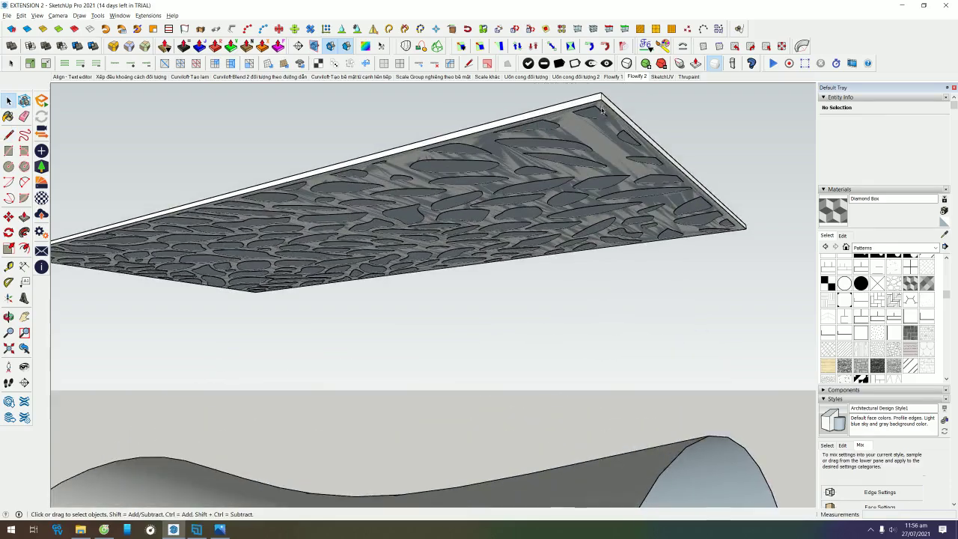
pyautogui.scroll(2, 601, 110)
pyautogui.click(601, 110)
pyautogui.moveTo(600, 110); pyautogui.dragTo(576, 191, button='middle')
pyautogui.press('m')
pyautogui.click(576, 187)
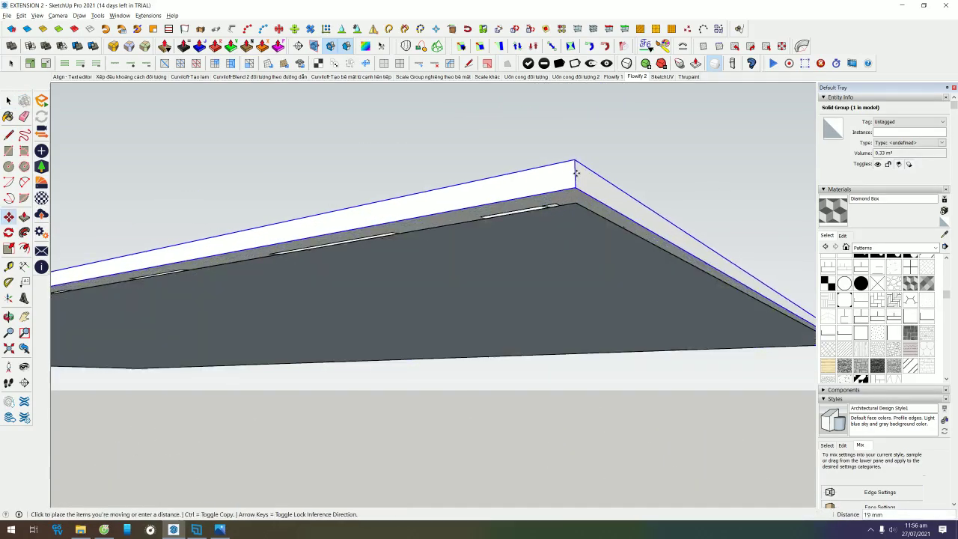
pyautogui.press('space')
pyautogui.scroll(-3, 607, 114)
pyautogui.moveTo(606, 224)
pyautogui.mouseDown(button='middle')
pyautogui.moveTo(613, 342)
pyautogui.moveTo(661, 380)
pyautogui.moveTo(612, 229)
pyautogui.mouseUp(button='middle')
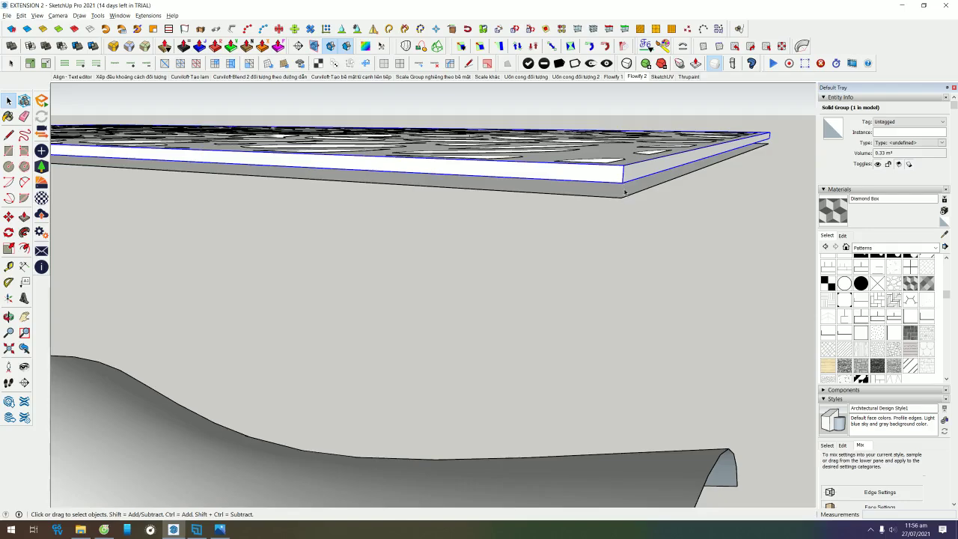
pyautogui.moveTo(625, 195)
pyautogui.mouseDown(button='middle')
pyautogui.moveTo(629, 327)
pyautogui.moveTo(643, 153)
pyautogui.moveTo(615, 220)
pyautogui.mouseUp(button='middle')
# - Align the slab with the leaf panel's edge using the Align Tool
pyautogui.press('a')
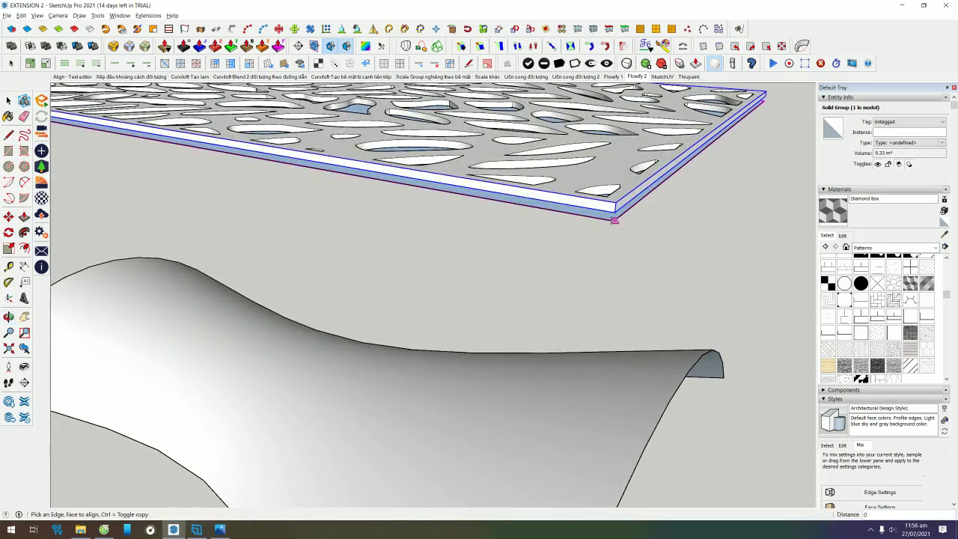
pyautogui.click(609, 220)
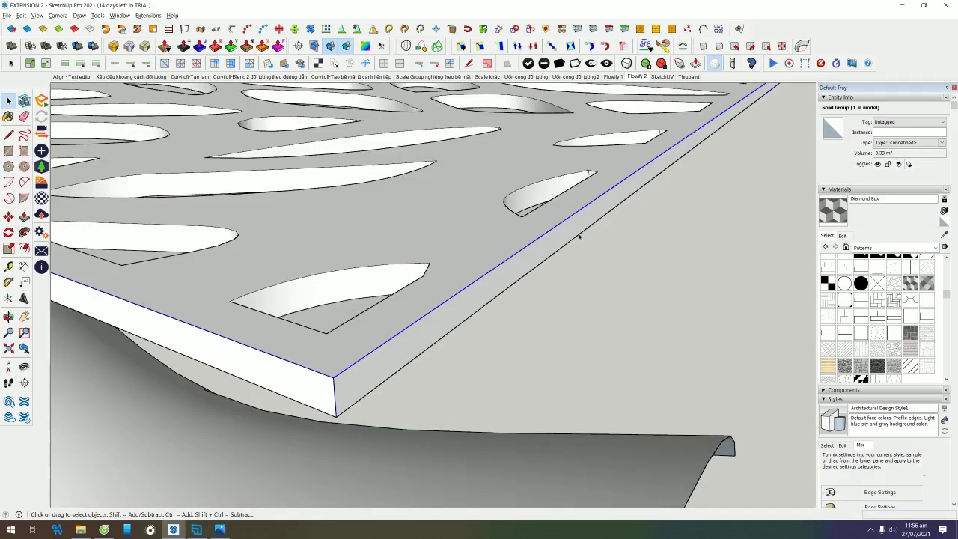
pyautogui.moveTo(378, 384)
pyautogui.mouseDown(button='middle')
pyautogui.moveTo(393, 357)
pyautogui.moveTo(552, 310)
pyautogui.moveTo(603, 192)
pyautogui.moveTo(538, 384)
pyautogui.moveTo(556, 346)
pyautogui.moveTo(532, 351)
pyautogui.moveTo(475, 223)
pyautogui.moveTo(601, 298)
pyautogui.mouseUp(button='middle')
pyautogui.scroll(-3, 601, 265)
pyautogui.scroll(-2, 621, 282)
# - Draw two guide lines from panel corners down to the saddle surface's corners
pyautogui.press('l')
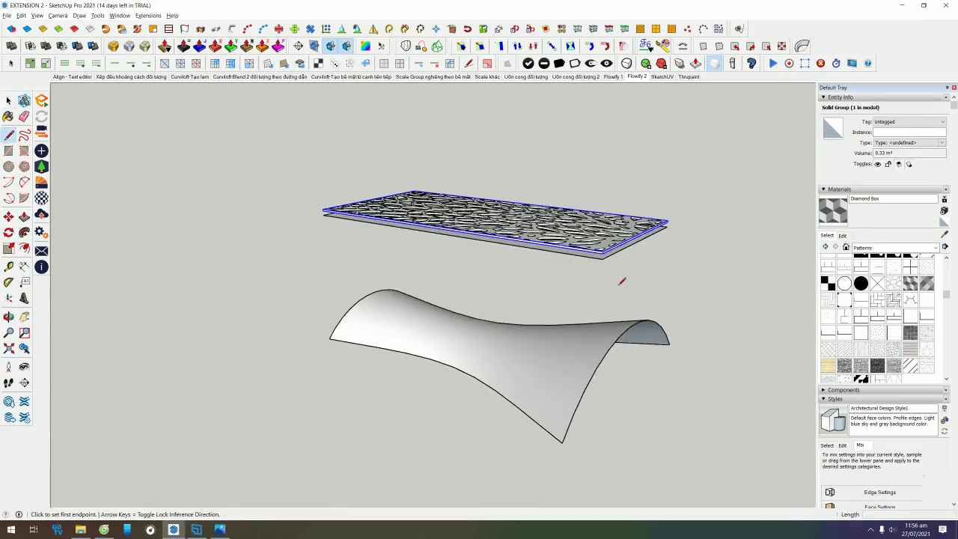
pyautogui.click(602, 257)
pyautogui.click(563, 442)
pyautogui.moveTo(519, 456); pyautogui.dragTo(442, 396, button='middle')
pyautogui.press('space')
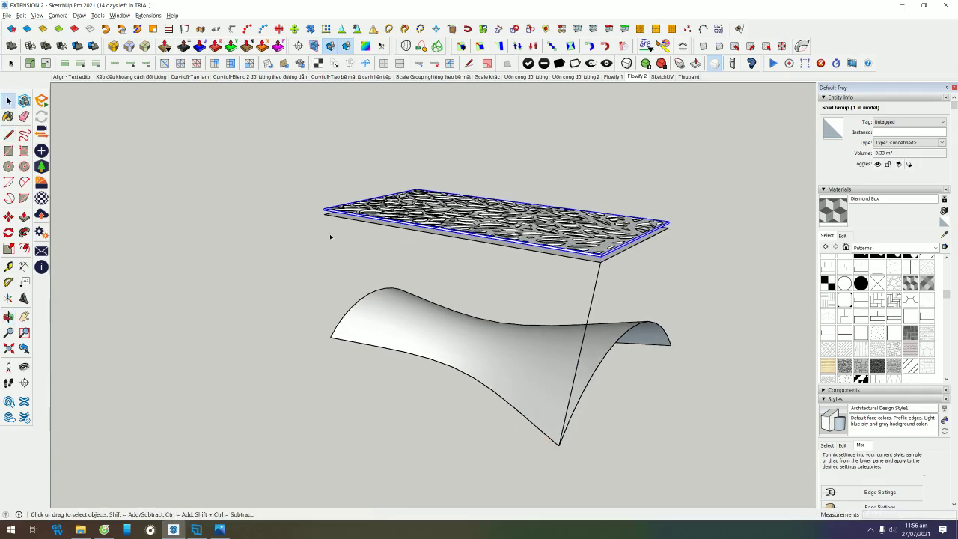
pyautogui.press('l')
pyautogui.click(324, 213)
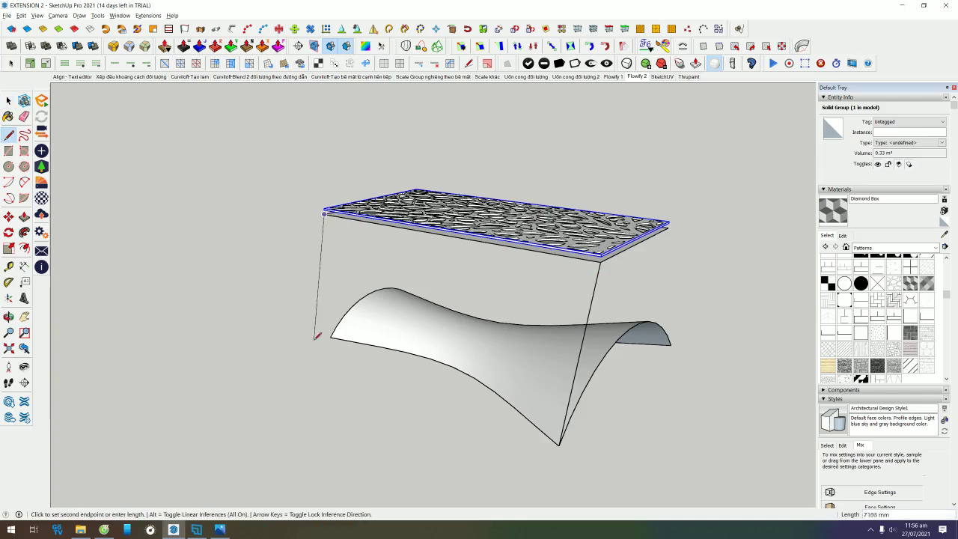
pyautogui.click(330, 335)
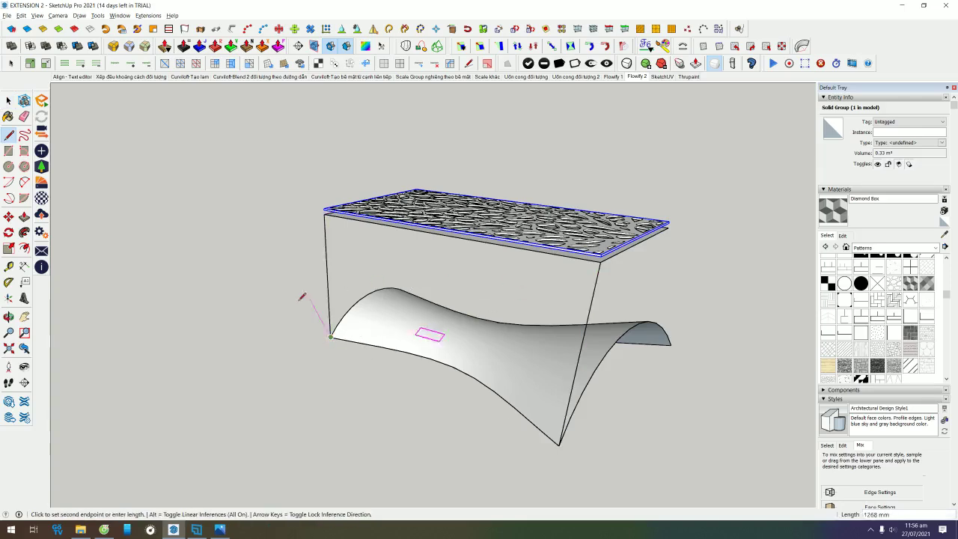
pyautogui.moveTo(434, 393); pyautogui.dragTo(723, 267, button='middle')
pyautogui.press('space')
pyautogui.moveTo(642, 295)
pyautogui.mouseDown(button='middle')
pyautogui.moveTo(585, 313)
pyautogui.moveTo(679, 317)
pyautogui.mouseUp(button='middle')
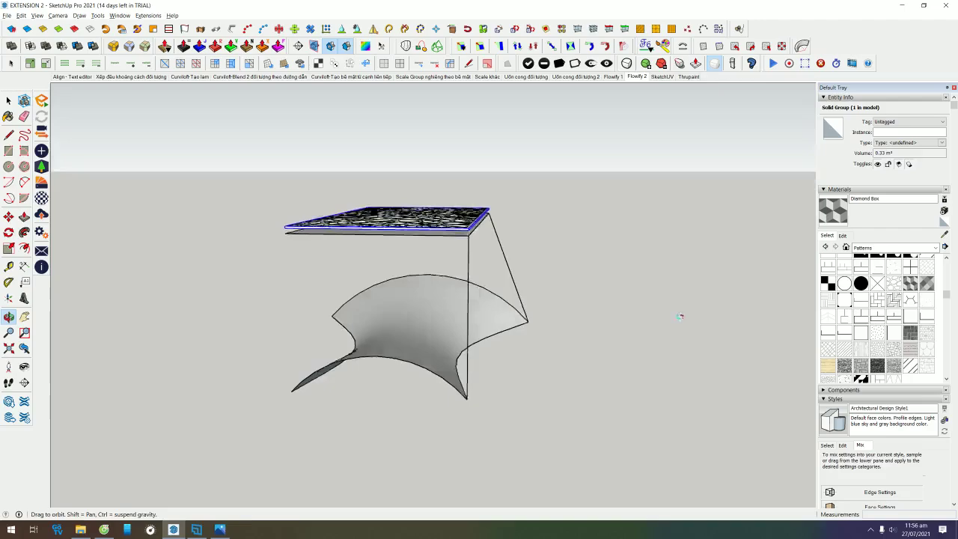
pyautogui.scroll(4, 498, 272)
pyautogui.scroll(4, 356, 266)
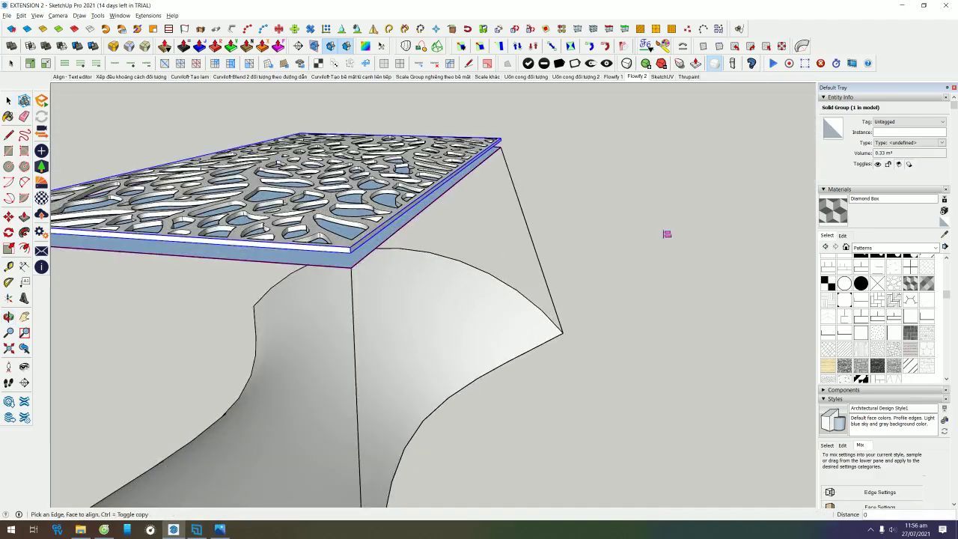
pyautogui.press('space')
pyautogui.moveTo(665, 240)
pyautogui.mouseDown(button='middle')
pyautogui.moveTo(566, 284)
pyautogui.moveTo(416, 263)
pyautogui.moveTo(566, 231)
pyautogui.mouseUp(button='middle')
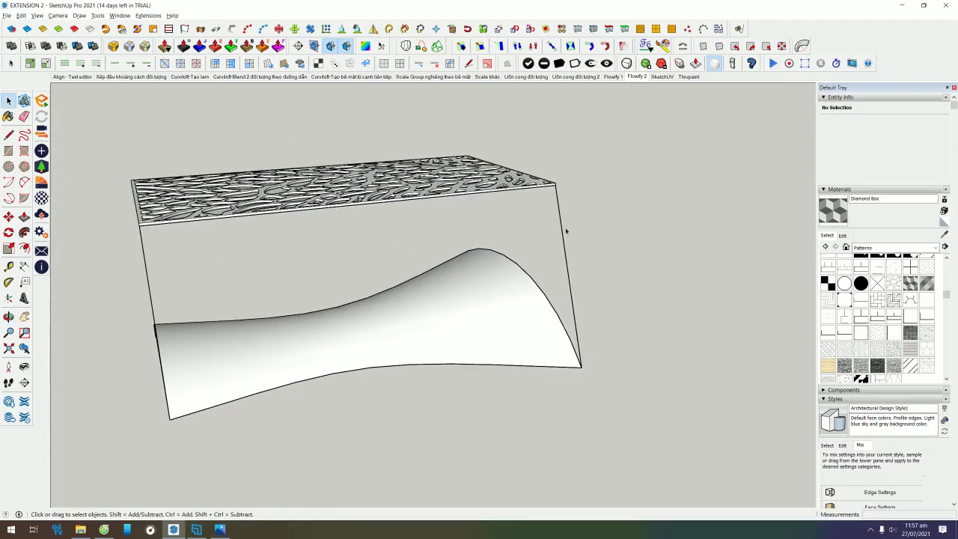
# - Group the two guide lines and name the group C
pyautogui.moveTo(157, 261); pyautogui.dragTo(125, 271)
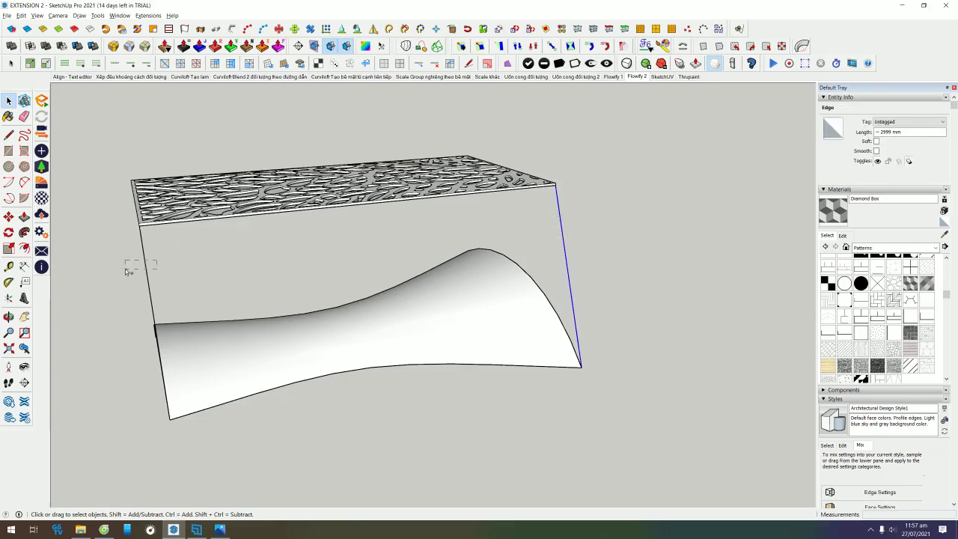
pyautogui.rightClick(147, 271)
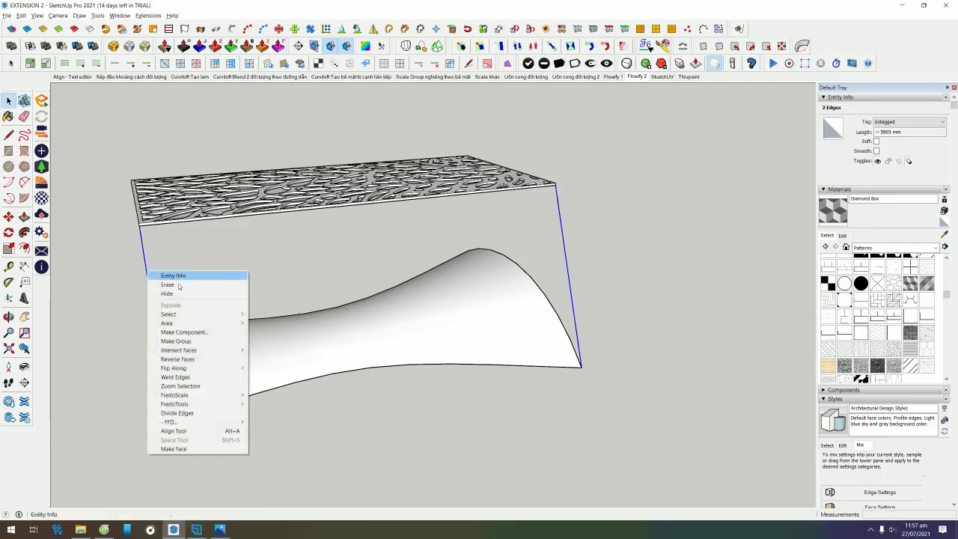
pyautogui.click(200, 342)
pyautogui.click(889, 133)
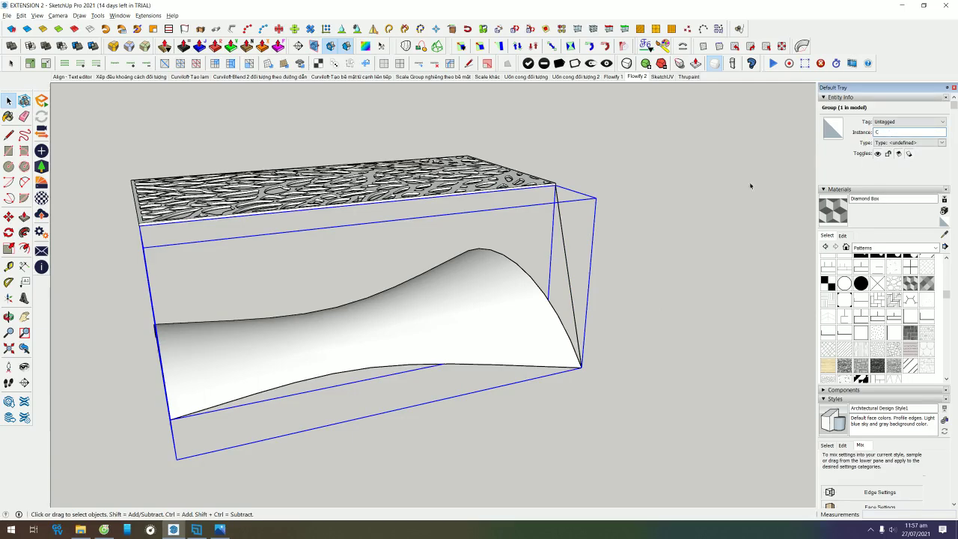
pyautogui.moveTo(636, 262); pyautogui.dragTo(444, 242, button='middle')
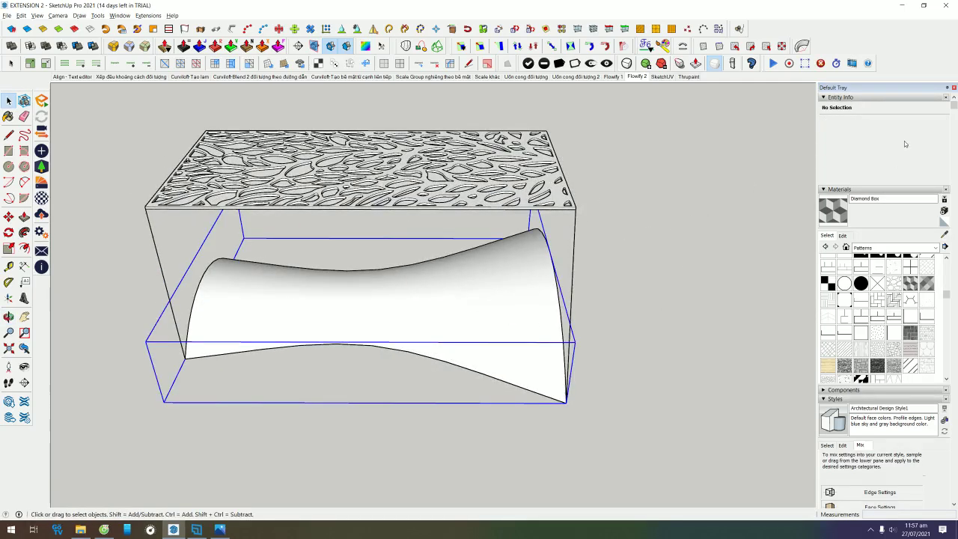
# - Combine the three panel groups into one group named ABC
pyautogui.moveTo(597, 338); pyautogui.dragTo(544, 208, button='middle')
pyautogui.click(544, 207)
pyautogui.moveTo(524, 314); pyautogui.dragTo(512, 262, button='middle')
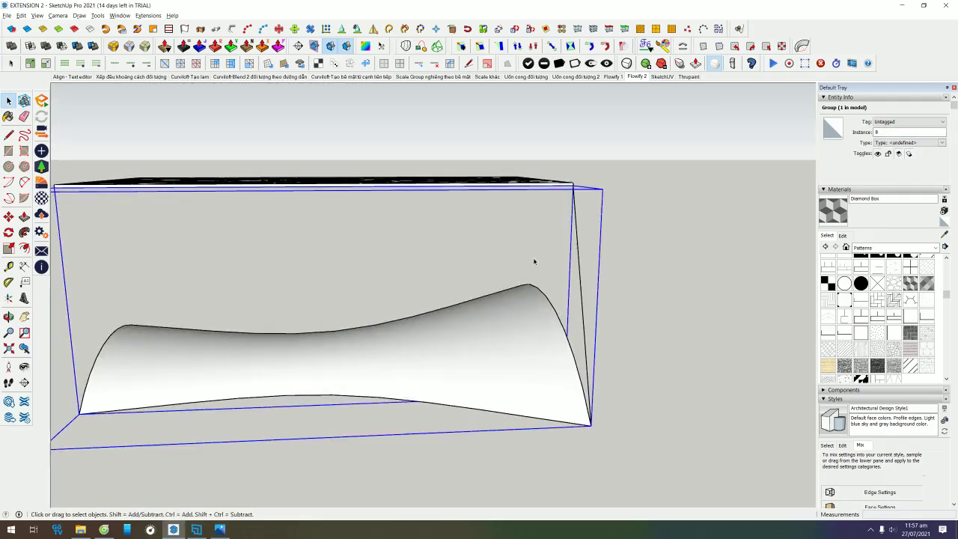
pyautogui.moveTo(674, 185); pyautogui.dragTo(439, 364, button='middle')
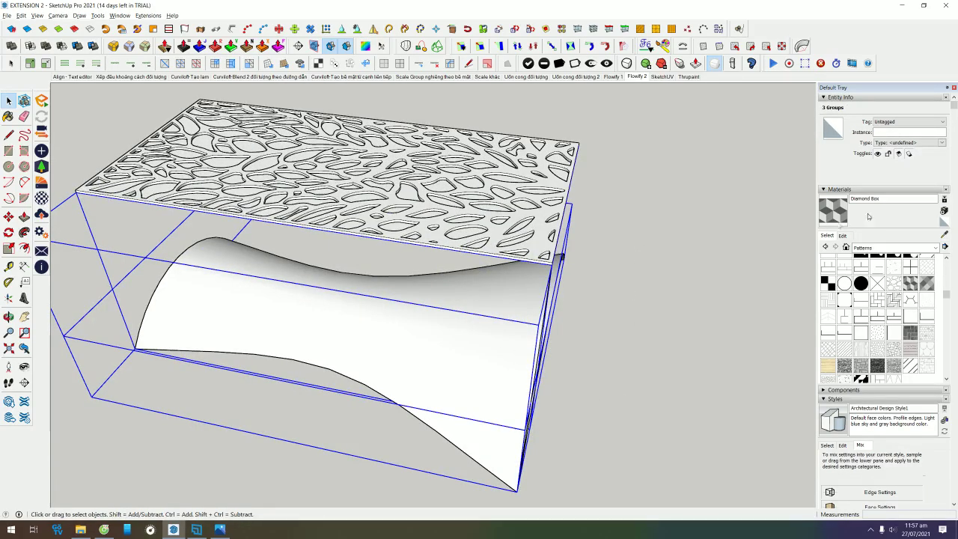
pyautogui.rightClick(496, 345)
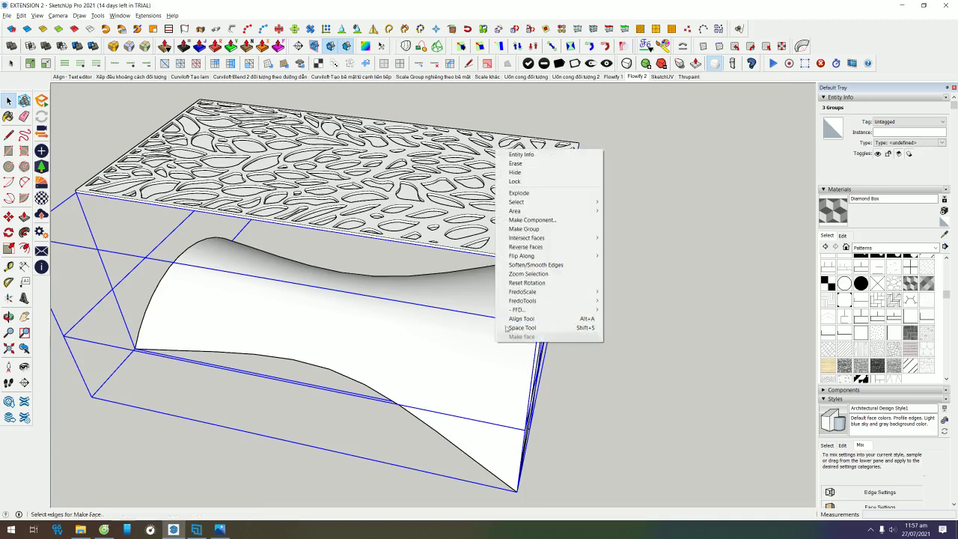
pyautogui.click(539, 229)
pyautogui.click(888, 132)
pyautogui.write('ABC')
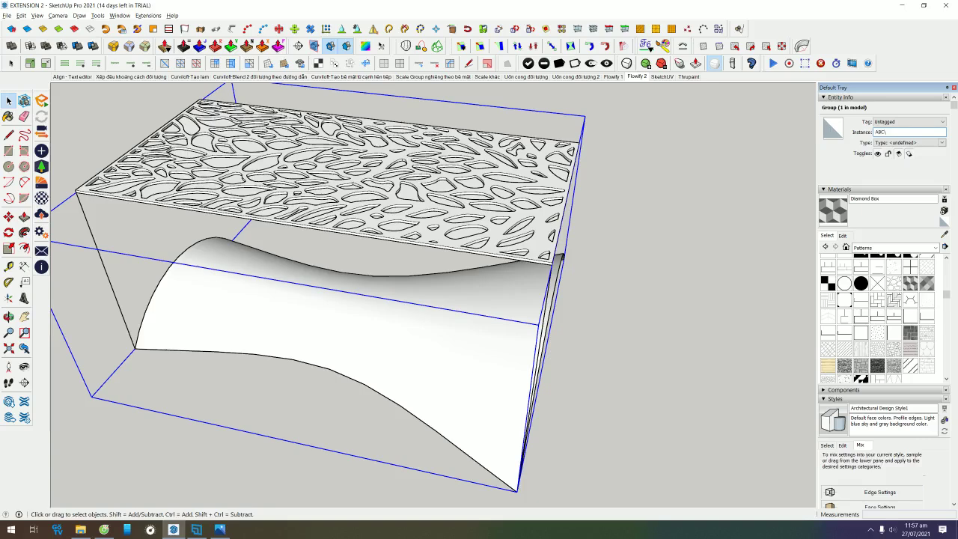
# - Select the combined ABC group together with the saddle surface group
pyautogui.moveTo(632, 304); pyautogui.dragTo(618, 153, button='middle')
pyautogui.moveTo(505, 204); pyautogui.dragTo(464, 218)
pyautogui.moveTo(459, 220); pyautogui.dragTo(449, 315, button='middle')
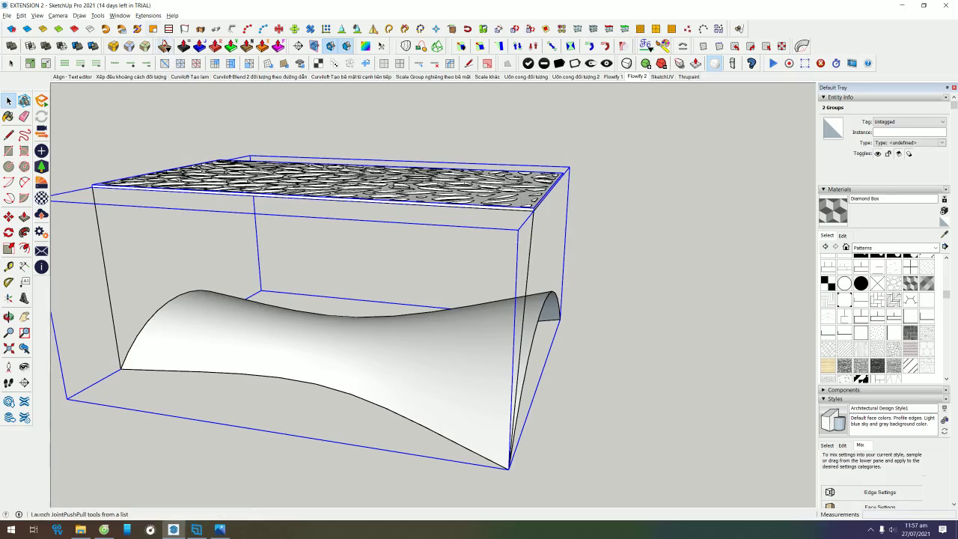
pyautogui.click(153, 17)
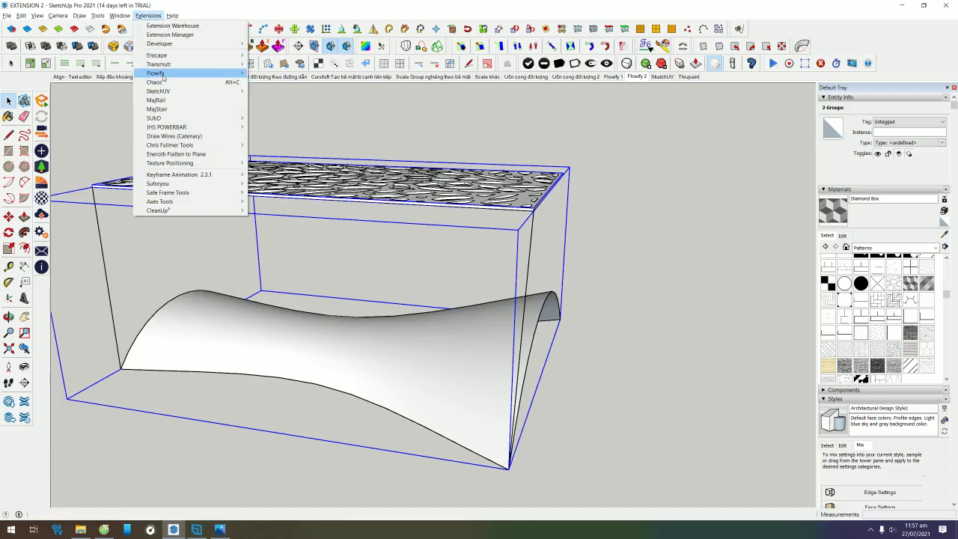
pyautogui.moveTo(166, 73)
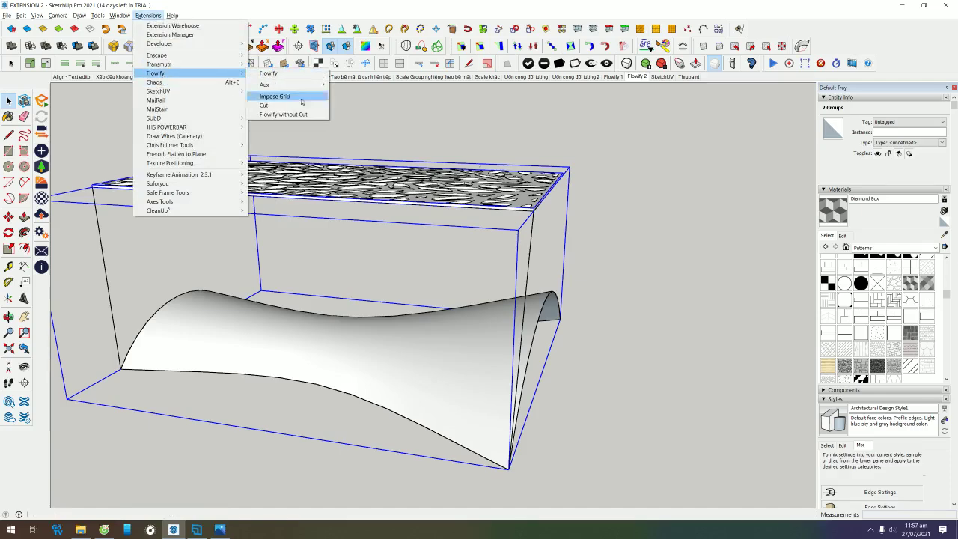
pyautogui.moveTo(580, 164)
pyautogui.mouseDown(button='middle')
pyautogui.moveTo(537, 200)
pyautogui.moveTo(630, 140)
pyautogui.mouseUp(button='middle')
pyautogui.hotkey('ctrl', 'a')
pyautogui.click(147, 15)
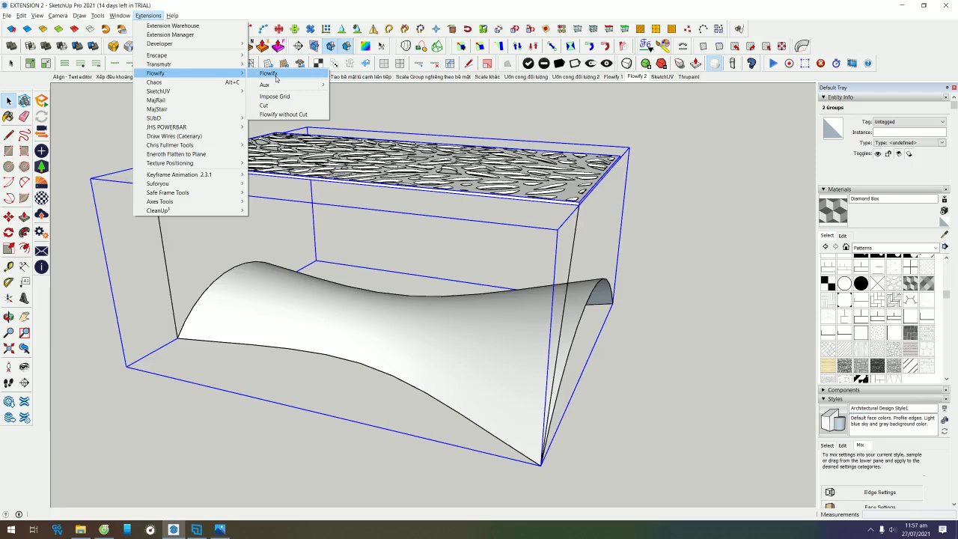
pyautogui.click(276, 76)
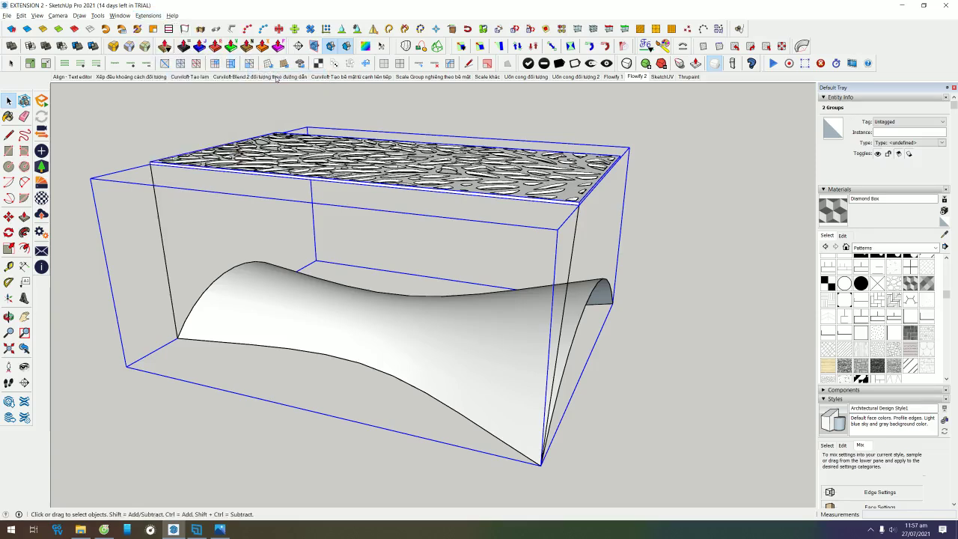
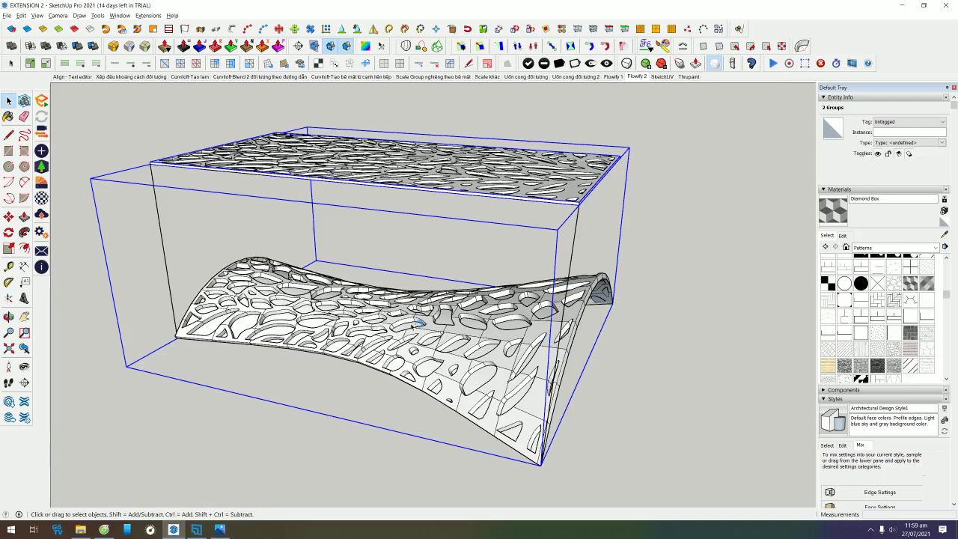
# - Delete the flat perforated top plate group floating above the curved surface
pyautogui.moveTo(588, 210); pyautogui.dragTo(579, 206, button='middle')
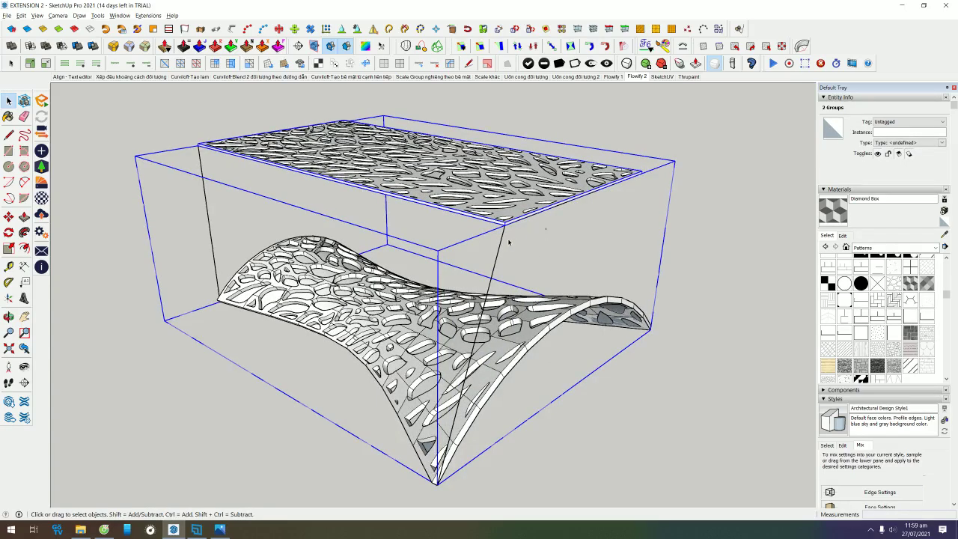
pyautogui.scroll(1, 510, 241)
pyautogui.click(519, 216)
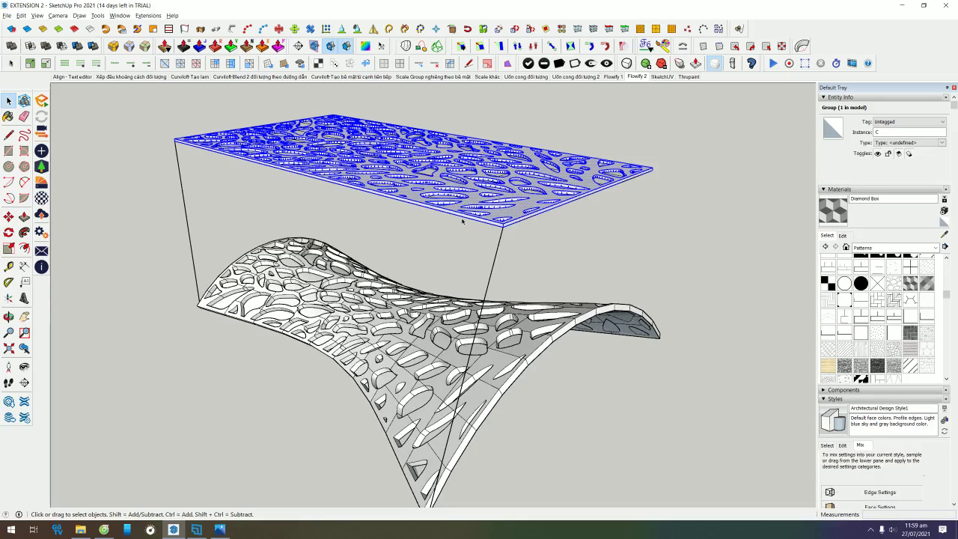
pyautogui.click(484, 257)
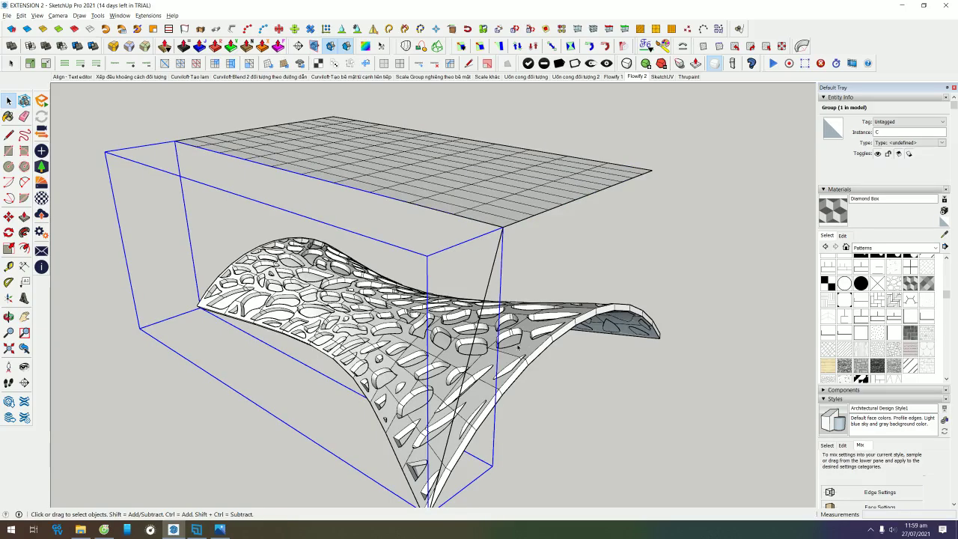
pyautogui.press('Delete')
# - Orbit around the remaining curved perforated surface to a low frontal view of the arch
pyautogui.moveTo(484, 256); pyautogui.dragTo(506, 257, button='middle')
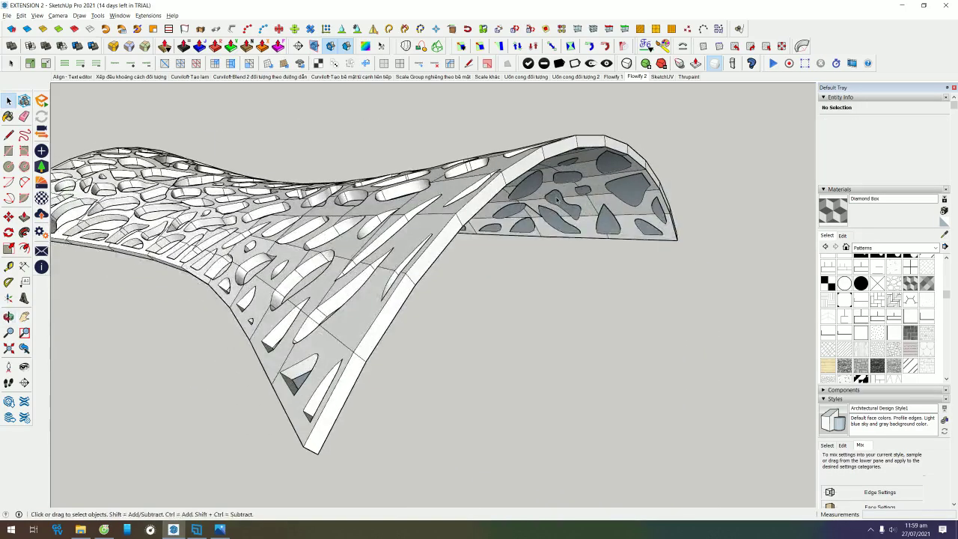
pyautogui.moveTo(558, 200); pyautogui.dragTo(423, 295, button='middle')
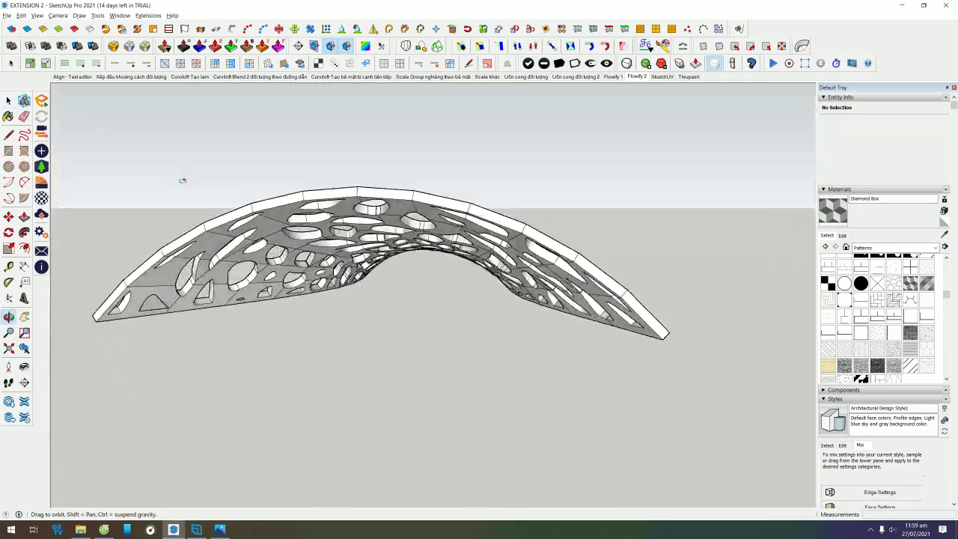
pyautogui.moveTo(423, 295)
pyautogui.mouseDown(button='middle')
pyautogui.moveTo(446, 350)
pyautogui.moveTo(269, 143)
pyautogui.mouseUp(button='middle')
pyautogui.click(446, 350)
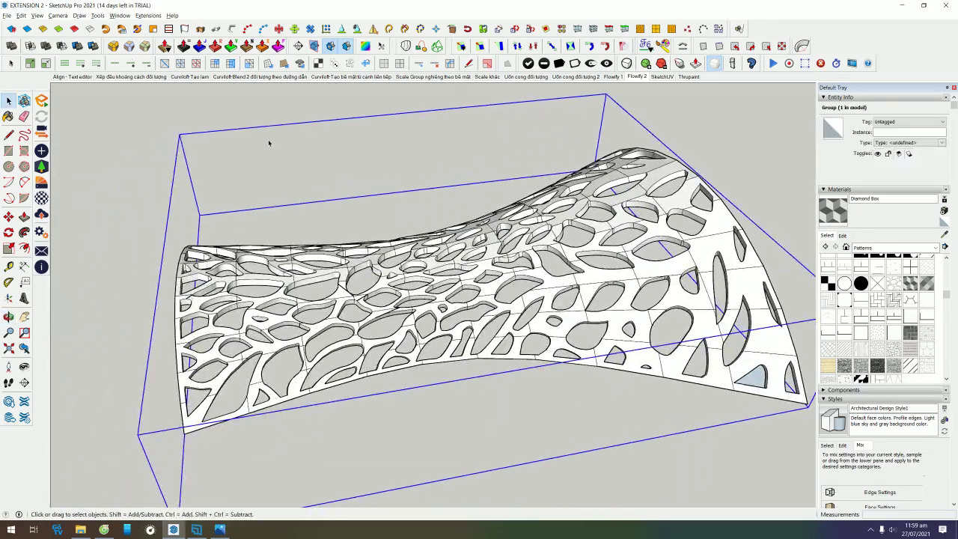
pyautogui.moveTo(317, 232)
pyautogui.mouseDown(button='middle')
pyautogui.moveTo(684, 194)
pyautogui.moveTo(117, 289)
pyautogui.moveTo(127, 338)
pyautogui.moveTo(139, 344)
pyautogui.mouseUp(button='middle')
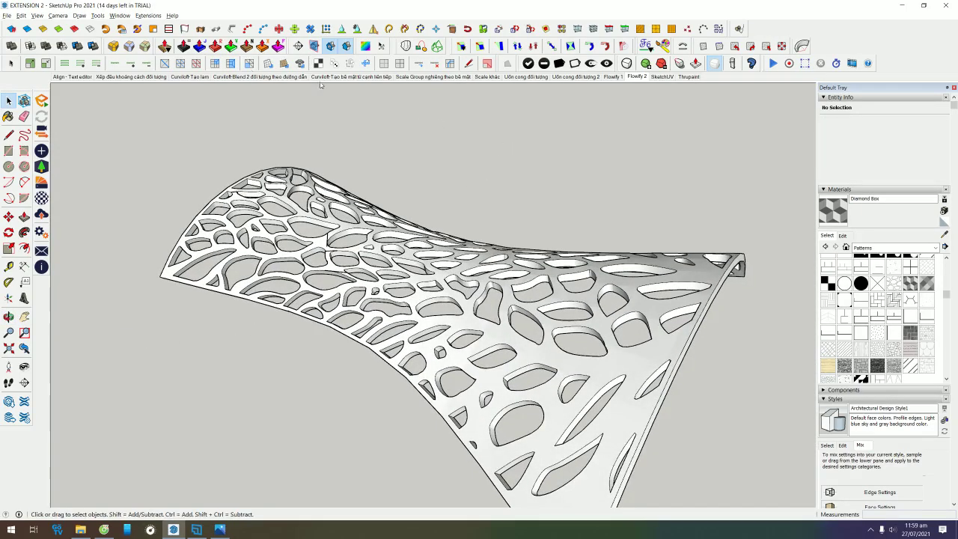
pyautogui.click(149, 15)
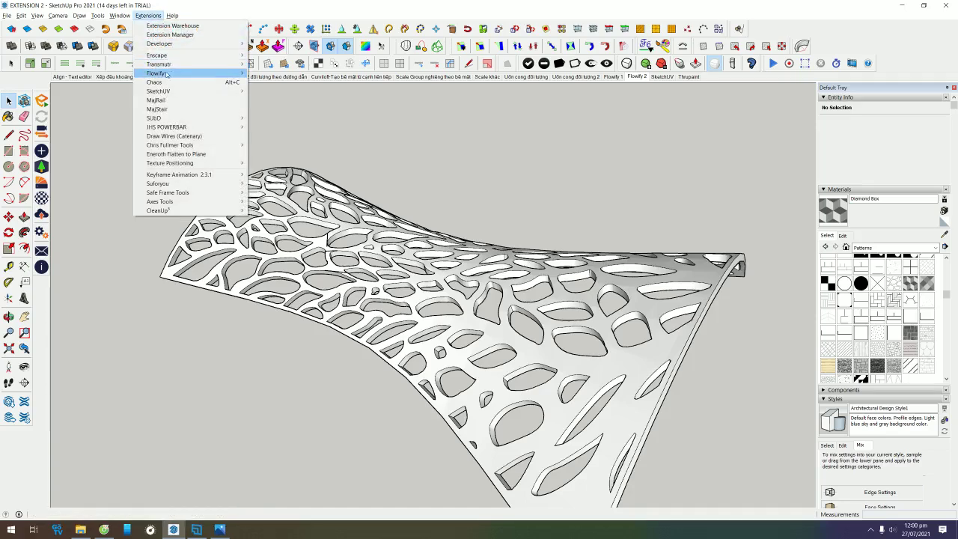
# - Close the Extensions list and switch to the Flowify 2 staircase scene, briefly revisiting Flowify 1
pyautogui.moveTo(157, 73)
pyautogui.click(556, 168)
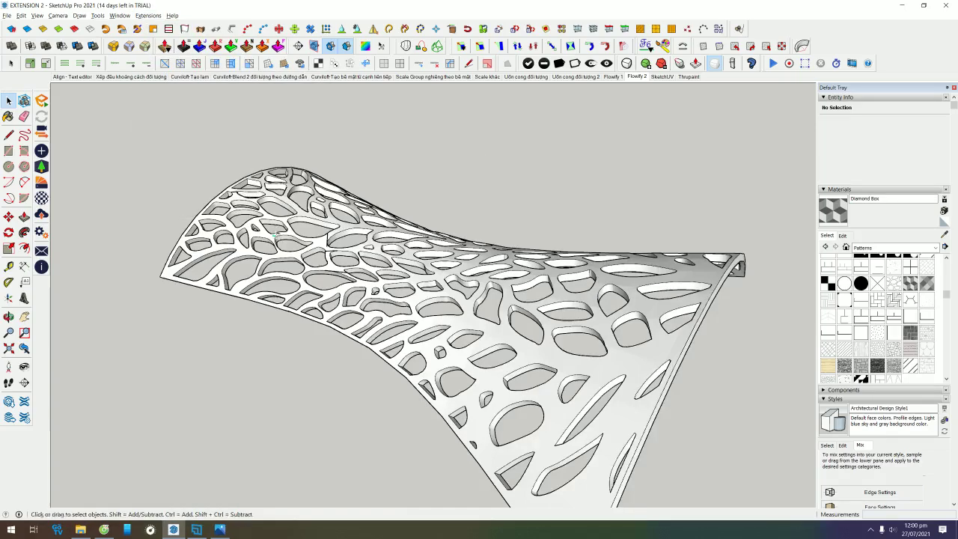
pyautogui.scroll(-3, 389, 226)
pyautogui.scroll(-3, 389, 227)
pyautogui.scroll(-2, 389, 226)
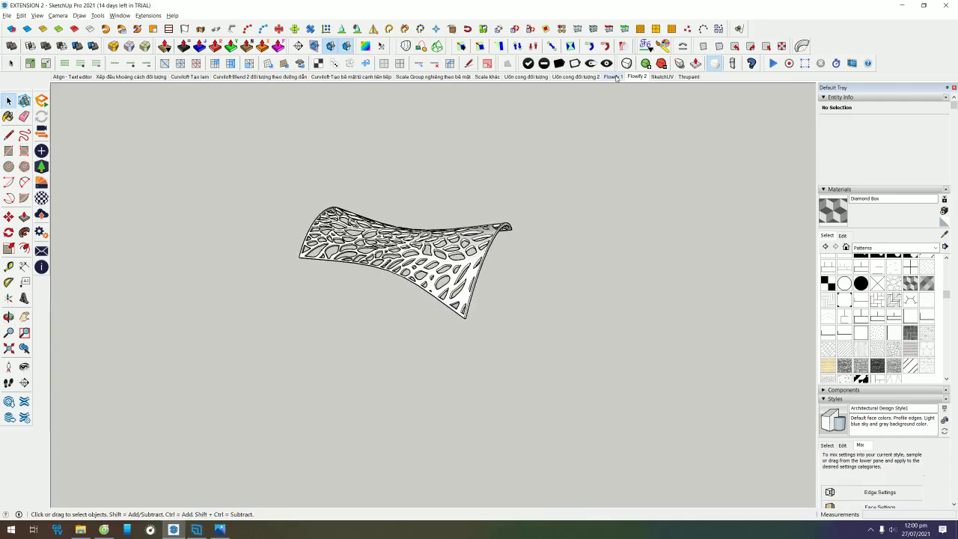
pyautogui.click(637, 76)
pyautogui.click(613, 77)
pyautogui.click(628, 78)
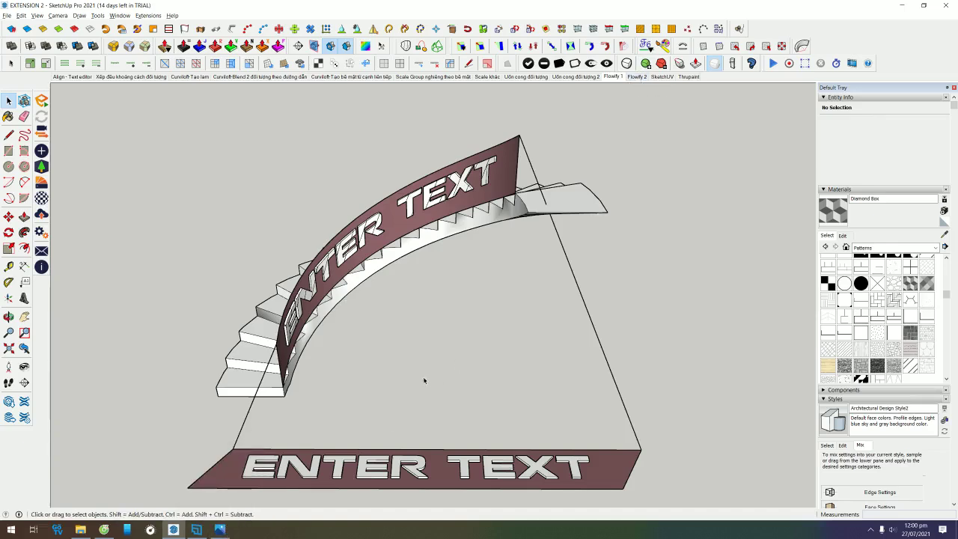
# - Glance at the spiral staircase reference photo in Photos, then minimize it
pyautogui.click(220, 530)
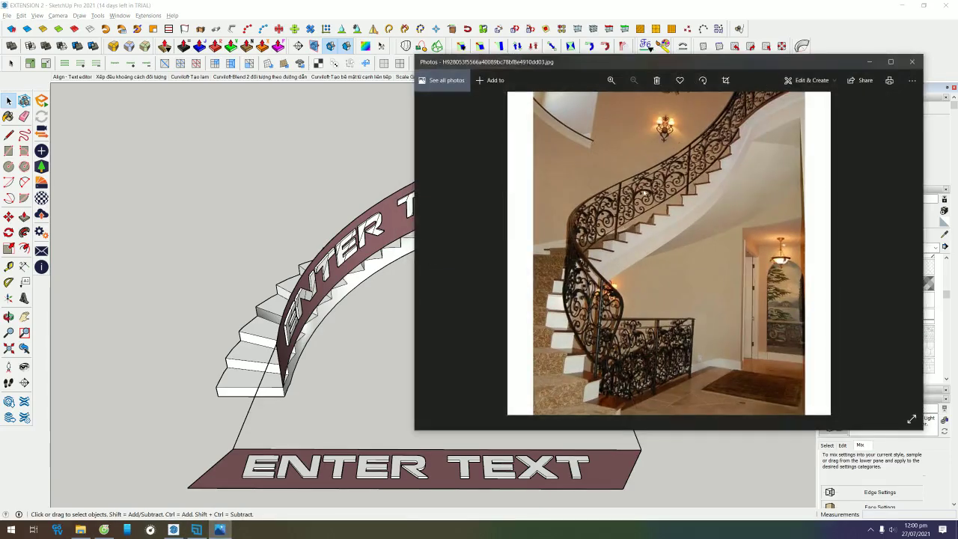
pyautogui.click(870, 62)
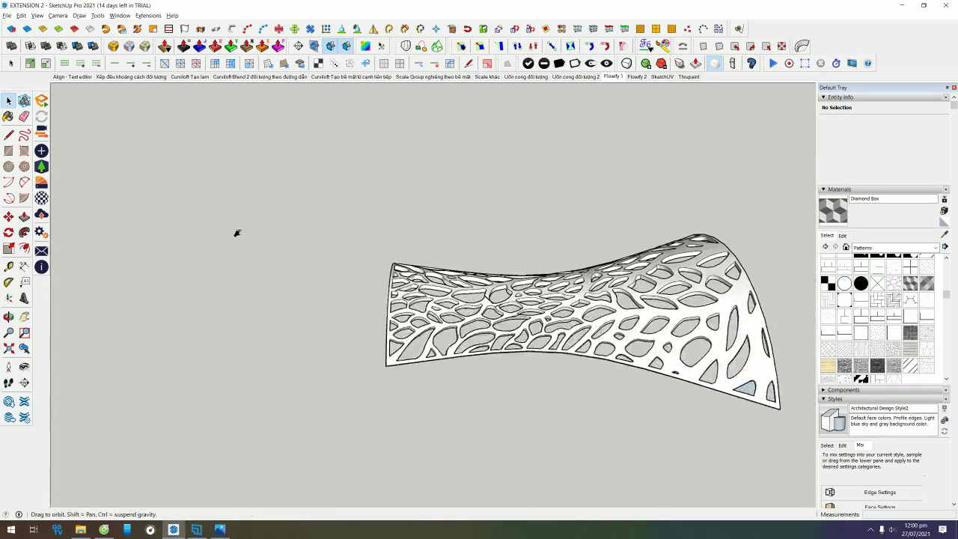
pyautogui.moveTo(235, 231)
pyautogui.mouseDown(button='middle')
pyautogui.moveTo(434, 275)
pyautogui.moveTo(496, 410)
pyautogui.moveTo(556, 233)
pyautogui.mouseUp(button='middle')
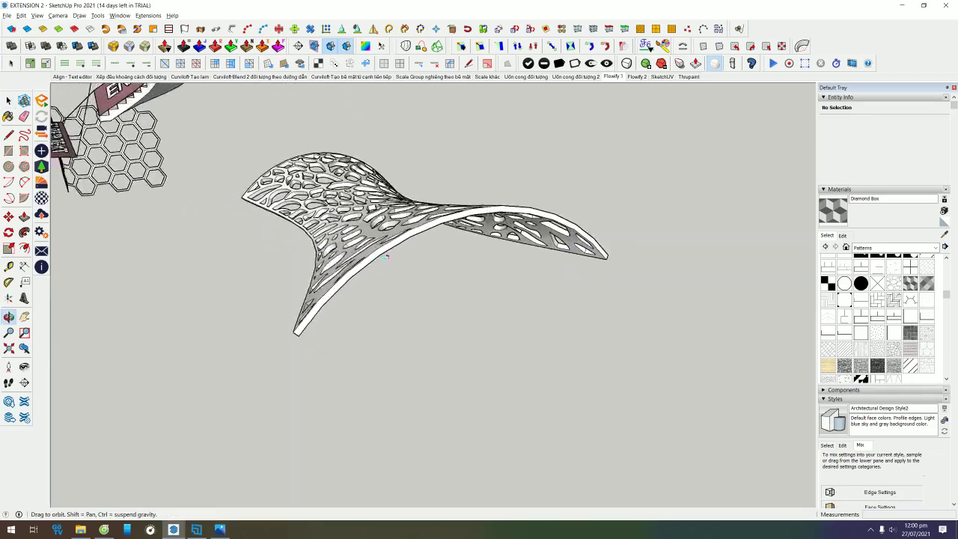
# - Orbit the Voronoi surface, then switch to the SketchUV scene with the textured shapes
pyautogui.moveTo(654, 265)
pyautogui.mouseDown(button='middle')
pyautogui.moveTo(667, 269)
pyautogui.moveTo(415, 273)
pyautogui.moveTo(612, 271)
pyautogui.mouseUp(button='middle')
pyautogui.scroll(-2, 608, 269)
pyautogui.scroll(-1, 604, 268)
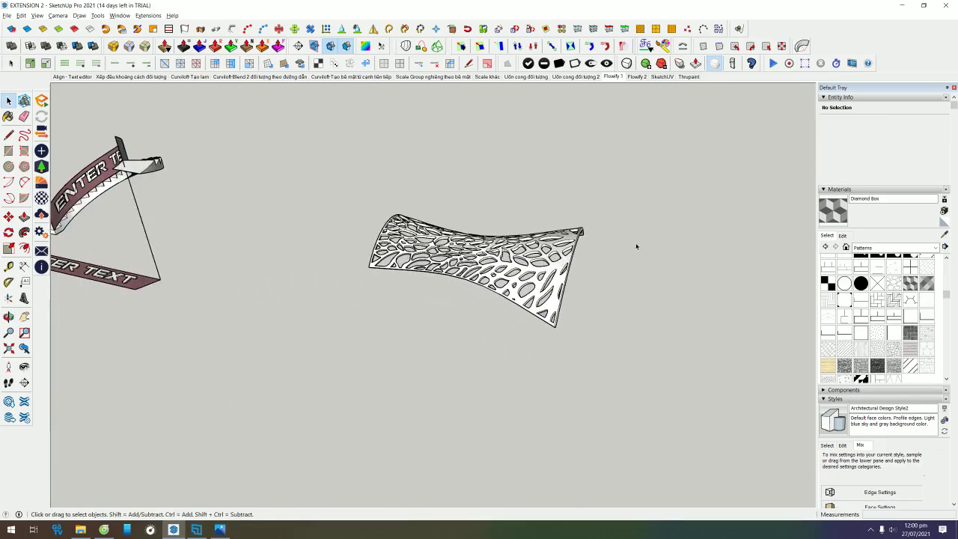
pyautogui.click(638, 77)
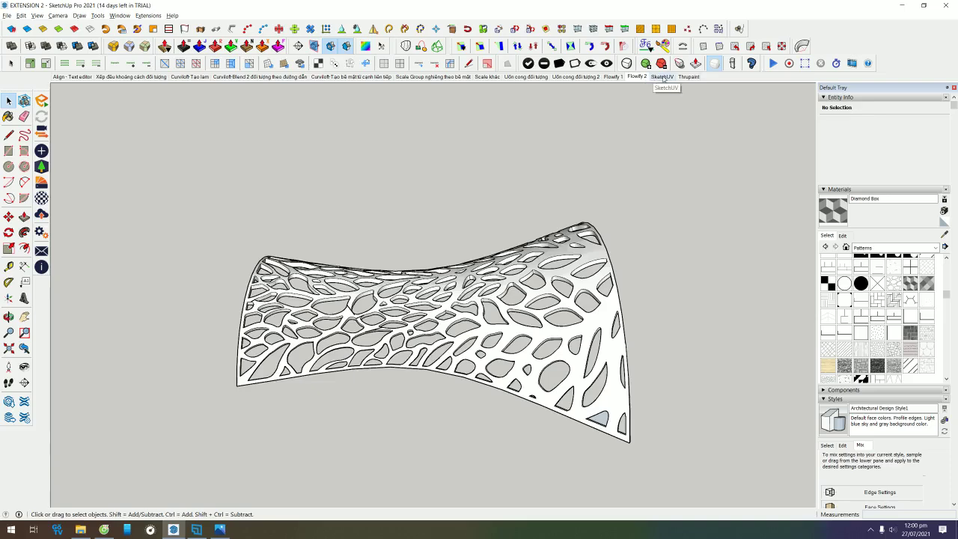
pyautogui.click(663, 77)
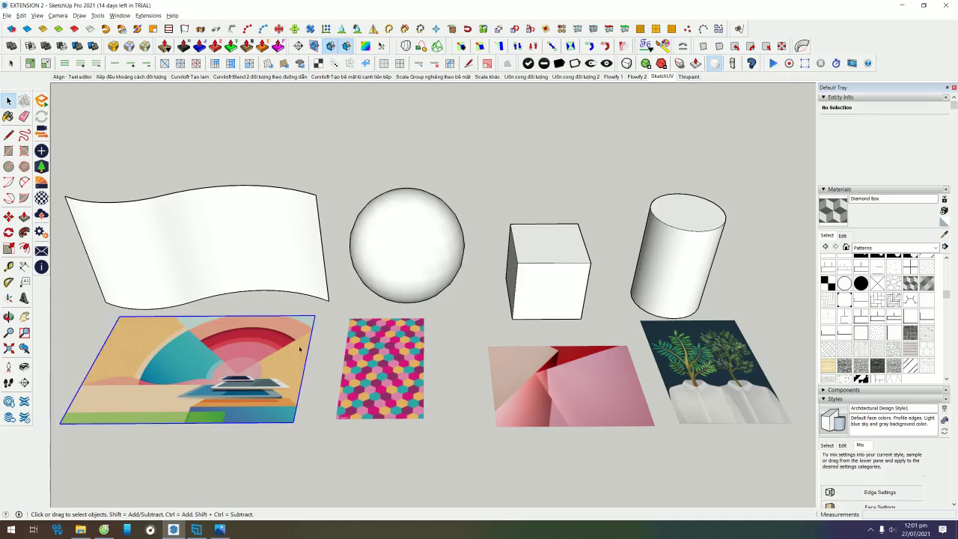
# - Inspect the scene's shapes and image planes and float the SketchUV toolbar over the model
pyautogui.click(671, 374)
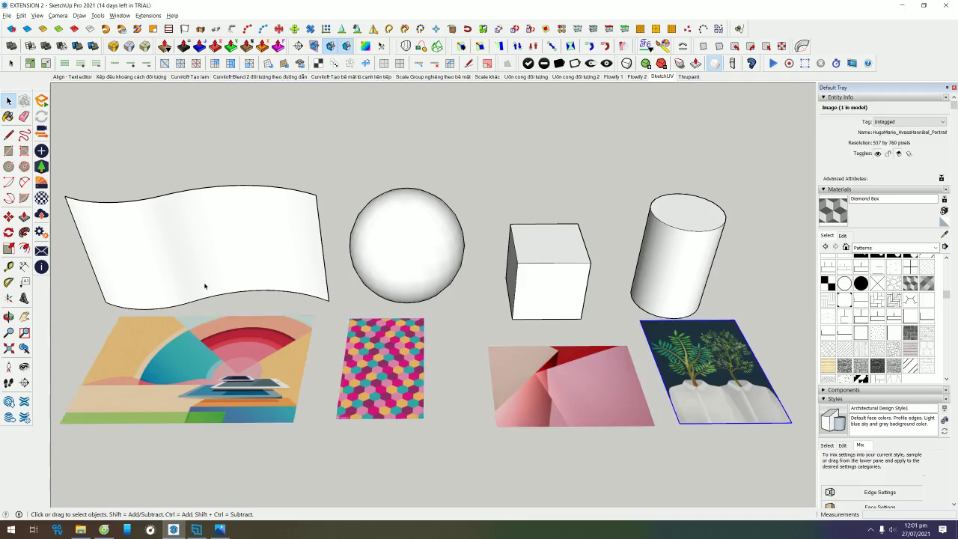
pyautogui.click(649, 262)
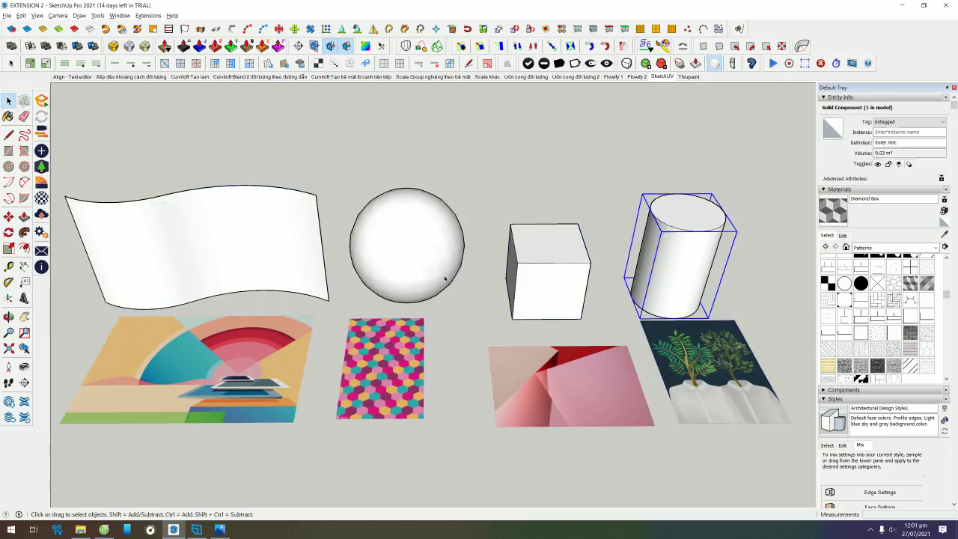
pyautogui.click(229, 277)
pyautogui.click(394, 248)
pyautogui.click(530, 241)
pyautogui.click(642, 243)
pyautogui.click(226, 239)
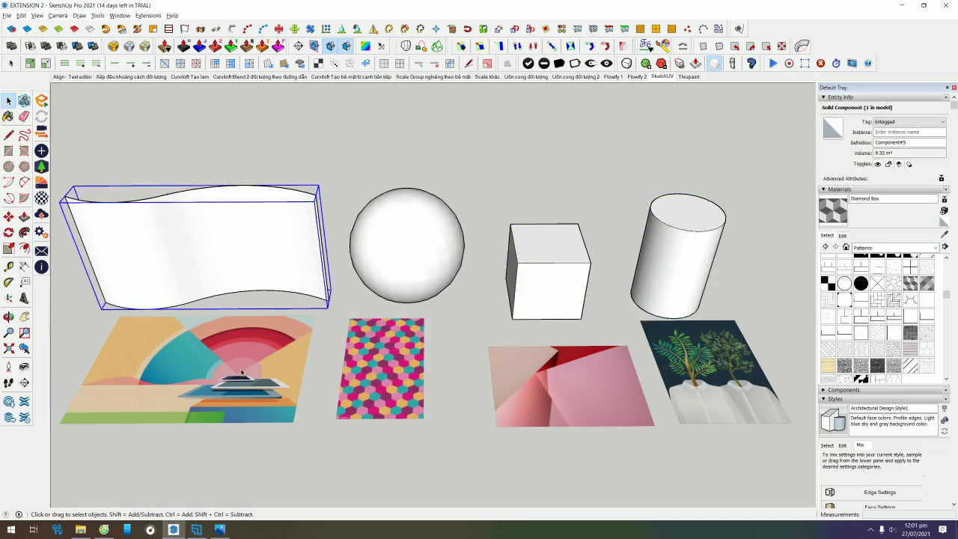
pyautogui.click(244, 373)
pyautogui.click(358, 380)
pyautogui.click(580, 360)
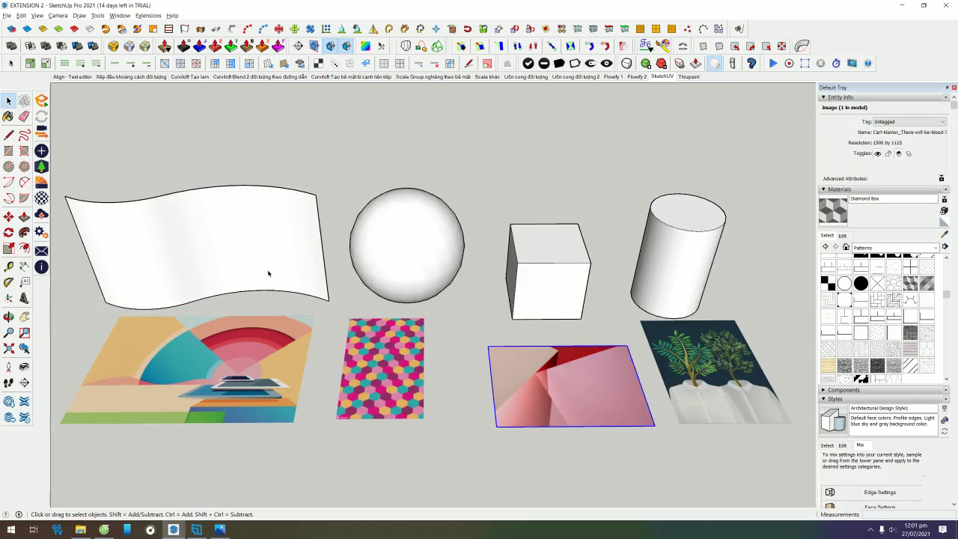
pyautogui.keyDown('shift'); pyautogui.moveTo(255, 233); pyautogui.dragTo(447, 199, button='middle'); pyautogui.keyUp('shift')
pyautogui.scroll(2, 436, 213)
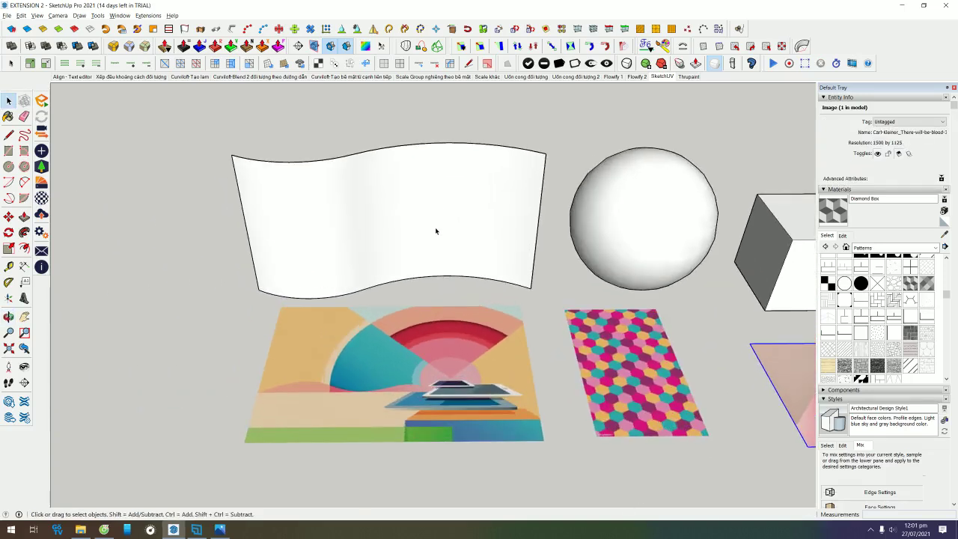
pyautogui.moveTo(358, 46)
pyautogui.mouseDown()
pyautogui.moveTo(405, 122)
pyautogui.moveTo(550, 113)
pyautogui.mouseUp()
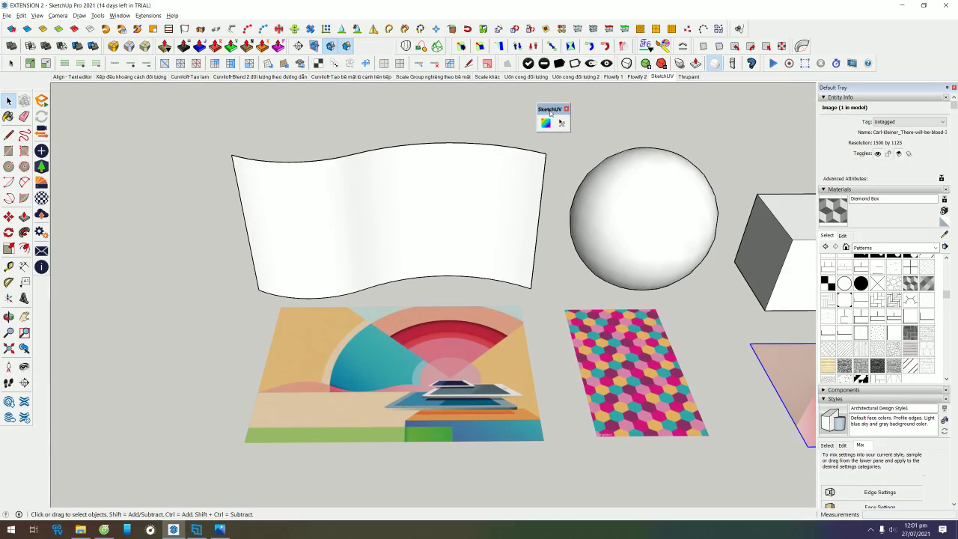
# - Sample the morillas_web material from the artwork plane and paint the wavy surface with it
pyautogui.click(478, 326)
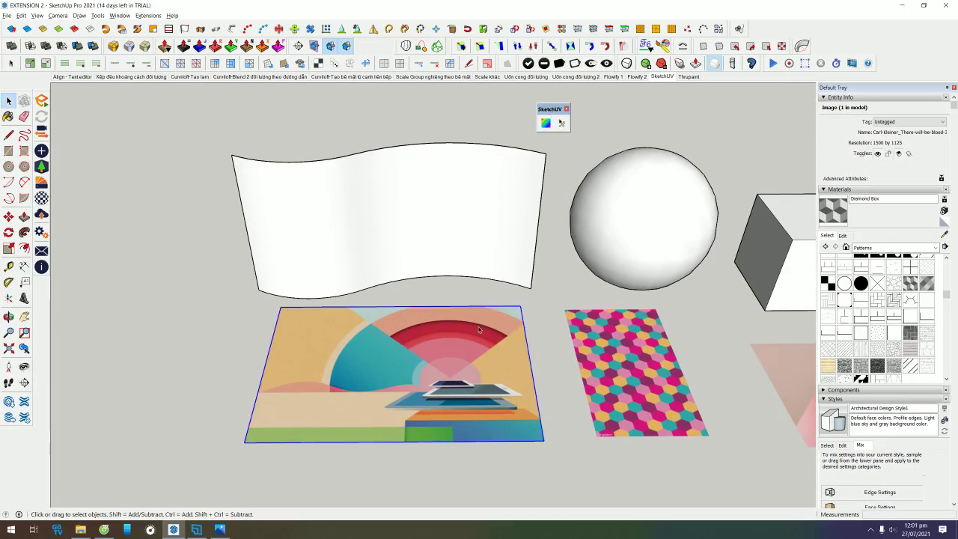
pyautogui.rightClick(409, 368)
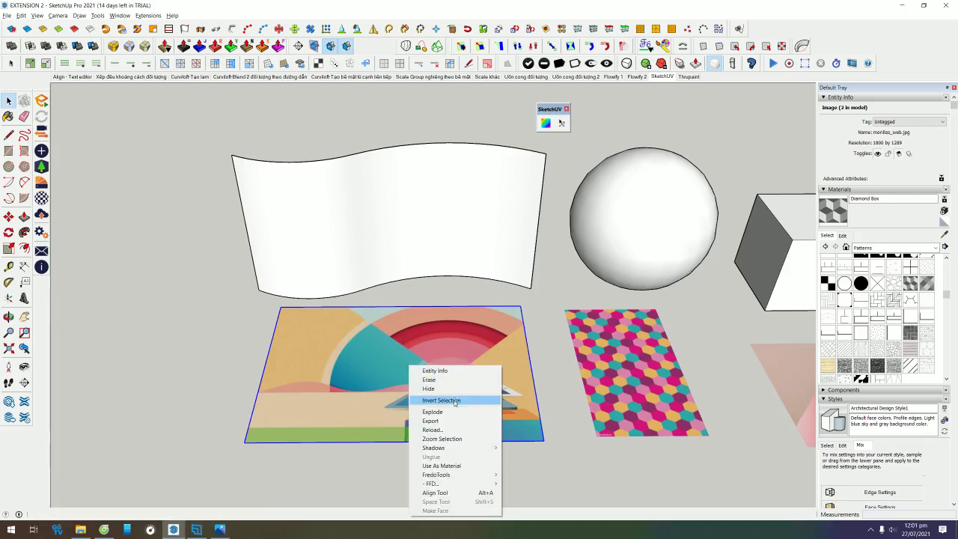
pyautogui.press('Escape')
pyautogui.click(145, 376)
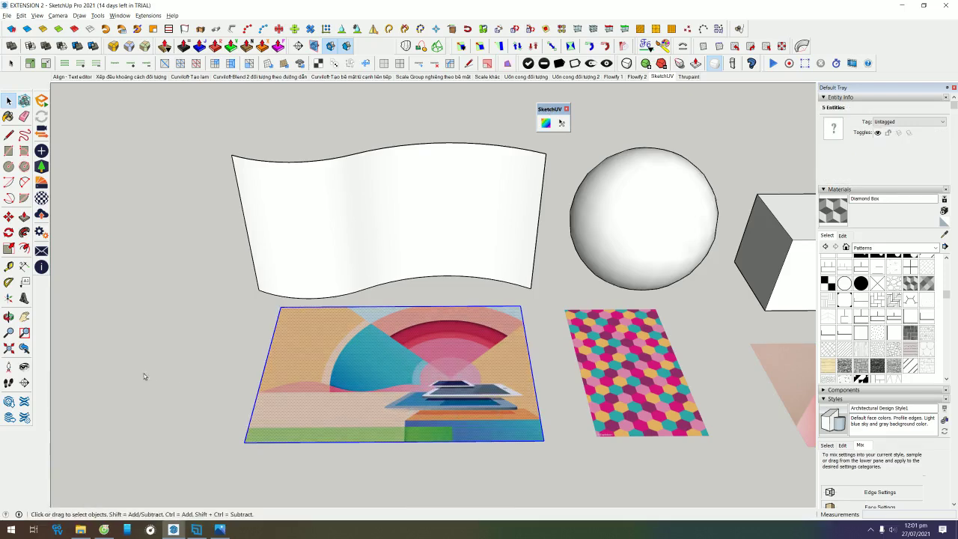
pyautogui.press('b')
pyautogui.click(339, 366)
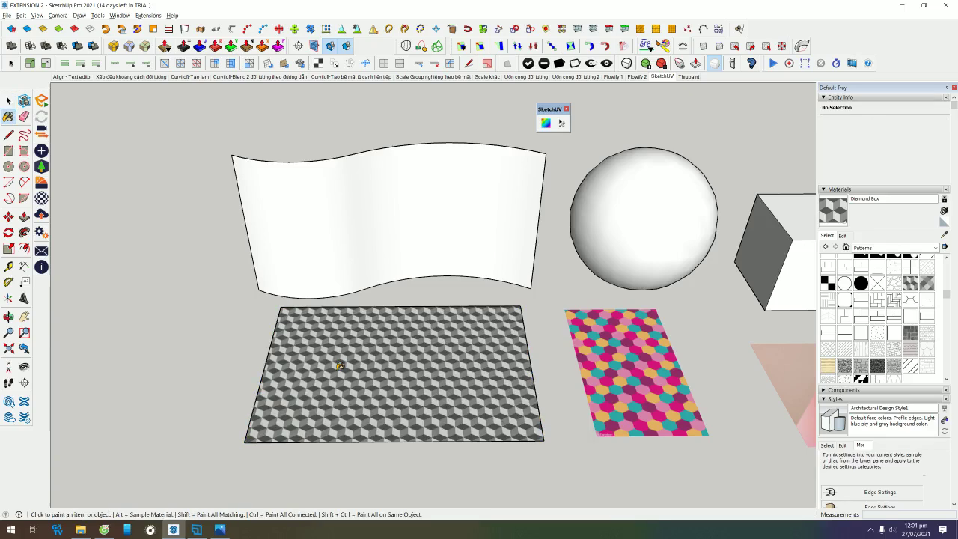
pyautogui.hotkey('ctrl', 'z')
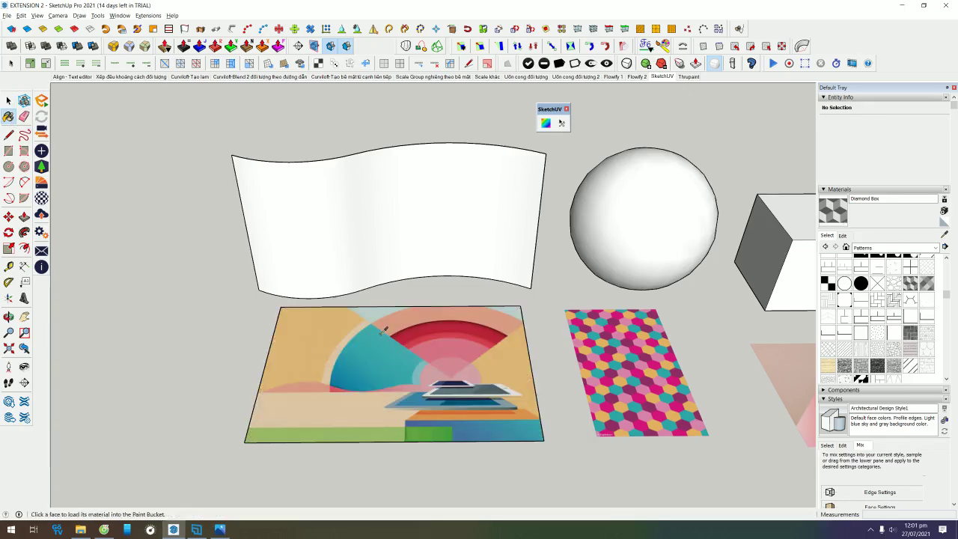
pyautogui.keyDown('alt'); pyautogui.click(386, 330); pyautogui.keyUp('alt')
pyautogui.click(424, 224)
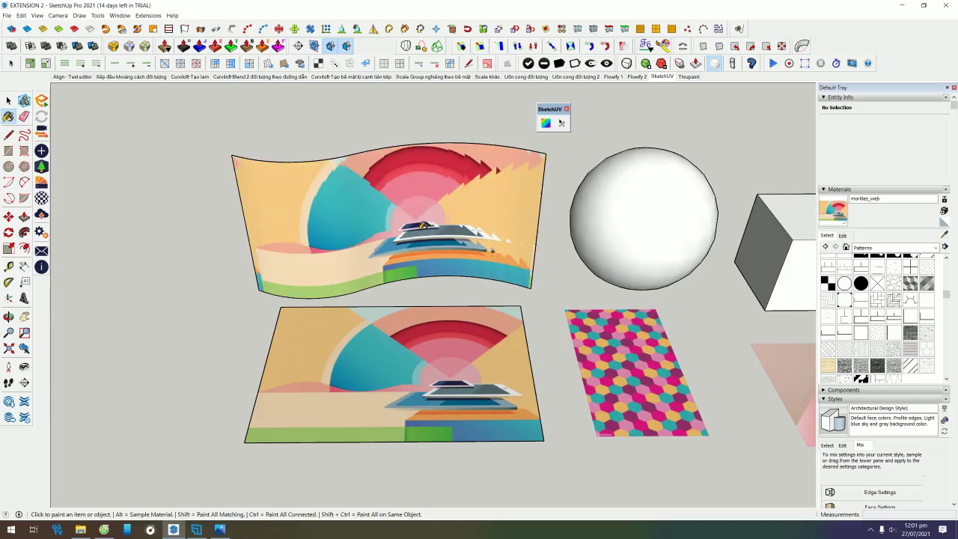
pyautogui.press('space')
pyautogui.click(434, 226)
# - Recentre the view and open the wavy panel group, selecting its curved surface
pyautogui.scroll(3, 434, 226)
pyautogui.scroll(3, 561, 298)
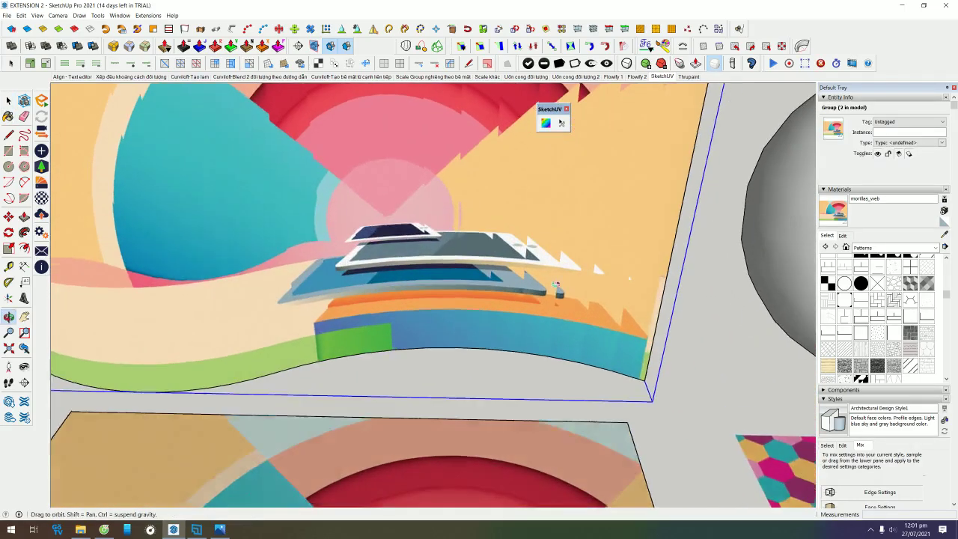
pyautogui.scroll(2, 561, 298)
pyautogui.scroll(-4, 261, 265)
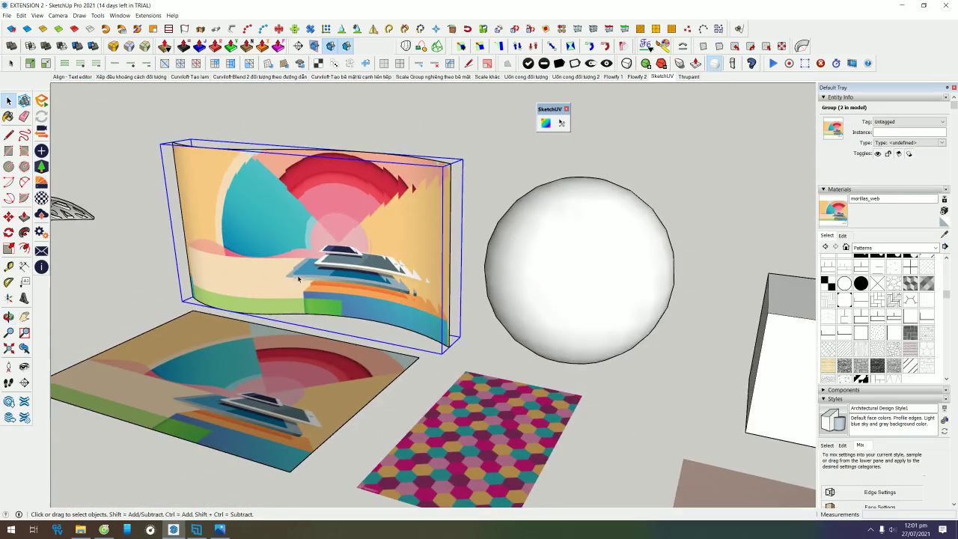
pyautogui.scroll(-2, 258, 247)
pyautogui.scroll(-2, 255, 238)
pyautogui.keyDown('shift'); pyautogui.moveTo(166, 207); pyautogui.dragTo(279, 202, button='middle'); pyautogui.keyUp('shift')
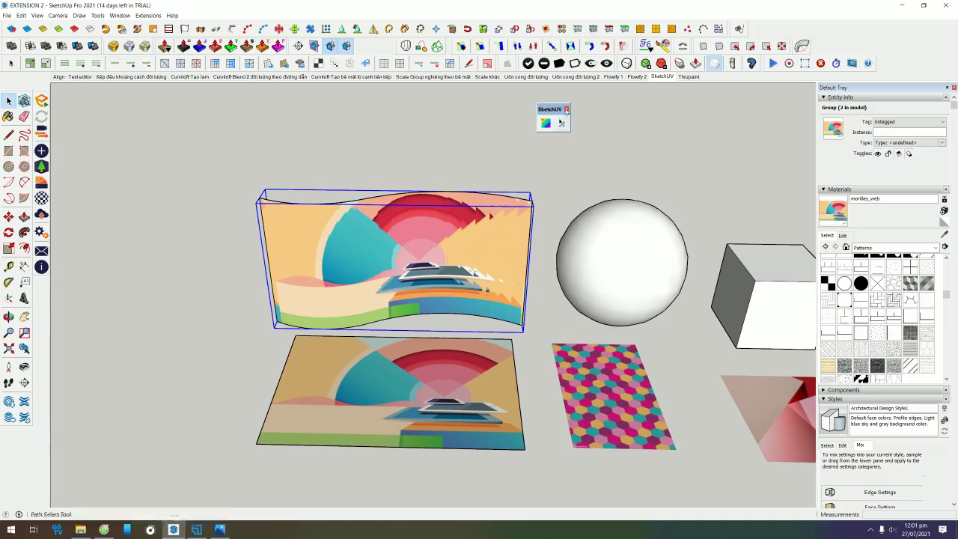
pyautogui.doubleClick(470, 233)
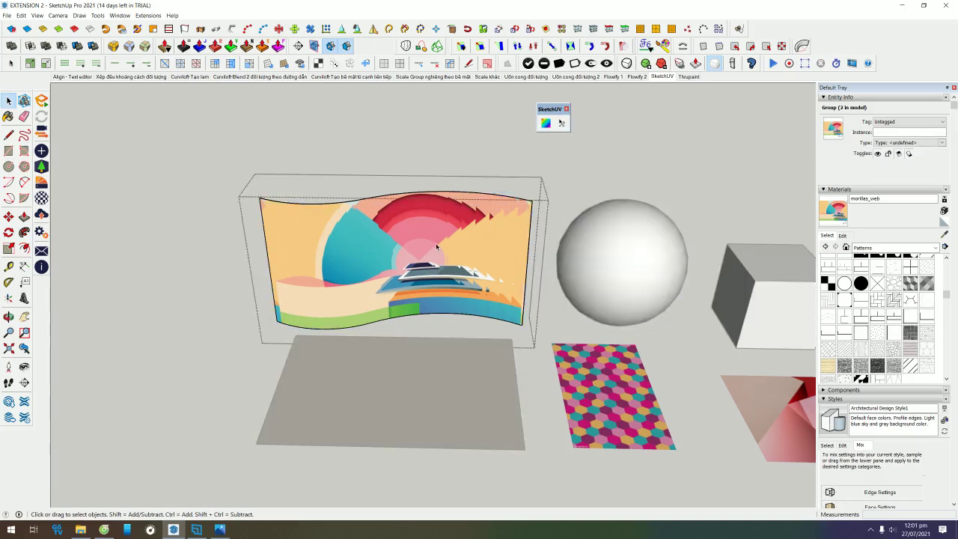
pyautogui.click(470, 233)
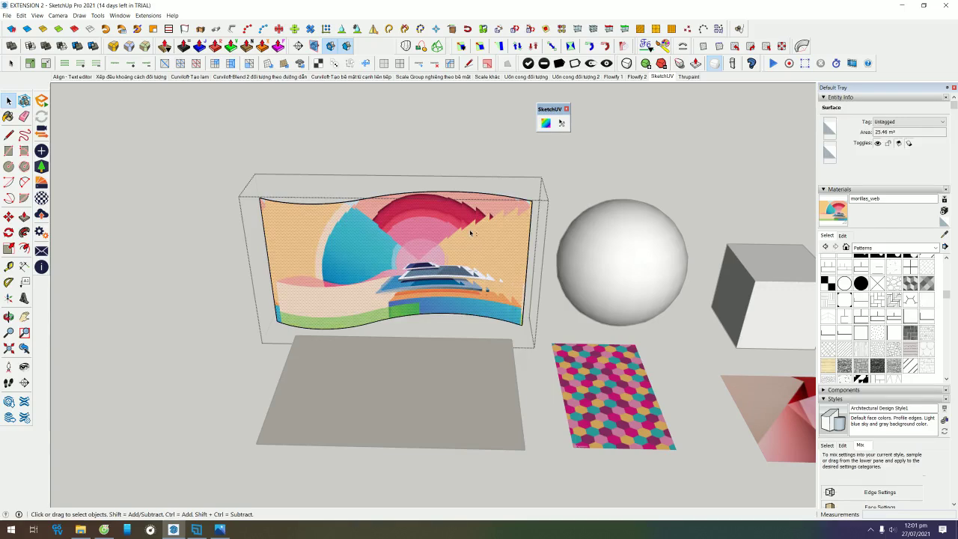
# - View the sheet from the Front standard view in parallel projection, zoomed in
pyautogui.press('2')
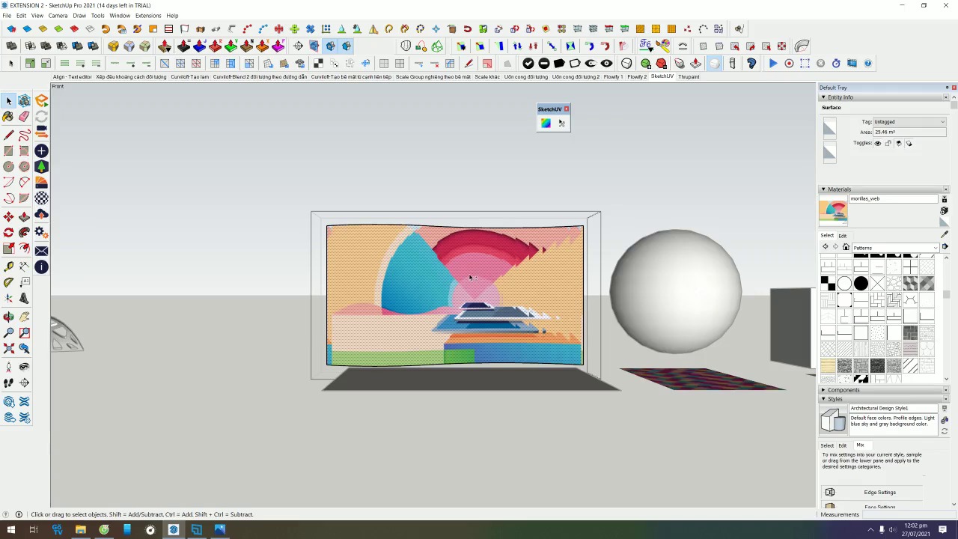
pyautogui.press('v')
pyautogui.scroll(2, 516, 306)
pyautogui.scroll(1, 329, 250)
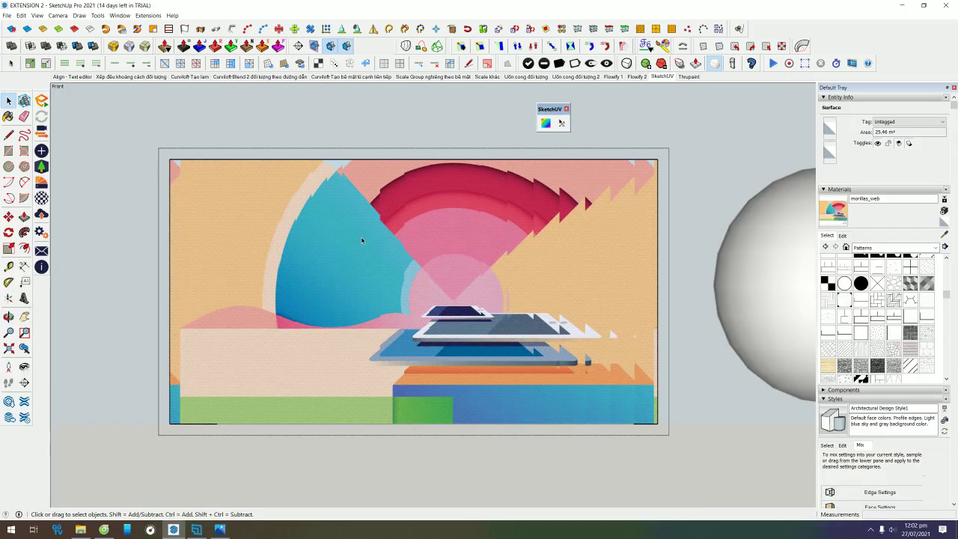
# - Apply SketchUV Planar Map (View) to the wavy surface and save its UVs for 24 faces
pyautogui.click(545, 124)
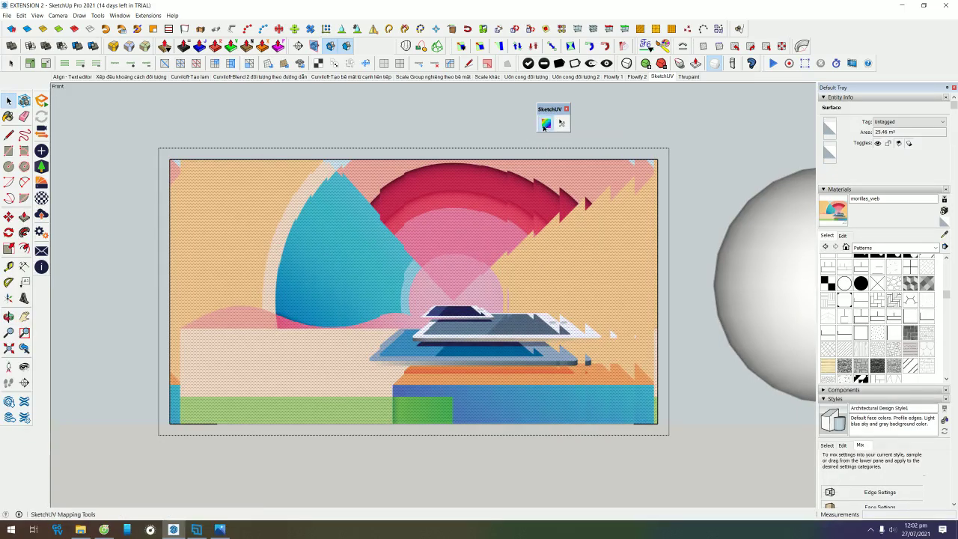
pyautogui.rightClick(377, 169)
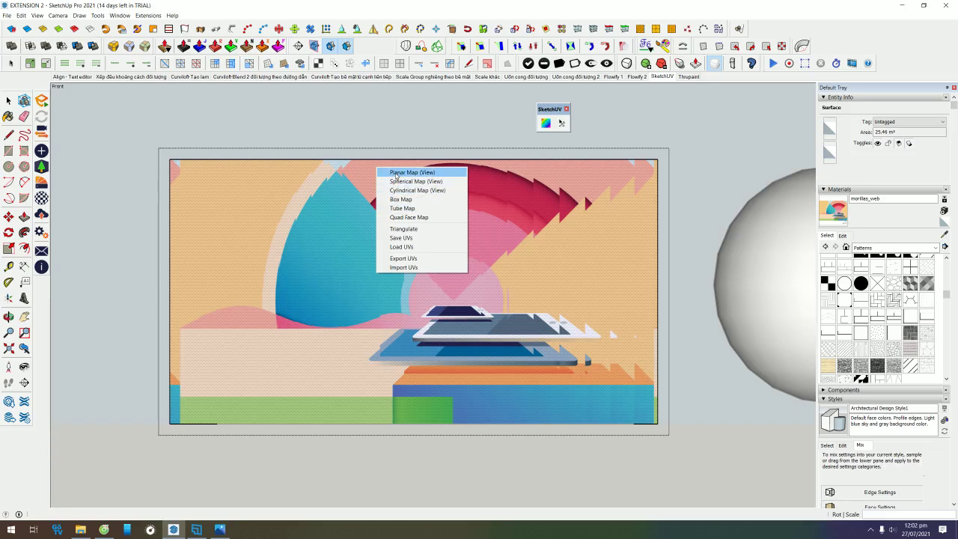
pyautogui.click(412, 173)
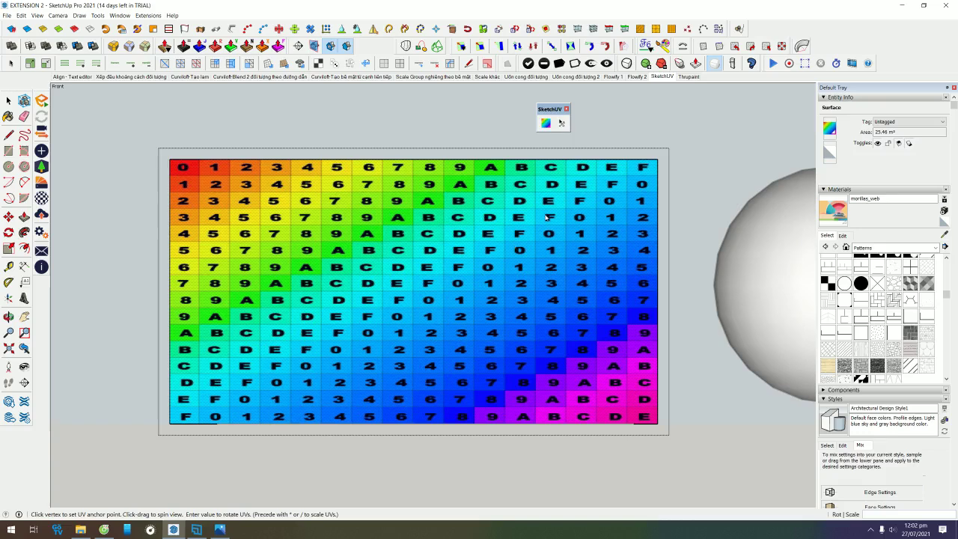
pyautogui.rightClick(429, 219)
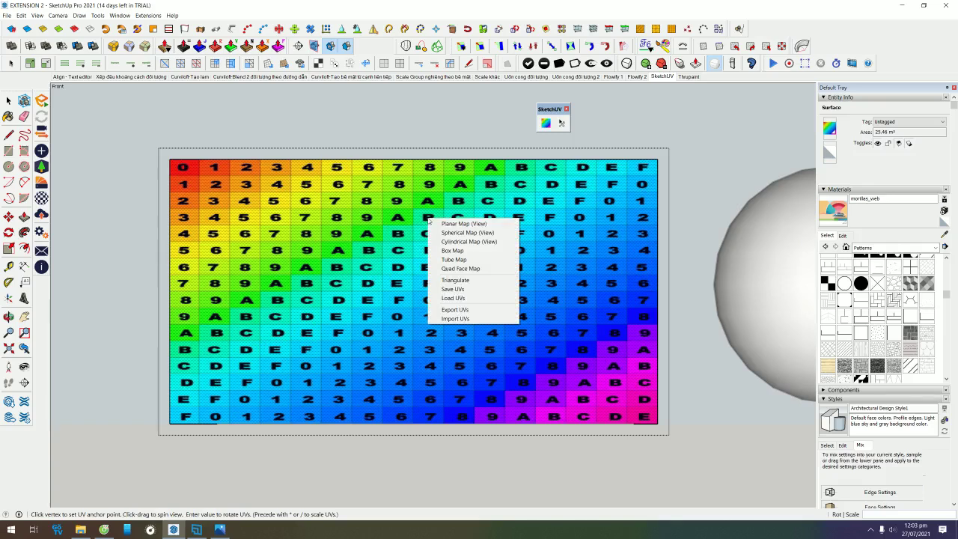
pyautogui.click(462, 291)
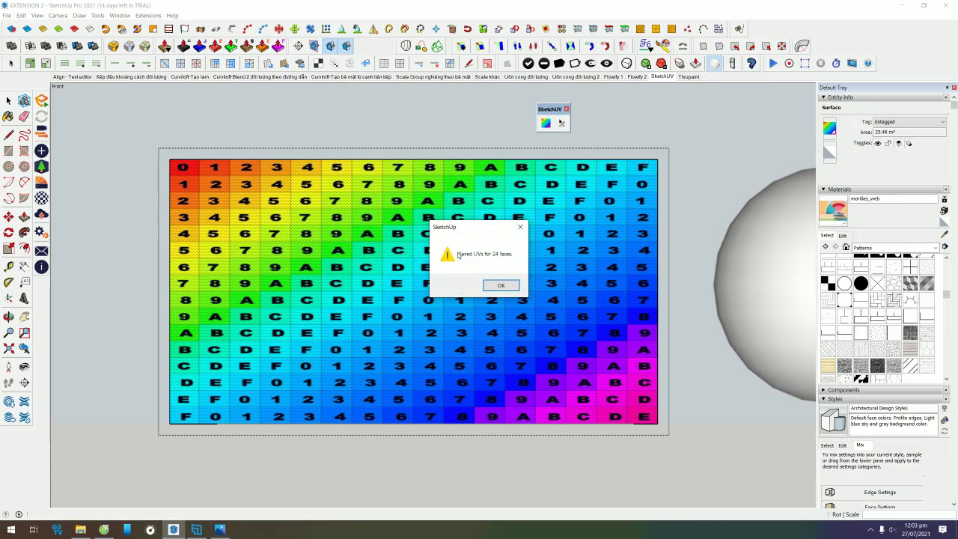
# - Repaint the wavy panel's surface with the imported morillas_web image material
pyautogui.click(501, 286)
pyautogui.moveTo(499, 187); pyautogui.dragTo(461, 333, button='middle')
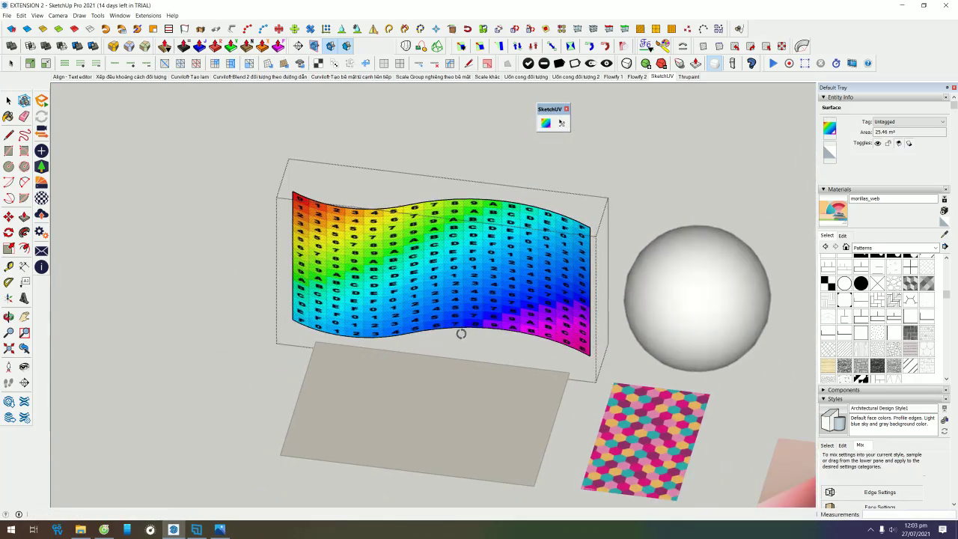
pyautogui.press('space')
pyautogui.click(461, 340)
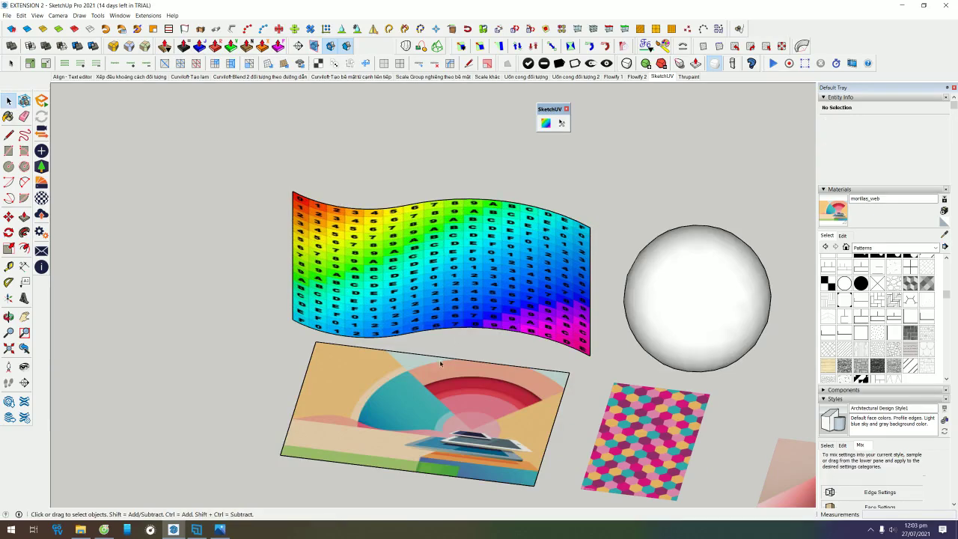
pyautogui.click(481, 266)
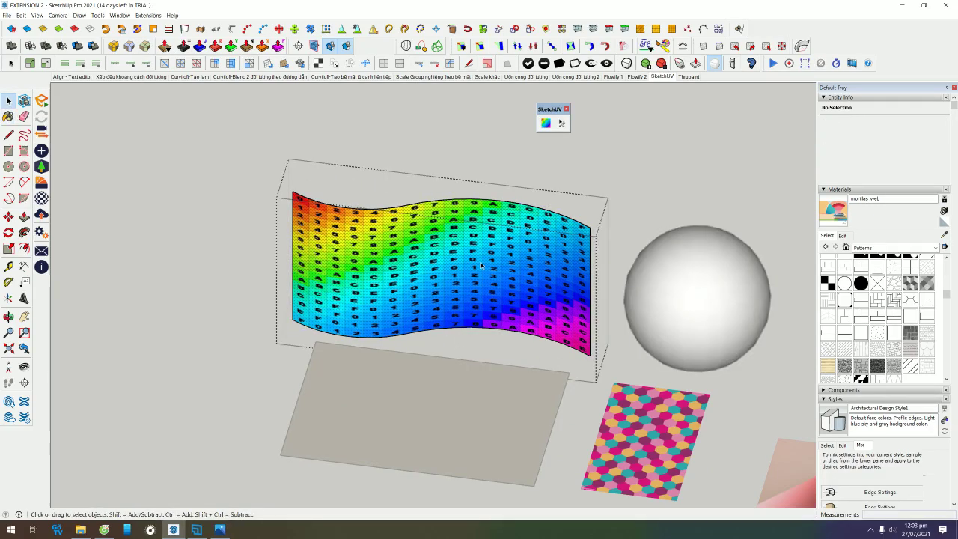
pyautogui.click(481, 266)
pyautogui.press('b')
pyautogui.click(479, 262)
# - Load the saved UVs onto the surface with SketchUV and orbit to inspect the wrapped artwork
pyautogui.scroll(2, 471, 275)
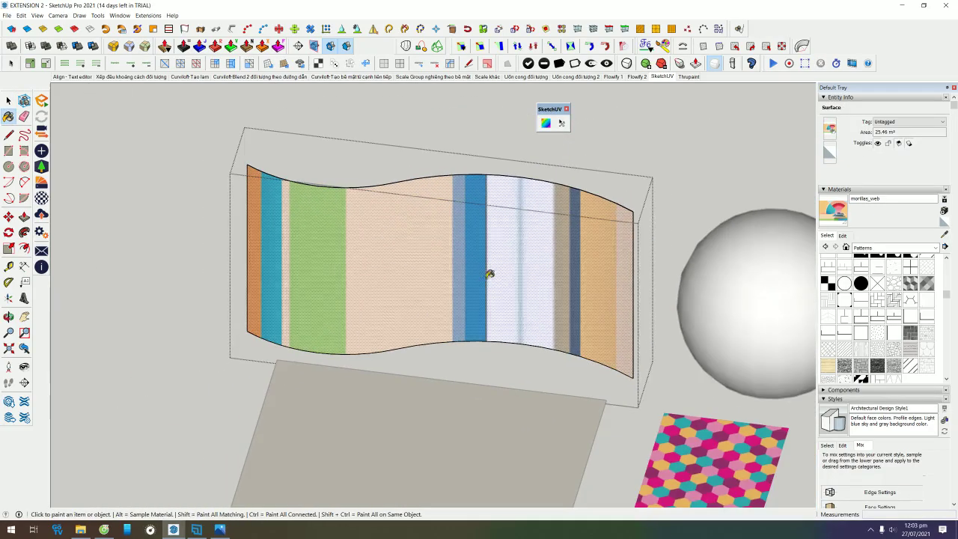
pyautogui.click(546, 123)
pyautogui.rightClick(466, 215)
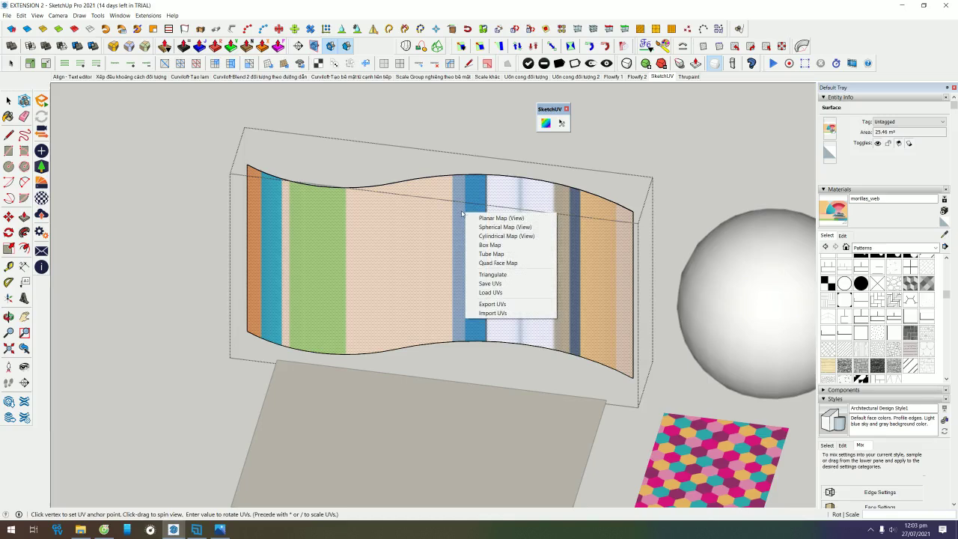
pyautogui.click(491, 292)
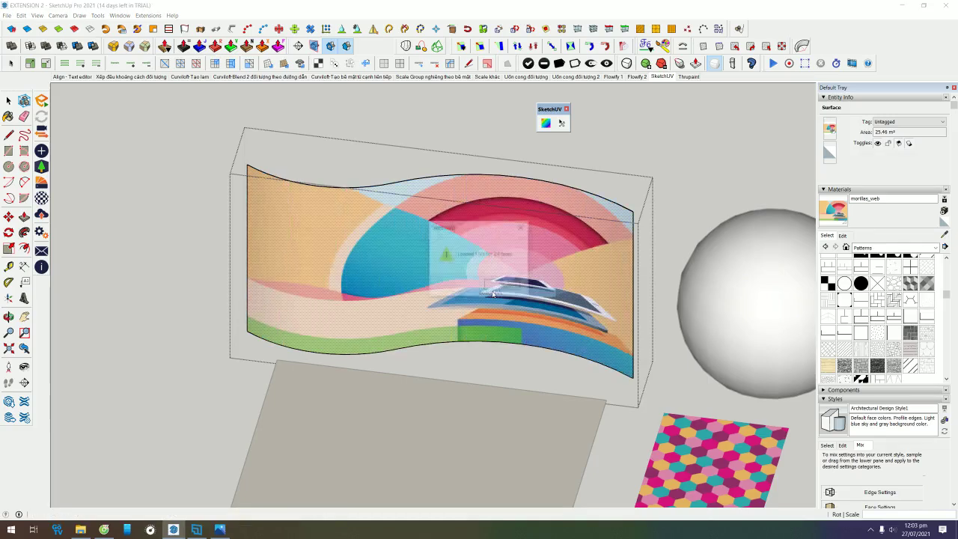
pyautogui.click(507, 292)
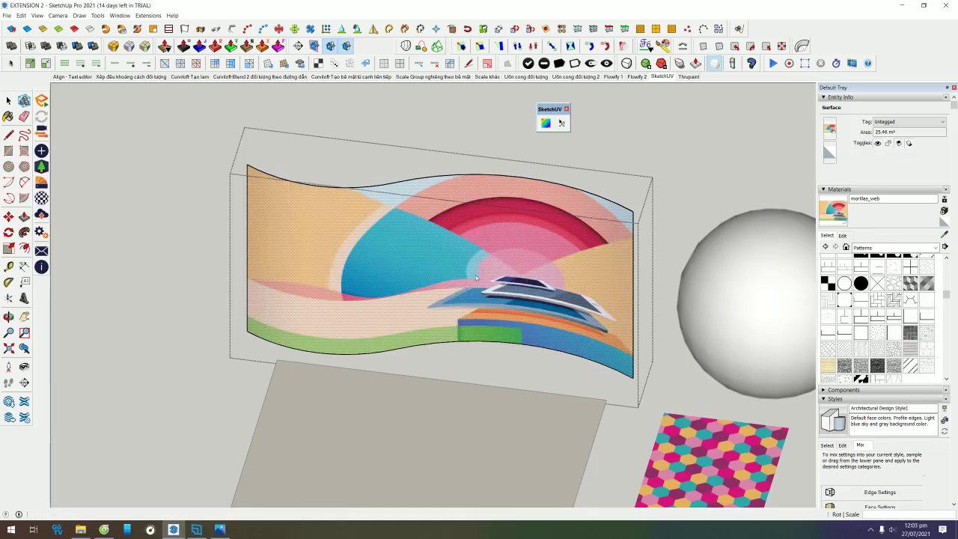
pyautogui.moveTo(507, 292); pyautogui.dragTo(602, 257, button='middle')
pyautogui.click(613, 259)
pyautogui.moveTo(613, 259); pyautogui.dragTo(386, 220, button='middle')
pyautogui.moveTo(388, 137); pyautogui.dragTo(507, 209, button='middle')
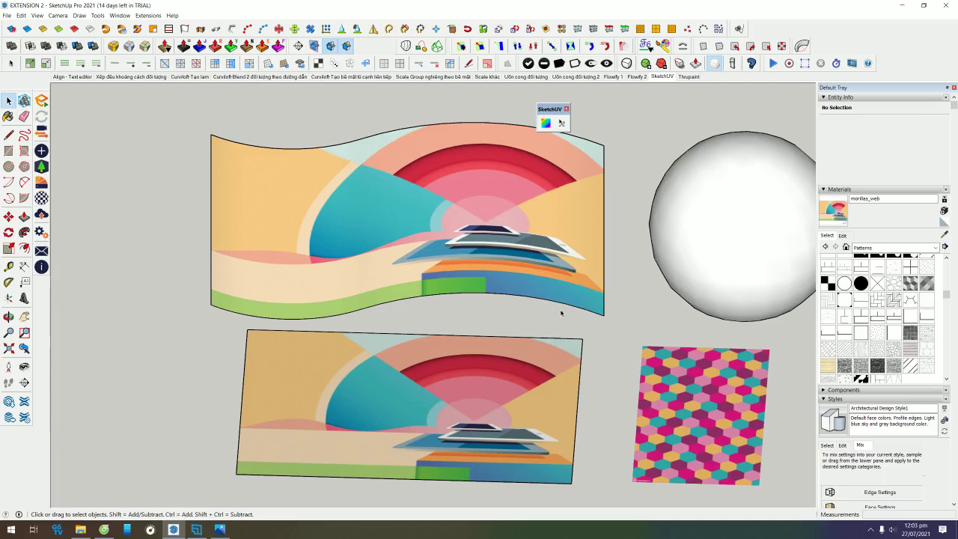
# - Open the sphere for editing and explode the hexagon pattern image into a textured face
pyautogui.keyDown('shift'); pyautogui.moveTo(622, 297); pyautogui.dragTo(374, 271, button='middle'); pyautogui.keyUp('shift')
pyautogui.click(488, 265)
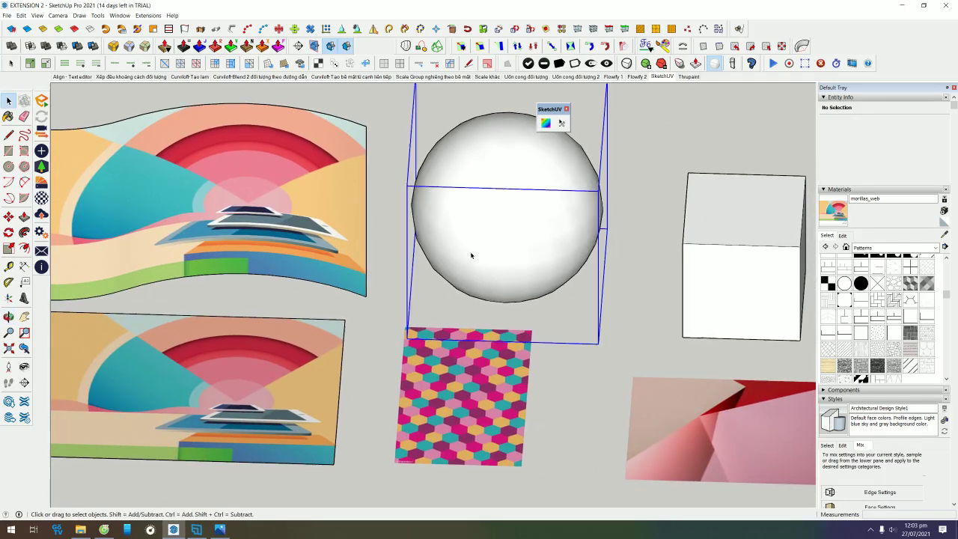
pyautogui.doubleClick(512, 230)
pyautogui.tripleClick(513, 230)
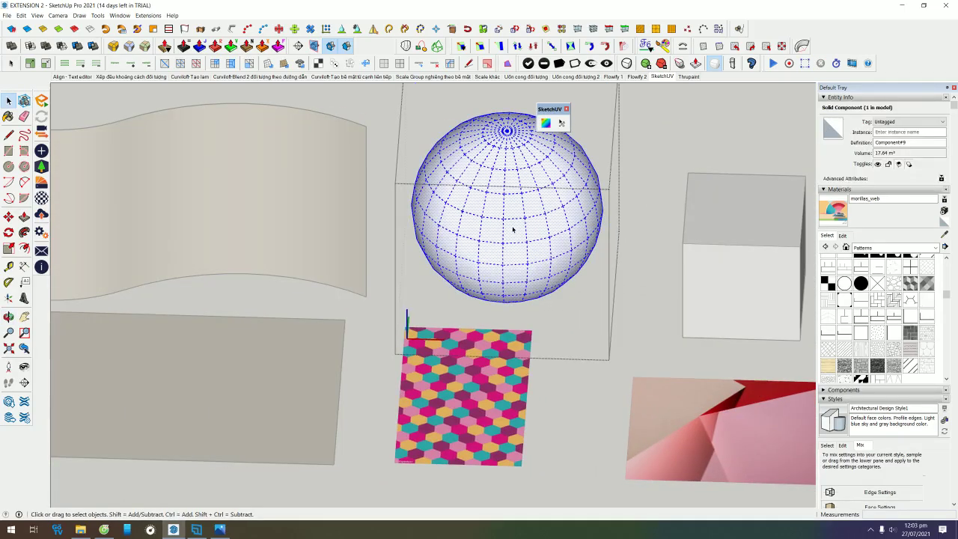
pyautogui.click(509, 393)
pyautogui.rightClick(483, 386)
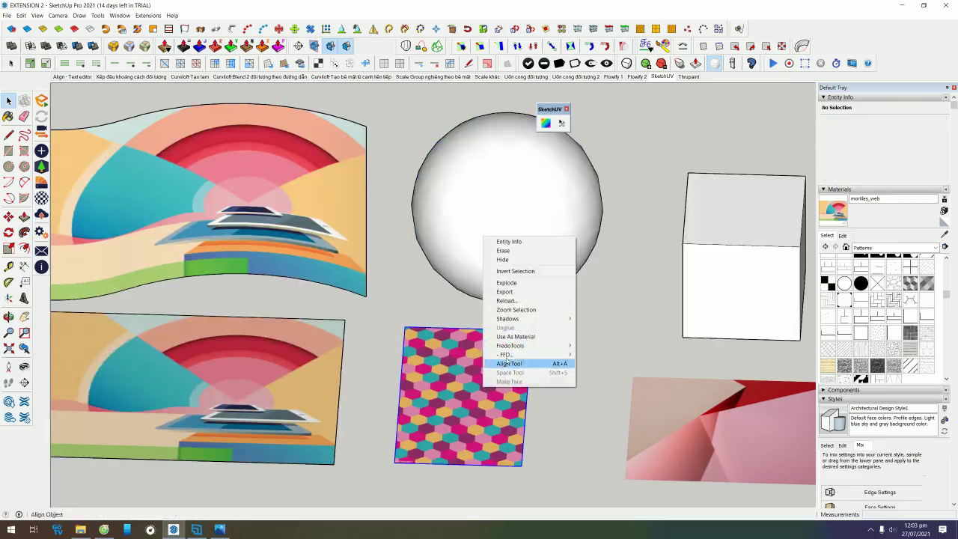
pyautogui.click(507, 282)
# - Sample the hexagon pattern material and paint all of the sphere's faces with it
pyautogui.press('b')
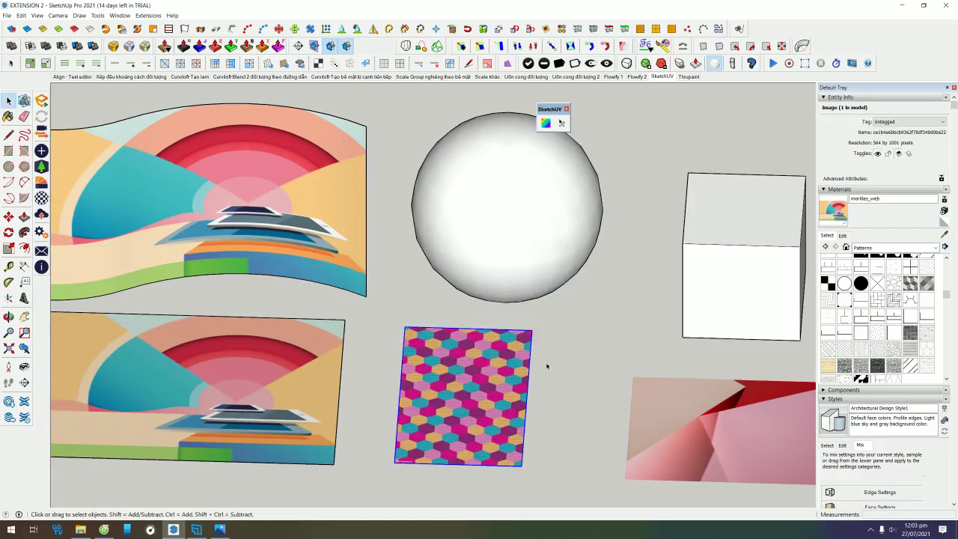
pyautogui.keyDown('alt'); pyautogui.click(497, 363); pyautogui.keyUp('alt')
pyautogui.press('space')
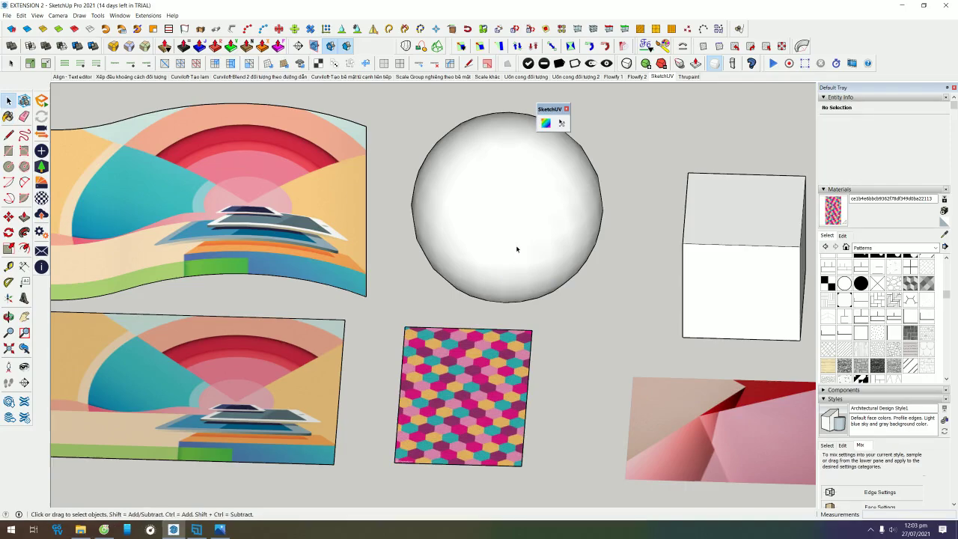
pyautogui.tripleClick(516, 240)
pyautogui.press('b')
pyautogui.click(519, 234)
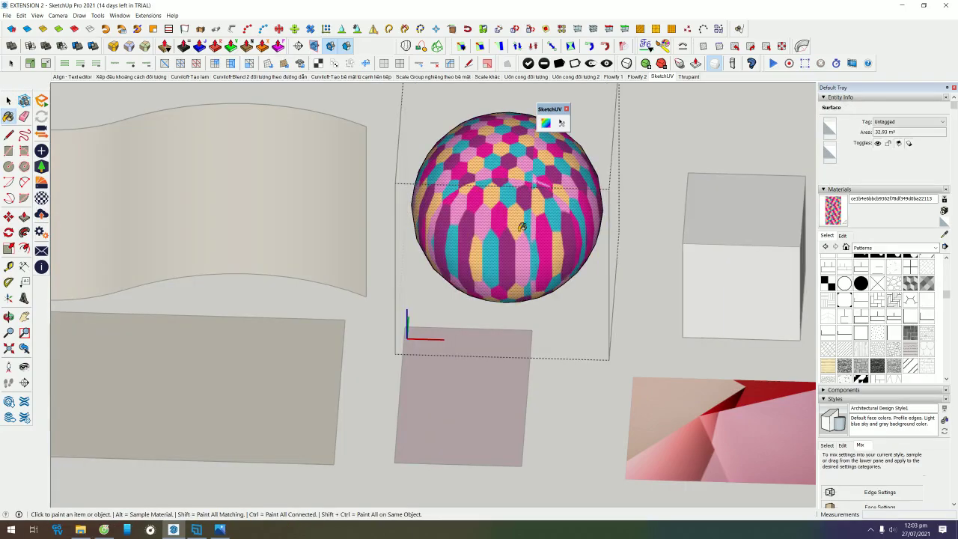
pyautogui.moveTo(588, 276)
pyautogui.mouseDown(button='middle')
pyautogui.moveTo(277, 160)
pyautogui.moveTo(186, 242)
pyautogui.moveTo(389, 375)
pyautogui.moveTo(605, 374)
pyautogui.moveTo(561, 187)
pyautogui.mouseUp(button='middle')
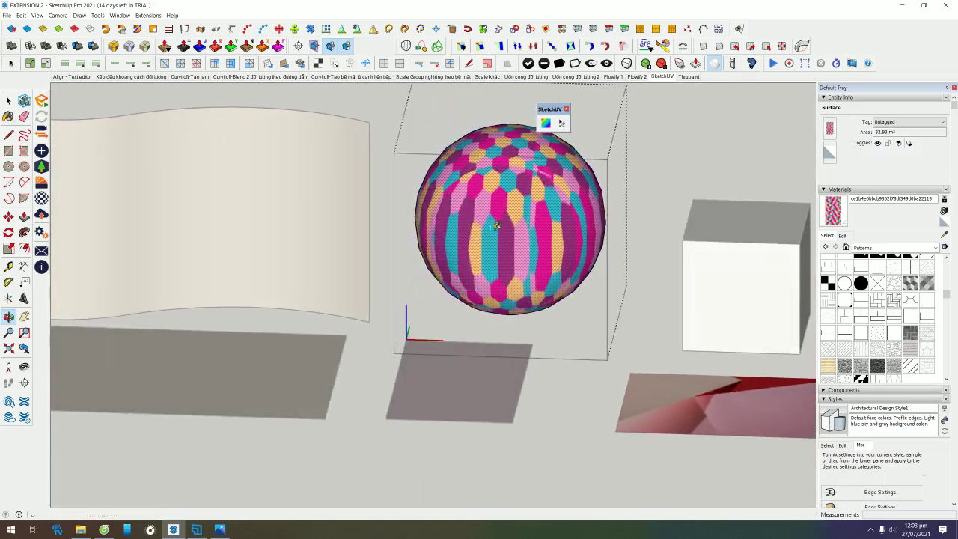
pyautogui.press('1')
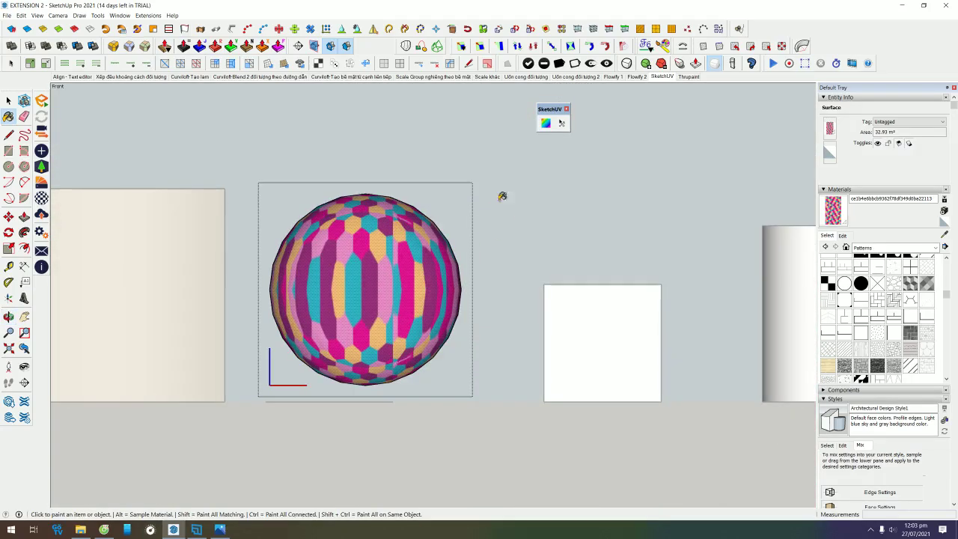
pyautogui.click(544, 124)
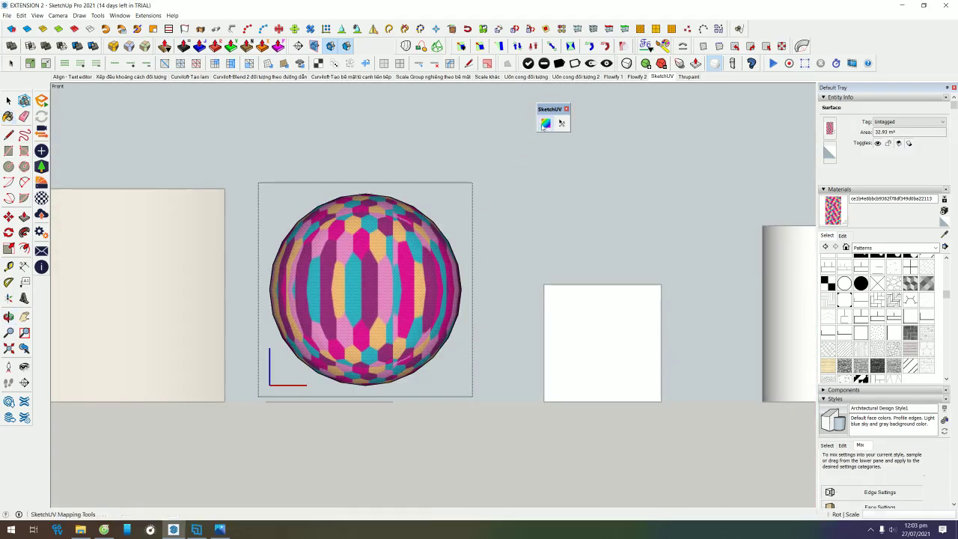
# - Apply SketchUV Spherical Map (View) to the sphere, then remap it from an orbited angle
pyautogui.rightClick(381, 222)
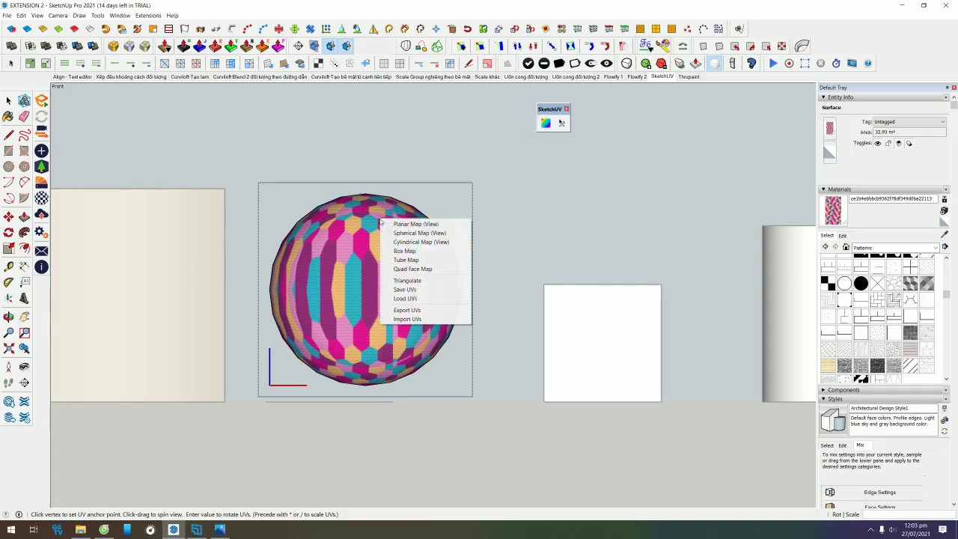
pyautogui.click(420, 234)
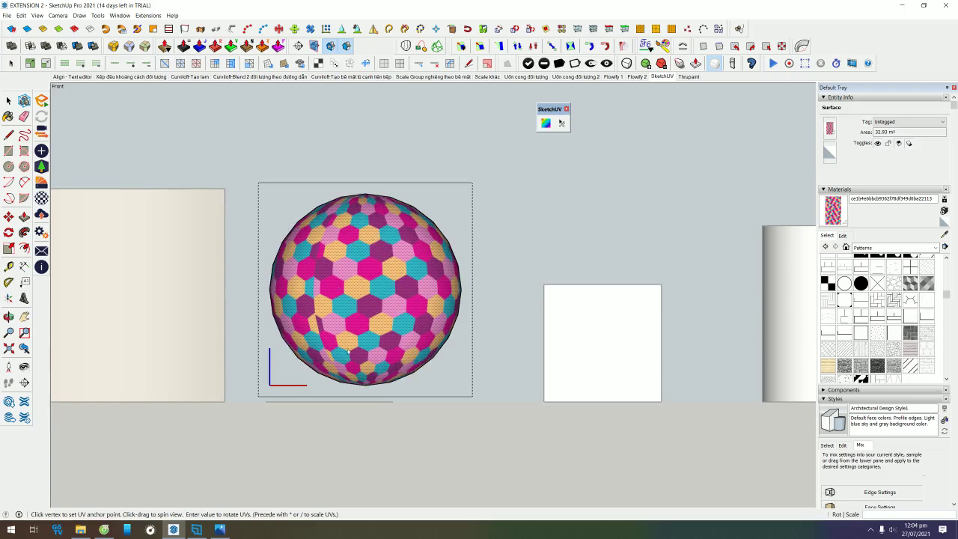
pyautogui.moveTo(412, 222); pyautogui.dragTo(333, 214, button='middle')
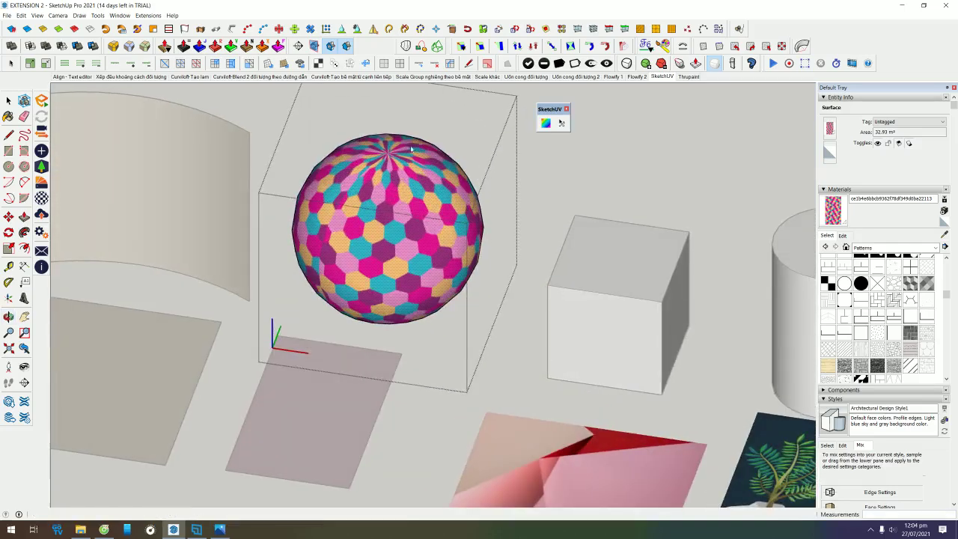
pyautogui.scroll(3, 333, 214)
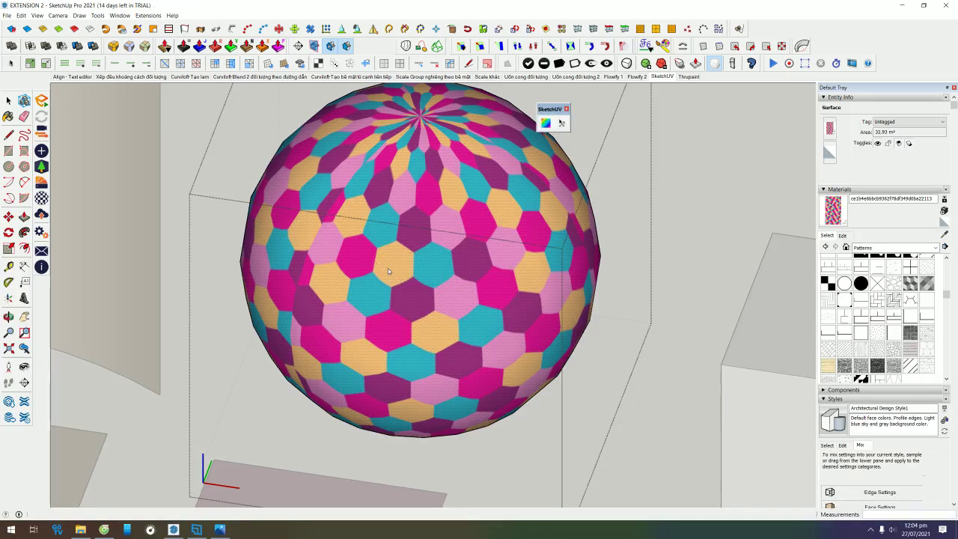
pyautogui.rightClick(458, 225)
pyautogui.click(479, 237)
pyautogui.moveTo(378, 312); pyautogui.dragTo(459, 244, button='middle')
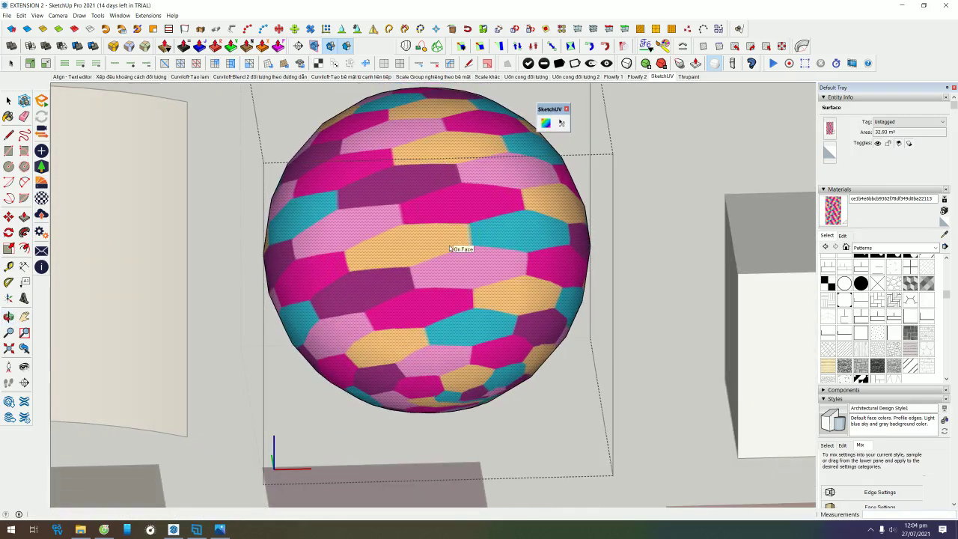
pyautogui.press('F3')
# - Reapply Spherical Map (View) from above and finally from the front view
pyautogui.rightClick(431, 247)
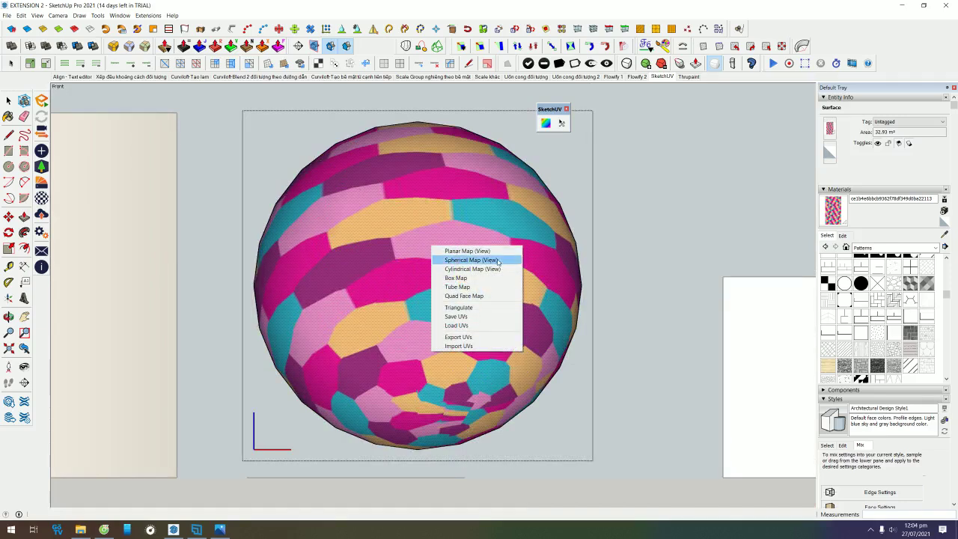
pyautogui.click(464, 260)
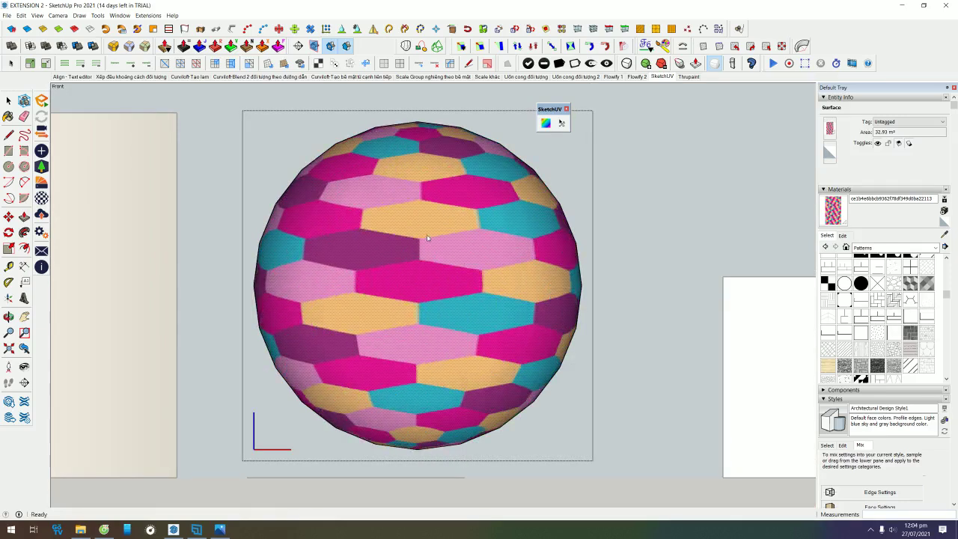
pyautogui.moveTo(455, 186)
pyautogui.mouseDown(button='middle')
pyautogui.moveTo(463, 171)
pyautogui.moveTo(454, 216)
pyautogui.mouseUp(button='middle')
pyautogui.rightClick(454, 217)
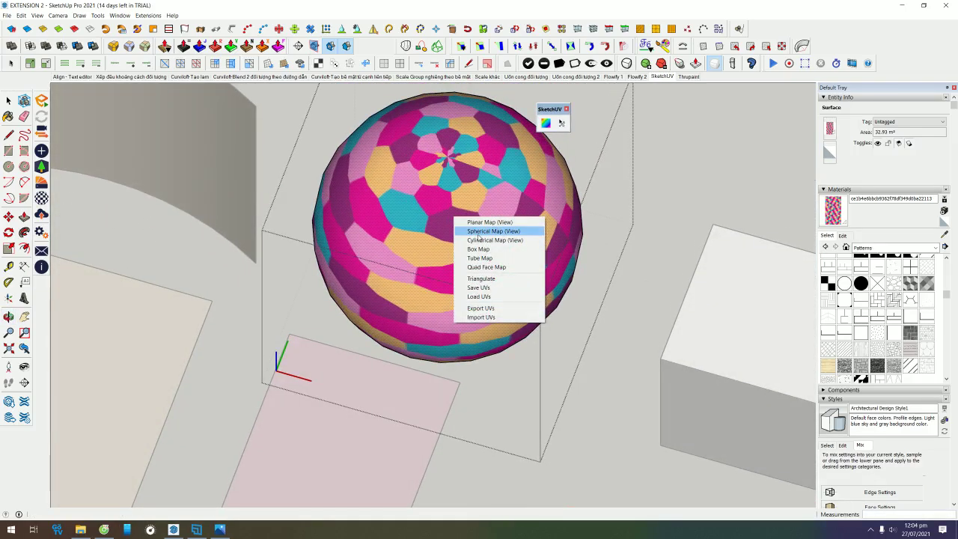
pyautogui.click(478, 235)
pyautogui.moveTo(403, 339)
pyautogui.mouseDown(button='middle')
pyautogui.moveTo(381, 375)
pyautogui.moveTo(505, 216)
pyautogui.moveTo(635, 276)
pyautogui.mouseUp(button='middle')
pyautogui.press('f')
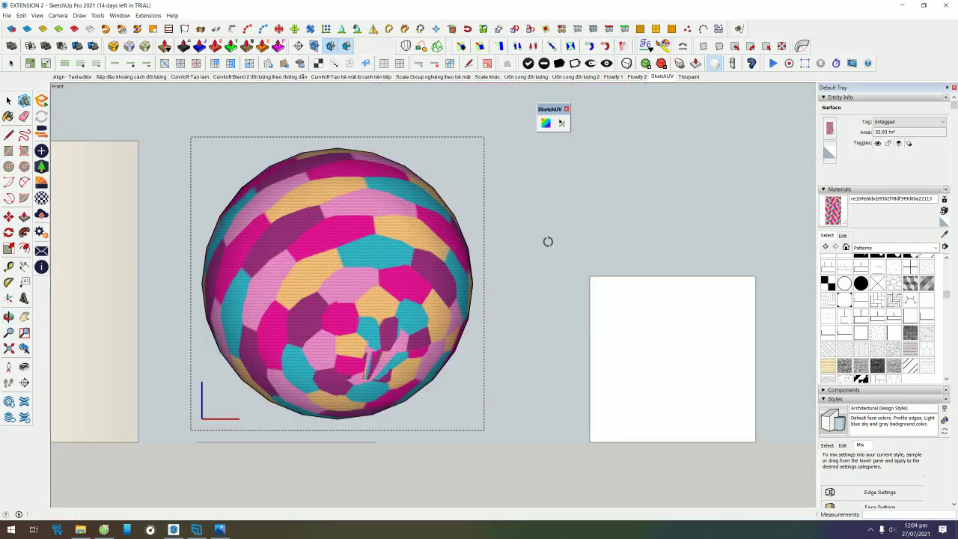
pyautogui.rightClick(360, 233)
pyautogui.click(368, 238)
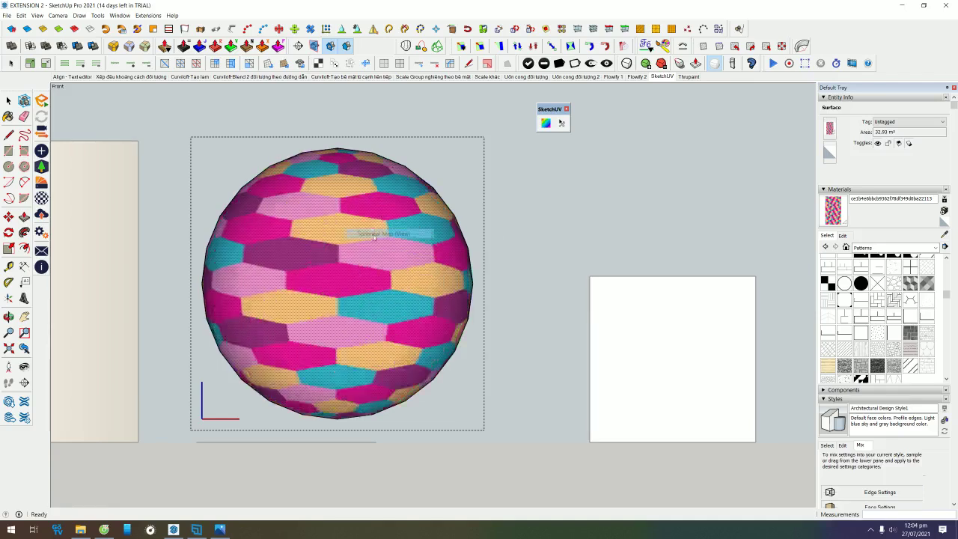
# - Rescale the sphere's hexagon texture with *2 and then /2, undoing an extra *3
pyautogui.moveTo(368, 238)
pyautogui.mouseDown(button='middle')
pyautogui.moveTo(413, 376)
pyautogui.moveTo(559, 245)
pyautogui.mouseUp(button='middle')
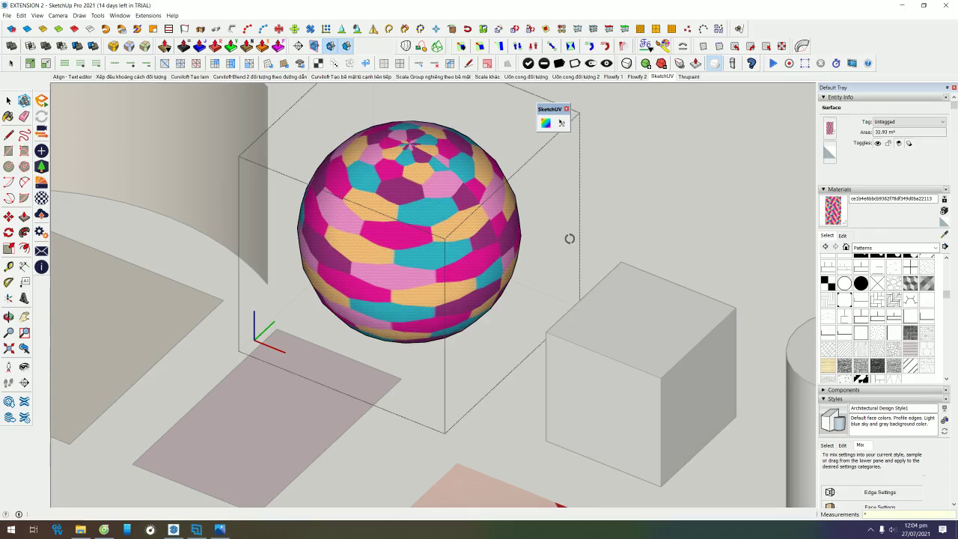
pyautogui.write('*2')
pyautogui.press('Return')
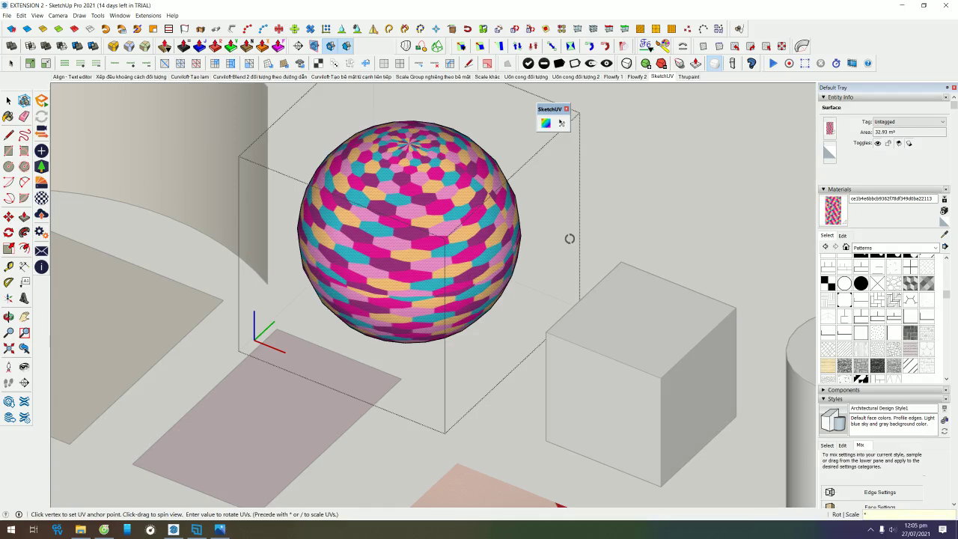
pyautogui.write('3')
pyautogui.press('Return')
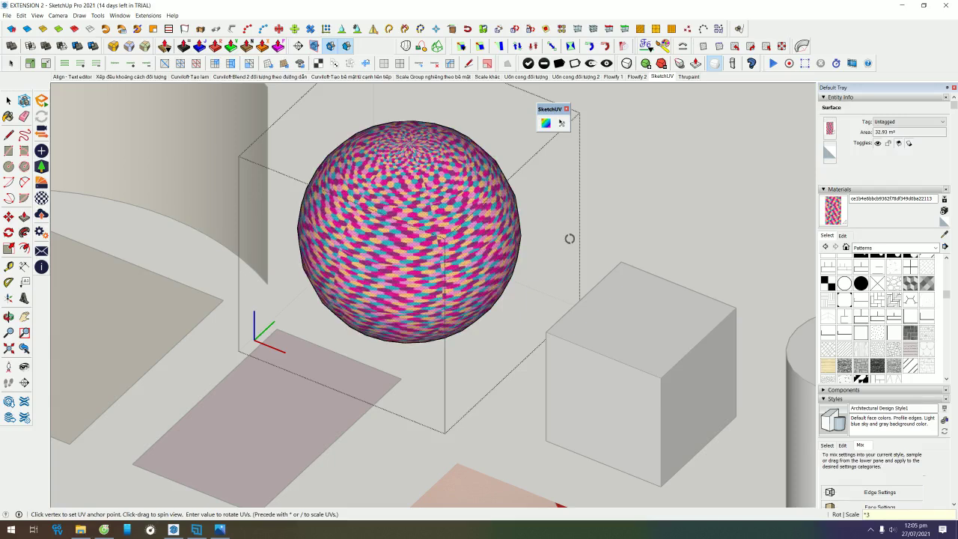
pyautogui.hotkey('ctrl', 'z')
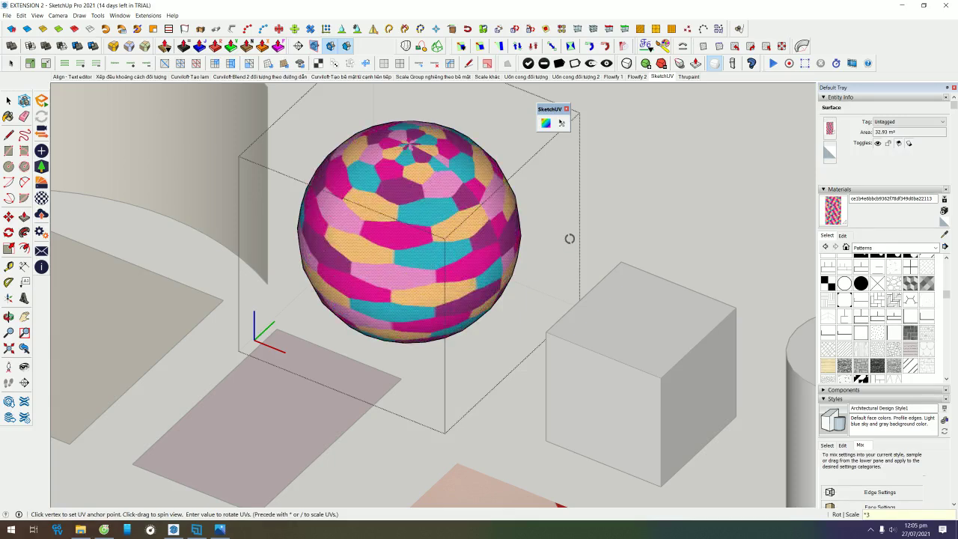
pyautogui.write('/2')
pyautogui.press('Return')
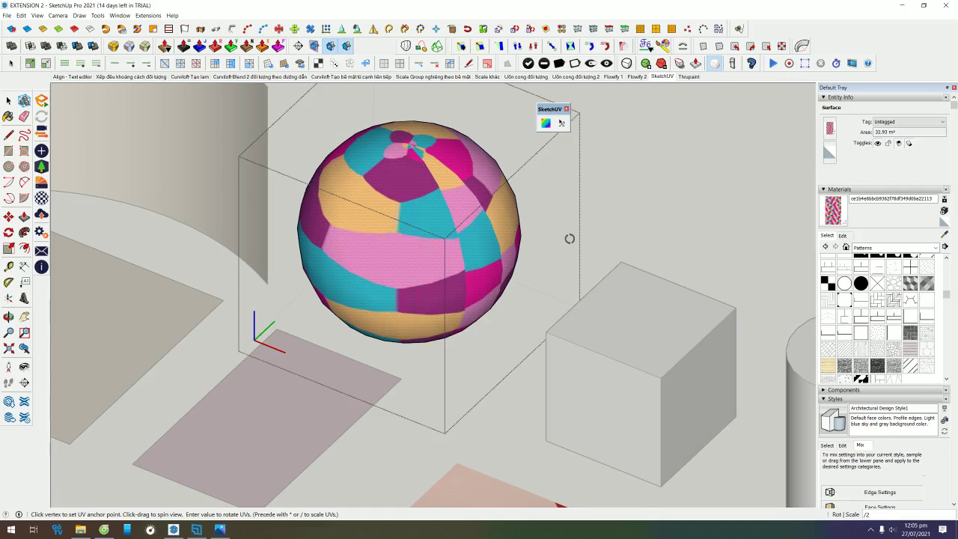
# - Rotate the sphere's hexagon texture 45 degrees across the surface
pyautogui.moveTo(569, 238); pyautogui.dragTo(542, 260)
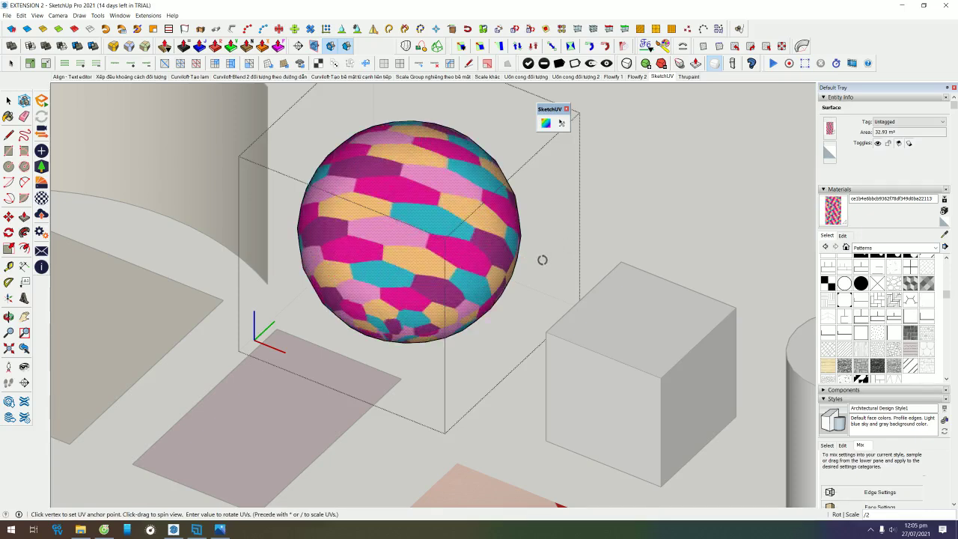
pyautogui.write('45')
pyautogui.press('Return')
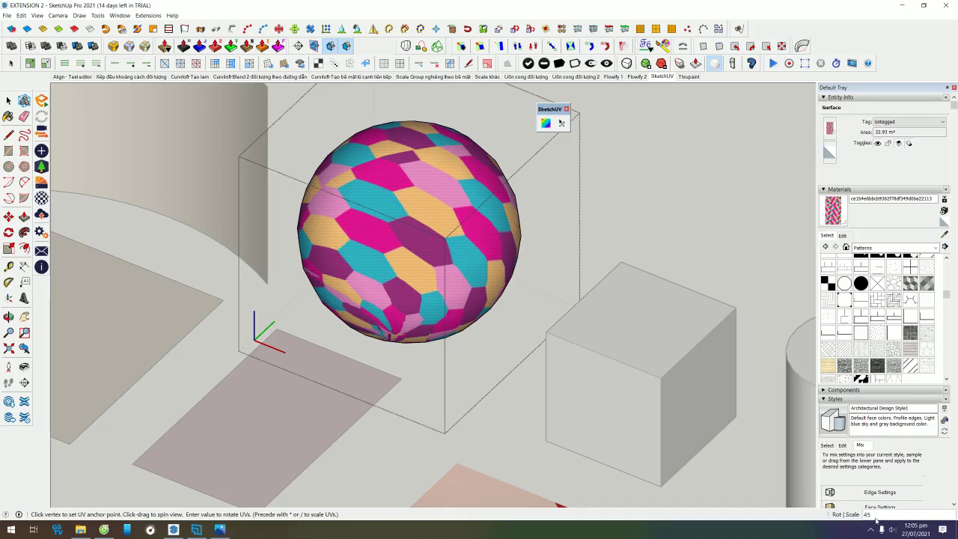
# - Explode the pink image into a textured face and sample its material
pyautogui.moveTo(462, 285)
pyautogui.mouseDown(button='middle')
pyautogui.moveTo(665, 238)
pyautogui.moveTo(515, 446)
pyautogui.moveTo(503, 309)
pyautogui.mouseUp(button='middle')
pyautogui.click(519, 438)
pyautogui.rightClick(504, 309)
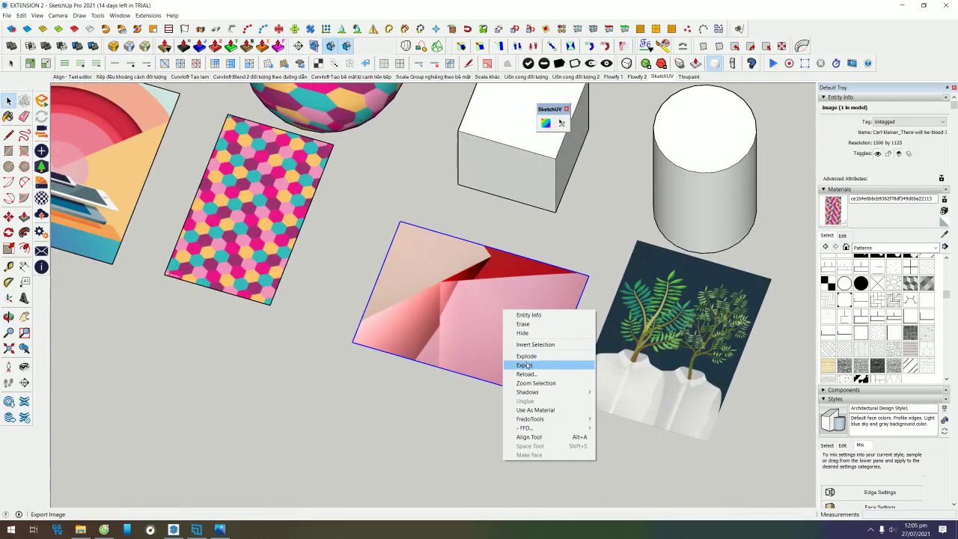
pyautogui.click(526, 355)
pyautogui.press('b')
pyautogui.keyDown('alt'); pyautogui.click(515, 329); pyautogui.keyUp('alt')
pyautogui.press('space')
# - Paint the box with the pink image material
pyautogui.click(527, 187)
pyautogui.scroll(2, 513, 212)
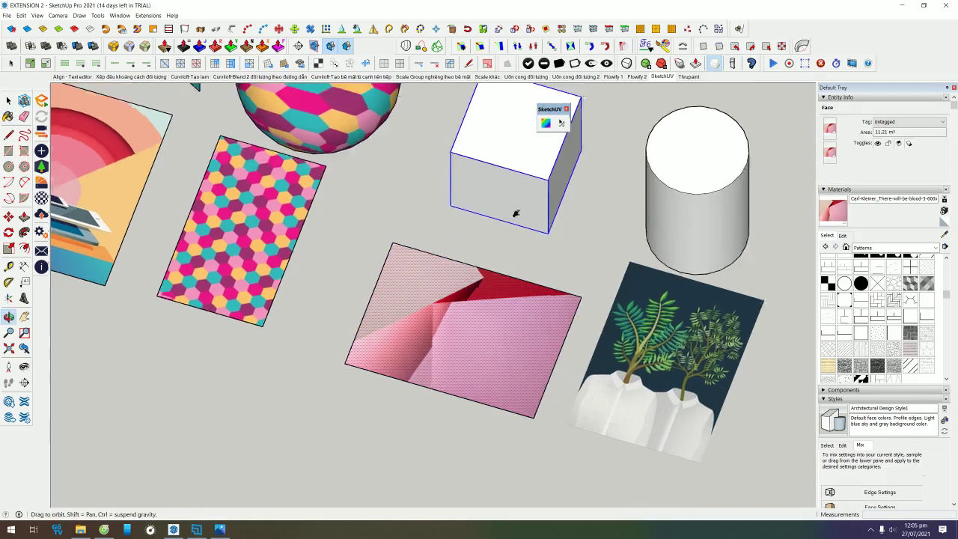
pyautogui.scroll(2, 495, 273)
pyautogui.press('b')
pyautogui.click(497, 262)
pyautogui.moveTo(497, 262)
pyautogui.mouseDown(button='middle')
pyautogui.moveTo(521, 279)
pyautogui.moveTo(492, 212)
pyautogui.mouseUp(button='middle')
pyautogui.moveTo(440, 276)
pyautogui.mouseDown(button='middle')
pyautogui.moveTo(487, 220)
pyautogui.moveTo(479, 265)
pyautogui.mouseUp(button='middle')
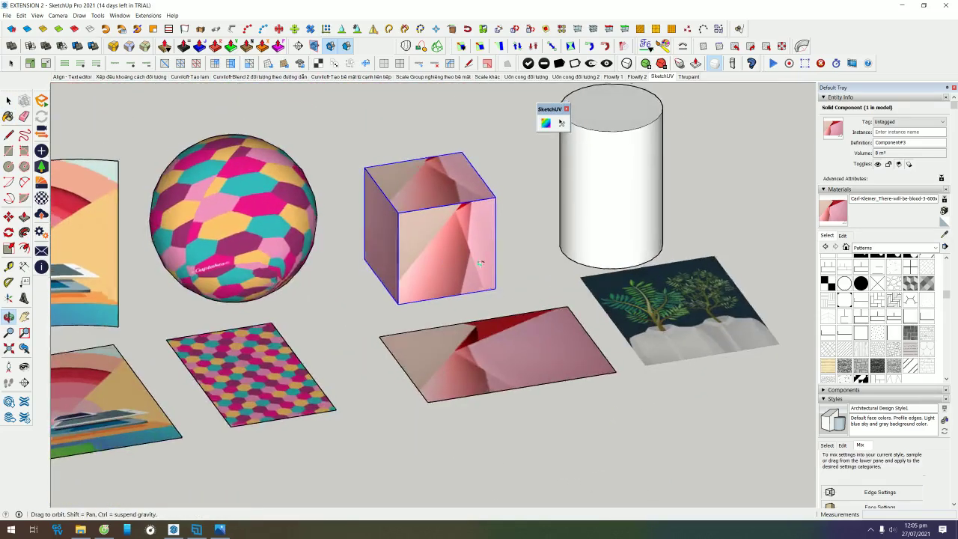
pyautogui.scroll(3, 370, 240)
pyautogui.moveTo(370, 240)
pyautogui.mouseDown(button='middle')
pyautogui.moveTo(351, 252)
pyautogui.moveTo(406, 304)
pyautogui.mouseUp(button='middle')
pyautogui.scroll(-2, 406, 304)
# - Select the whole cube in Front view and apply a SketchUV Box Map
pyautogui.moveTo(353, 122)
pyautogui.mouseDown()
pyautogui.moveTo(537, 281)
pyautogui.moveTo(584, 342)
pyautogui.mouseUp()
pyautogui.press('F2')
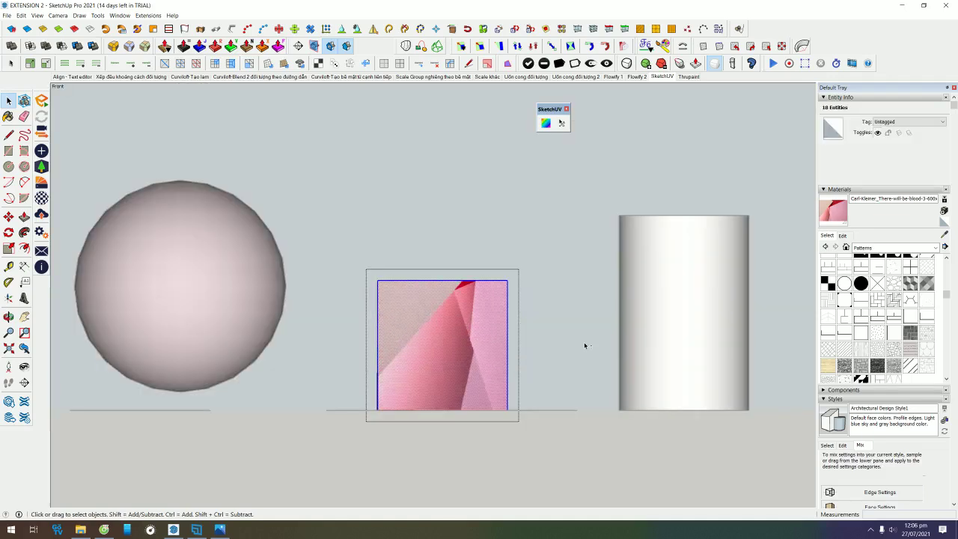
pyautogui.click(546, 123)
pyautogui.rightClick(461, 301)
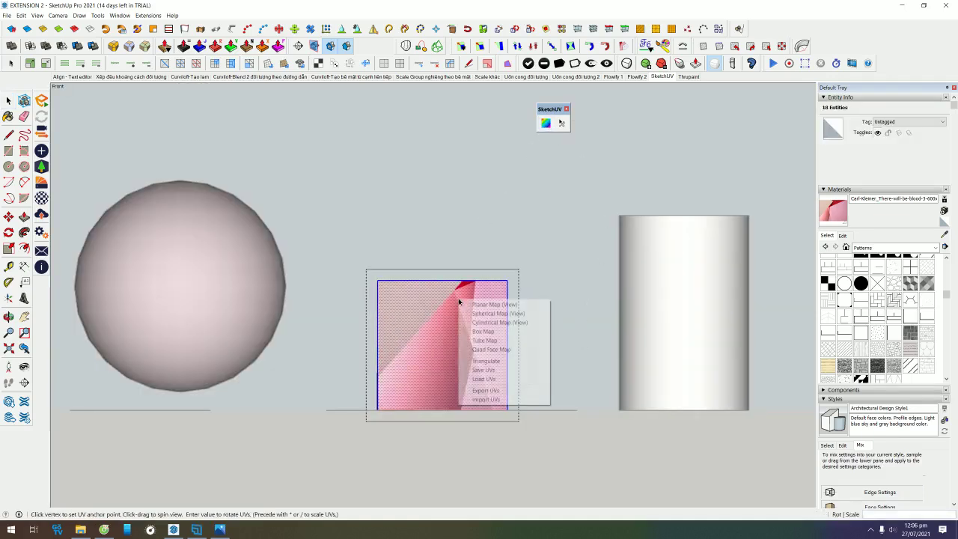
pyautogui.click(482, 332)
# - Save the cube's box-mapped UV layout for all 6 faces
pyautogui.moveTo(549, 196)
pyautogui.mouseDown(button='middle')
pyautogui.moveTo(411, 254)
pyautogui.moveTo(280, 334)
pyautogui.moveTo(487, 436)
pyautogui.moveTo(611, 402)
pyautogui.moveTo(544, 303)
pyautogui.mouseUp(button='middle')
pyautogui.click(545, 123)
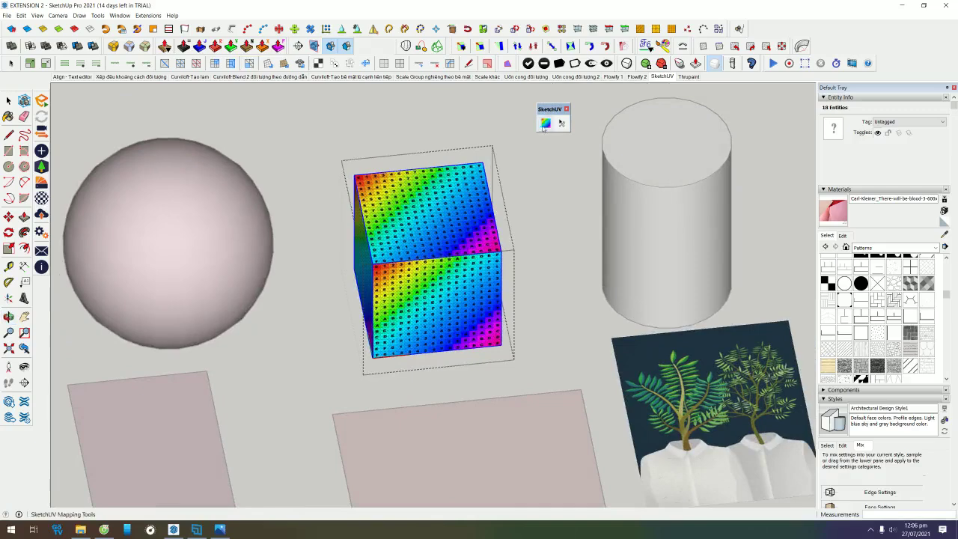
pyautogui.rightClick(442, 190)
pyautogui.click(464, 258)
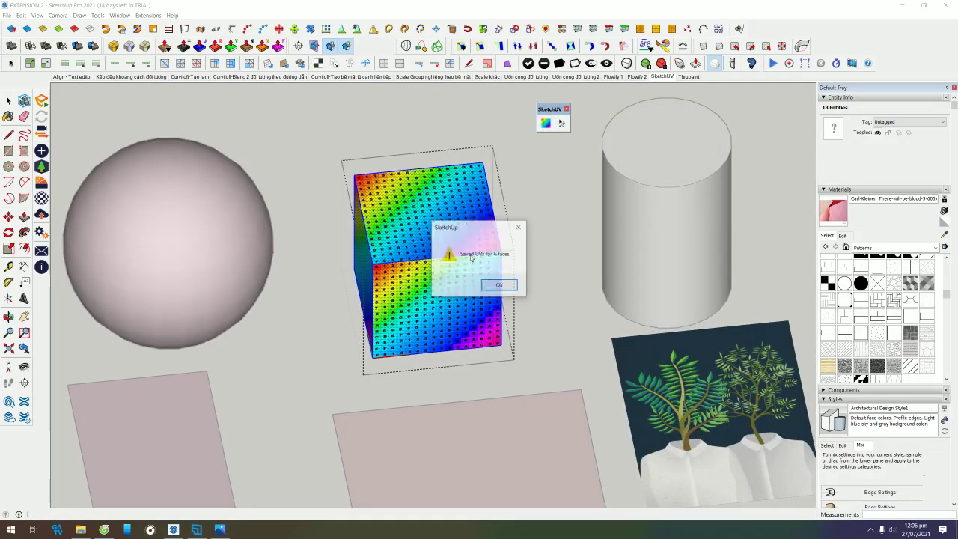
# - Close the saved-UVs confirmation and repaint the cube with the pink image material
pyautogui.click(500, 284)
pyautogui.moveTo(552, 288); pyautogui.dragTo(544, 300, button='middle')
pyautogui.click(544, 300)
pyautogui.press('b')
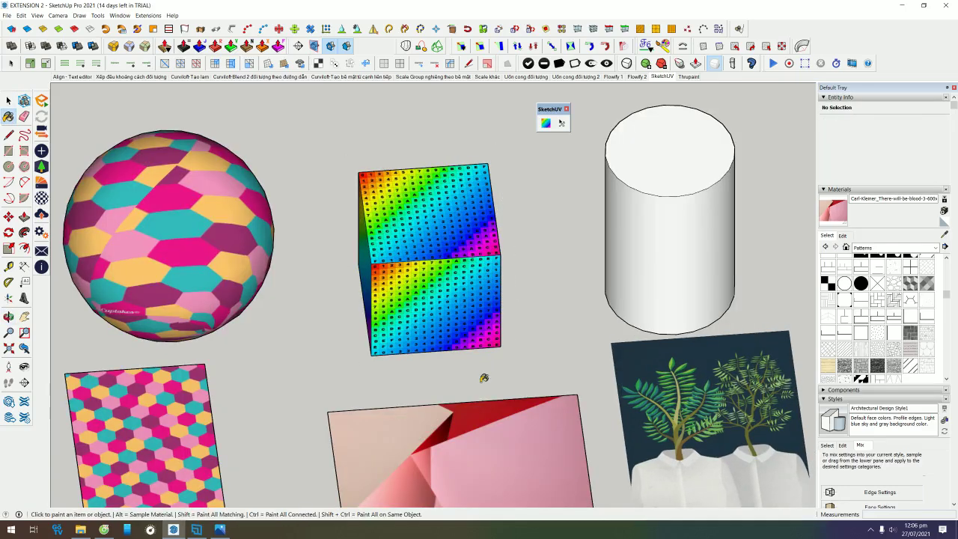
pyautogui.hotkey('ctrl', 'z')
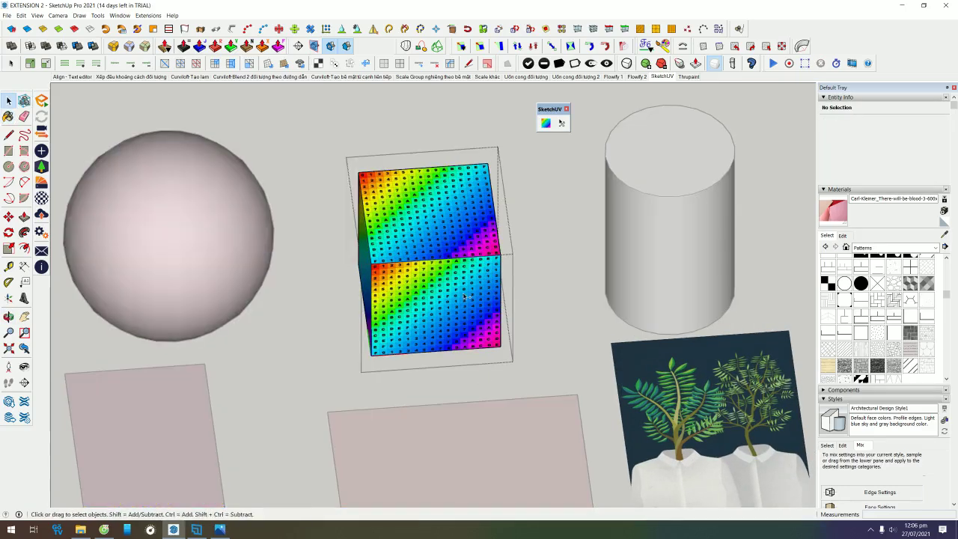
pyautogui.click(464, 288)
pyautogui.moveTo(391, 308); pyautogui.dragTo(402, 248, button='middle')
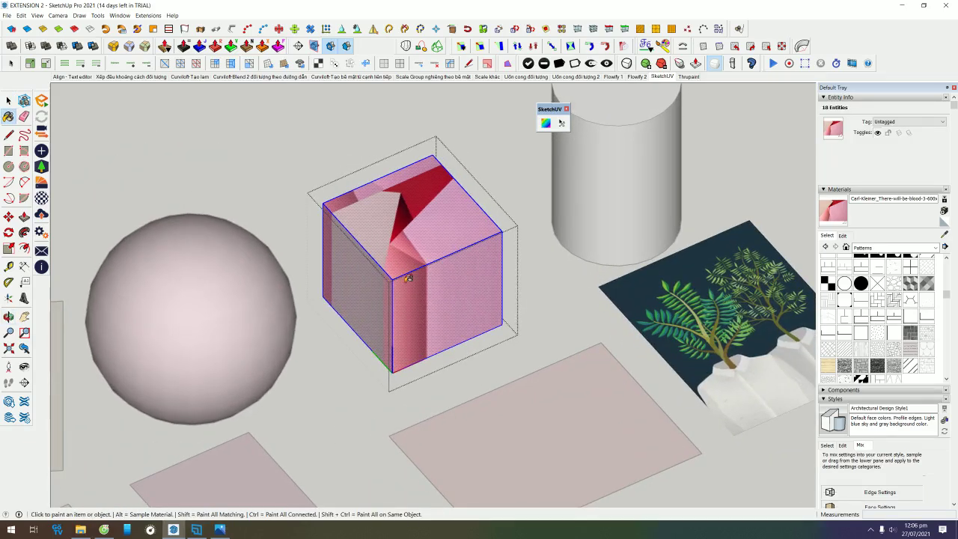
# - Load the saved box-map UVs onto the cube and confirm with OK
pyautogui.click(546, 122)
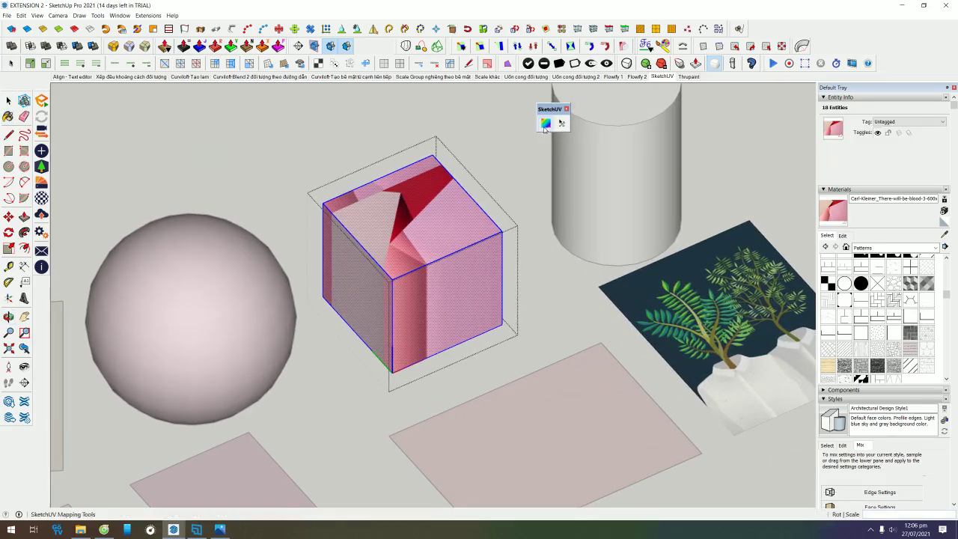
pyautogui.rightClick(419, 196)
pyautogui.click(473, 276)
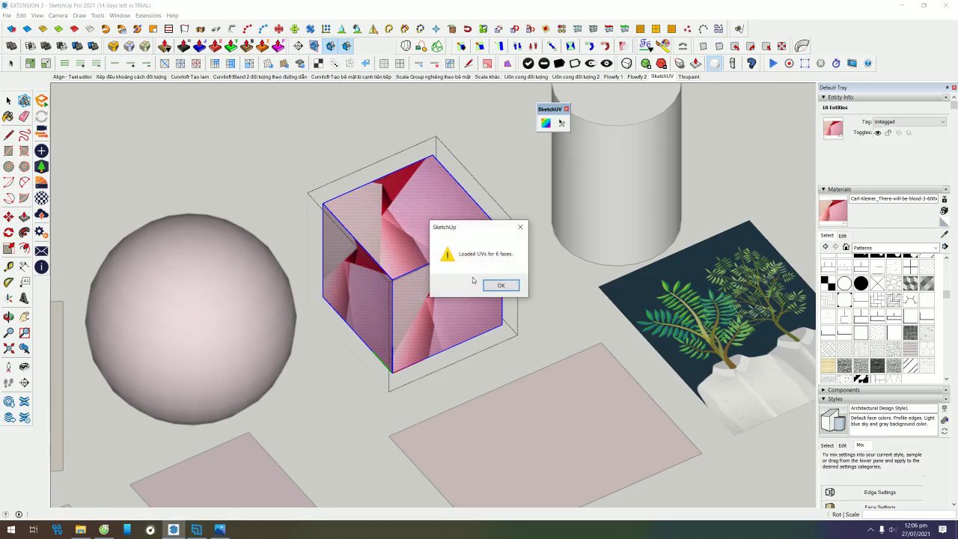
pyautogui.click(500, 286)
pyautogui.moveTo(500, 286)
pyautogui.mouseDown(button='middle')
pyautogui.moveTo(338, 354)
pyautogui.moveTo(640, 387)
pyautogui.mouseUp(button='middle')
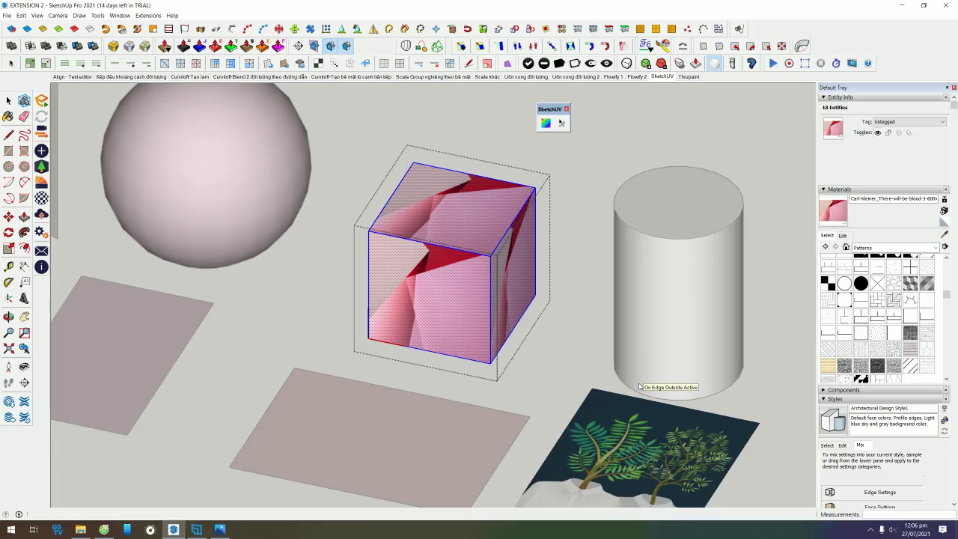
pyautogui.press('space')
pyautogui.click(487, 140)
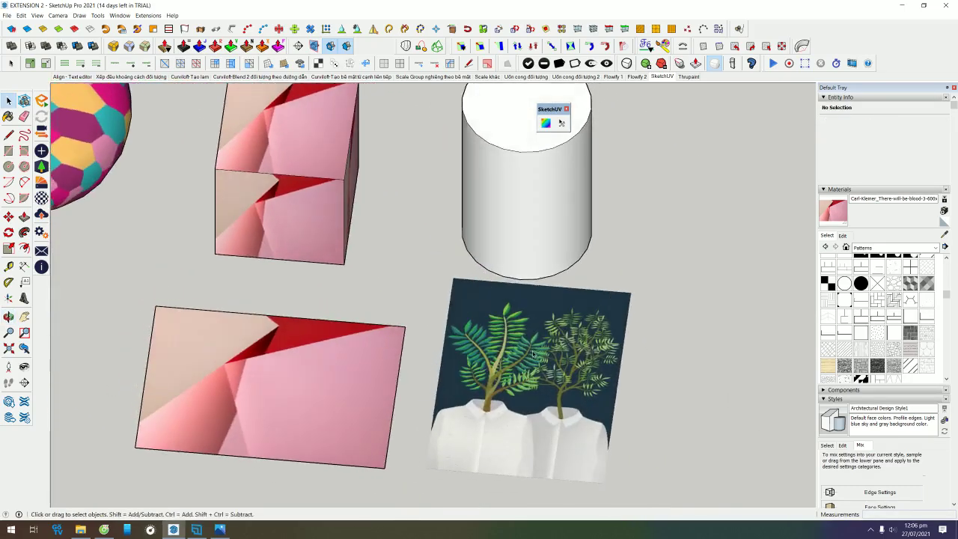
# - Explode the tree image into a textured face
pyautogui.moveTo(567, 323); pyautogui.dragTo(501, 271, button='middle')
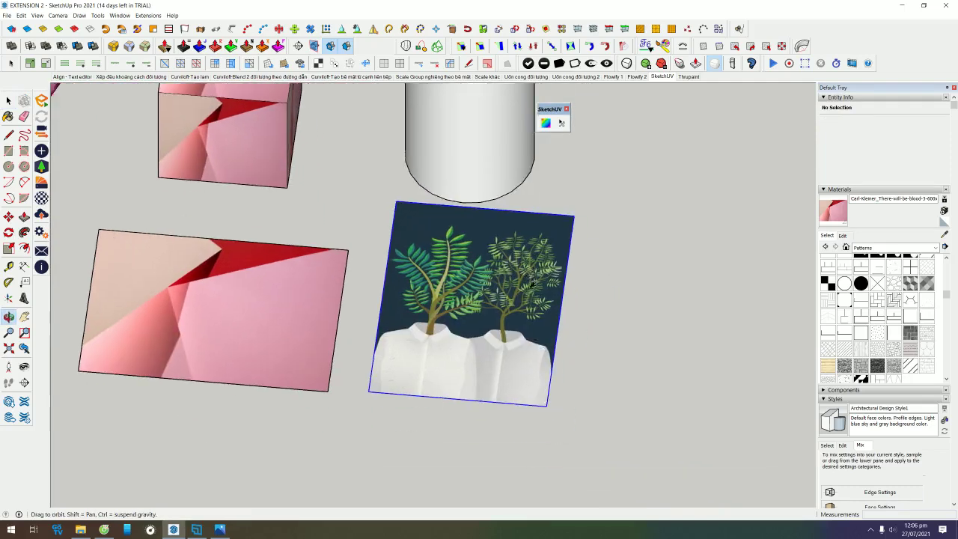
pyautogui.rightClick(501, 271)
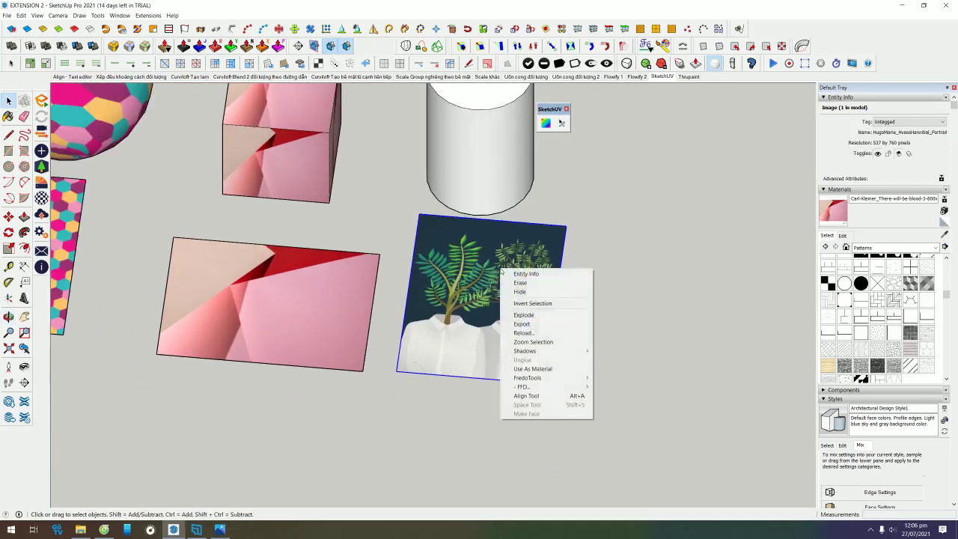
pyautogui.click(545, 315)
# - Open the cylinder group and paint all its faces with the tree material
pyautogui.click(499, 180)
pyautogui.doubleClick(499, 180)
pyautogui.moveTo(497, 172); pyautogui.dragTo(496, 238, button='middle')
pyautogui.press('b')
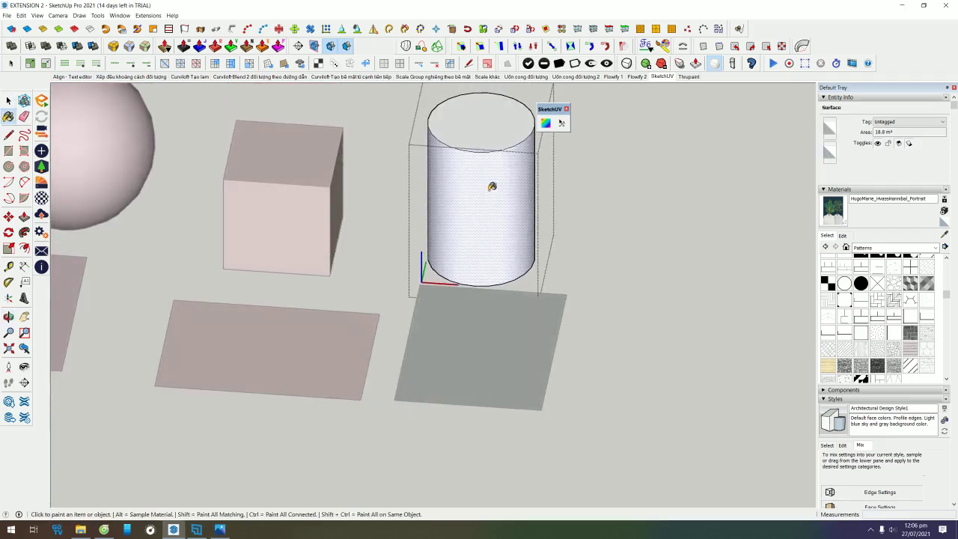
pyautogui.press('shift')
pyautogui.scroll(3, 604, 259)
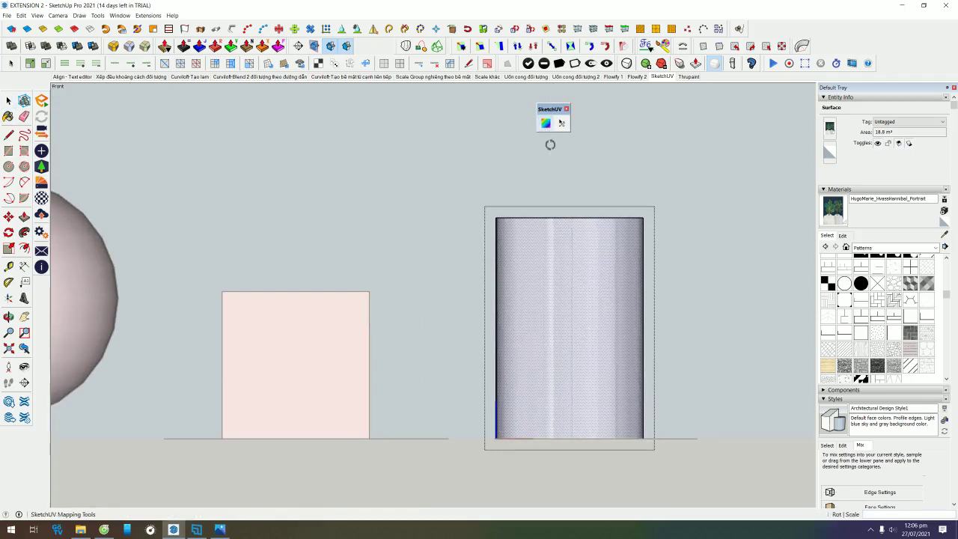
# - Apply SketchUV Cylindrical Map (View) to the cylinder and orbit to check the repeating trees
pyautogui.rightClick(571, 247)
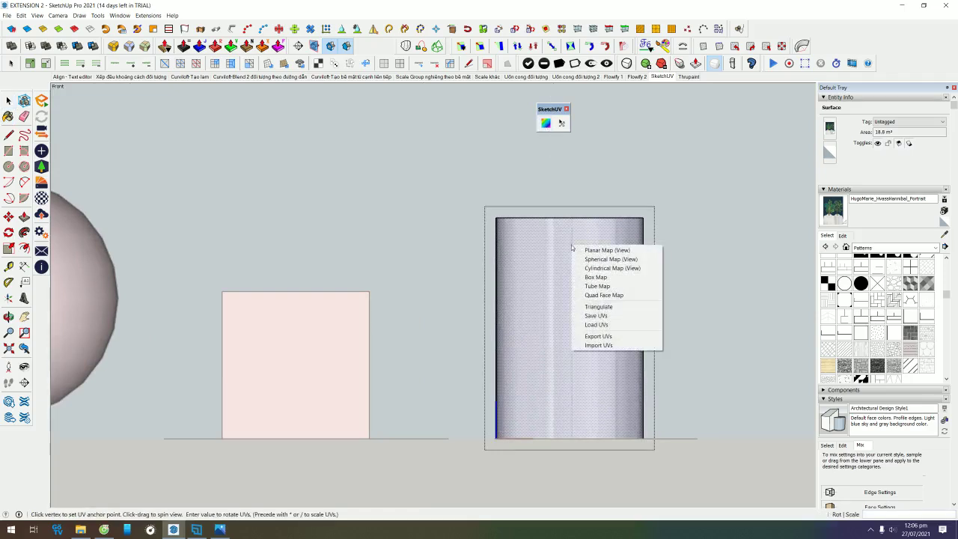
pyautogui.click(603, 268)
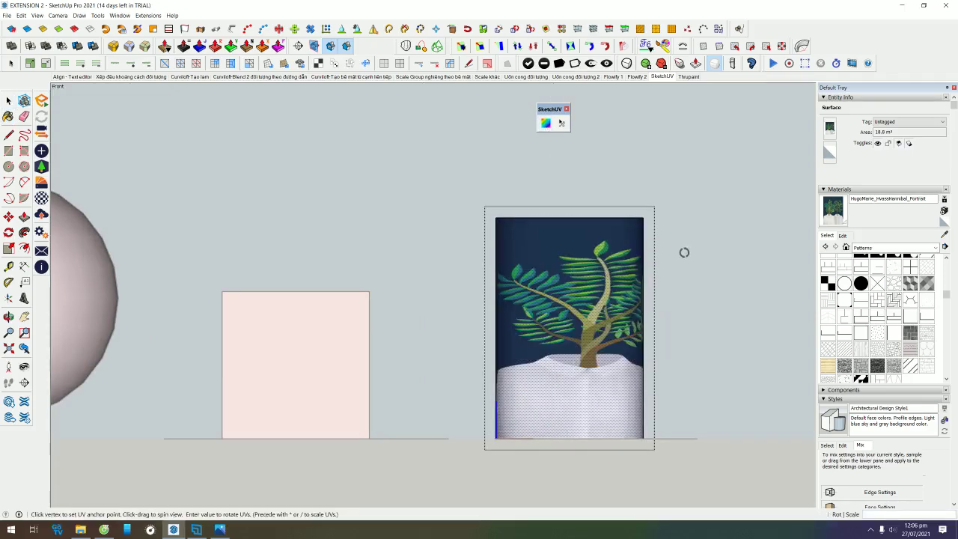
pyautogui.moveTo(684, 252)
pyautogui.mouseDown(button='middle')
pyautogui.moveTo(449, 323)
pyautogui.moveTo(649, 342)
pyautogui.mouseUp(button='middle')
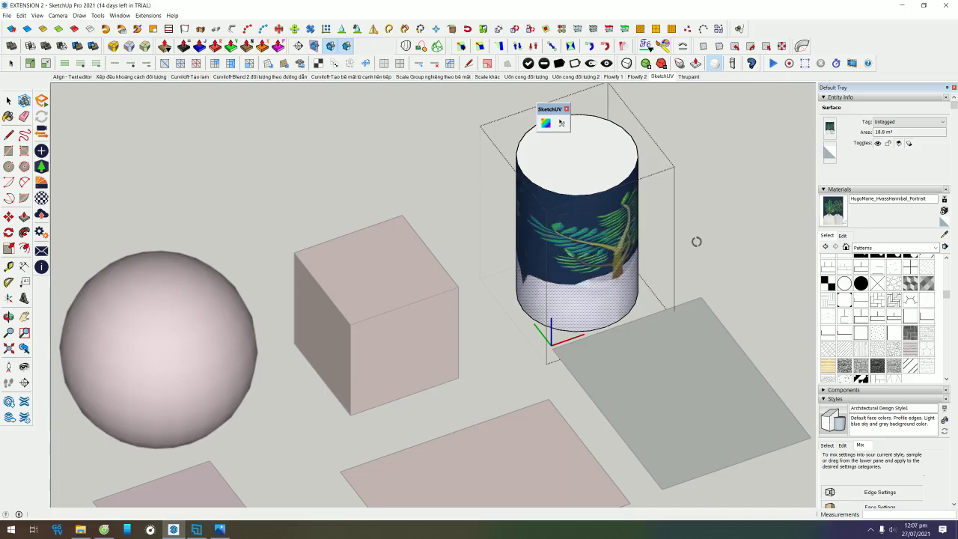
pyautogui.moveTo(696, 241); pyautogui.dragTo(729, 276)
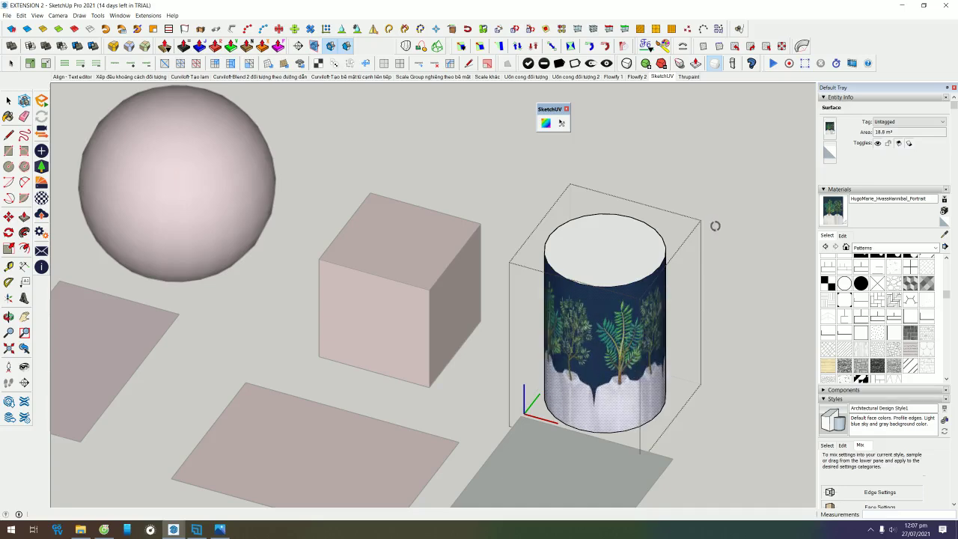
pyautogui.press('space')
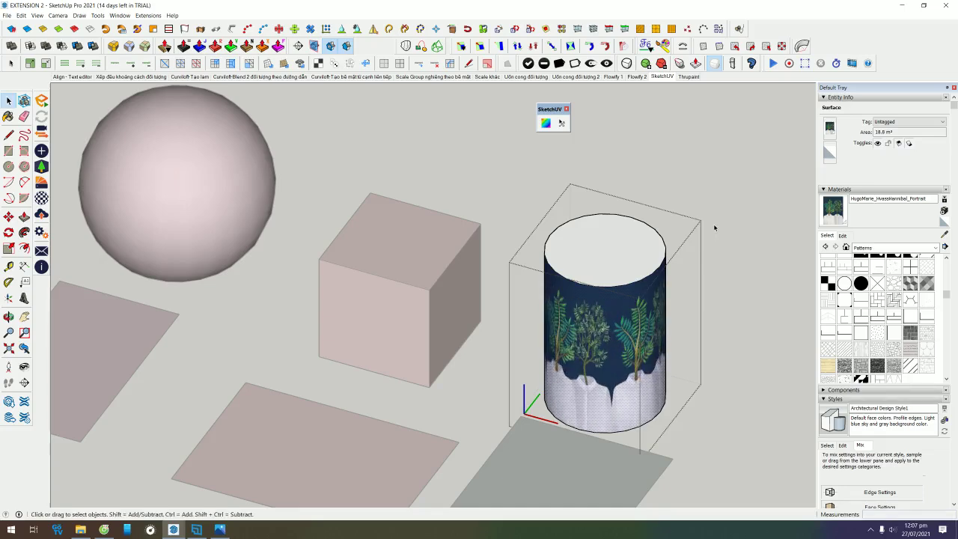
pyautogui.moveTo(690, 218); pyautogui.dragTo(627, 307, button='middle')
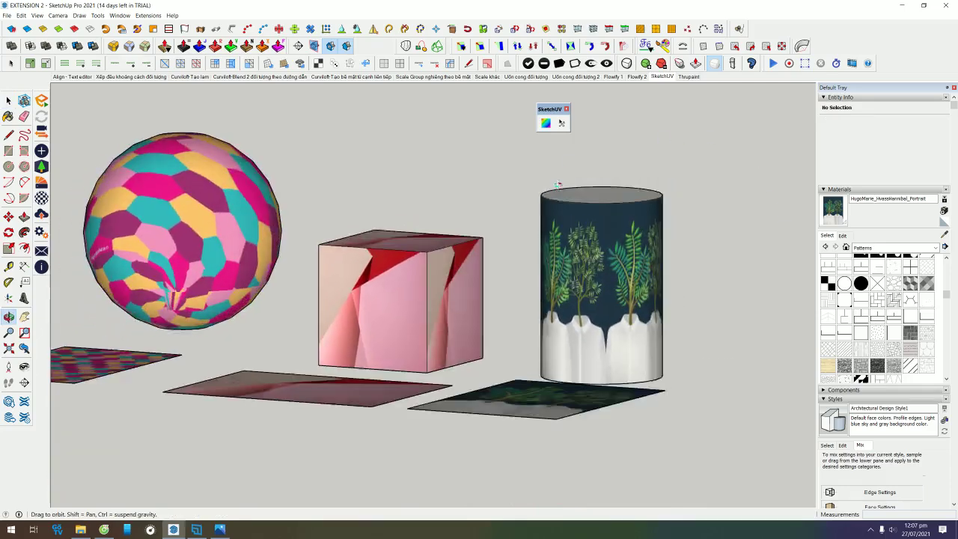
# - Look over the textured cube and cylinder, then go to the Thrupaint scene
pyautogui.scroll(-3, 628, 307)
pyautogui.moveTo(524, 287); pyautogui.dragTo(558, 137, button='middle')
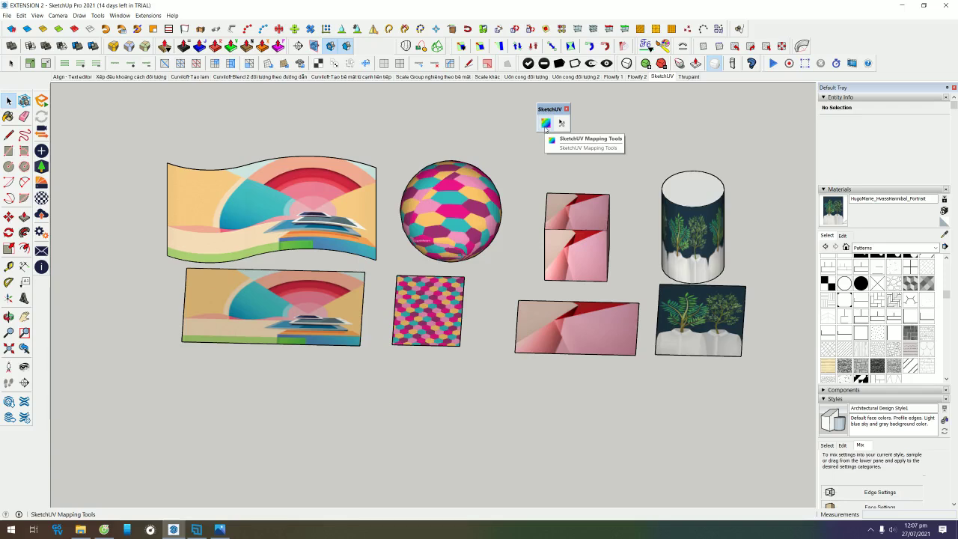
pyautogui.middleClick(574, 256)
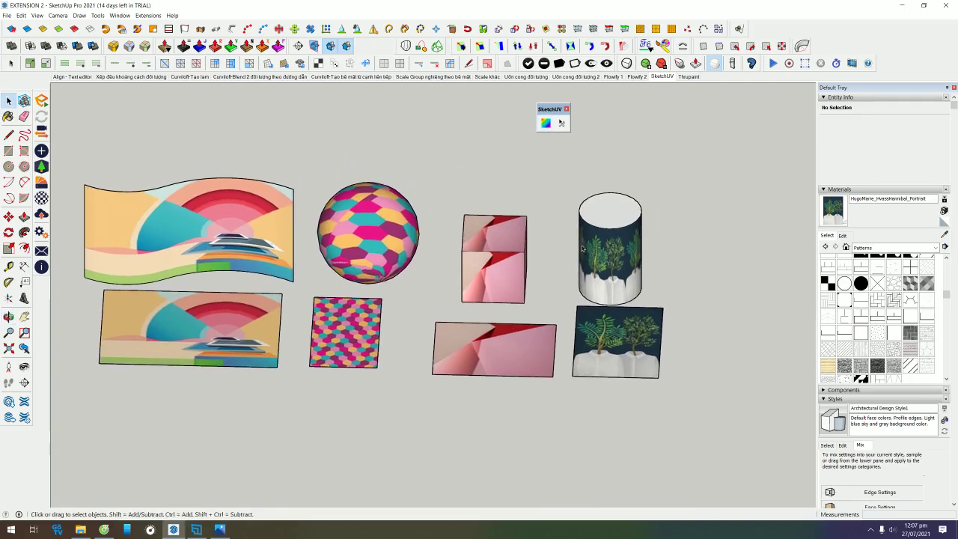
pyautogui.click(688, 77)
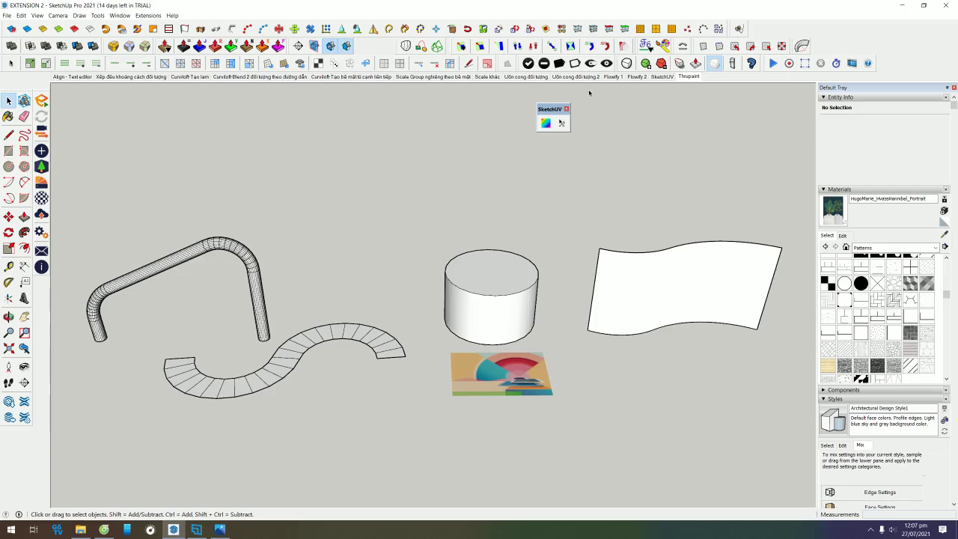
# - Dock the SketchUV toolbar, place the Fredo6 launcher, and enable ThruPaint in Fredo Tools
pyautogui.moveTo(543, 112)
pyautogui.mouseDown()
pyautogui.moveTo(368, 60)
pyautogui.moveTo(368, 45)
pyautogui.mouseUp()
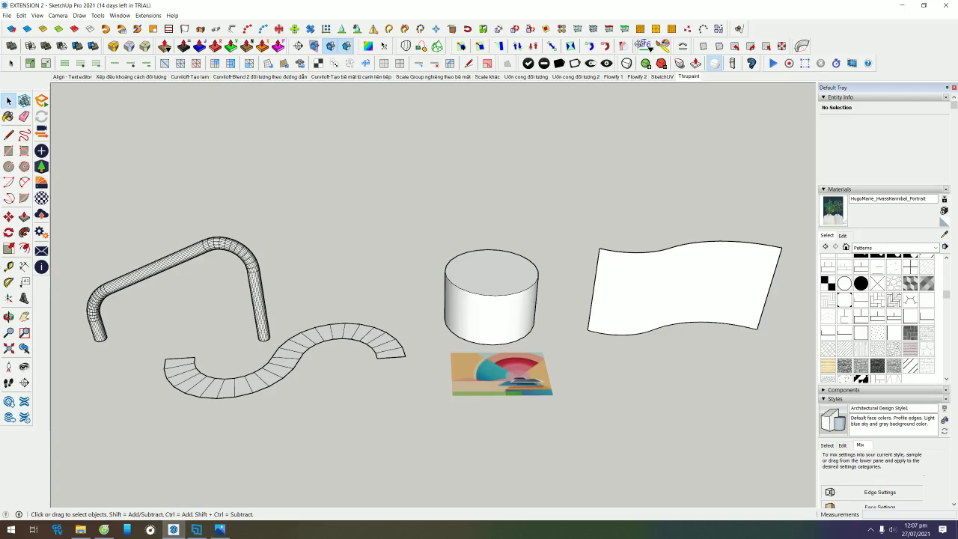
pyautogui.moveTo(603, 168); pyautogui.dragTo(490, 167)
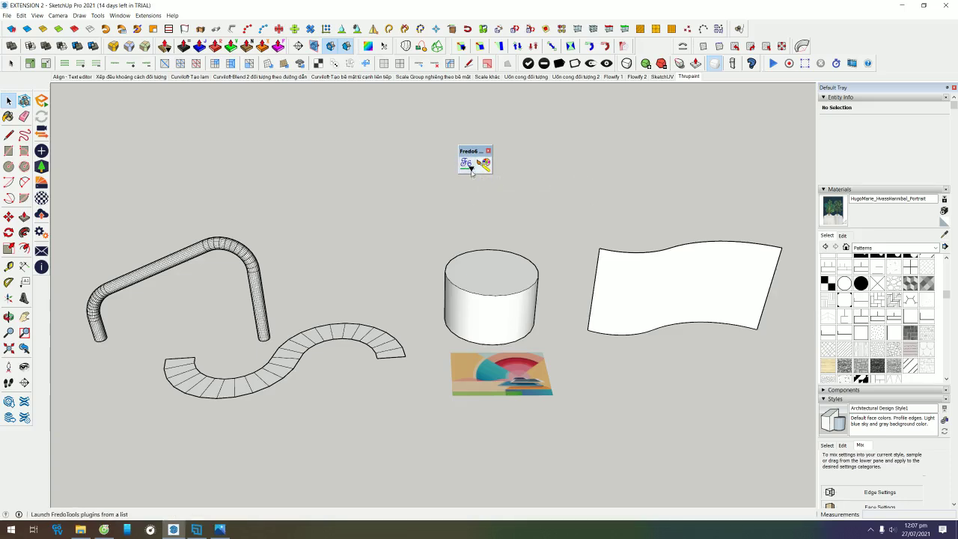
pyautogui.click(467, 163)
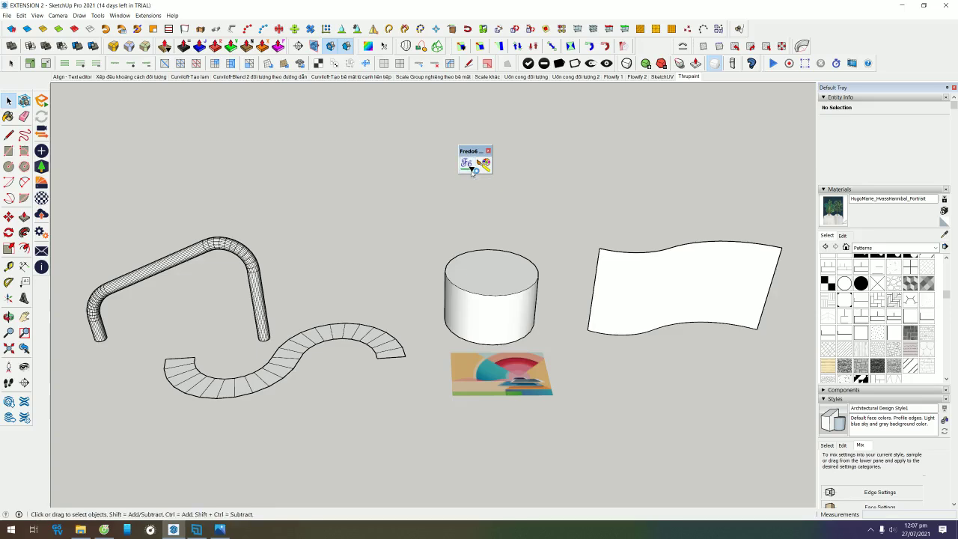
pyautogui.moveTo(330, 253); pyautogui.dragTo(369, 117)
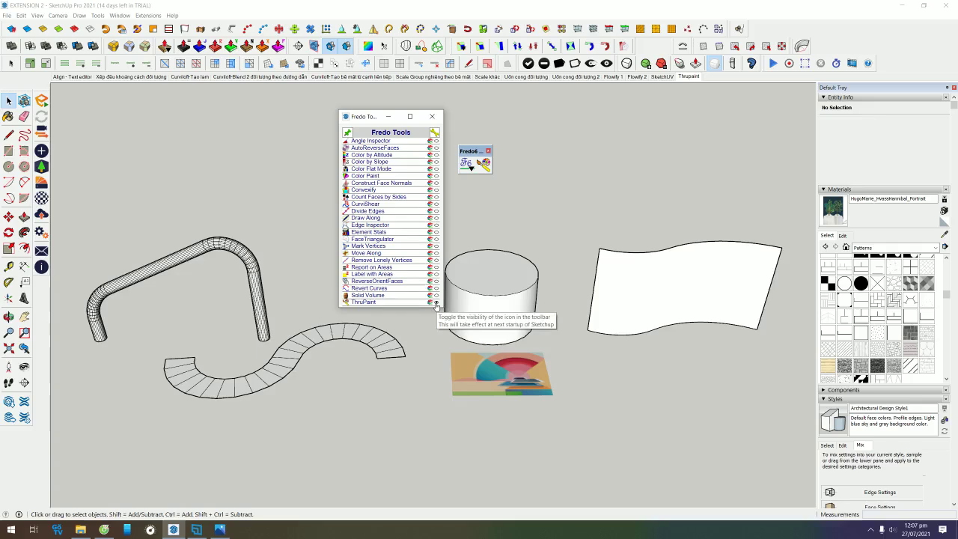
pyautogui.click(436, 303)
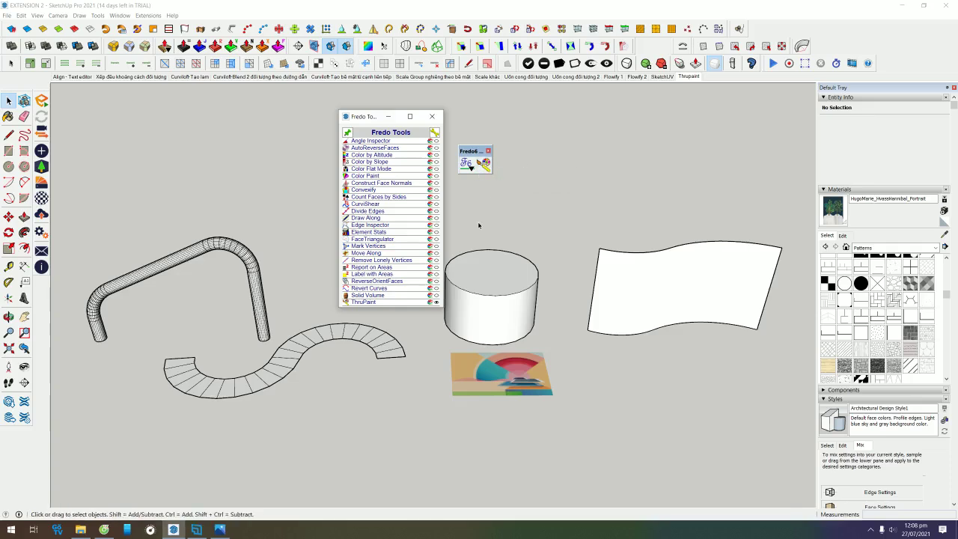
pyautogui.click(432, 116)
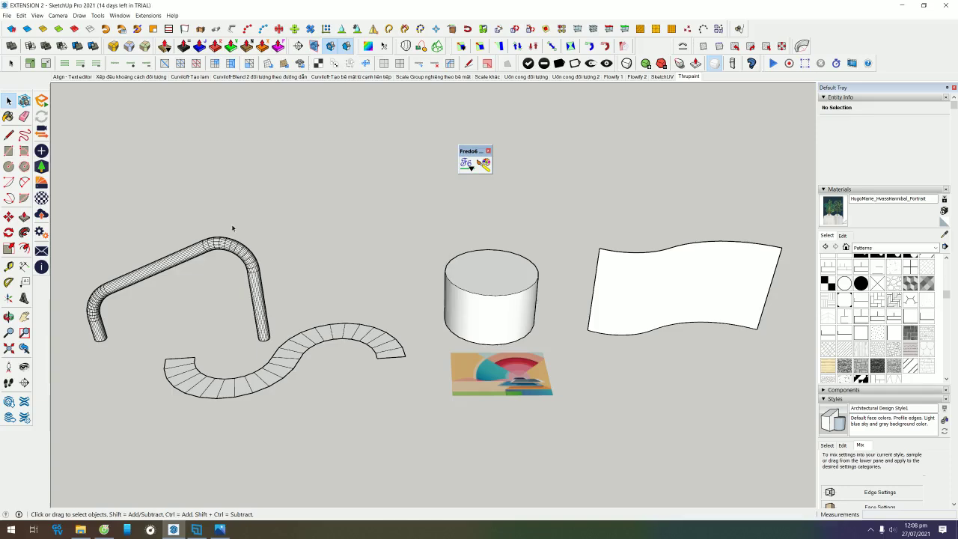
pyautogui.scroll(3, 209, 263)
# - Paint the bent tube with the Diamond Box material
pyautogui.scroll(3, 357, 260)
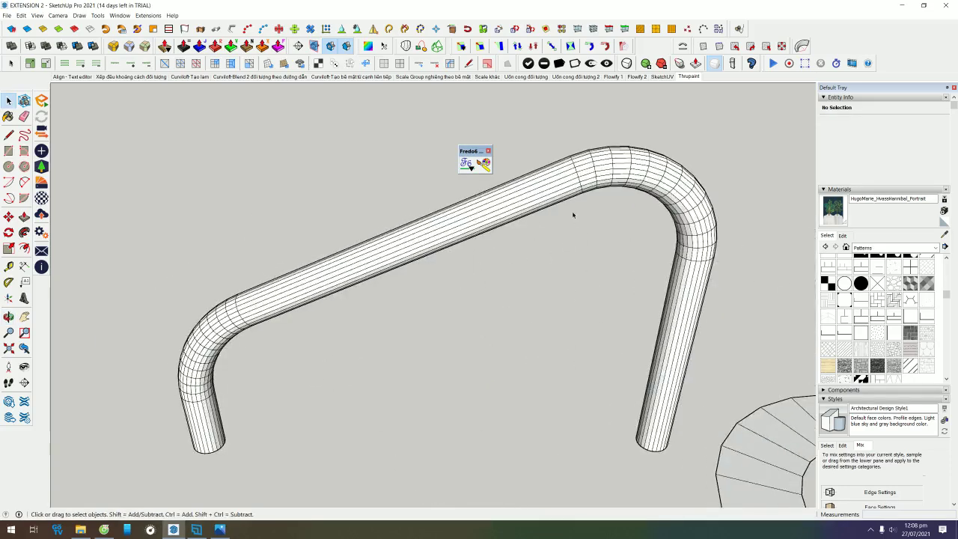
pyautogui.click(913, 287)
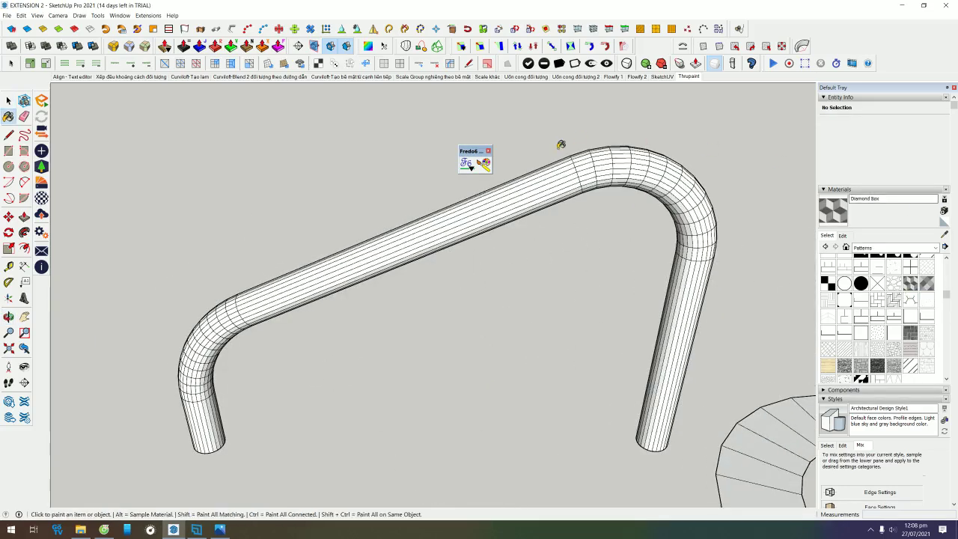
pyautogui.click(500, 193)
pyautogui.press('space')
# - Open the tube, select all its faces in Front view, and check SketchUV's mapping menu without remapping
pyautogui.click(262, 309)
pyautogui.moveTo(305, 338)
pyautogui.mouseDown(button='middle')
pyautogui.moveTo(496, 274)
pyautogui.moveTo(394, 265)
pyautogui.mouseUp(button='middle')
pyautogui.tripleClick(391, 250)
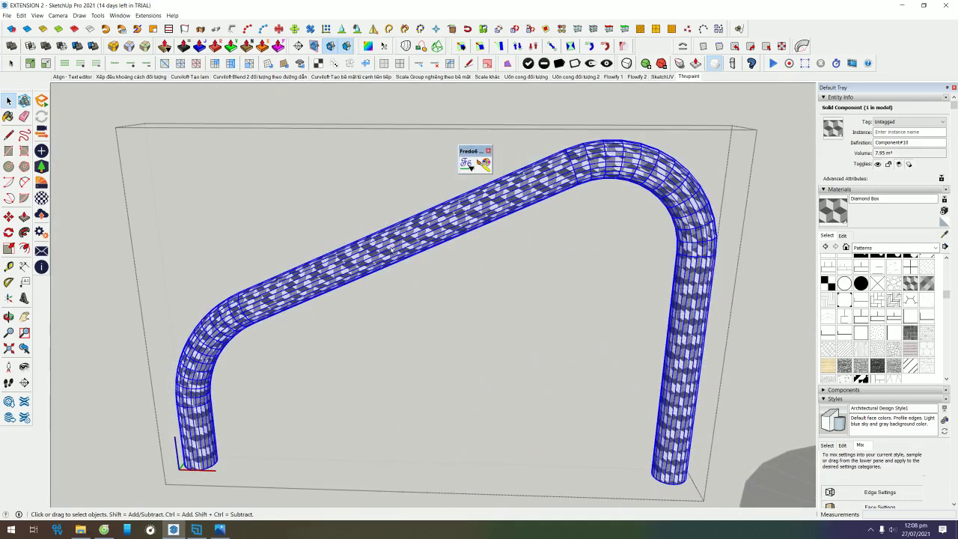
pyautogui.press('F4')
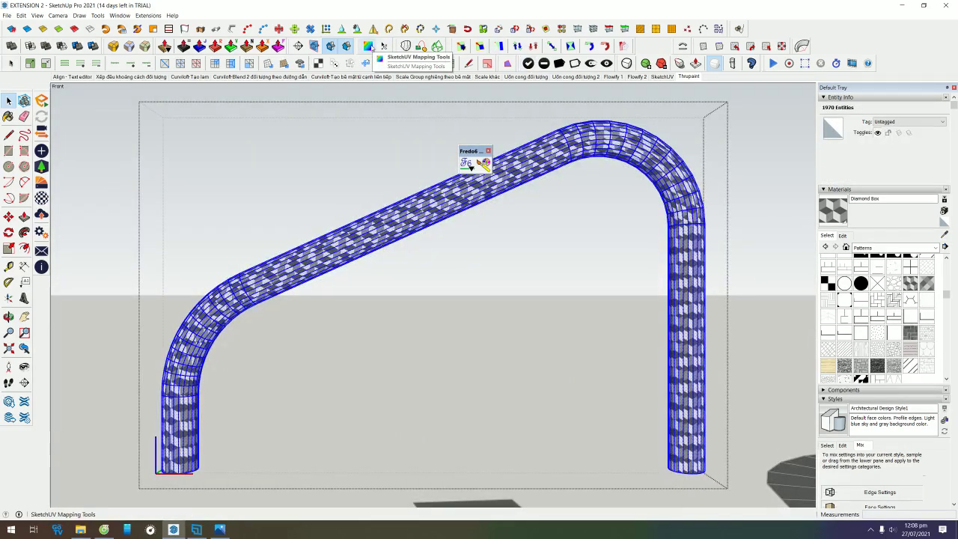
pyautogui.click(370, 46)
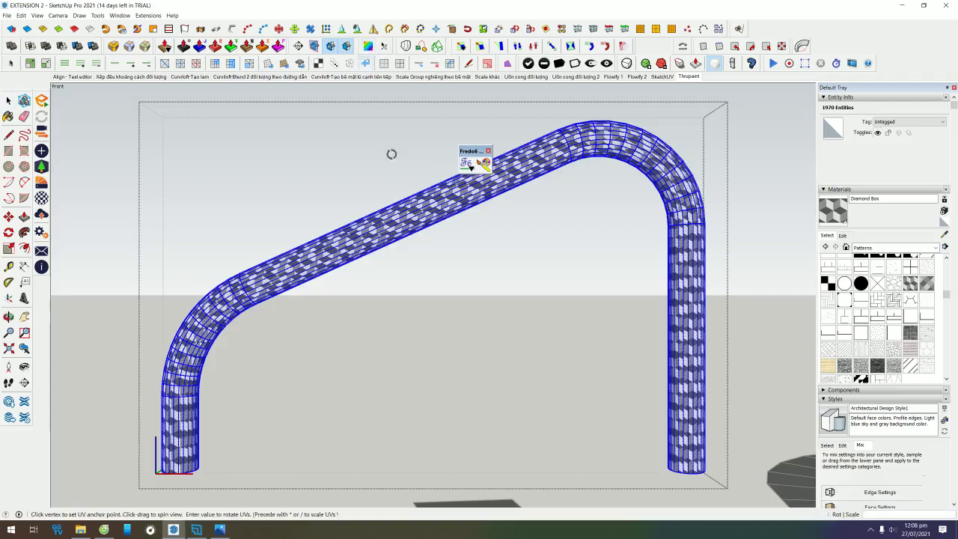
pyautogui.rightClick(404, 222)
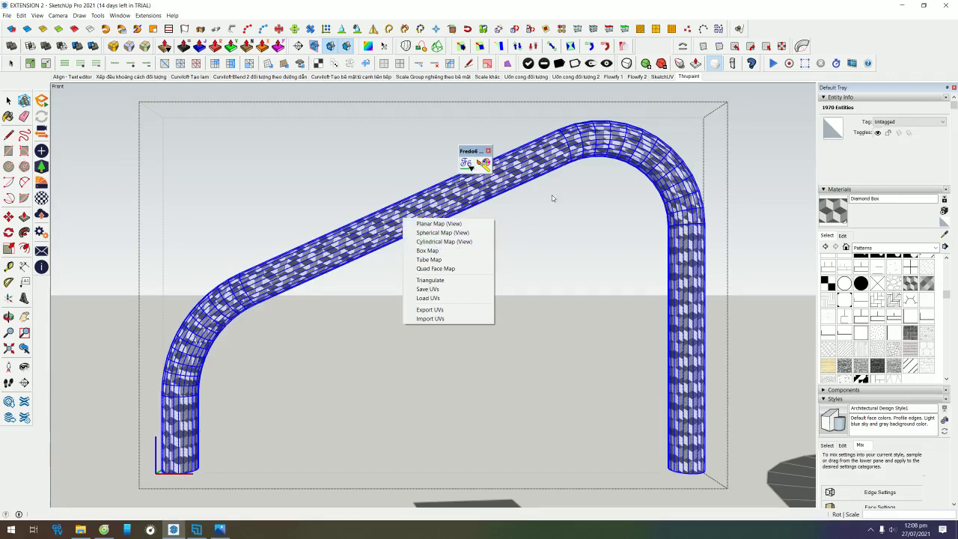
pyautogui.click(563, 229)
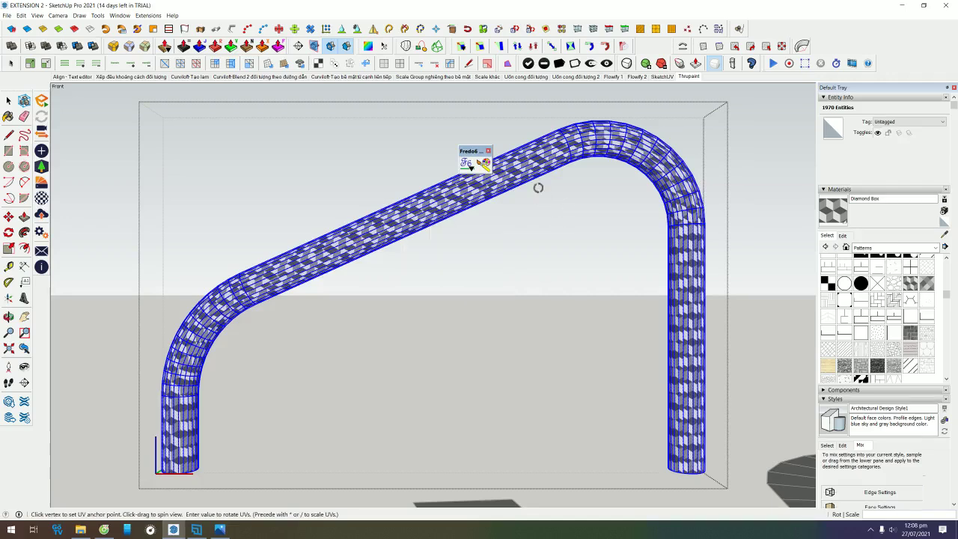
pyautogui.moveTo(464, 144); pyautogui.dragTo(396, 88)
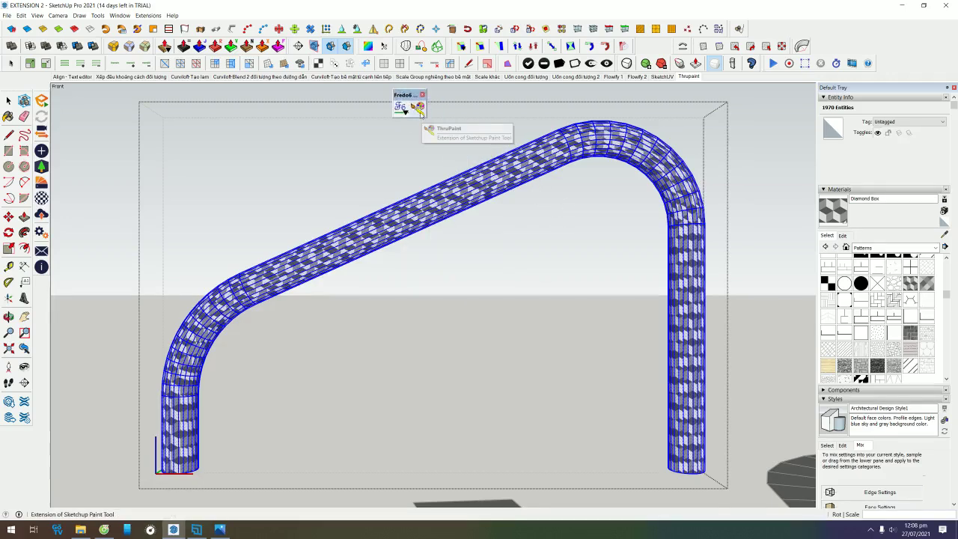
# - Start ThruPaint and set its UV Painting mode to QuadMesh UV
pyautogui.click(419, 110)
pyautogui.moveTo(412, 101); pyautogui.dragTo(116, 173)
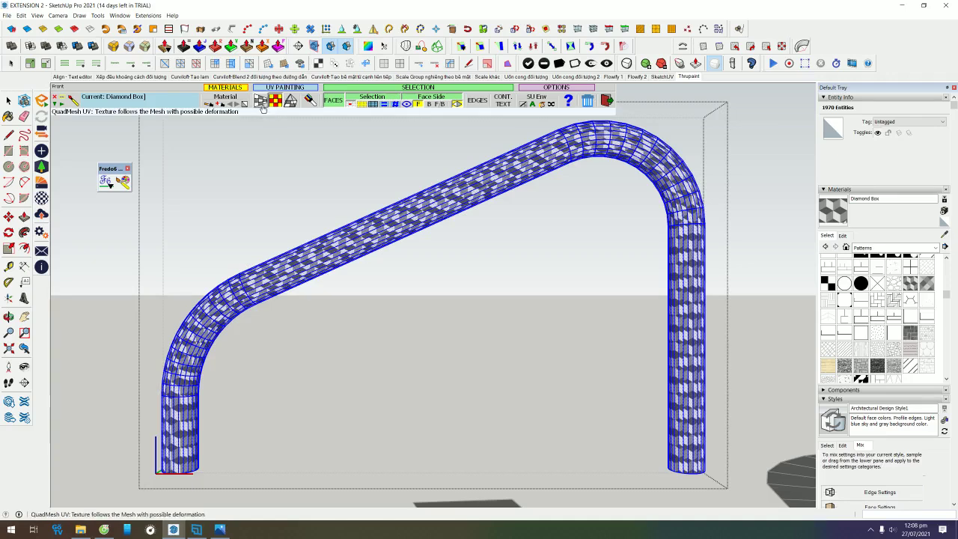
pyautogui.click(262, 104)
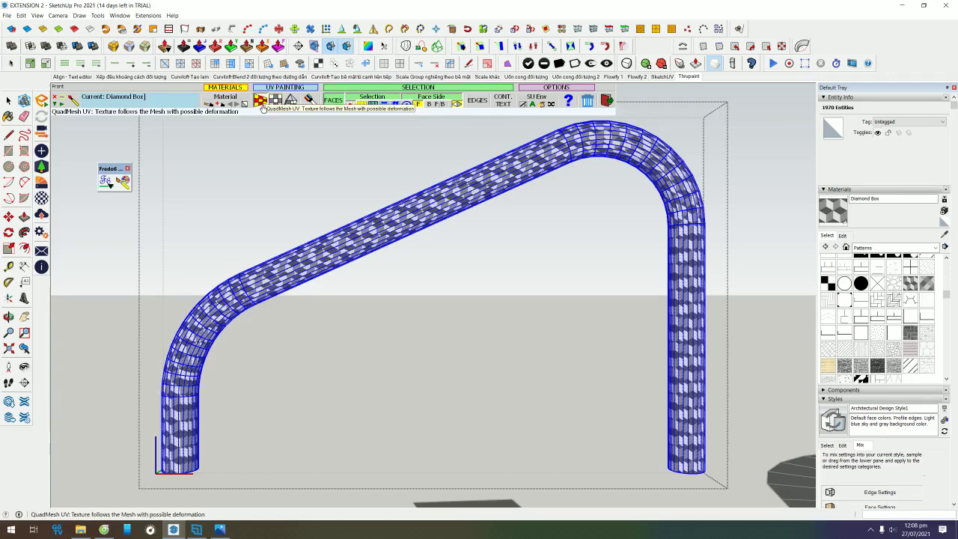
pyautogui.scroll(3, 222, 296)
pyautogui.scroll(1, 222, 297)
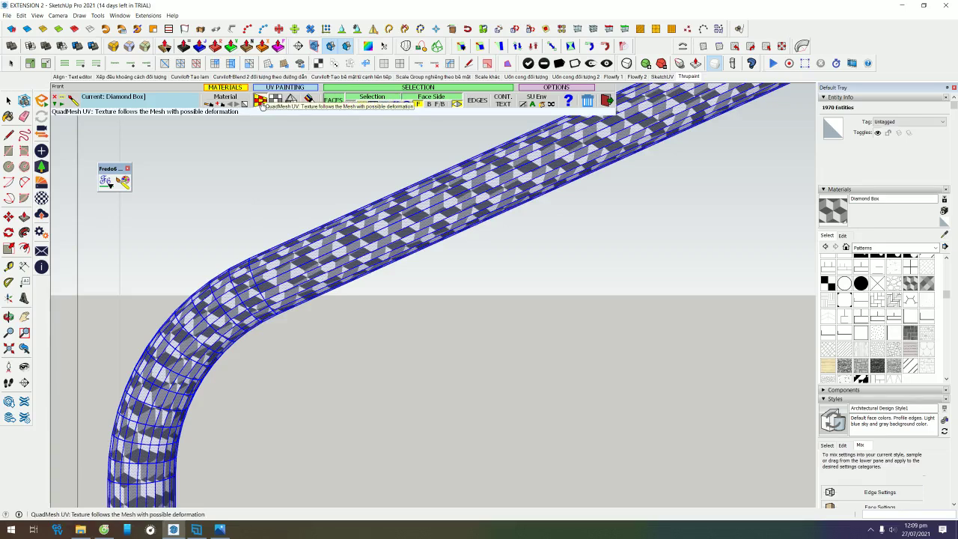
pyautogui.click(260, 103)
pyautogui.scroll(1, 336, 224)
pyautogui.scroll(2, 330, 229)
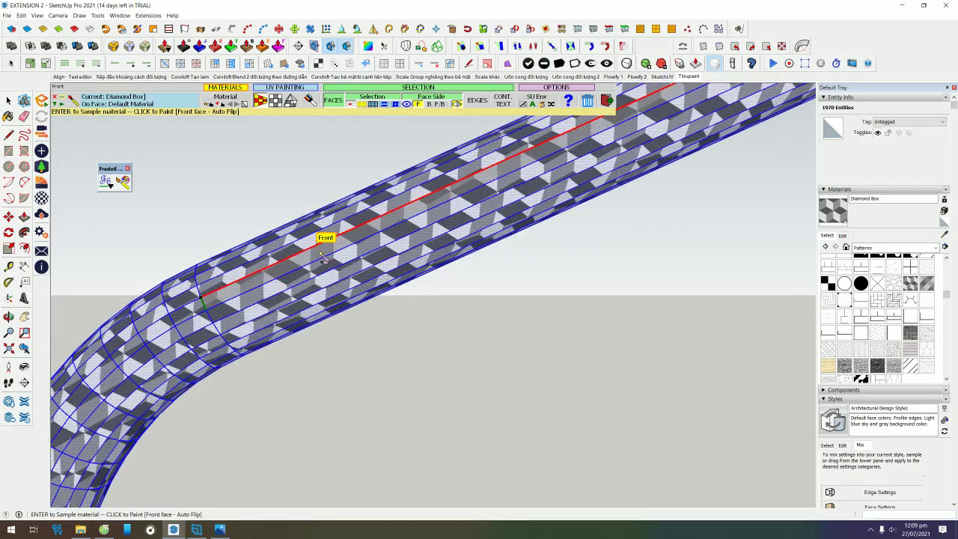
# - Repaint the tube with mesh-following Diamond Box texture, leaving 2 faces unpainted
pyautogui.click(320, 256)
pyautogui.scroll(-2, 590, 239)
pyautogui.scroll(-2, 602, 232)
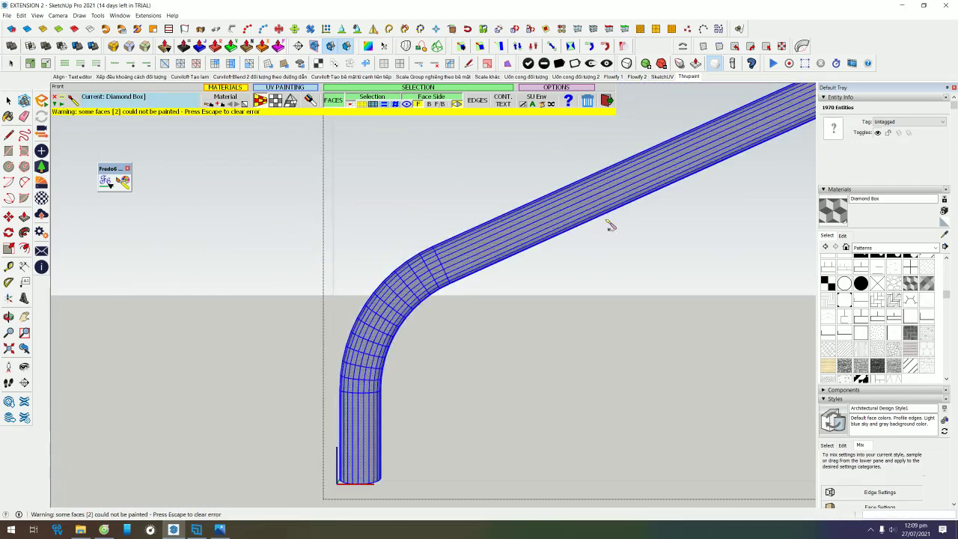
pyautogui.scroll(-2, 621, 217)
pyautogui.scroll(1, 681, 176)
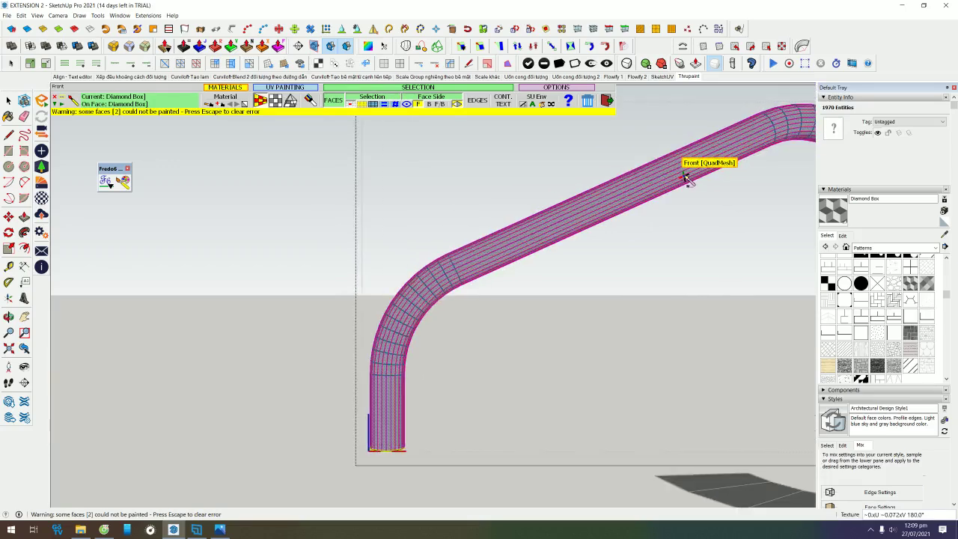
pyautogui.scroll(-2, 514, 188)
pyautogui.scroll(1, 509, 187)
pyautogui.rightClick(499, 183)
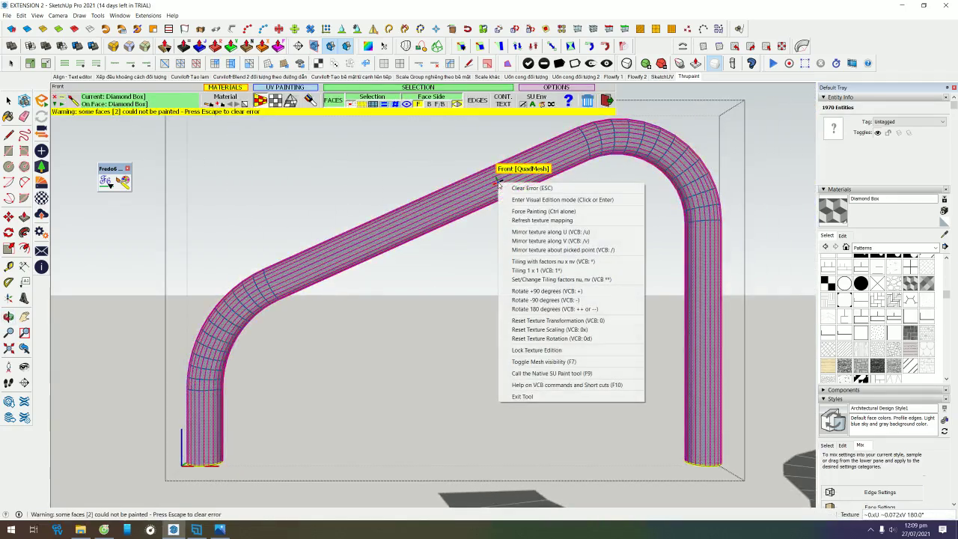
# - In ThruPaint Visual mode, reset tiling to 1x1 and enlarge the diamonds with U, V and uniform scale
pyautogui.click(497, 182)
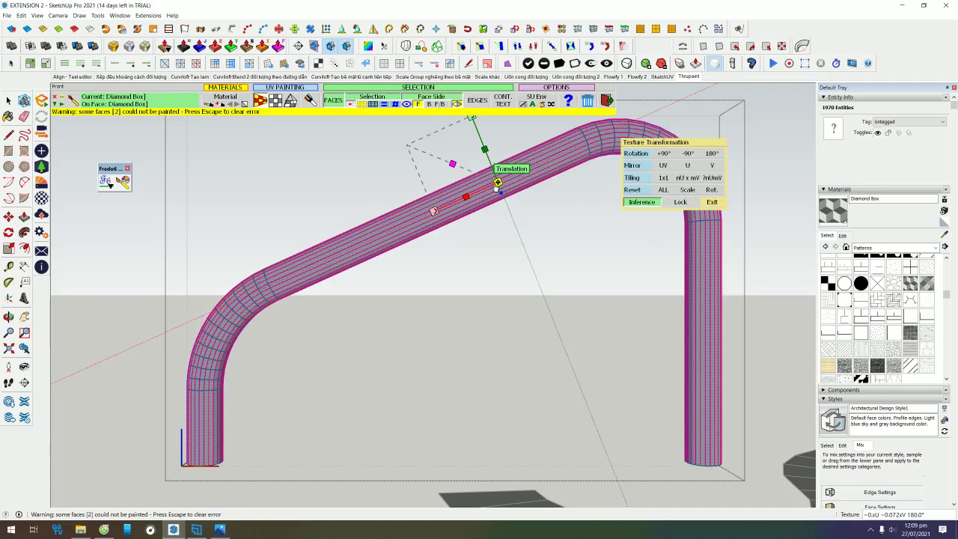
pyautogui.click(664, 178)
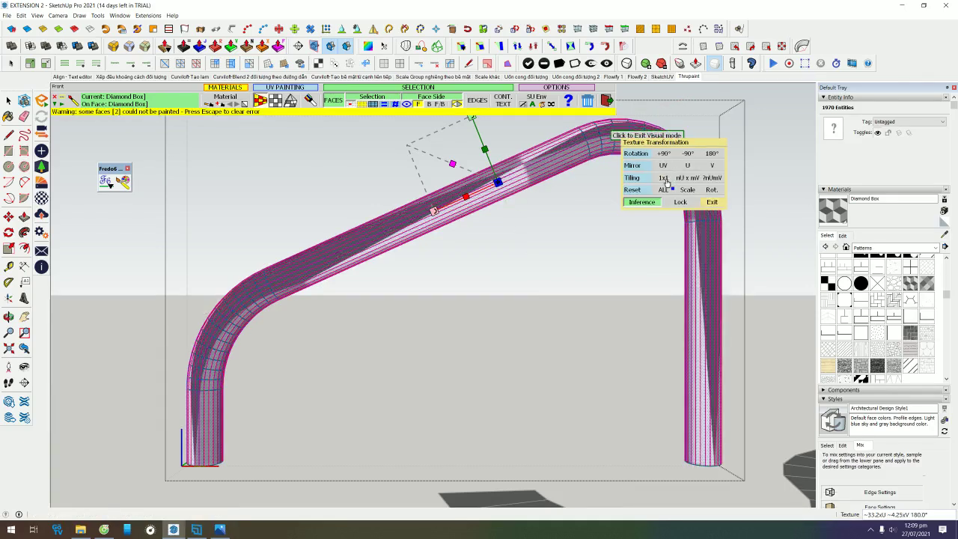
pyautogui.click(658, 180)
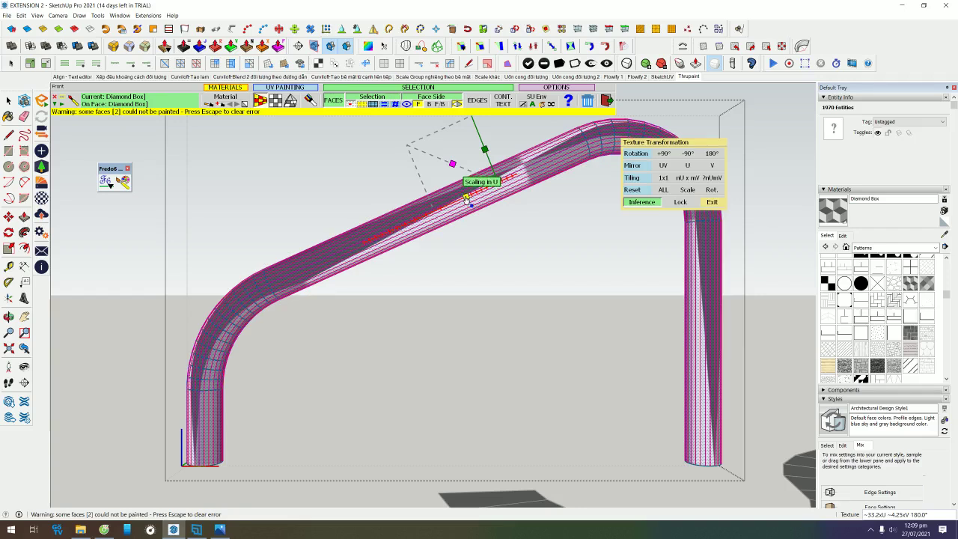
pyautogui.moveTo(466, 198)
pyautogui.mouseDown()
pyautogui.moveTo(509, 175)
pyautogui.moveTo(473, 161)
pyautogui.mouseUp()
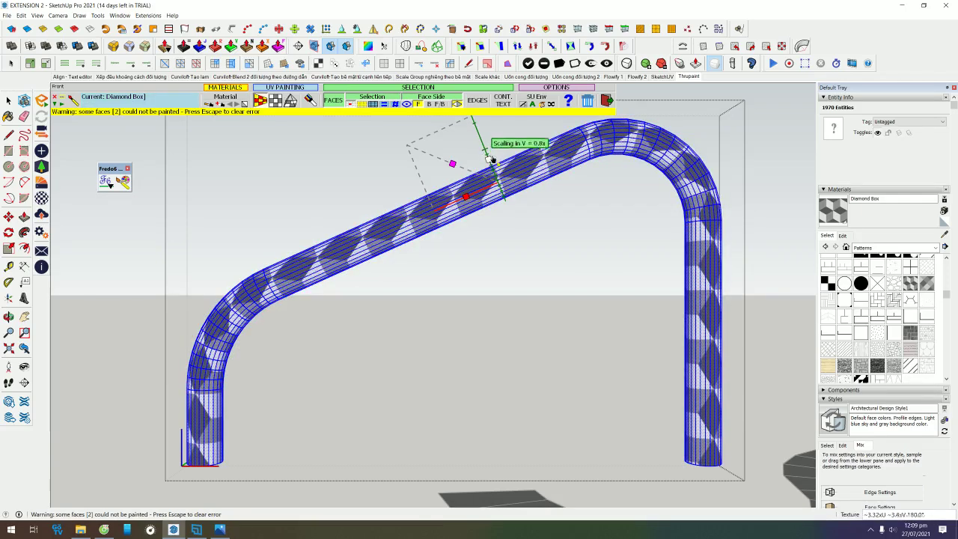
pyautogui.moveTo(453, 164)
pyautogui.mouseDown()
pyautogui.moveTo(490, 181)
pyautogui.moveTo(479, 175)
pyautogui.mouseUp()
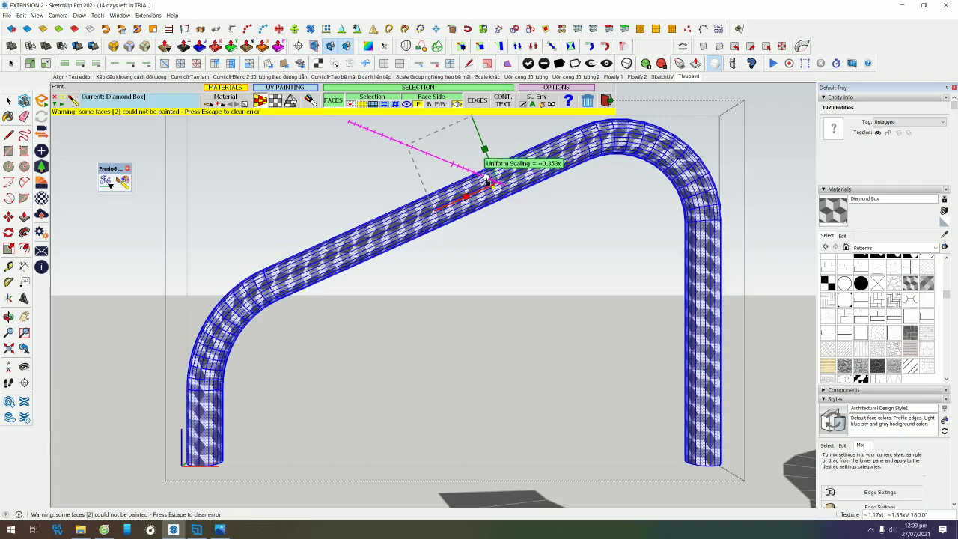
pyautogui.moveTo(479, 175); pyautogui.dragTo(504, 190)
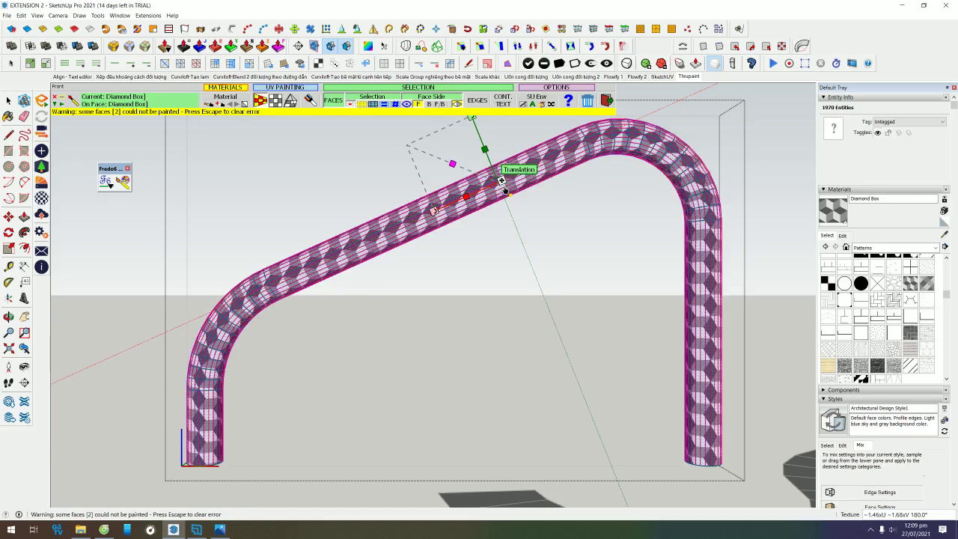
# - Translate the diamond pattern along the tube and exit ThruPaint
pyautogui.moveTo(504, 190); pyautogui.dragTo(474, 188)
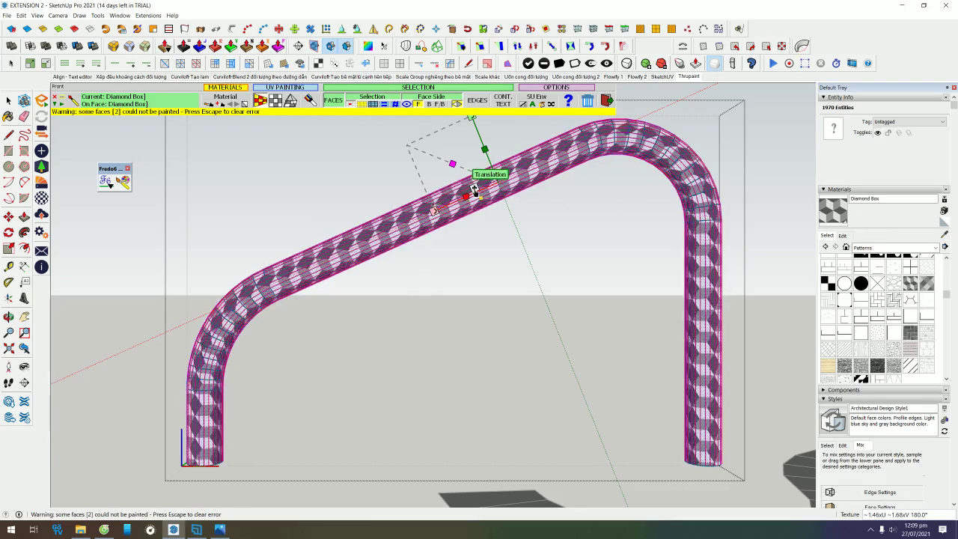
pyautogui.moveTo(473, 189); pyautogui.dragTo(459, 239, button='middle')
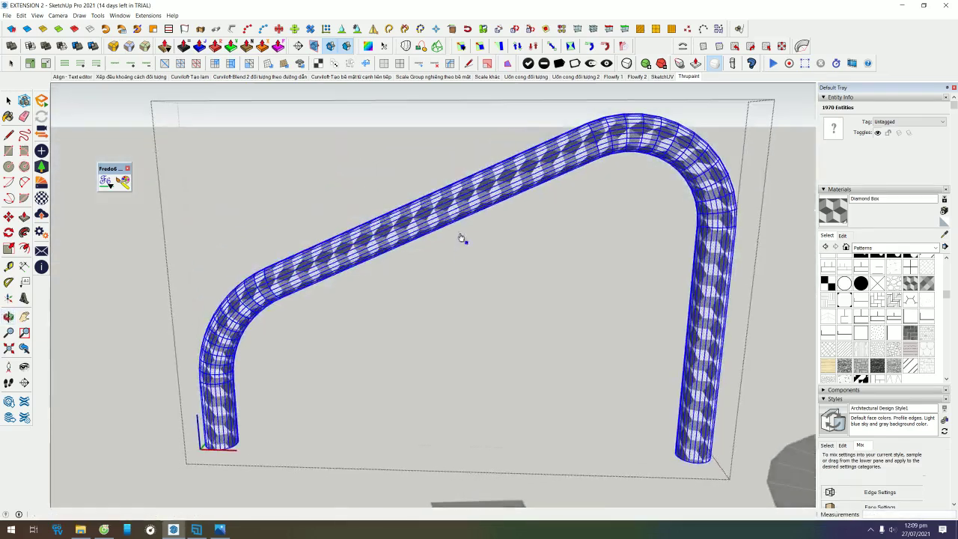
pyautogui.moveTo(459, 210); pyautogui.dragTo(444, 212)
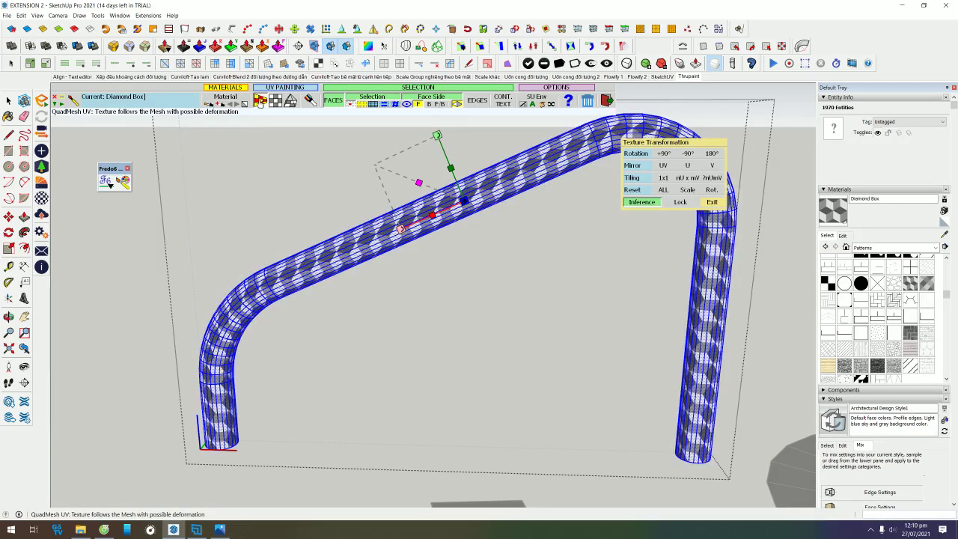
pyautogui.click(462, 200)
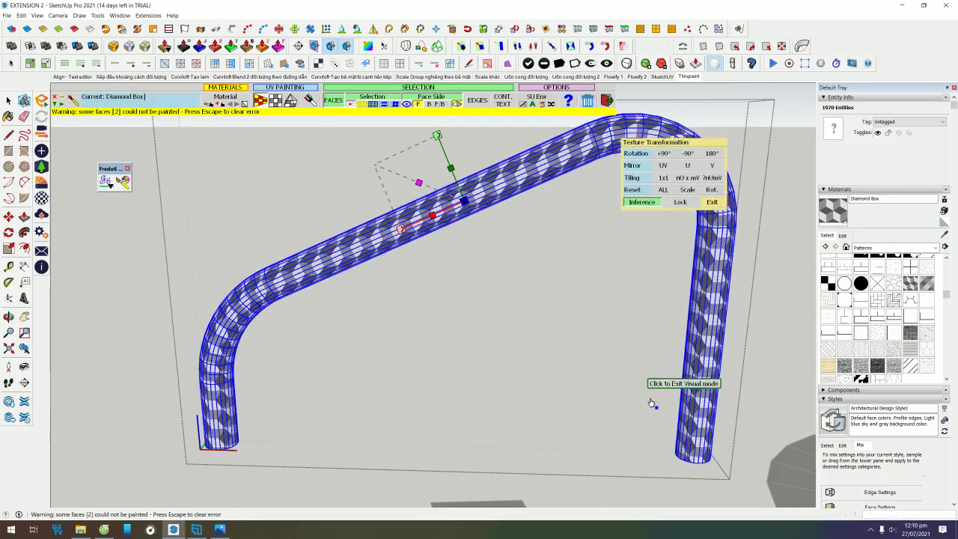
pyautogui.click(657, 365)
pyautogui.click(935, 247)
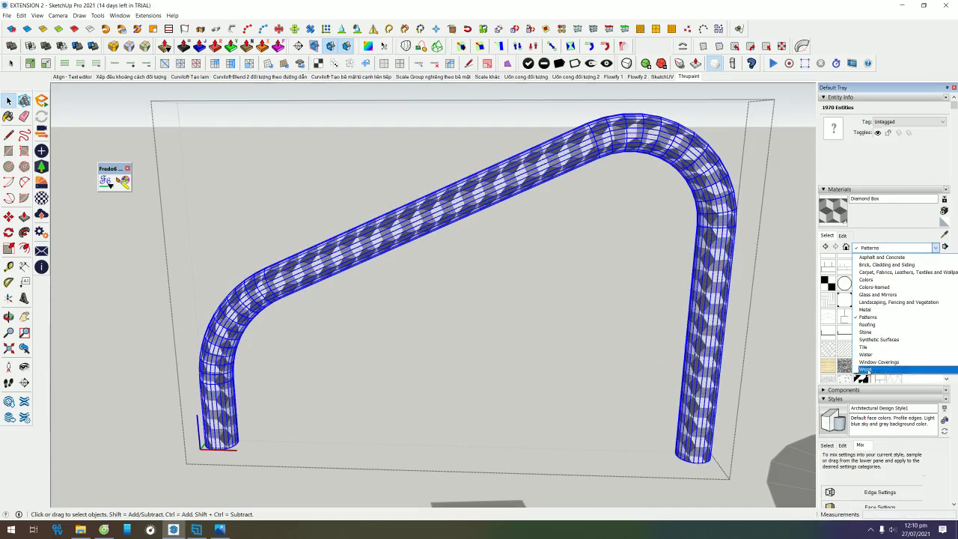
# - Paint the tube with Wood Lumber ButtJoined from the Wood collection
pyautogui.click(909, 323)
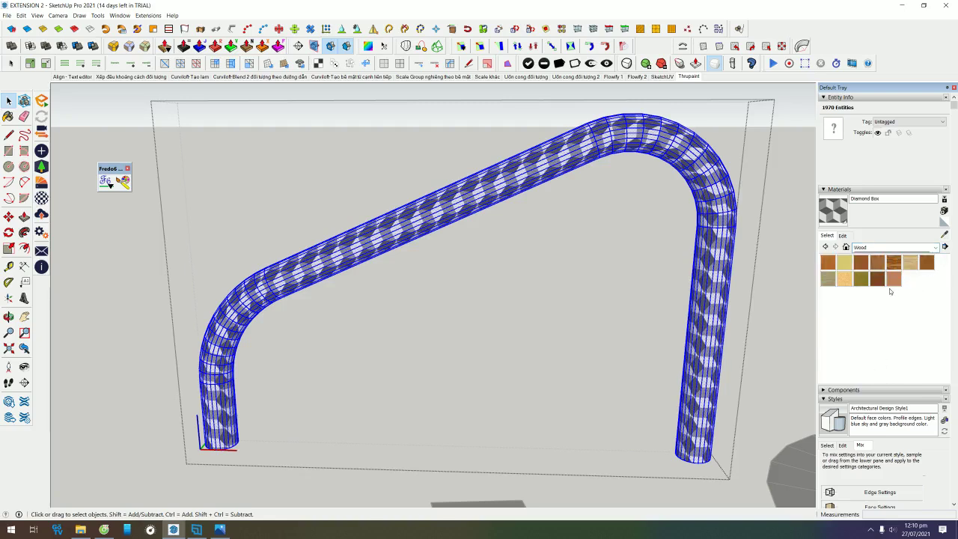
pyautogui.click(828, 262)
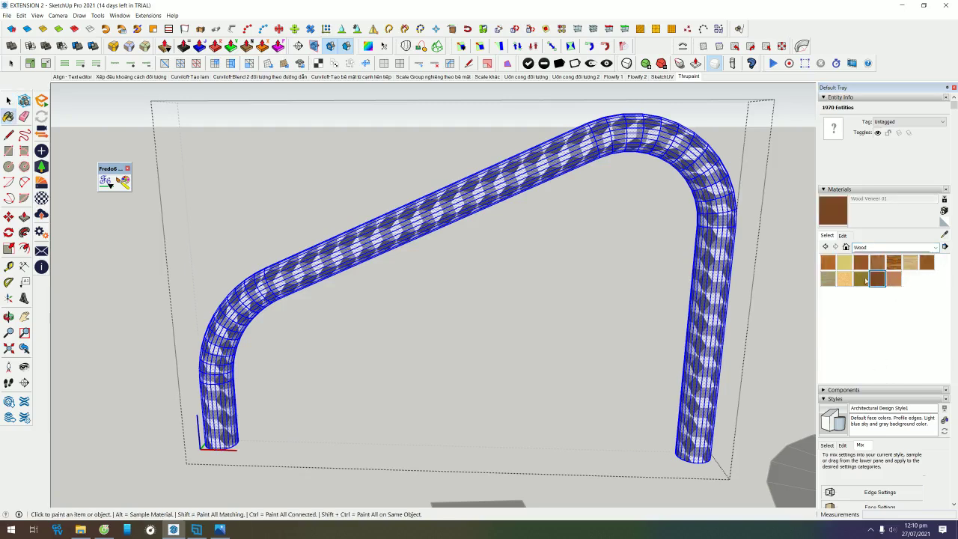
pyautogui.click(828, 278)
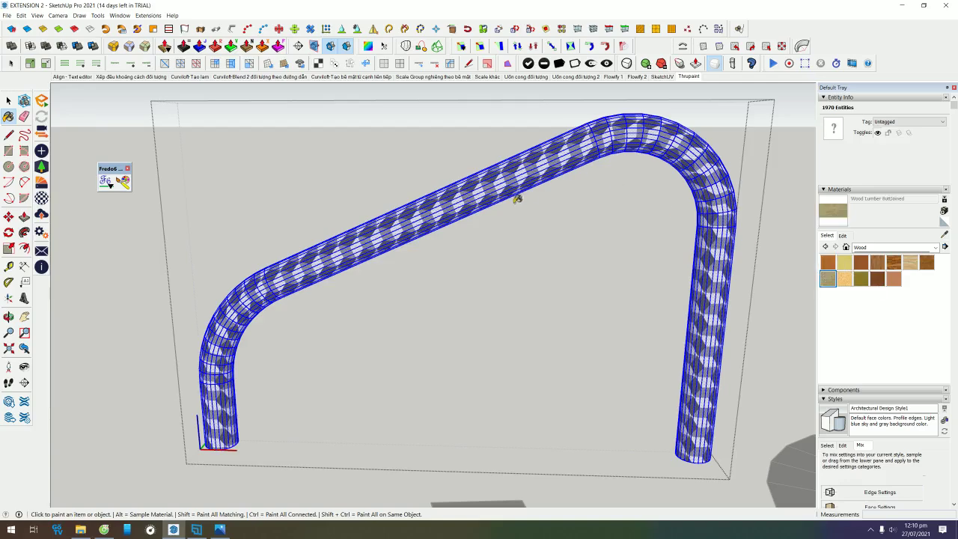
pyautogui.click(472, 196)
pyautogui.scroll(3, 473, 193)
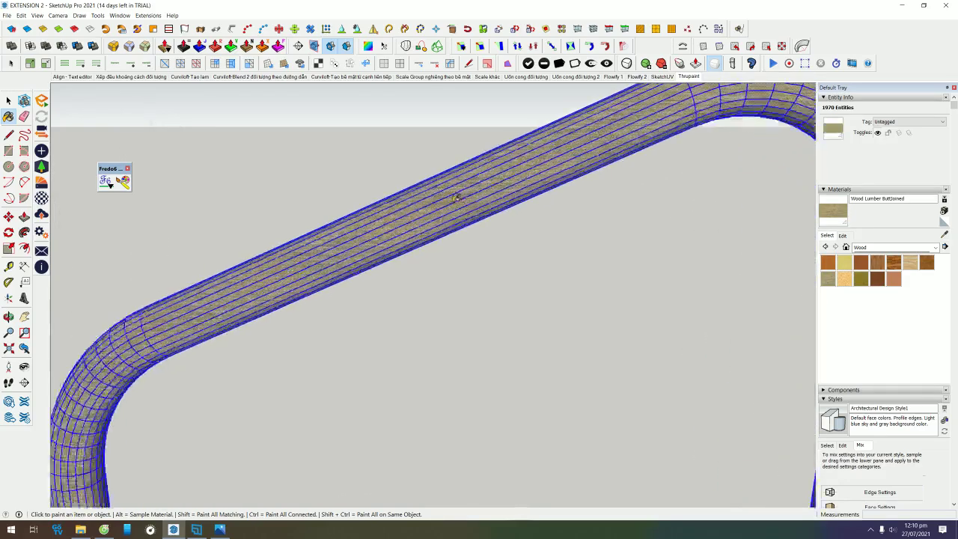
pyautogui.scroll(3, 455, 196)
pyautogui.scroll(2, 447, 200)
pyautogui.moveTo(440, 209); pyautogui.dragTo(513, 148, button='middle')
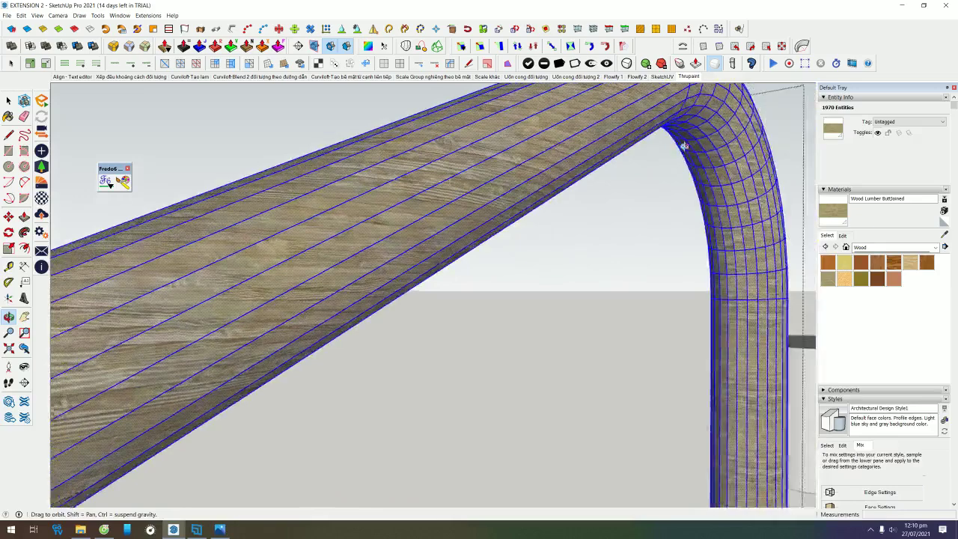
pyautogui.moveTo(535, 182)
pyautogui.mouseDown(button='middle')
pyautogui.moveTo(421, 368)
pyautogui.moveTo(543, 180)
pyautogui.mouseUp(button='middle')
pyautogui.scroll(-5, 490, 256)
pyautogui.moveTo(492, 154); pyautogui.dragTo(510, 124, button='middle')
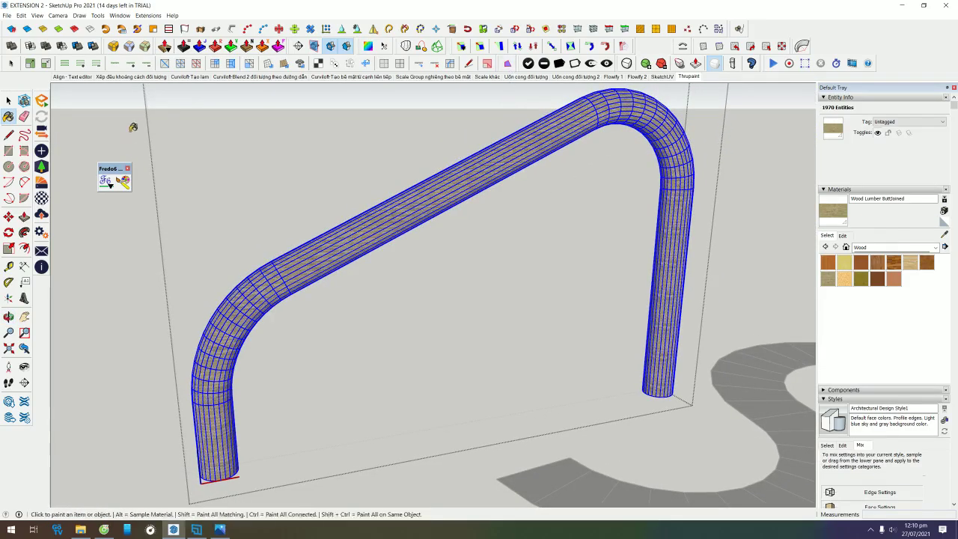
# - With ThruPaint, reset the wood texture tiling to 1x1 and scale it uniformly to 0.5x
pyautogui.click(123, 180)
pyautogui.scroll(2, 434, 202)
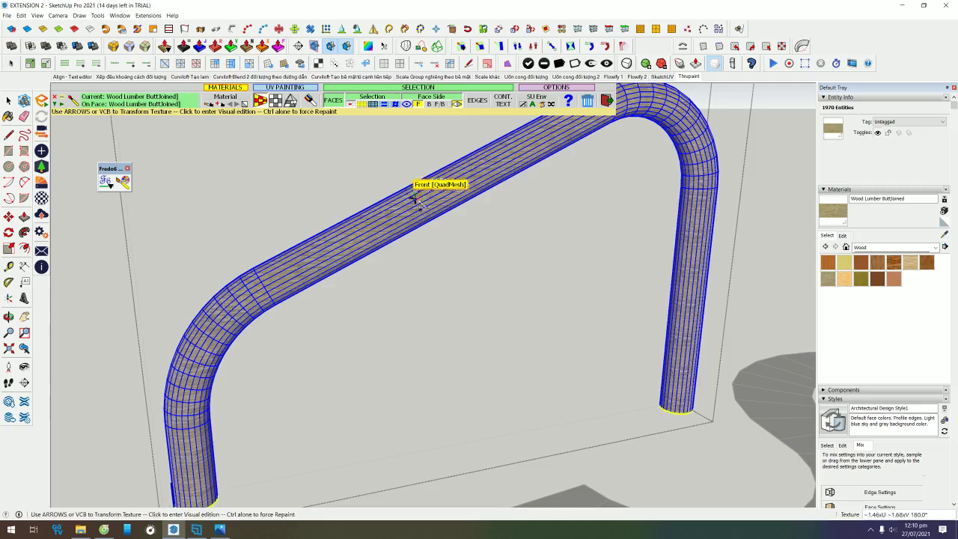
pyautogui.click(421, 197)
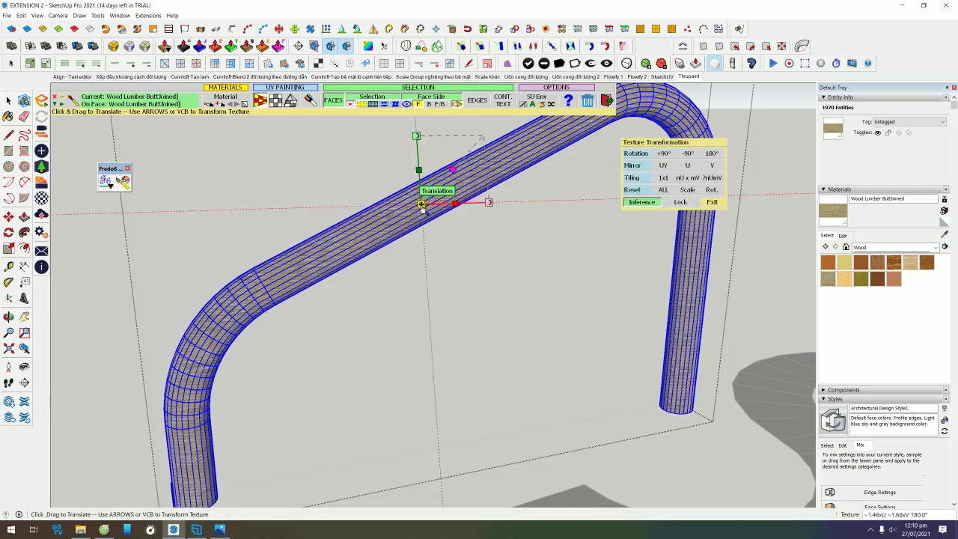
pyautogui.click(663, 189)
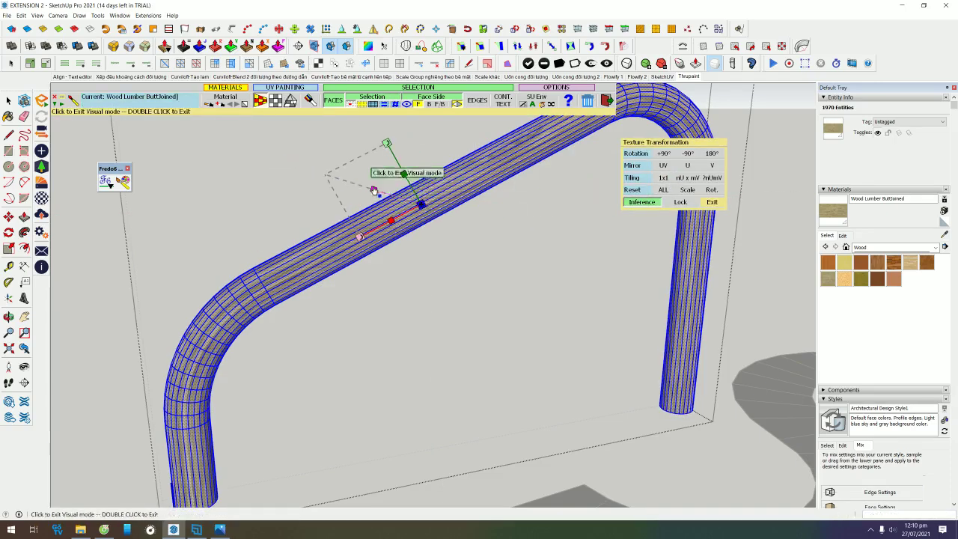
pyautogui.moveTo(374, 189)
pyautogui.mouseDown()
pyautogui.moveTo(405, 198)
pyautogui.moveTo(385, 203)
pyautogui.moveTo(422, 205)
pyautogui.moveTo(346, 181)
pyautogui.moveTo(427, 235)
pyautogui.mouseUp()
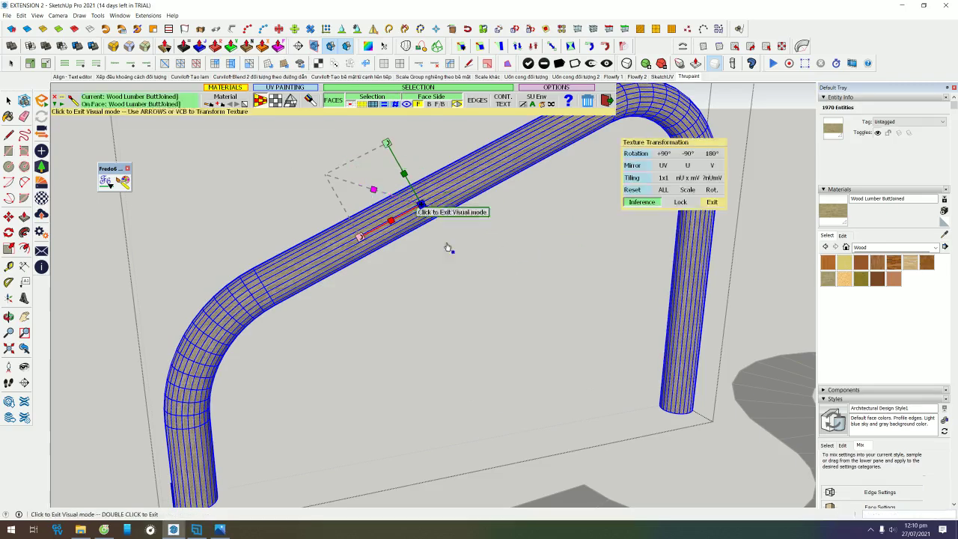
pyautogui.doubleClick(469, 279)
pyautogui.click(461, 278)
pyautogui.moveTo(462, 282); pyautogui.dragTo(430, 273, button='middle')
pyautogui.click(375, 229)
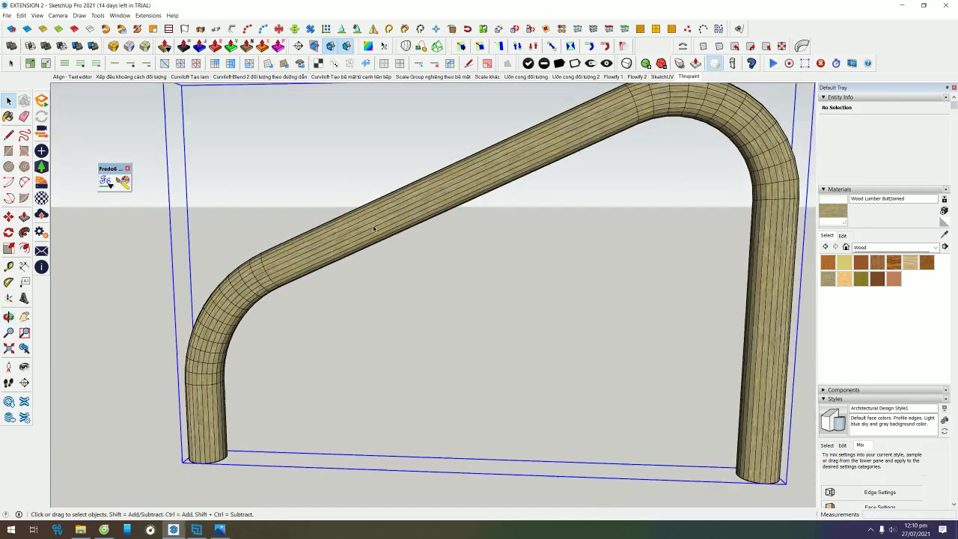
# - Hide the bent tube's edge lines and orbit around its bent corner
pyautogui.click(37, 32)
pyautogui.click(207, 135)
pyautogui.moveTo(208, 135); pyautogui.dragTo(540, 242, button='middle')
pyautogui.scroll(3, 466, 253)
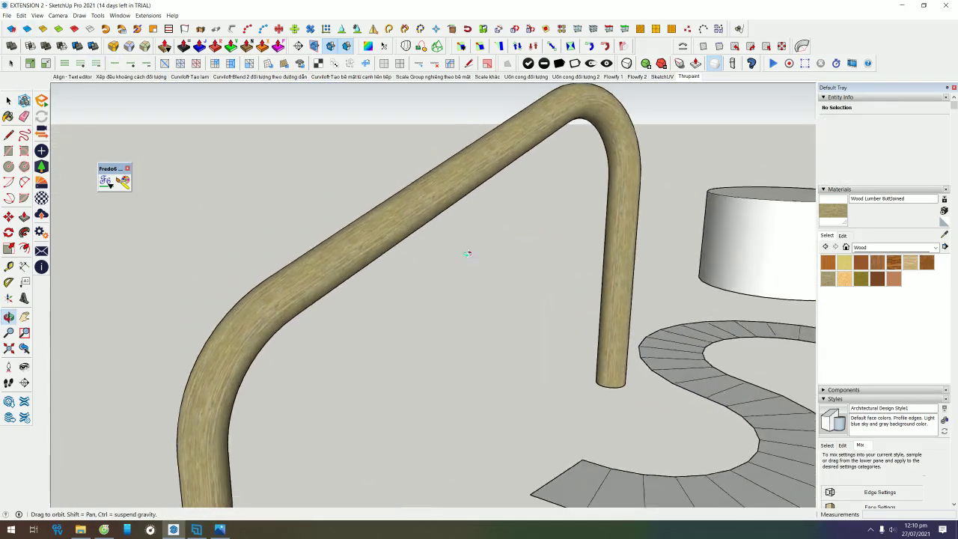
pyautogui.press('space')
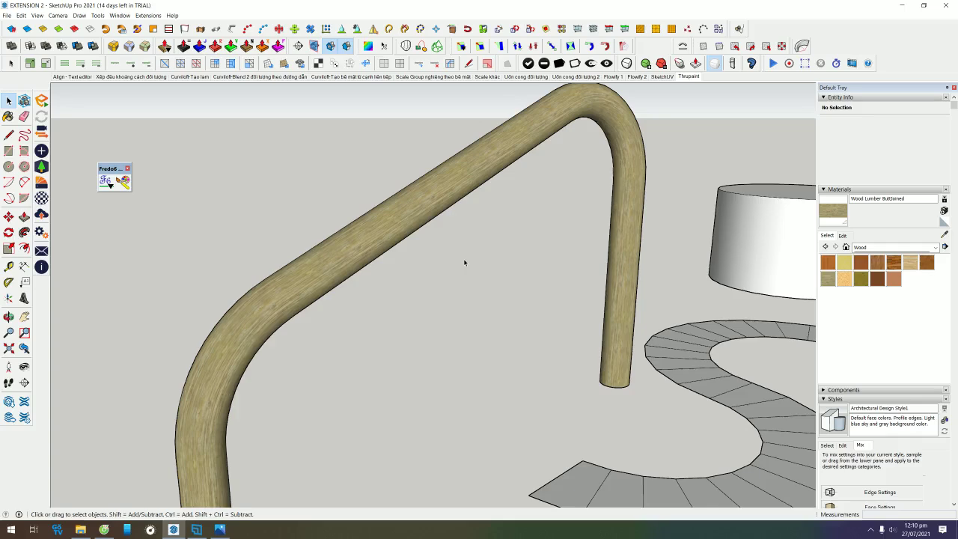
pyautogui.moveTo(463, 258); pyautogui.dragTo(285, 315, button='middle')
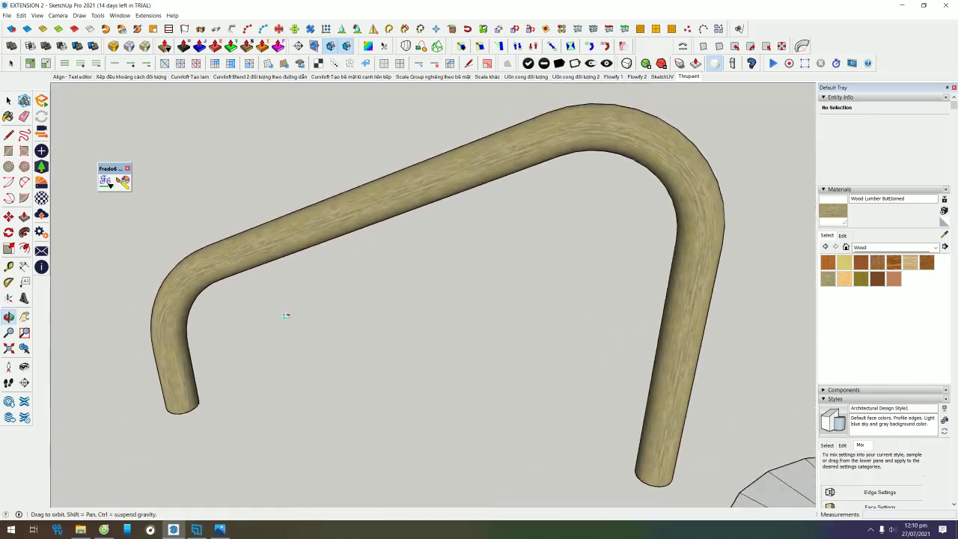
pyautogui.scroll(3, 631, 186)
pyautogui.moveTo(631, 186); pyautogui.dragTo(622, 199, button='middle')
pyautogui.scroll(2, 684, 154)
pyautogui.moveTo(684, 154)
pyautogui.mouseDown(button='middle')
pyautogui.moveTo(600, 188)
pyautogui.moveTo(688, 195)
pyautogui.mouseUp(button='middle')
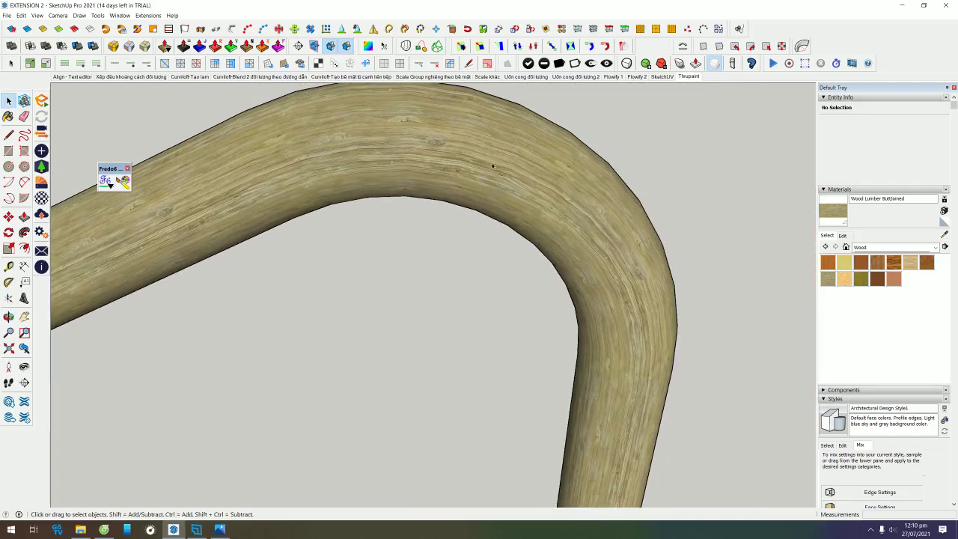
# - Orbit past the wooden arch toward the S-shaped path and select the white path group
pyautogui.moveTo(627, 277); pyautogui.dragTo(357, 116, button='middle')
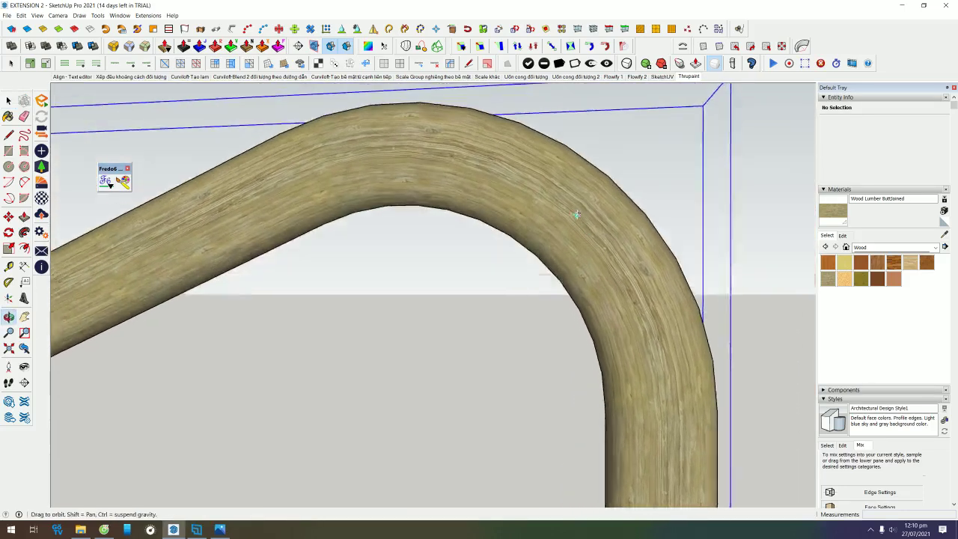
pyautogui.moveTo(330, 115); pyautogui.dragTo(528, 116)
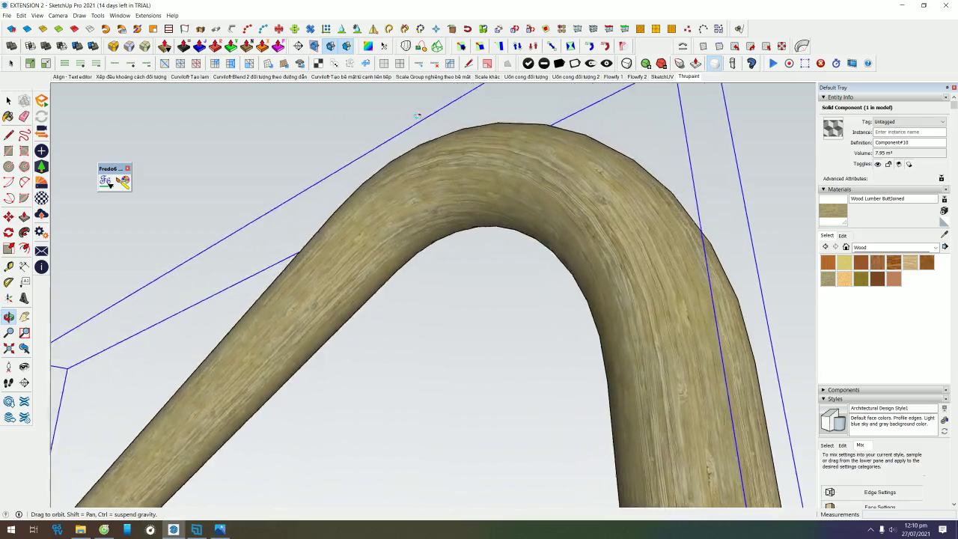
pyautogui.moveTo(528, 116); pyautogui.dragTo(304, 131, button='middle')
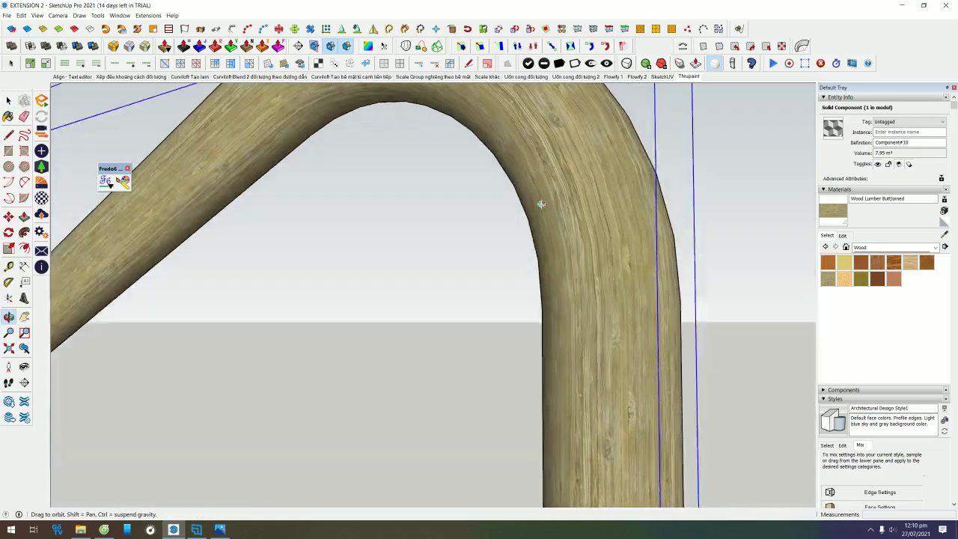
pyautogui.moveTo(209, 245)
pyautogui.mouseDown(button='middle')
pyautogui.moveTo(409, 267)
pyautogui.moveTo(515, 166)
pyautogui.mouseUp(button='middle')
pyautogui.scroll(-3, 657, 211)
pyautogui.scroll(-3, 444, 172)
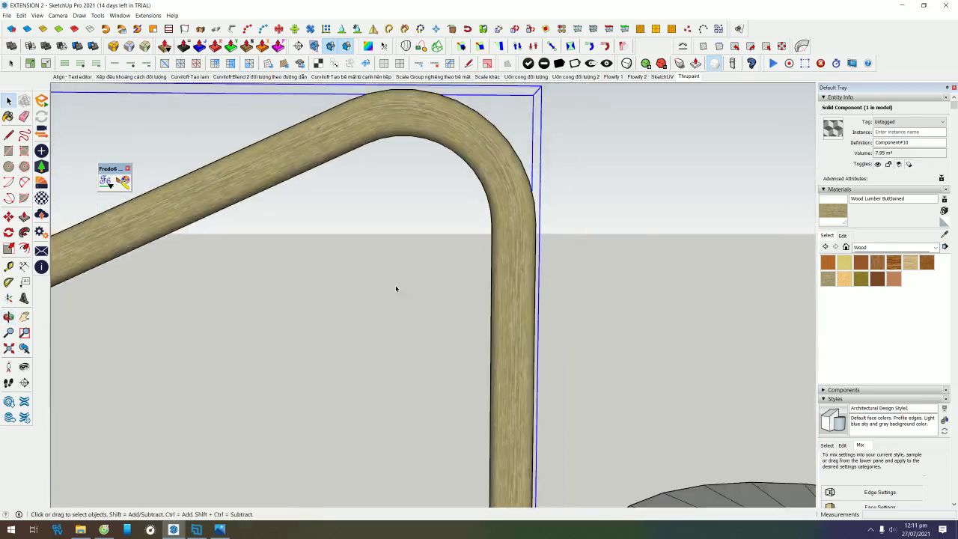
pyautogui.moveTo(396, 295); pyautogui.dragTo(539, 252, button='middle')
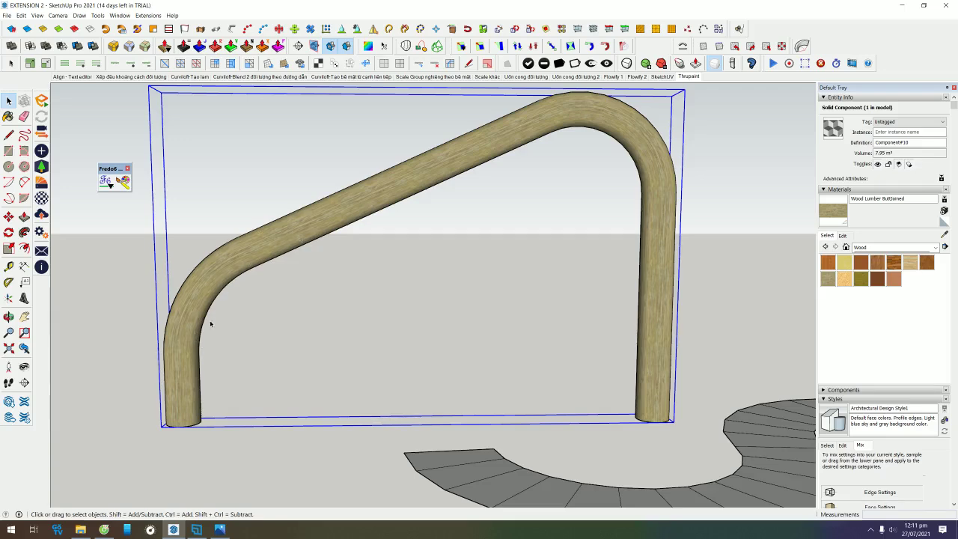
pyautogui.moveTo(451, 162)
pyautogui.mouseDown(button='middle')
pyautogui.moveTo(336, 280)
pyautogui.moveTo(546, 135)
pyautogui.mouseUp(button='middle')
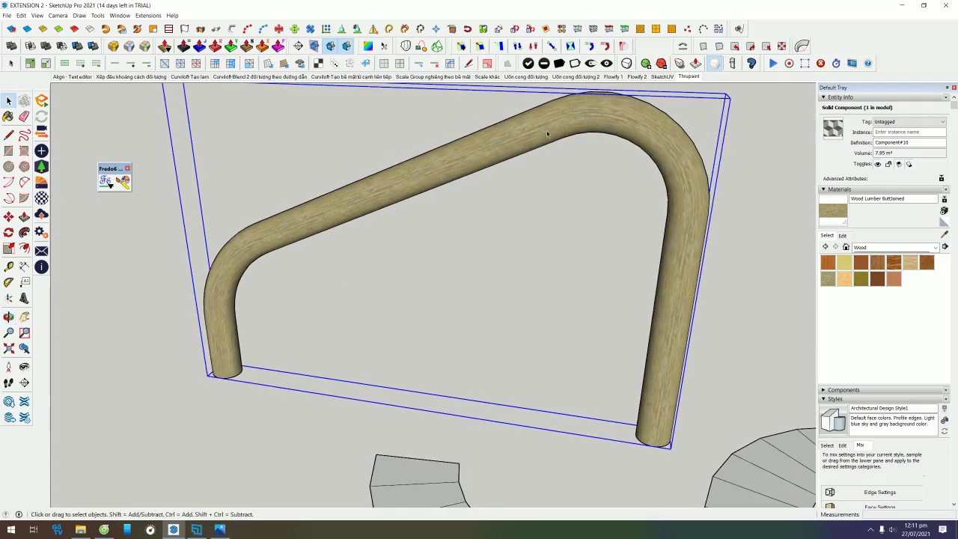
pyautogui.moveTo(414, 390)
pyautogui.mouseDown(button='middle')
pyautogui.moveTo(354, 160)
pyautogui.moveTo(571, 357)
pyautogui.moveTo(470, 322)
pyautogui.mouseUp(button='middle')
pyautogui.click(571, 357)
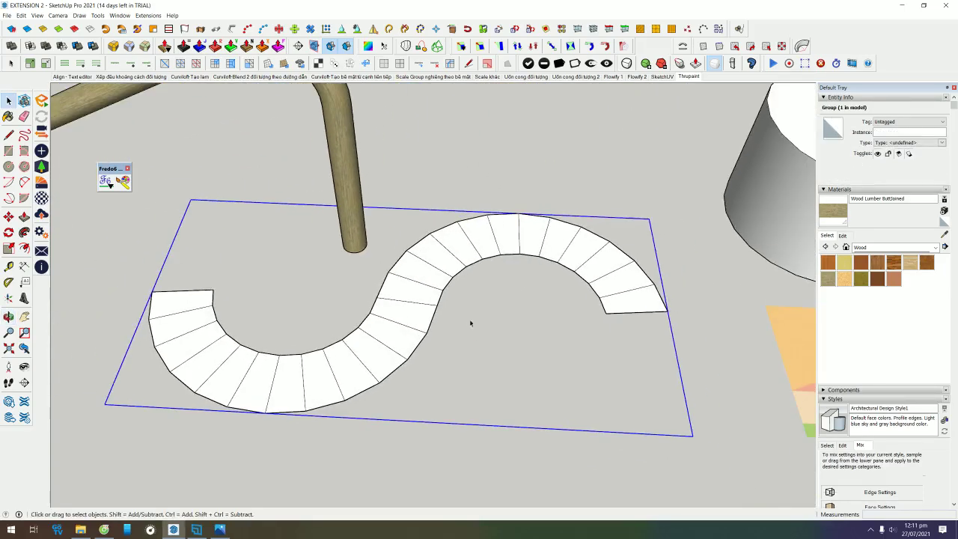
# - Paint the S-shaped path group with Wood Floor Light and orbit to inspect the planks
pyautogui.click(909, 262)
pyautogui.click(500, 219)
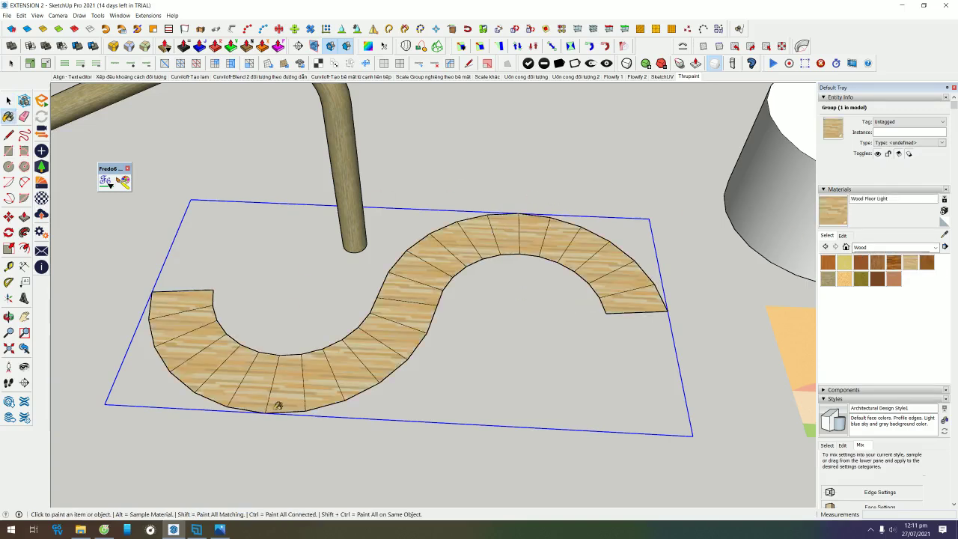
pyautogui.moveTo(291, 292); pyautogui.dragTo(382, 349, button='middle')
pyautogui.press('space')
pyautogui.moveTo(458, 296); pyautogui.dragTo(620, 232, button='middle')
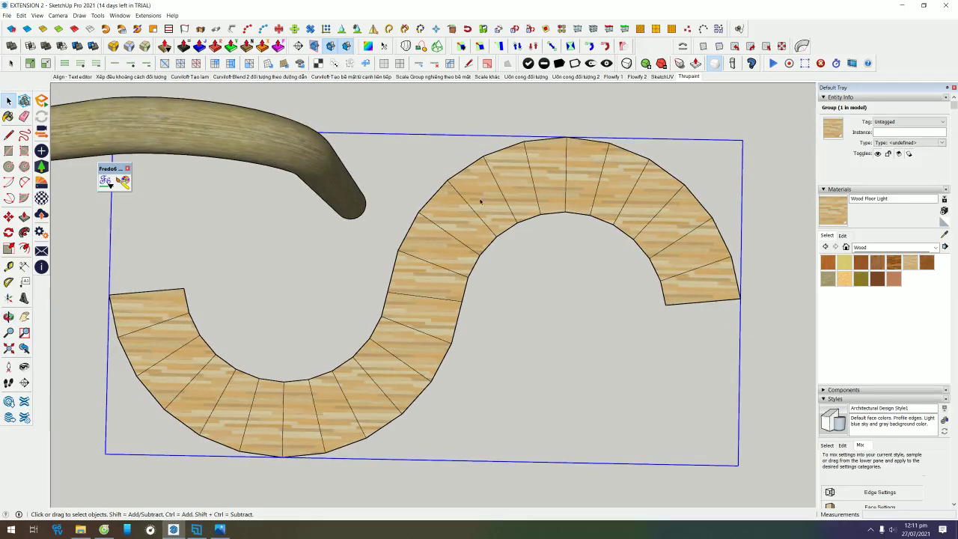
pyautogui.click(944, 212)
# - Browse into the TEXTURES folder to find a texture image for the new material
pyautogui.click(750, 348)
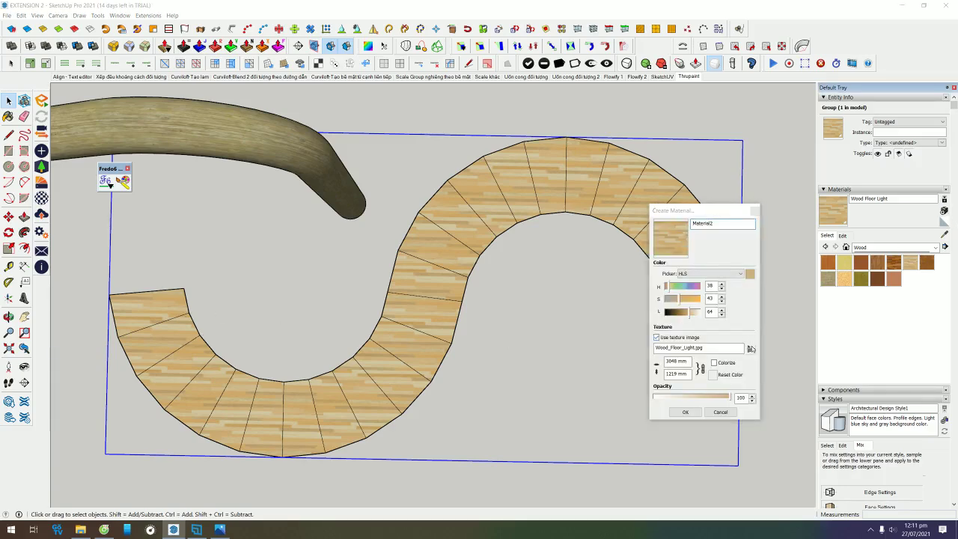
pyautogui.click(559, 388)
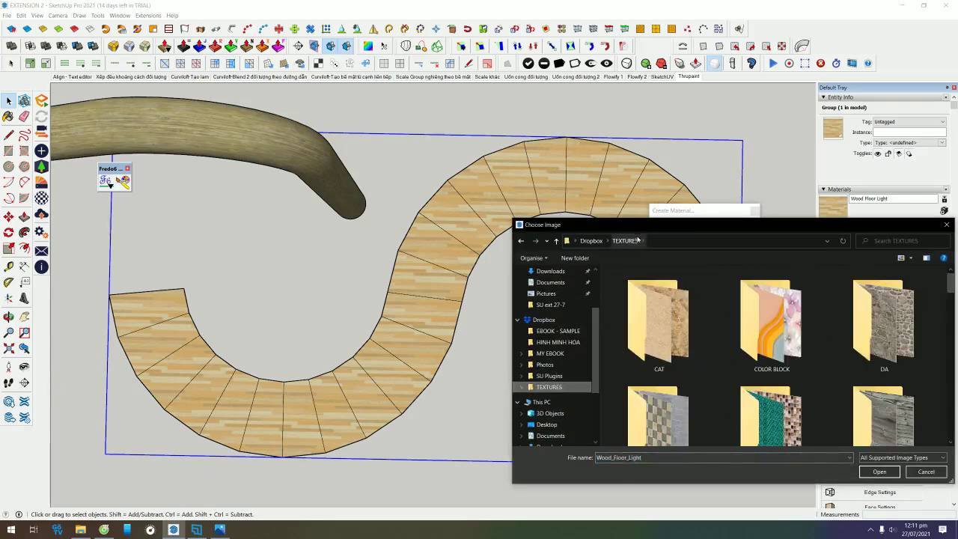
pyautogui.moveTo(748, 225); pyautogui.dragTo(468, 142)
pyautogui.scroll(-1, 629, 313)
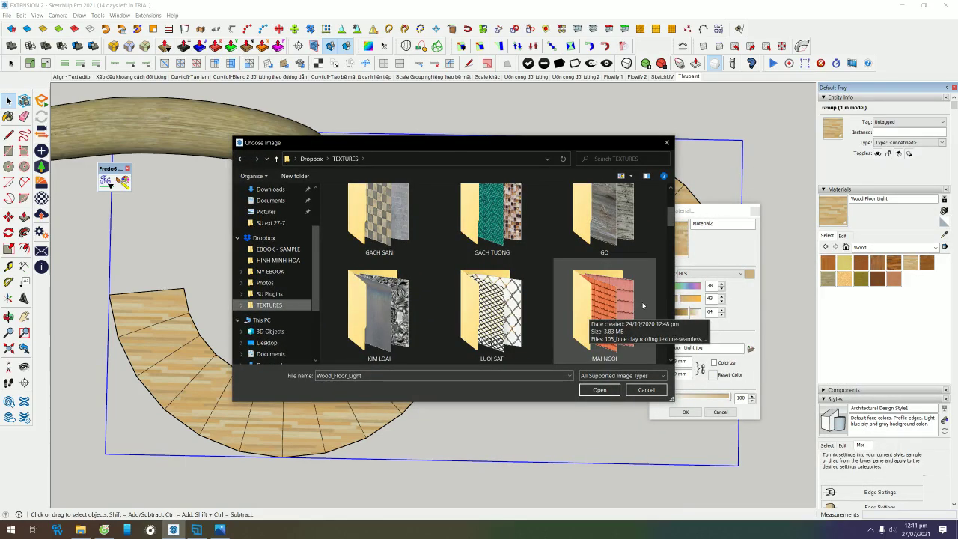
pyautogui.scroll(-2, 629, 303)
pyautogui.scroll(-2, 584, 300)
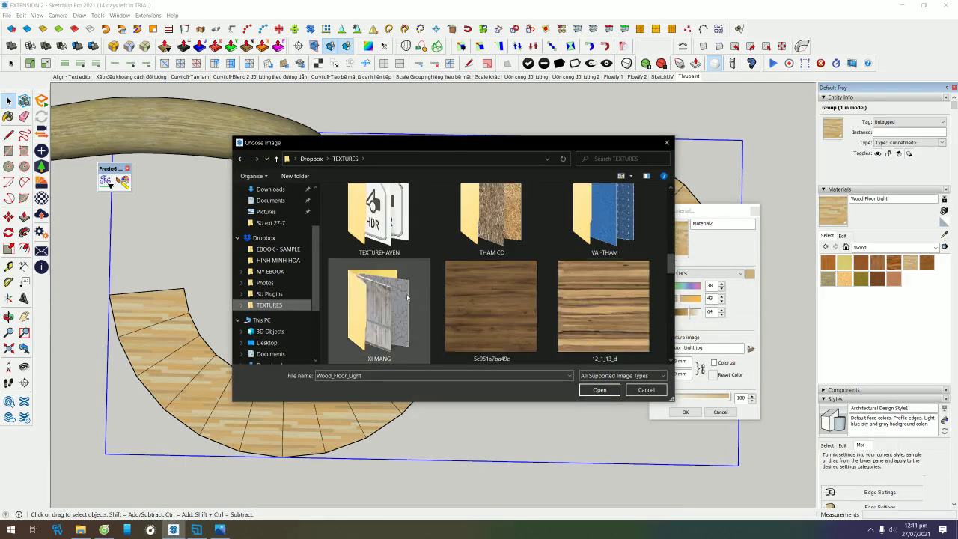
pyautogui.scroll(-1, 408, 300)
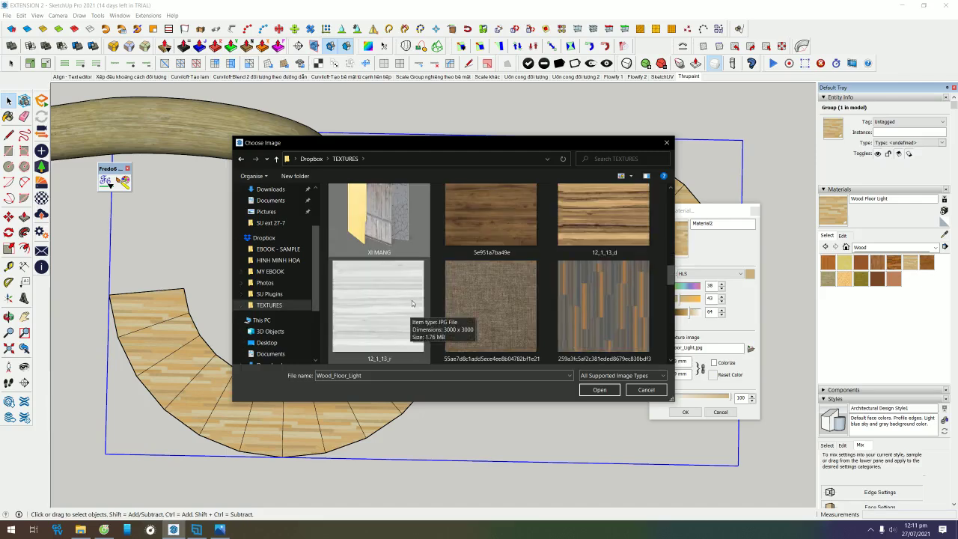
pyautogui.scroll(1, 411, 303)
pyautogui.scroll(1, 415, 295)
pyautogui.scroll(1, 610, 245)
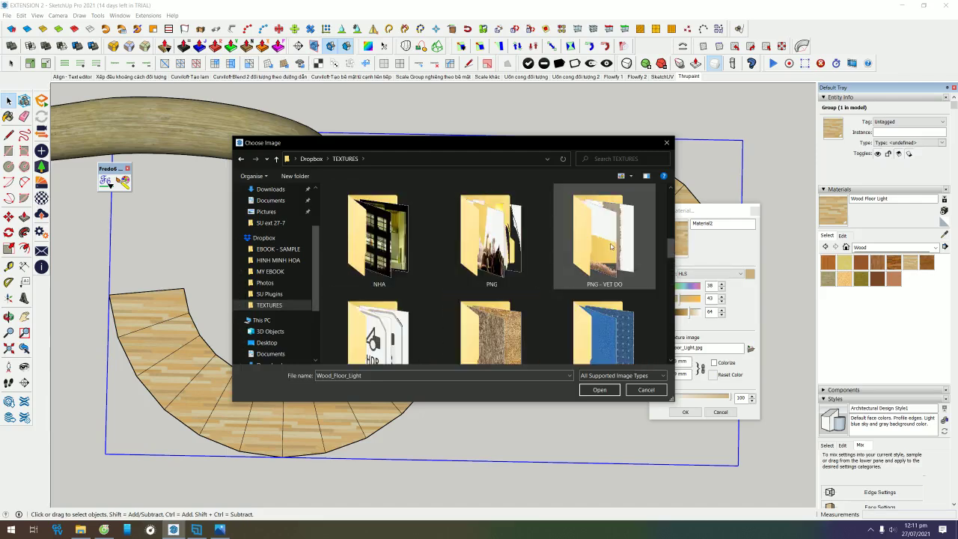
pyautogui.scroll(1, 610, 245)
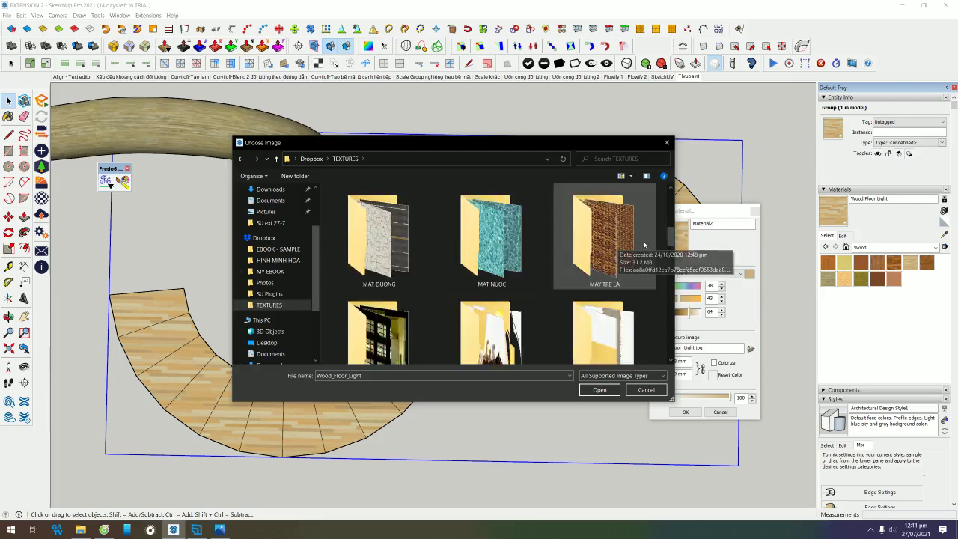
# - Load Four_lane_road_wet_01_3K_Base_Color from MAT DUONG as the texture and create Material2
pyautogui.doubleClick(388, 243)
pyautogui.click(417, 230)
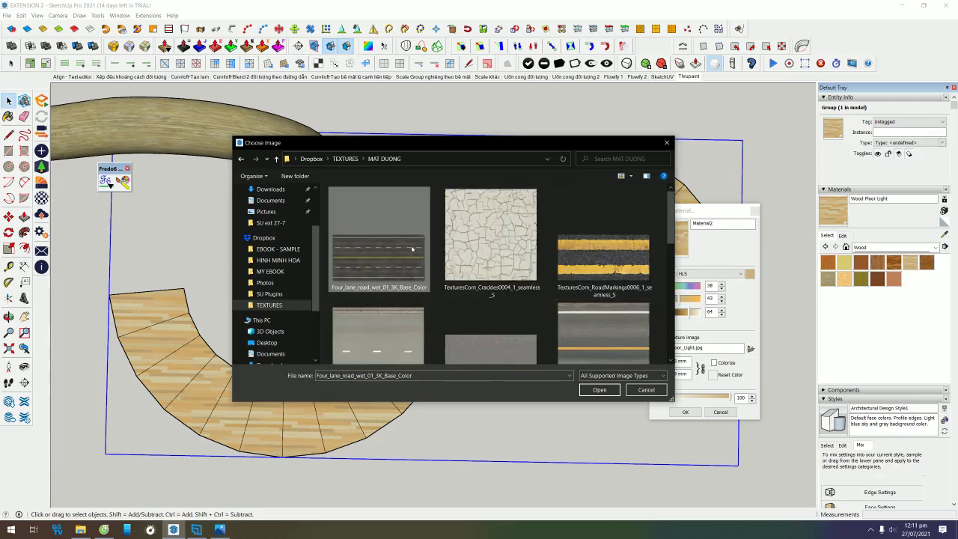
pyautogui.doubleClick(387, 223)
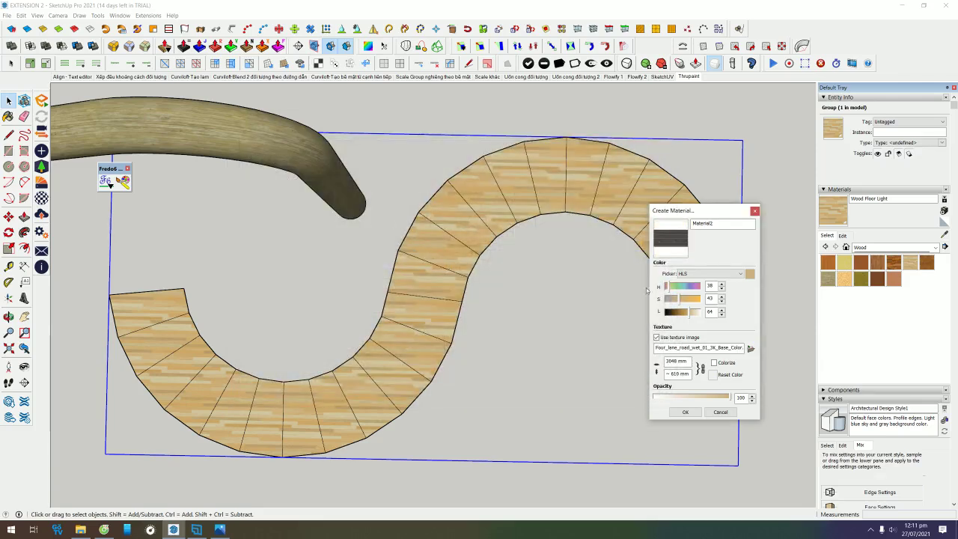
pyautogui.click(685, 412)
pyautogui.moveTo(682, 278); pyautogui.dragTo(683, 265, button='middle')
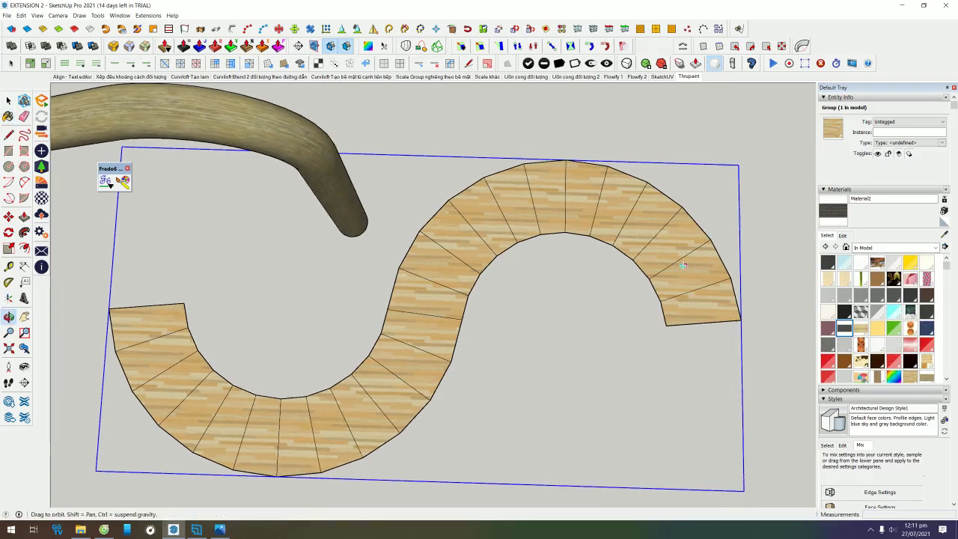
# - Paint the S-shaped path group with the Material2 road texture and orbit to view it
pyautogui.click(655, 215)
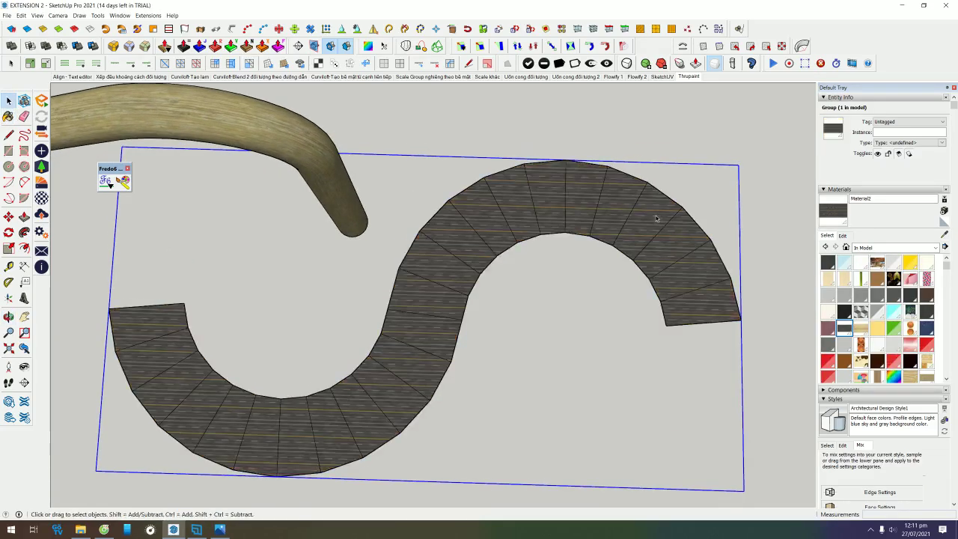
pyautogui.press('space')
pyautogui.scroll(5, 489, 345)
pyautogui.scroll(-5, 490, 345)
pyautogui.moveTo(489, 345)
pyautogui.mouseDown(button='middle')
pyautogui.moveTo(459, 338)
pyautogui.moveTo(655, 304)
pyautogui.mouseUp(button='middle')
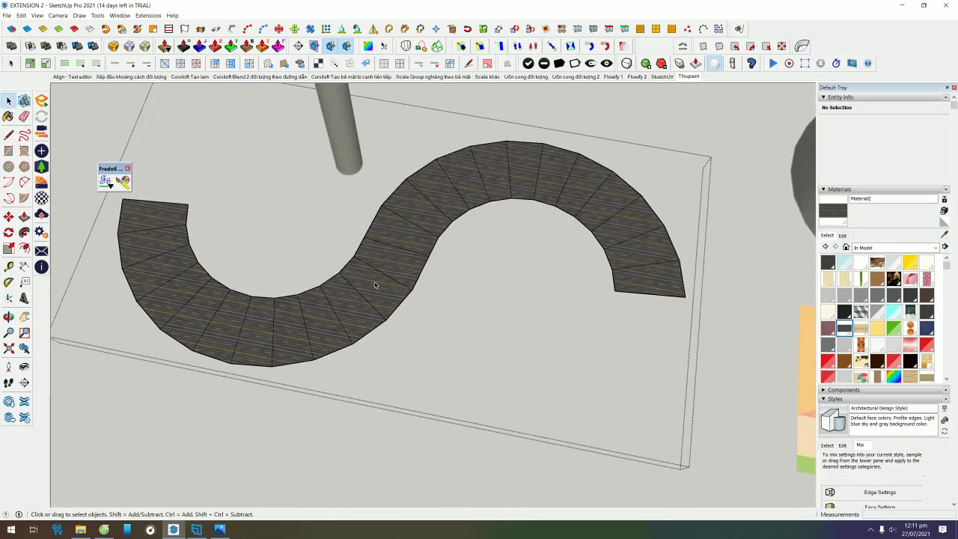
pyautogui.moveTo(241, 281); pyautogui.dragTo(225, 352, button='middle')
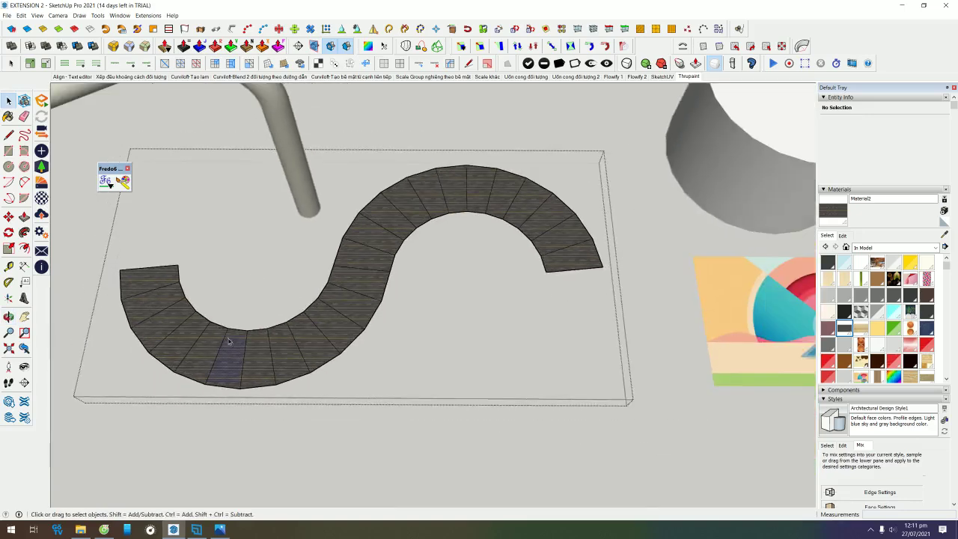
# - Select all faces and edges of the S-road and activate ThruPaint
pyautogui.click(203, 343)
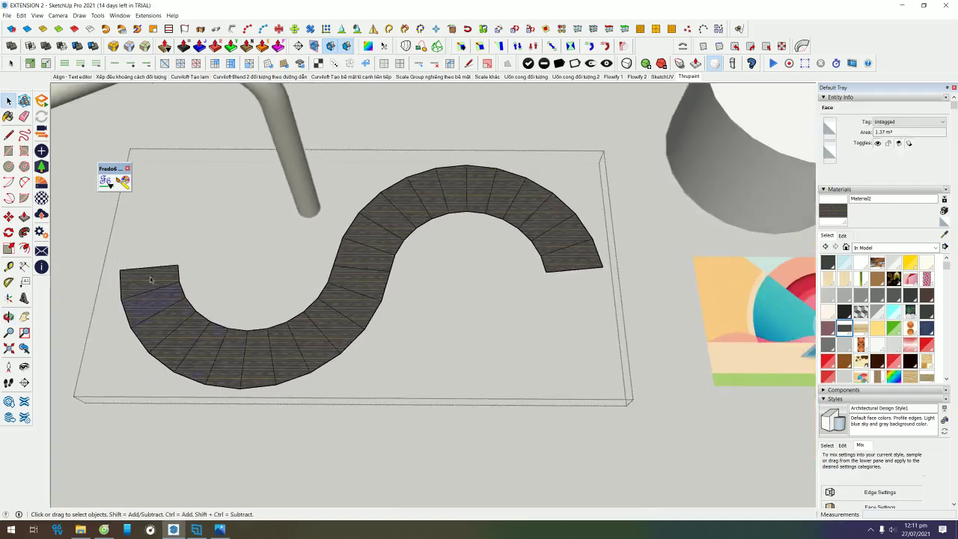
pyautogui.click(178, 320)
pyautogui.moveTo(78, 132); pyautogui.dragTo(643, 440)
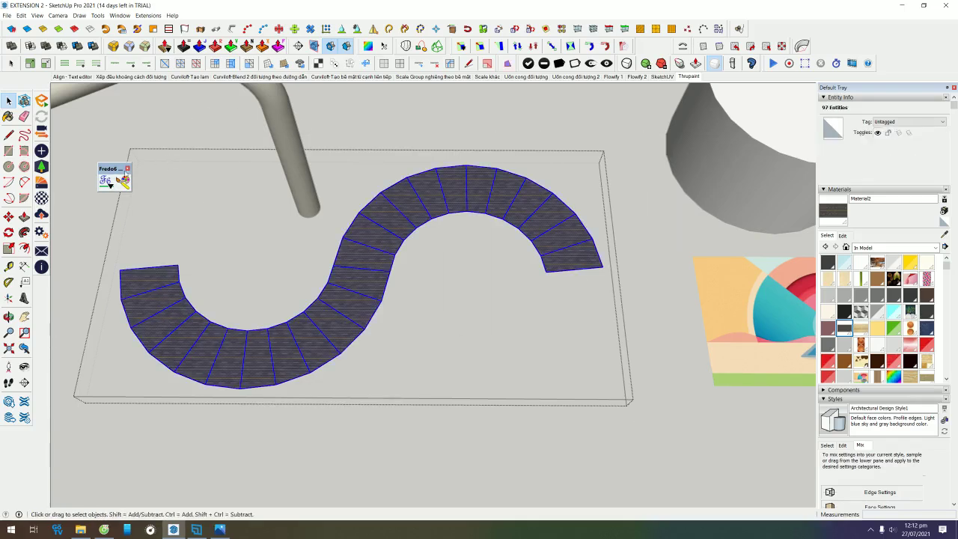
pyautogui.click(122, 180)
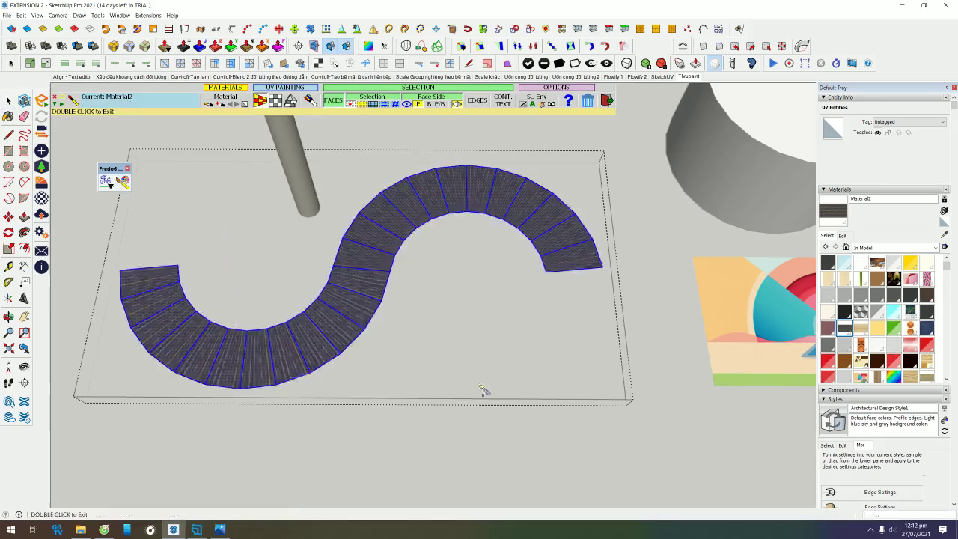
# - ThruPaint the road faces, then set texture rotation +90° and tiling 1x1 in visual edit
pyautogui.click(364, 328)
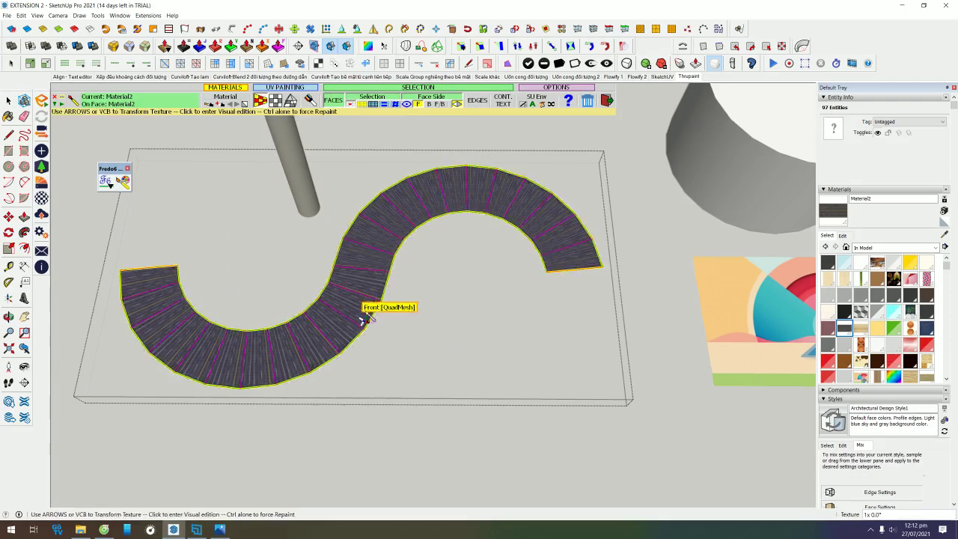
pyautogui.scroll(3, 376, 277)
pyautogui.scroll(1, 342, 279)
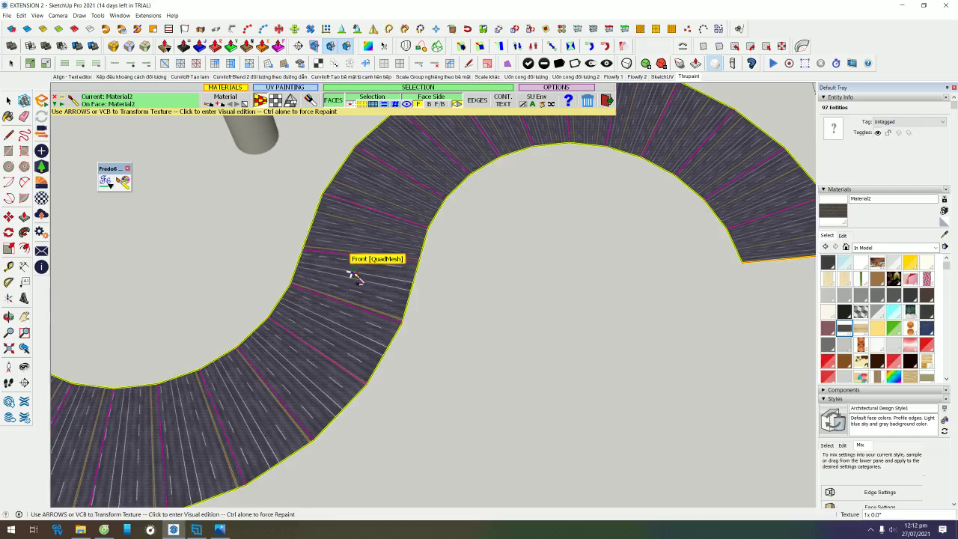
pyautogui.click(361, 280)
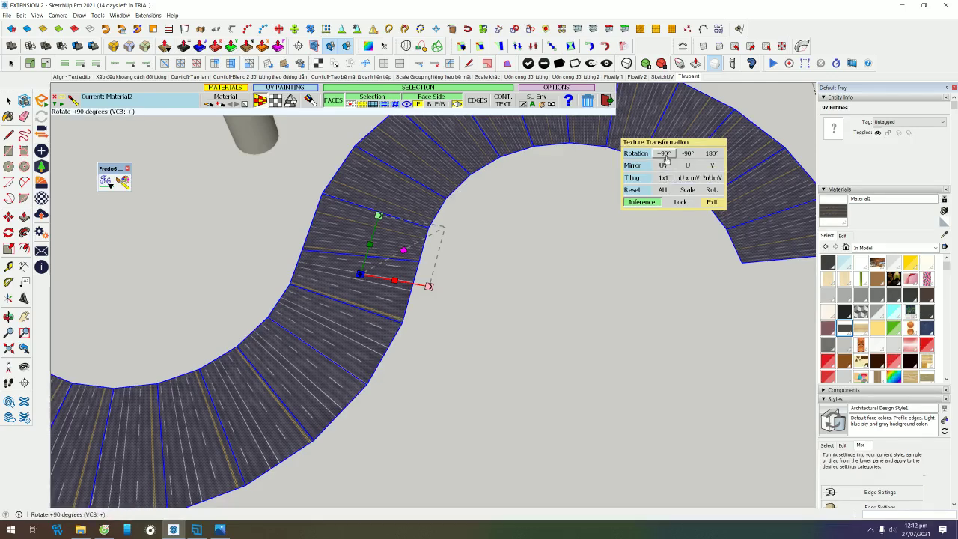
pyautogui.click(664, 153)
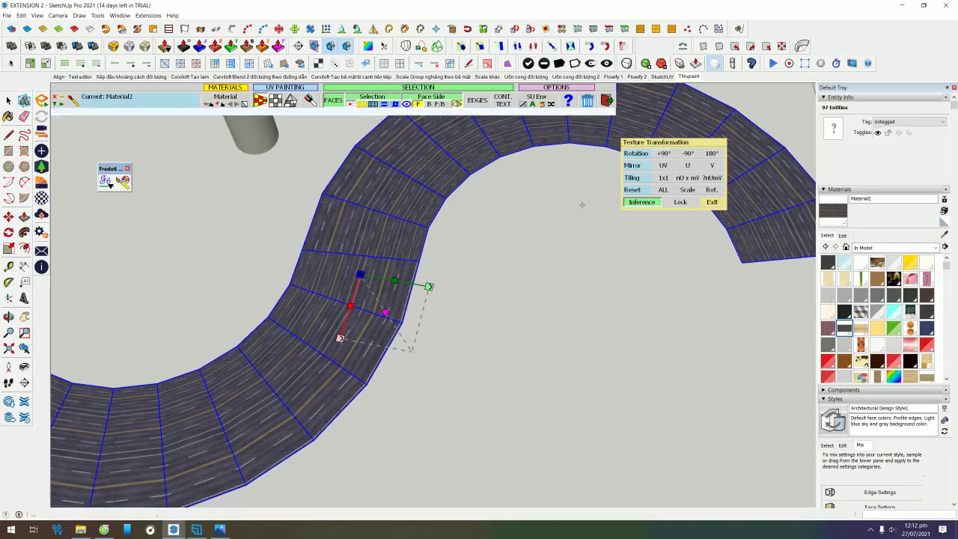
pyautogui.click(663, 178)
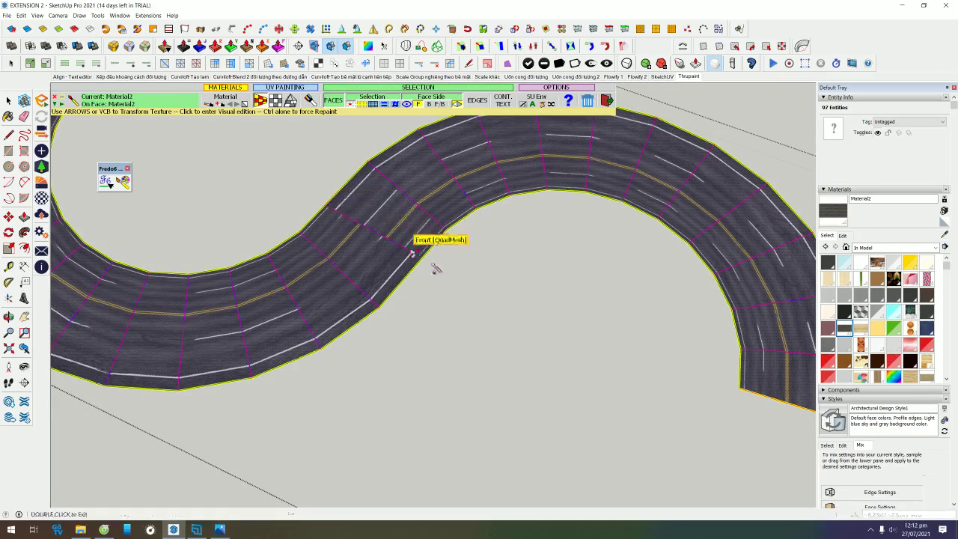
pyautogui.click(462, 176)
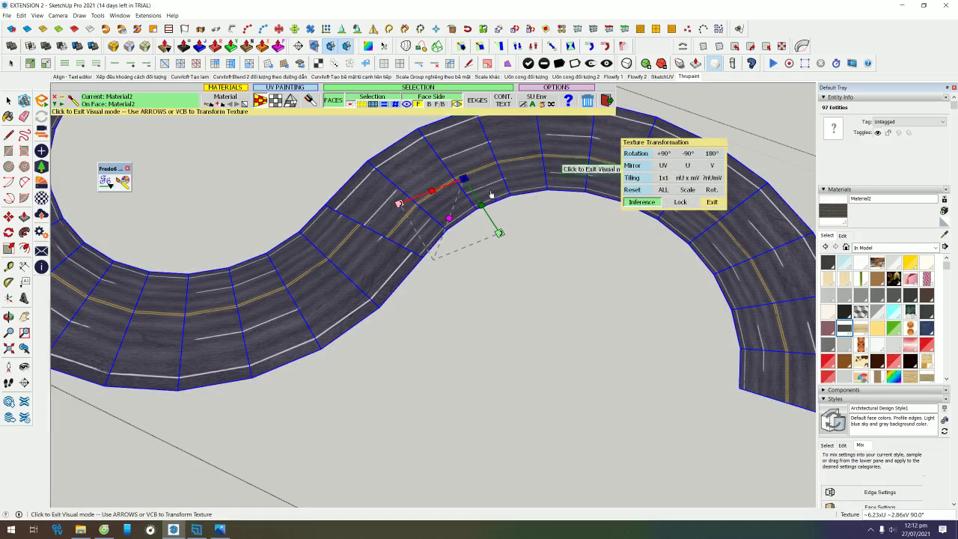
pyautogui.scroll(-5, 396, 239)
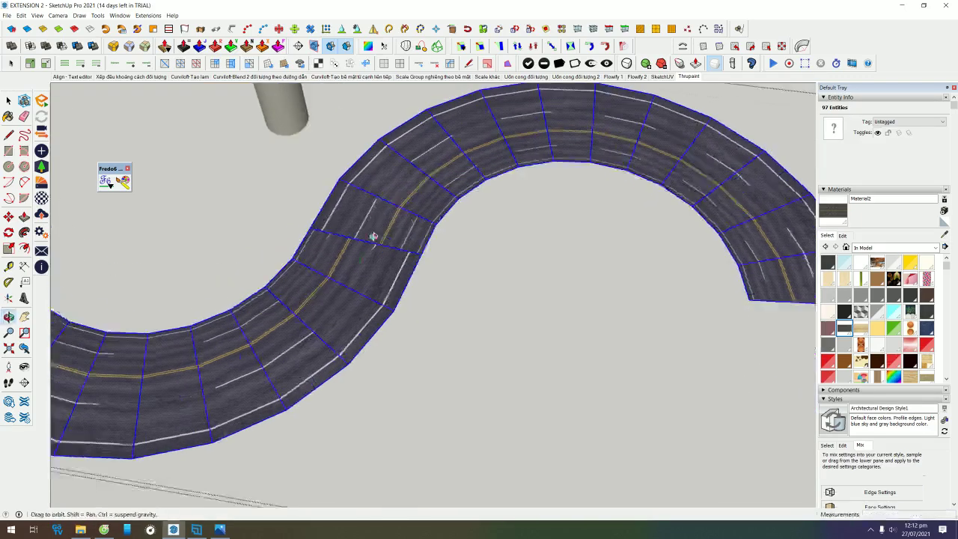
pyautogui.click(396, 229)
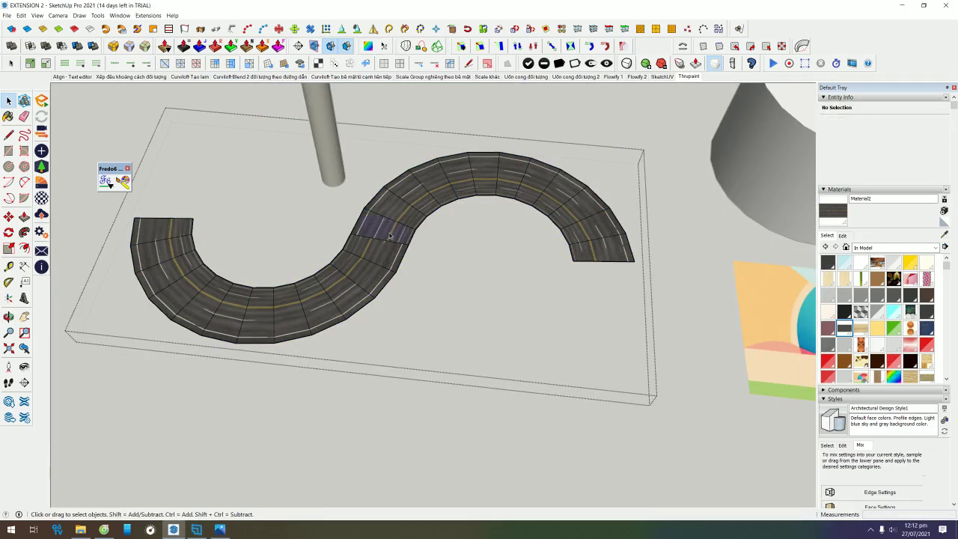
# - Delete the right half of the road and its eight leftover radial edges
pyautogui.click(410, 233)
pyautogui.press('Delete')
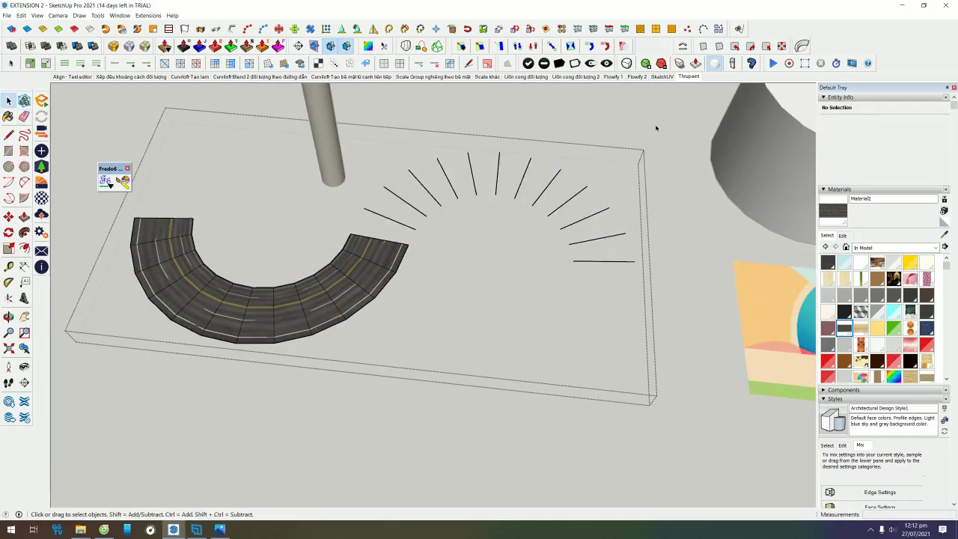
pyautogui.moveTo(469, 140); pyautogui.dragTo(358, 219)
pyautogui.press('Delete')
pyautogui.press('q')
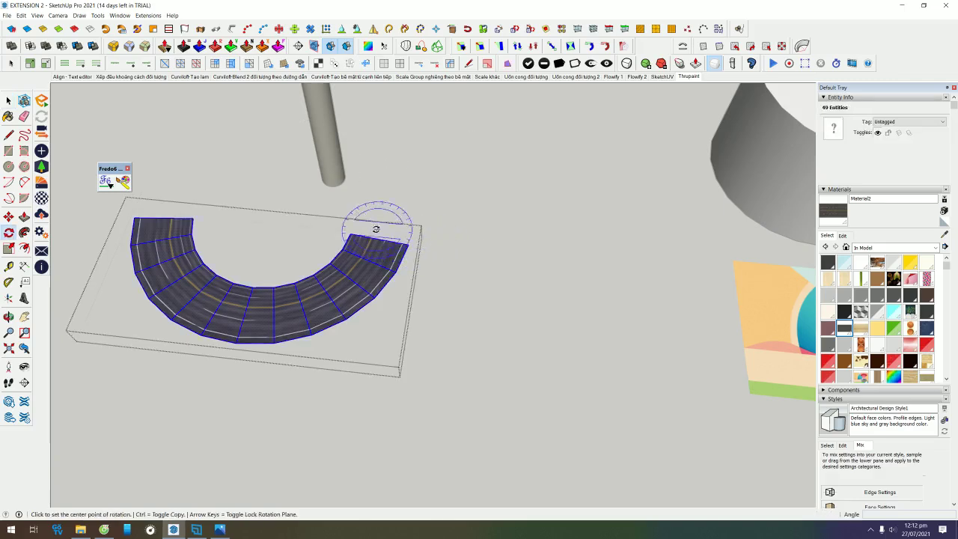
pyautogui.click(351, 234)
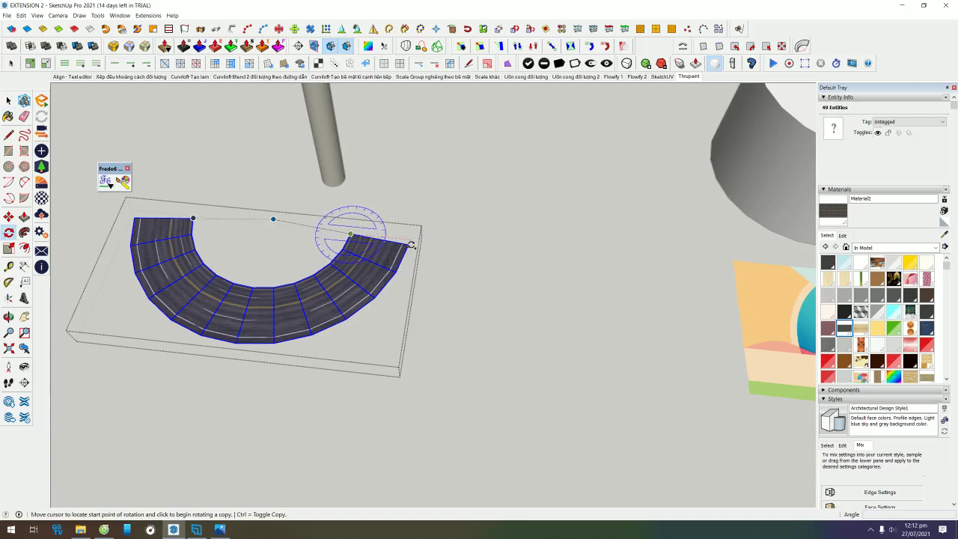
pyautogui.press('space')
# - Copy the curved half to the top right and mirror it with -1 scale in both directions
pyautogui.press('m')
pyautogui.press('ctrl')
pyautogui.click(459, 342)
pyautogui.click(673, 205)
pyautogui.press('s')
pyautogui.click(494, 114)
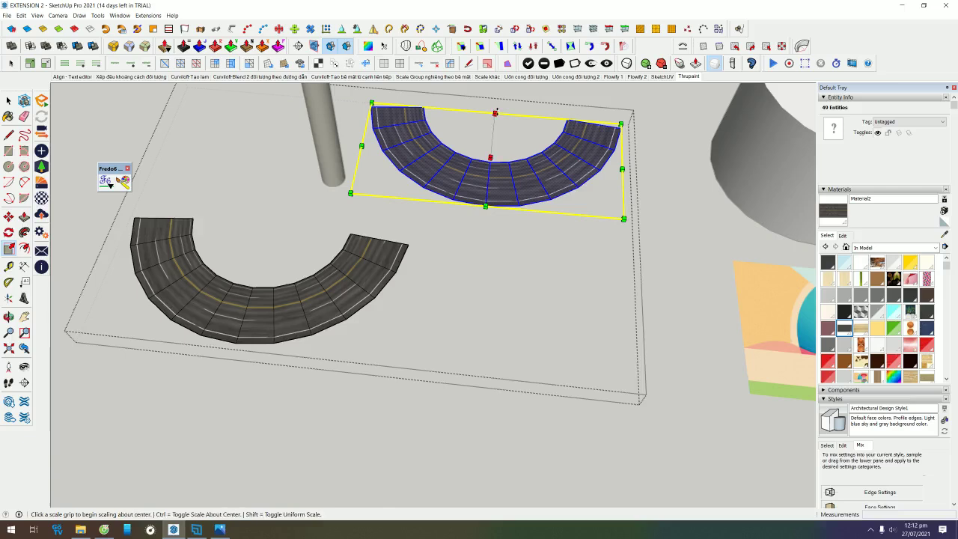
pyautogui.press('ctrl')
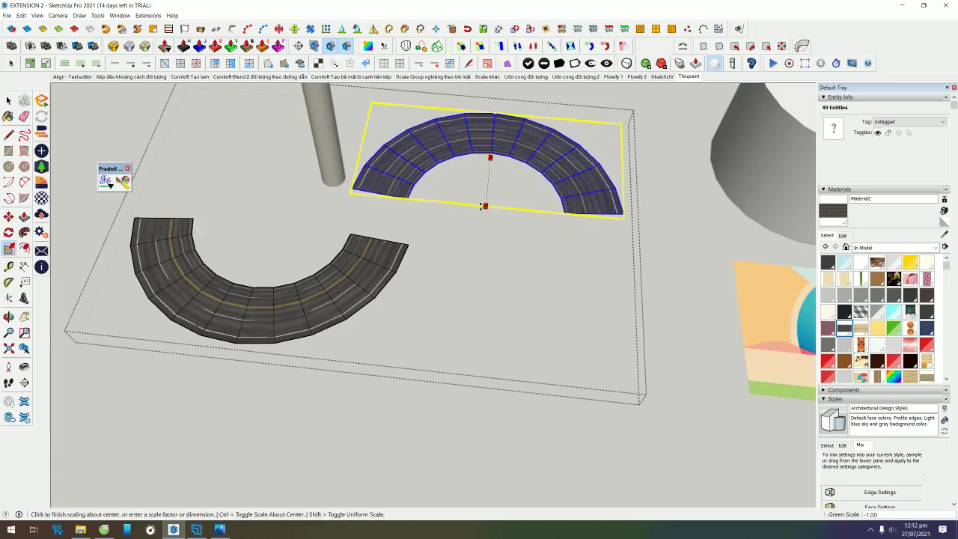
pyautogui.click(484, 207)
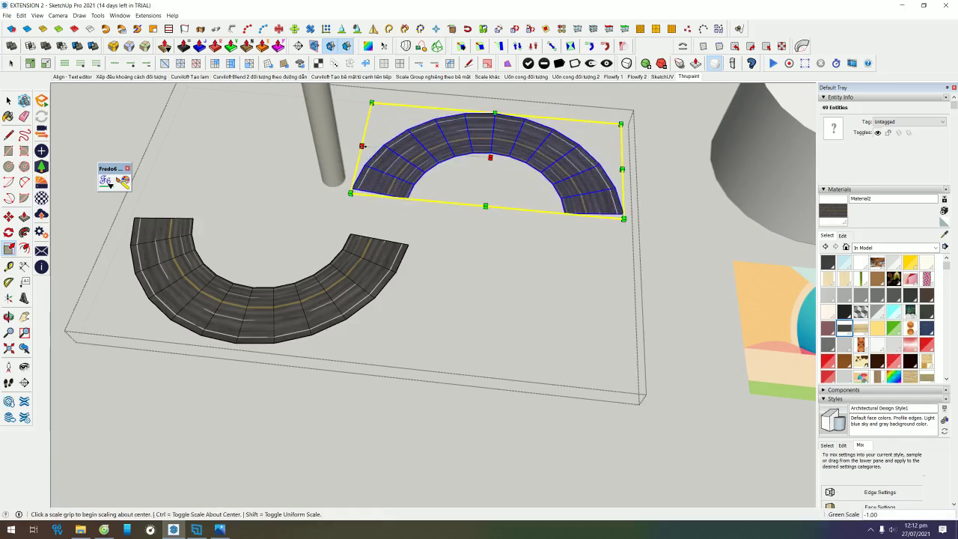
pyautogui.click(362, 146)
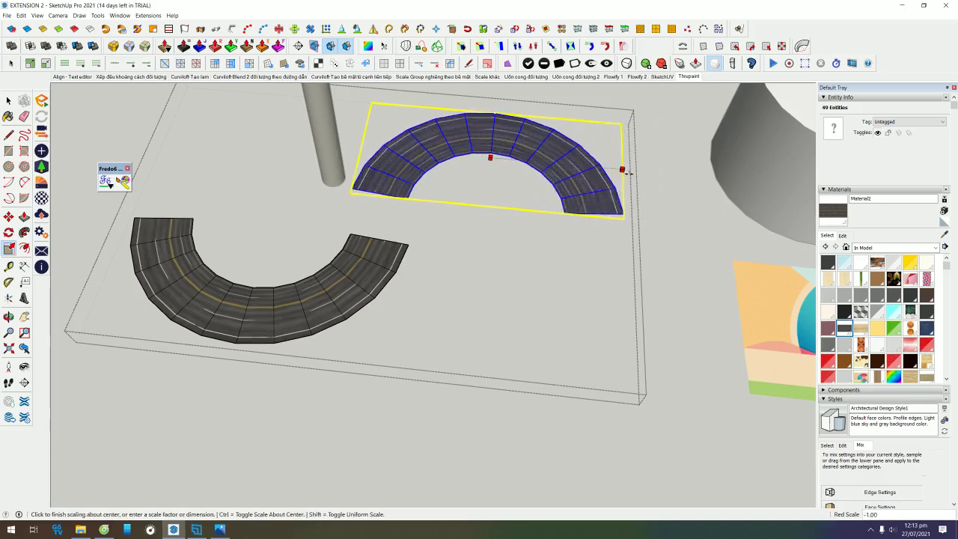
pyautogui.click(622, 170)
pyautogui.press('space')
pyautogui.scroll(1, 422, 211)
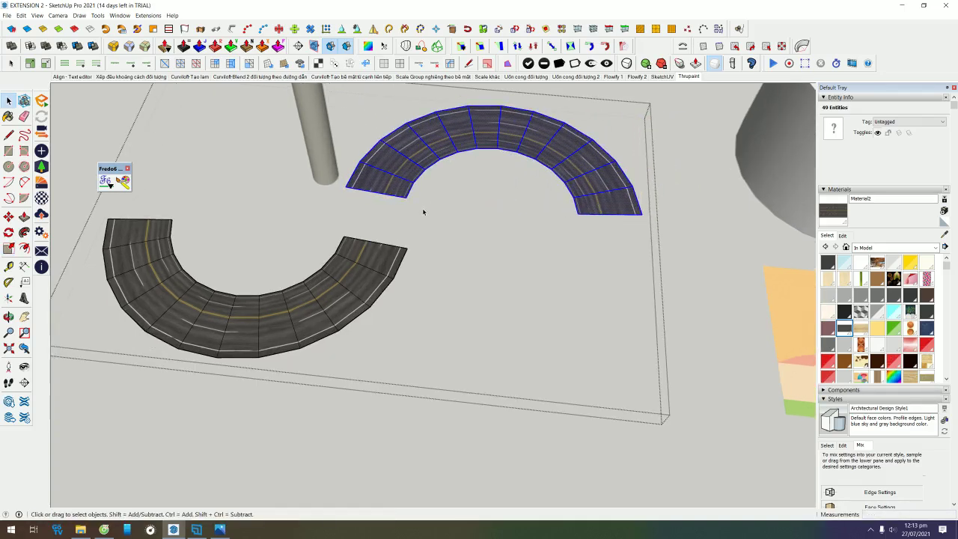
# - Group the mirrored road arc with Ctrl+G, then select the ground-plane group
pyautogui.press('m')
pyautogui.click(642, 214)
pyautogui.press('q')
pyautogui.press('space')
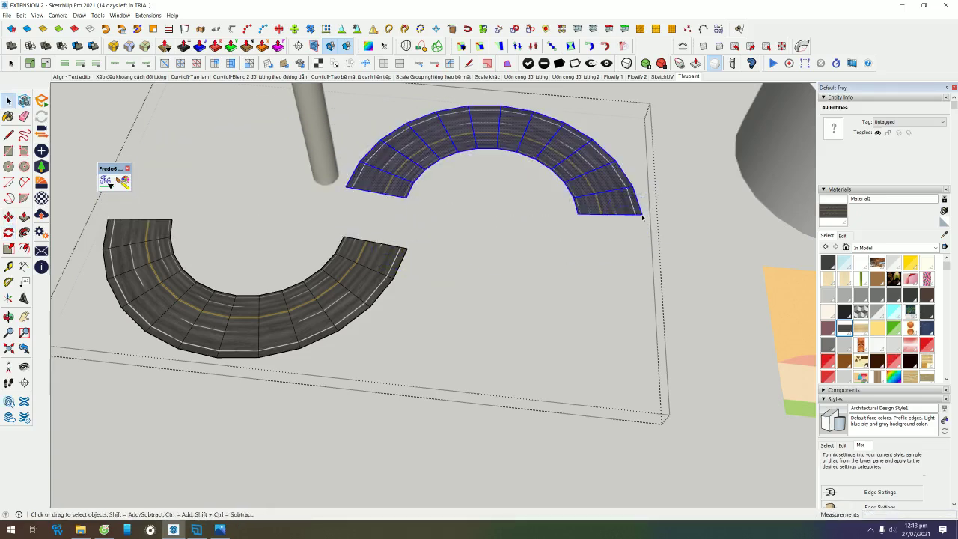
pyautogui.press('m')
pyautogui.press('space')
pyautogui.hotkey('ctrl', 'g')
pyautogui.click(584, 235)
pyautogui.press('Escape')
pyautogui.click(606, 200)
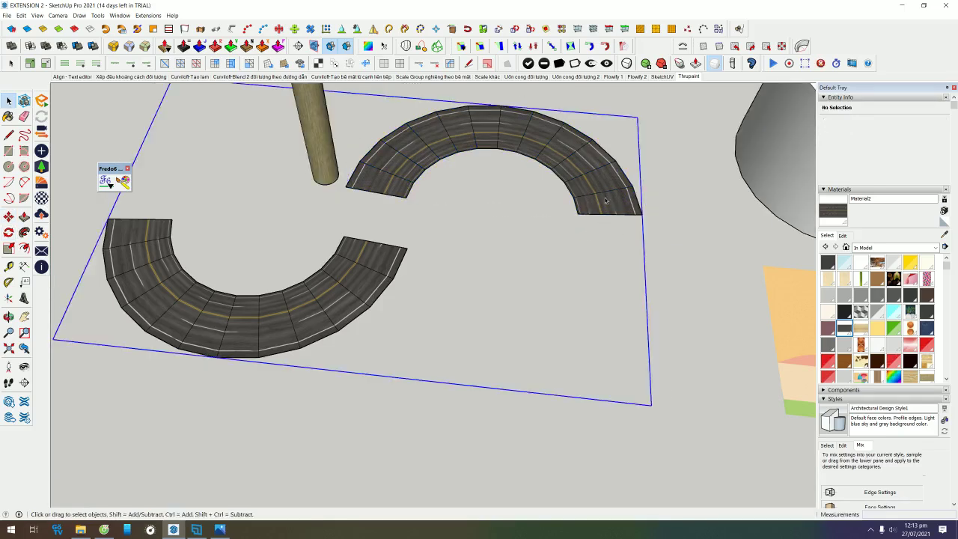
# - Inside the ground-plane group, move the copied arc to close a ring and rotate it slightly
pyautogui.doubleClick(606, 201)
pyautogui.press('m')
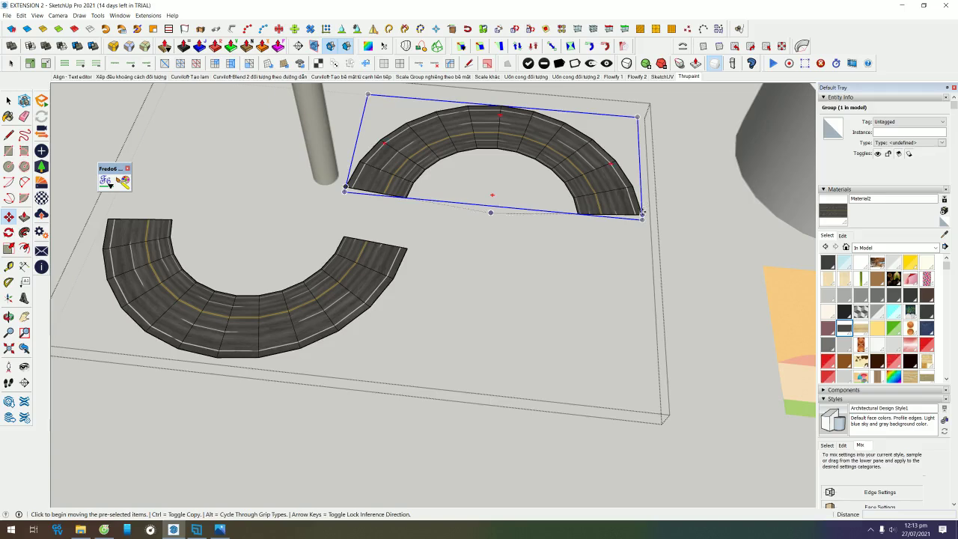
pyautogui.click(641, 215)
pyautogui.click(408, 247)
pyautogui.press('q')
pyautogui.click(408, 247)
pyautogui.click(410, 249)
pyautogui.click(410, 252)
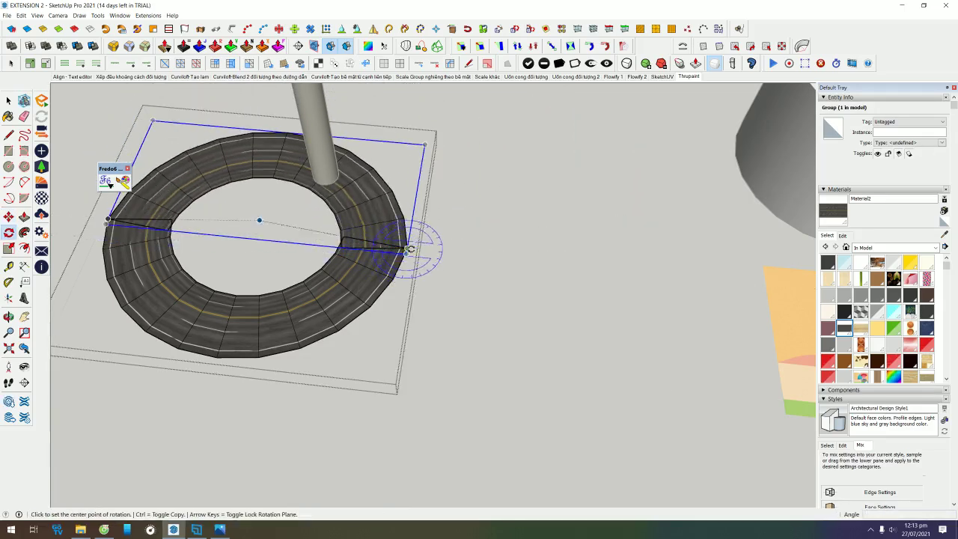
pyautogui.scroll(3, 408, 250)
pyautogui.scroll(2, 408, 251)
pyautogui.click(407, 246)
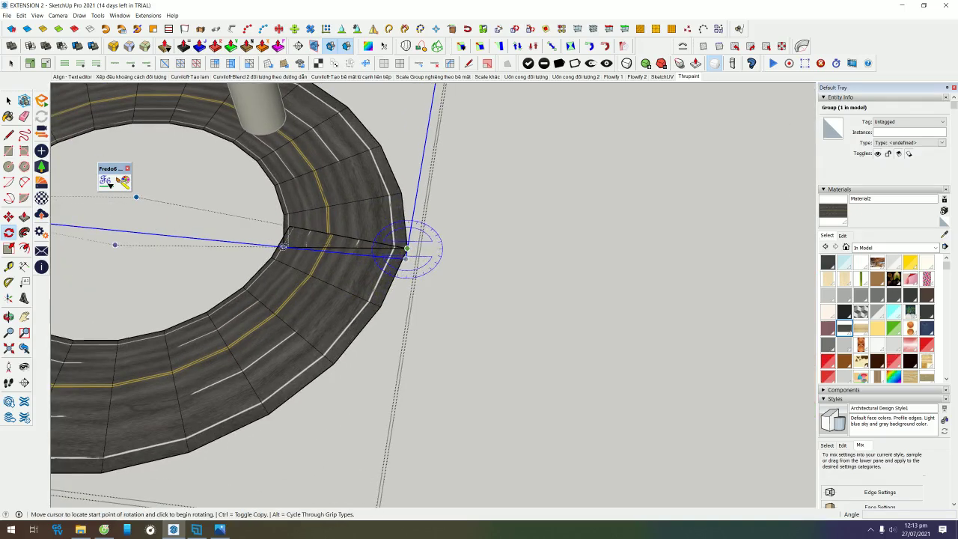
pyautogui.click(116, 241)
pyautogui.click(290, 224)
pyautogui.scroll(-5, 419, 240)
pyautogui.press('space')
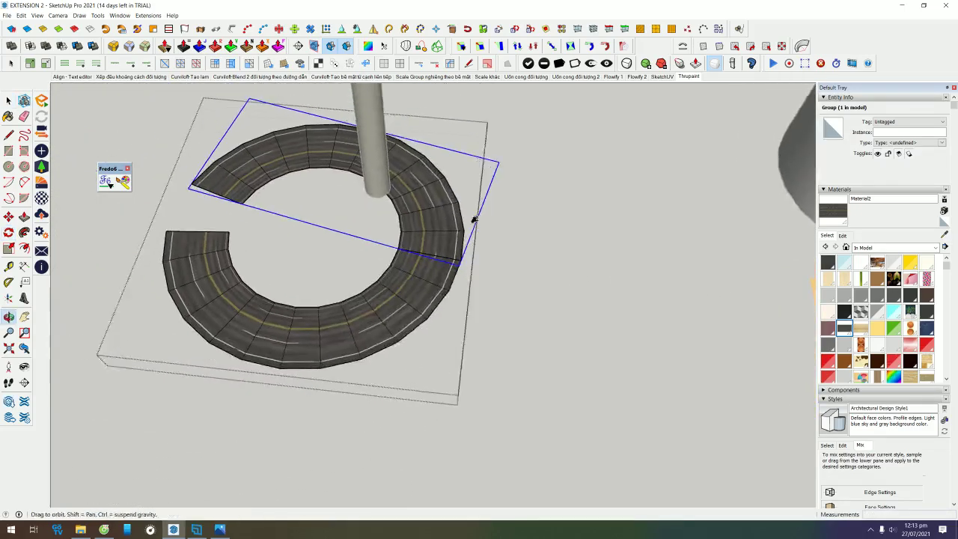
# - Select the upper arc inside the ring group and mirror it left to right
pyautogui.doubleClick(486, 233)
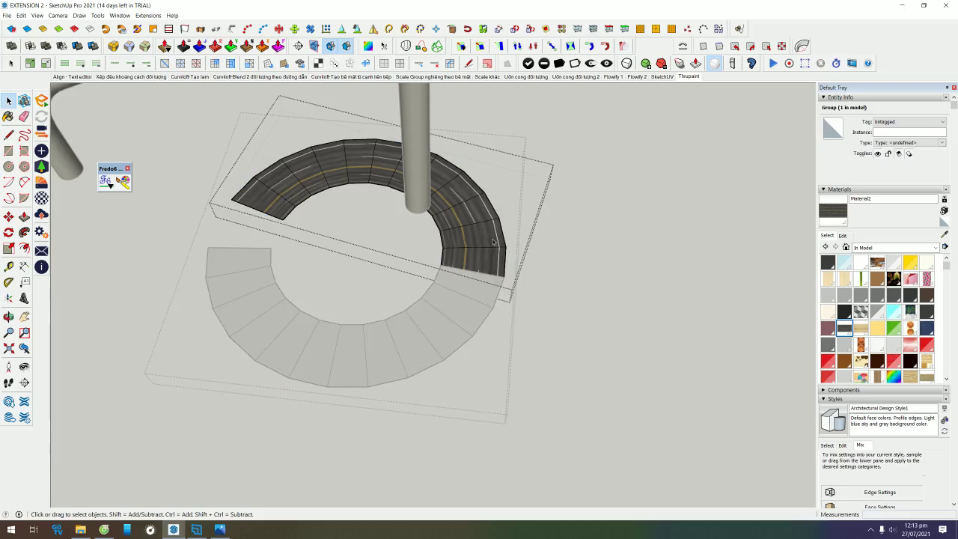
pyautogui.click(582, 242)
pyautogui.press('s')
pyautogui.click(307, 210)
pyautogui.press('space')
pyautogui.tripleClick(288, 196)
pyautogui.press('s')
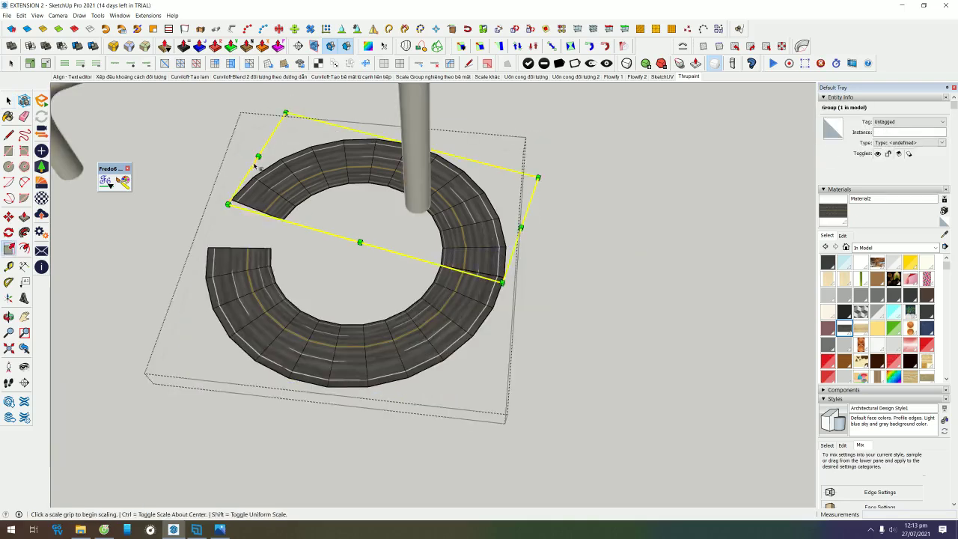
pyautogui.click(257, 156)
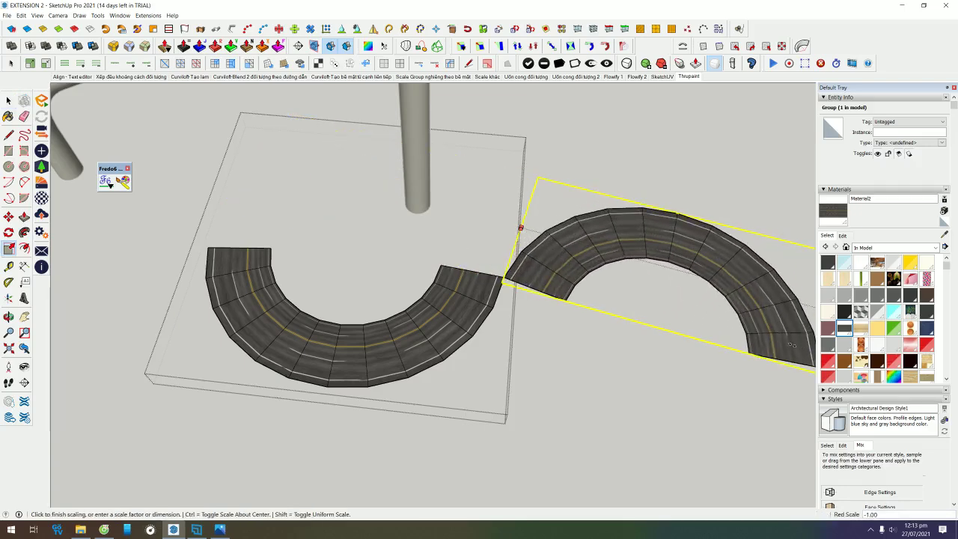
pyautogui.click(791, 344)
# - Butt the mirrored arc against the first arc's end and rotate it about 12° into alignment
pyautogui.moveTo(711, 325); pyautogui.dragTo(712, 321, button='middle')
pyautogui.press('space')
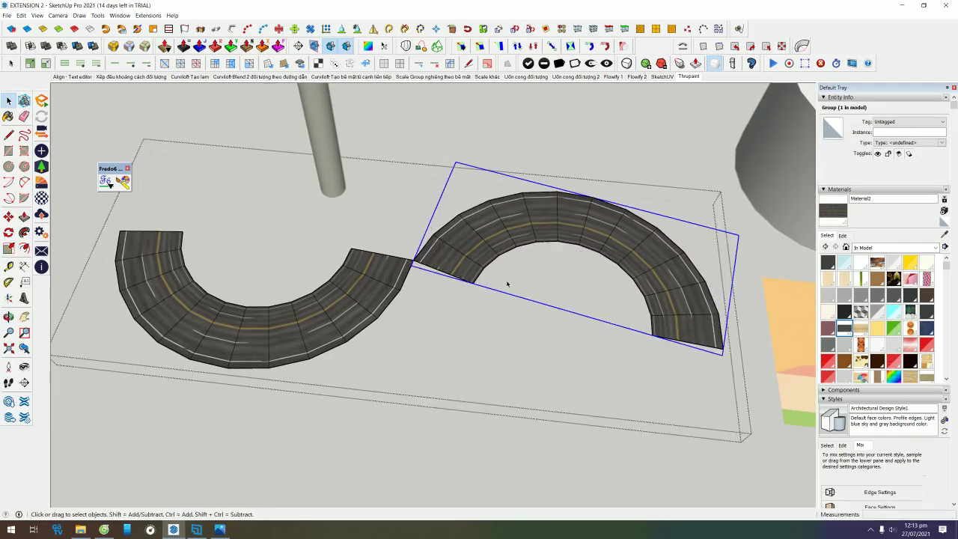
pyautogui.scroll(2, 507, 283)
pyautogui.press('m')
pyautogui.click(457, 285)
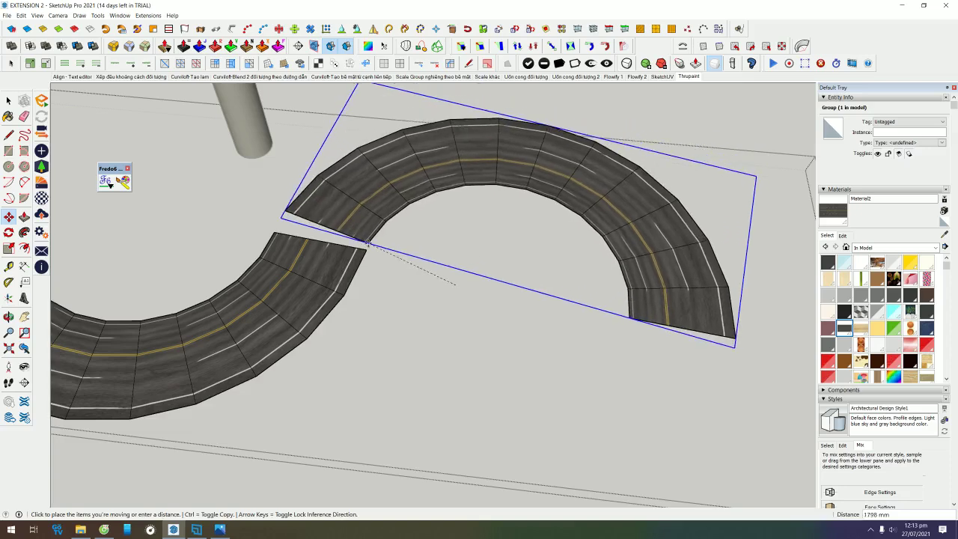
pyautogui.click(367, 246)
pyautogui.press('q')
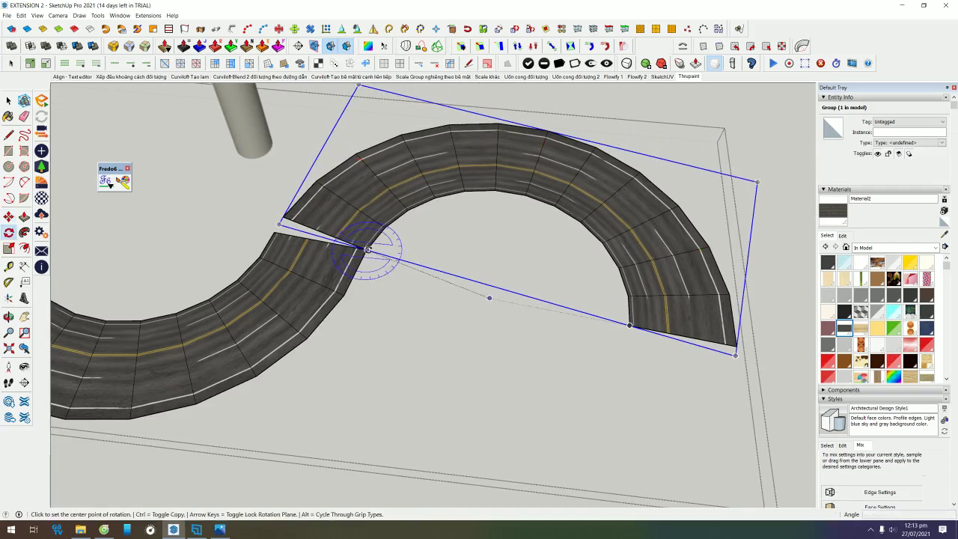
pyautogui.click(489, 297)
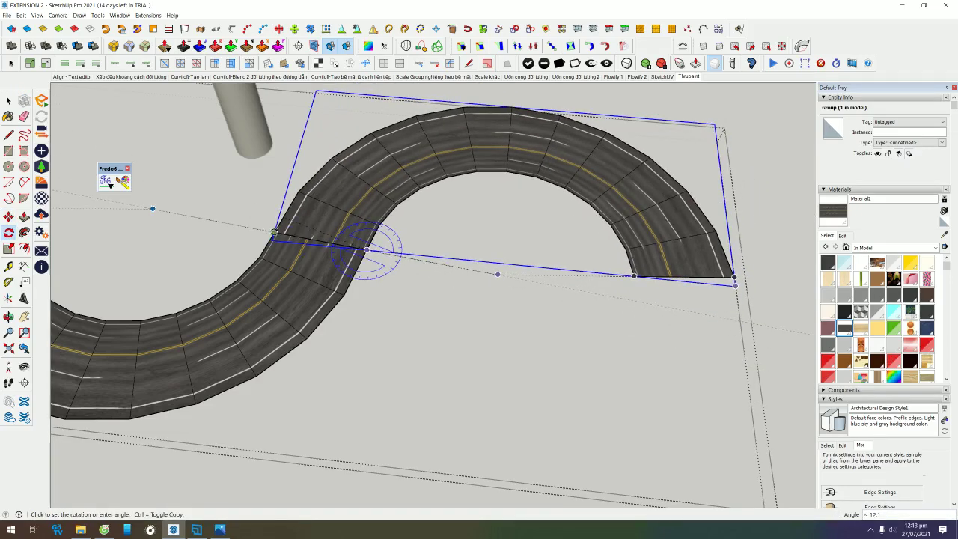
pyautogui.click(366, 249)
pyautogui.press('space')
# - Select all faces of the upper road arc and bring up their context menu
pyautogui.click(380, 261)
pyautogui.doubleClick(364, 240)
pyautogui.click(362, 204)
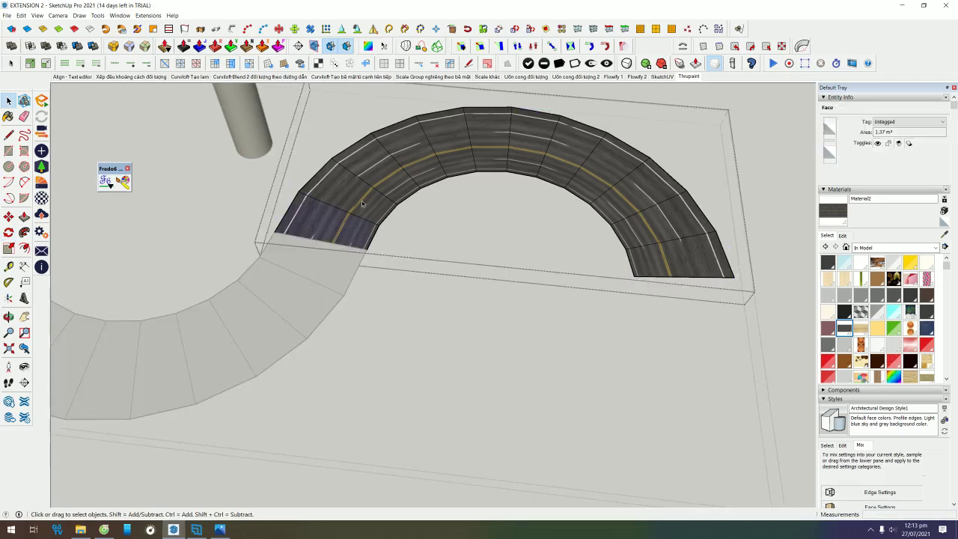
pyautogui.scroll(-5, 362, 203)
pyautogui.scroll(4, 423, 254)
pyautogui.click(389, 216)
pyautogui.tripleClick(389, 215)
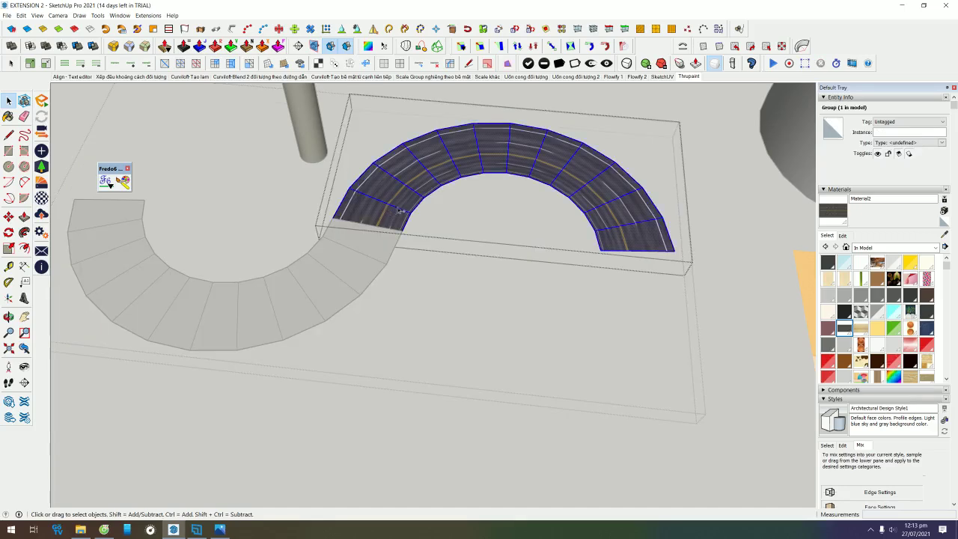
pyautogui.rightClick(376, 214)
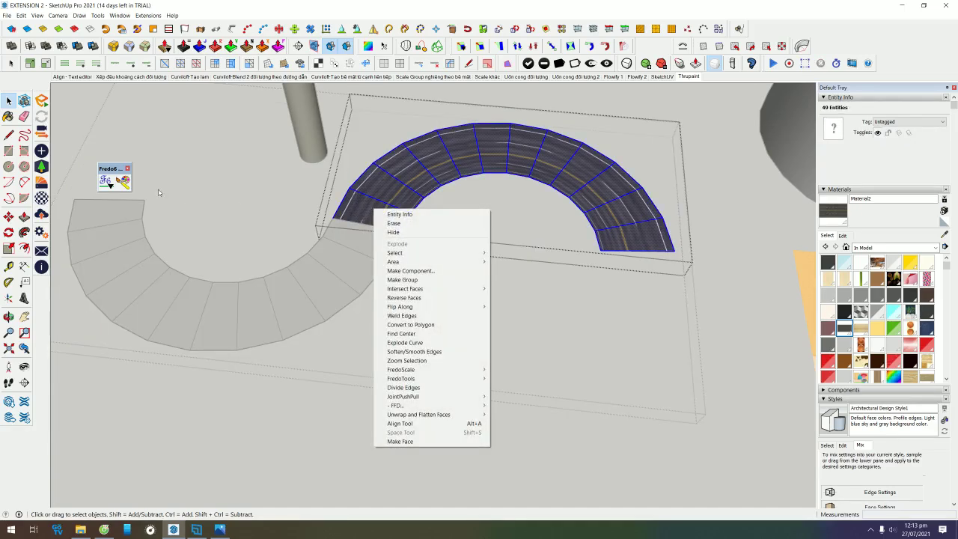
# - Mirror and rotate the asphalt texture on the arc faces, then shift it to line up the lane markings
pyautogui.click(381, 185)
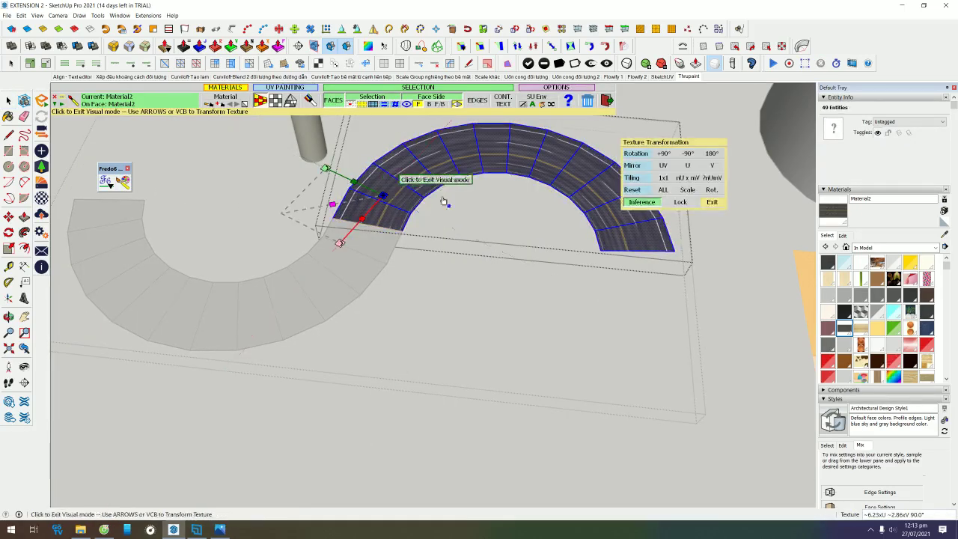
pyautogui.click(668, 166)
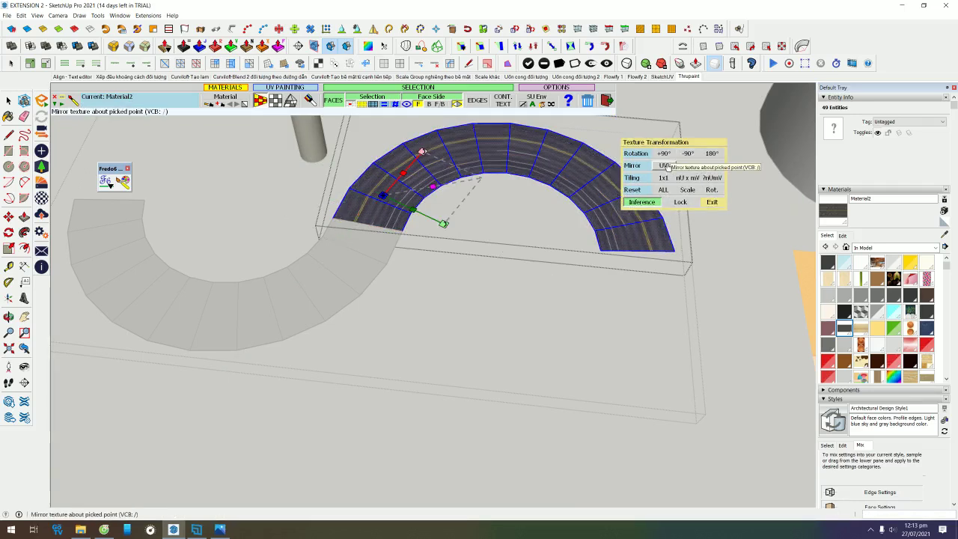
pyautogui.click(668, 166)
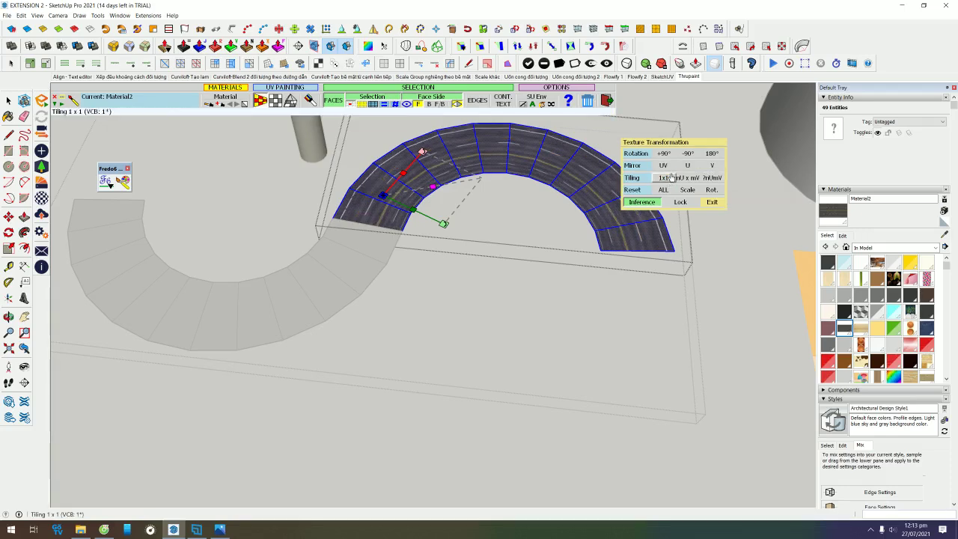
pyautogui.click(689, 166)
pyautogui.scroll(2, 376, 176)
pyautogui.scroll(1, 379, 196)
pyautogui.moveTo(382, 205); pyautogui.dragTo(392, 208)
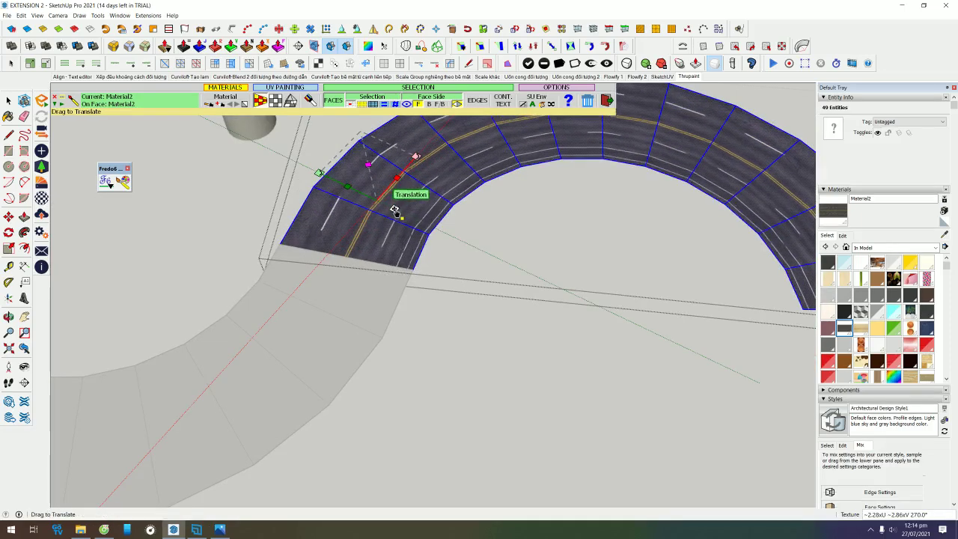
pyautogui.click(530, 250)
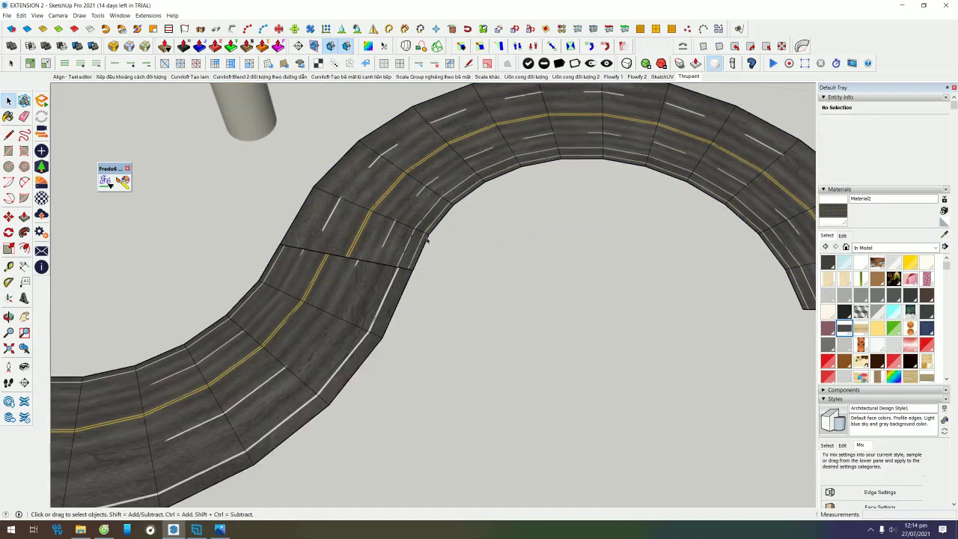
# - Slide the road texture along the arc to match the first arc, and scale it slightly
pyautogui.click(404, 244)
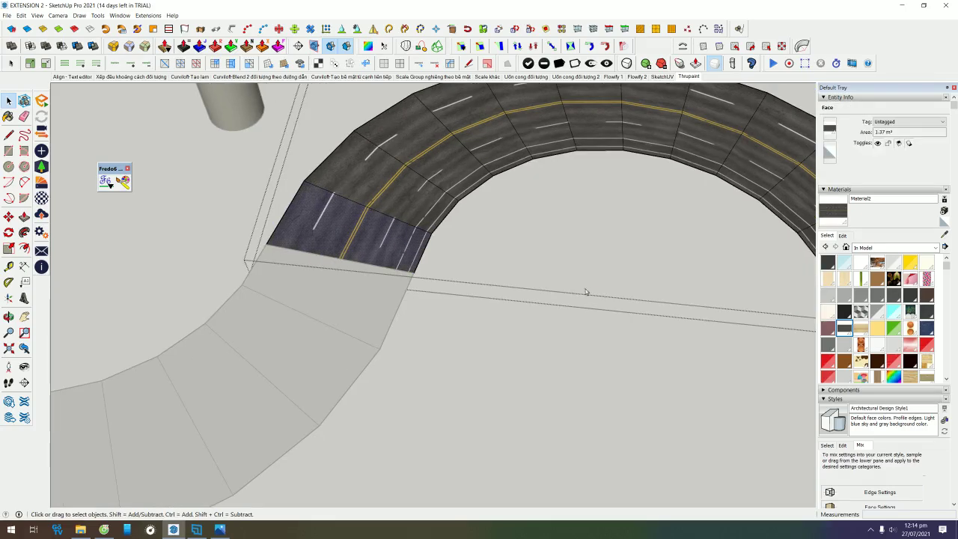
pyautogui.click(587, 292)
pyautogui.hotkey('ctrl', 'z')
pyautogui.hotkey('ctrl', 'z')
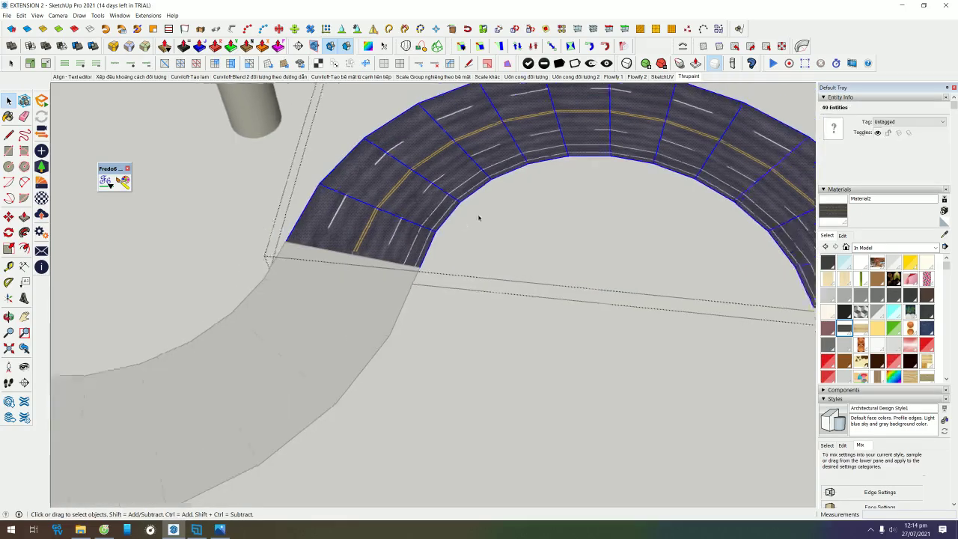
pyautogui.click(123, 181)
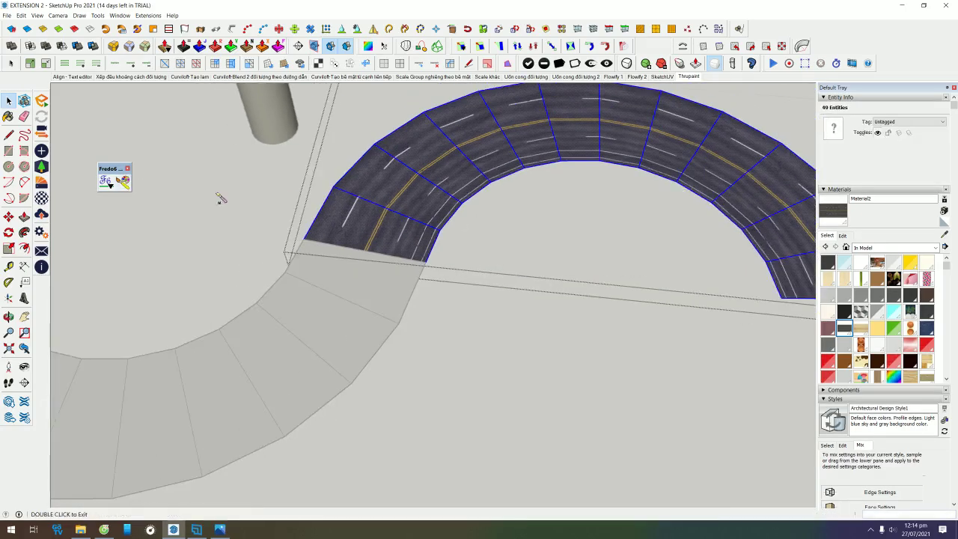
pyautogui.click(416, 193)
pyautogui.moveTo(417, 197)
pyautogui.mouseDown()
pyautogui.moveTo(355, 170)
pyautogui.moveTo(349, 182)
pyautogui.moveTo(339, 178)
pyautogui.mouseUp()
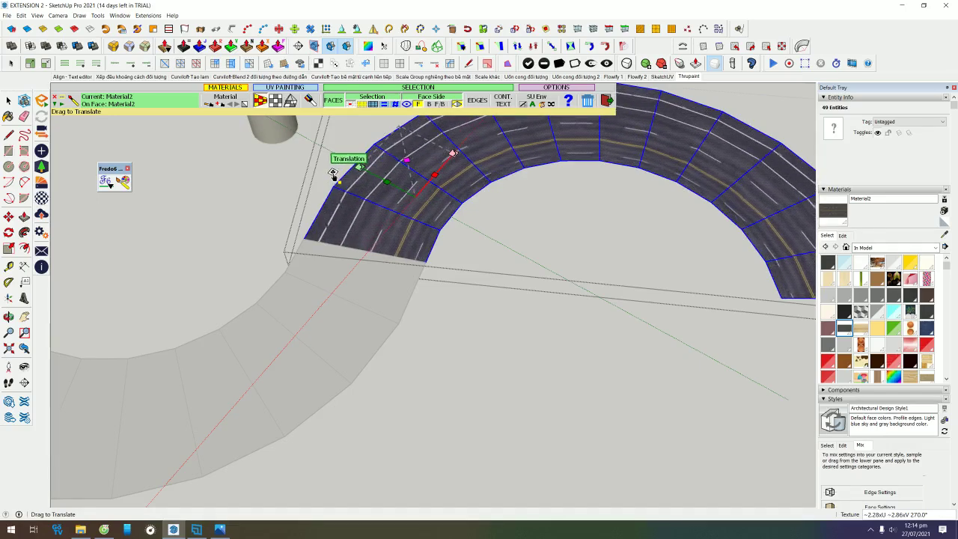
pyautogui.moveTo(406, 155); pyautogui.dragTo(406, 165)
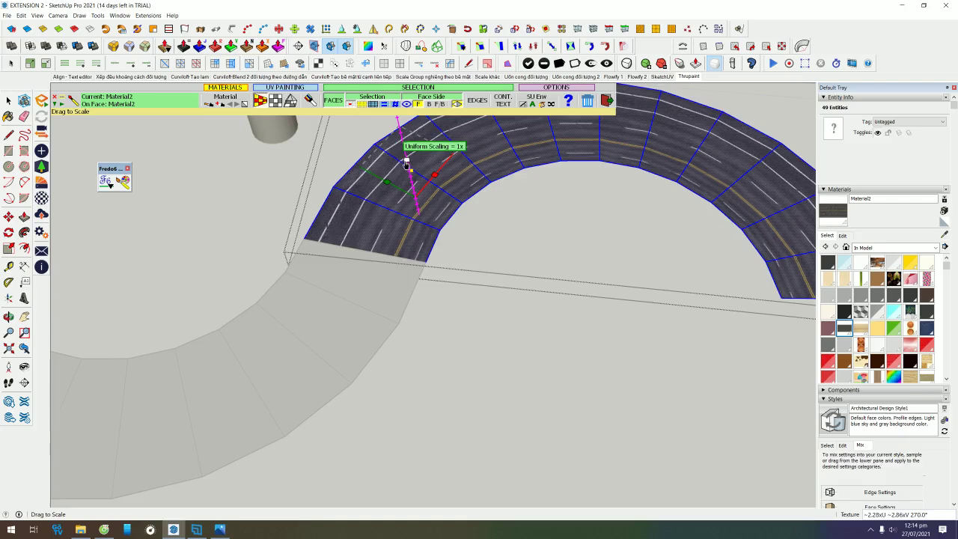
pyautogui.click(582, 318)
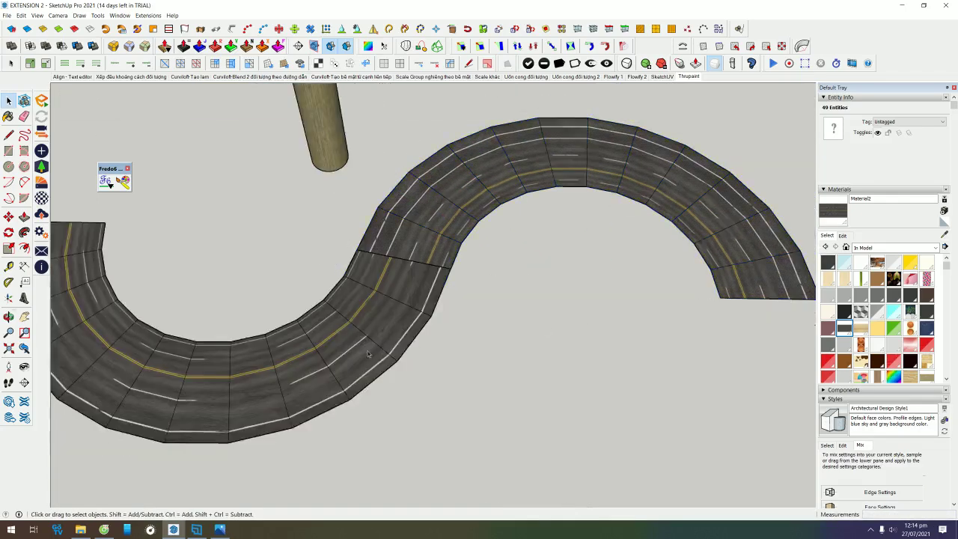
# - Zoom out and reframe the view on the cylinder and the imported morillas_web image
pyautogui.click(429, 261)
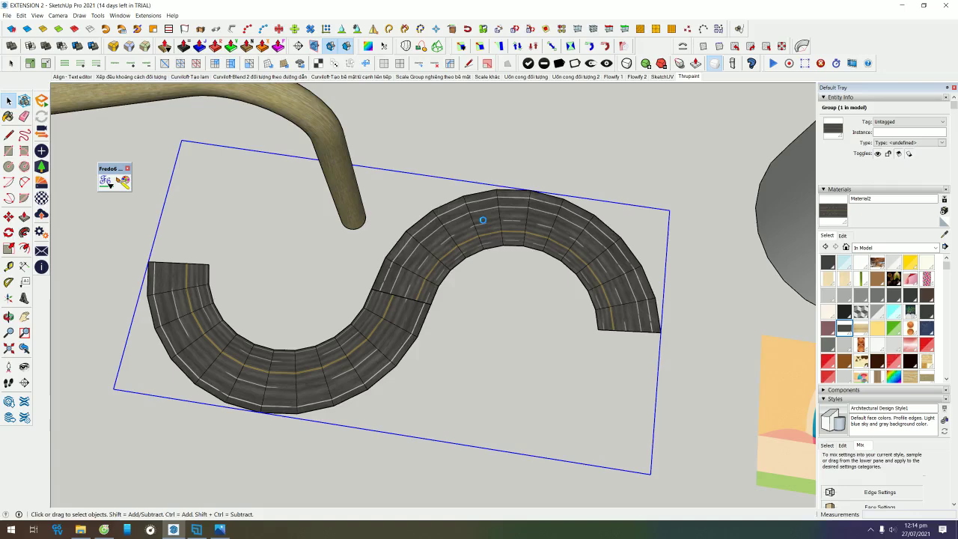
pyautogui.moveTo(483, 220); pyautogui.dragTo(488, 223, button='middle')
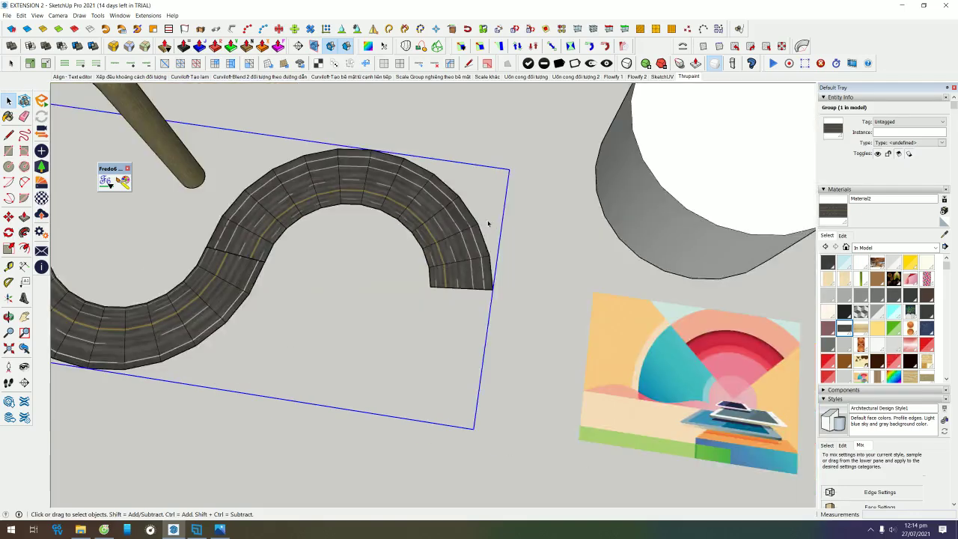
pyautogui.moveTo(467, 299)
pyautogui.mouseDown(button='middle')
pyautogui.moveTo(530, 187)
pyautogui.moveTo(555, 170)
pyautogui.mouseUp(button='middle')
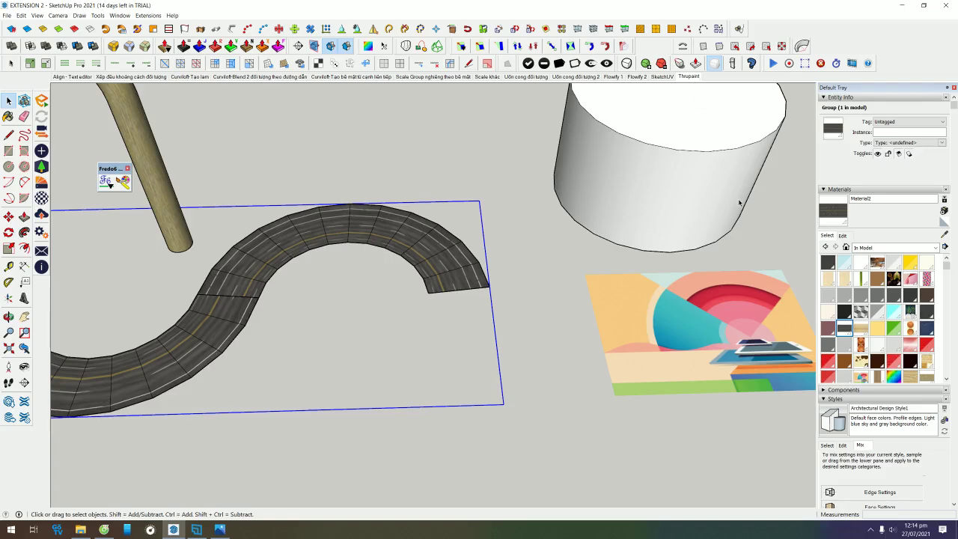
pyautogui.scroll(-3, 374, 257)
pyautogui.scroll(-2, 352, 284)
pyautogui.scroll(-1, 238, 348)
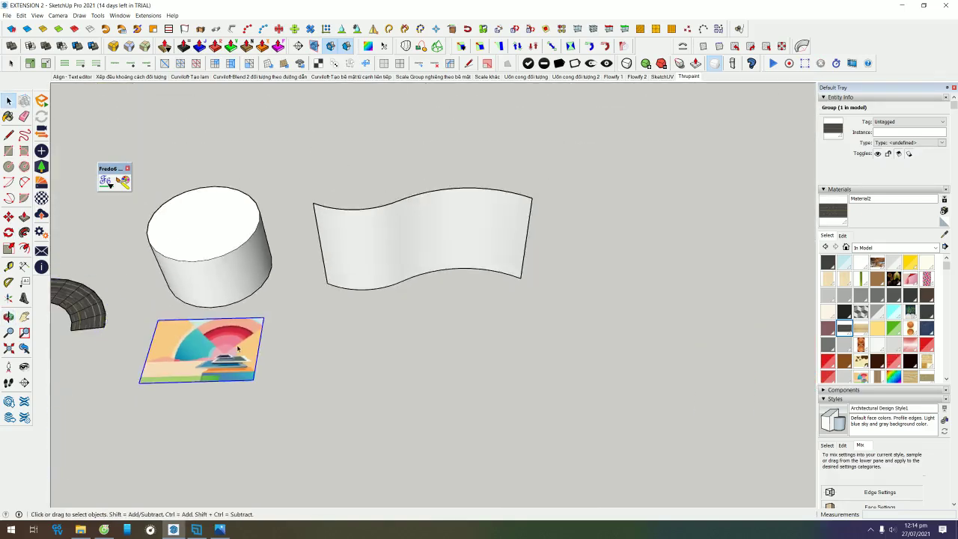
pyautogui.click(238, 348)
pyautogui.moveTo(238, 348)
pyautogui.mouseDown(button='middle')
pyautogui.moveTo(225, 272)
pyautogui.moveTo(344, 83)
pyautogui.mouseUp(button='middle')
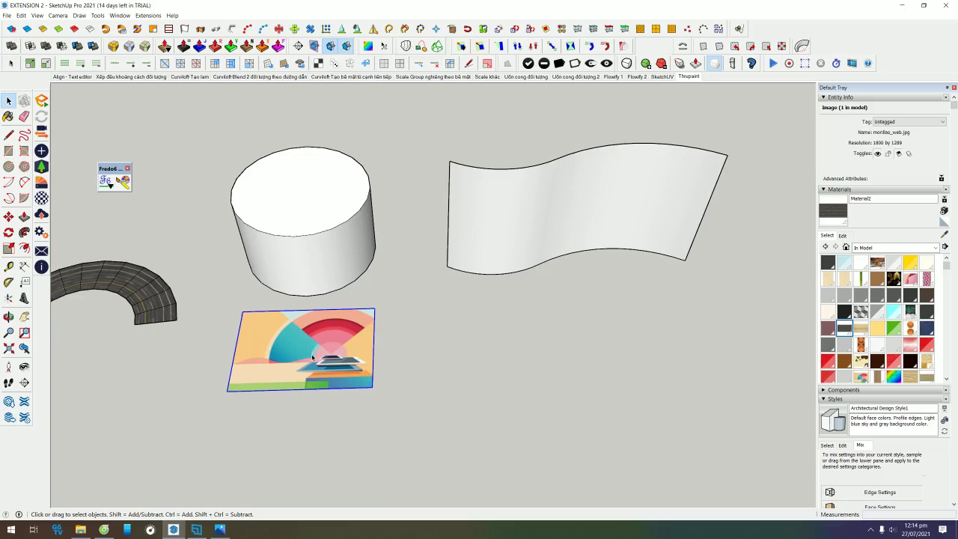
pyautogui.hotkey('ctrl', 'z')
# - Explode the imported morillas_web image into a plain textured face
pyautogui.doubleClick(336, 268)
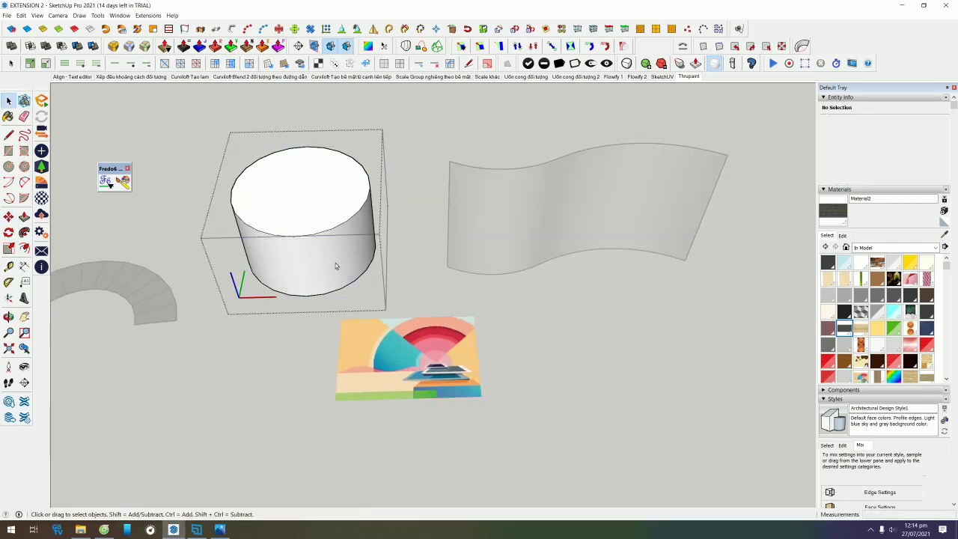
pyautogui.click(466, 359)
pyautogui.rightClick(421, 360)
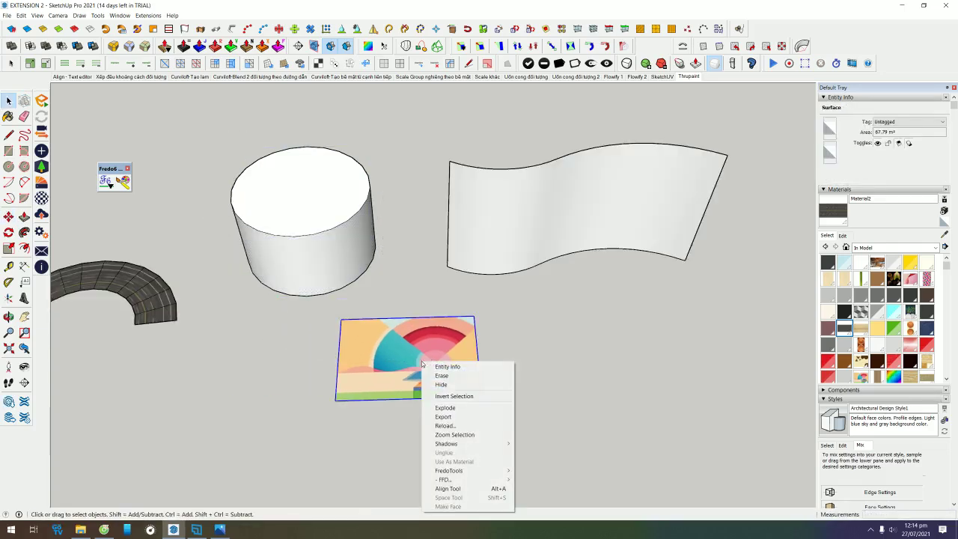
pyautogui.click(483, 407)
# - Paint the cylinder's side face with the sampled morillas_web image texture
pyautogui.press('b')
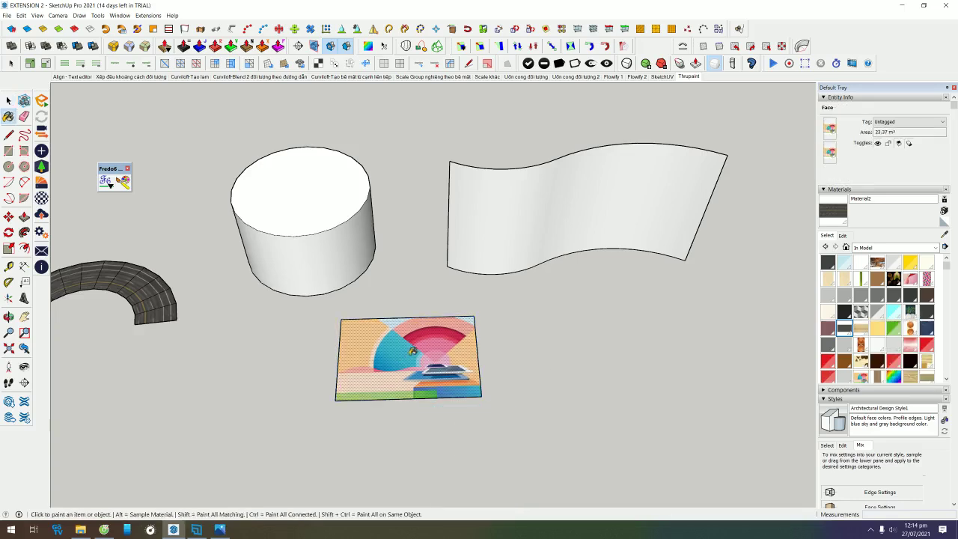
pyautogui.doubleClick(339, 257)
pyautogui.click(320, 262)
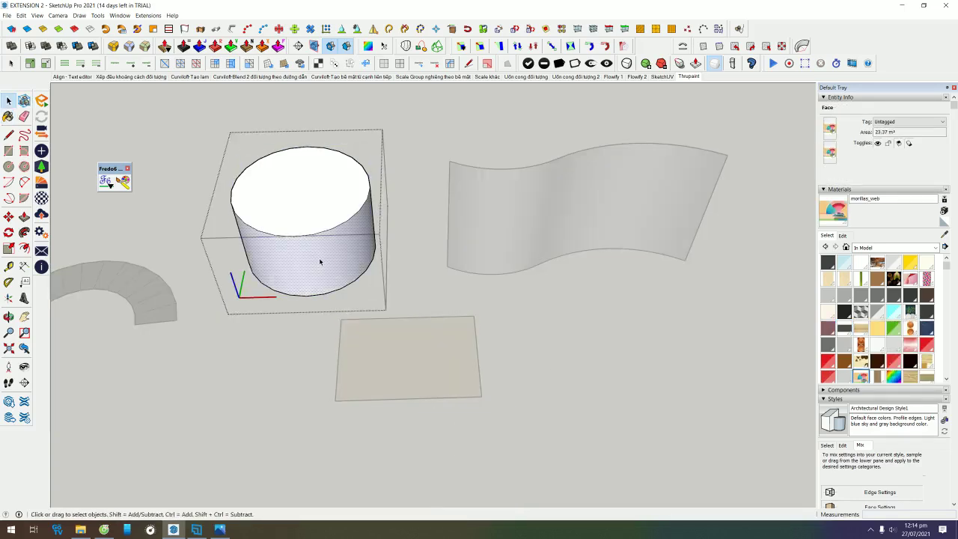
pyautogui.click(323, 254)
pyautogui.press('space')
pyautogui.click(425, 228)
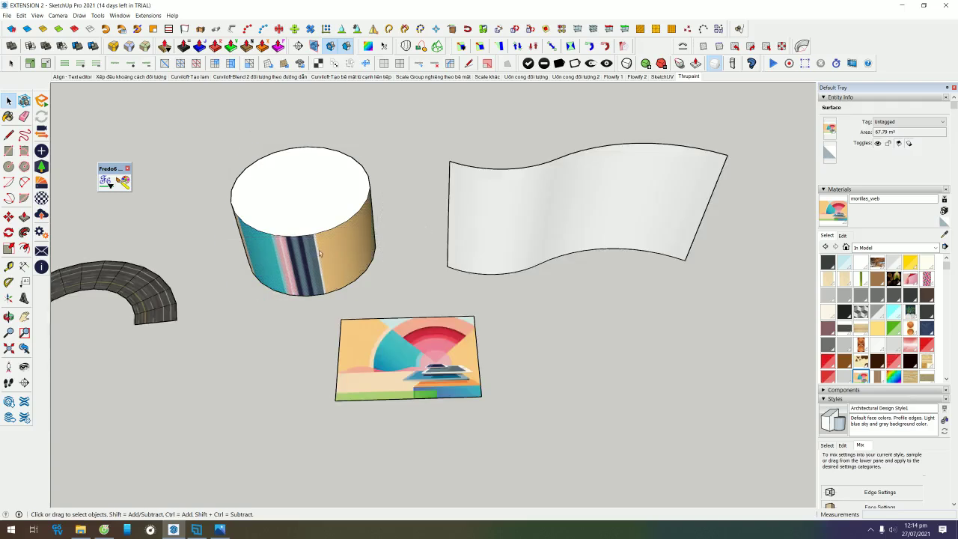
pyautogui.doubleClick(339, 252)
pyautogui.moveTo(339, 252); pyautogui.dragTo(406, 220, button='middle')
pyautogui.scroll(2, 374, 223)
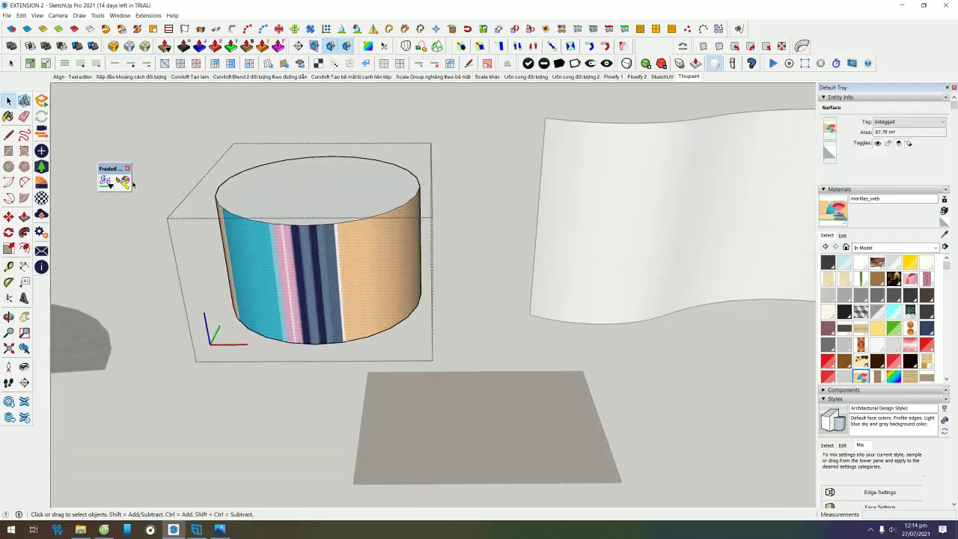
# - Repaint the cylinder side with ThruPaint, tile the image once and slide it into position
pyautogui.click(121, 180)
pyautogui.click(327, 276)
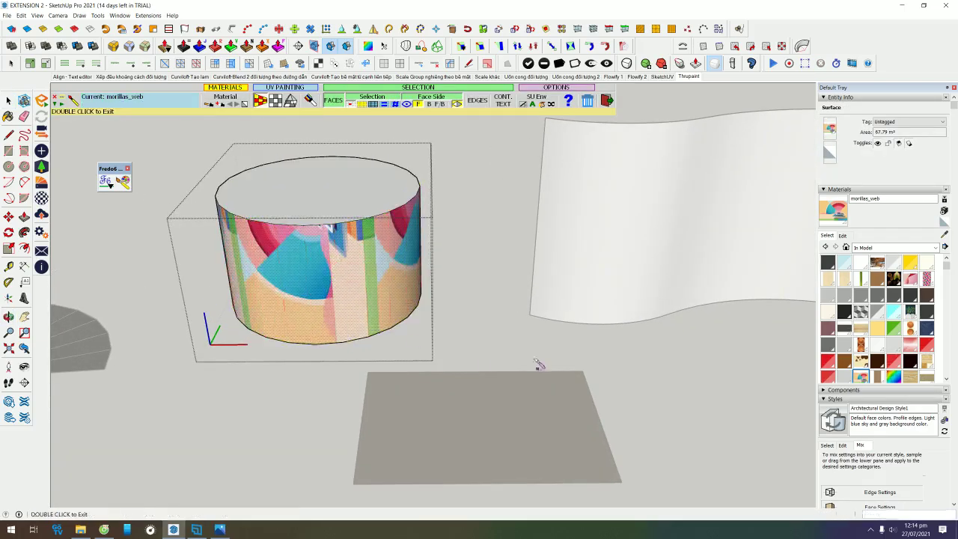
pyautogui.click(340, 275)
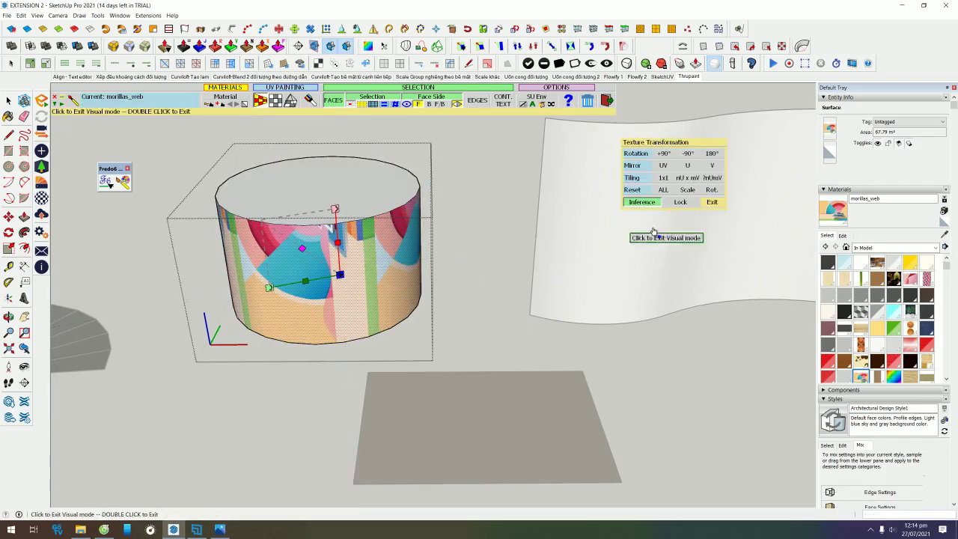
pyautogui.click(663, 177)
pyautogui.press('o')
pyautogui.moveTo(566, 178); pyautogui.dragTo(592, 277)
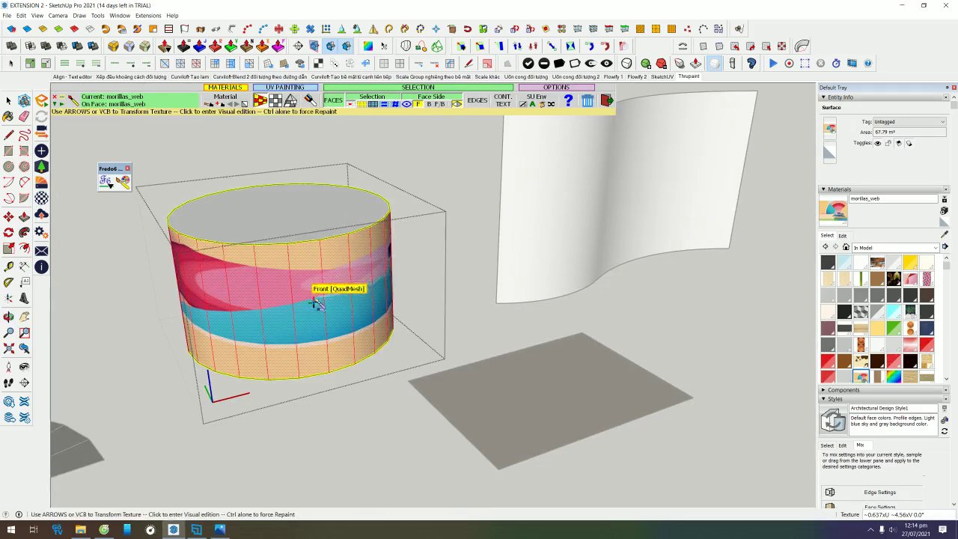
pyautogui.moveTo(316, 297); pyautogui.dragTo(336, 275)
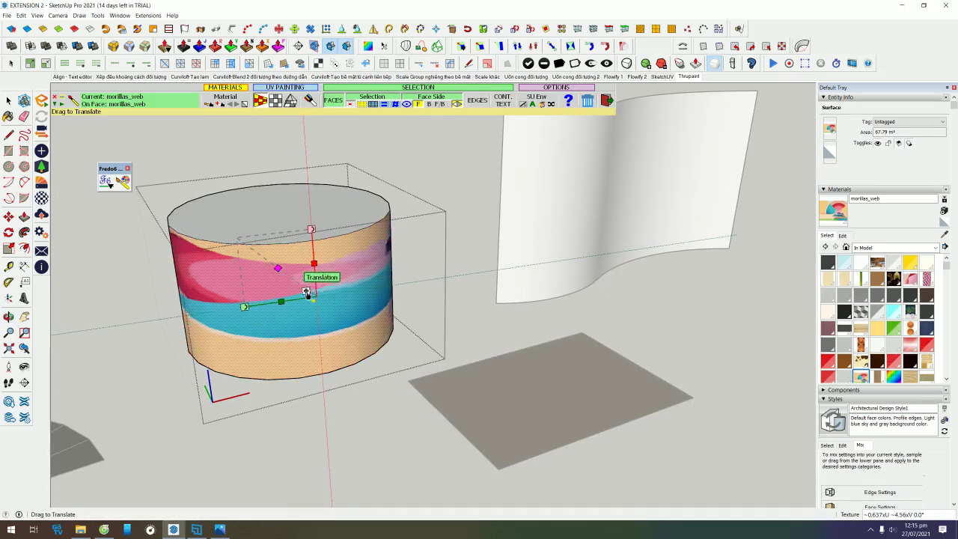
pyautogui.moveTo(337, 275); pyautogui.dragTo(311, 295)
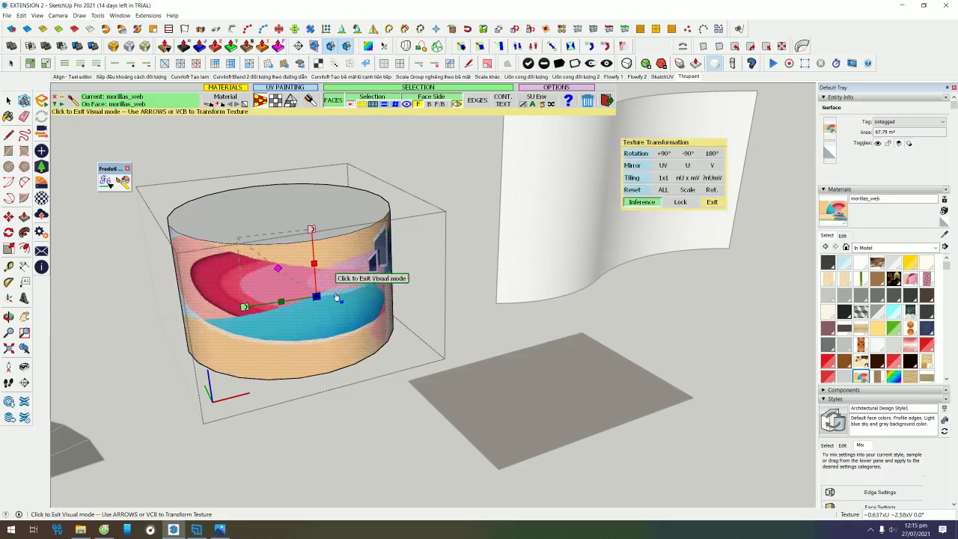
pyautogui.click(690, 178)
pyautogui.write('2X1')
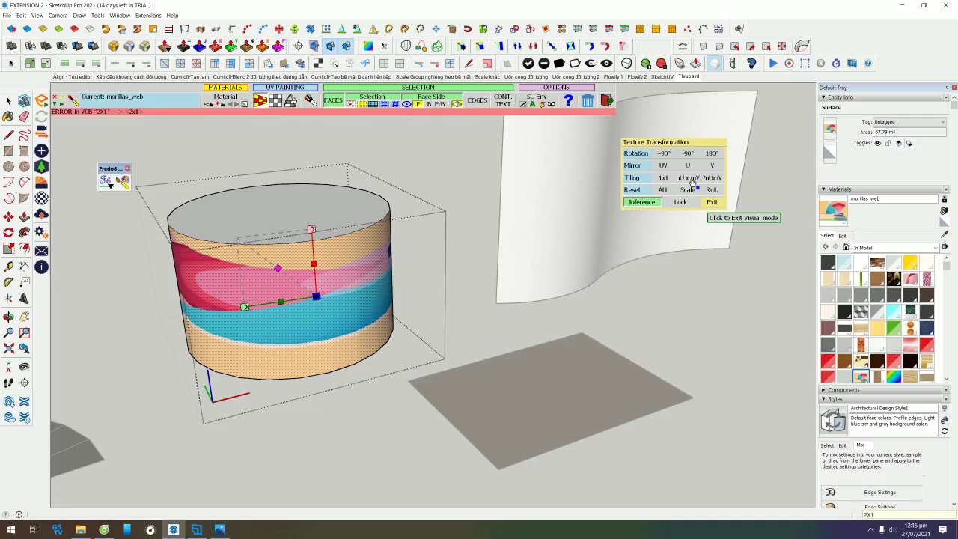
pyautogui.doubleClick(691, 181)
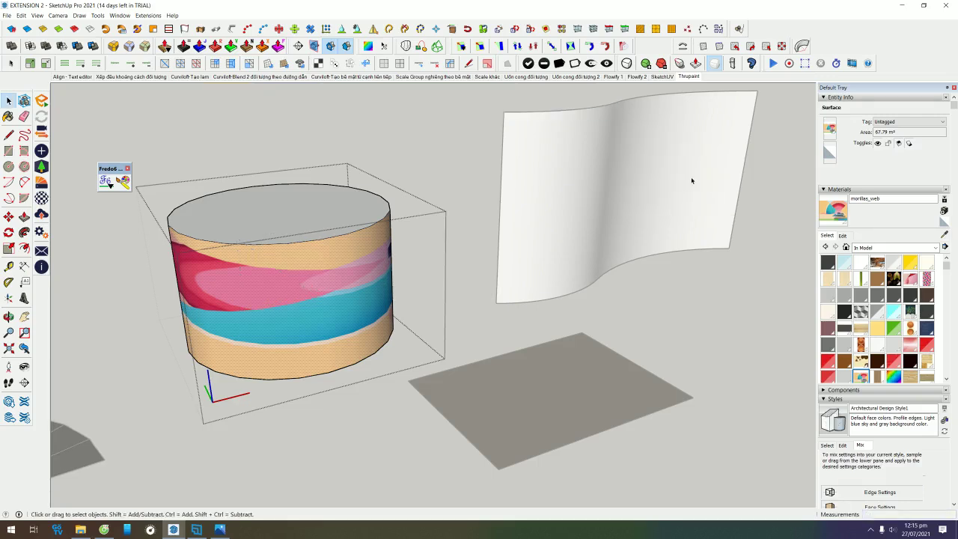
# - Scale the cylinder texture to about 0.76x, rotate it 90 degrees, reset 1x1 tiling and stretch it horizontally
pyautogui.click(264, 273)
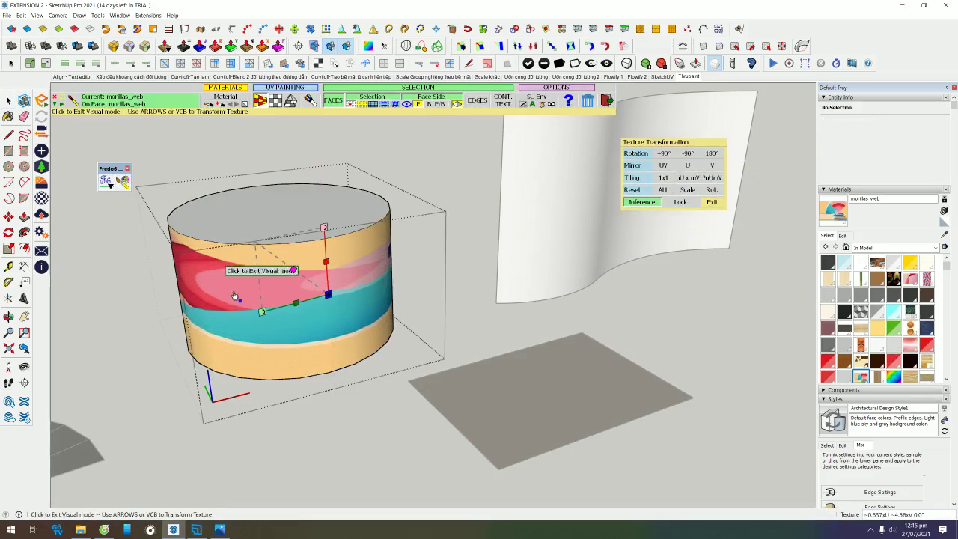
pyautogui.click(303, 306)
pyautogui.click(306, 306)
pyautogui.click(330, 300)
pyautogui.moveTo(322, 262)
pyautogui.mouseDown()
pyautogui.moveTo(303, 284)
pyautogui.moveTo(329, 299)
pyautogui.mouseUp()
pyautogui.scroll(2, 318, 329)
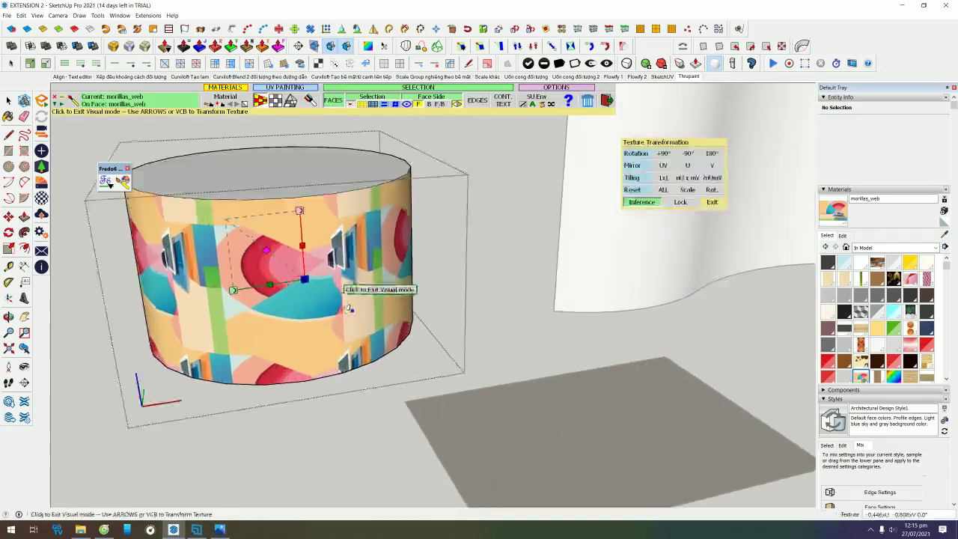
pyautogui.click(665, 155)
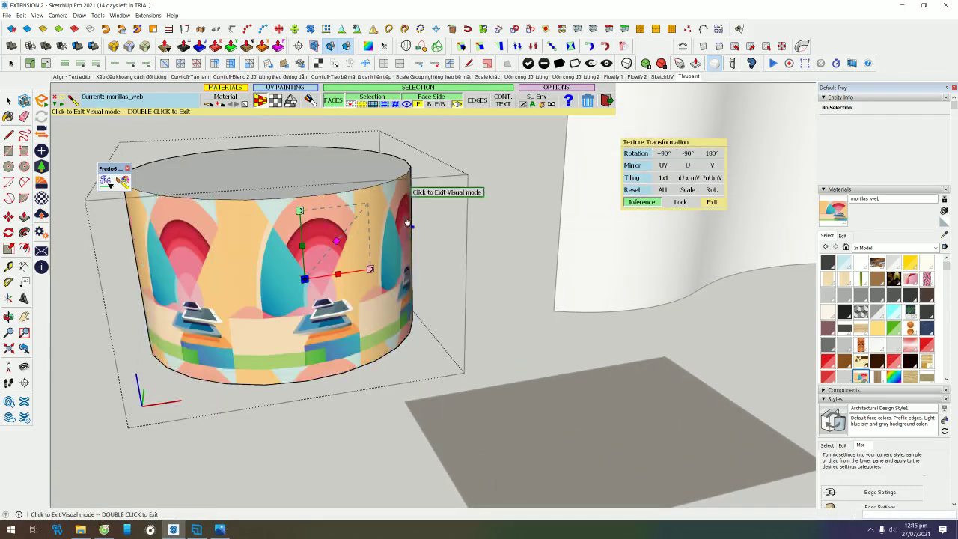
pyautogui.click(663, 178)
pyautogui.moveTo(335, 277)
pyautogui.mouseDown()
pyautogui.moveTo(289, 283)
pyautogui.moveTo(305, 282)
pyautogui.mouseUp()
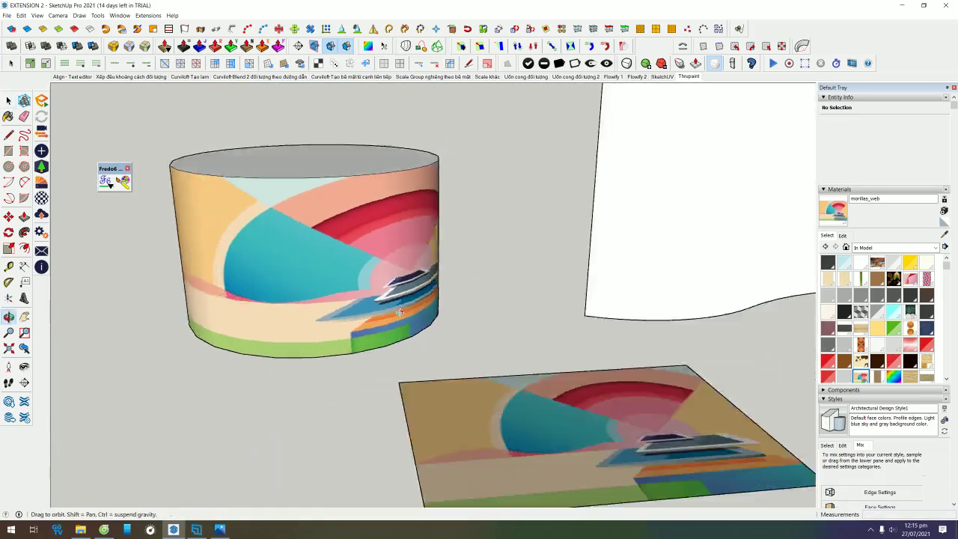
pyautogui.moveTo(400, 312)
pyautogui.mouseDown()
pyautogui.moveTo(284, 362)
pyautogui.moveTo(489, 296)
pyautogui.moveTo(368, 397)
pyautogui.moveTo(534, 375)
pyautogui.moveTo(627, 284)
pyautogui.mouseUp()
pyautogui.press('space')
# - Paint the wavy surface with the morillas_web texture using ThruPaint's QuadMesh UV mapping
pyautogui.click(669, 288)
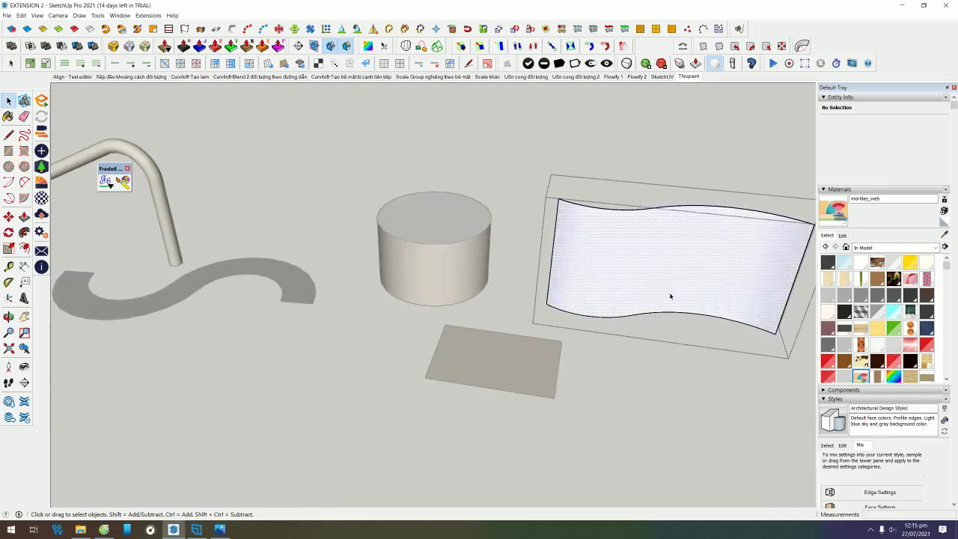
pyautogui.click(123, 181)
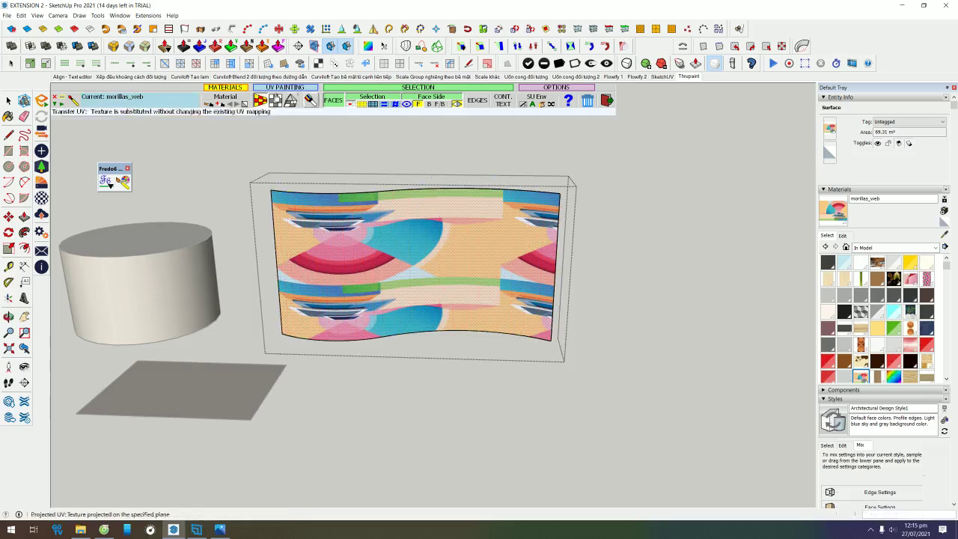
pyautogui.click(259, 102)
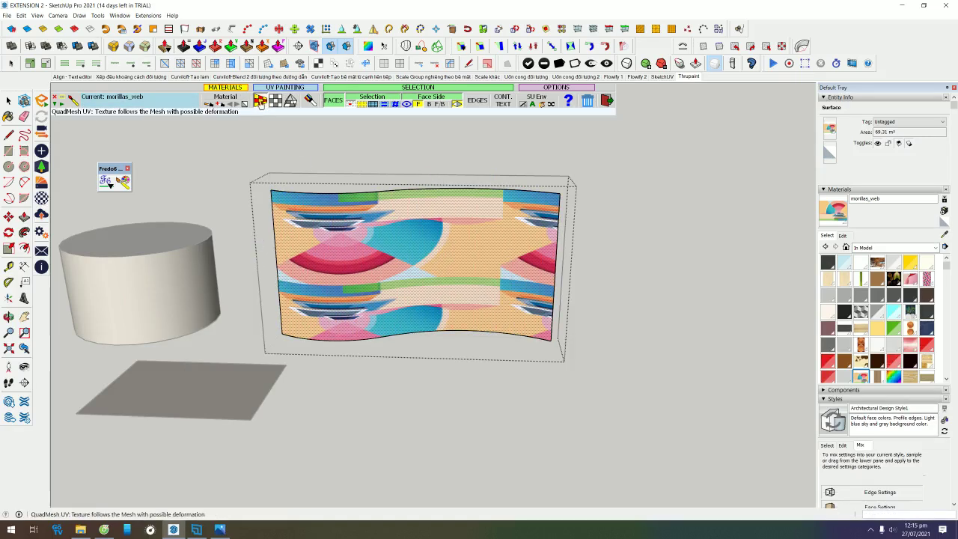
pyautogui.click(275, 102)
pyautogui.click(374, 225)
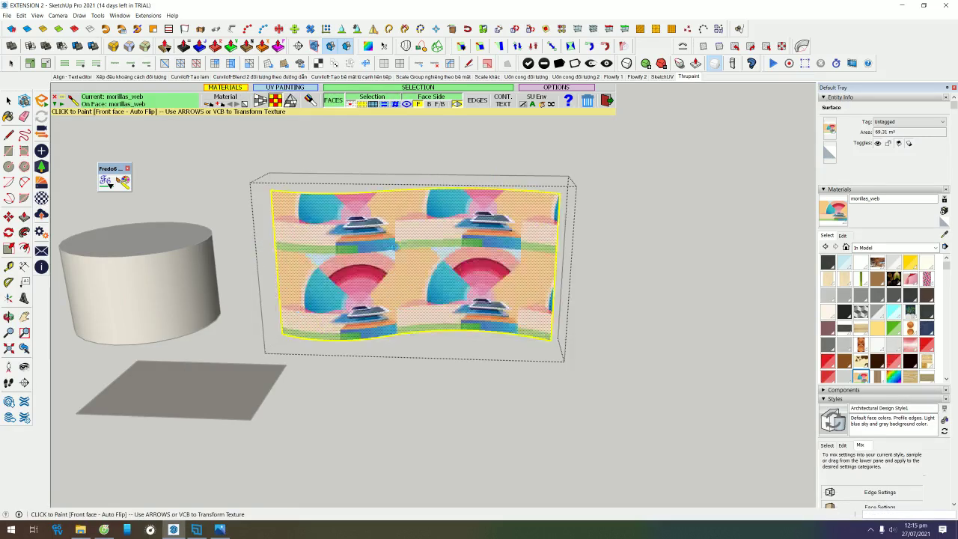
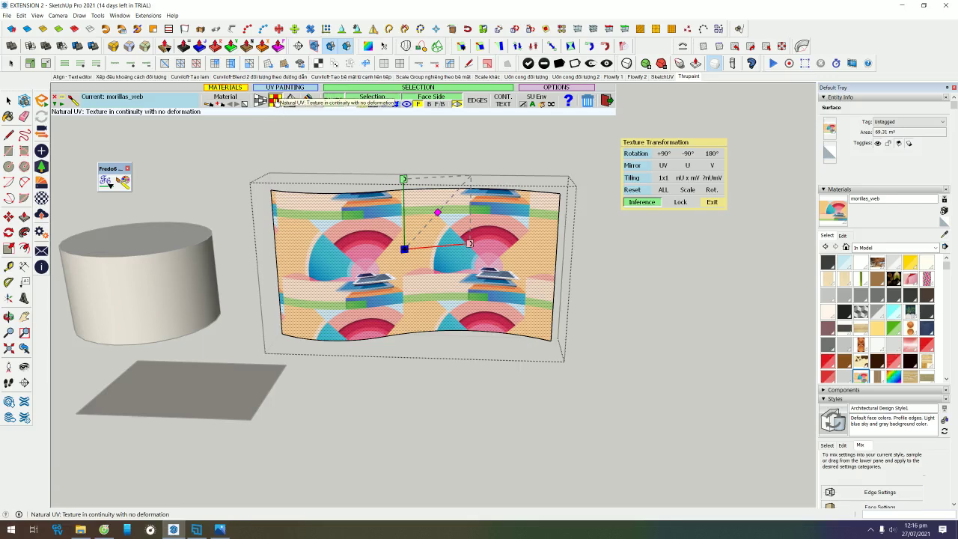
# - Give the curved panel's morillas_web texture Natural UV mapping, Tiling 1x1 and a 0.9x scale
pyautogui.click(276, 101)
pyautogui.moveTo(404, 247); pyautogui.dragTo(423, 283)
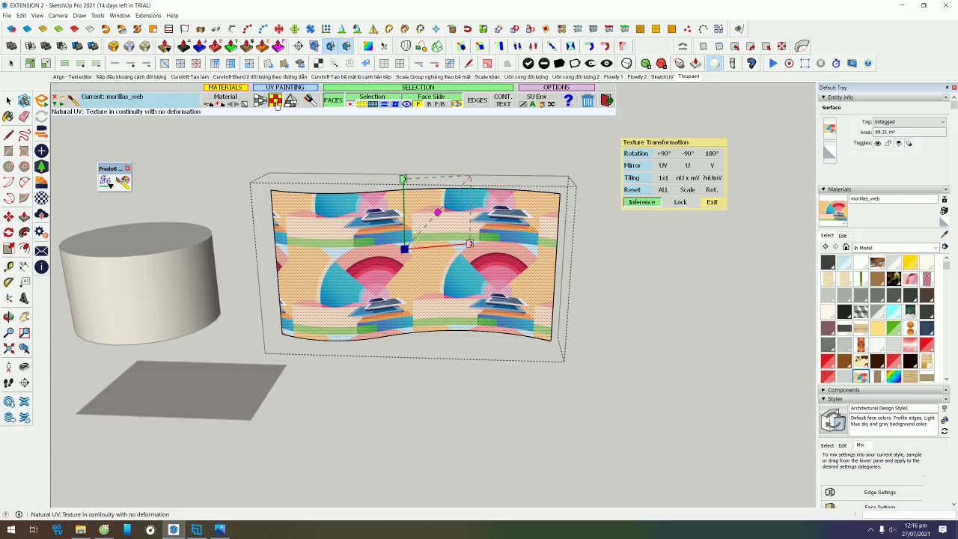
pyautogui.click(455, 202)
pyautogui.click(440, 208)
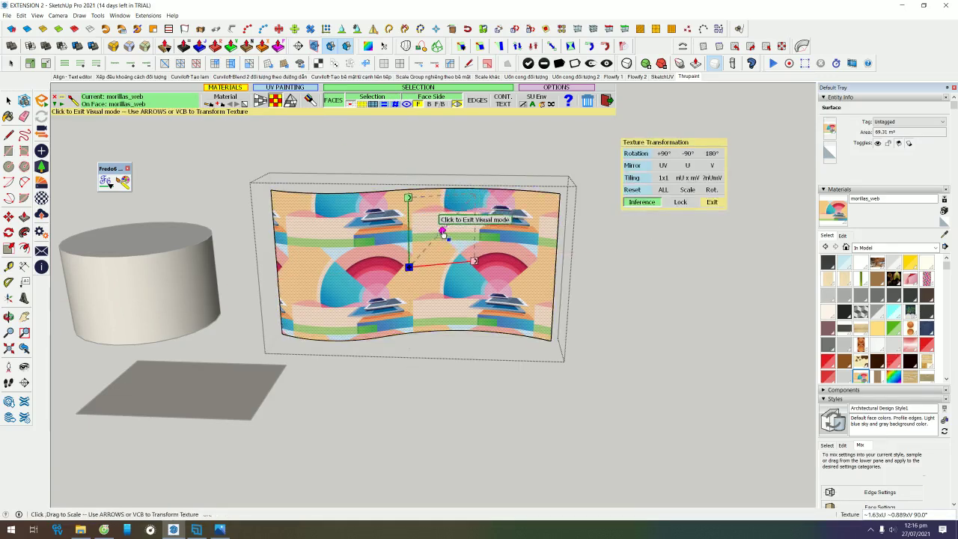
pyautogui.moveTo(443, 234); pyautogui.dragTo(517, 145)
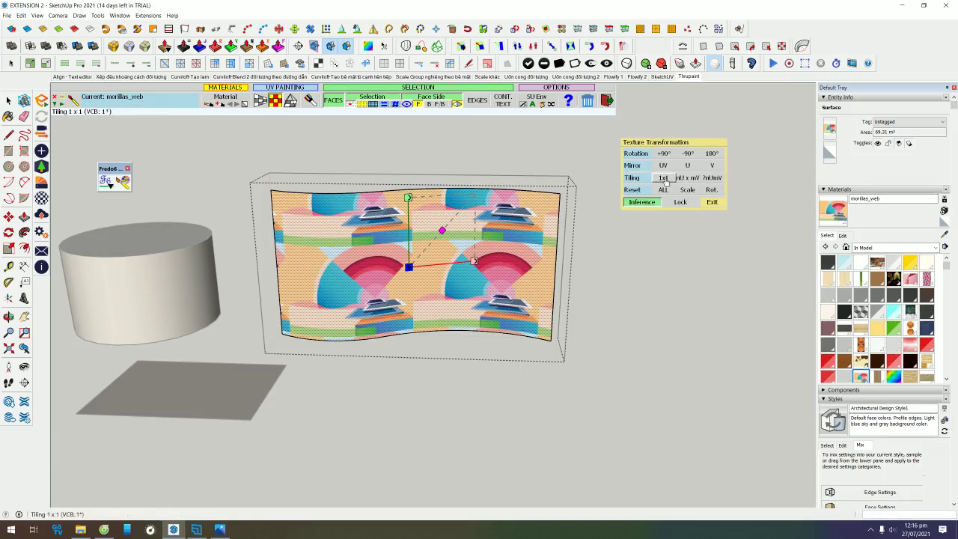
pyautogui.click(663, 178)
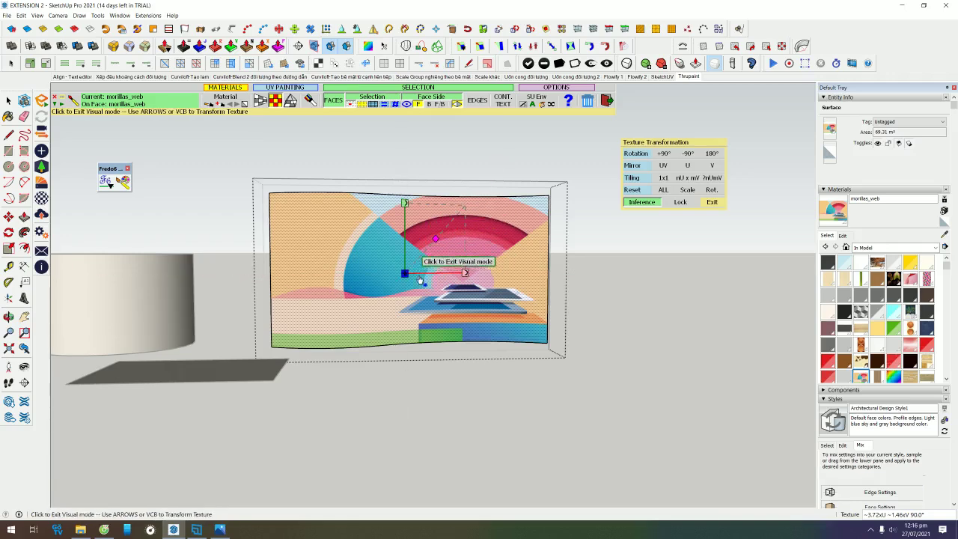
pyautogui.moveTo(442, 238)
pyautogui.mouseDown()
pyautogui.moveTo(433, 244)
pyautogui.moveTo(439, 235)
pyautogui.mouseUp()
pyautogui.moveTo(620, 246)
pyautogui.mouseDown(button='middle')
pyautogui.moveTo(554, 291)
pyautogui.moveTo(631, 327)
pyautogui.mouseUp(button='middle')
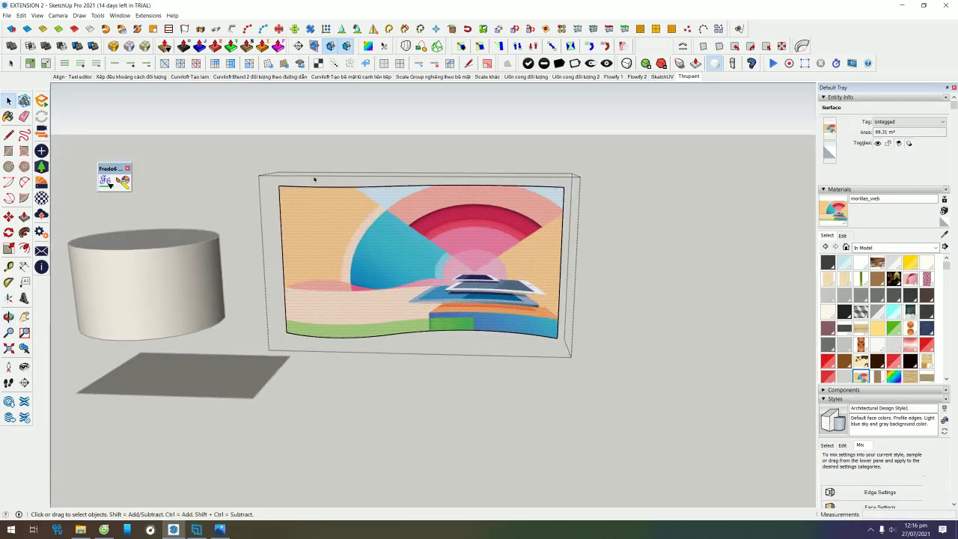
# - Repaint the curved panel with Projected UV mapping from the camera plane in ThruPaint
pyautogui.click(125, 181)
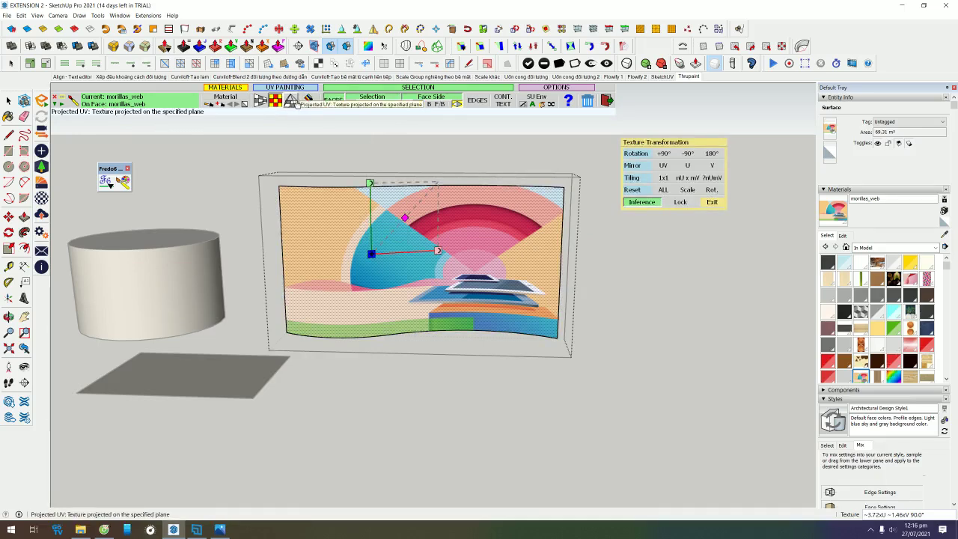
pyautogui.moveTo(397, 253)
pyautogui.mouseDown(button='middle')
pyautogui.moveTo(588, 256)
pyautogui.moveTo(559, 301)
pyautogui.moveTo(391, 277)
pyautogui.mouseUp(button='middle')
pyautogui.click(559, 300)
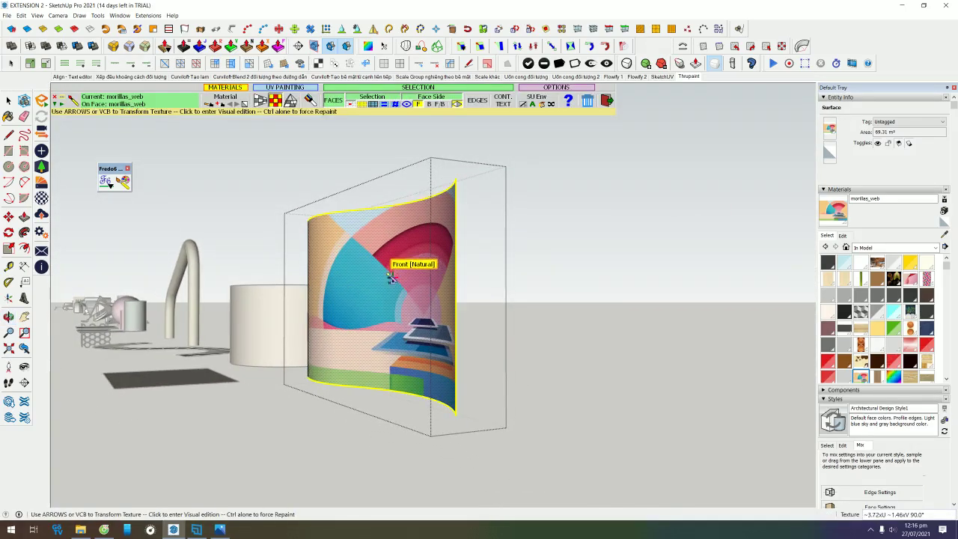
pyautogui.click(391, 277)
pyautogui.press('Tab')
pyautogui.press('Tab')
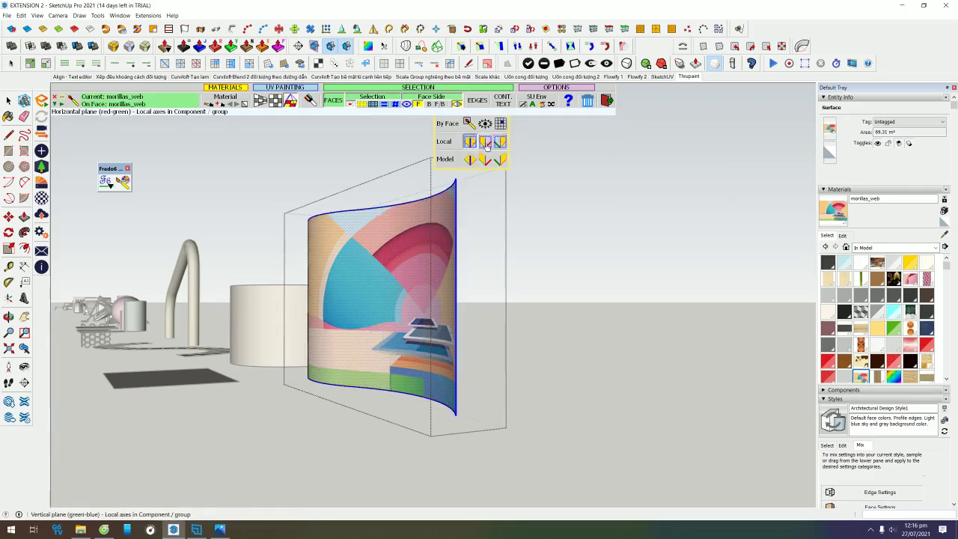
pyautogui.click(485, 142)
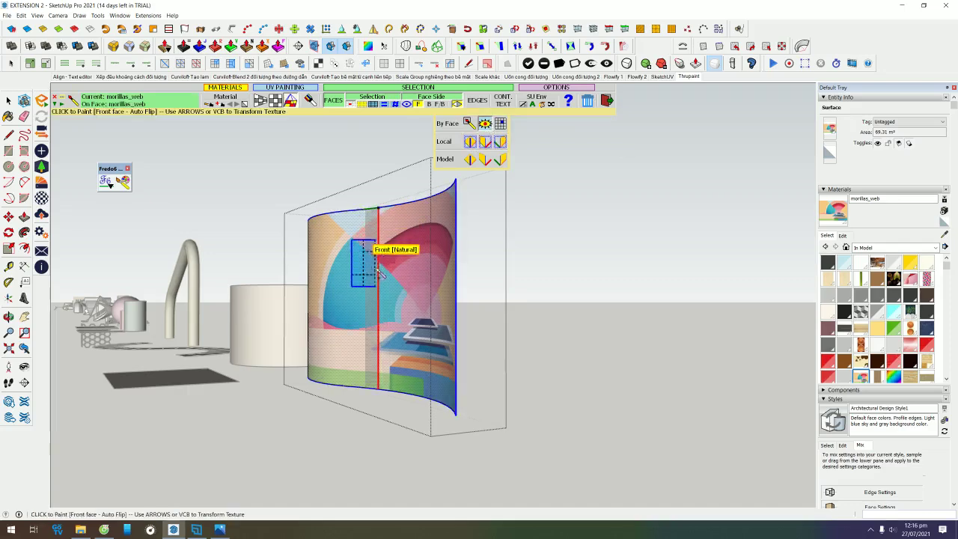
pyautogui.click(485, 123)
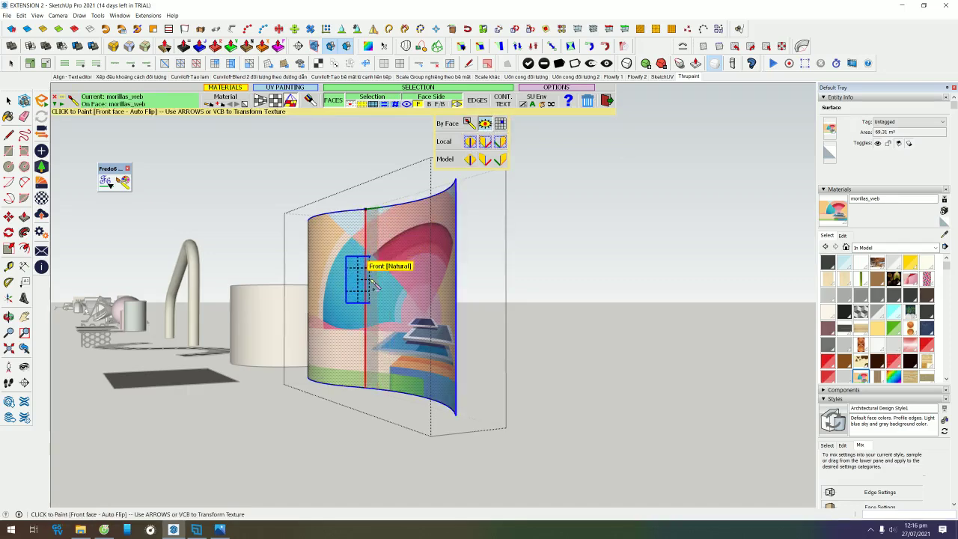
pyautogui.click(370, 279)
pyautogui.press('space')
# - Switch the panel texture back to Natural UV and shift the pattern into place
pyautogui.moveTo(401, 327); pyautogui.dragTo(531, 366, button='middle')
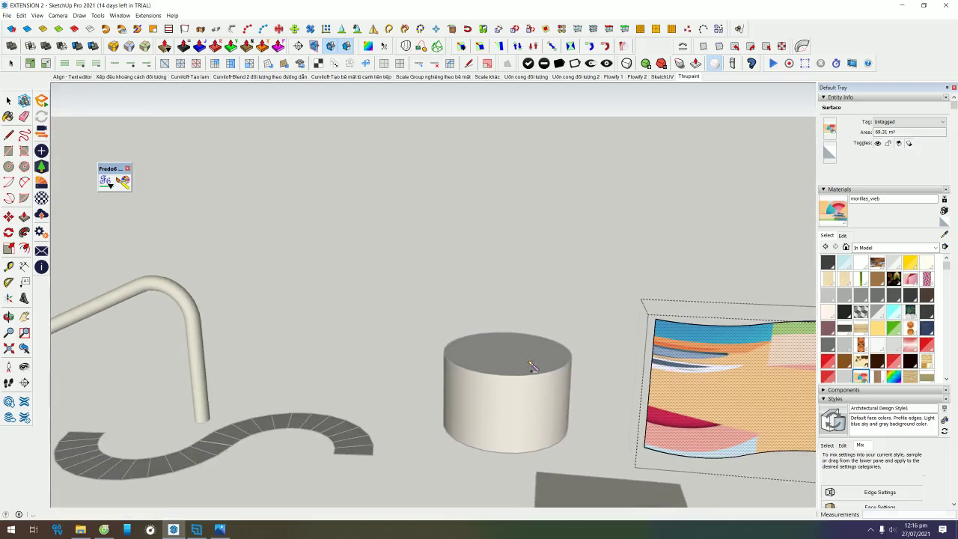
pyautogui.moveTo(713, 372)
pyautogui.mouseDown(button='middle')
pyautogui.moveTo(396, 280)
pyautogui.moveTo(491, 359)
pyautogui.moveTo(487, 338)
pyautogui.moveTo(395, 264)
pyautogui.mouseUp(button='middle')
pyautogui.moveTo(342, 182); pyautogui.dragTo(387, 231, button='middle')
pyautogui.press('space')
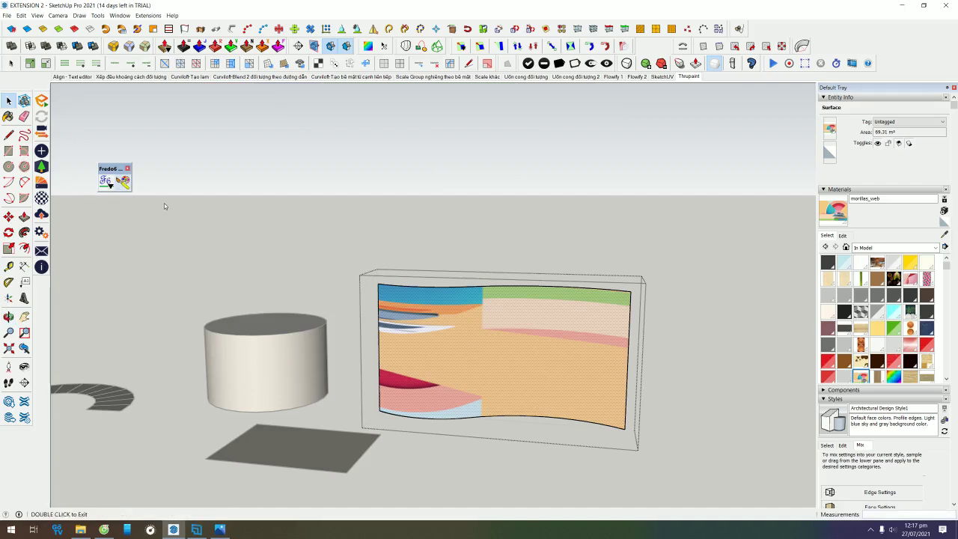
pyautogui.press('t')
pyautogui.click(283, 103)
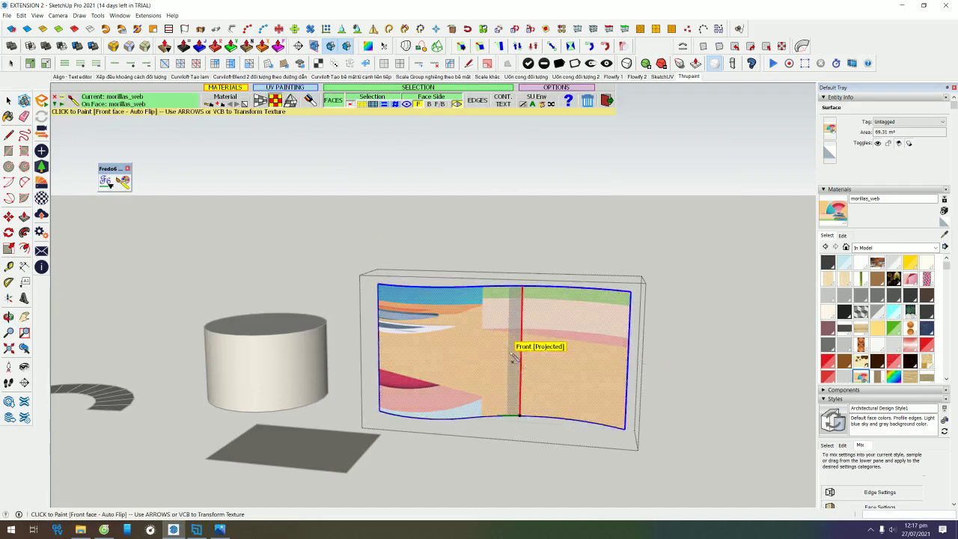
pyautogui.click(500, 352)
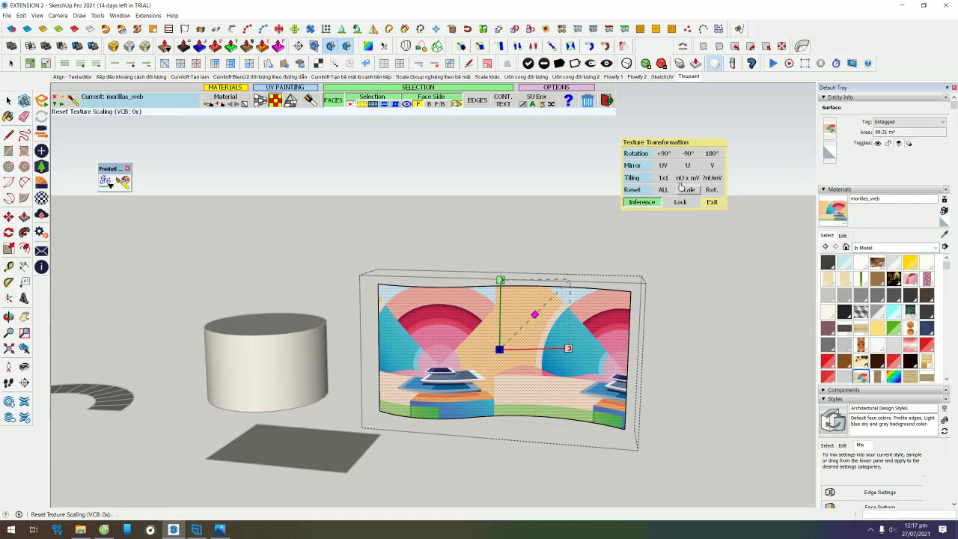
pyautogui.moveTo(509, 342); pyautogui.dragTo(479, 385)
pyautogui.moveTo(479, 386); pyautogui.dragTo(479, 386, button='middle')
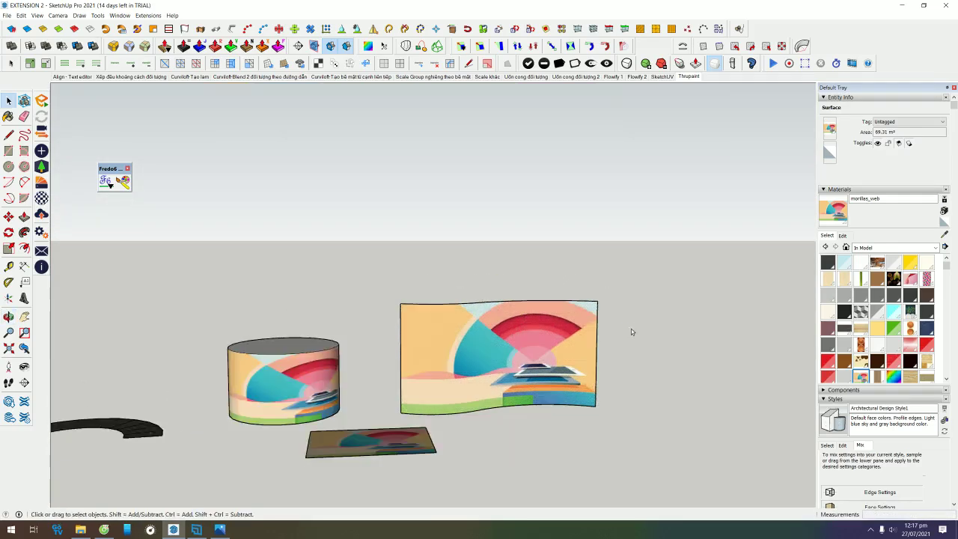
# - Orbit and zoom toward the mesh and textured panels, selecting the slatted mesh group
pyautogui.scroll(-3, 325, 340)
pyautogui.moveTo(247, 272)
pyautogui.mouseDown(button='middle')
pyautogui.moveTo(412, 224)
pyautogui.moveTo(522, 224)
pyautogui.mouseUp(button='middle')
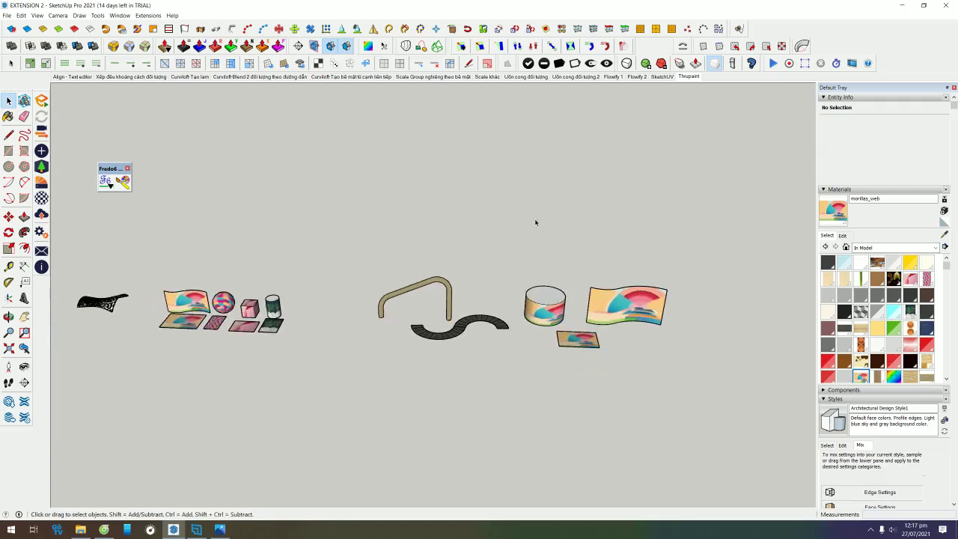
pyautogui.scroll(-1, 563, 211)
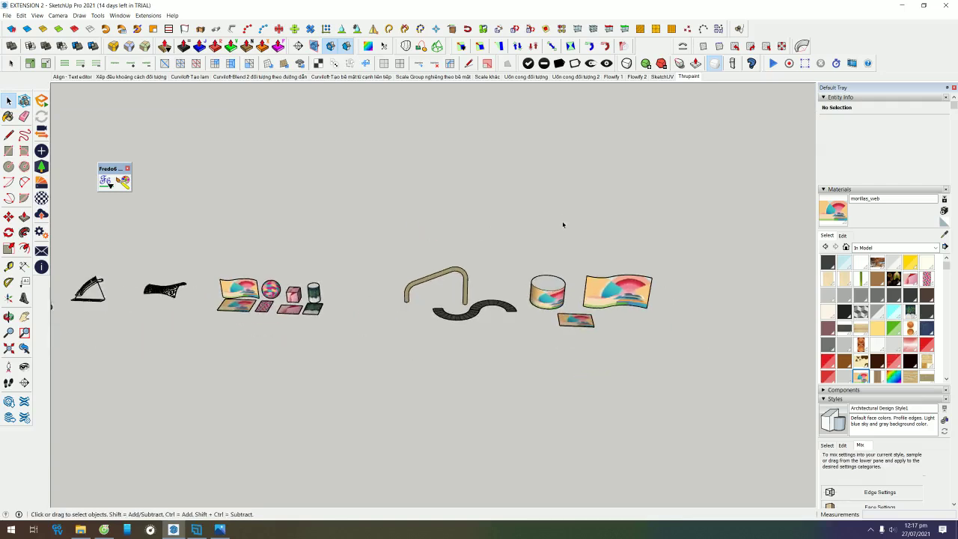
pyautogui.scroll(-1, 562, 221)
pyautogui.moveTo(321, 221)
pyautogui.mouseDown(button='middle')
pyautogui.moveTo(494, 248)
pyautogui.moveTo(285, 257)
pyautogui.moveTo(310, 327)
pyautogui.mouseUp(button='middle')
pyautogui.moveTo(669, 318); pyautogui.dragTo(532, 318, button='middle')
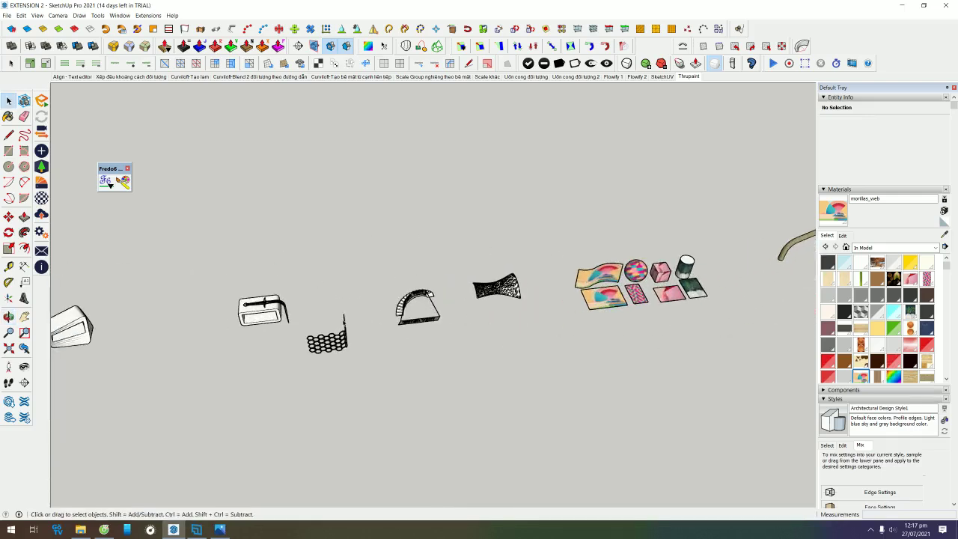
pyautogui.scroll(3, 452, 339)
pyautogui.scroll(3, 431, 328)
pyautogui.moveTo(603, 272)
pyautogui.mouseDown(button='middle')
pyautogui.moveTo(297, 346)
pyautogui.moveTo(652, 298)
pyautogui.moveTo(267, 229)
pyautogui.mouseUp(button='middle')
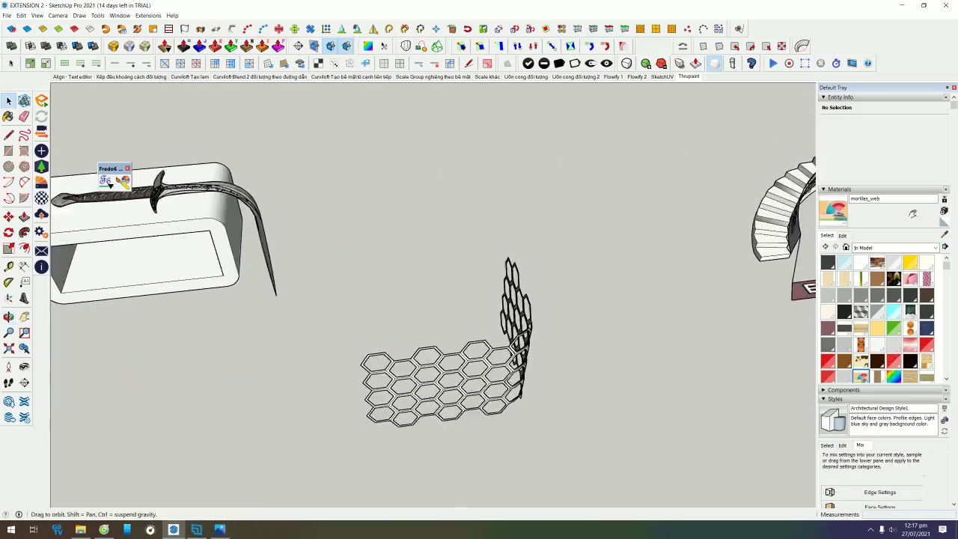
pyautogui.scroll(-3, 427, 275)
pyautogui.scroll(3, 427, 275)
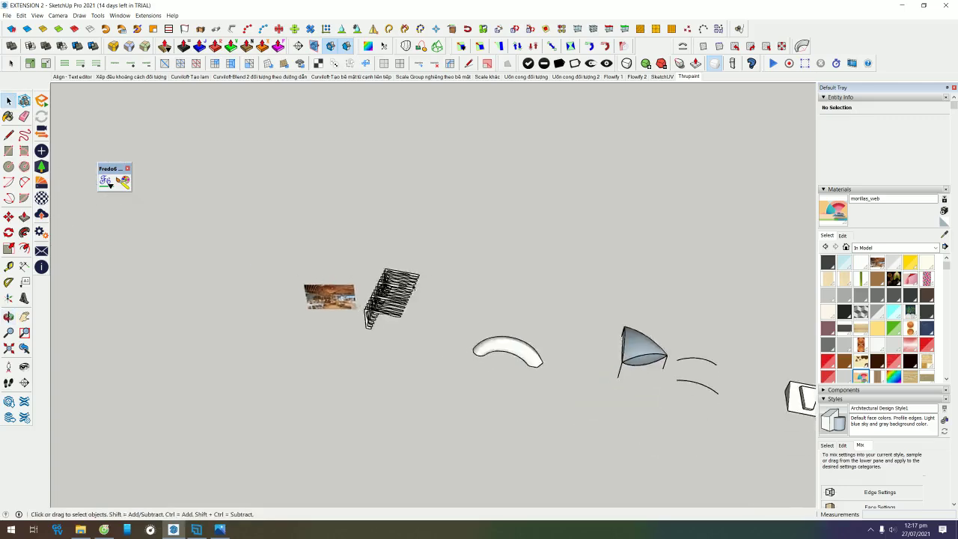
pyautogui.scroll(3, 427, 274)
pyautogui.click(393, 341)
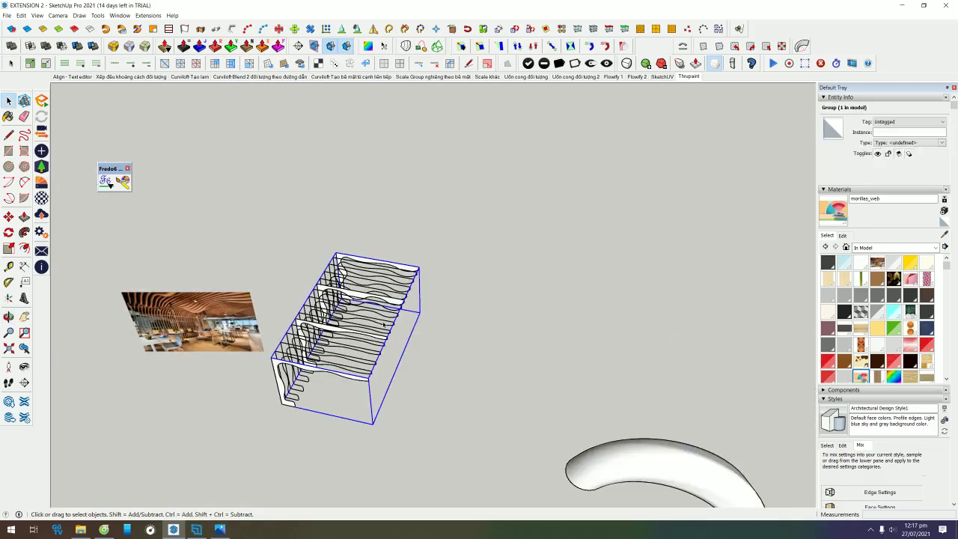
pyautogui.scroll(-3, 534, 325)
pyautogui.scroll(-3, 327, 224)
pyautogui.scroll(-3, 683, 309)
# - Orbit past the S-shaped road, hexagon mesh and arch to centre the wavy slat panels
pyautogui.moveTo(684, 309)
pyautogui.mouseDown(button='middle')
pyautogui.moveTo(660, 240)
pyautogui.moveTo(641, 237)
pyautogui.moveTo(594, 293)
pyautogui.moveTo(592, 278)
pyautogui.moveTo(324, 399)
pyautogui.moveTo(363, 380)
pyautogui.moveTo(612, 192)
pyautogui.mouseUp(button='middle')
pyautogui.scroll(3, 610, 391)
pyautogui.click(700, 348)
pyautogui.scroll(3, 705, 367)
pyautogui.scroll(1, 403, 367)
pyautogui.scroll(-3, 402, 366)
pyautogui.moveTo(403, 367); pyautogui.dragTo(347, 338, button='middle')
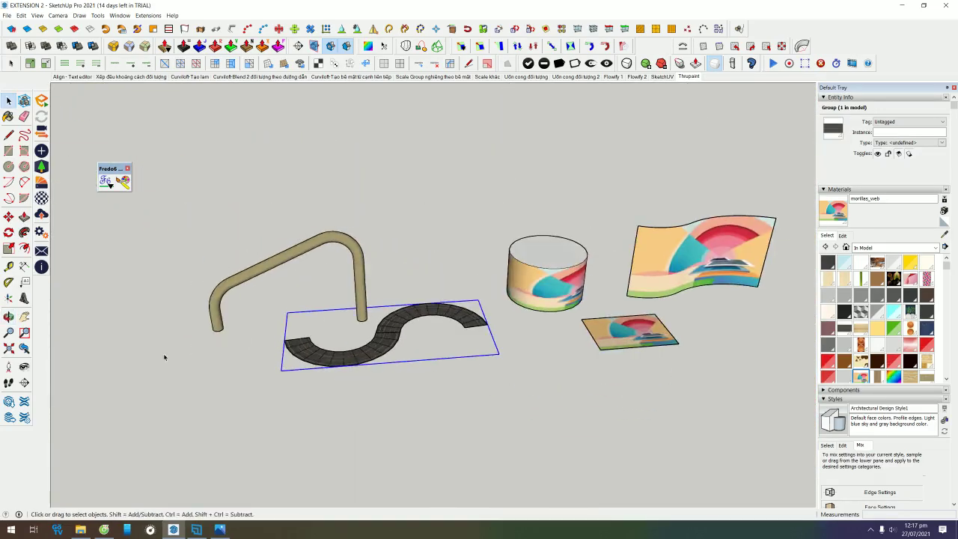
pyautogui.moveTo(164, 357); pyautogui.dragTo(467, 306, button='middle')
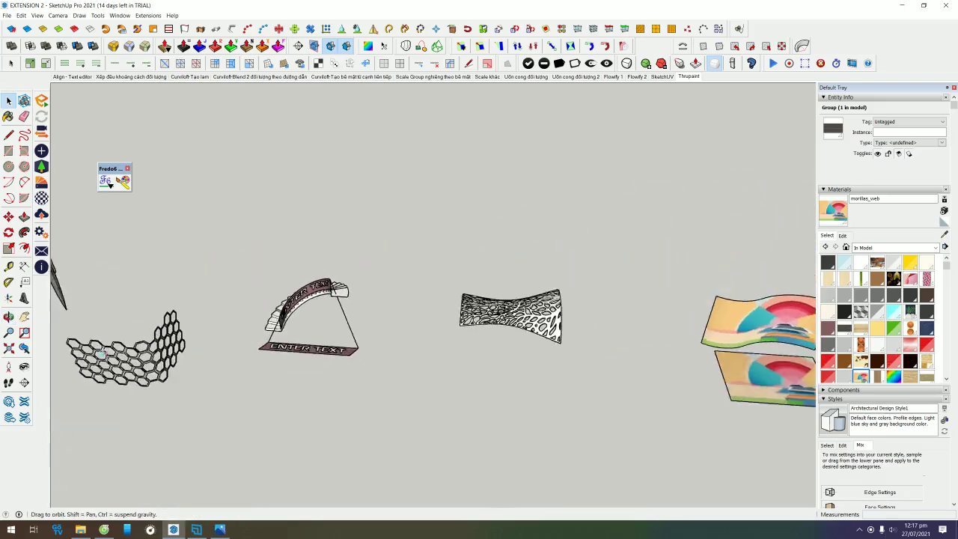
pyautogui.moveTo(520, 336); pyautogui.dragTo(118, 182, button='middle')
pyautogui.moveTo(573, 307)
pyautogui.mouseDown(button='middle')
pyautogui.moveTo(172, 258)
pyautogui.moveTo(652, 297)
pyautogui.mouseUp(button='middle')
pyautogui.moveTo(173, 322); pyautogui.dragTo(353, 325, button='middle')
pyautogui.moveTo(224, 318); pyautogui.dragTo(449, 318, button='middle')
pyautogui.scroll(3, 509, 311)
pyautogui.click(503, 304)
# - Open the wavy slat group for editing and inspect one of its curves
pyautogui.click(498, 305)
pyautogui.doubleClick(500, 306)
pyautogui.click(501, 307)
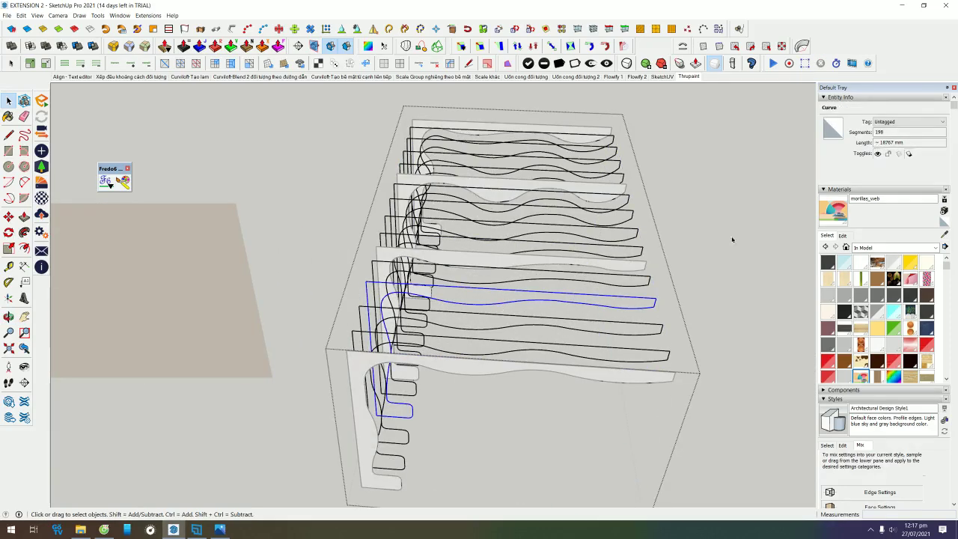
pyautogui.press('Escape')
pyautogui.moveTo(517, 284); pyautogui.dragTo(458, 293, button='middle')
pyautogui.click(706, 367)
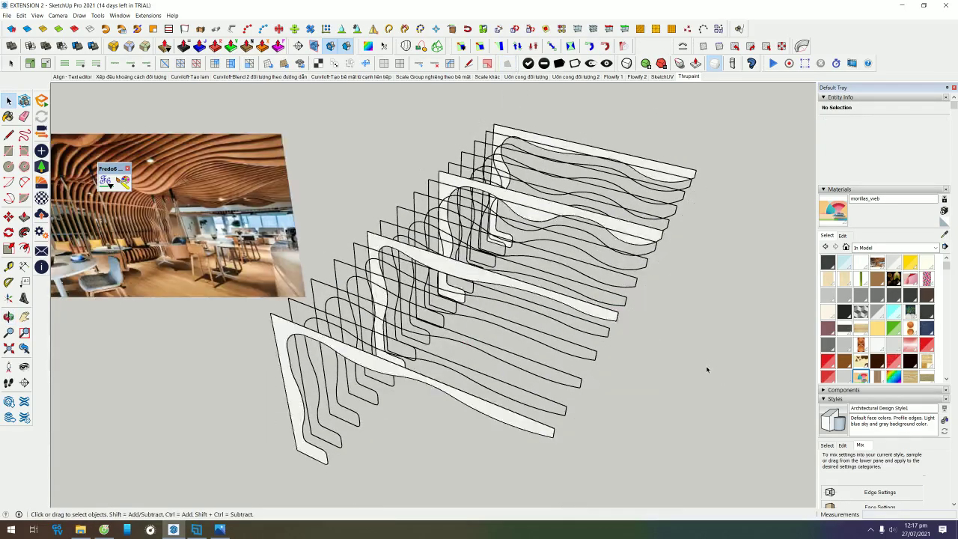
# - Select the whole wave piece as one group and move over to the capsule car shapes
pyautogui.moveTo(488, 315); pyautogui.dragTo(402, 256, button='middle')
pyautogui.scroll(-3, 400, 242)
pyautogui.moveTo(430, 263); pyautogui.dragTo(378, 171)
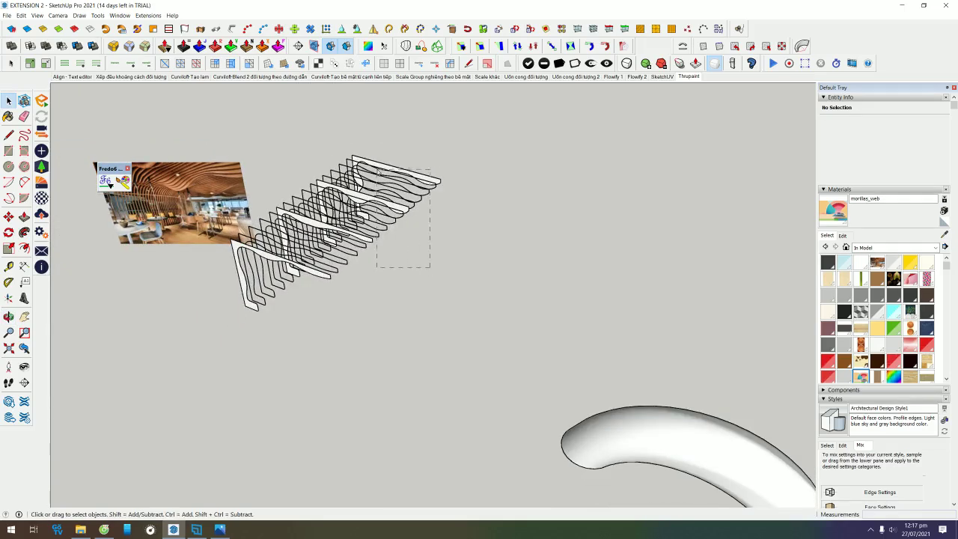
pyautogui.click(427, 194)
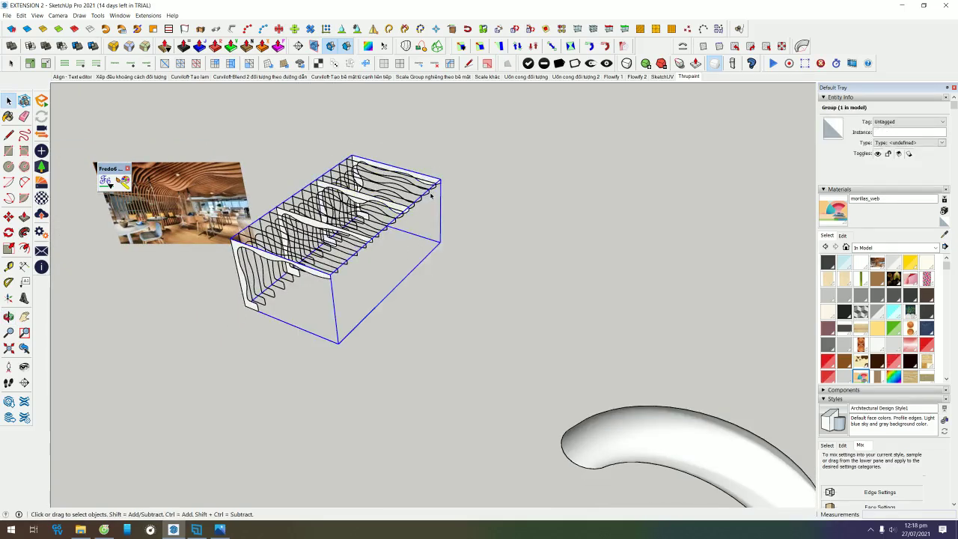
pyautogui.moveTo(243, 339)
pyautogui.mouseDown(button='middle')
pyautogui.moveTo(689, 442)
pyautogui.moveTo(387, 336)
pyautogui.moveTo(211, 251)
pyautogui.moveTo(554, 327)
pyautogui.moveTo(626, 235)
pyautogui.moveTo(524, 150)
pyautogui.mouseUp(button='middle')
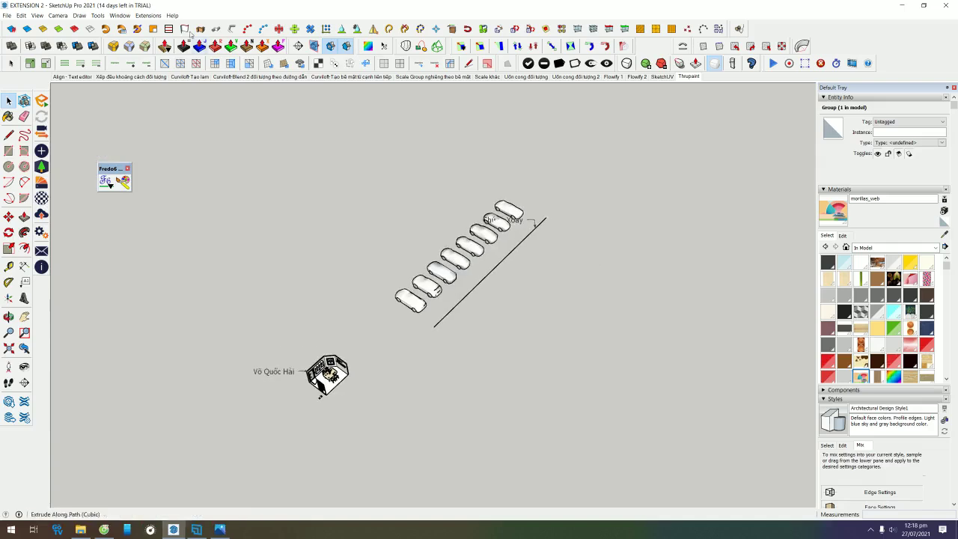
# - Float the Vistools, QuadFace Tools and SUbD toolbars over the canvas, SUbD in one row
pyautogui.click(118, 15)
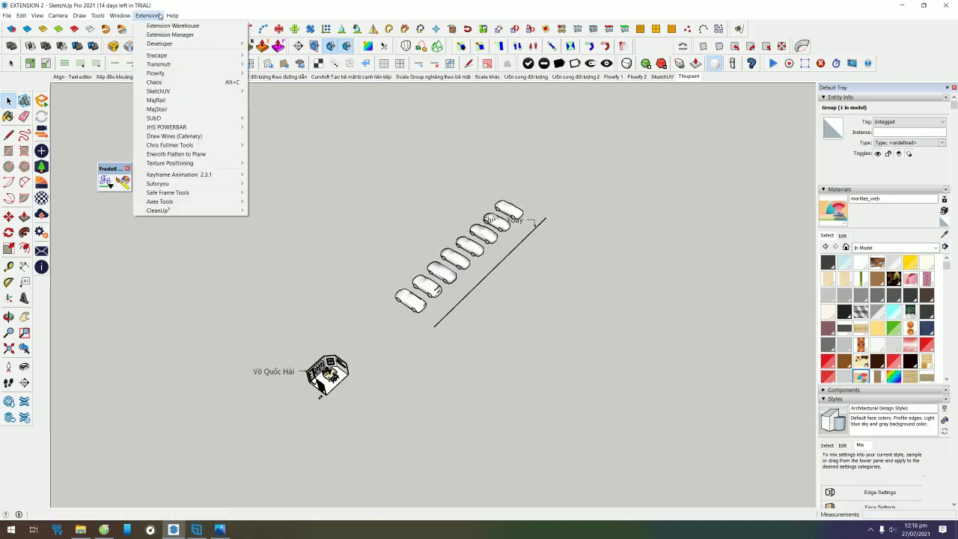
pyautogui.moveTo(148, 15)
pyautogui.moveTo(520, 65); pyautogui.dragTo(513, 121)
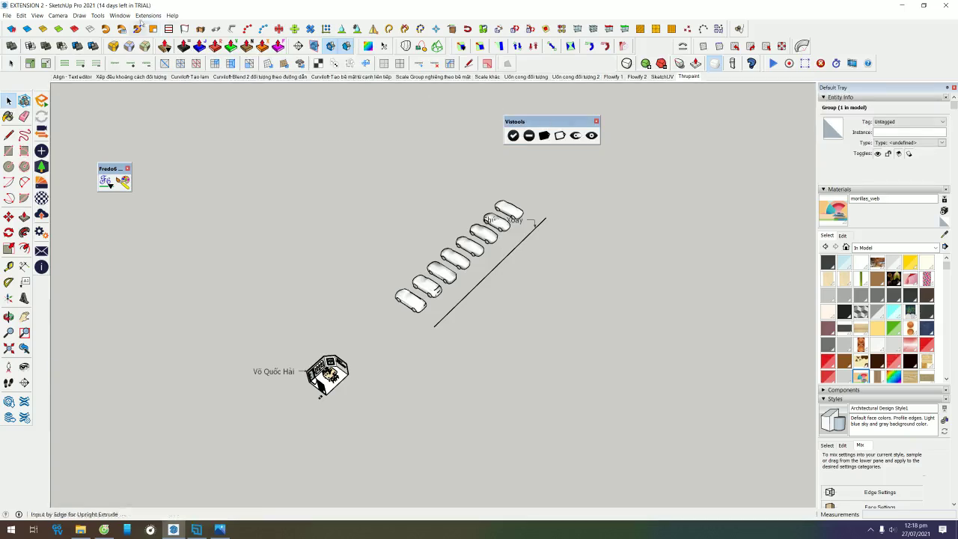
pyautogui.click(118, 15)
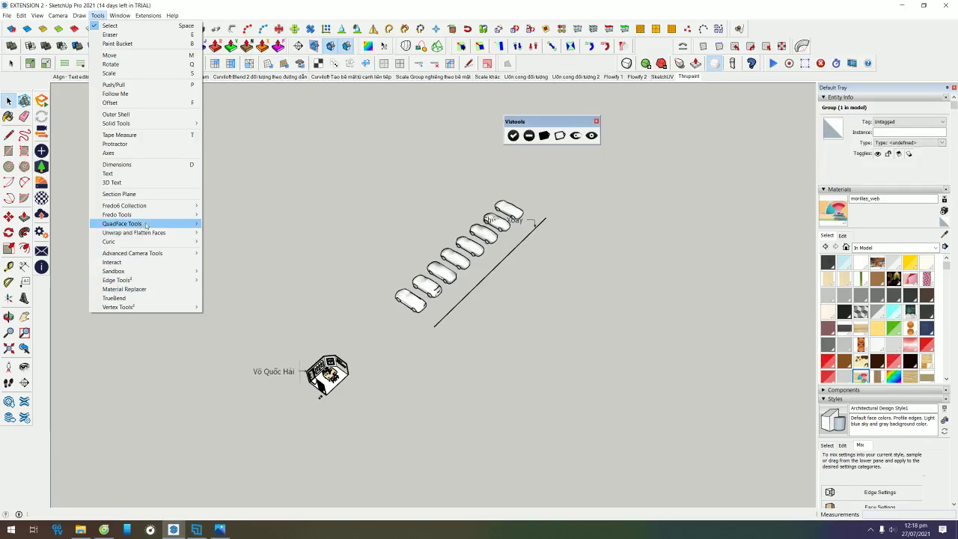
pyautogui.click(232, 184)
pyautogui.moveTo(3, 64); pyautogui.dragTo(492, 183)
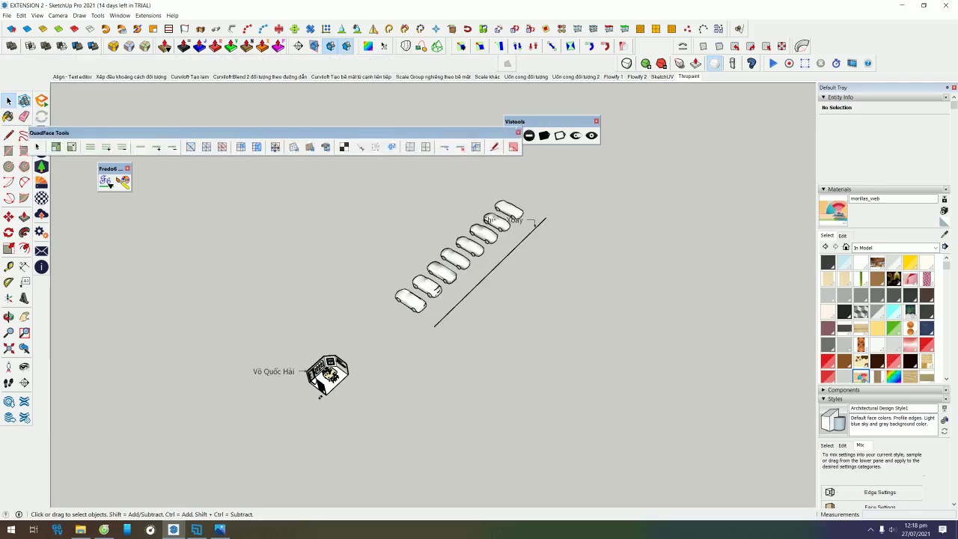
pyautogui.moveTo(516, 121); pyautogui.dragTo(98, 205)
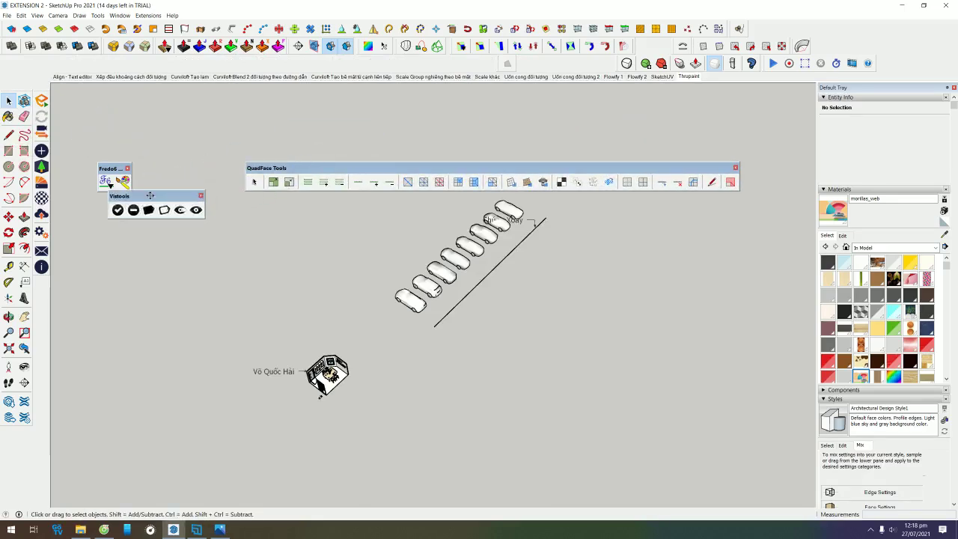
pyautogui.moveTo(285, 167)
pyautogui.mouseDown()
pyautogui.moveTo(323, 134)
pyautogui.moveTo(323, 120)
pyautogui.mouseUp()
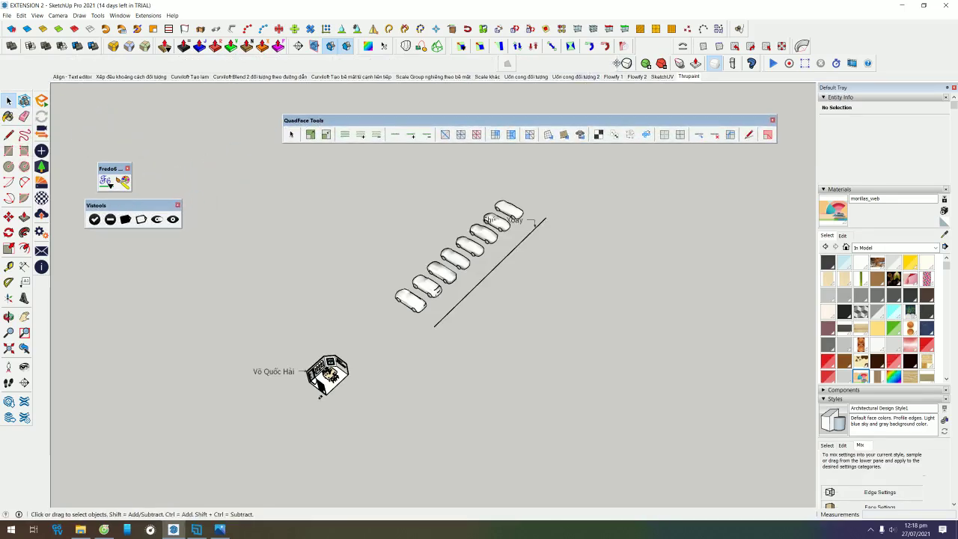
pyautogui.moveTo(616, 63); pyautogui.dragTo(284, 162)
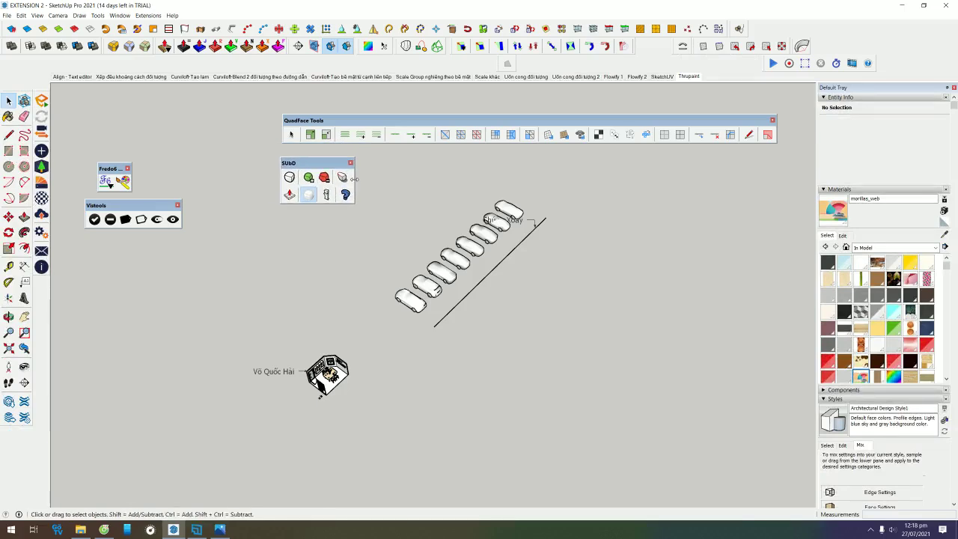
pyautogui.moveTo(355, 178); pyautogui.dragTo(470, 181)
# - Turn on the Vertex Tools² - Transform toolbar and group it beside SUbD and QuadFace Tools
pyautogui.rightClick(724, 77)
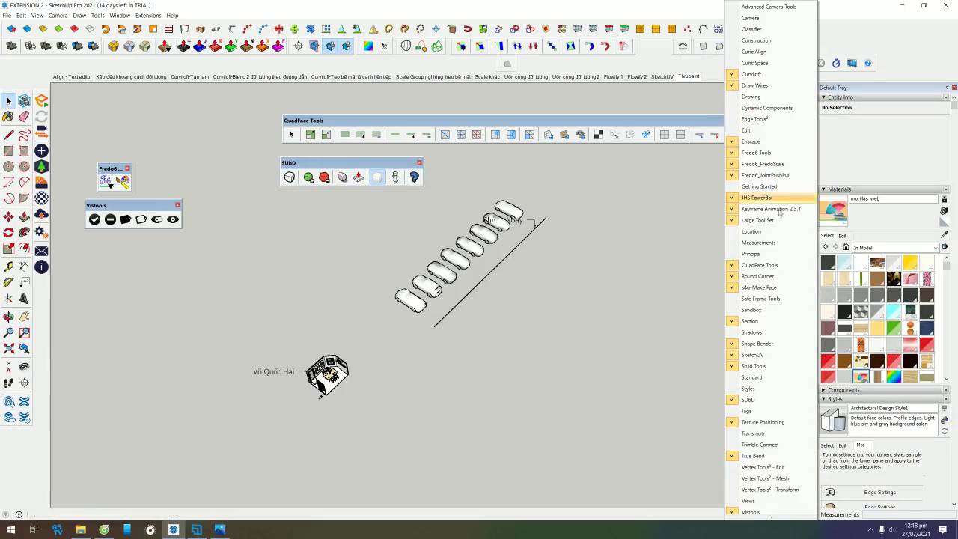
pyautogui.click(688, 378)
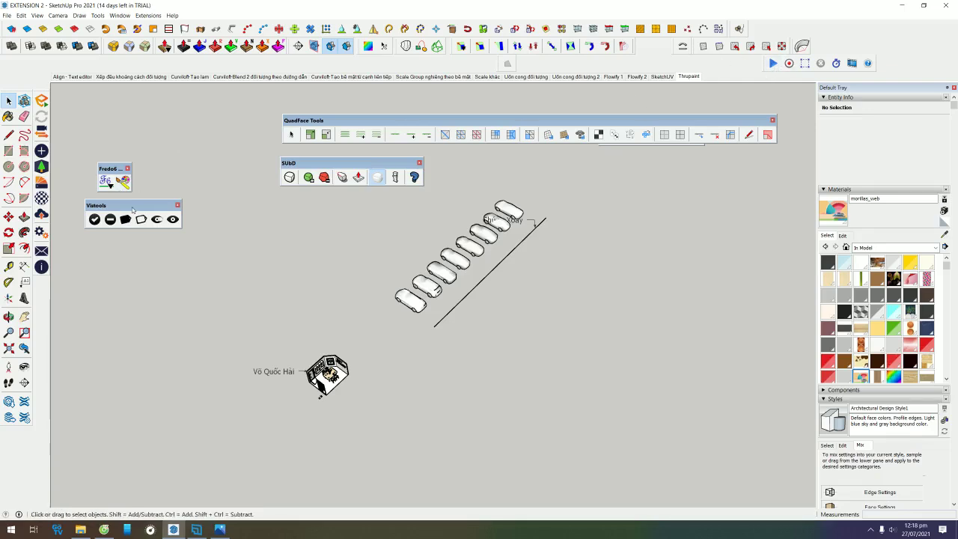
pyautogui.moveTo(133, 209); pyautogui.dragTo(129, 227)
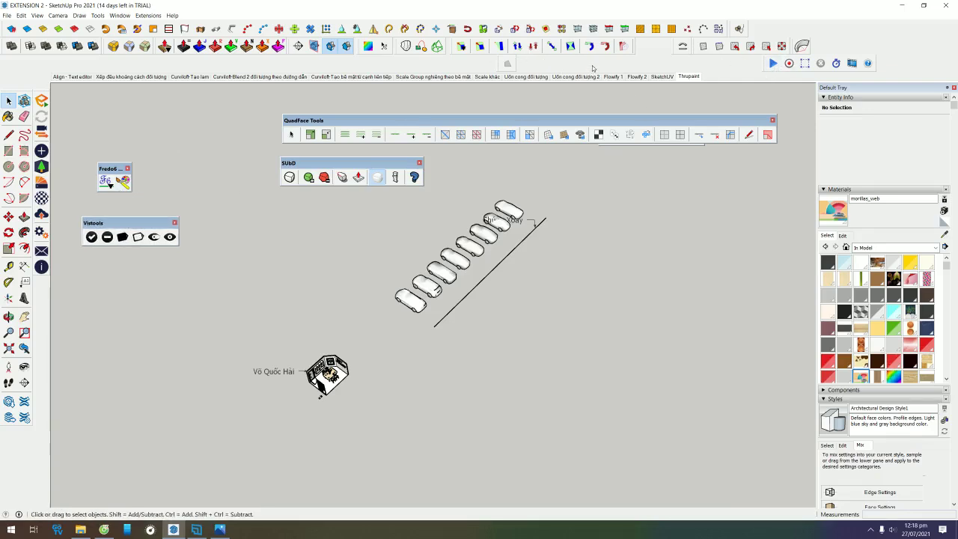
pyautogui.rightClick(592, 68)
pyautogui.scroll(-3, 628, 366)
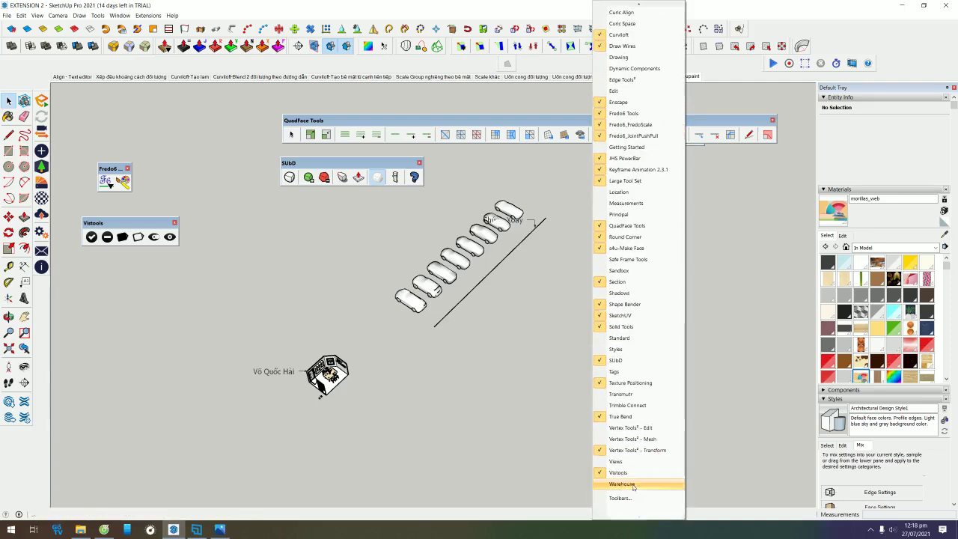
pyautogui.click(620, 441)
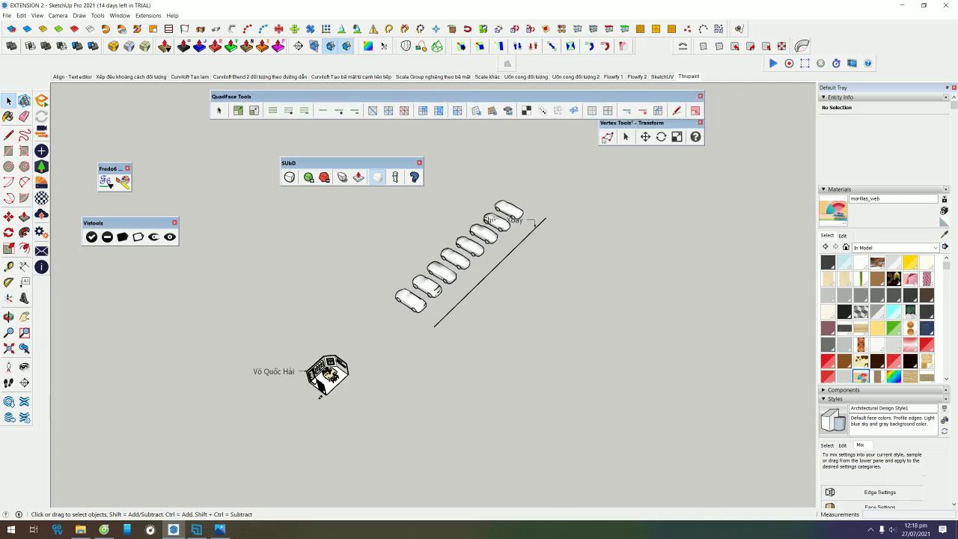
pyautogui.moveTo(625, 124); pyautogui.dragTo(460, 165)
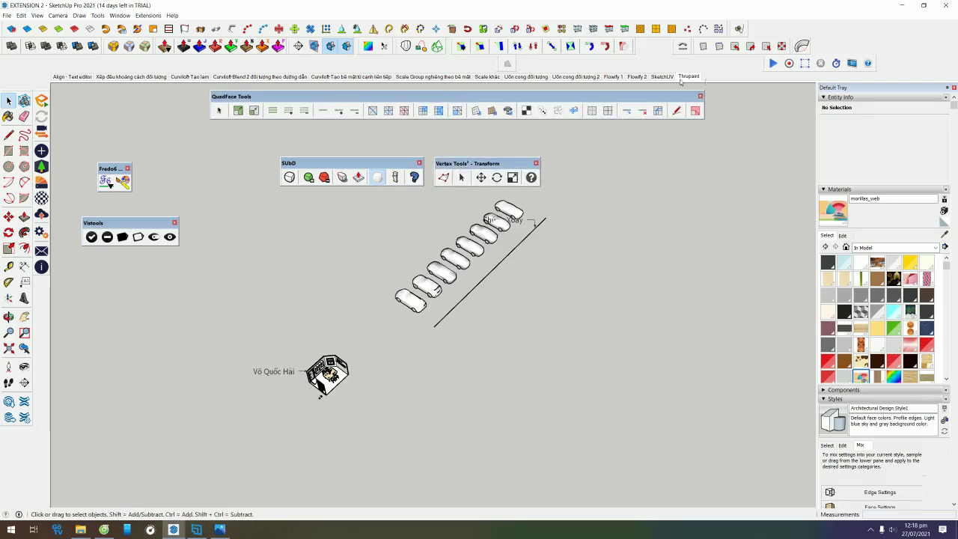
pyautogui.moveTo(623, 95); pyautogui.dragTo(632, 127)
pyautogui.moveTo(752, 107); pyautogui.dragTo(196, 197)
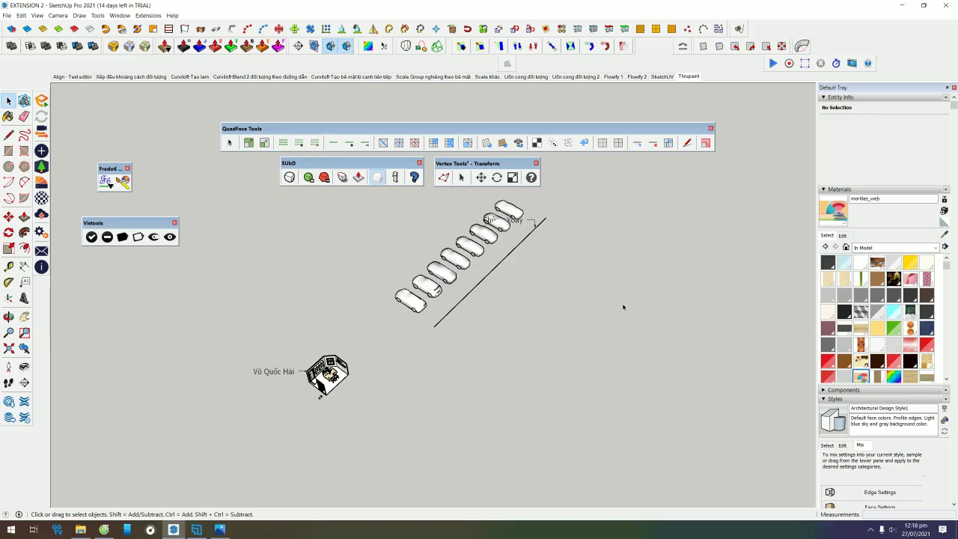
pyautogui.moveTo(615, 287); pyautogui.dragTo(532, 300, button='middle')
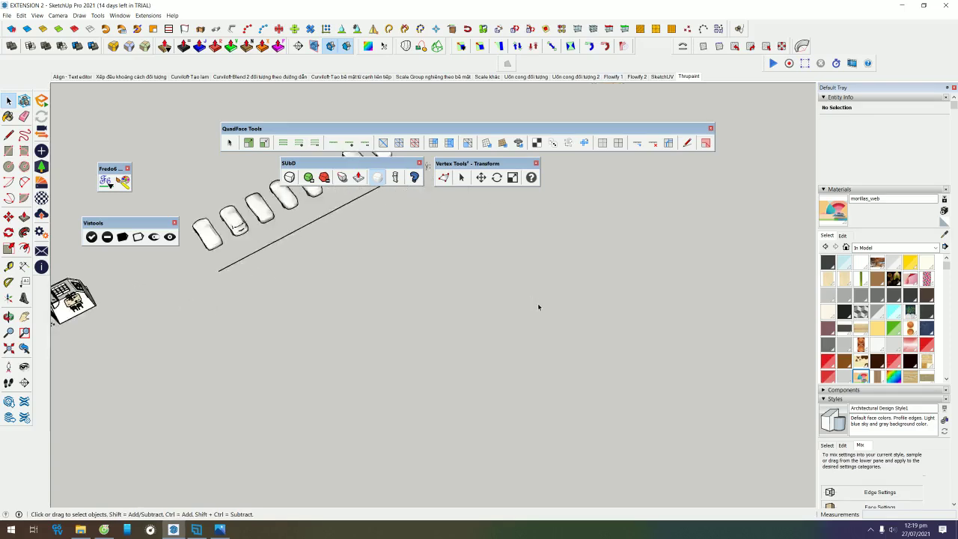
# - Draw a new square face with the Rectangle tool
pyautogui.press('r')
pyautogui.click(517, 266)
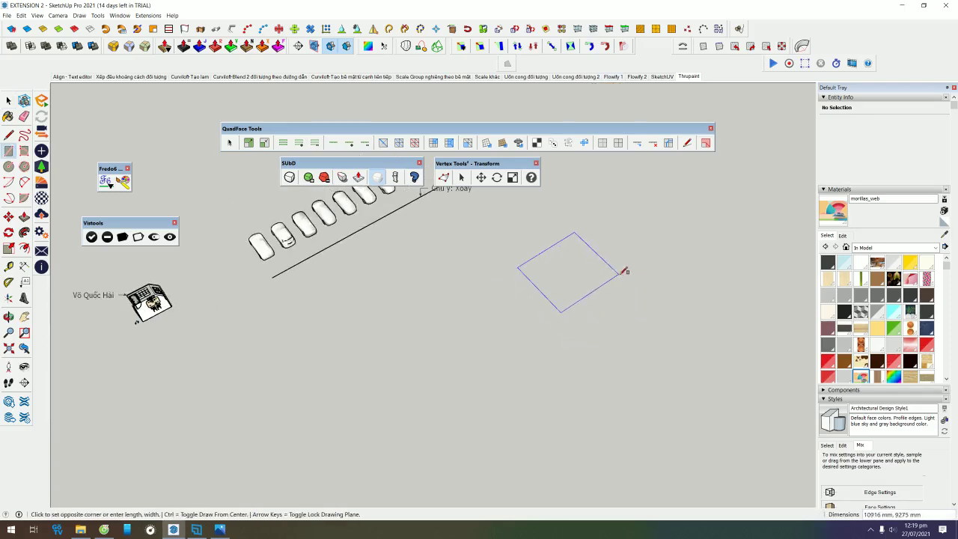
pyautogui.click(634, 278)
pyautogui.press('space')
pyautogui.moveTo(574, 267)
pyautogui.mouseDown(button='middle')
pyautogui.moveTo(549, 246)
pyautogui.moveTo(555, 308)
pyautogui.mouseUp(button='middle')
# - Select the square's edges and raise them along blue with Vertex Tools into box walls
pyautogui.click(541, 257)
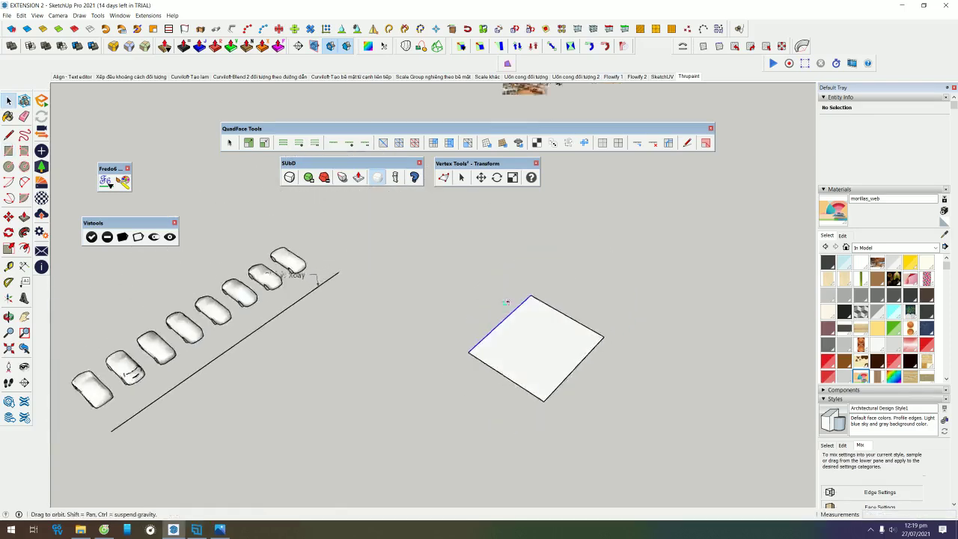
pyautogui.keyDown('ctrl'); pyautogui.click(550, 314); pyautogui.keyUp('ctrl')
pyautogui.keyDown('ctrl'); pyautogui.click(479, 413); pyautogui.keyUp('ctrl')
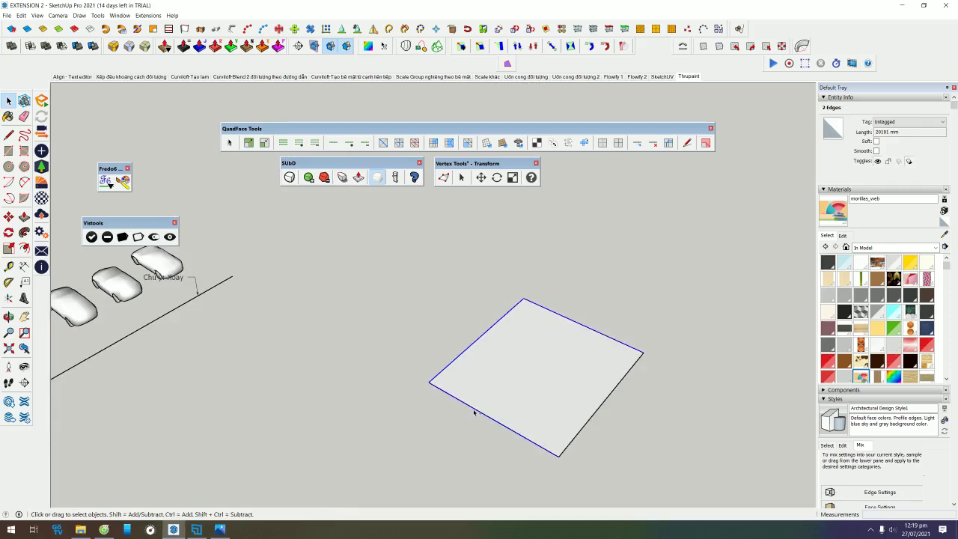
pyautogui.moveTo(474, 409); pyautogui.dragTo(563, 359, button='middle')
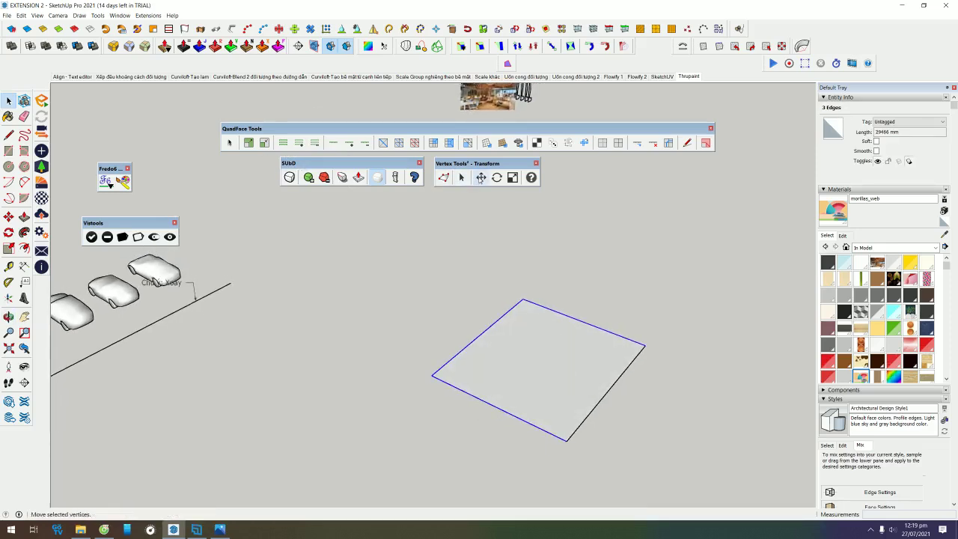
pyautogui.click(462, 177)
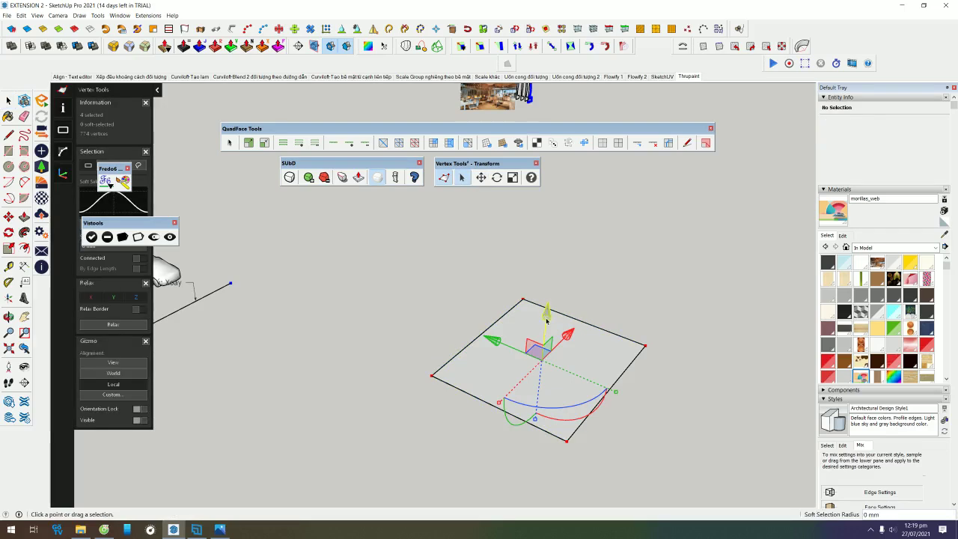
pyautogui.moveTo(546, 316); pyautogui.dragTo(566, 225)
pyautogui.press('space')
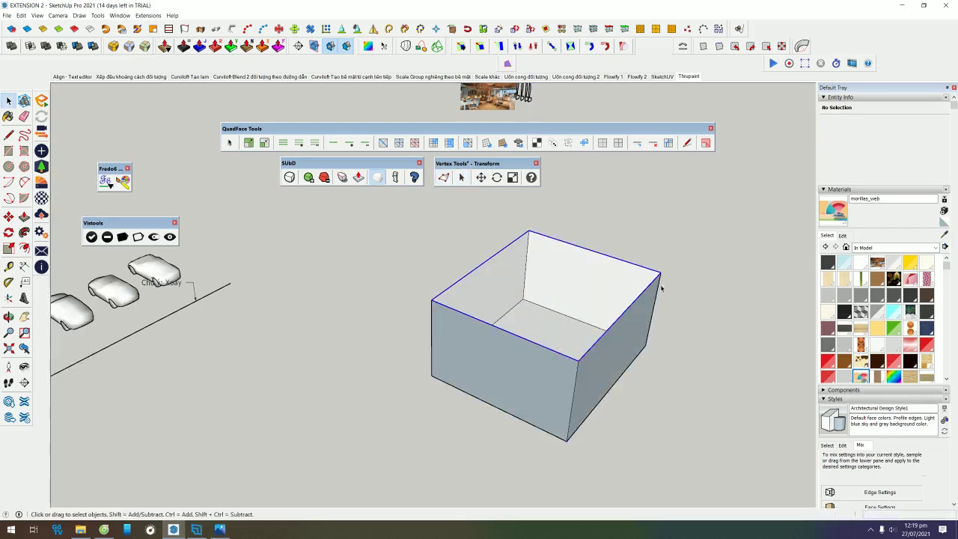
# - Erase one wall of the box
pyautogui.press('e')
pyautogui.click(635, 305)
pyautogui.press('space')
pyautogui.moveTo(547, 353)
pyautogui.mouseDown(button='middle')
pyautogui.moveTo(498, 269)
pyautogui.moveTo(467, 289)
pyautogui.mouseUp(button='middle')
# - Raise one wall's top edge with Vertex Tools to make that wall much taller
pyautogui.click(464, 283)
pyautogui.click(462, 177)
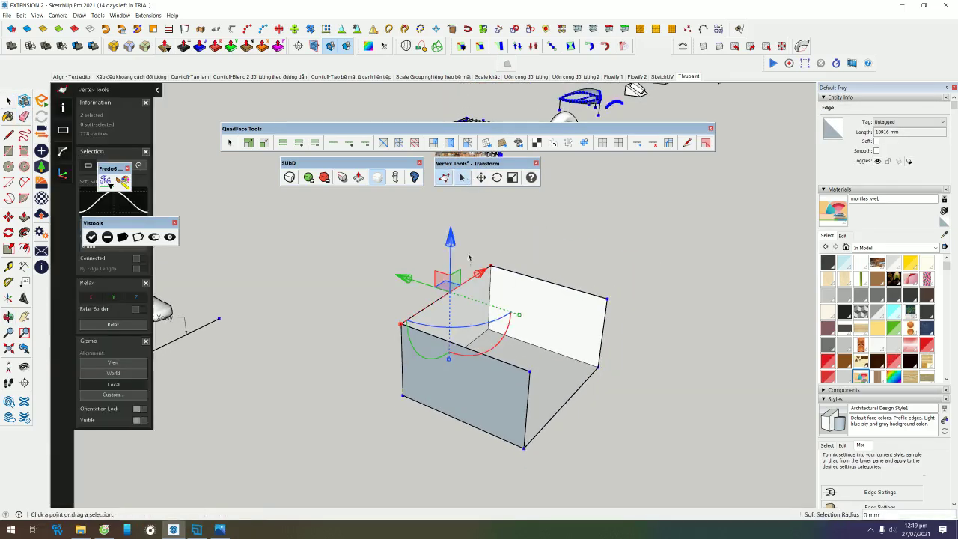
pyautogui.moveTo(450, 255); pyautogui.dragTo(465, 370)
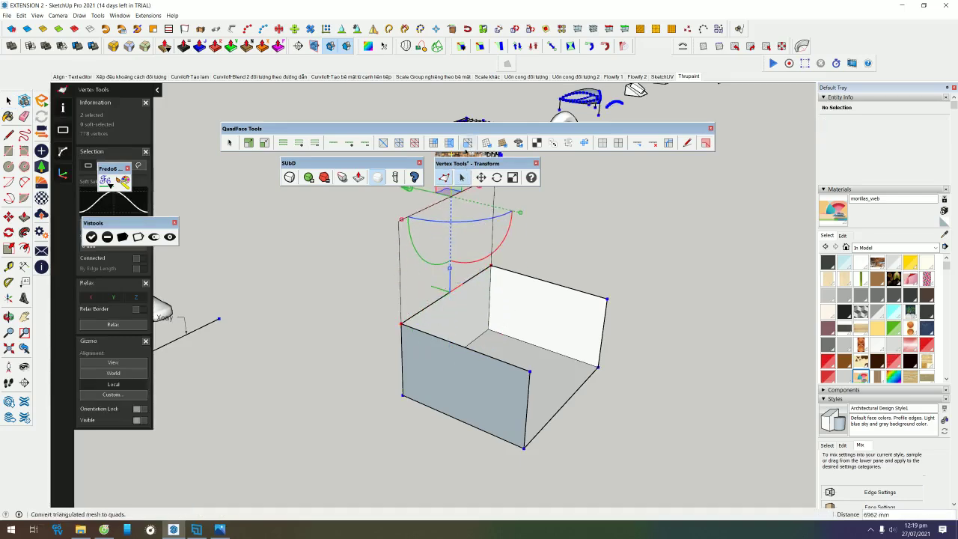
pyautogui.moveTo(466, 370)
pyautogui.mouseDown(button='middle')
pyautogui.moveTo(408, 393)
pyautogui.moveTo(419, 322)
pyautogui.mouseUp(button='middle')
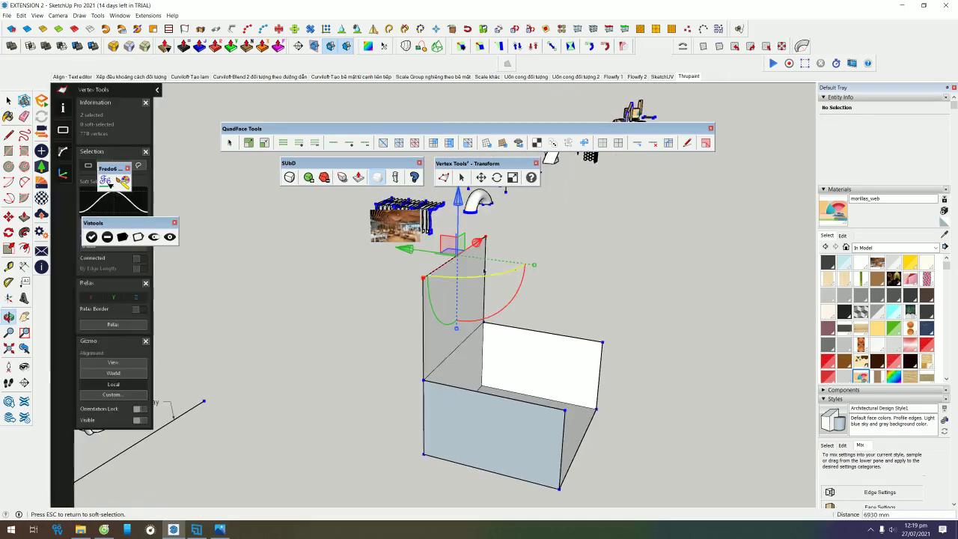
pyautogui.moveTo(434, 257); pyautogui.dragTo(559, 354, button='middle')
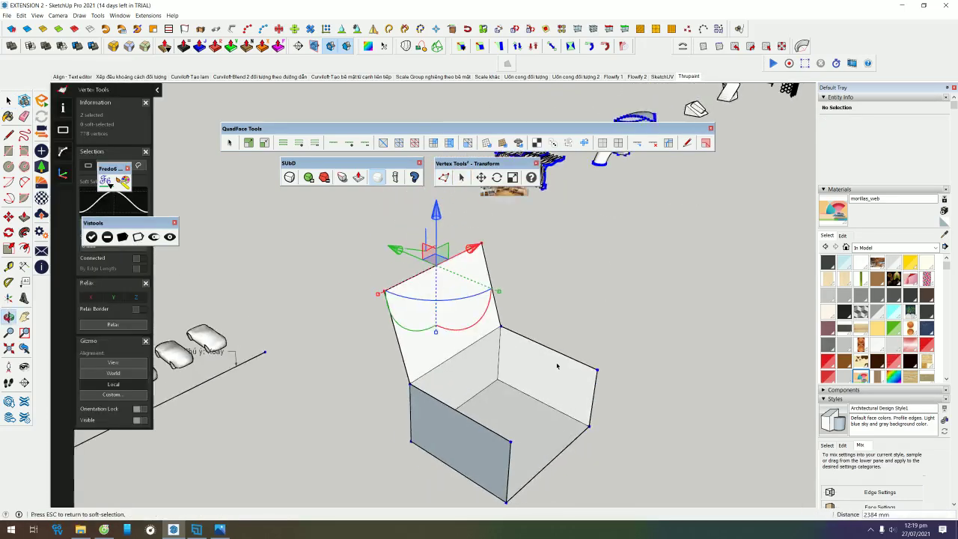
pyautogui.press('space')
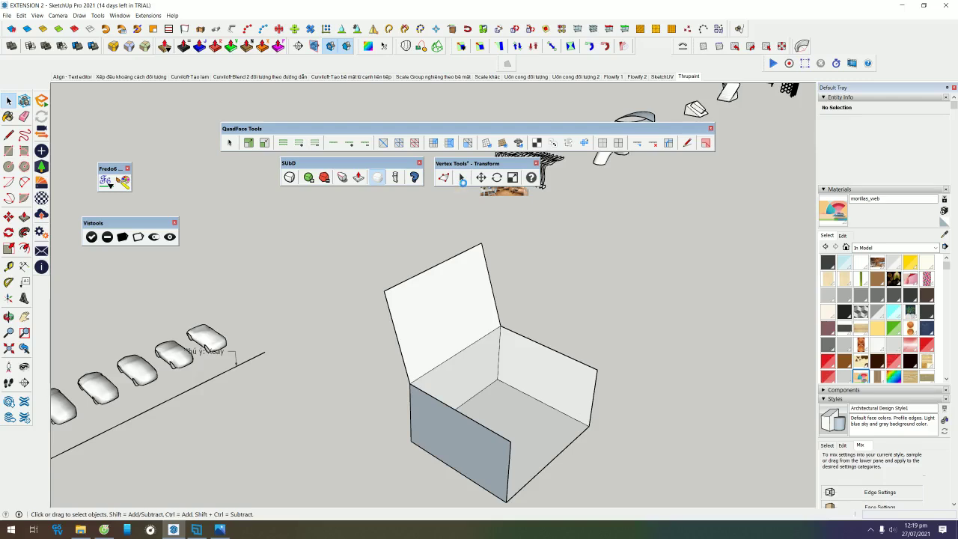
# - Select the tall wall's two top vertices and tilt them back like a chair backrest
pyautogui.moveTo(475, 222)
pyautogui.mouseDown(button='middle')
pyautogui.moveTo(691, 342)
pyautogui.moveTo(615, 279)
pyautogui.moveTo(426, 285)
pyautogui.moveTo(641, 199)
pyautogui.mouseUp(button='middle')
pyautogui.moveTo(640, 199)
pyautogui.mouseDown()
pyautogui.moveTo(702, 259)
pyautogui.moveTo(689, 322)
pyautogui.mouseUp()
pyautogui.moveTo(688, 322)
pyautogui.mouseDown(button='middle')
pyautogui.moveTo(596, 347)
pyautogui.moveTo(501, 301)
pyautogui.mouseUp(button='middle')
pyautogui.press('space')
pyautogui.click(439, 449)
pyautogui.keyDown('shift'); pyautogui.moveTo(439, 449); pyautogui.dragTo(491, 345, button='middle'); pyautogui.keyUp('shift')
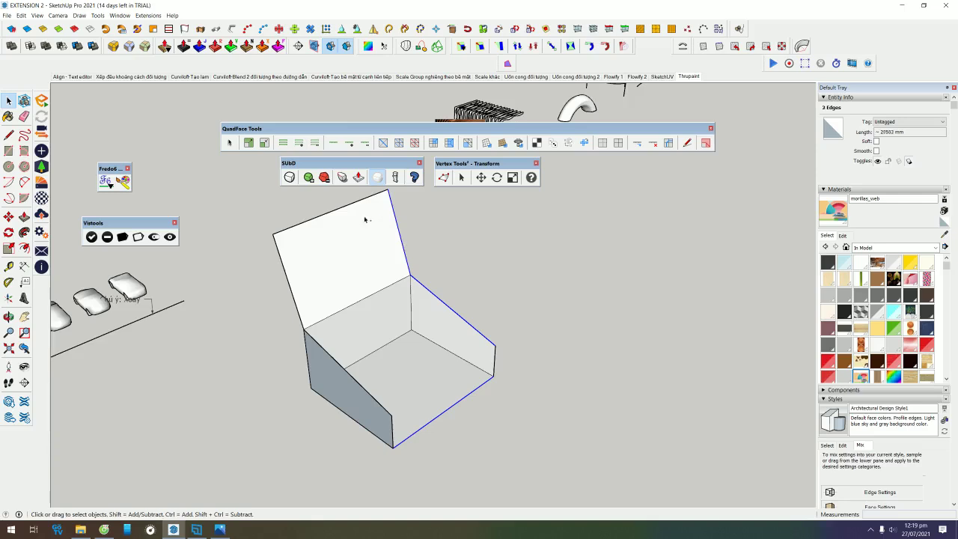
pyautogui.keyDown('ctrl'); pyautogui.click(287, 277); pyautogui.keyUp('ctrl')
pyautogui.keyDown('ctrl'); pyautogui.click(306, 338); pyautogui.keyUp('ctrl')
pyautogui.keyDown('ctrl'); pyautogui.click(333, 360); pyautogui.keyUp('ctrl')
pyautogui.keyDown('ctrl'); pyautogui.click(395, 436); pyautogui.keyUp('ctrl')
pyautogui.keyDown('shift'); pyautogui.click(404, 424); pyautogui.keyUp('shift')
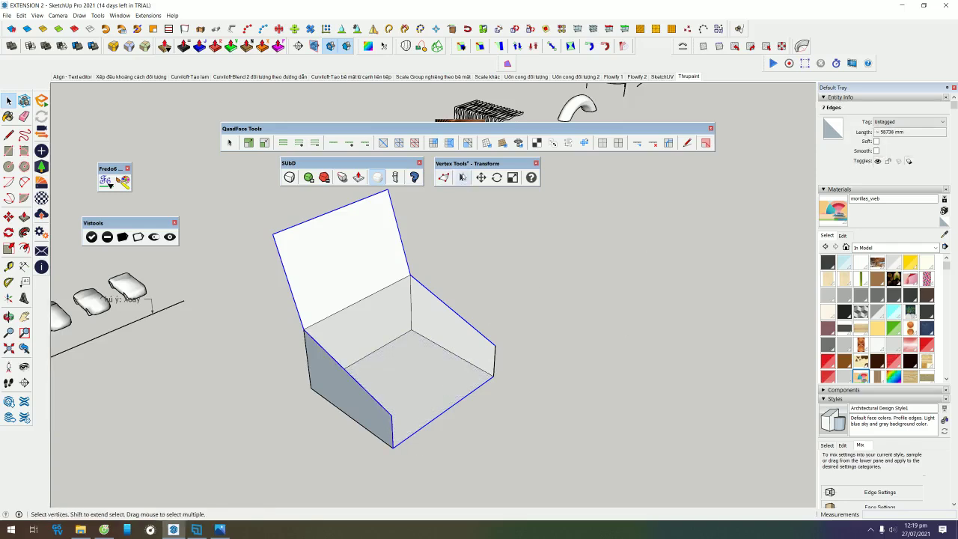
pyautogui.click(462, 177)
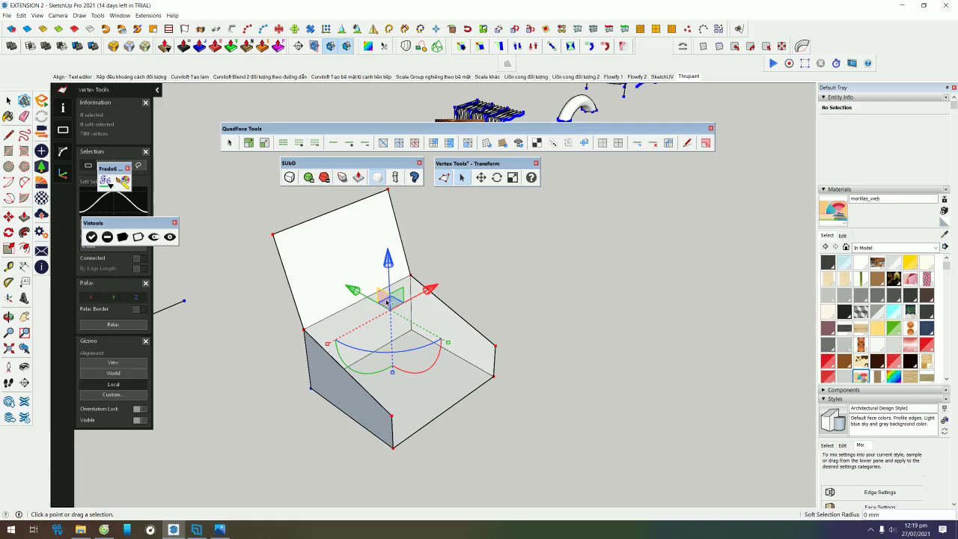
pyautogui.press('space')
pyautogui.moveTo(544, 265)
pyautogui.mouseDown(button='middle')
pyautogui.moveTo(461, 349)
pyautogui.moveTo(449, 224)
pyautogui.mouseUp(button='middle')
pyautogui.scroll(-2, 460, 349)
pyautogui.click(462, 177)
pyautogui.moveTo(412, 384)
pyautogui.mouseDown(button='middle')
pyautogui.moveTo(408, 359)
pyautogui.moveTo(399, 382)
pyautogui.moveTo(419, 194)
pyautogui.mouseUp(button='middle')
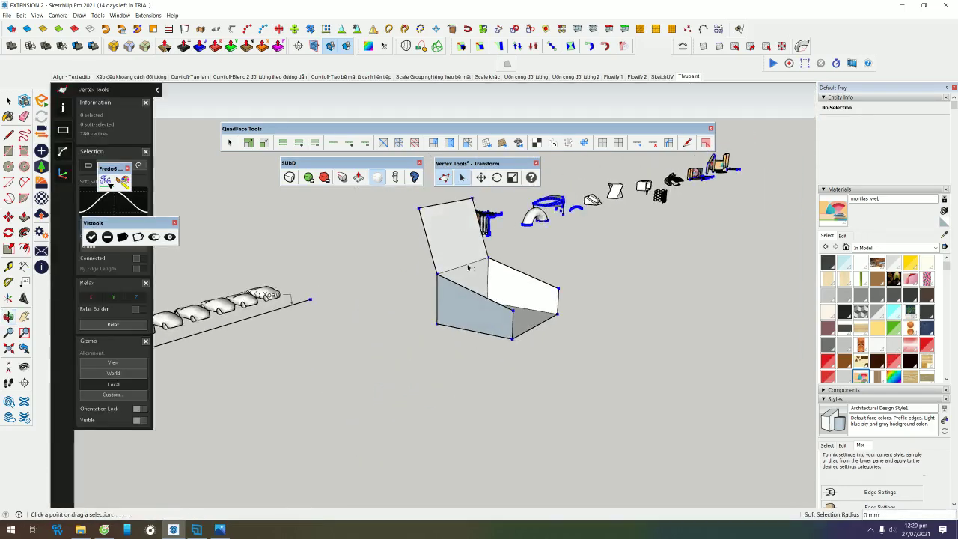
pyautogui.moveTo(403, 189); pyautogui.dragTo(500, 223)
pyautogui.moveTo(419, 262); pyautogui.dragTo(566, 260)
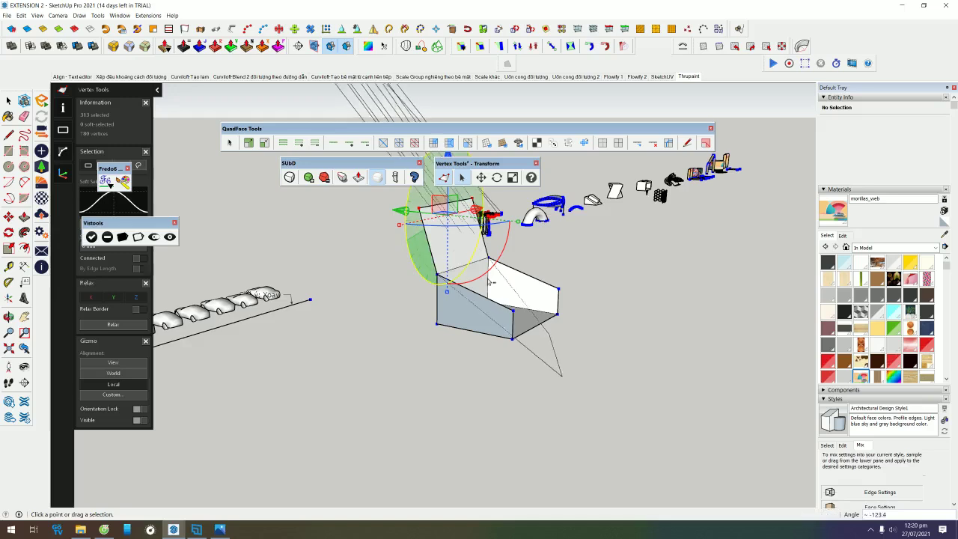
pyautogui.moveTo(566, 260); pyautogui.dragTo(509, 314, button='middle')
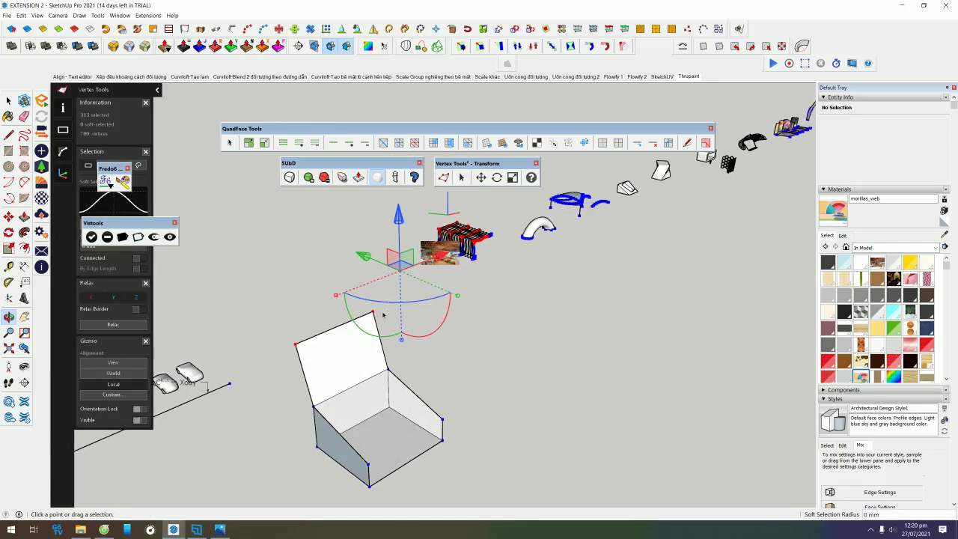
pyautogui.press('Escape')
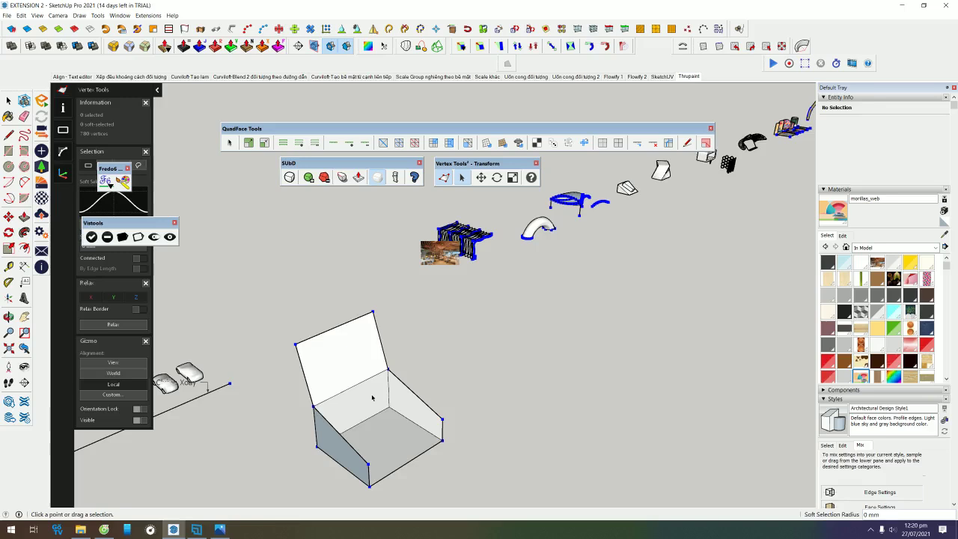
pyautogui.press('space')
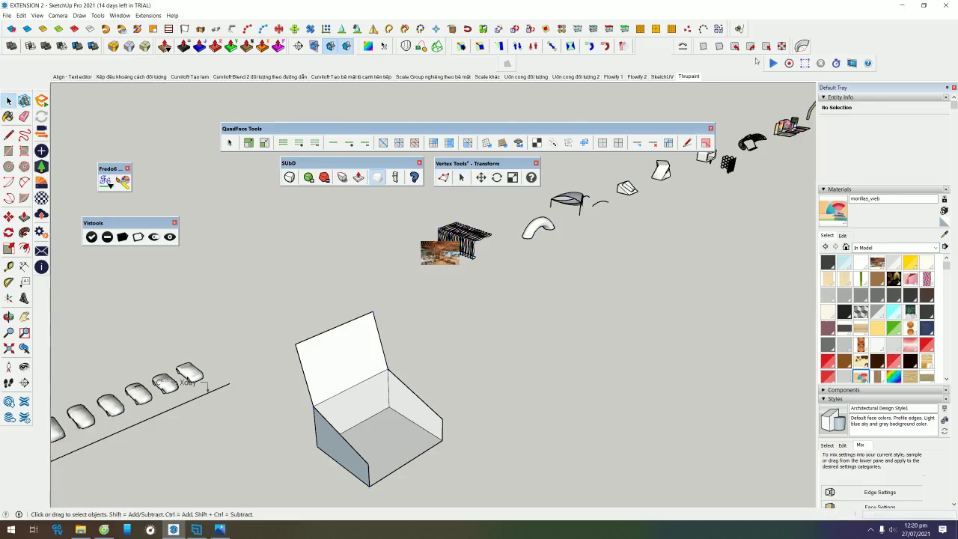
pyautogui.moveTo(696, 50); pyautogui.dragTo(599, 340)
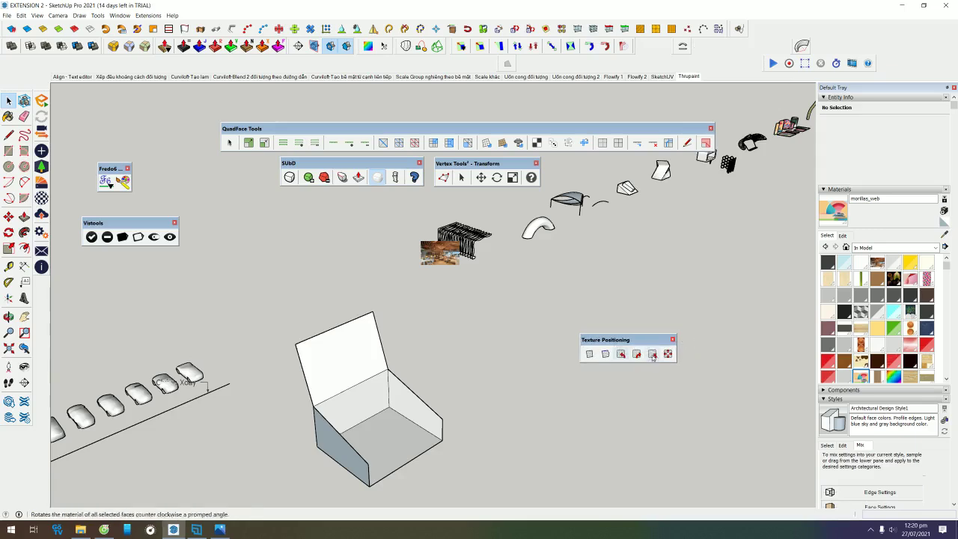
# - Reposition the floating Texture Positioning toolbar, then show the YouTube channel's videos page in Cốc Cốc
pyautogui.moveTo(613, 339); pyautogui.dragTo(541, 315)
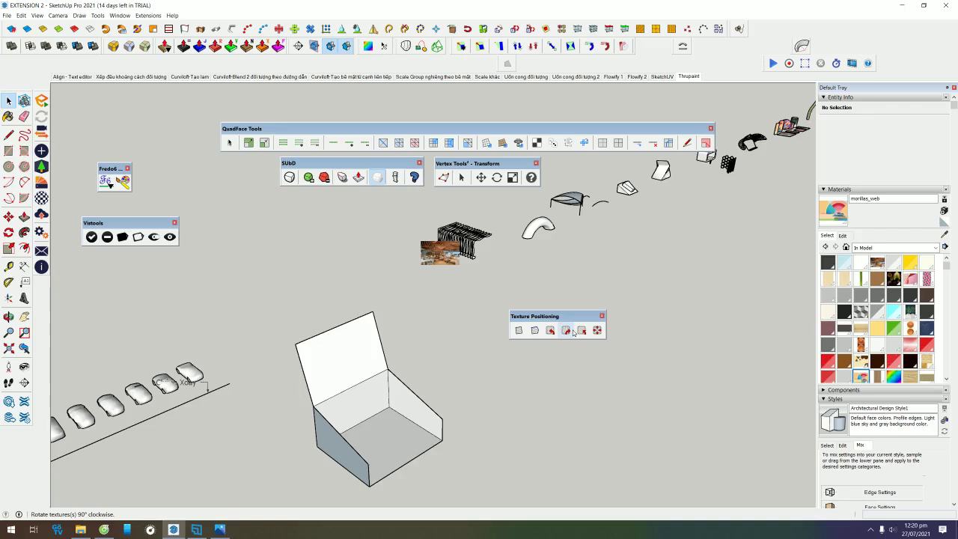
pyautogui.moveTo(105, 529)
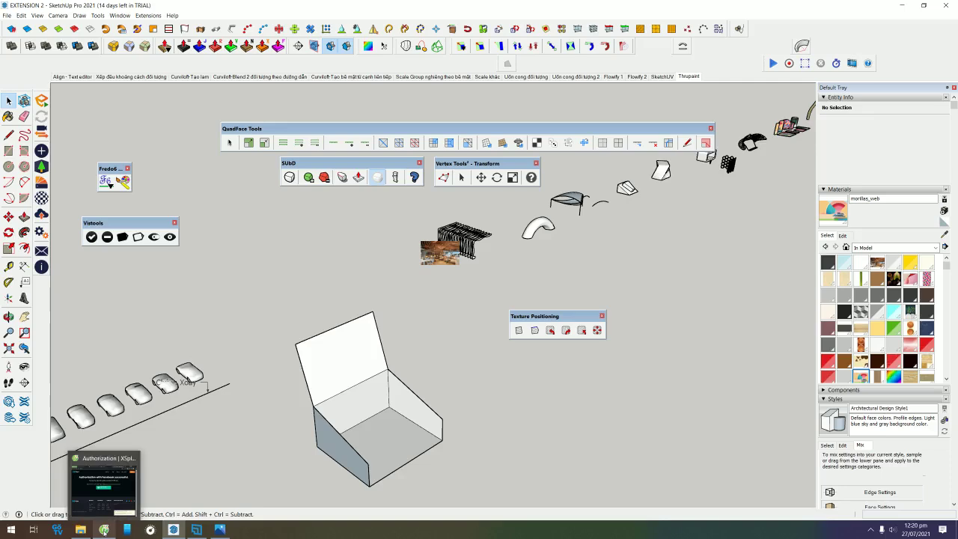
pyautogui.click(104, 486)
pyautogui.click(295, 30)
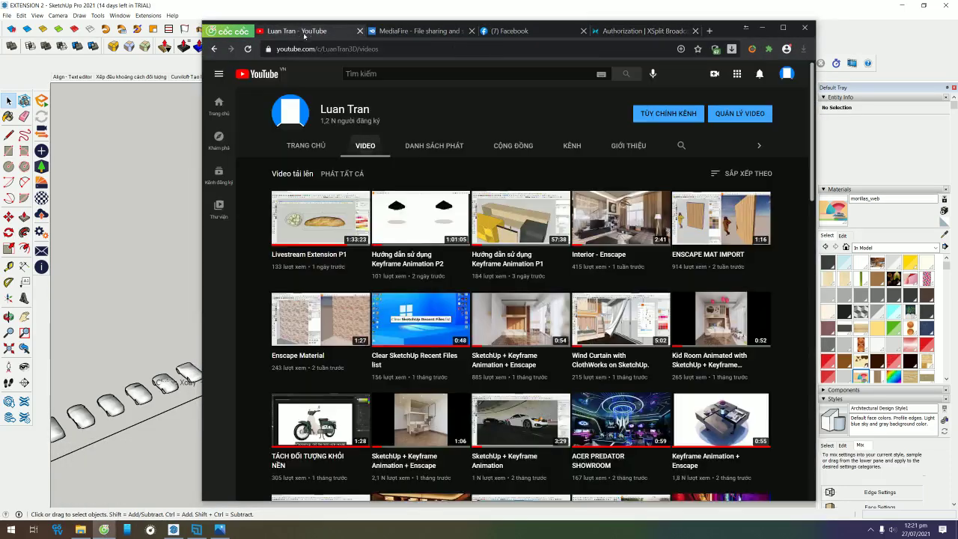